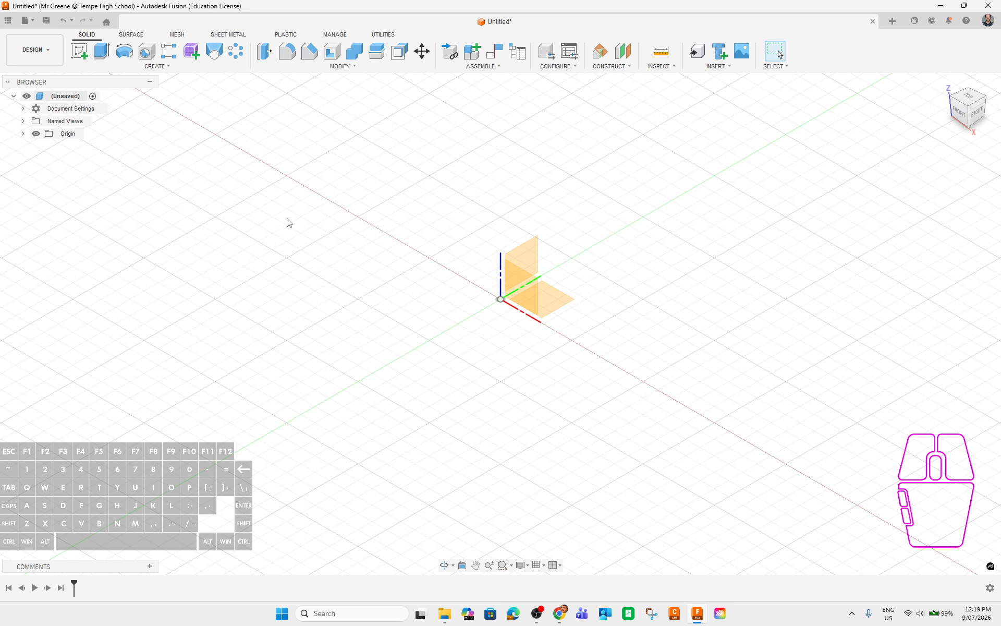
Insert the oval bangle mesh file from the Desktop into the design.
{"action": "left_click", "coordinate": [716, 67]}
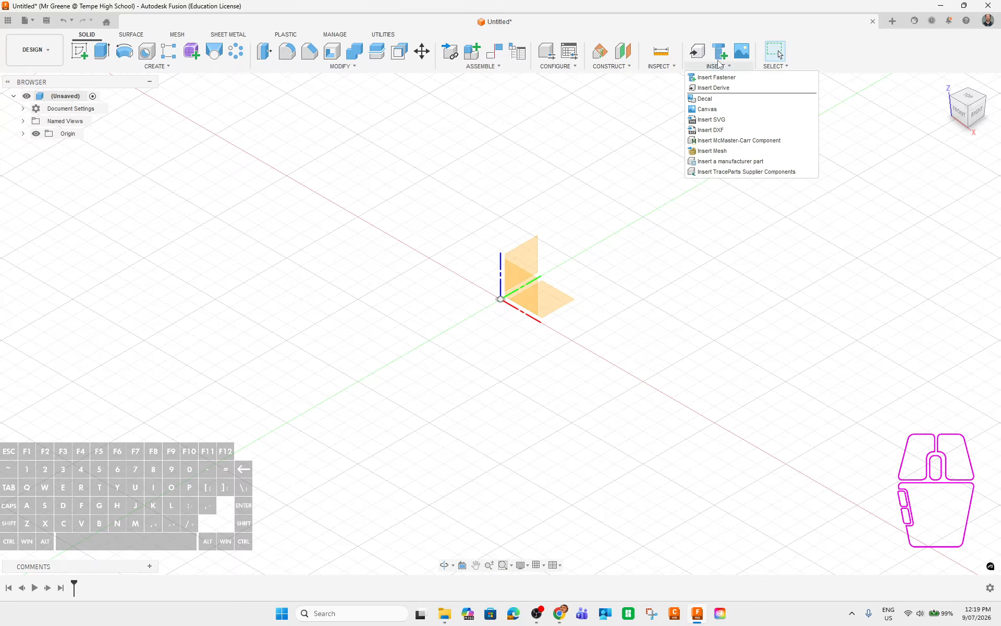
{"action": "left_click", "coordinate": [712, 153]}
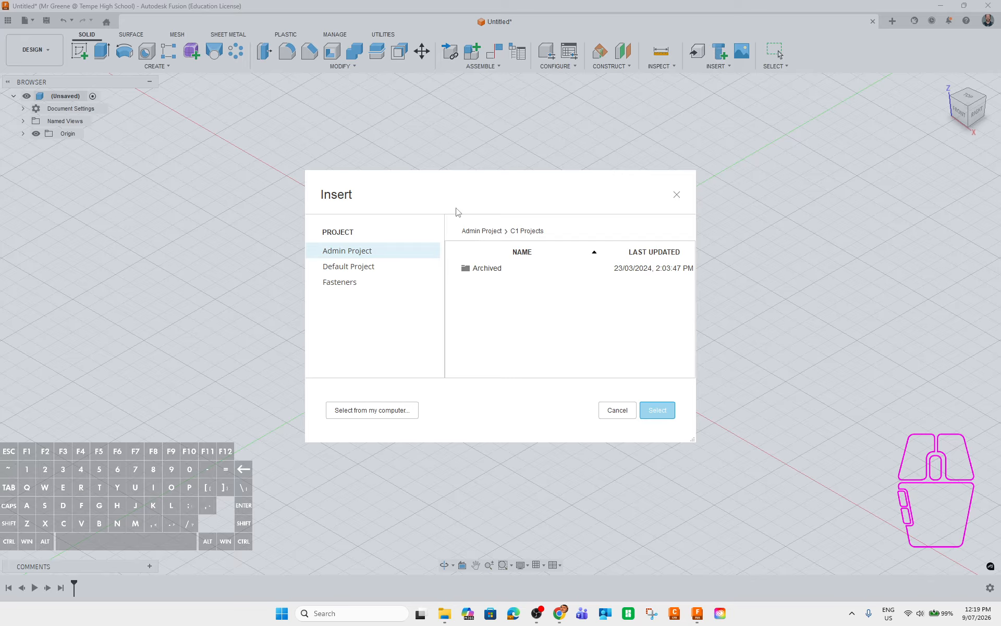
{"action": "left_click", "coordinate": [354, 410]}
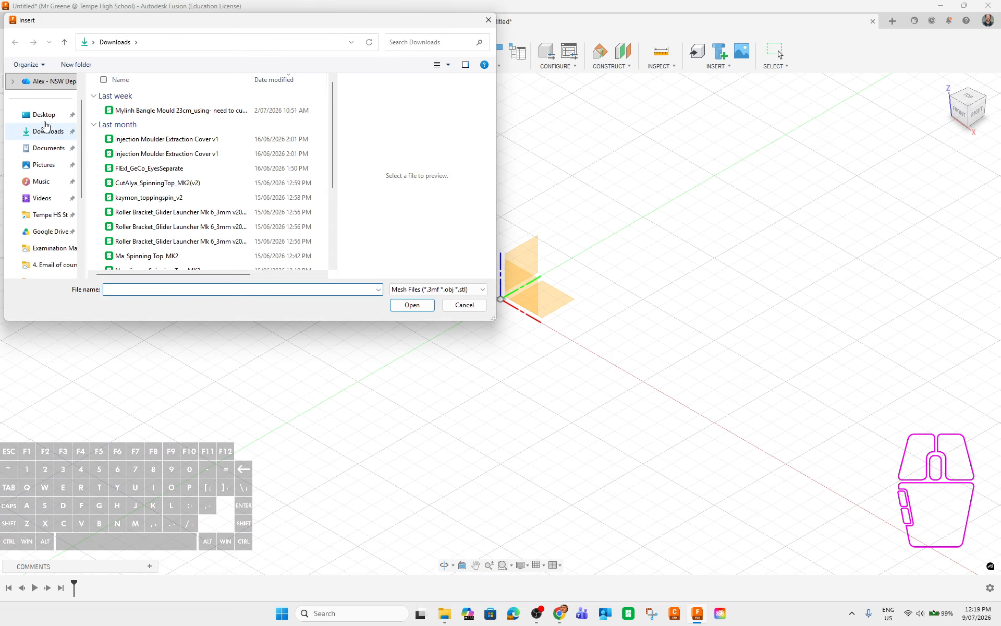
{"action": "left_click", "coordinate": [44, 114]}
{"action": "left_click", "coordinate": [156, 96]}
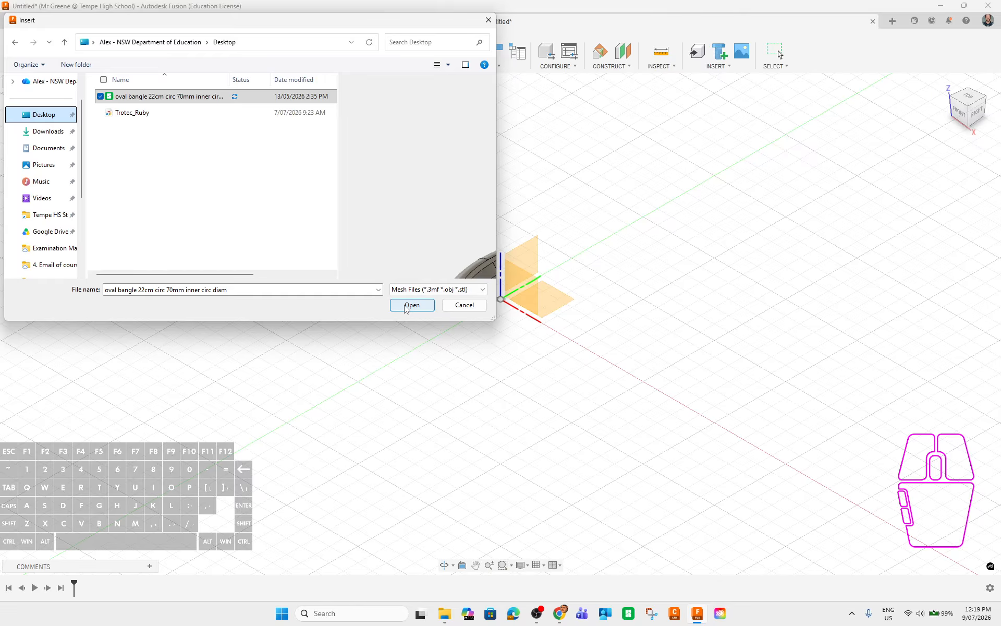
{"action": "left_click", "coordinate": [412, 305]}
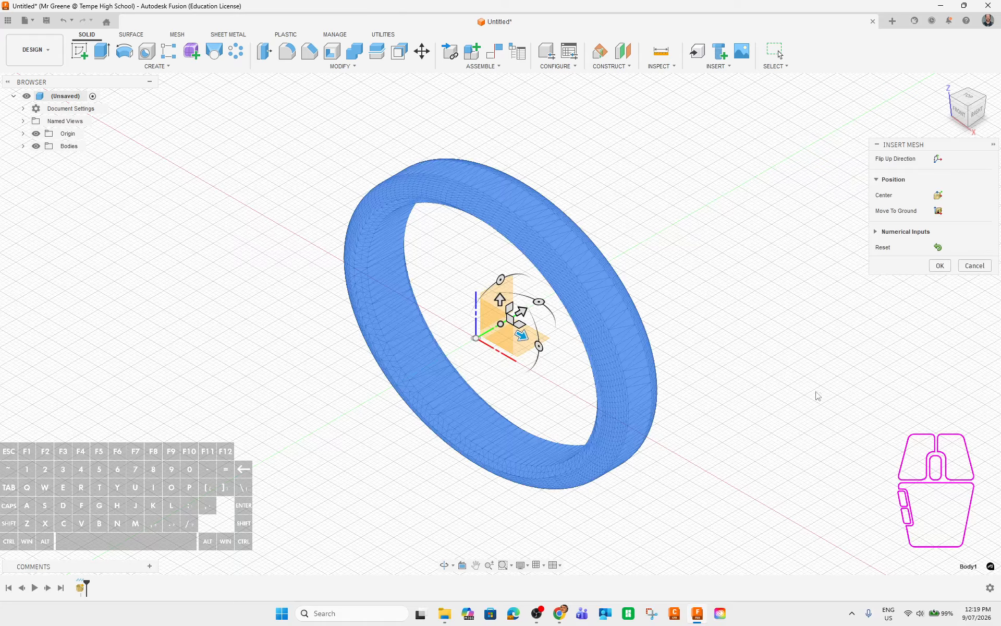
Centre the bangle mesh on the origin and confirm the insertion.
{"action": "middle_click_drag", "start_coordinate": [733, 487], "coordinate": [802, 471], "text": "shift"}
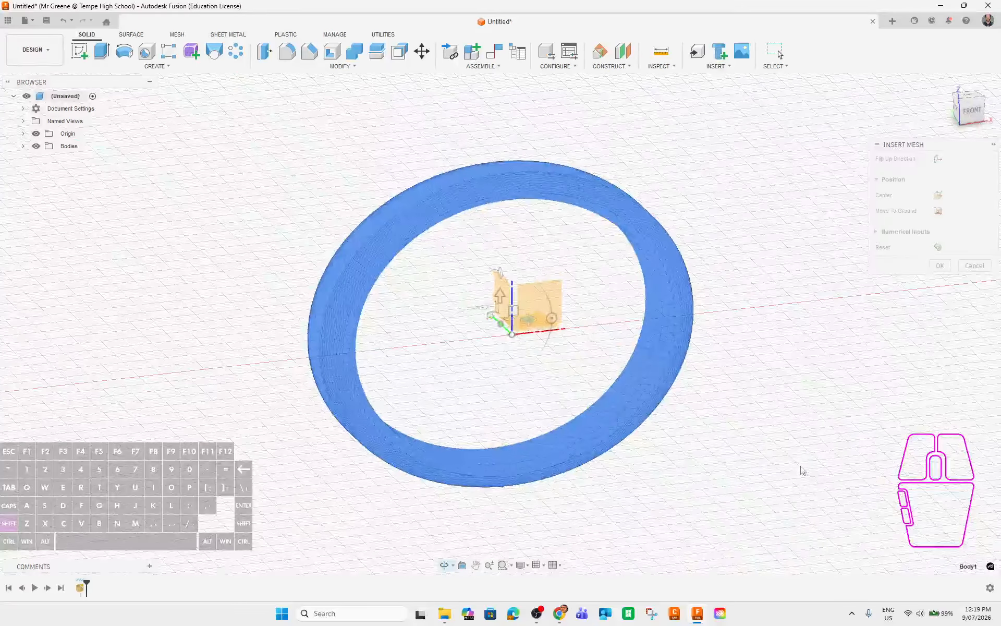
{"action": "left_click", "coordinate": [937, 199]}
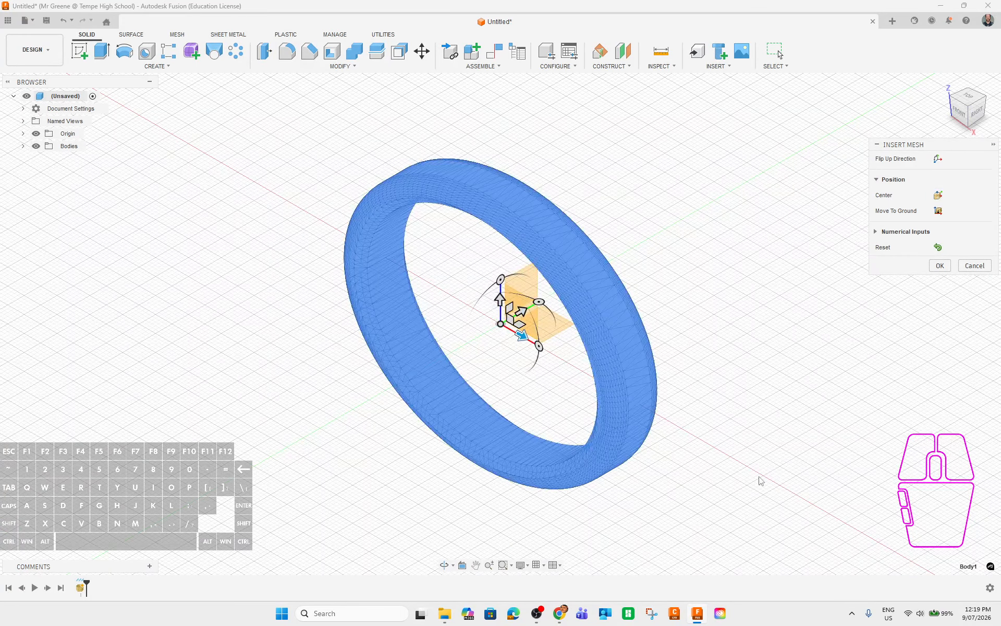
{"action": "middle_click_drag", "start_coordinate": [767, 473], "coordinate": [816, 441], "text": "shift"}
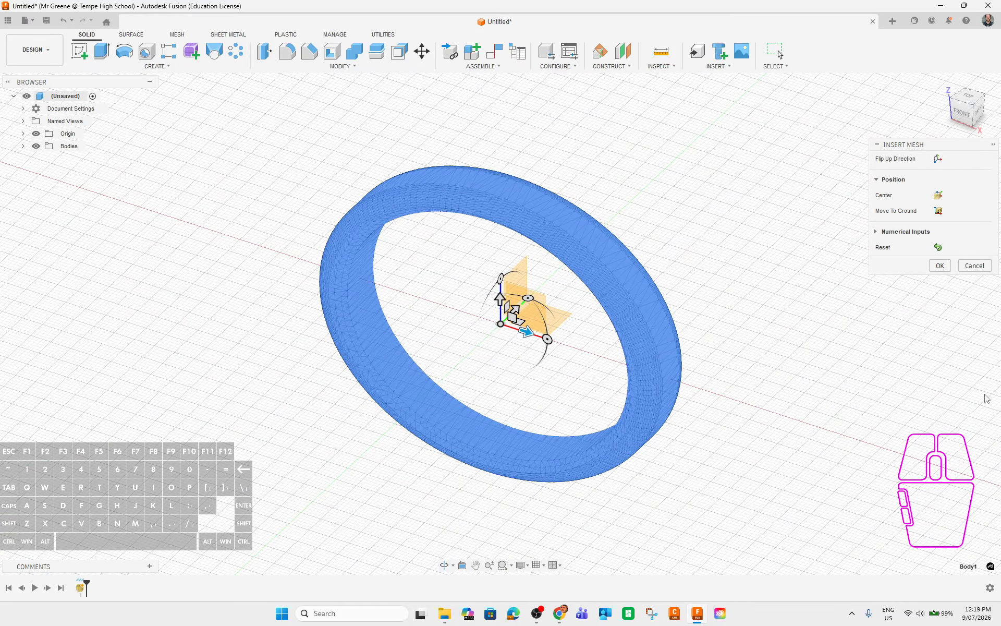
{"action": "left_click", "coordinate": [944, 82]}
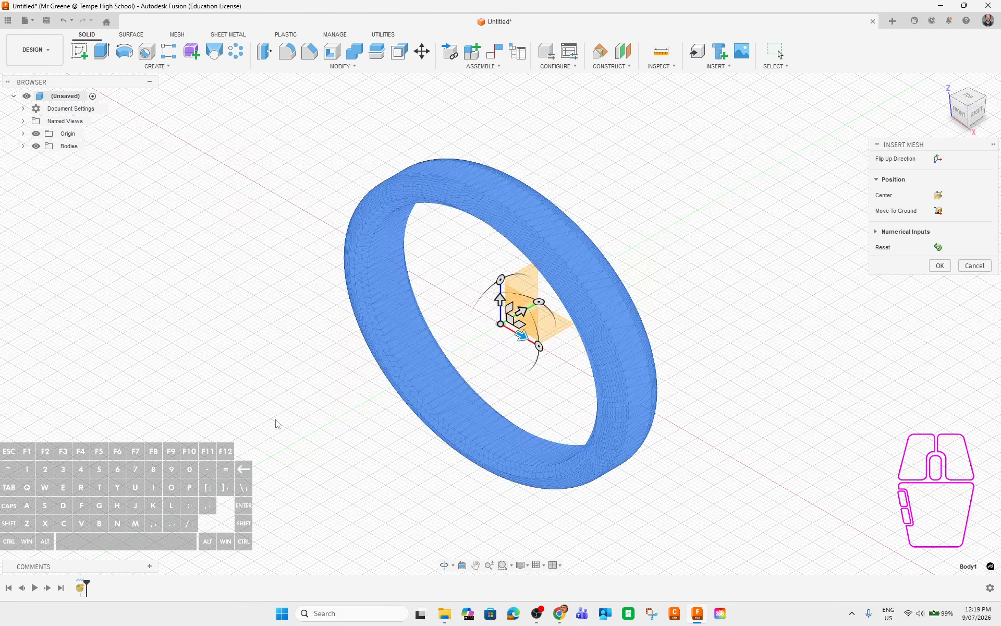
{"action": "left_click", "coordinate": [940, 265]}
{"action": "left_click", "coordinate": [532, 224]}
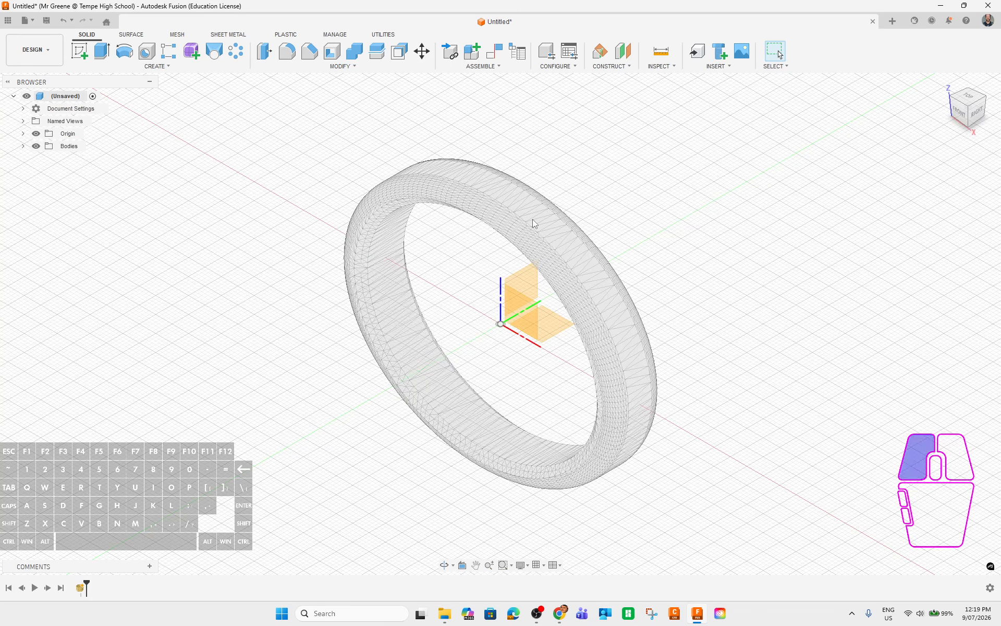
{"action": "middle_click_drag", "start_coordinate": [758, 512], "coordinate": [740, 384], "text": "shift"}
{"action": "scroll", "coordinate": [382, 285], "scroll_direction": "up", "scroll_amount": 6}
{"action": "scroll", "coordinate": [512, 283], "scroll_direction": "down", "scroll_amount": 8}
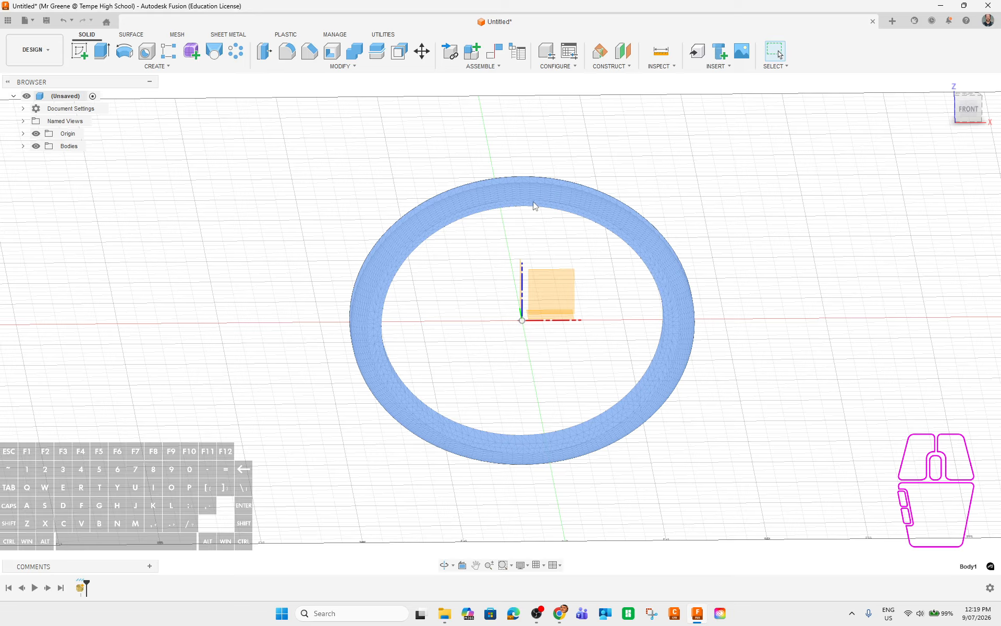
{"action": "left_click", "coordinate": [519, 206]}
{"action": "middle_click_drag", "start_coordinate": [768, 375], "coordinate": [722, 365]}
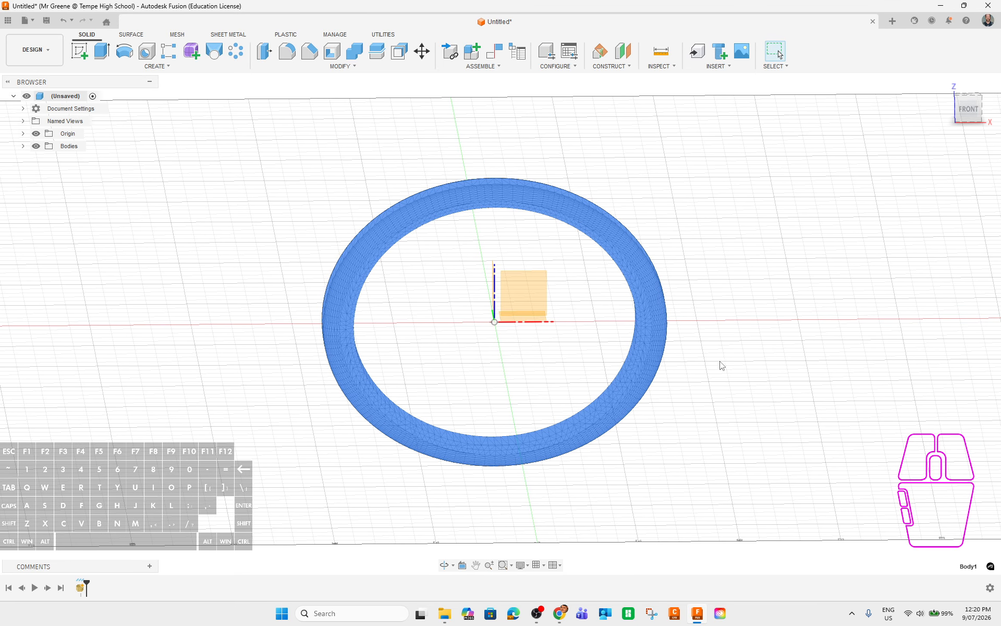
{"action": "middle_click_drag", "start_coordinate": [685, 271], "coordinate": [708, 411], "text": "shift"}
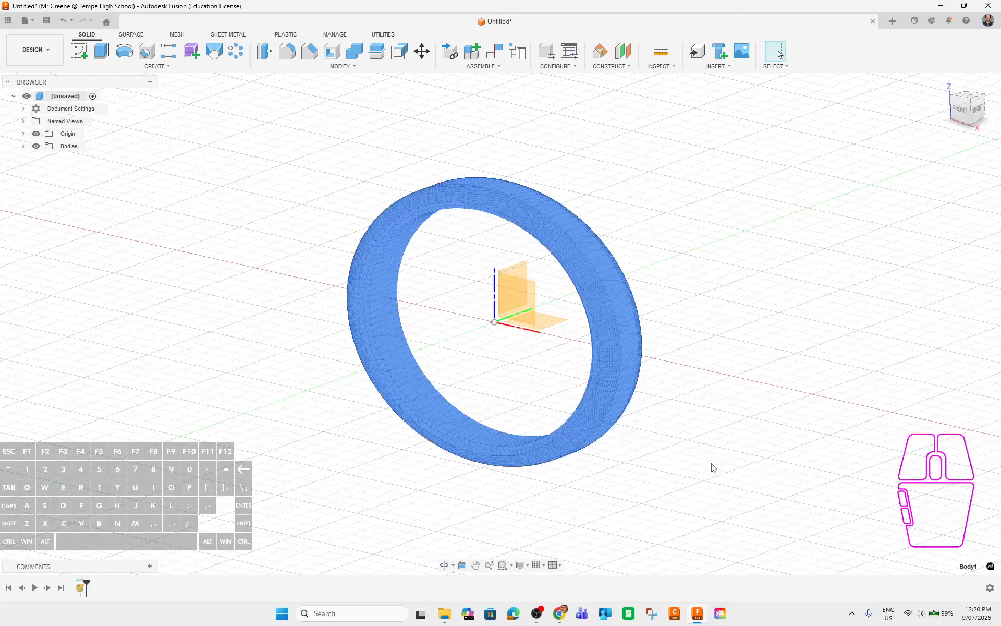
{"action": "middle_click_drag", "start_coordinate": [665, 324], "coordinate": [679, 334]}
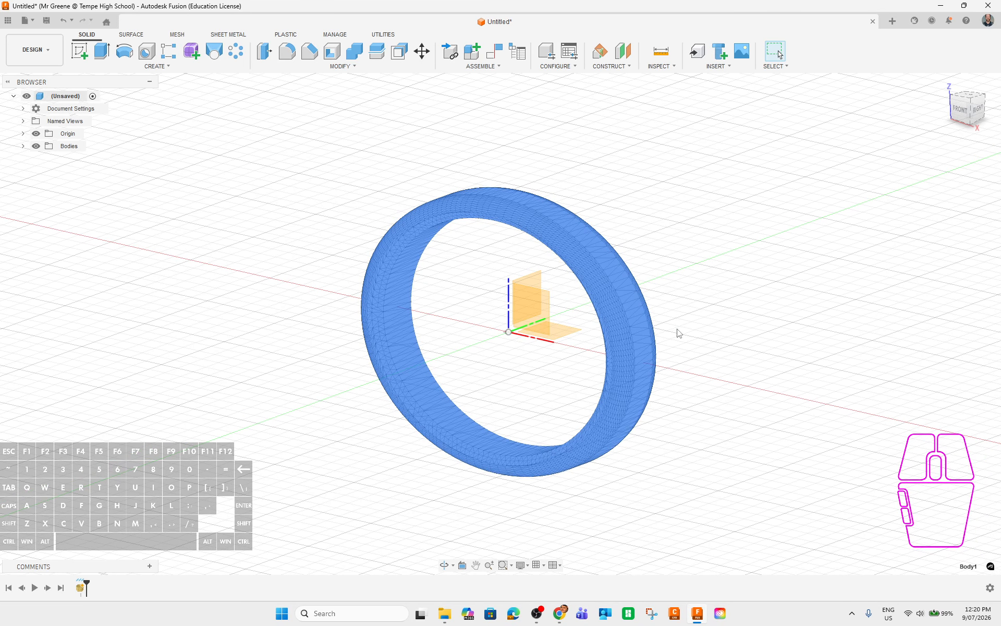
{"action": "left_click", "coordinate": [540, 285]}
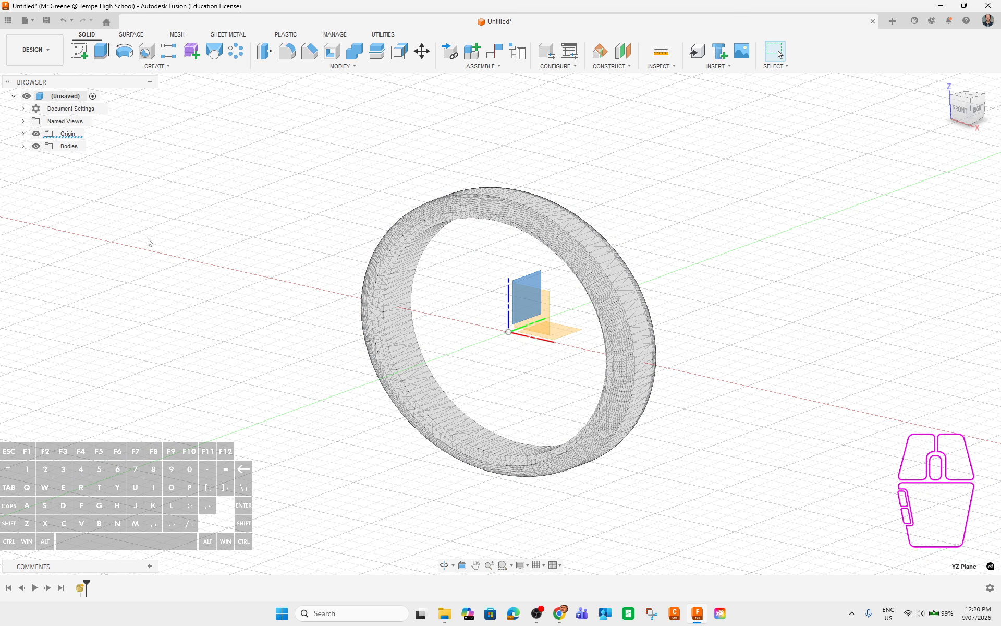
Add a construction plane offset 2.5 mm from the YZ plane.
{"action": "middle_click_drag", "start_coordinate": [495, 290], "coordinate": [526, 223], "text": "shift"}
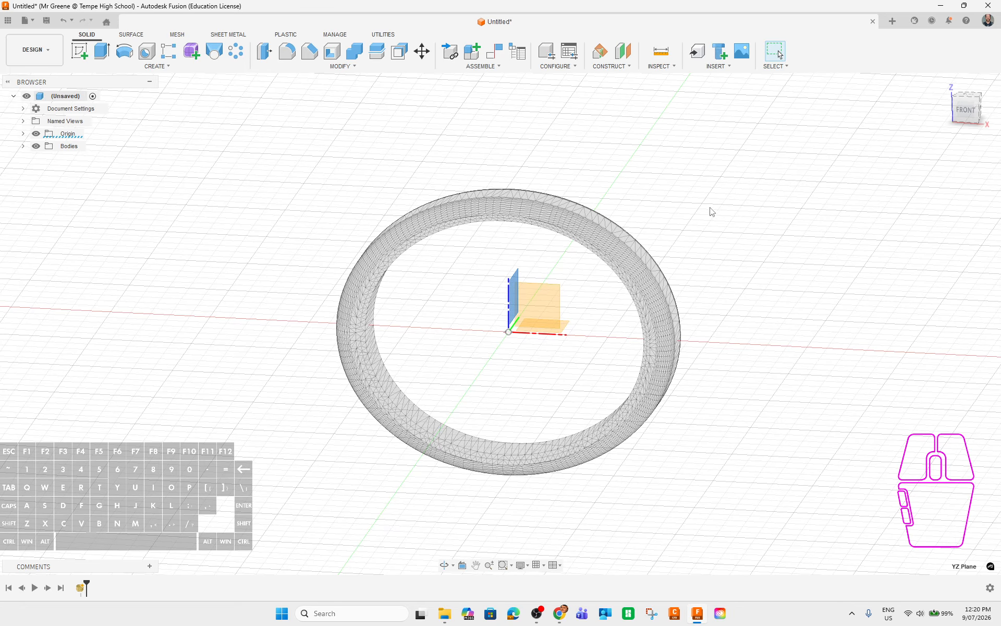
{"action": "middle_click_drag", "start_coordinate": [711, 213], "coordinate": [677, 221], "text": "shift"}
{"action": "left_click", "coordinate": [623, 52]}
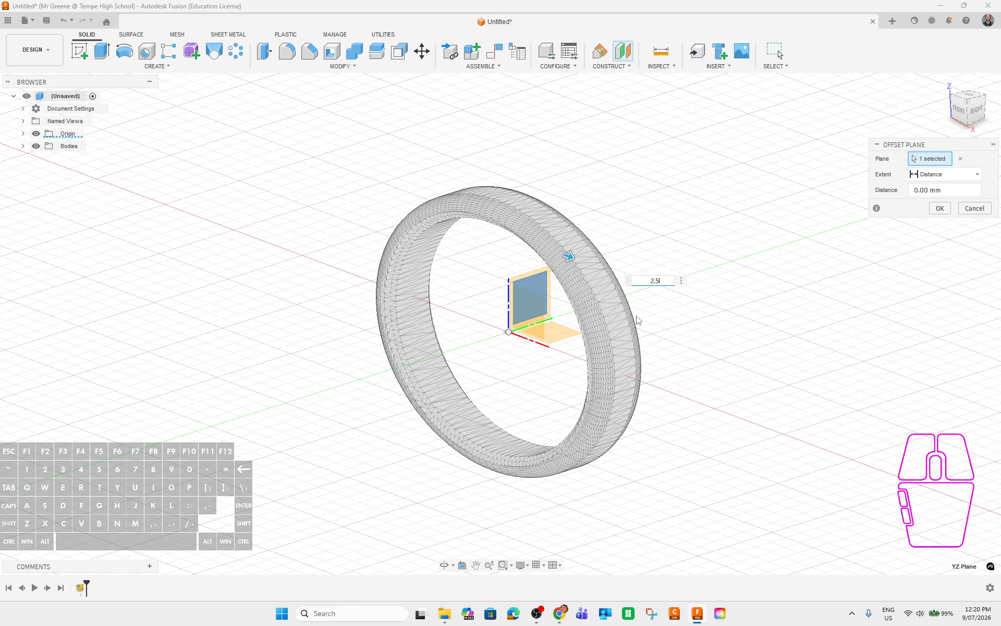
{"action": "key", "text": "Return"}
Add a second construction plane offset -2.5 mm from the YZ plane.
{"action": "middle_click_drag", "start_coordinate": [619, 396], "coordinate": [501, 305], "text": "shift"}
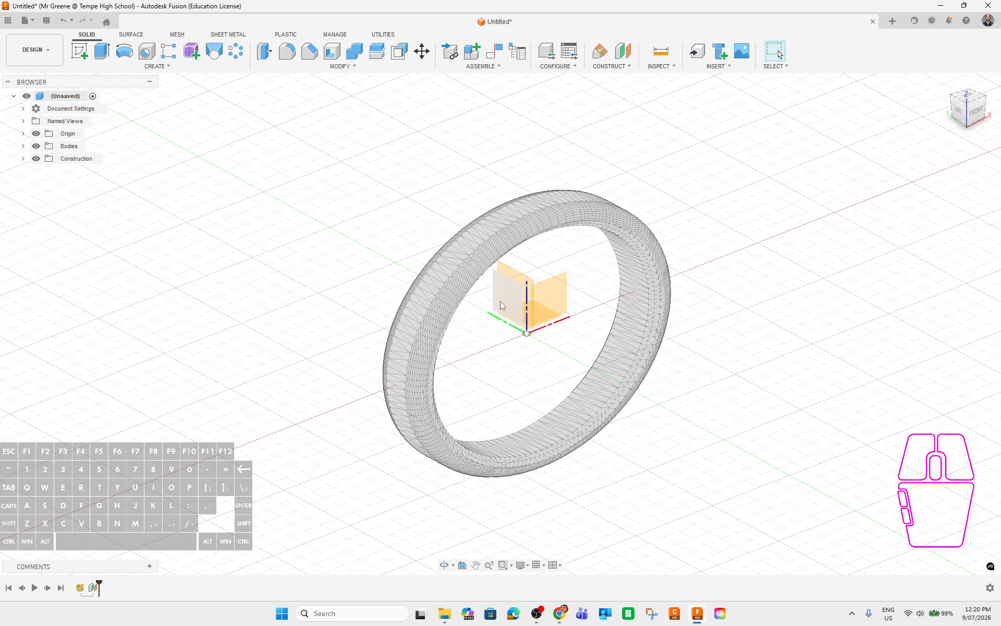
{"action": "left_click", "coordinate": [502, 305]}
{"action": "left_click", "coordinate": [630, 52]}
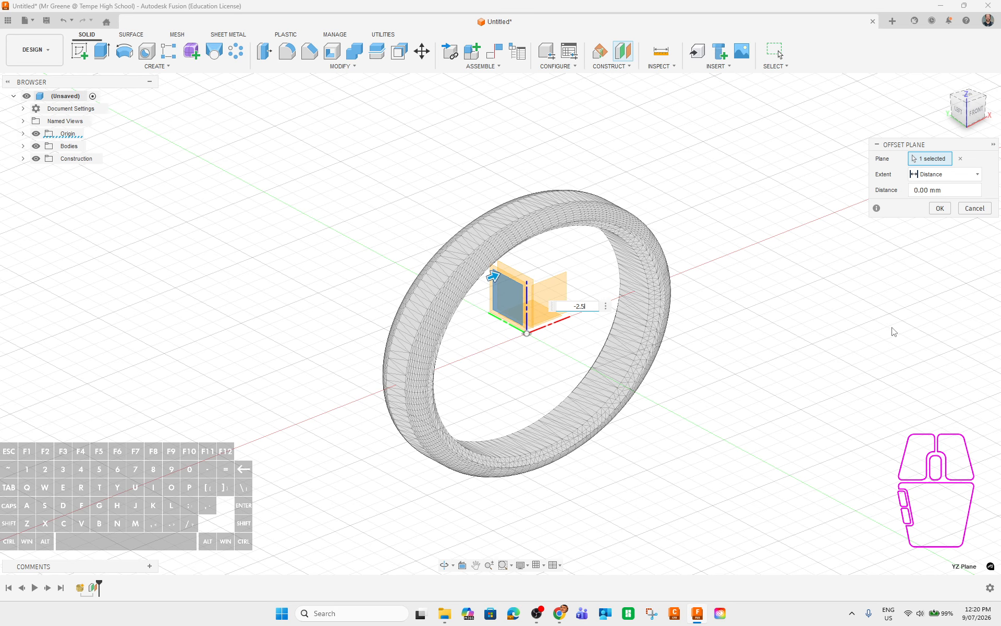
{"action": "left_click", "coordinate": [940, 208]}
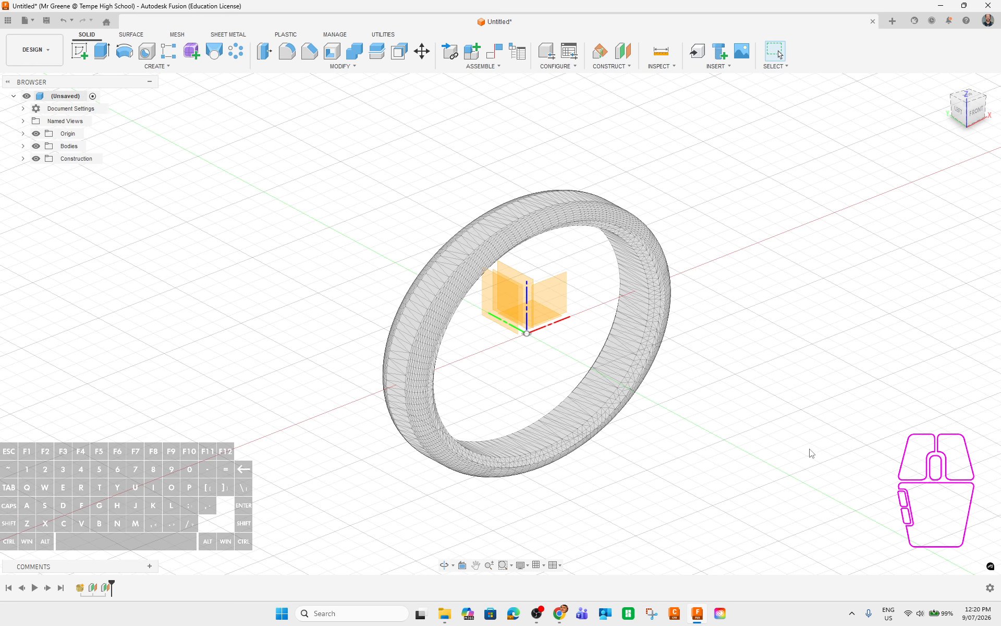
{"action": "middle_click_drag", "start_coordinate": [809, 453], "coordinate": [732, 422], "text": "shift"}
{"action": "middle_click_drag", "start_coordinate": [657, 389], "coordinate": [543, 386], "text": "shift"}
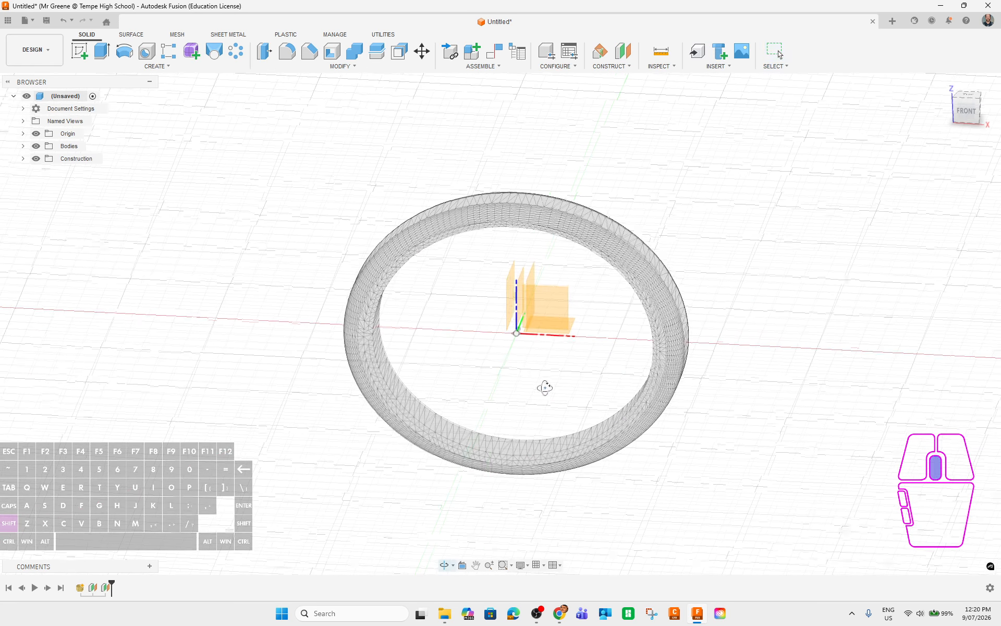
Plane Cut the bangle mesh on the vertical origin plane as Split Body with Minimal fill.
{"action": "left_click", "coordinate": [177, 34]}
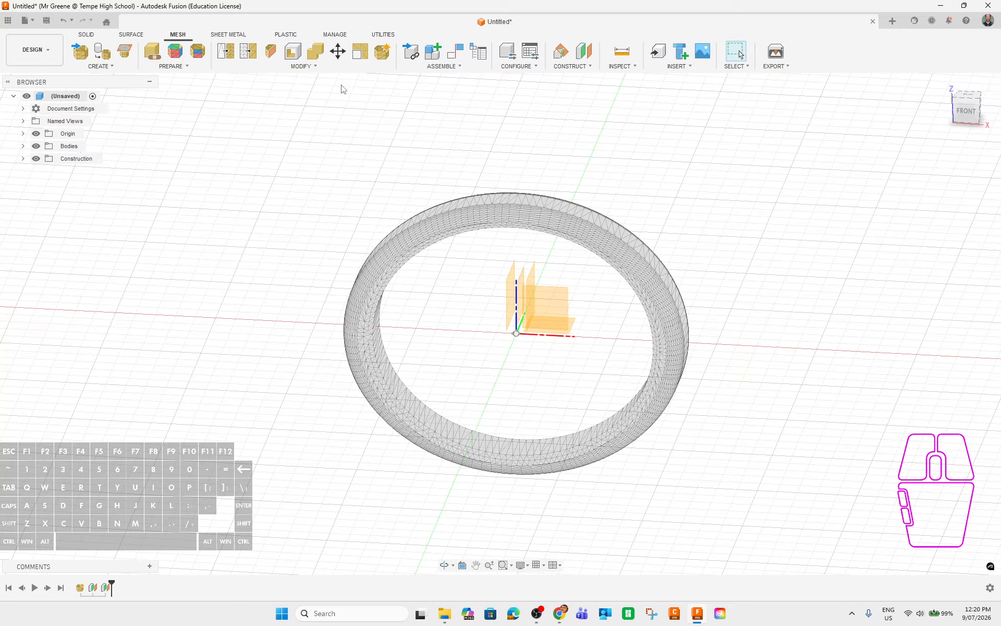
{"action": "left_click", "coordinate": [270, 53]}
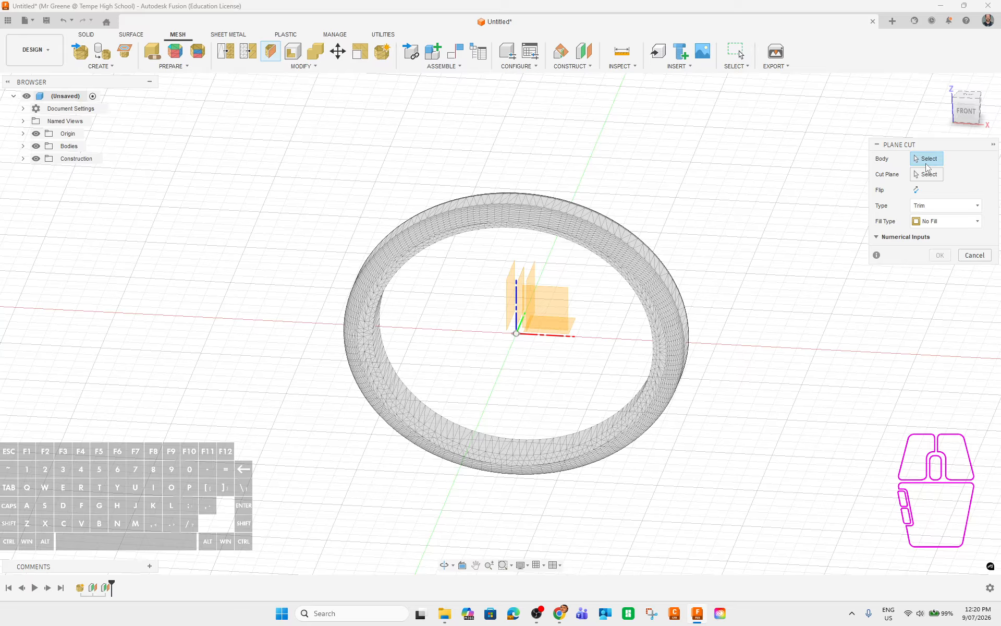
{"action": "left_click", "coordinate": [594, 219]}
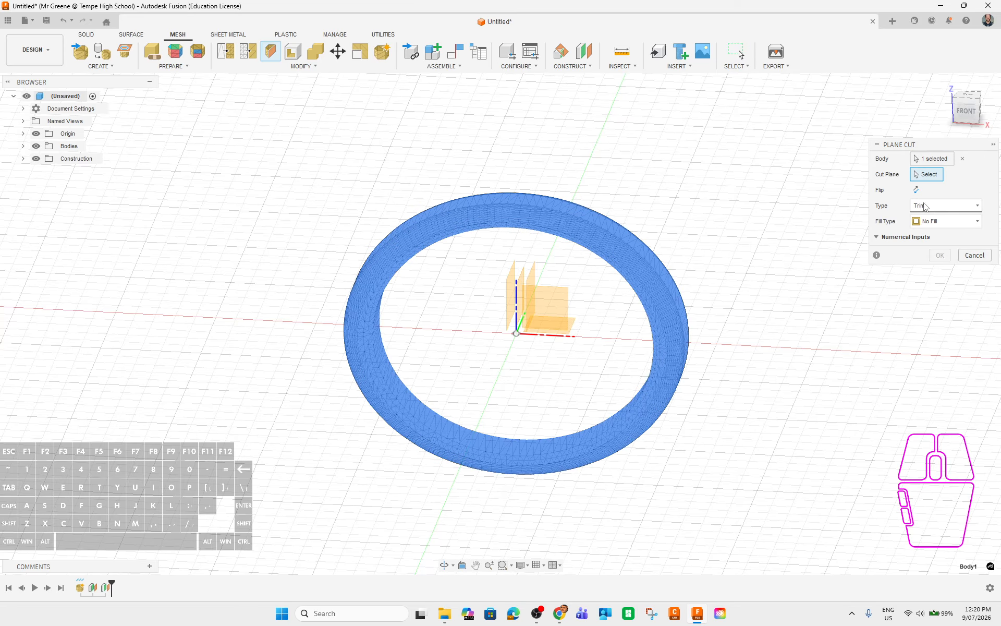
{"action": "left_click", "coordinate": [537, 284]}
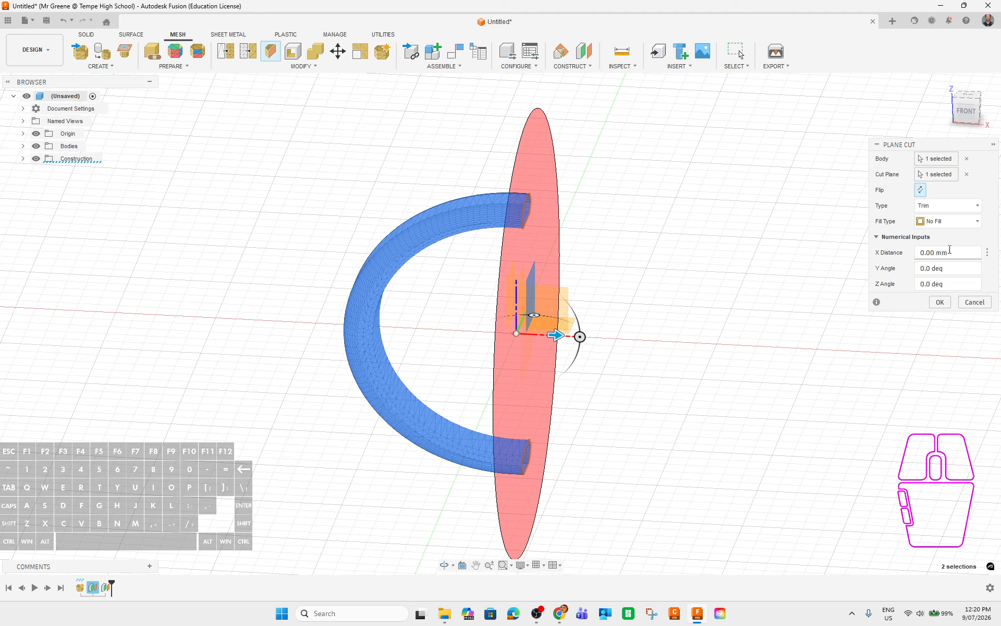
{"action": "left_click", "coordinate": [955, 209]}
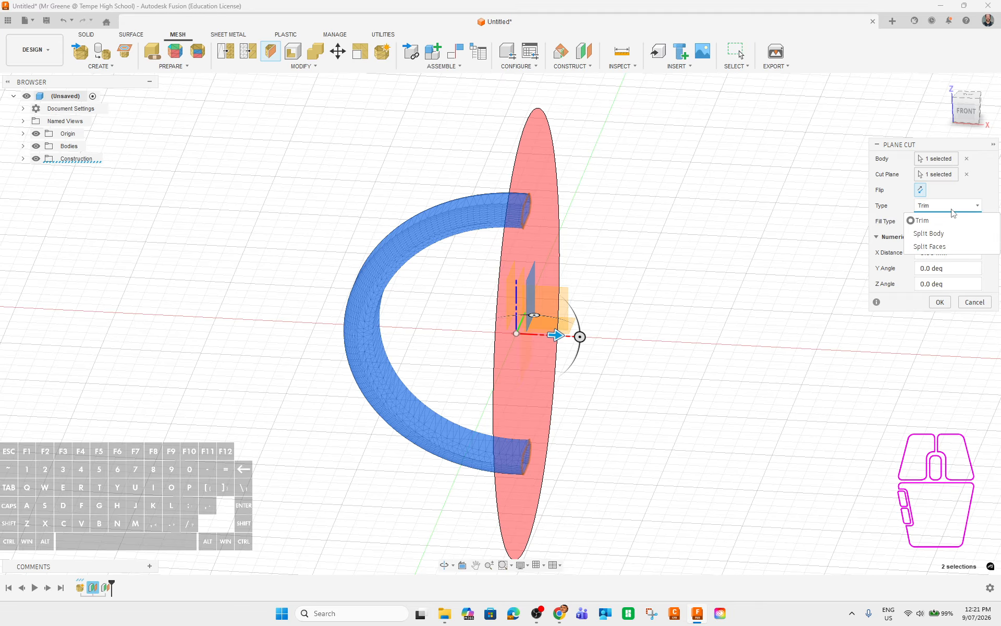
{"action": "left_click", "coordinate": [934, 237]}
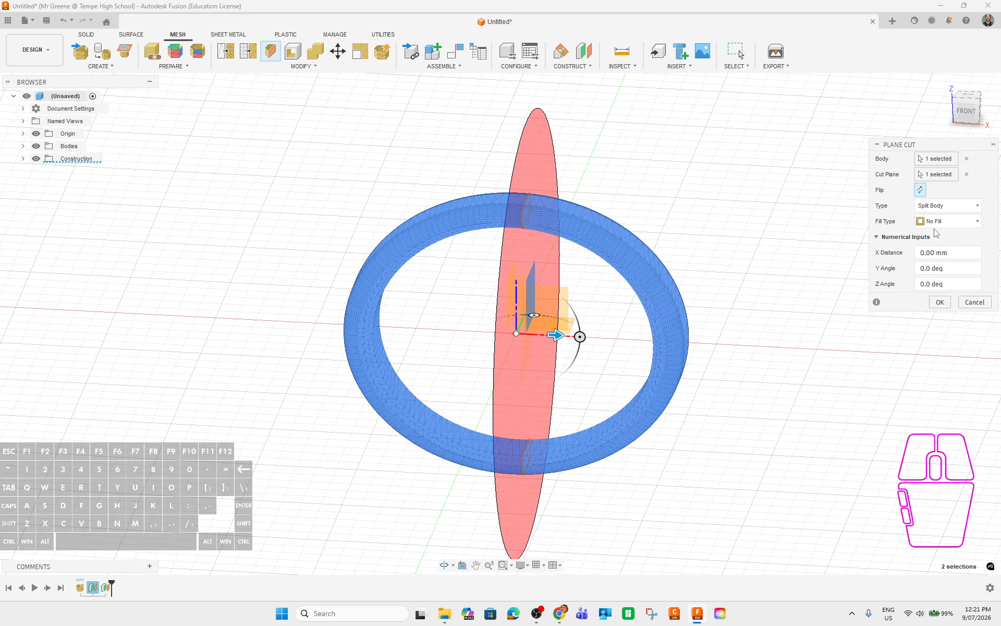
{"action": "left_click", "coordinate": [948, 223]}
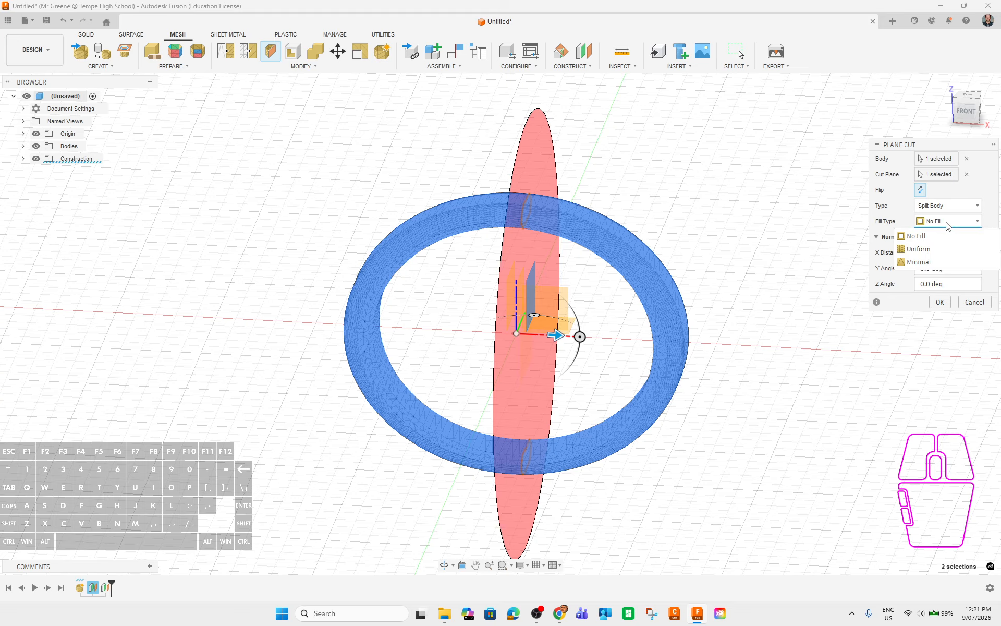
{"action": "left_click", "coordinate": [934, 262]}
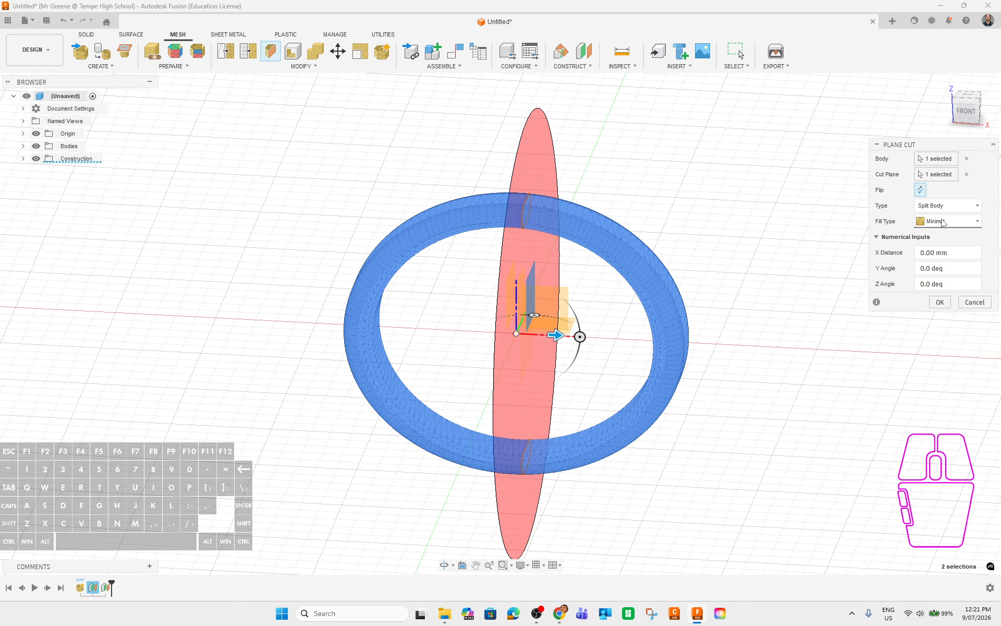
{"action": "left_click", "coordinate": [940, 302]}
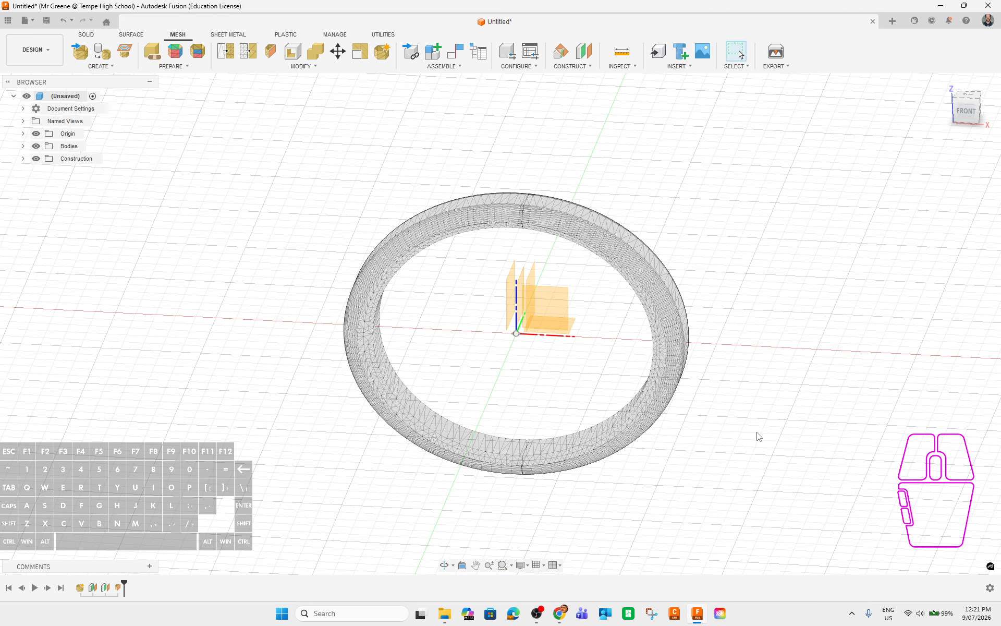
Expand Bodies to identify Body1 and MeshBody2, hiding MeshBody2 briefly then showing it again.
{"action": "middle_click_drag", "start_coordinate": [759, 436], "coordinate": [689, 397], "text": "shift"}
{"action": "left_click", "coordinate": [23, 146]}
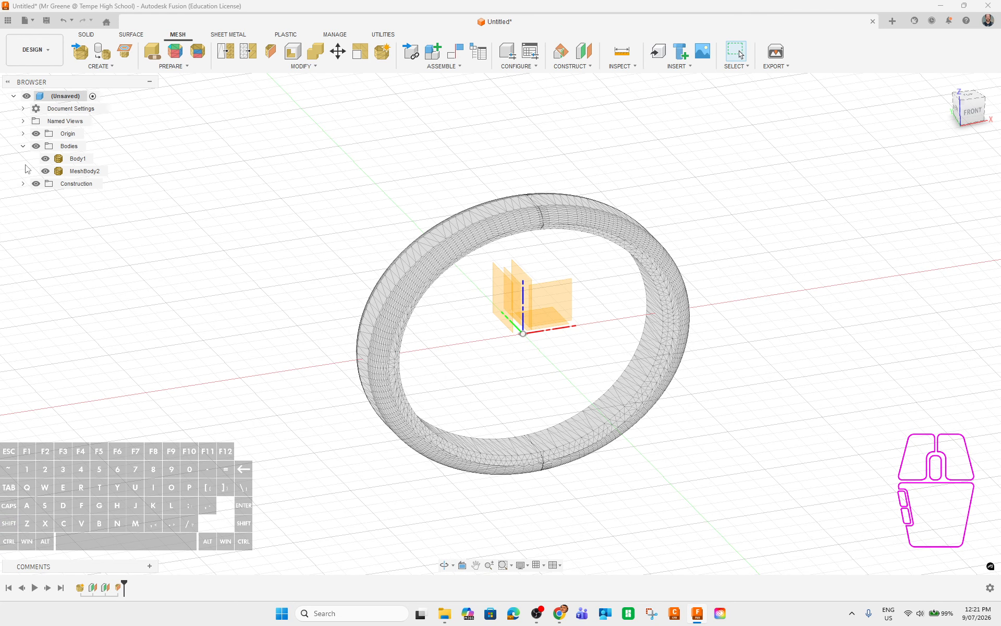
{"action": "left_click", "coordinate": [78, 159]}
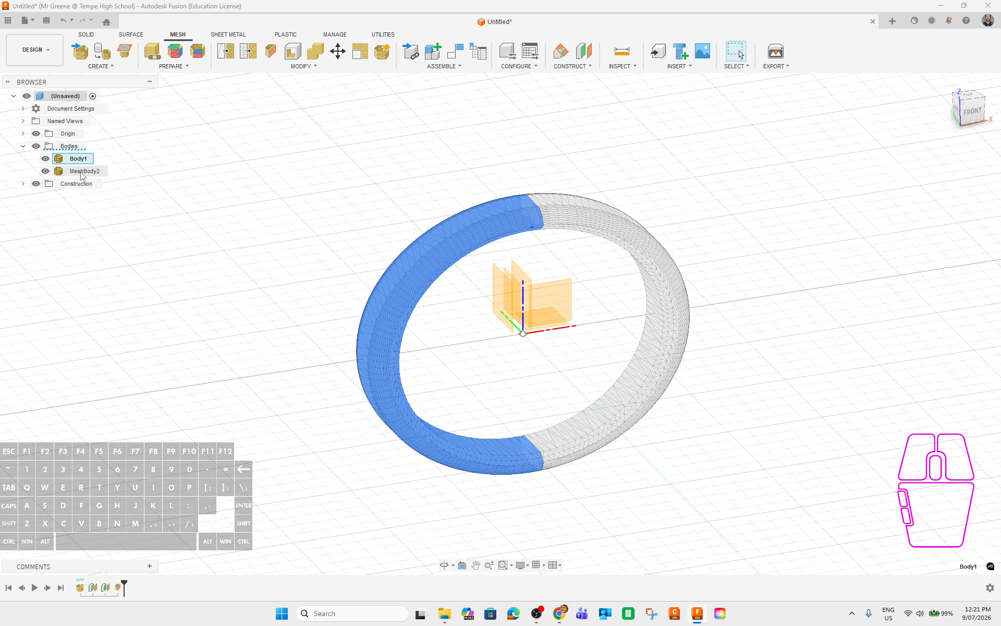
{"action": "left_click", "coordinate": [81, 172]}
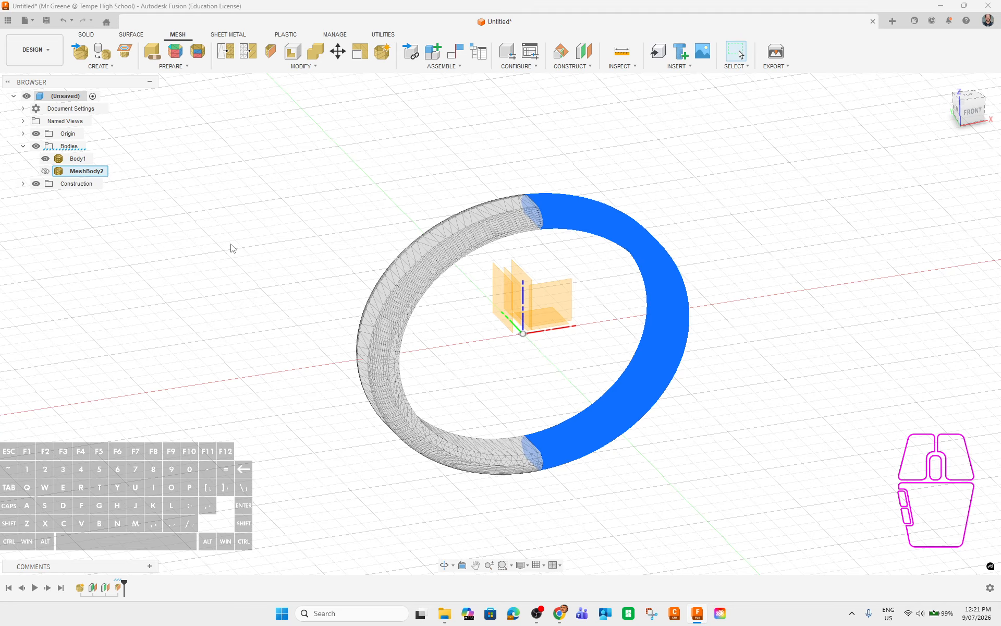
{"action": "left_click", "coordinate": [293, 258]}
{"action": "middle_click_drag", "start_coordinate": [798, 344], "coordinate": [639, 339], "text": "shift"}
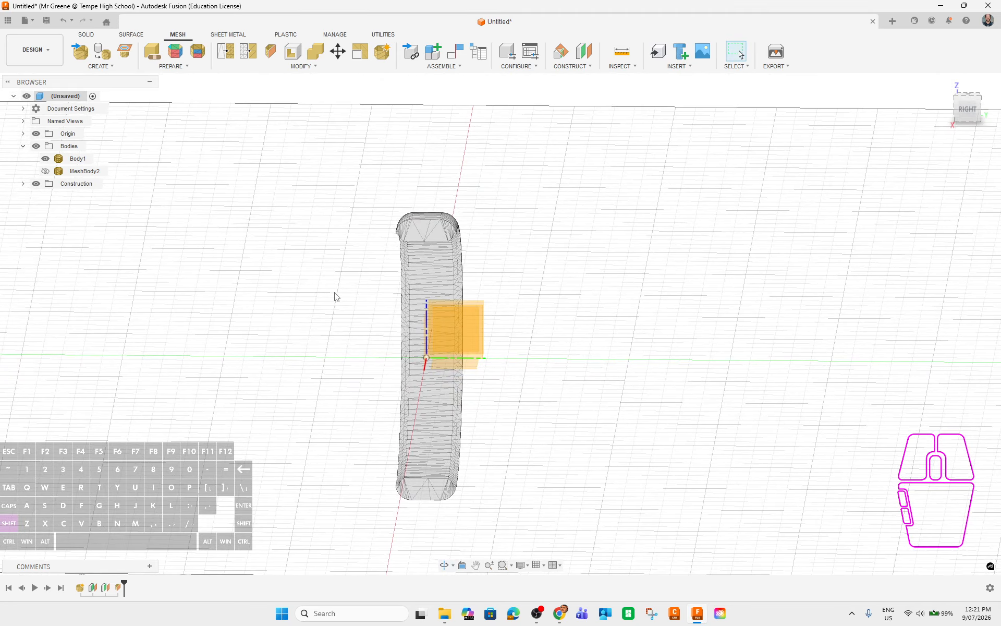
{"action": "middle_click_drag", "start_coordinate": [336, 296], "coordinate": [429, 327], "text": "shift"}
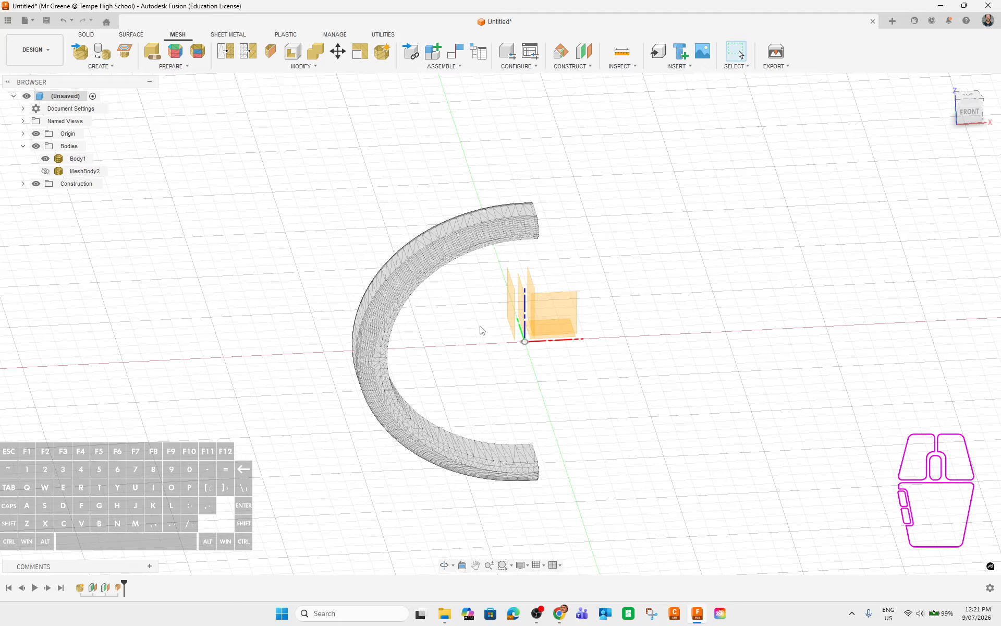
{"action": "left_click", "coordinate": [45, 171]}
{"action": "mouse_move", "coordinate": [831, 411]}
{"action": "middle_mouse_down", "text": "shift"}
{"action": "mouse_move", "coordinate": [825, 404]}
{"action": "mouse_move", "coordinate": [837, 409]}
{"action": "middle_mouse_up", "text": "shift"}
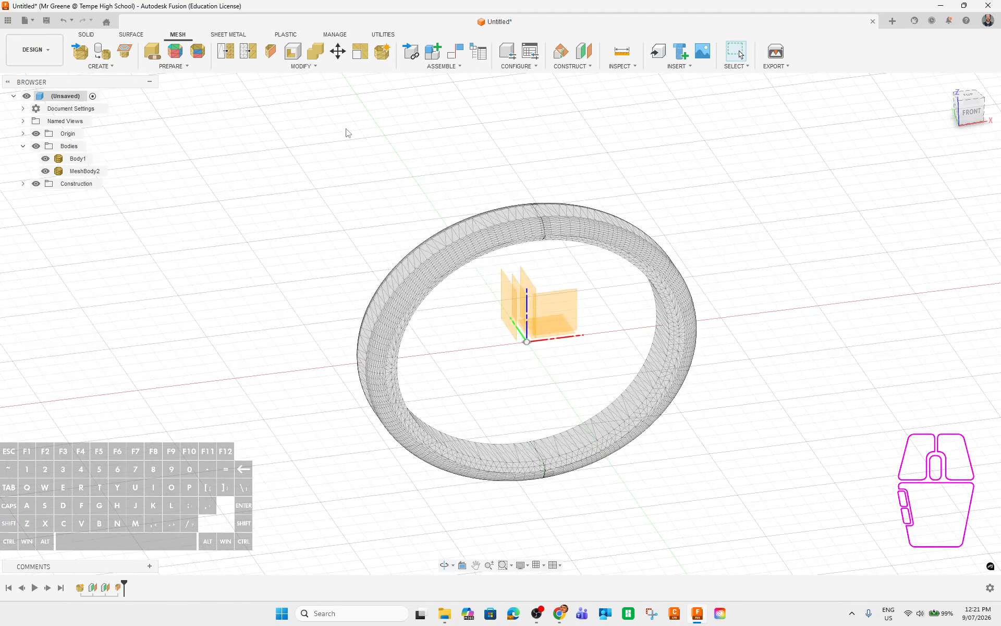
{"action": "left_click", "coordinate": [511, 300]}
{"action": "left_click", "coordinate": [294, 217]}
Plane Cut Body1 at the offset construction plane.
{"action": "left_click", "coordinate": [271, 53]}
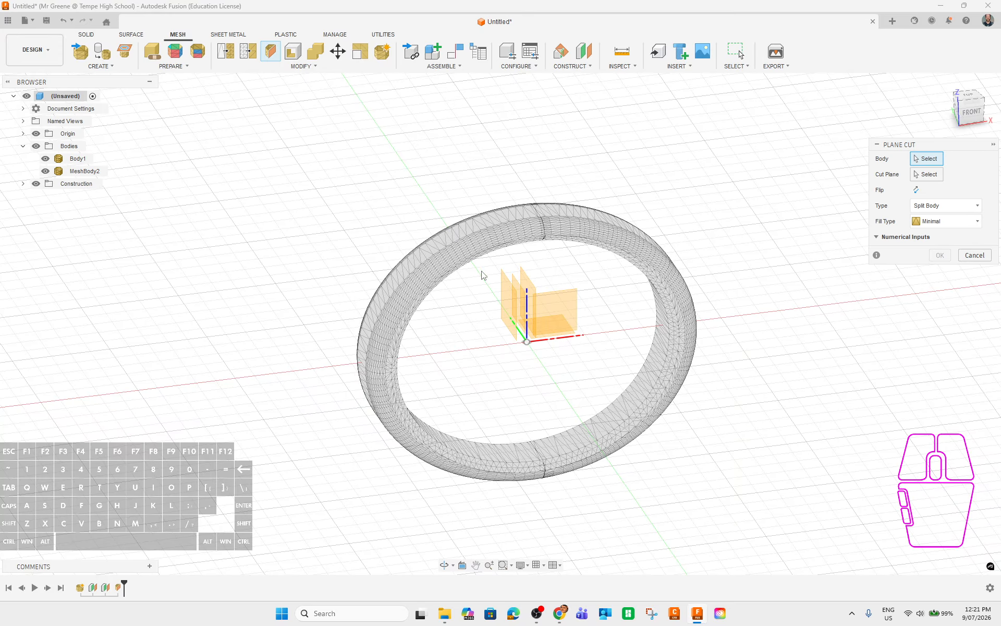
{"action": "left_click", "coordinate": [432, 271]}
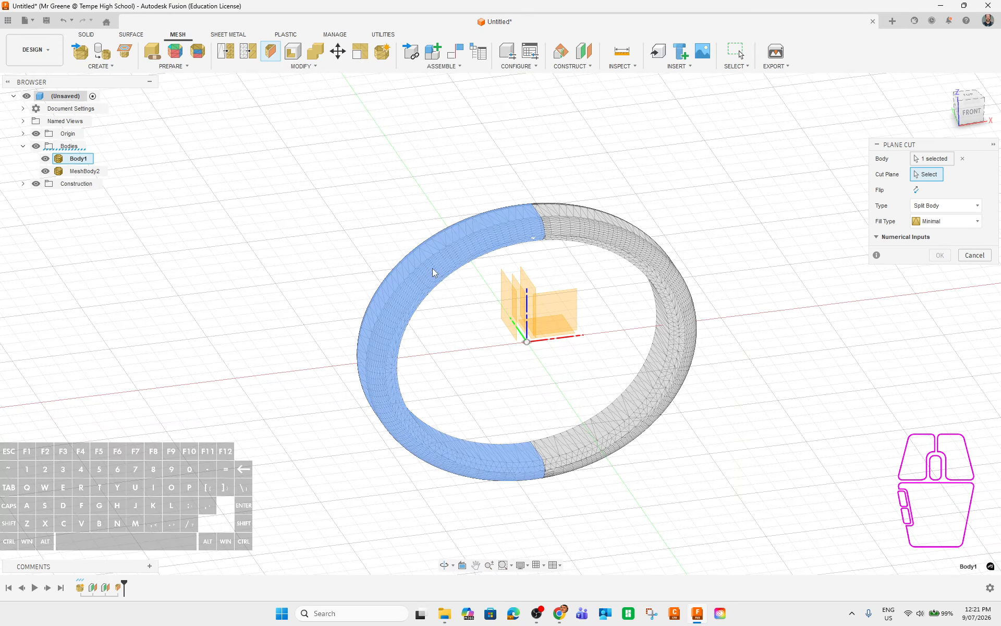
{"action": "left_click", "coordinate": [508, 302]}
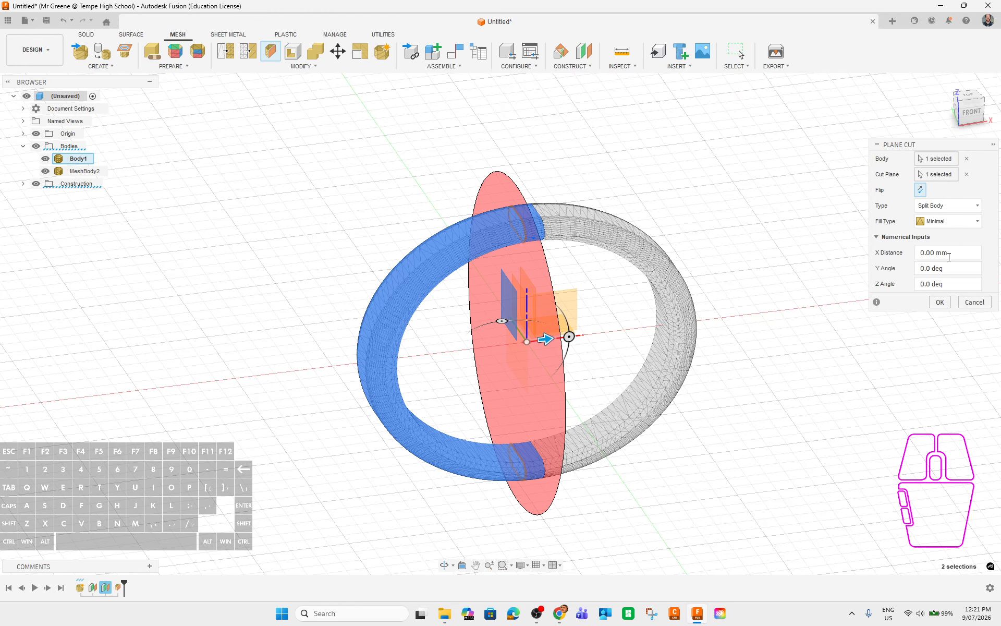
{"action": "left_click", "coordinate": [940, 306]}
{"action": "middle_click_drag", "start_coordinate": [804, 494], "coordinate": [761, 492], "text": "shift"}
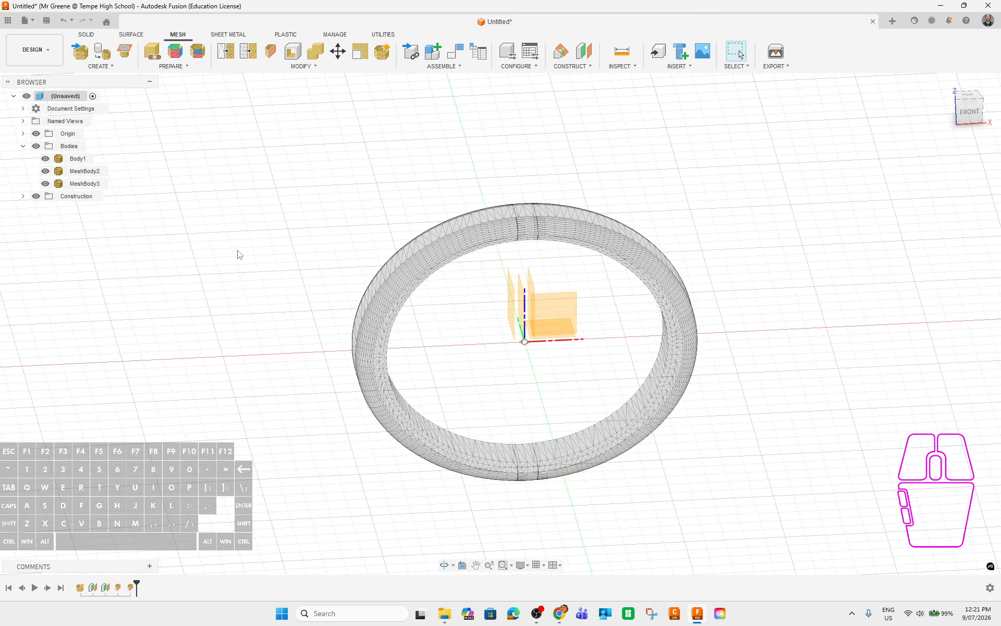
Identify Body1, MeshBody2 and the new MeshBody3 slices, then hide MeshBody3.
{"action": "left_click", "coordinate": [78, 160]}
{"action": "left_click", "coordinate": [78, 172]}
{"action": "left_click", "coordinate": [78, 184]}
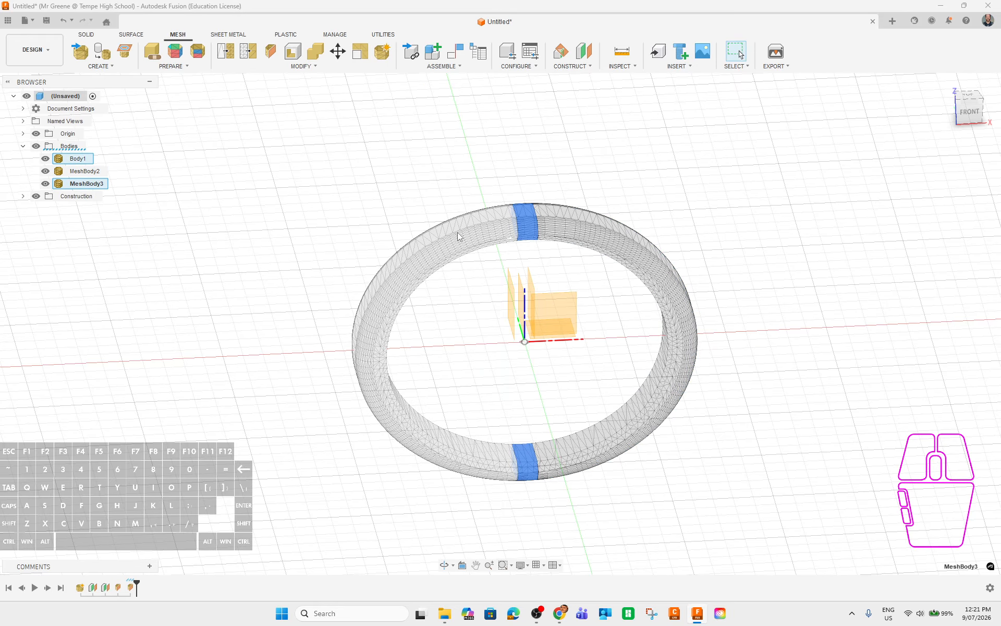
{"action": "middle_click_drag", "start_coordinate": [792, 375], "coordinate": [813, 388], "text": "shift"}
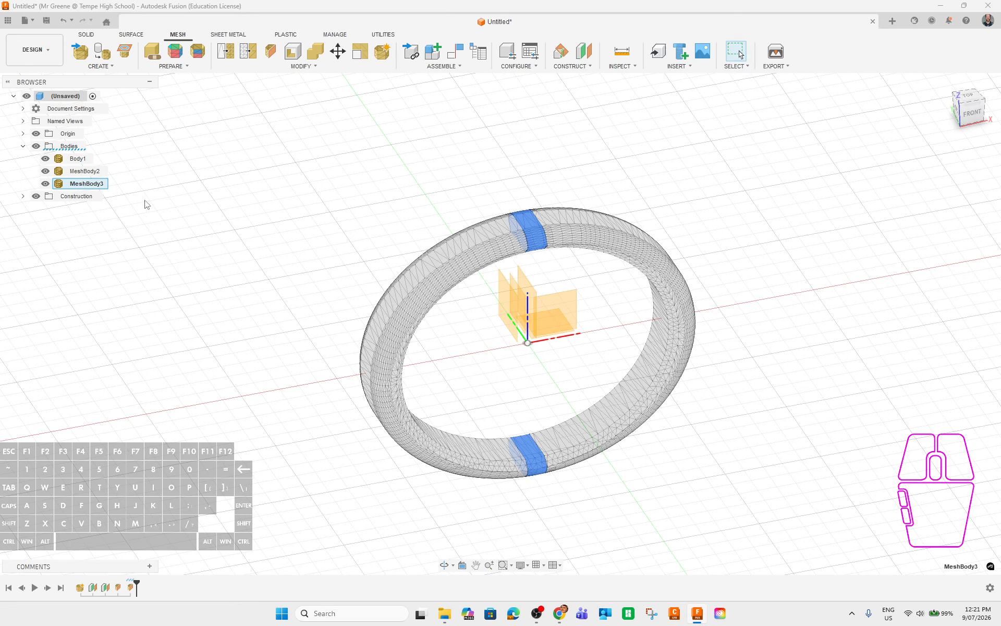
{"action": "key", "text": "v"}
{"action": "middle_click_drag", "start_coordinate": [858, 451], "coordinate": [720, 432], "text": "shift"}
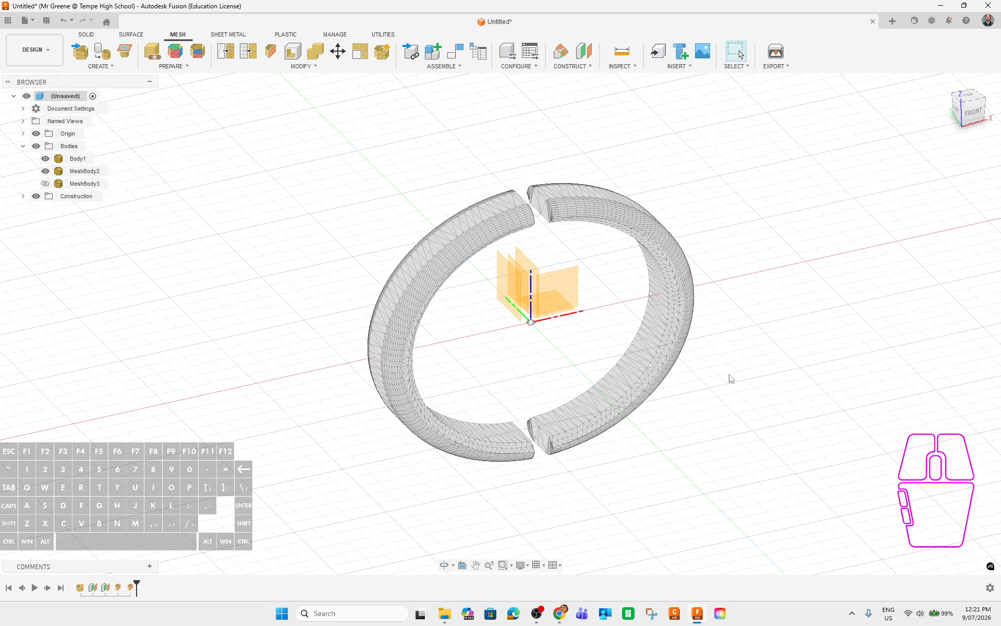
Start a mesh section sketch of MeshBody2 using the construction plane as section plane.
{"action": "left_click", "coordinate": [125, 54]}
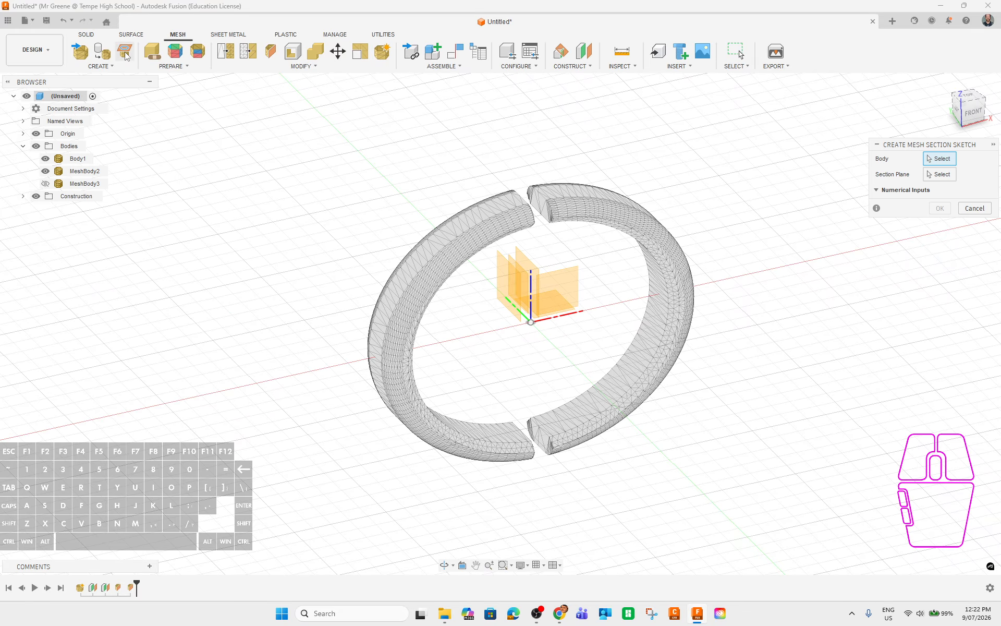
{"action": "left_click", "coordinate": [613, 213]}
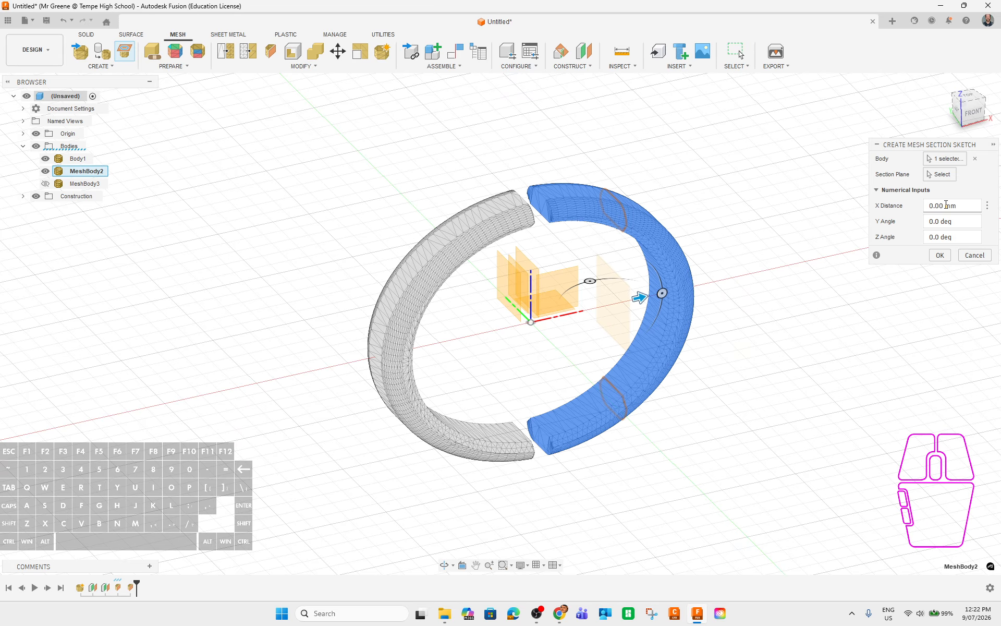
{"action": "left_click", "coordinate": [940, 175]}
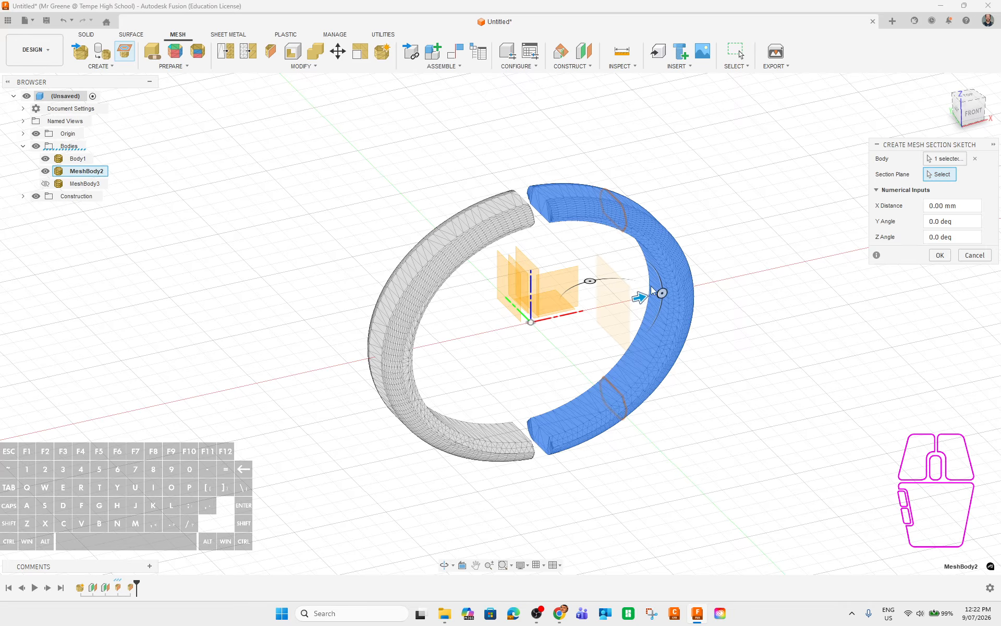
{"action": "left_click", "coordinate": [540, 270]}
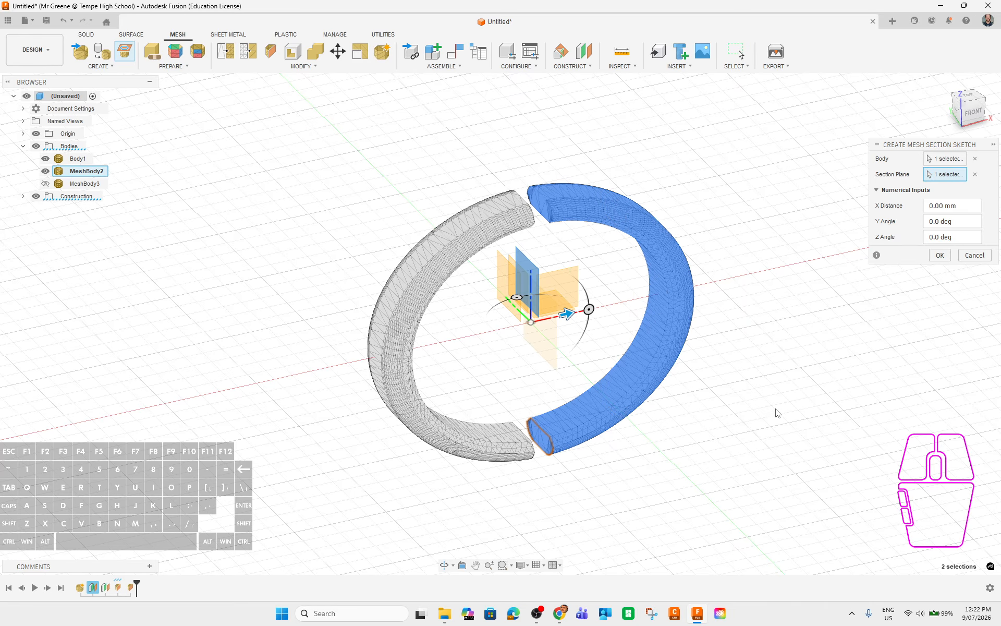
{"action": "middle_click_drag", "start_coordinate": [777, 413], "coordinate": [507, 206], "text": "shift"}
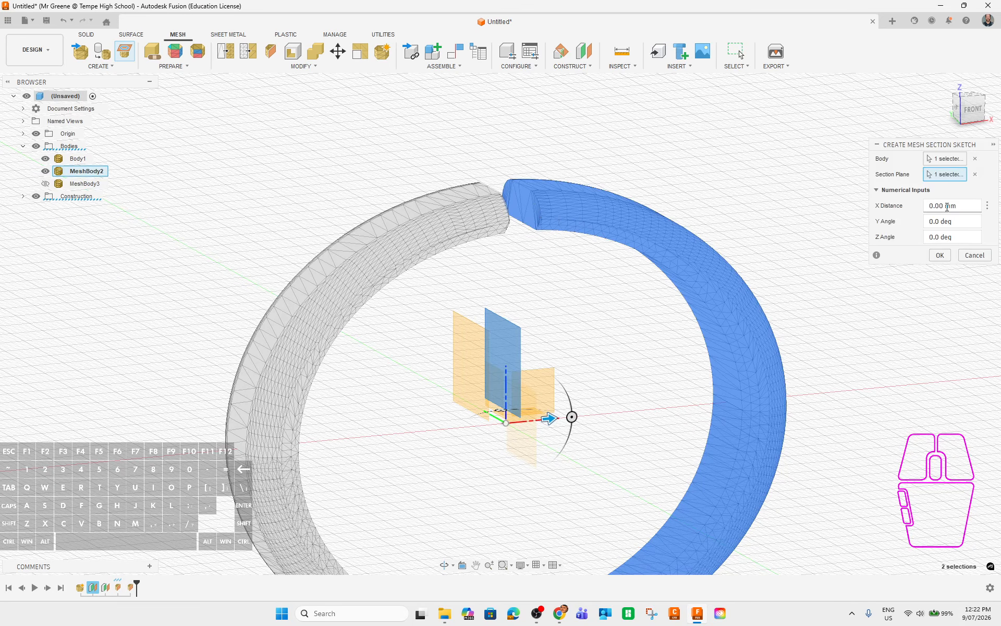
{"action": "middle_click_drag", "start_coordinate": [643, 322], "coordinate": [650, 252]}
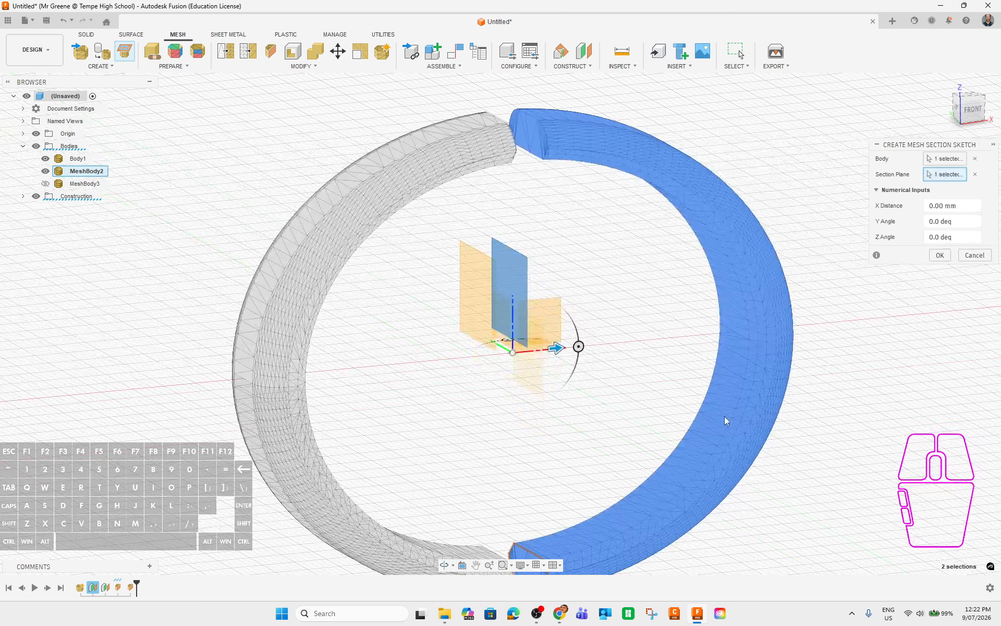
{"action": "middle_click_drag", "start_coordinate": [876, 503], "coordinate": [867, 502], "text": "shift"}
{"action": "middle_click_drag", "start_coordinate": [867, 503], "coordinate": [891, 454]}
{"action": "left_click_drag", "start_coordinate": [580, 307], "coordinate": [583, 312]}
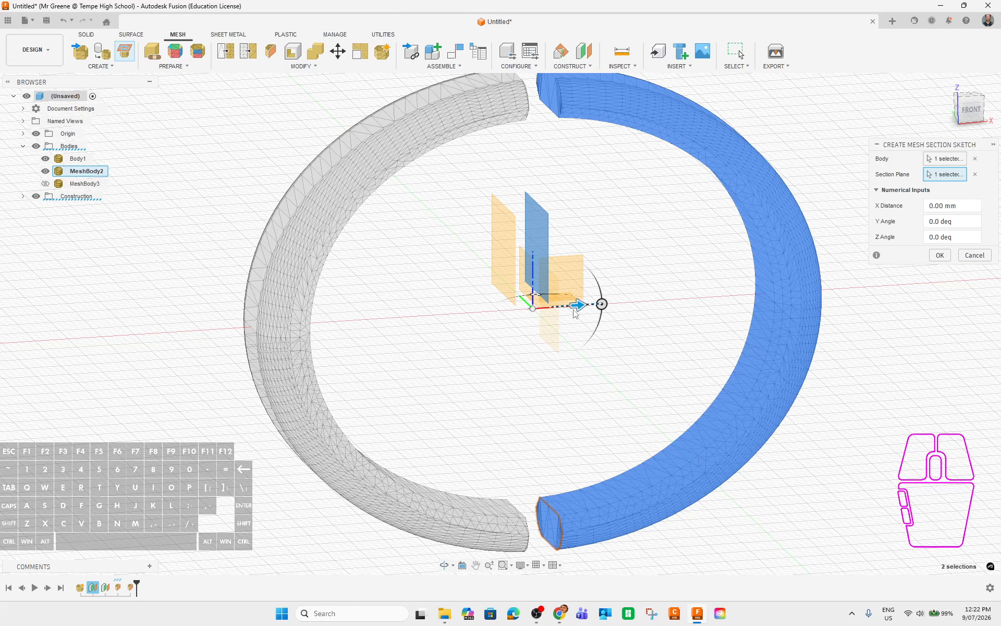
Set the section's X distance to 0.1 and create the section sketch.
{"action": "left_click_drag", "start_coordinate": [578, 305], "coordinate": [580, 305]}
{"action": "double_click", "coordinate": [939, 207]}
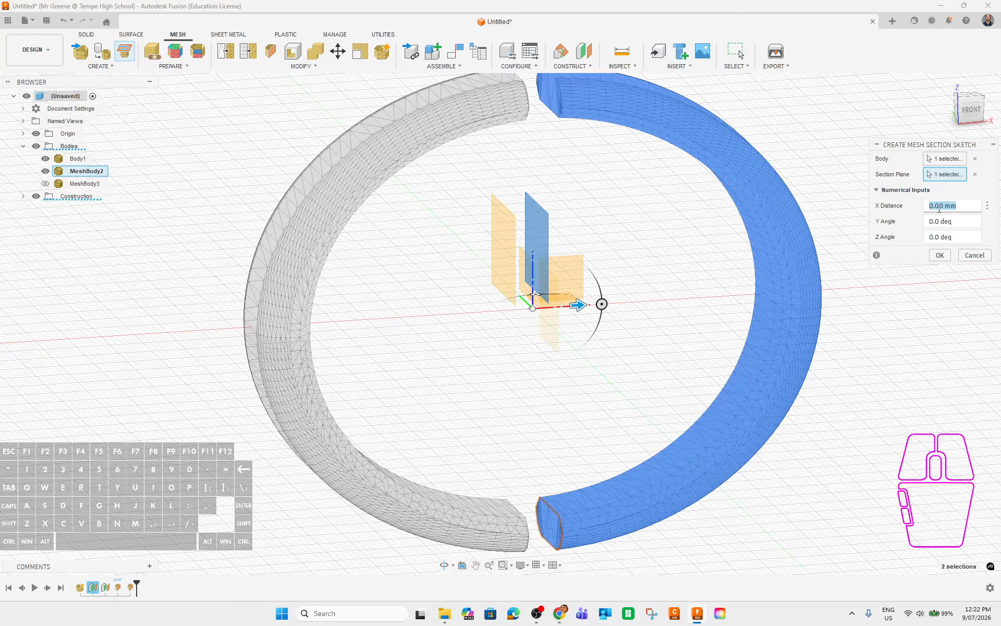
{"action": "type", "text": "0.1"}
{"action": "key", "text": "Tab"}
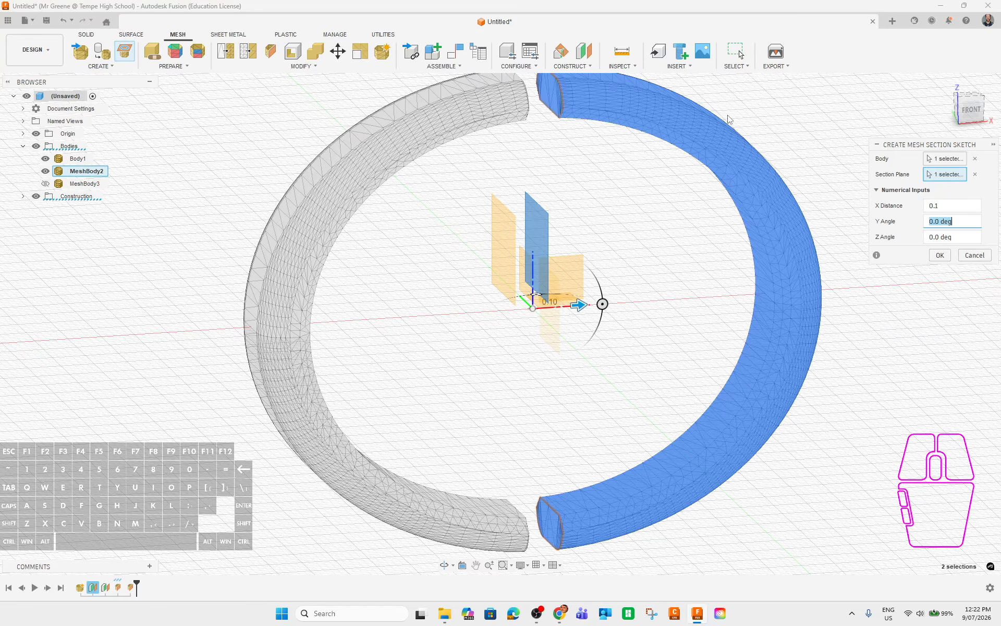
{"action": "middle_click_drag", "start_coordinate": [598, 225], "coordinate": [628, 329]}
{"action": "scroll", "coordinate": [581, 188], "scroll_direction": "up", "scroll_amount": 6}
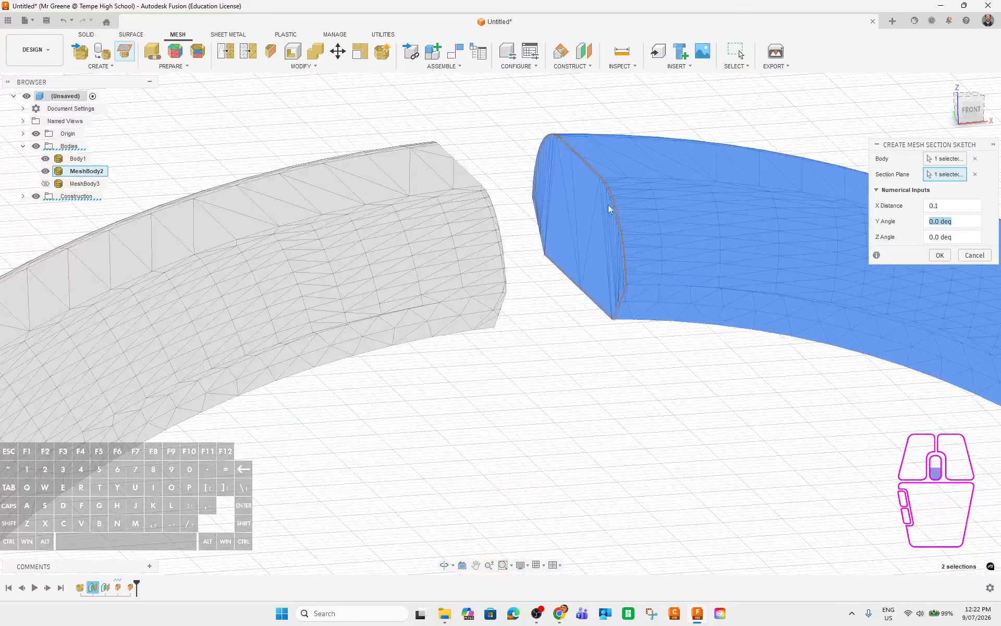
{"action": "mouse_move", "coordinate": [693, 393]}
{"action": "middle_mouse_down", "text": "shift"}
{"action": "mouse_move", "coordinate": [666, 364]}
{"action": "mouse_move", "coordinate": [699, 393]}
{"action": "mouse_move", "coordinate": [695, 386]}
{"action": "middle_mouse_up", "text": "shift"}
{"action": "scroll", "coordinate": [699, 387], "scroll_direction": "down", "scroll_amount": 3}
{"action": "middle_click_drag", "start_coordinate": [758, 443], "coordinate": [629, 180]}
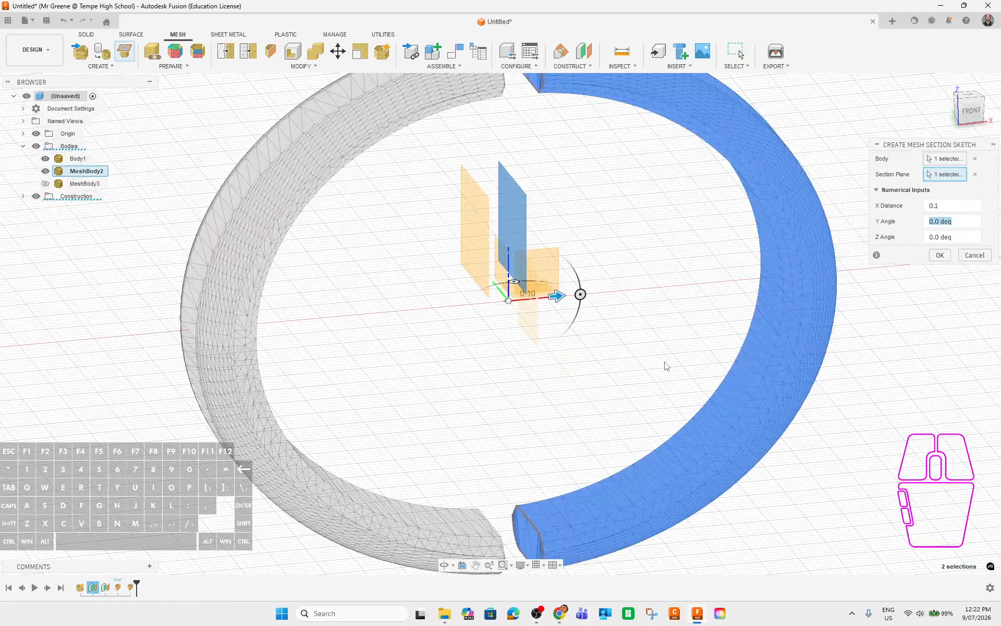
{"action": "middle_click_drag", "start_coordinate": [619, 299], "coordinate": [622, 326]}
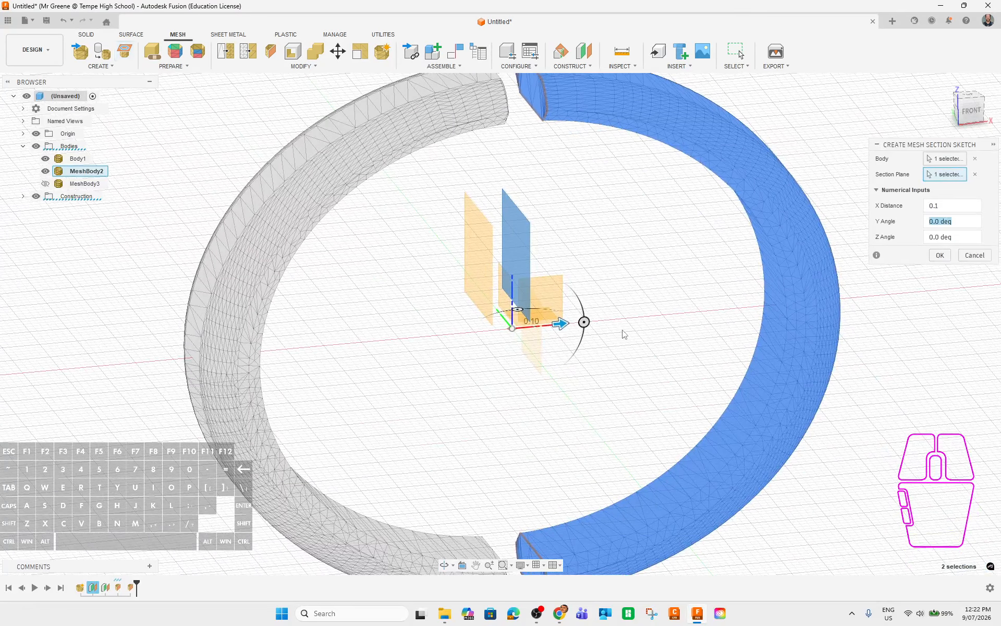
{"action": "left_click", "coordinate": [940, 256]}
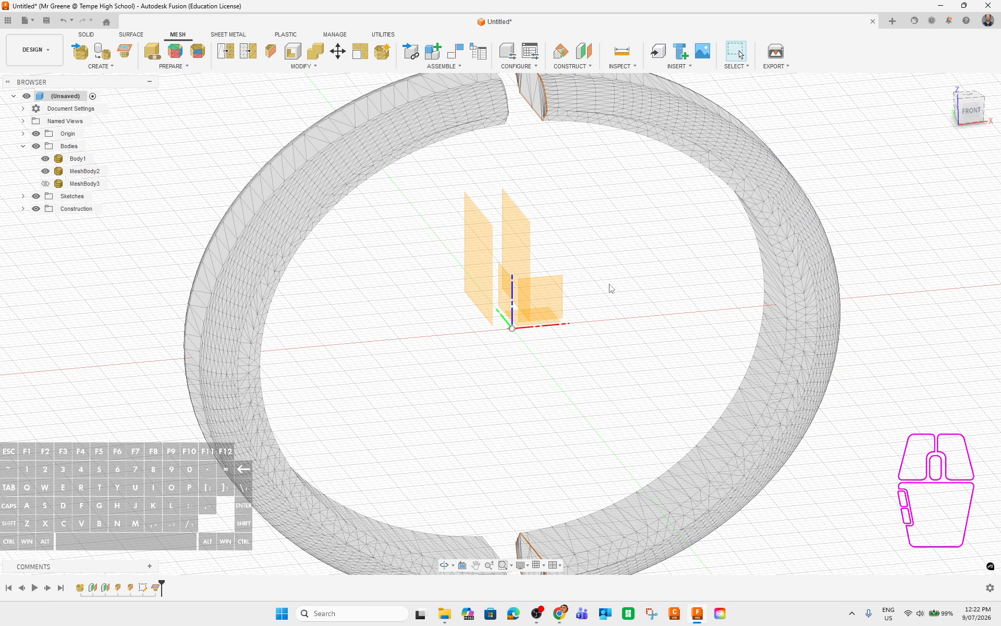
{"action": "middle_click_drag", "start_coordinate": [611, 288], "coordinate": [673, 307], "text": "shift"}
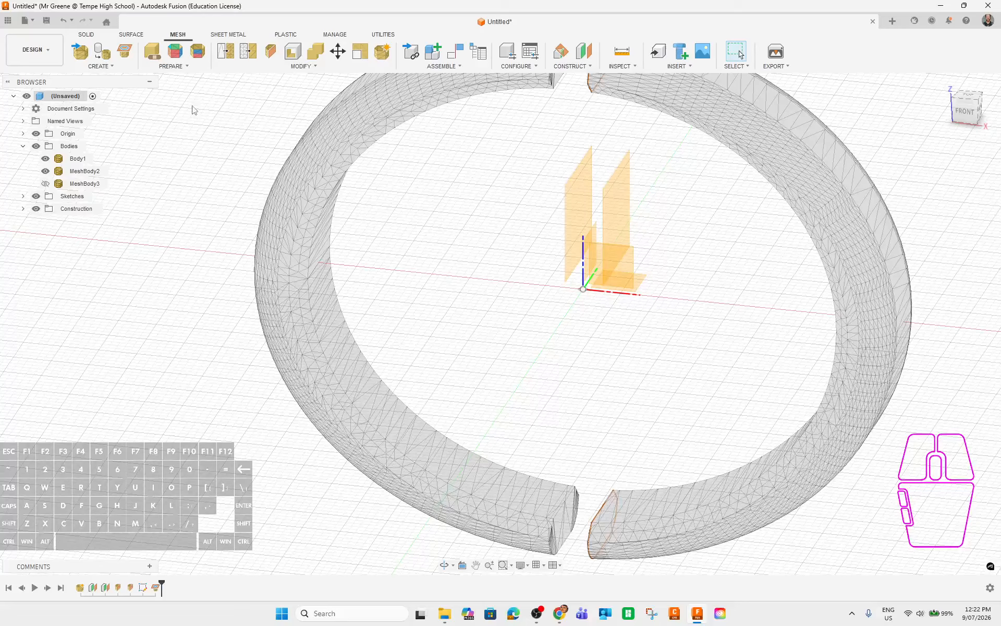
Create a mesh section sketch of Body1 on an origin plane with X distance -0.1.
{"action": "left_click", "coordinate": [125, 51]}
{"action": "middle_click_drag", "start_coordinate": [692, 380], "coordinate": [652, 308], "text": "shift"}
{"action": "left_click", "coordinate": [478, 197]}
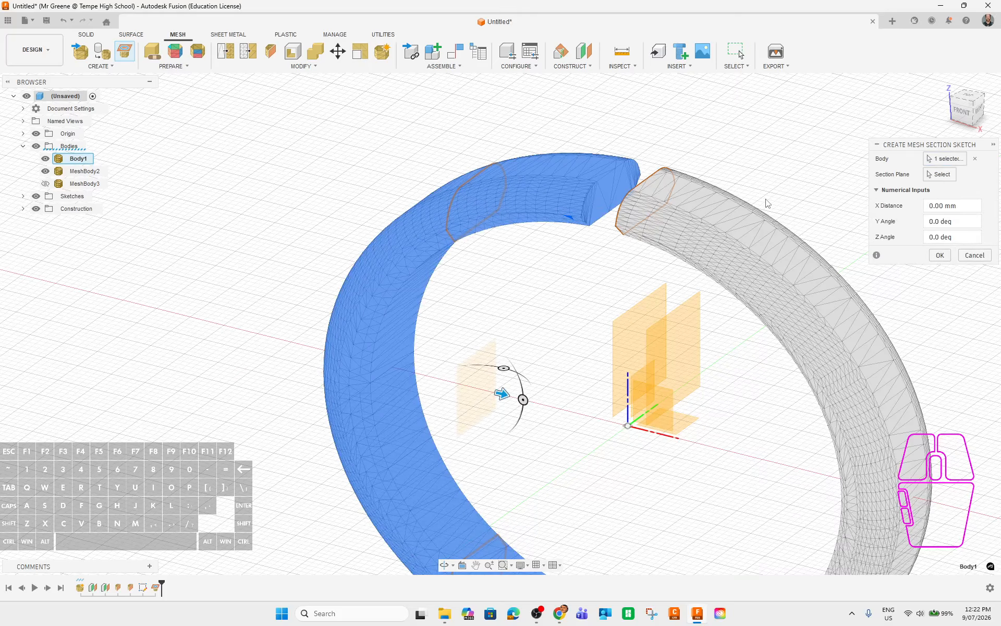
{"action": "left_click", "coordinate": [624, 334]}
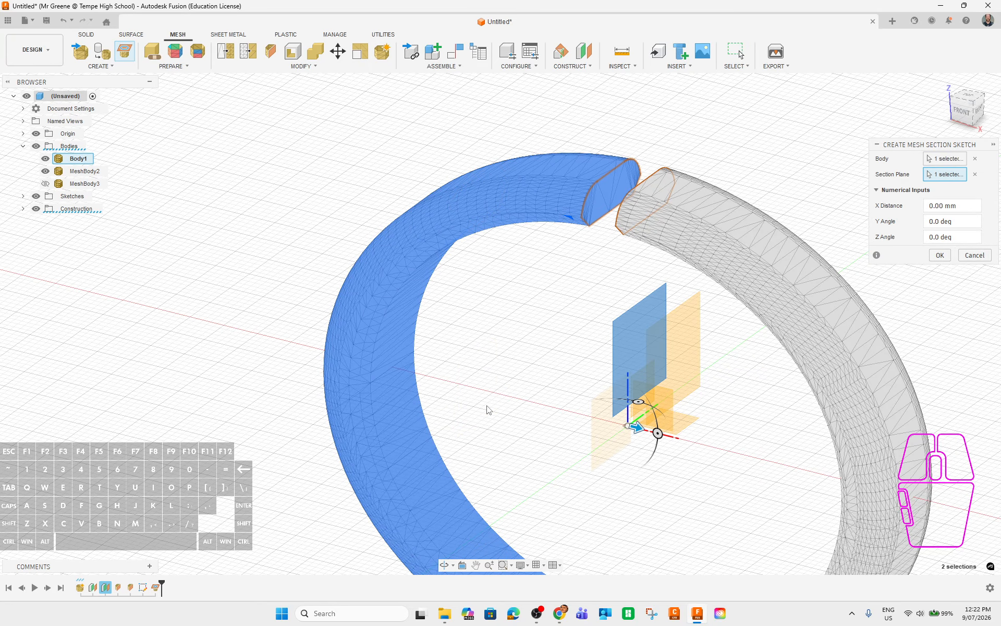
{"action": "middle_click_drag", "start_coordinate": [561, 445], "coordinate": [642, 320]}
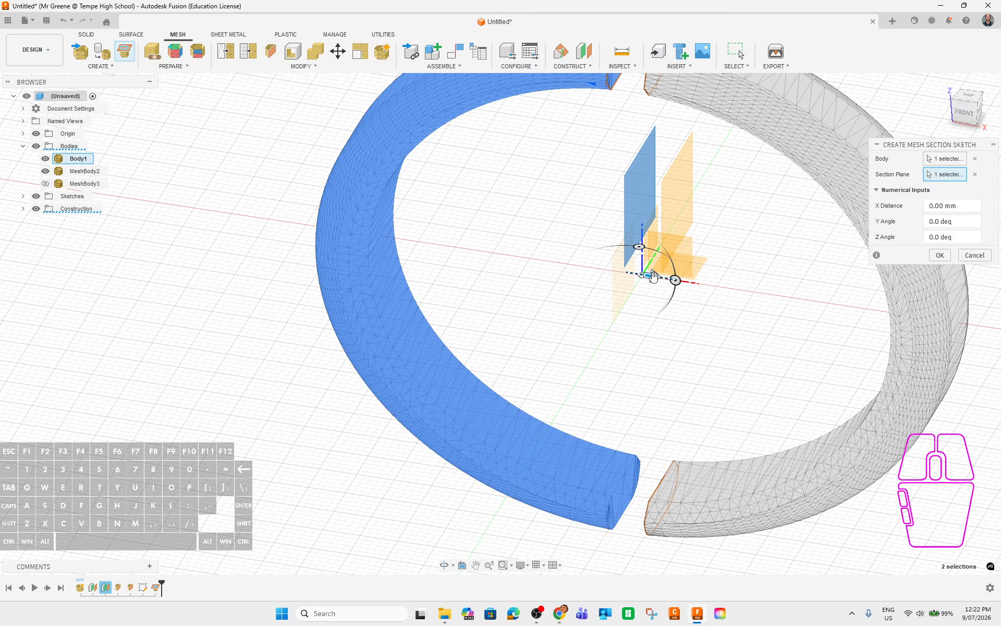
{"action": "left_click", "coordinate": [938, 205]}
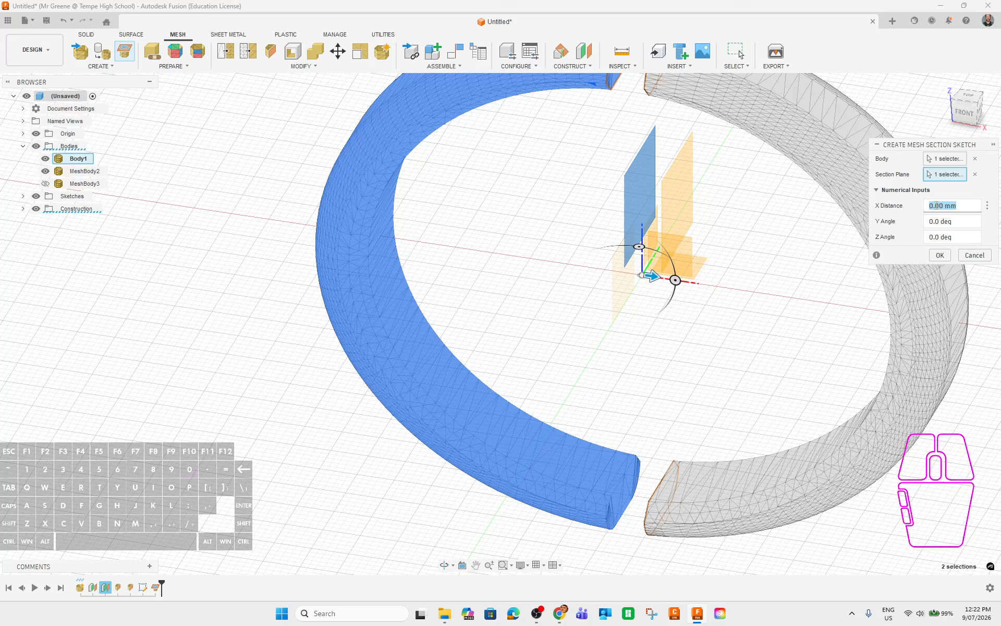
{"action": "type", "text": "0.1"}
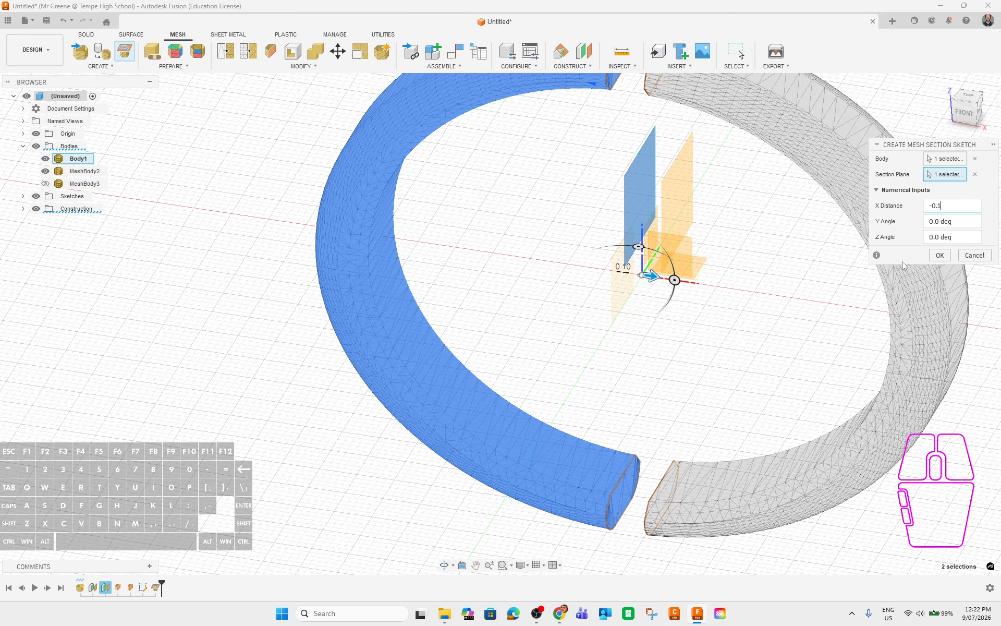
{"action": "left_click", "coordinate": [939, 255]}
{"action": "middle_click_drag", "start_coordinate": [669, 398], "coordinate": [658, 164], "text": "shift"}
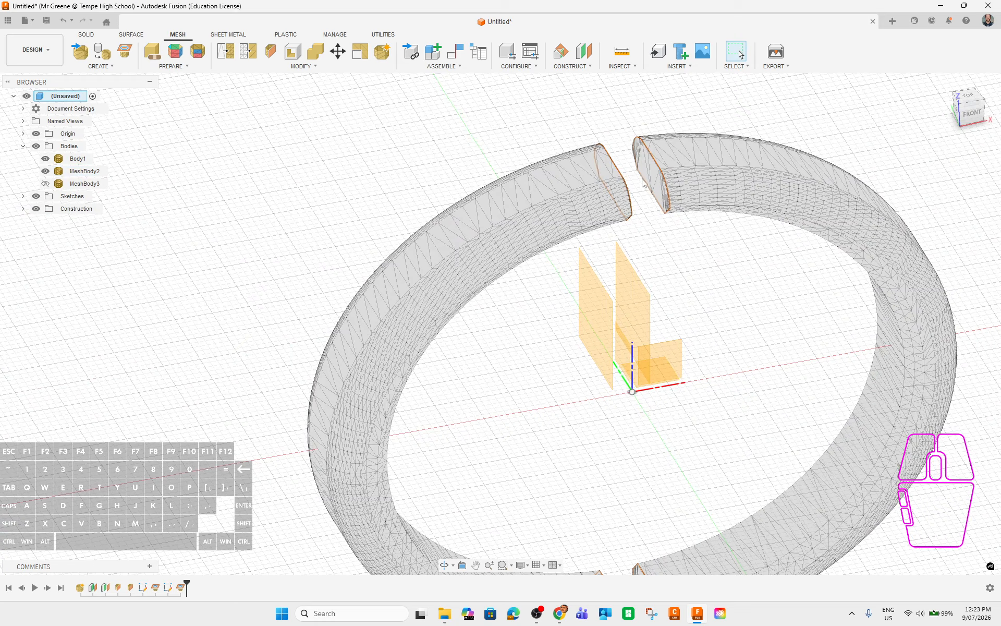
Expand the Sketches folder to show Sketch1 and Sketch2 and select Sketch1.
{"action": "mouse_move", "coordinate": [725, 289]}
{"action": "middle_mouse_down", "text": "shift"}
{"action": "mouse_move", "coordinate": [718, 337]}
{"action": "mouse_move", "coordinate": [667, 334]}
{"action": "mouse_move", "coordinate": [677, 221]}
{"action": "mouse_move", "coordinate": [730, 279]}
{"action": "middle_mouse_up", "text": "shift"}
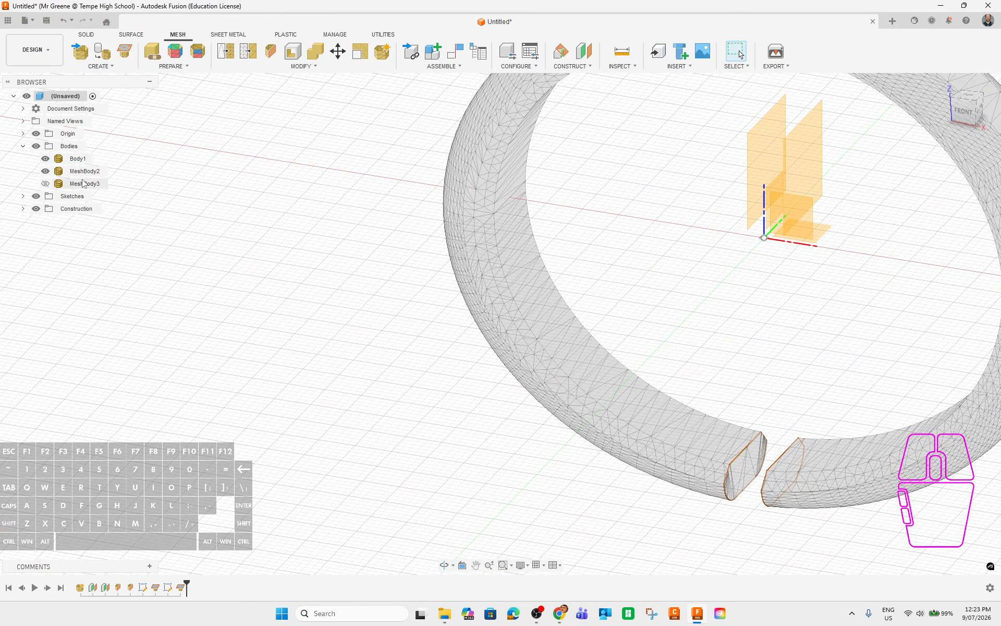
{"action": "middle_click_drag", "start_coordinate": [759, 82], "coordinate": [669, 170]}
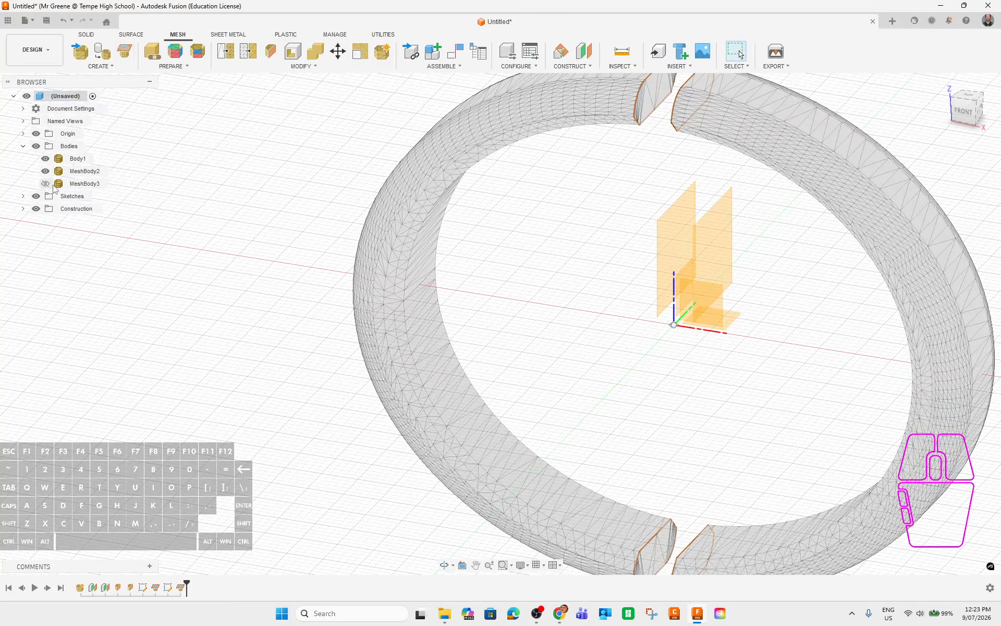
{"action": "left_click", "coordinate": [23, 196]}
{"action": "left_click", "coordinate": [78, 209]}
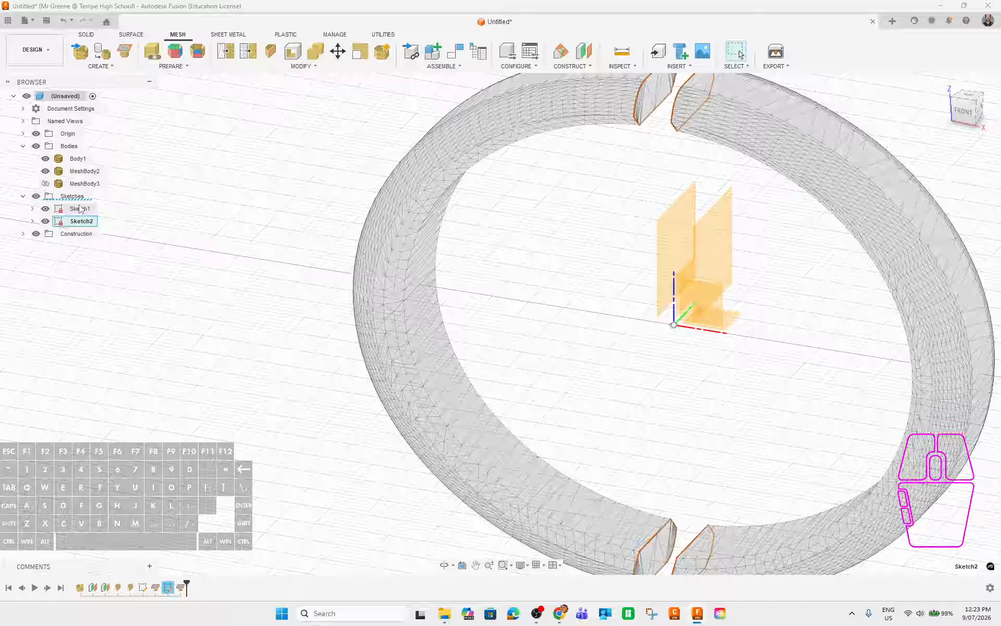
In the Solid workspace, hide Plane1, Plane2 and the origin.
{"action": "left_click", "coordinate": [89, 35]}
{"action": "scroll", "coordinate": [415, 337], "scroll_direction": "down", "scroll_amount": 5}
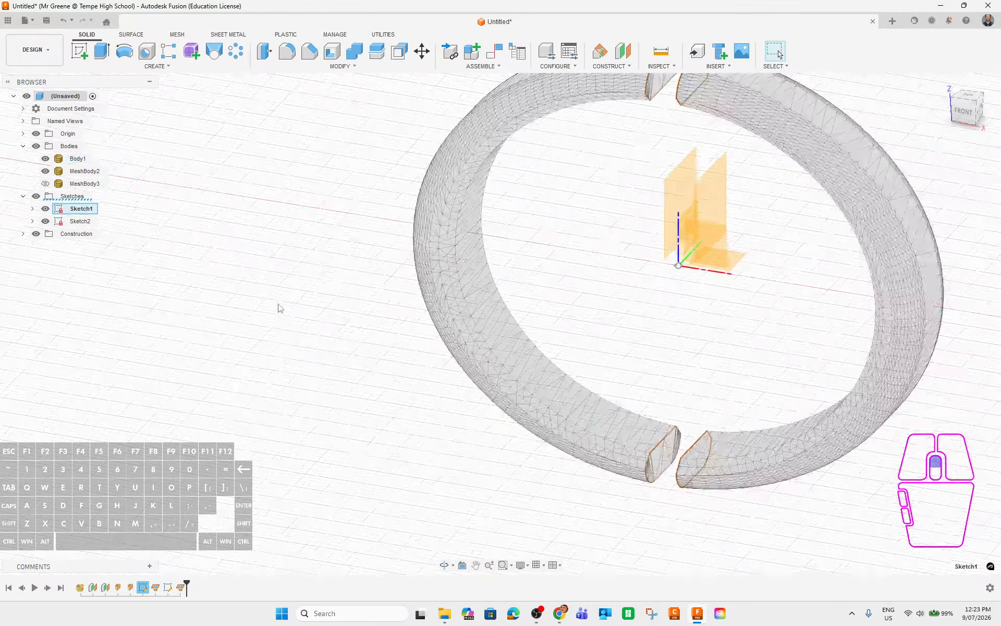
{"action": "left_click", "coordinate": [23, 235]}
{"action": "left_click", "coordinate": [46, 246]}
{"action": "left_click", "coordinate": [46, 259]}
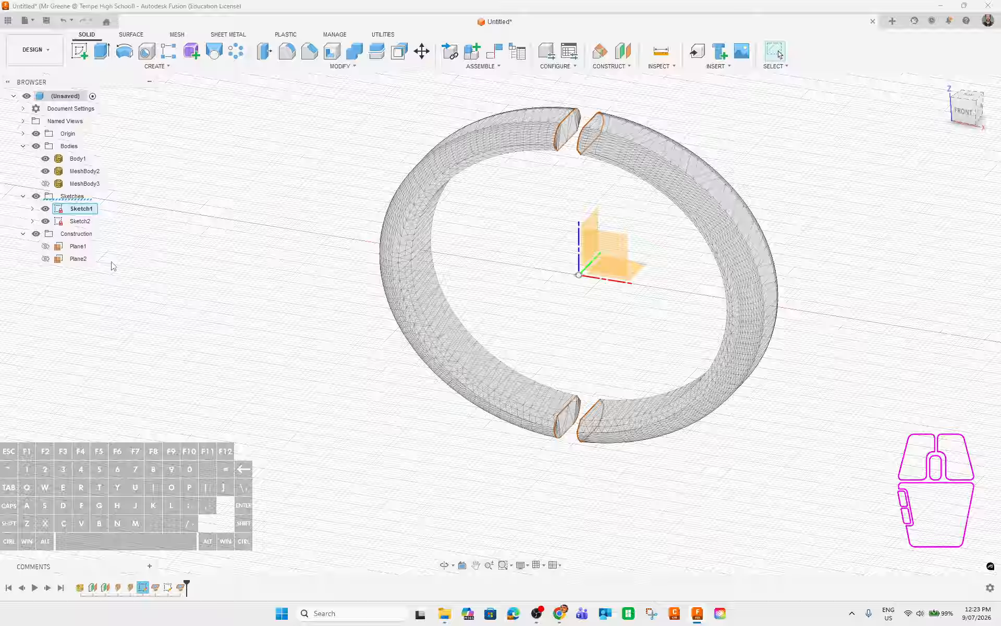
{"action": "left_click", "coordinate": [36, 133]}
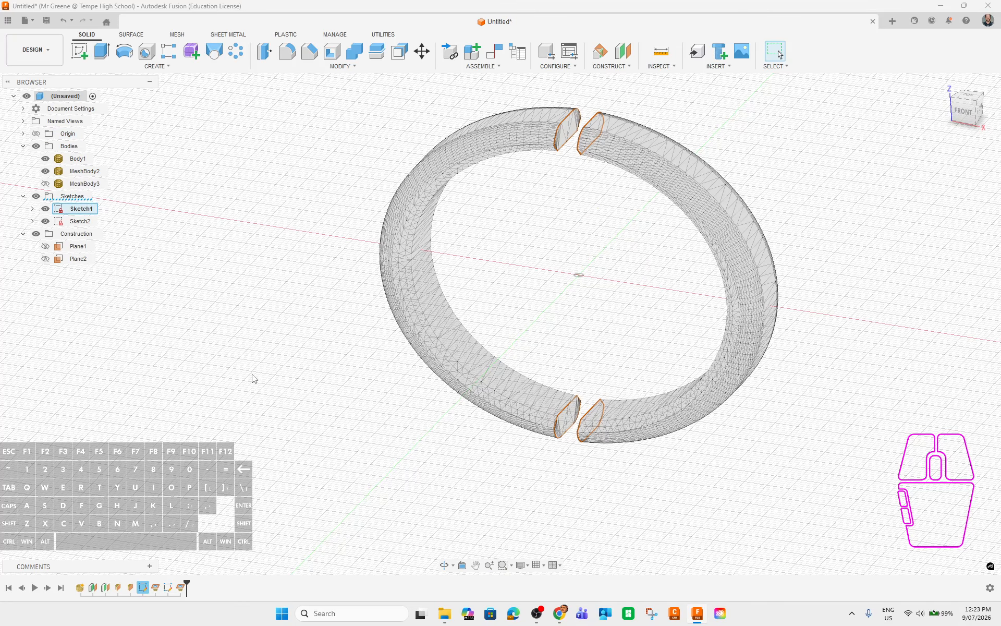
{"action": "mouse_move", "coordinate": [297, 414]}
{"action": "middle_mouse_down", "text": "shift"}
{"action": "mouse_move", "coordinate": [347, 420]}
{"action": "mouse_move", "coordinate": [158, 339]}
{"action": "middle_mouse_up", "text": "shift"}
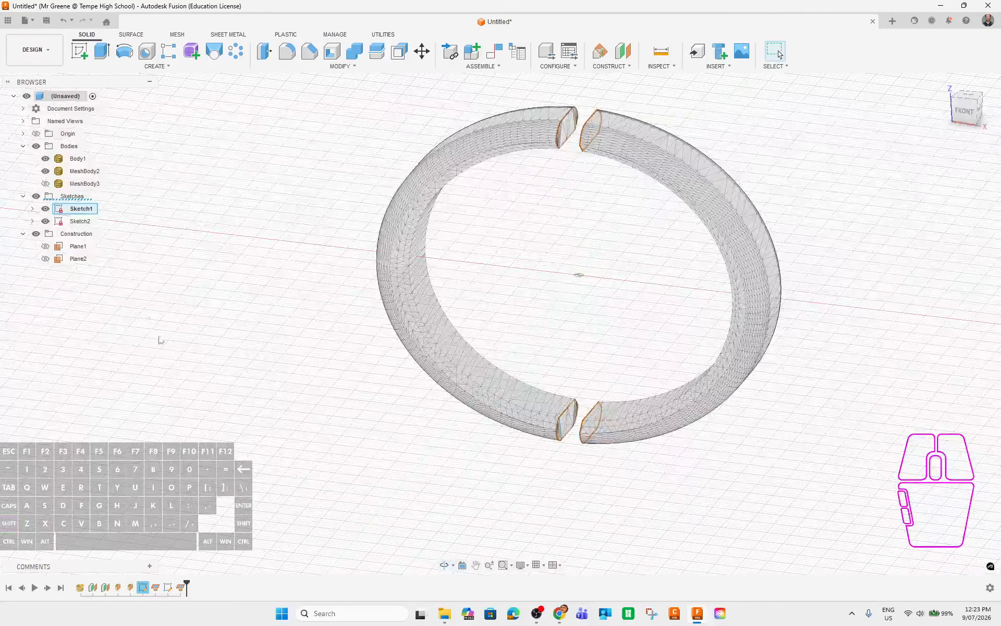
Open Sketch1 for editing.
{"action": "right_click", "coordinate": [77, 211]}
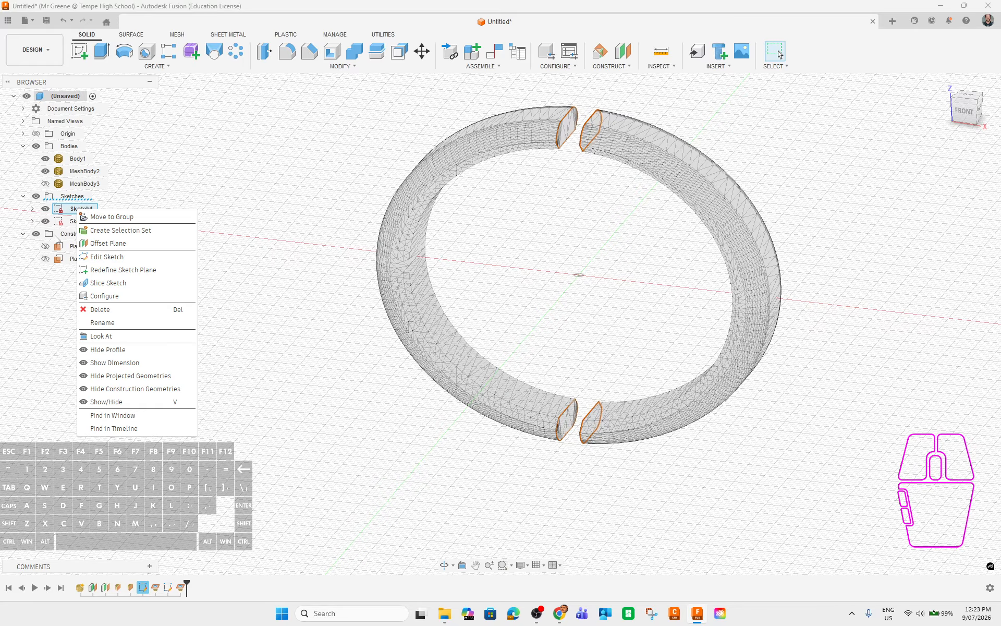
{"action": "left_click", "coordinate": [114, 257]}
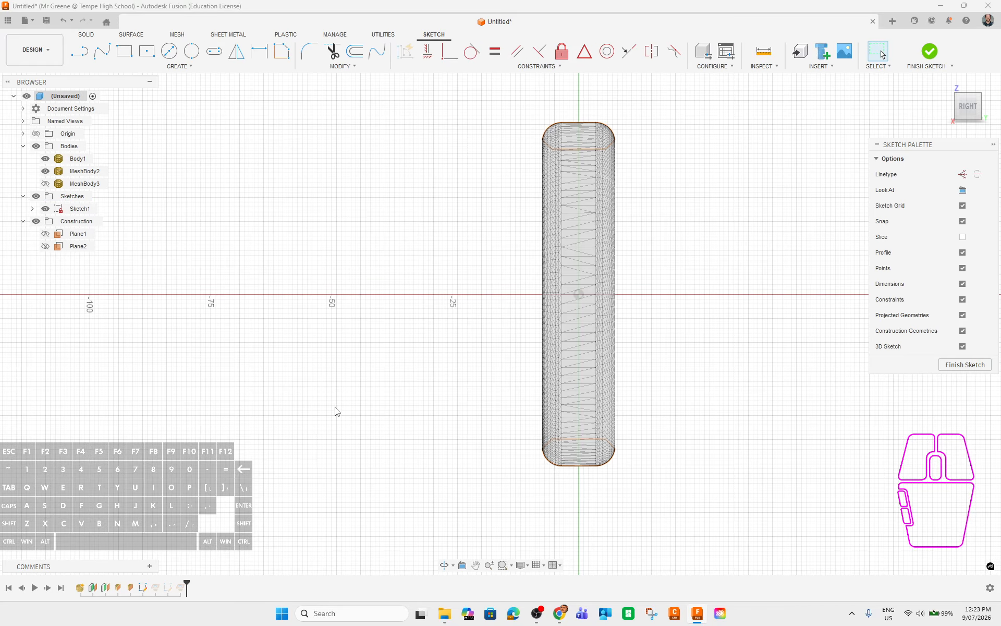
{"action": "middle_click_drag", "start_coordinate": [336, 412], "coordinate": [323, 313], "text": "shift"}
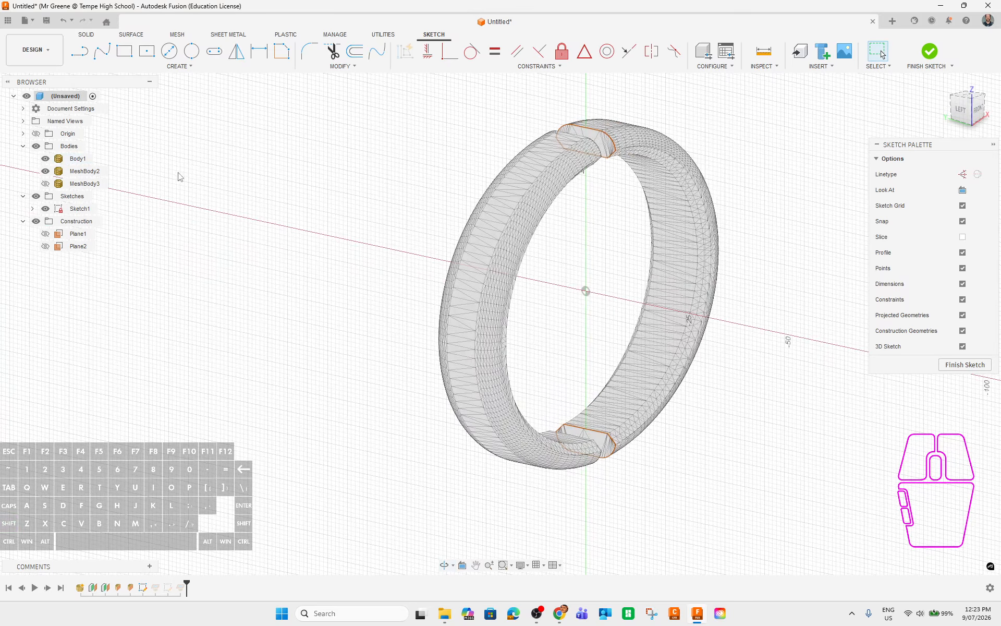
Trial-fit curves to the ring's section outline using whole-section and spline types, then cancel.
{"action": "left_click", "coordinate": [179, 66]}
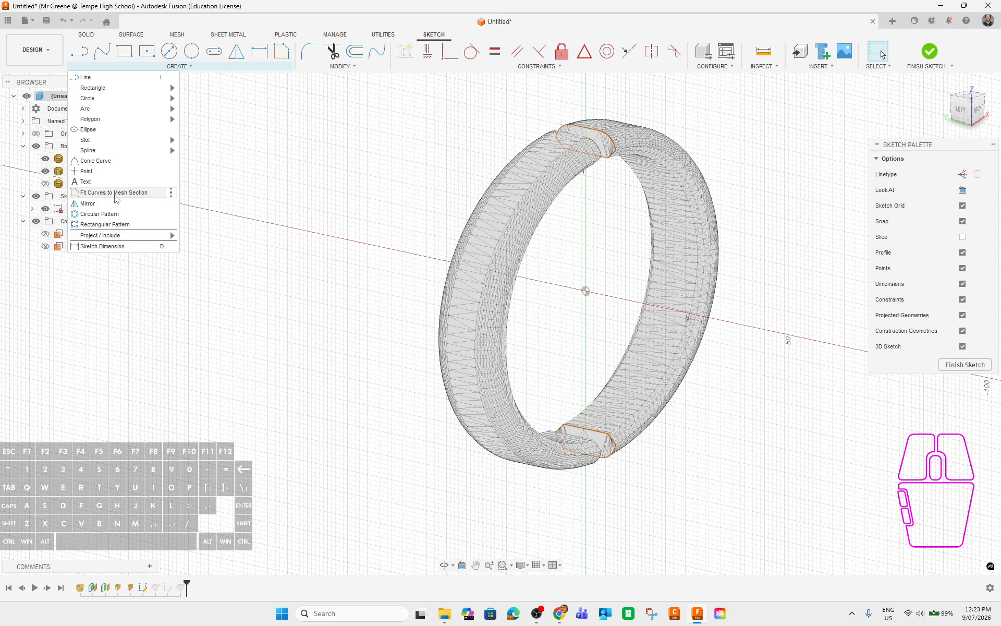
{"action": "left_click", "coordinate": [117, 193]}
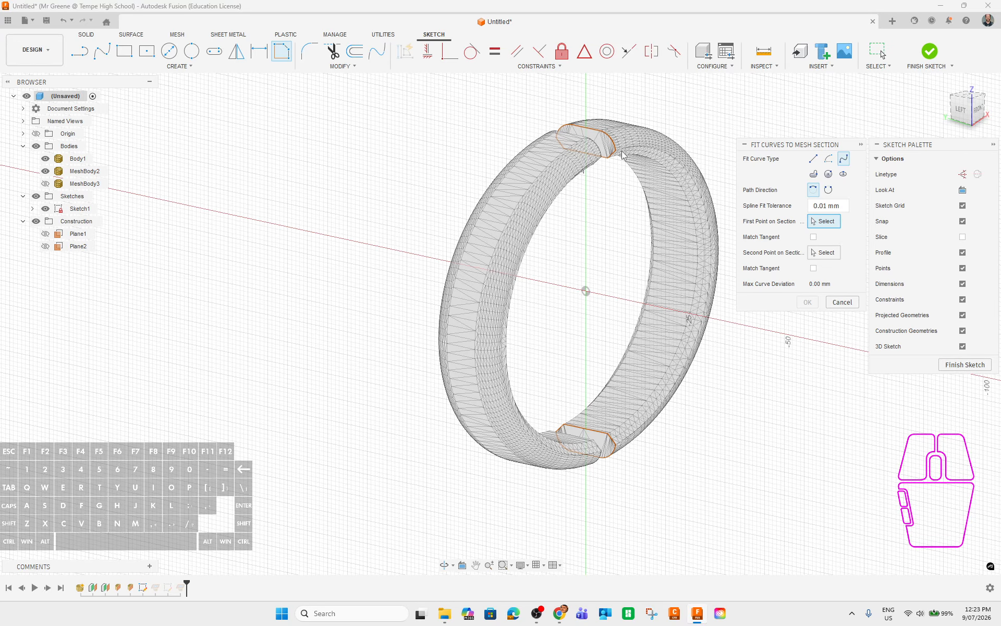
{"action": "scroll", "coordinate": [603, 137], "scroll_direction": "up", "scroll_amount": 3}
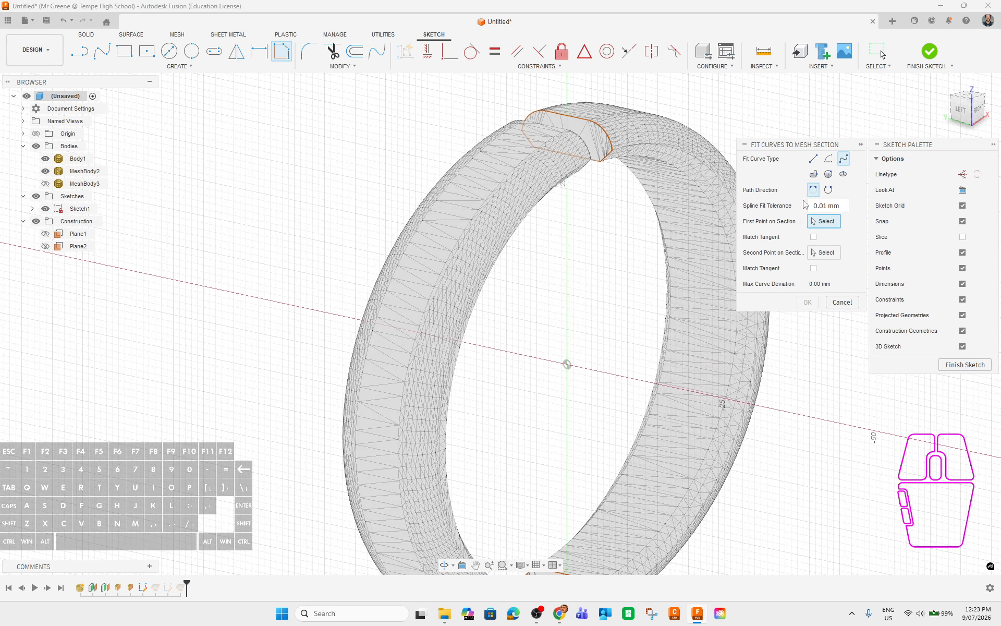
{"action": "left_click", "coordinate": [814, 173]}
{"action": "left_click", "coordinate": [575, 117]}
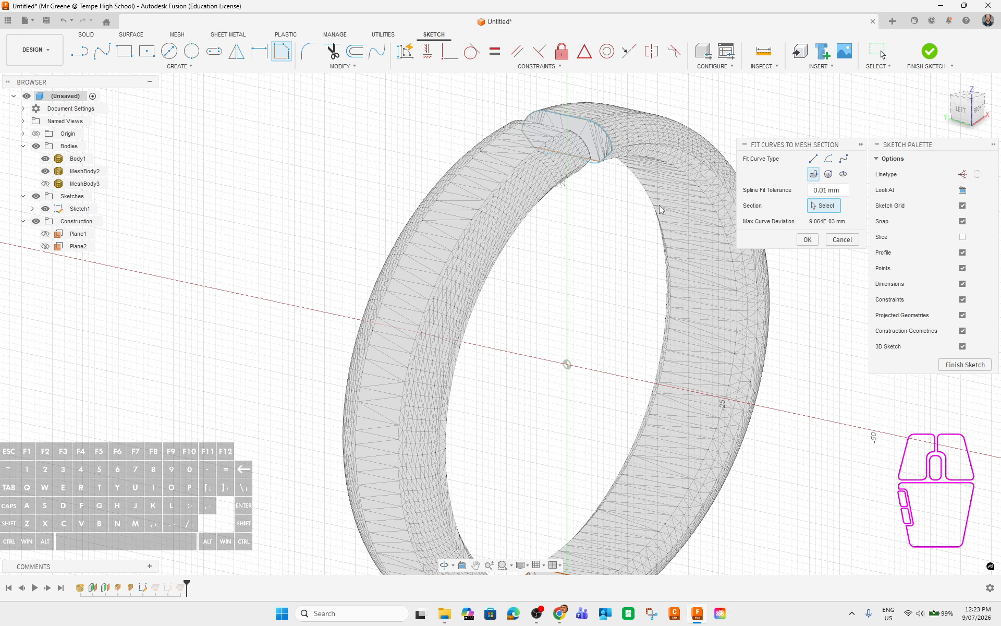
{"action": "scroll", "coordinate": [579, 209], "scroll_direction": "up", "scroll_amount": 5}
{"action": "scroll", "coordinate": [580, 239], "scroll_direction": "down", "scroll_amount": 5}
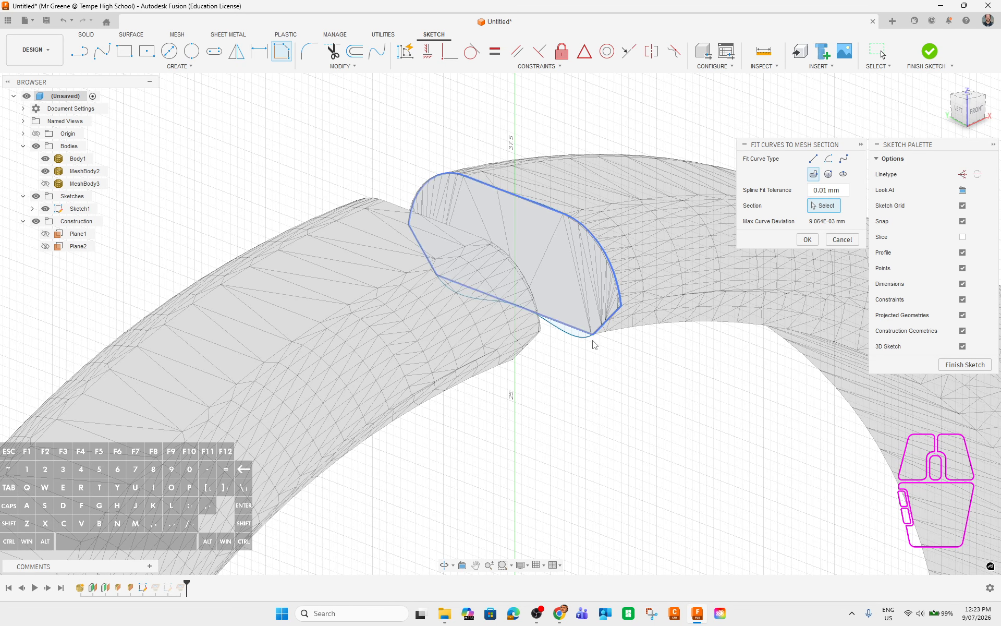
{"action": "scroll", "coordinate": [597, 349], "scroll_direction": "up", "scroll_amount": 6}
{"action": "middle_click_drag", "start_coordinate": [621, 300], "coordinate": [574, 270], "text": "shift"}
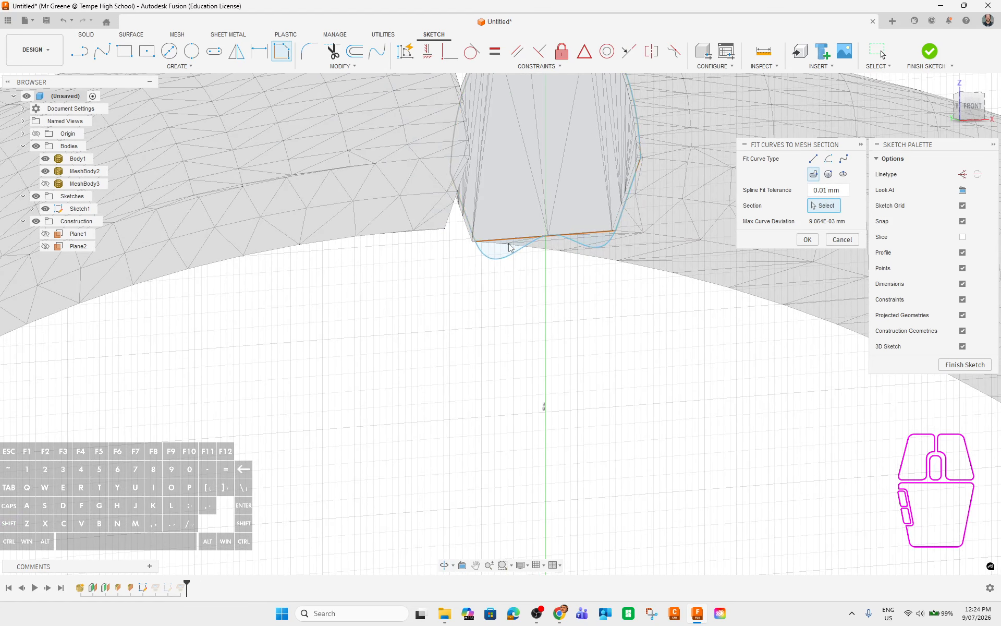
{"action": "scroll", "coordinate": [549, 265], "scroll_direction": "down", "scroll_amount": 3}
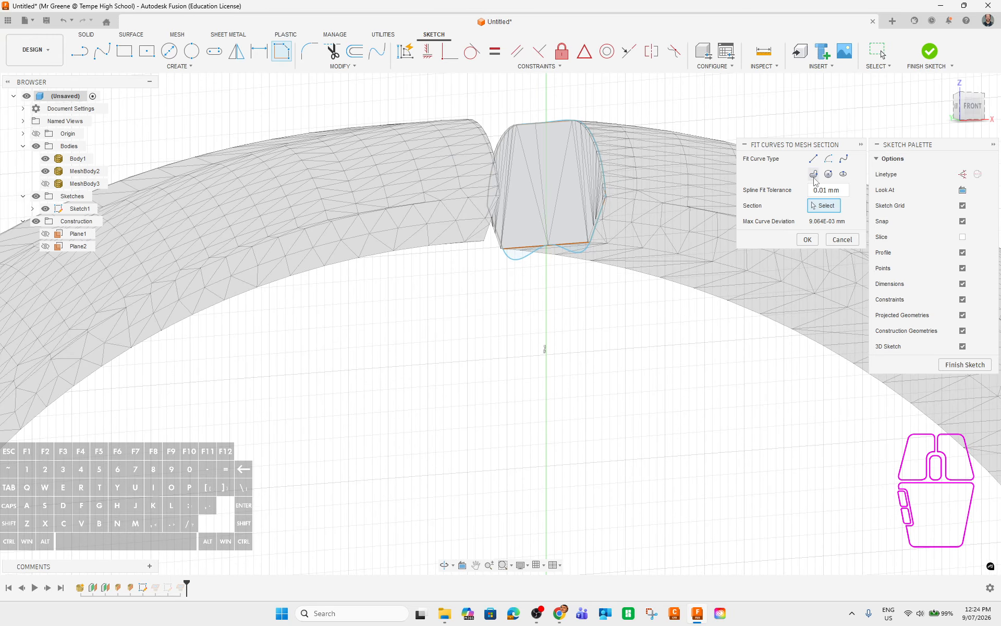
{"action": "left_click", "coordinate": [843, 160]}
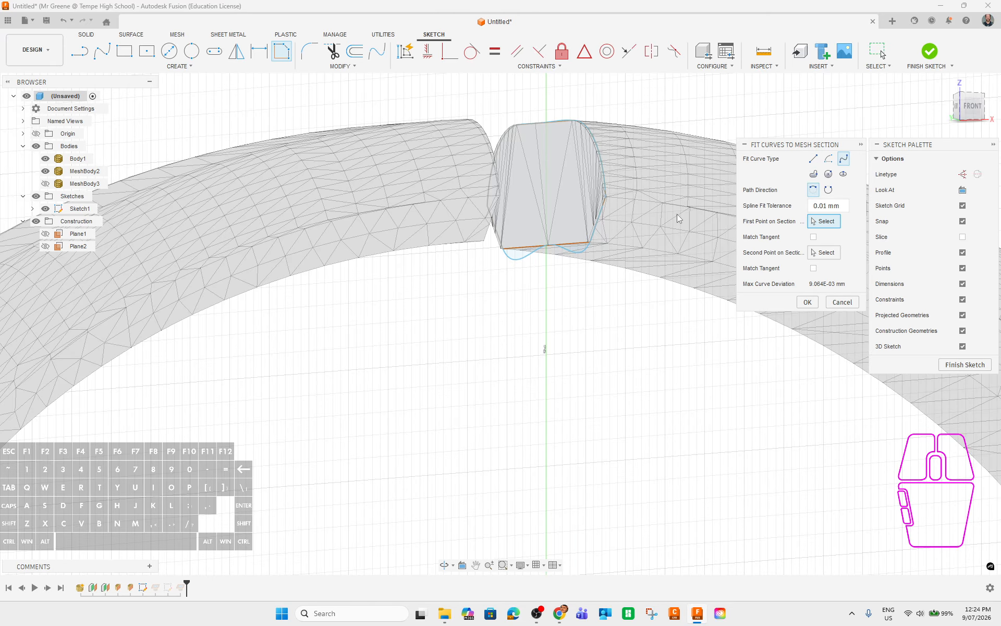
{"action": "left_click", "coordinate": [842, 302]}
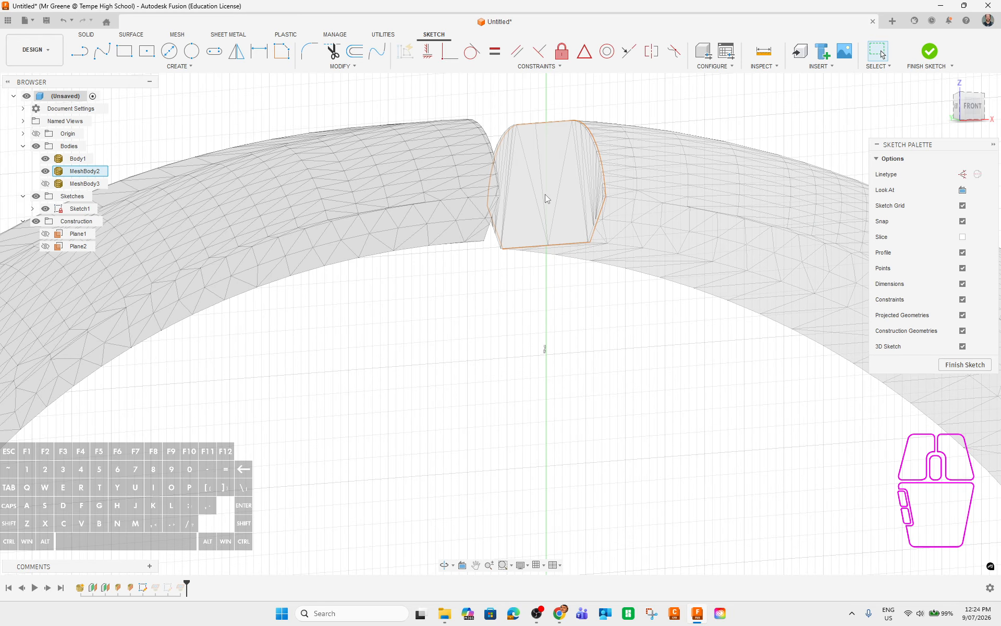
{"action": "left_click", "coordinate": [180, 66]}
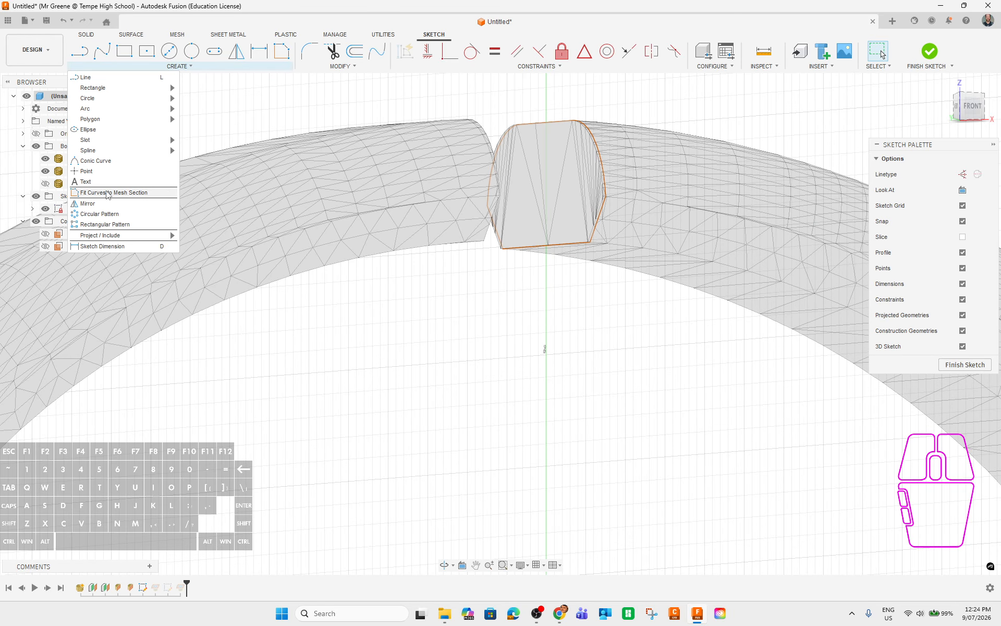
{"action": "left_click", "coordinate": [149, 193]}
{"action": "middle_click_drag", "start_coordinate": [619, 321], "coordinate": [667, 257], "text": "shift"}
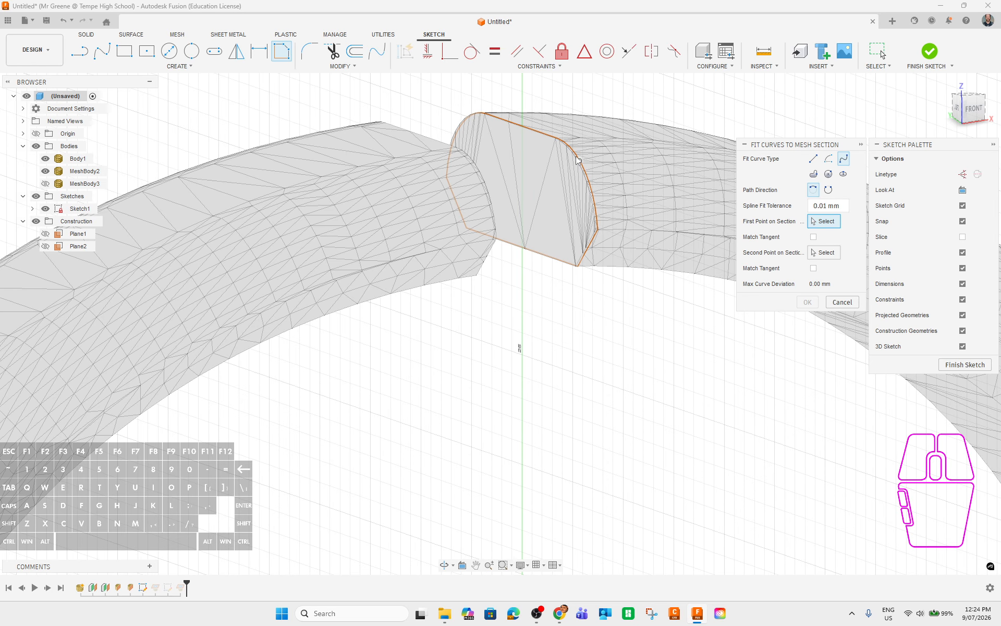
{"action": "left_click", "coordinate": [598, 229]}
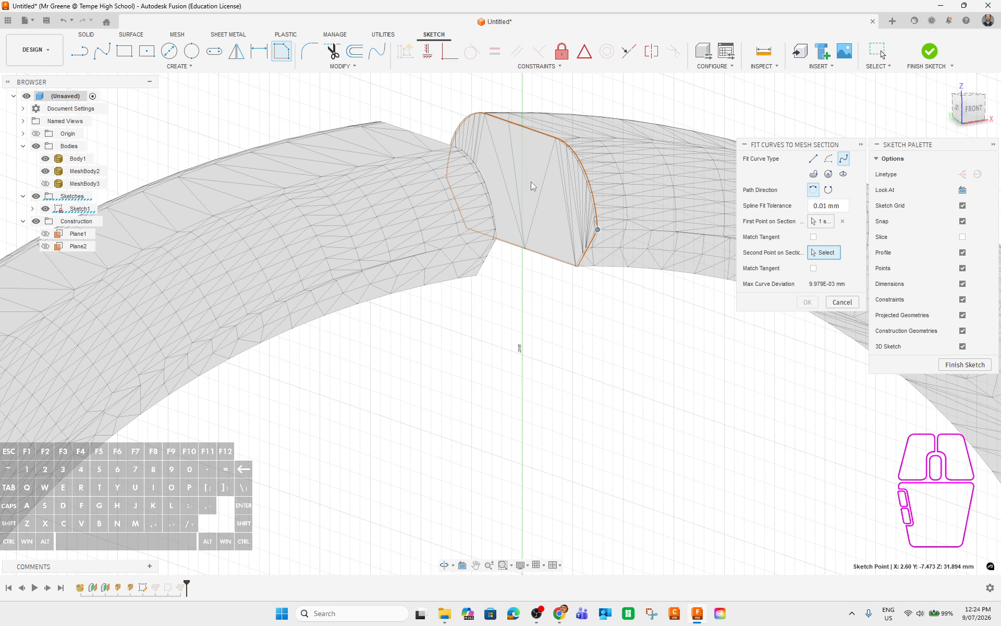
{"action": "mouse_move", "coordinate": [526, 181]}
{"action": "middle_mouse_down"}
{"action": "mouse_move", "coordinate": [630, 253]}
{"action": "mouse_move", "coordinate": [667, 204]}
{"action": "middle_mouse_up"}
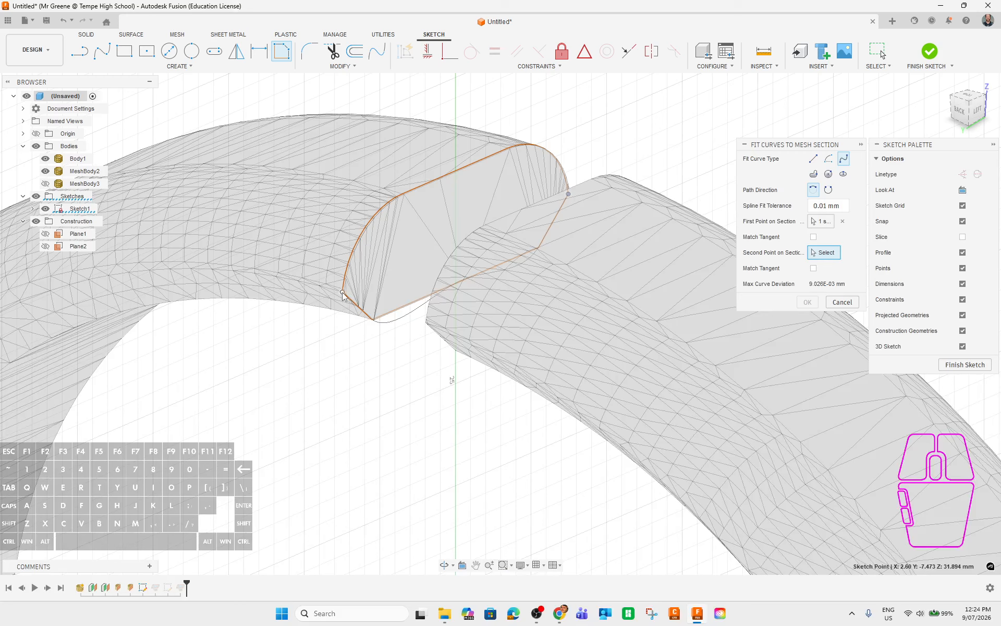
{"action": "left_click", "coordinate": [828, 189]}
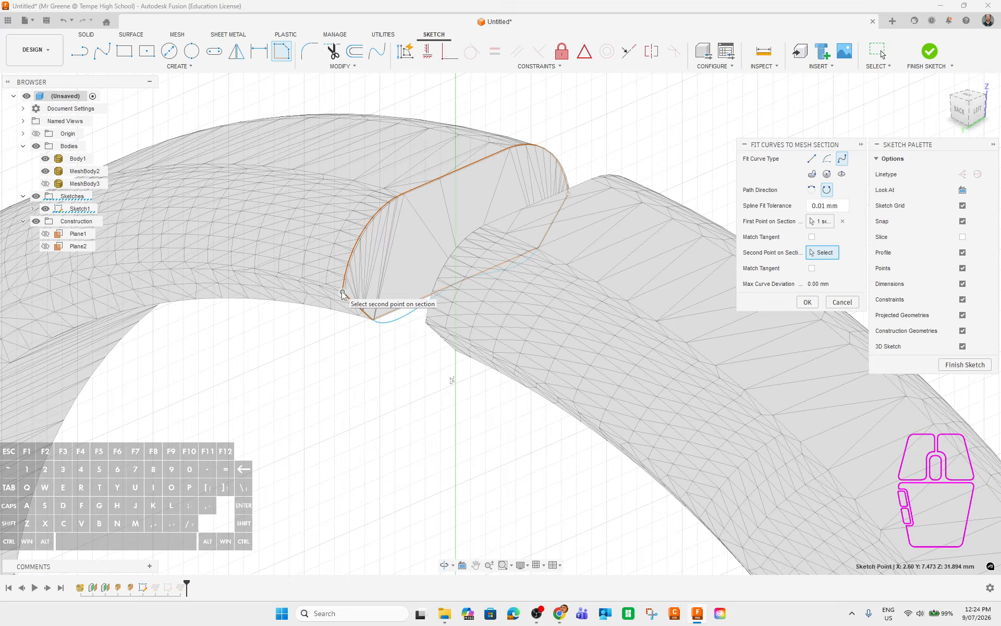
{"action": "left_click", "coordinate": [843, 221]}
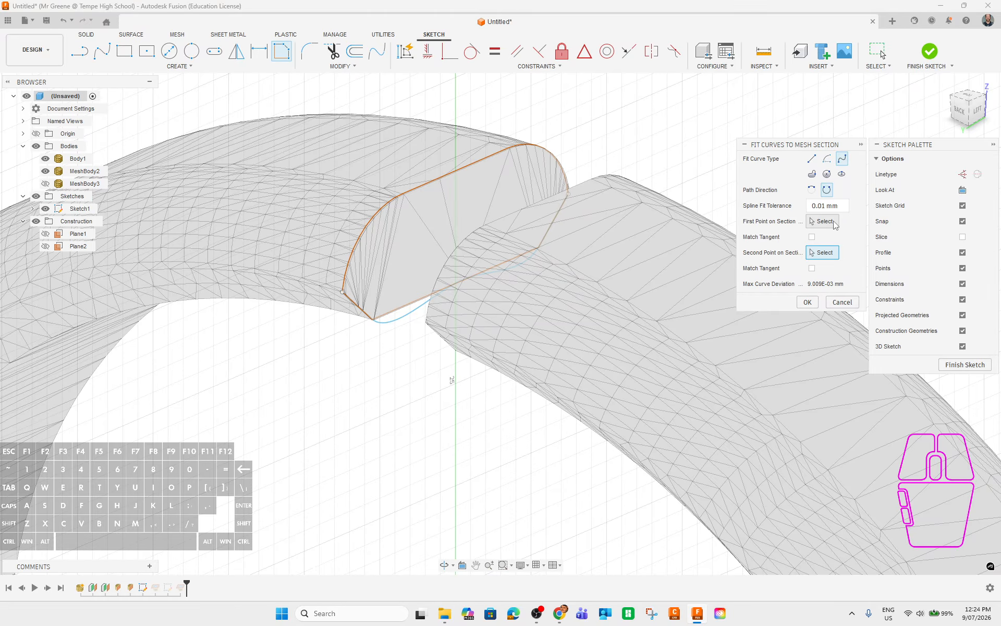
{"action": "left_click", "coordinate": [342, 293]}
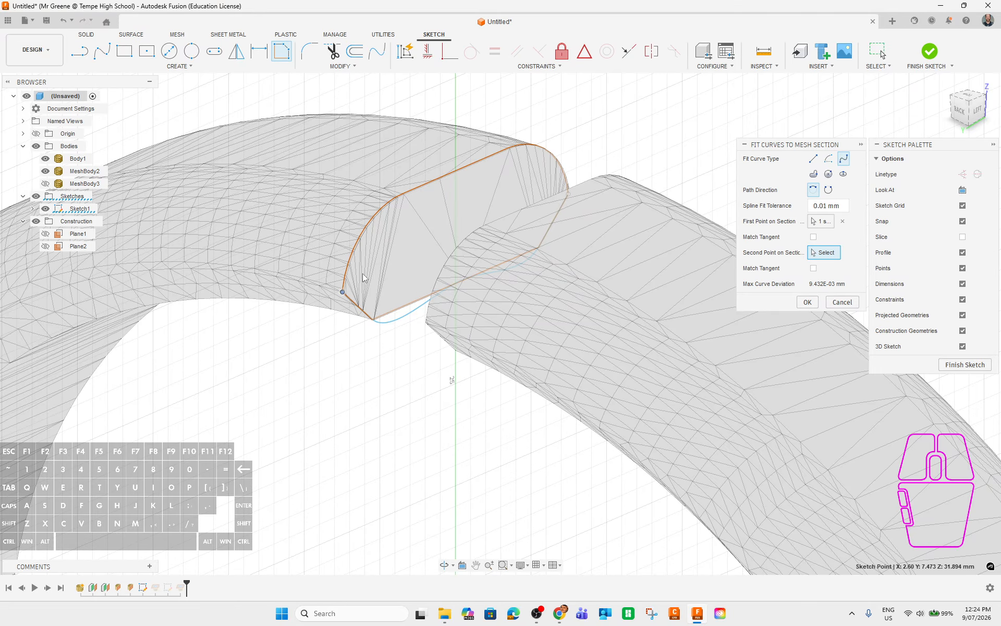
{"action": "middle_click_drag", "start_coordinate": [580, 198], "coordinate": [488, 148], "text": "shift"}
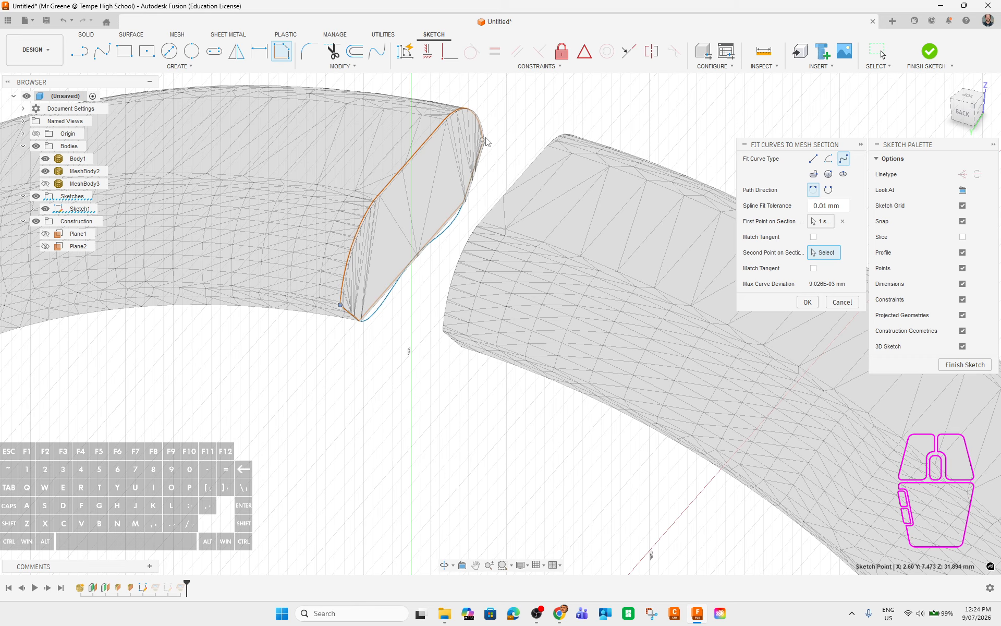
{"action": "left_click", "coordinate": [483, 140]}
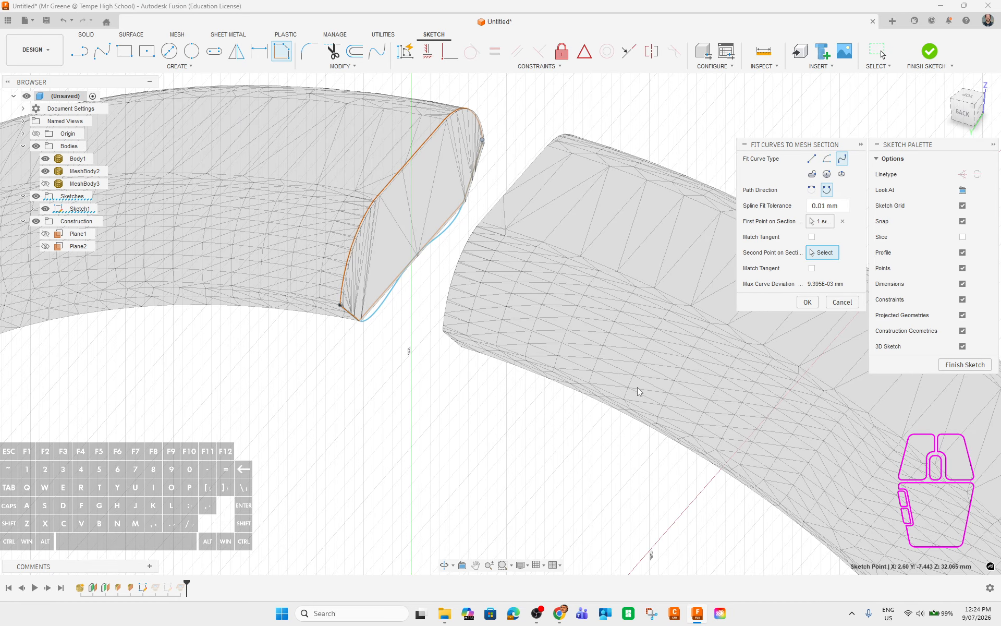
{"action": "left_click", "coordinate": [835, 299]}
{"action": "middle_click_drag", "start_coordinate": [346, 400], "coordinate": [453, 414], "text": "shift"}
Fit curves to the mesh section with reversed direction between two picked section points.
{"action": "left_click", "coordinate": [178, 66]}
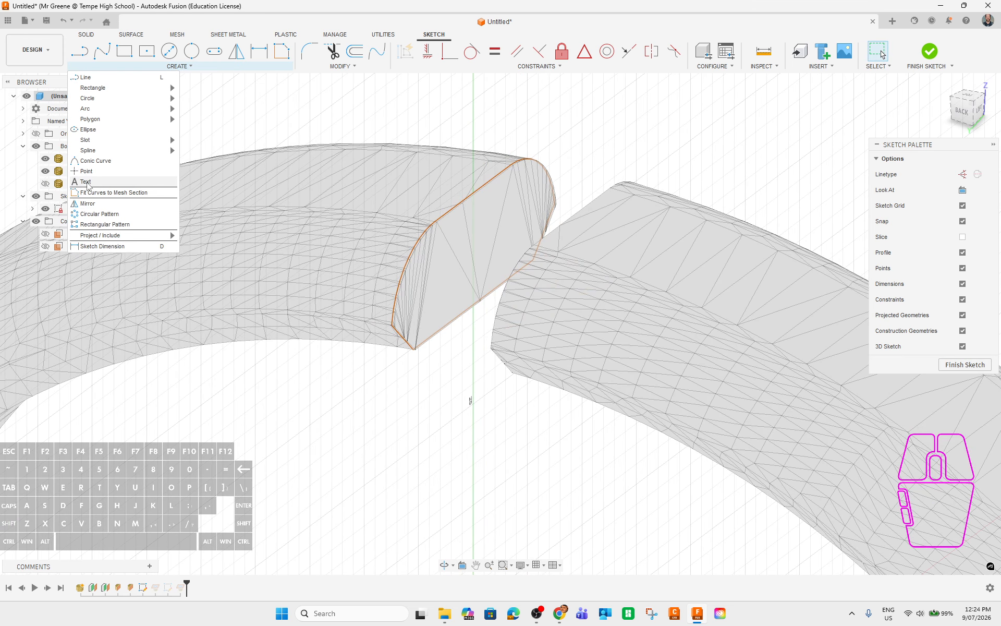
{"action": "left_click", "coordinate": [104, 192]}
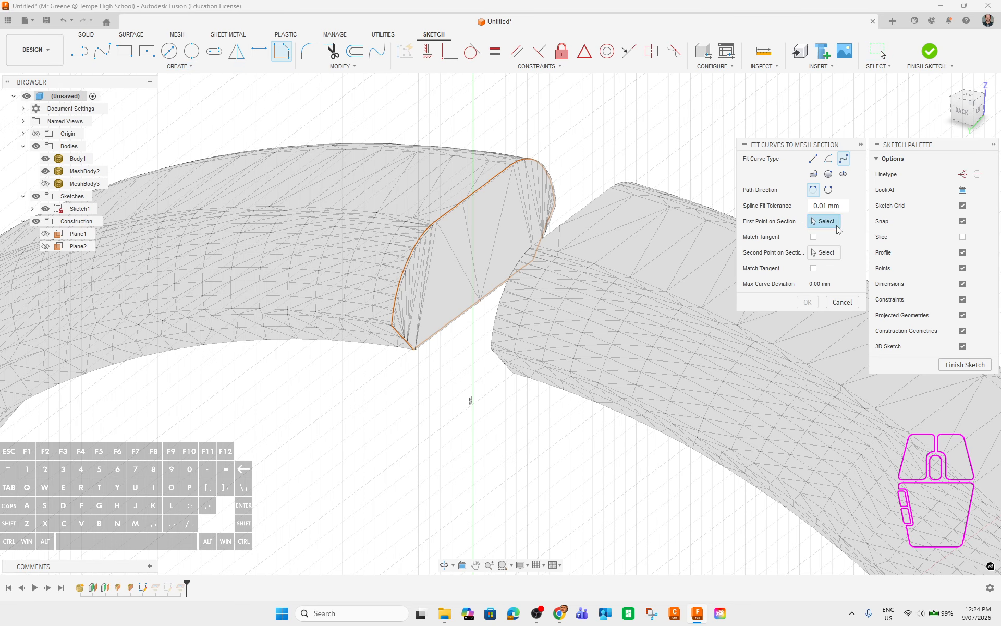
{"action": "left_click", "coordinate": [828, 189]}
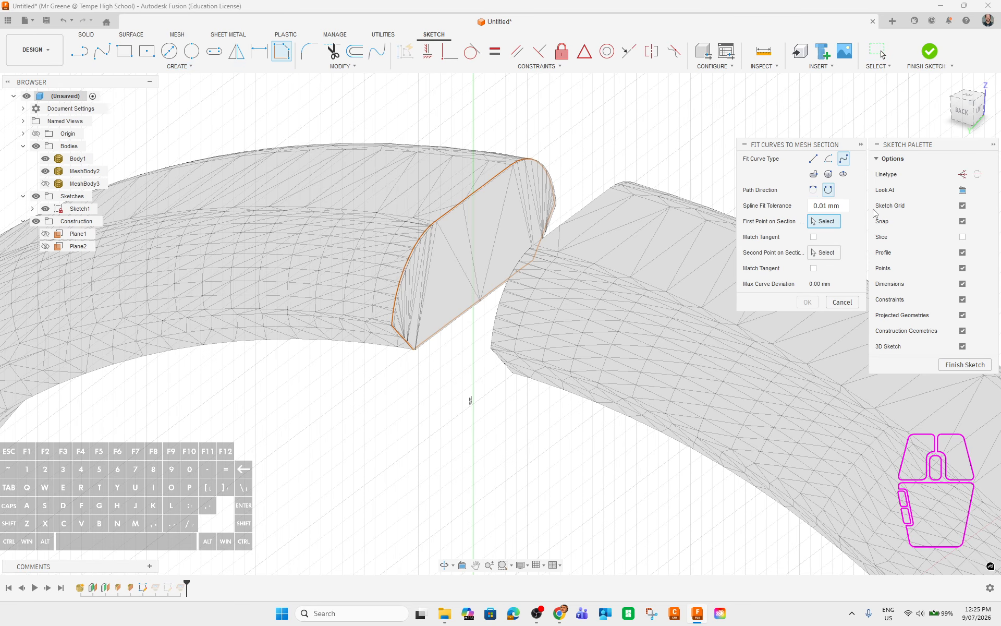
{"action": "left_click", "coordinate": [391, 326]}
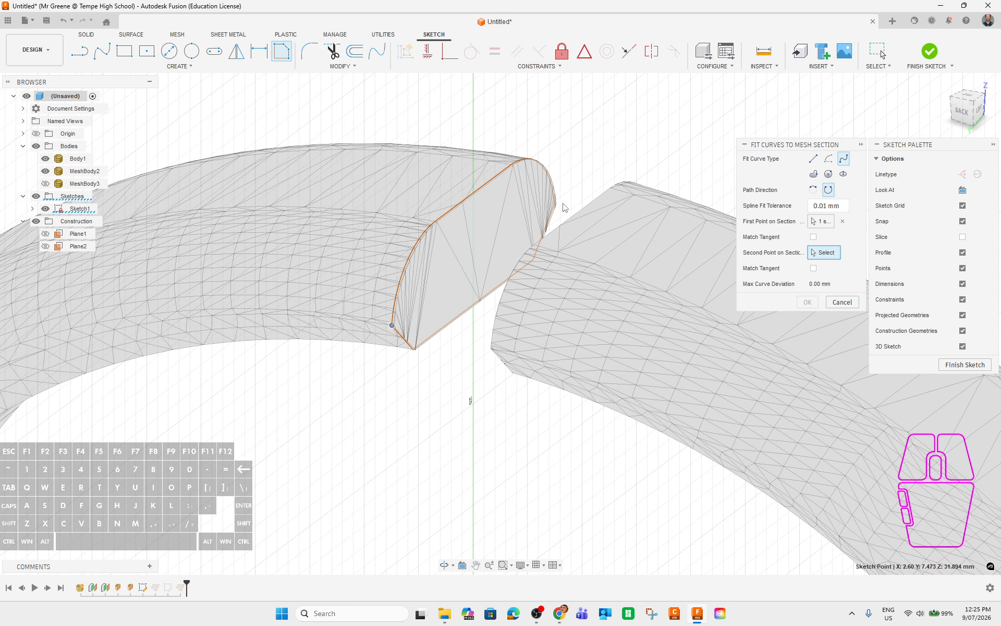
{"action": "left_click", "coordinate": [554, 205]}
{"action": "mouse_move", "coordinate": [449, 373]}
{"action": "middle_mouse_down", "text": "shift"}
{"action": "mouse_move", "coordinate": [440, 364]}
{"action": "mouse_move", "coordinate": [440, 374]}
{"action": "middle_mouse_up", "text": "shift"}
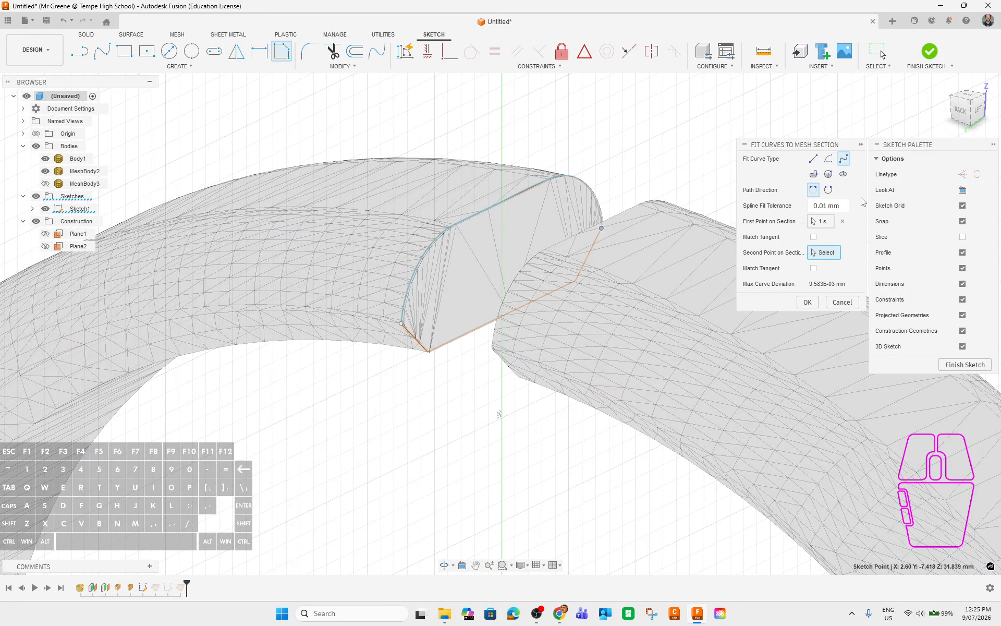
Switch the fit type to line, pick the section's corner points, and add the fitted lines.
{"action": "left_click", "coordinate": [812, 159]}
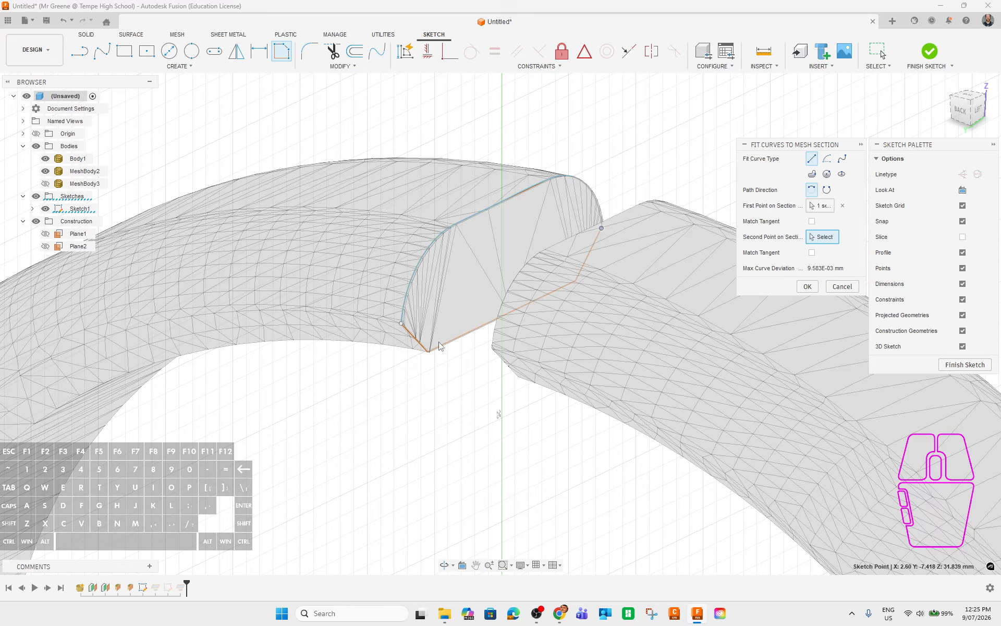
{"action": "left_click", "coordinate": [401, 324]}
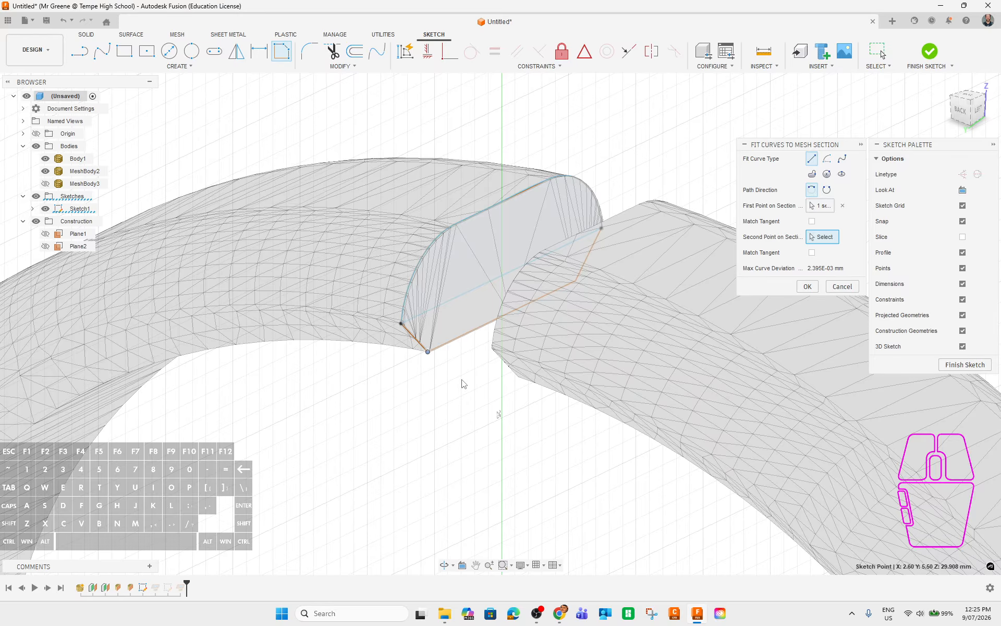
{"action": "middle_click_drag", "start_coordinate": [463, 384], "coordinate": [502, 360], "text": "shift"}
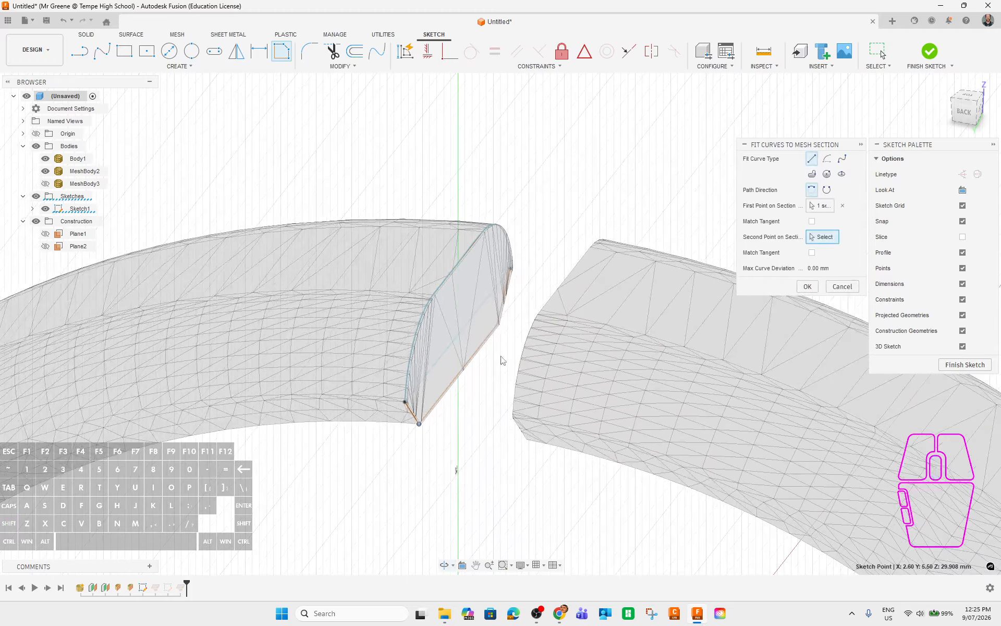
{"action": "left_click", "coordinate": [498, 326]}
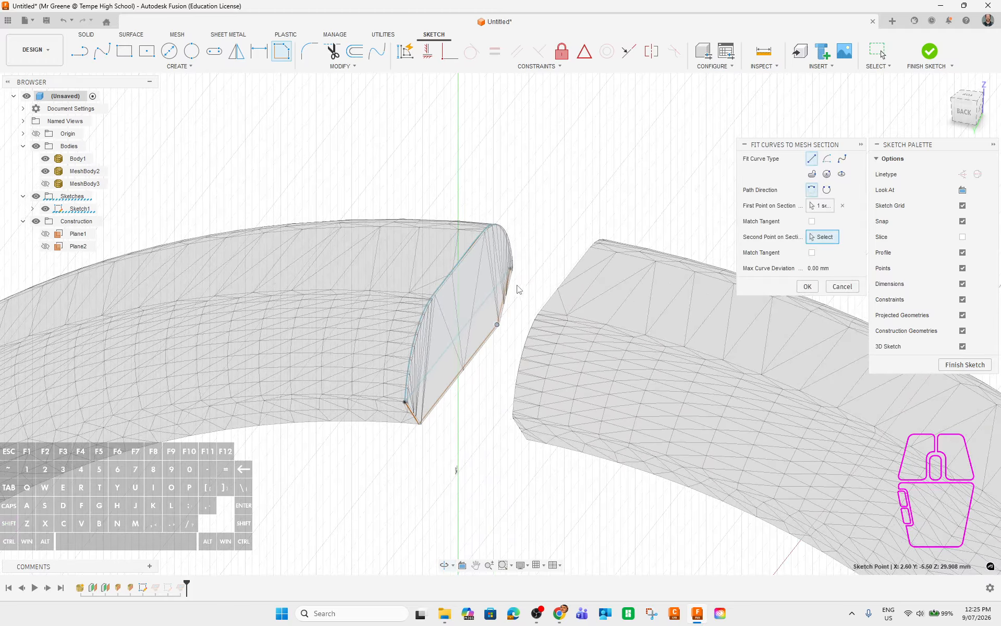
{"action": "left_click", "coordinate": [510, 268]}
{"action": "middle_click_drag", "start_coordinate": [521, 293], "coordinate": [506, 304], "text": "shift"}
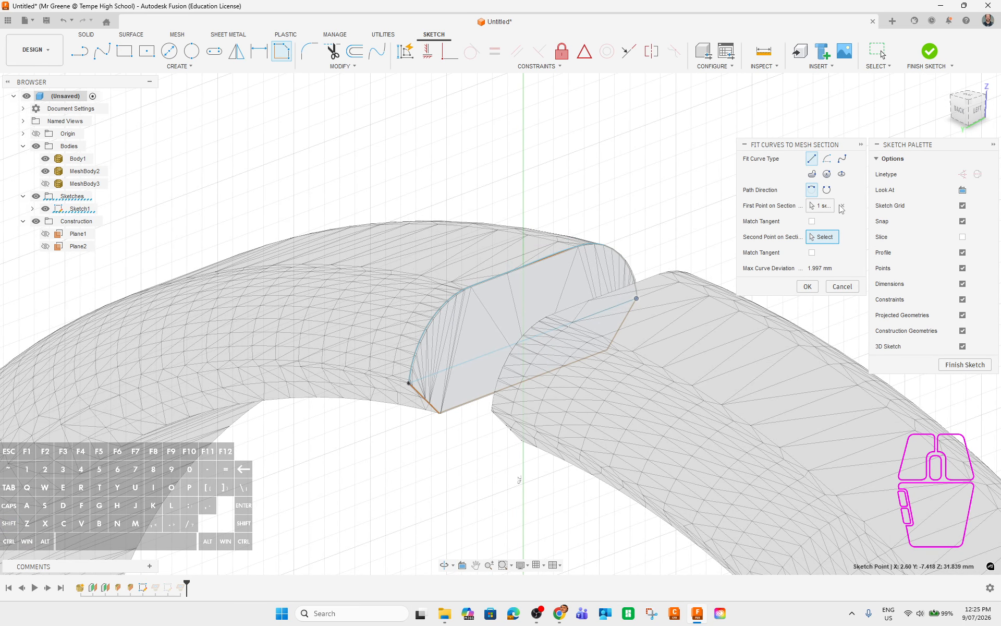
{"action": "middle_click_drag", "start_coordinate": [443, 469], "coordinate": [542, 433], "text": "shift"}
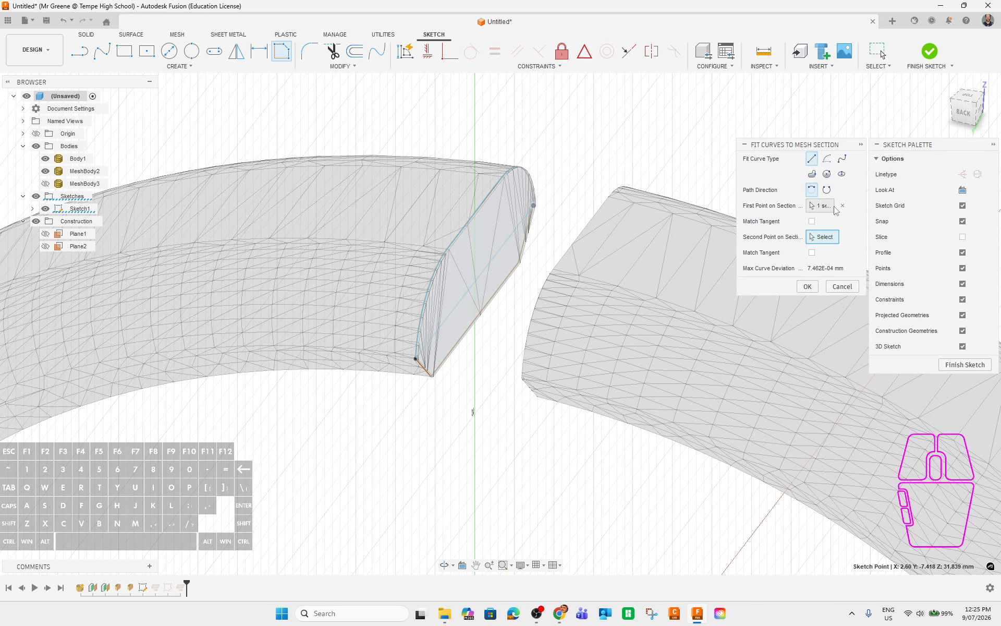
{"action": "middle_click_drag", "start_coordinate": [514, 451], "coordinate": [541, 362], "text": "shift"}
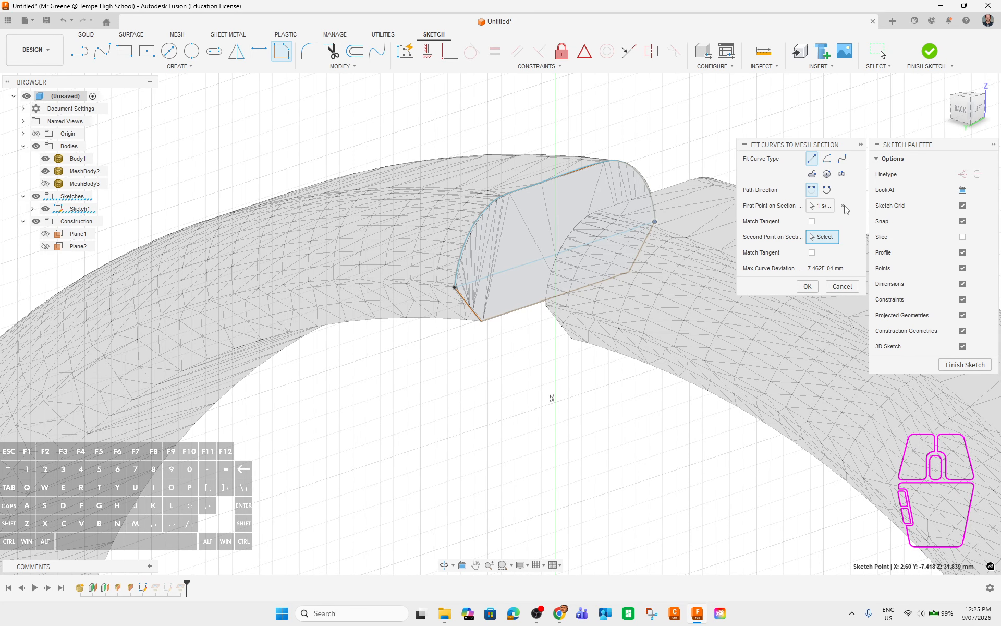
{"action": "left_click", "coordinate": [807, 286]}
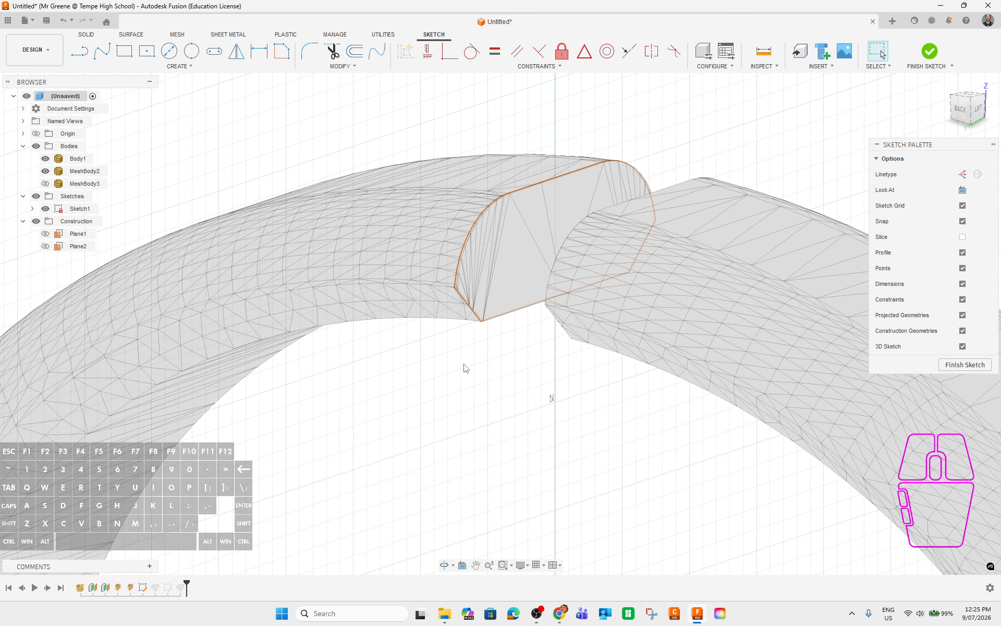
Fit a reversed-direction spline from the section's lower corner to the top of the rounded edge.
{"action": "left_click", "coordinate": [177, 66]}
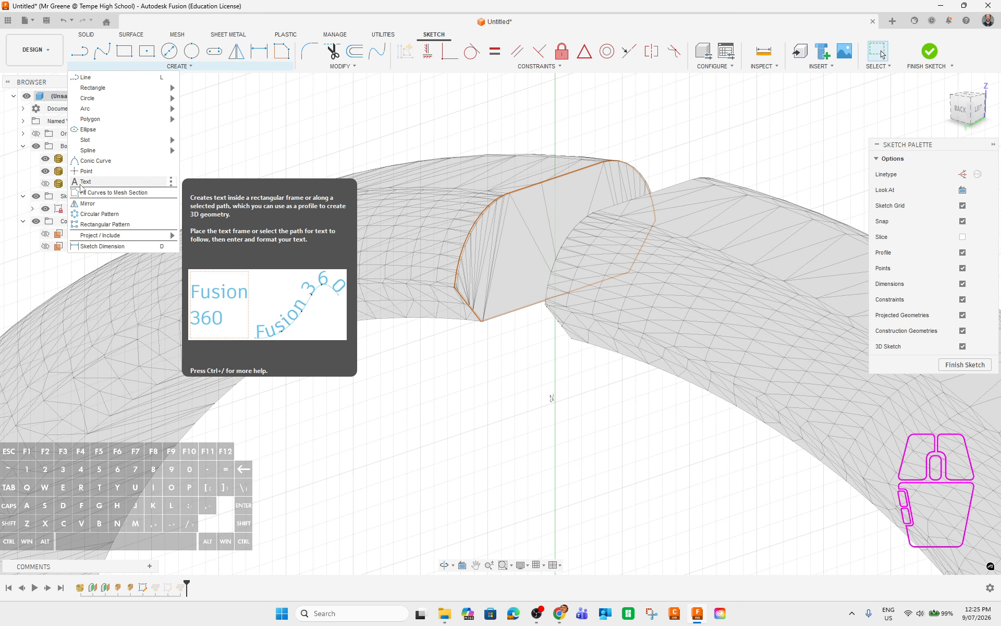
{"action": "left_click", "coordinate": [83, 192]}
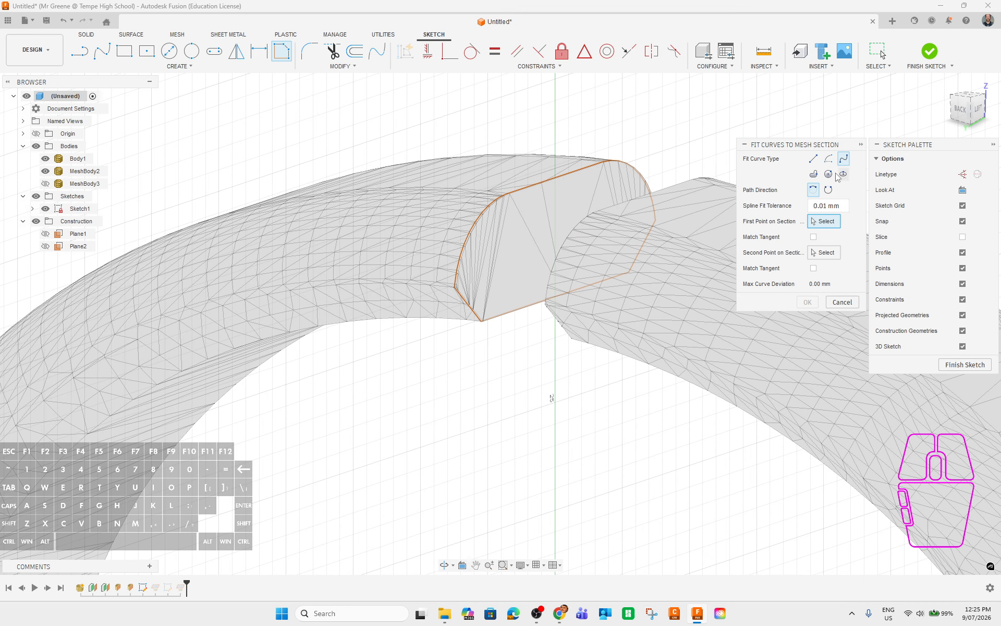
{"action": "left_click", "coordinate": [828, 190]}
{"action": "left_click", "coordinate": [452, 289]}
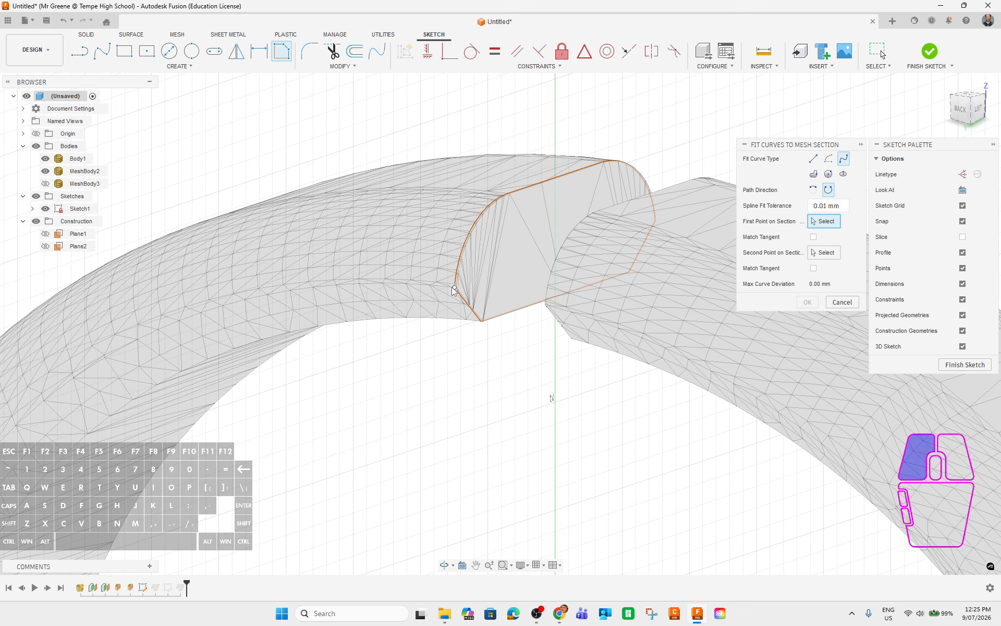
{"action": "middle_click_drag", "start_coordinate": [503, 250], "coordinate": [511, 275], "text": "shift"}
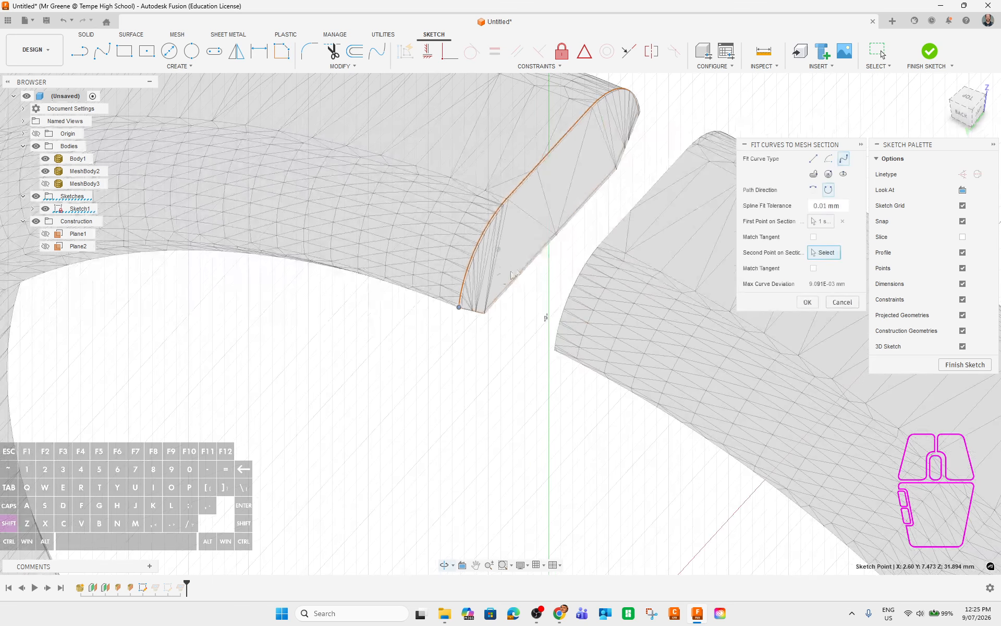
{"action": "left_click", "coordinate": [639, 111]}
{"action": "left_click", "coordinate": [808, 302]}
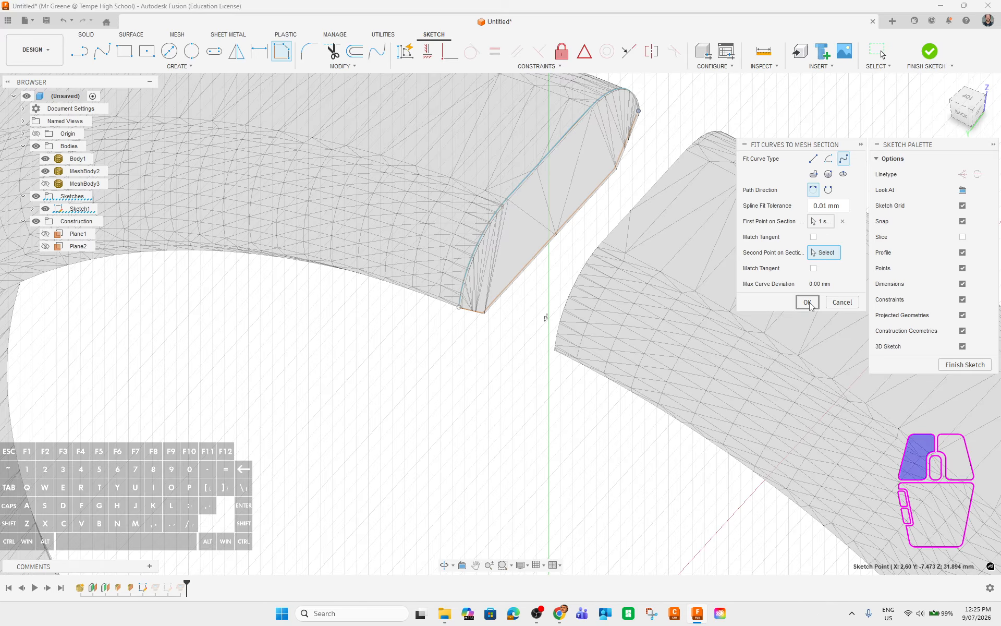
Fit a straight line from the section's inner corner to its far corner.
{"action": "middle_click_drag", "start_coordinate": [440, 470], "coordinate": [505, 357], "text": "shift"}
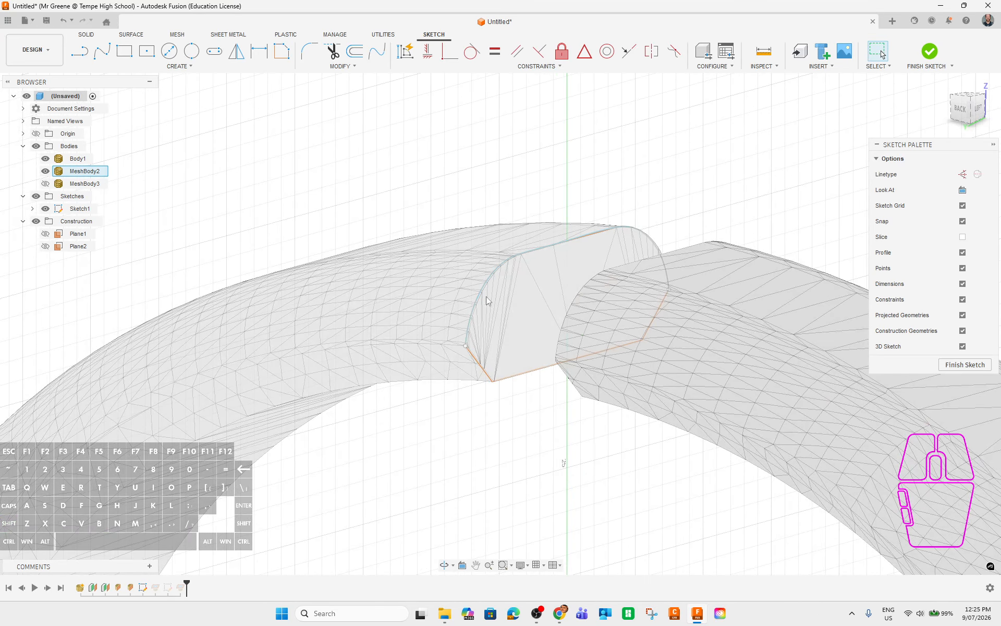
{"action": "left_click", "coordinate": [182, 66]}
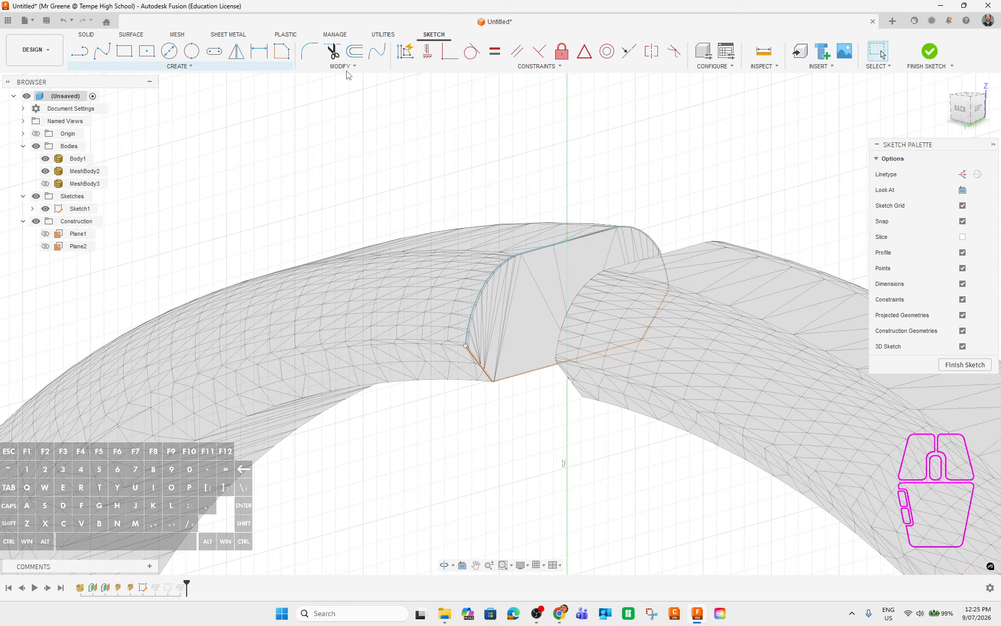
{"action": "left_click", "coordinate": [283, 52]}
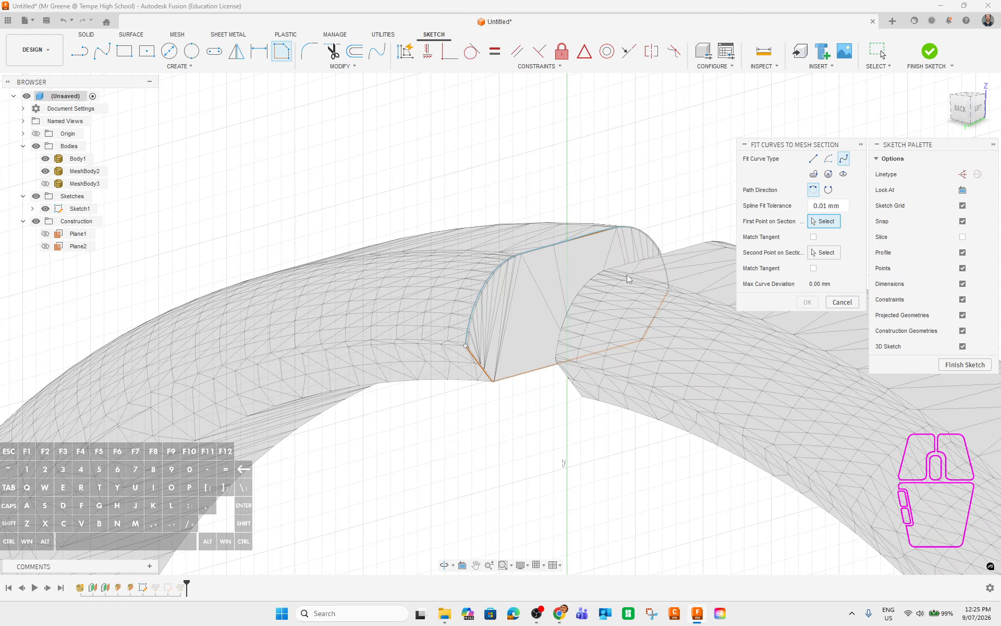
{"action": "left_click", "coordinate": [465, 345]}
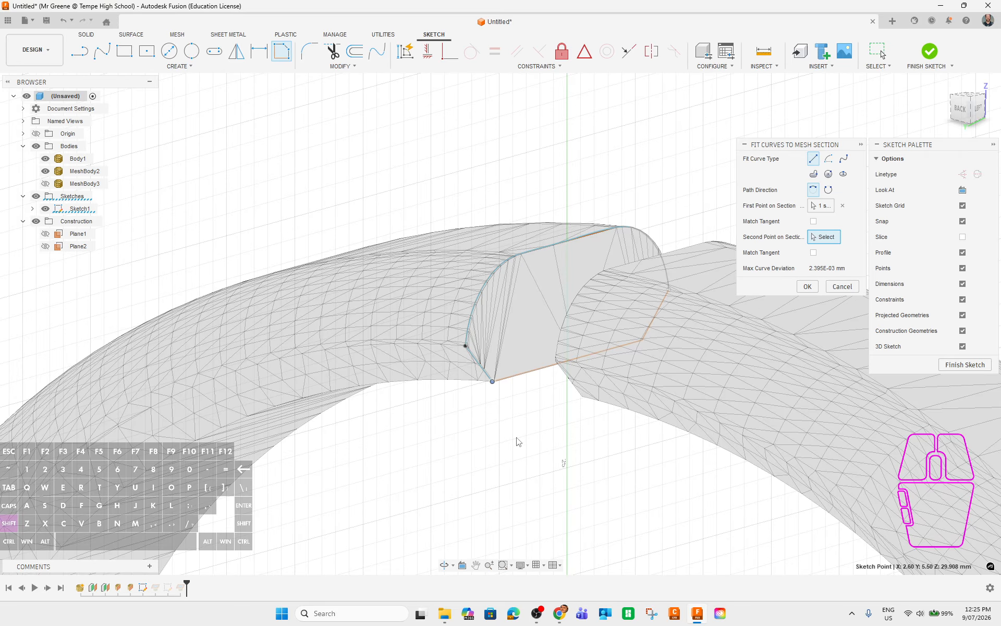
{"action": "middle_click_drag", "start_coordinate": [517, 441], "coordinate": [364, 351], "text": "shift"}
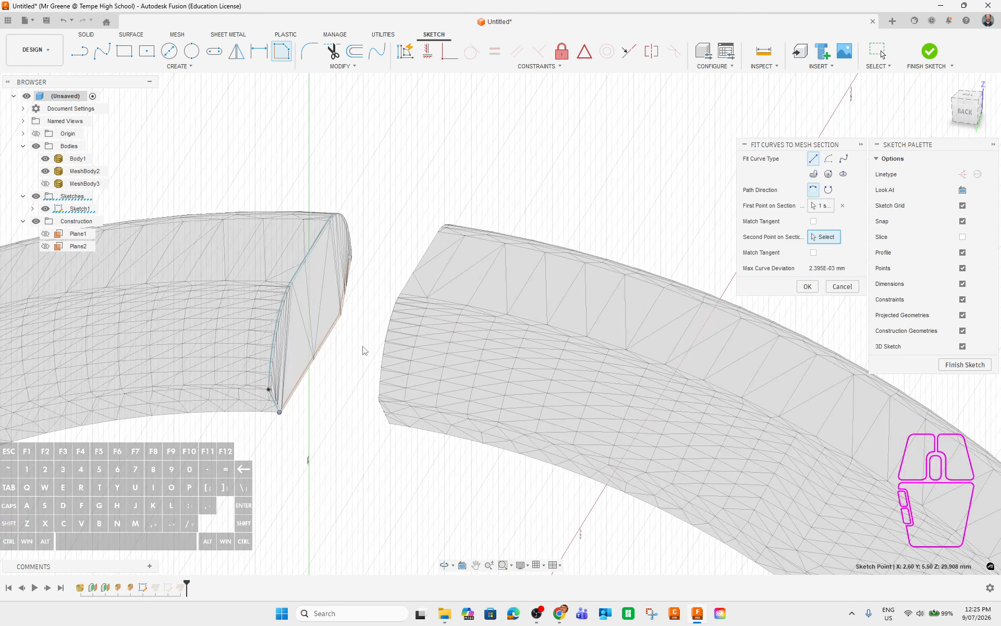
{"action": "left_click", "coordinate": [350, 257]}
{"action": "middle_click_drag", "start_coordinate": [352, 469], "coordinate": [483, 434], "text": "shift"}
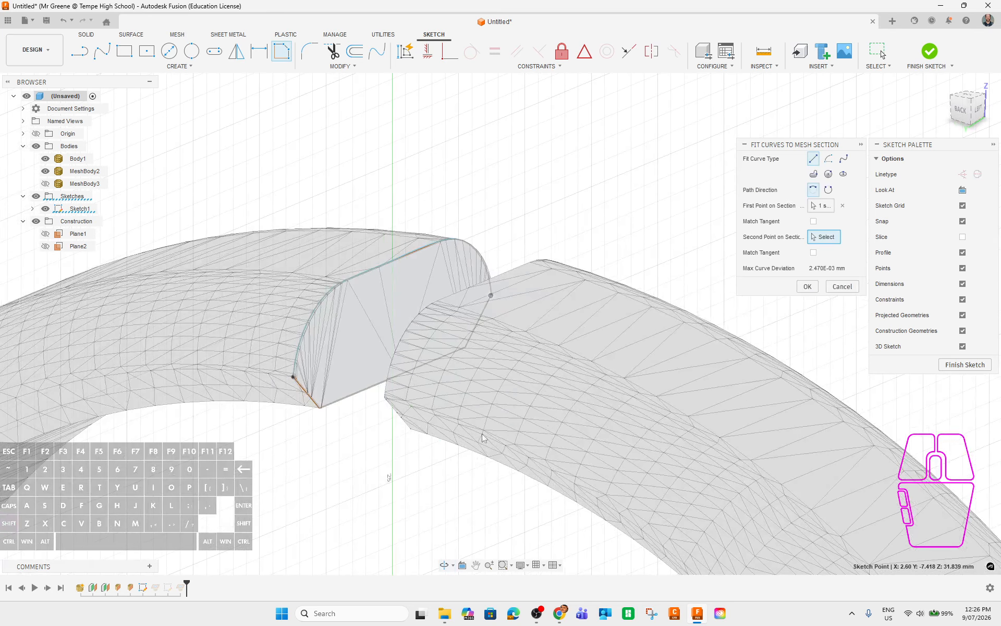
{"action": "left_click", "coordinate": [806, 288]}
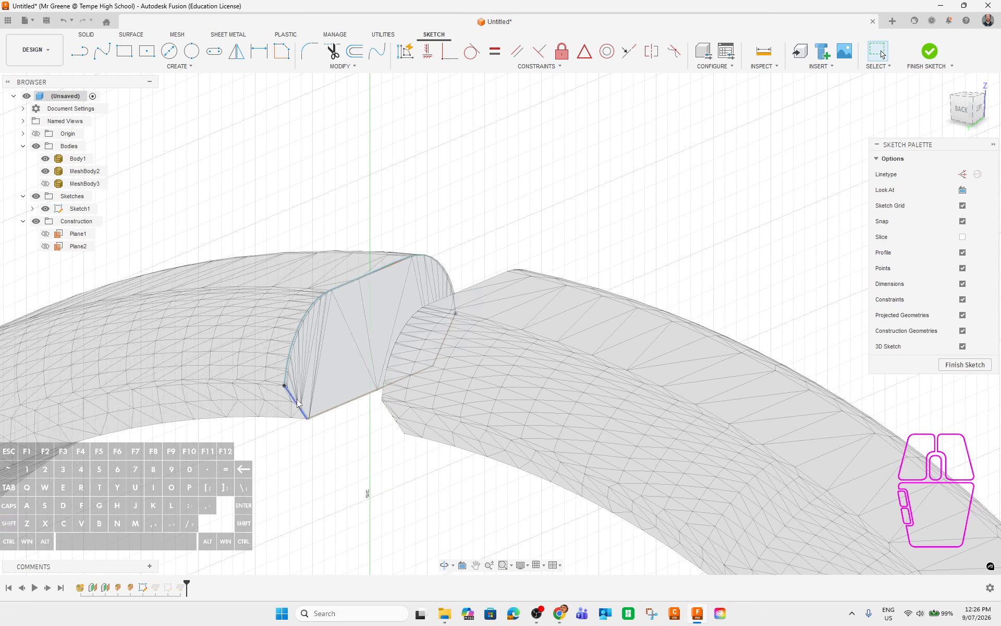
Check the short sketch line at the mesh corner, then hide MeshBody2.
{"action": "left_click", "coordinate": [291, 399]}
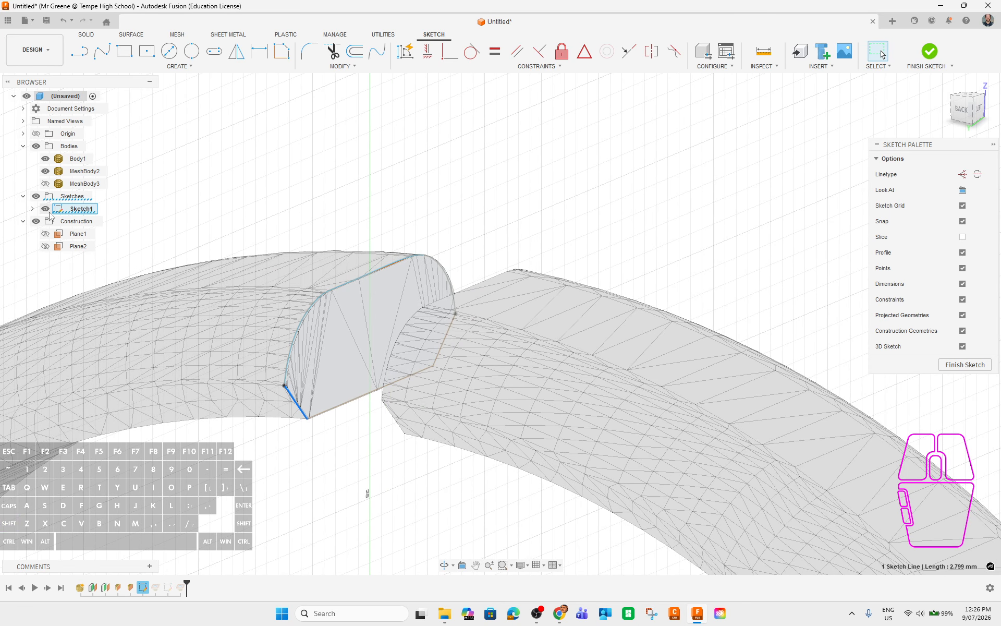
{"action": "left_click", "coordinate": [386, 496]}
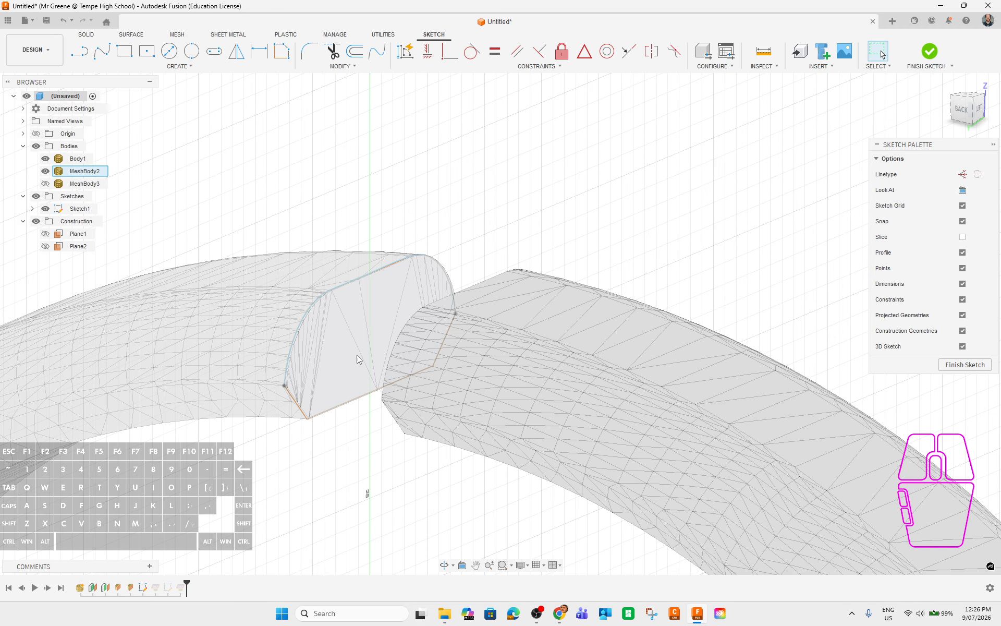
{"action": "middle_click_drag", "start_coordinate": [337, 310], "coordinate": [402, 390], "text": "shift"}
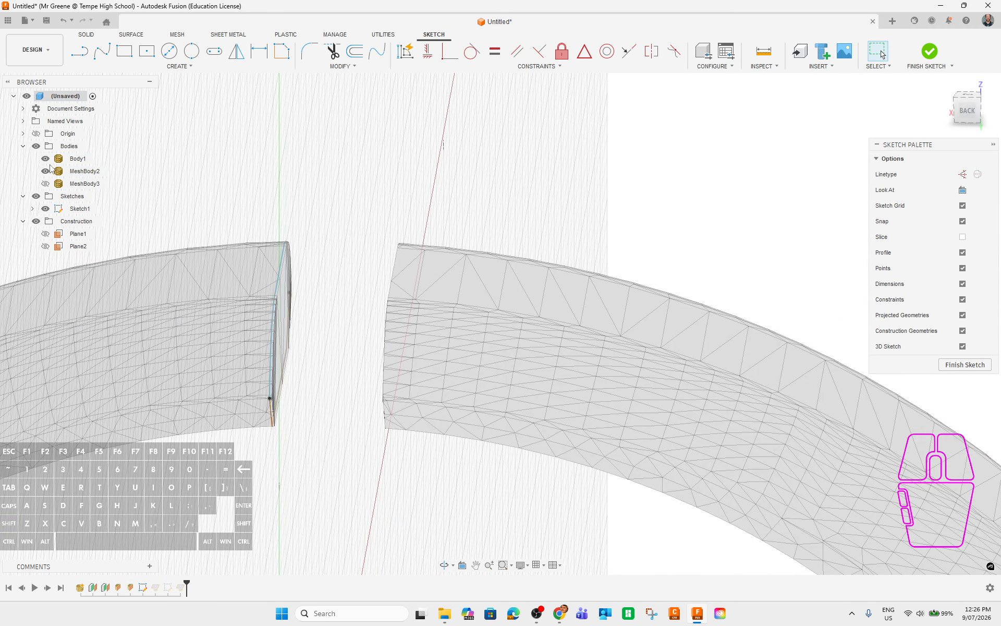
{"action": "left_click", "coordinate": [46, 171]}
{"action": "middle_click_drag", "start_coordinate": [291, 339], "coordinate": [302, 386], "text": "shift"}
Select the closed 71.91 mm² cross-section profile and orbit around it to inspect its shape.
{"action": "left_click", "coordinate": [333, 376]}
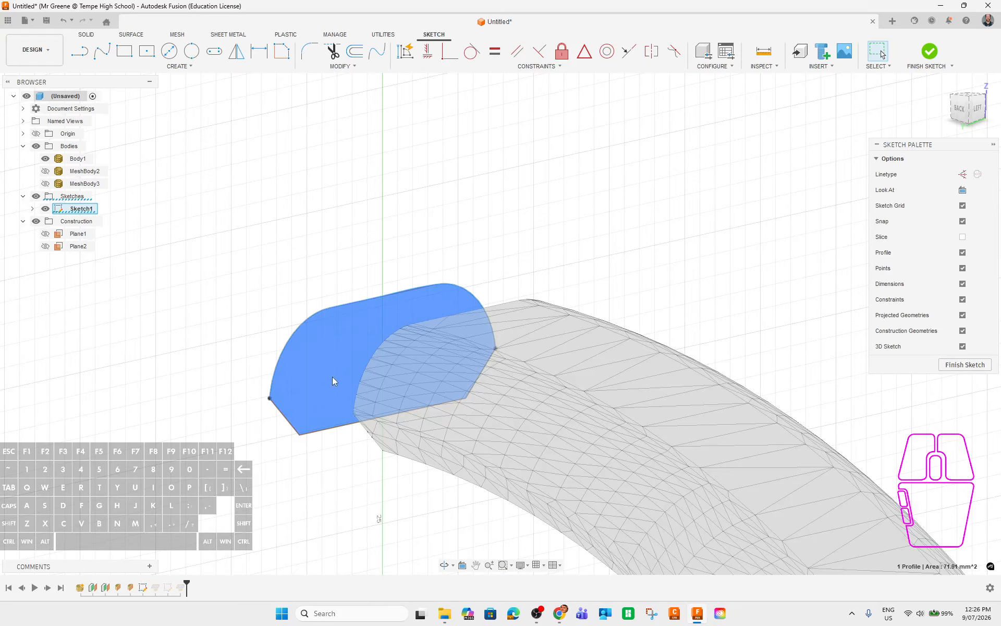
{"action": "mouse_move", "coordinate": [195, 419]}
{"action": "middle_mouse_down"}
{"action": "mouse_move", "coordinate": [300, 315]}
{"action": "mouse_move", "coordinate": [347, 339]}
{"action": "middle_mouse_up"}
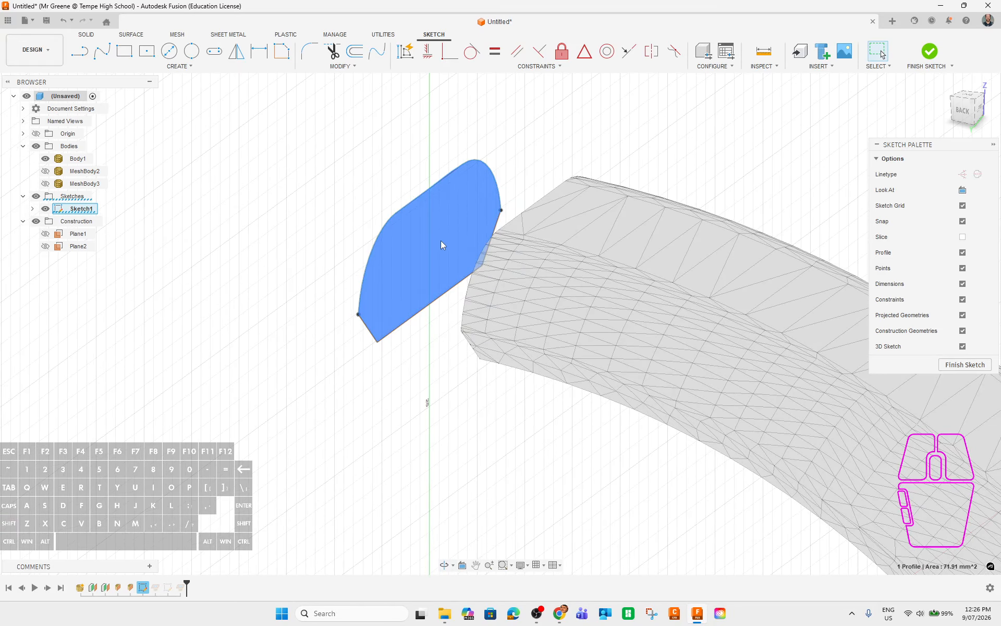
{"action": "mouse_move", "coordinate": [485, 446]}
{"action": "middle_mouse_down", "text": "shift"}
{"action": "mouse_move", "coordinate": [501, 429]}
{"action": "mouse_move", "coordinate": [537, 447]}
{"action": "mouse_move", "coordinate": [526, 433]}
{"action": "middle_mouse_up", "text": "shift"}
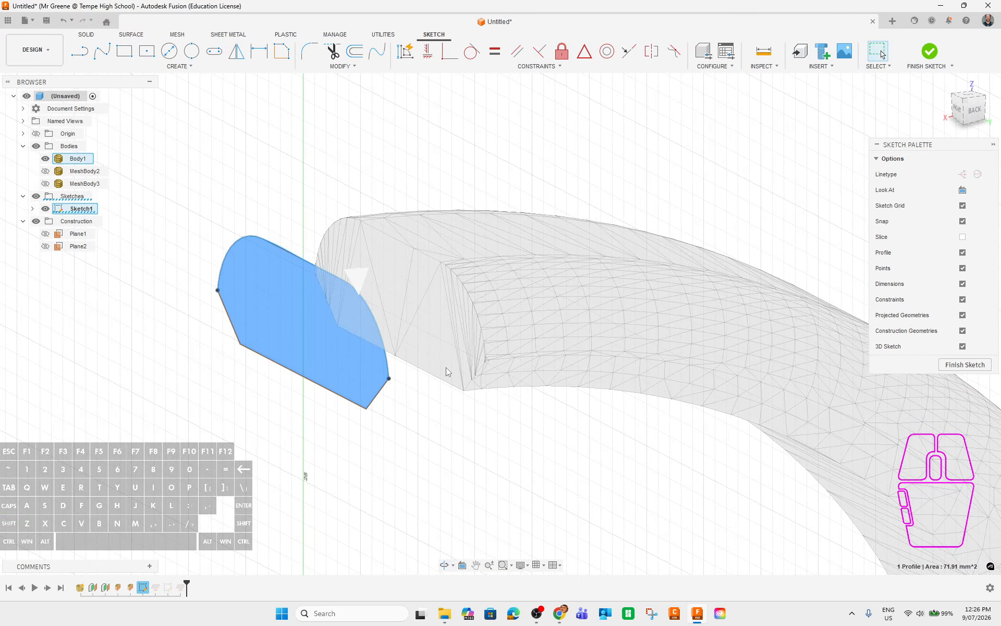
{"action": "mouse_move", "coordinate": [450, 186]}
{"action": "middle_mouse_down", "text": "shift"}
{"action": "mouse_move", "coordinate": [424, 217]}
{"action": "mouse_move", "coordinate": [245, 326]}
{"action": "mouse_move", "coordinate": [320, 404]}
{"action": "mouse_move", "coordinate": [344, 395]}
{"action": "mouse_move", "coordinate": [357, 408]}
{"action": "mouse_move", "coordinate": [295, 376]}
{"action": "middle_mouse_up", "text": "shift"}
{"action": "middle_click_drag", "start_coordinate": [352, 178], "coordinate": [478, 147]}
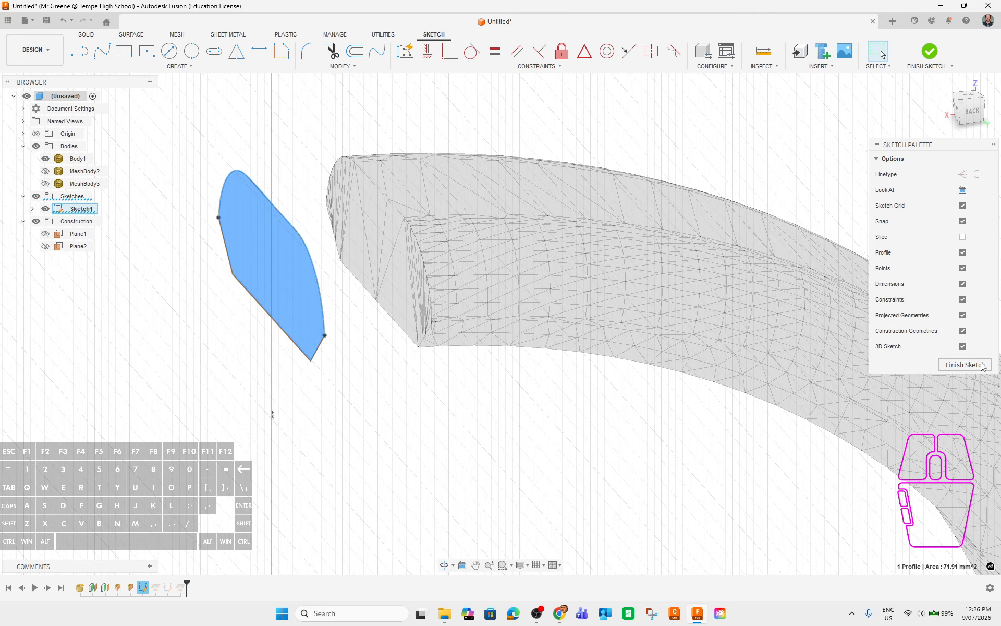
Finish Sketch1 and make MeshBody2 visible again.
{"action": "left_click", "coordinate": [965, 365]}
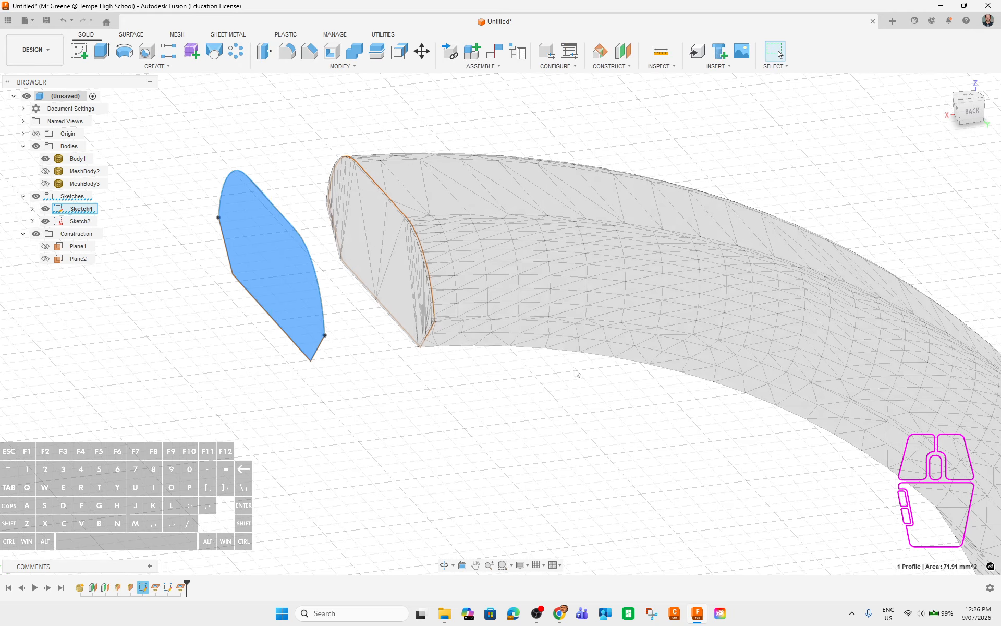
{"action": "left_click", "coordinate": [45, 171]}
{"action": "middle_click_drag", "start_coordinate": [216, 168], "coordinate": [532, 370], "text": "shift"}
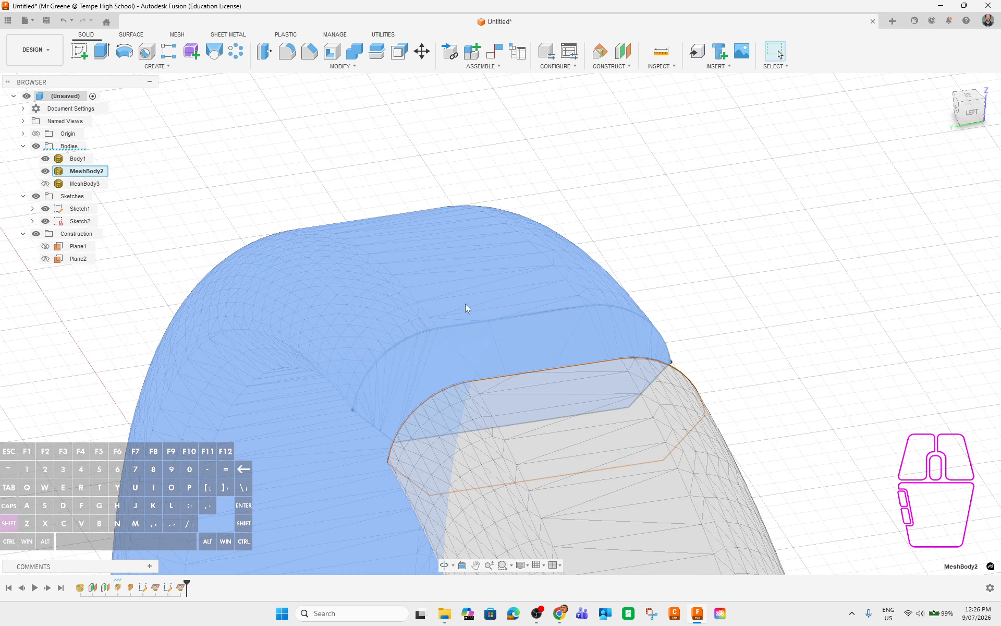
{"action": "middle_click_drag", "start_coordinate": [467, 307], "coordinate": [537, 260], "text": "shift"}
Hide Body1 and Sketch2, keep MeshBody3 hidden, and select Sketch1.
{"action": "left_click", "coordinate": [45, 159]}
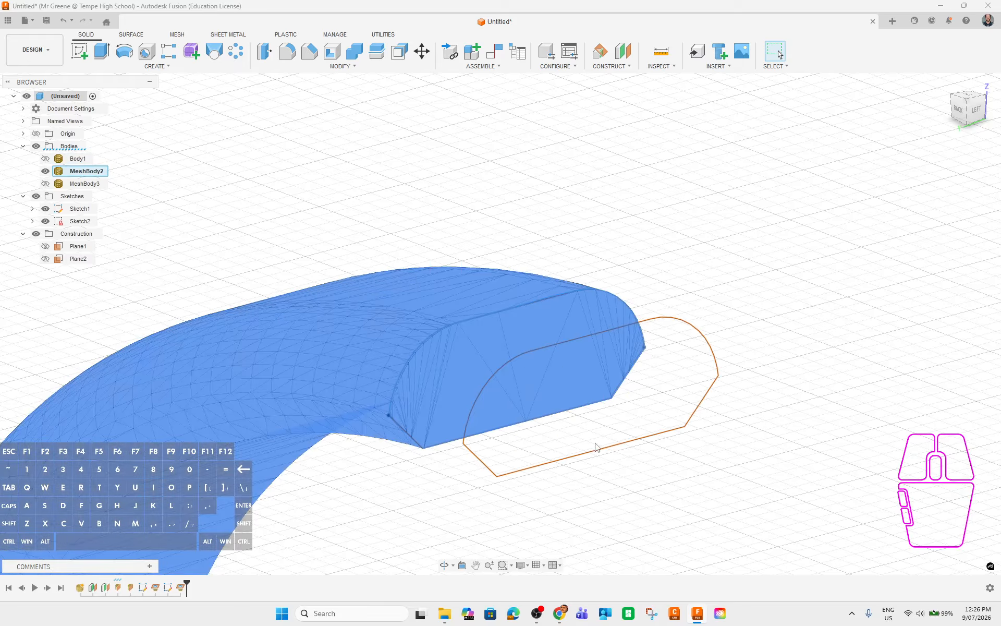
{"action": "left_click", "coordinate": [45, 221]}
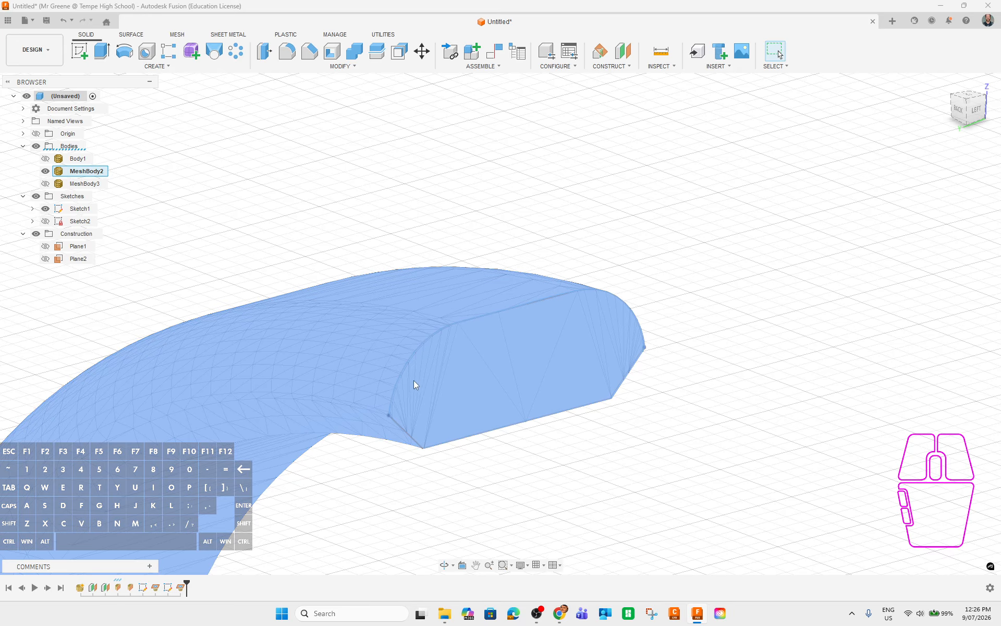
{"action": "middle_click_drag", "start_coordinate": [583, 393], "coordinate": [635, 337]}
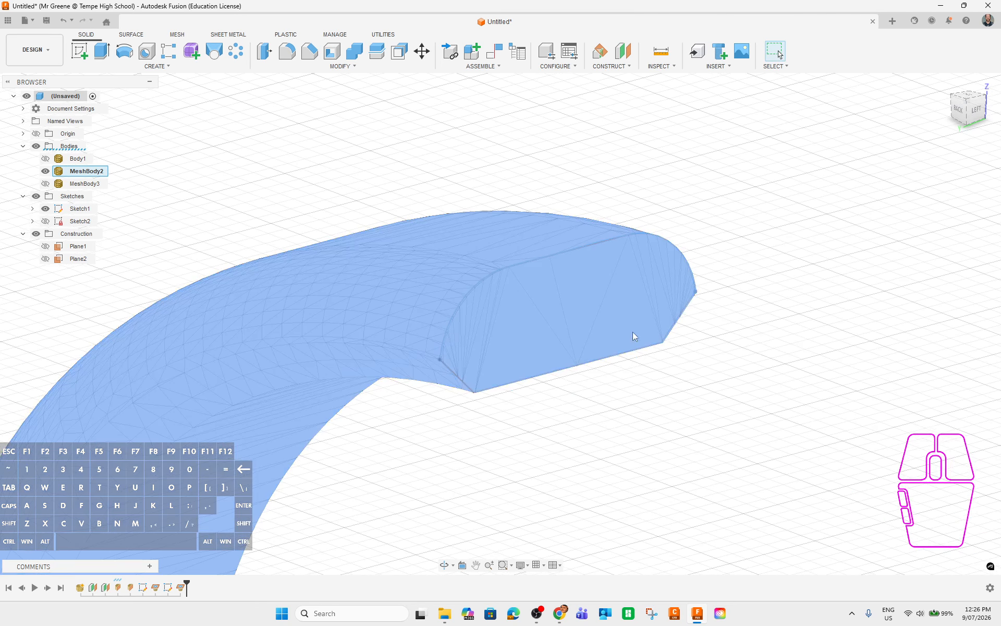
{"action": "left_click", "coordinate": [45, 159]}
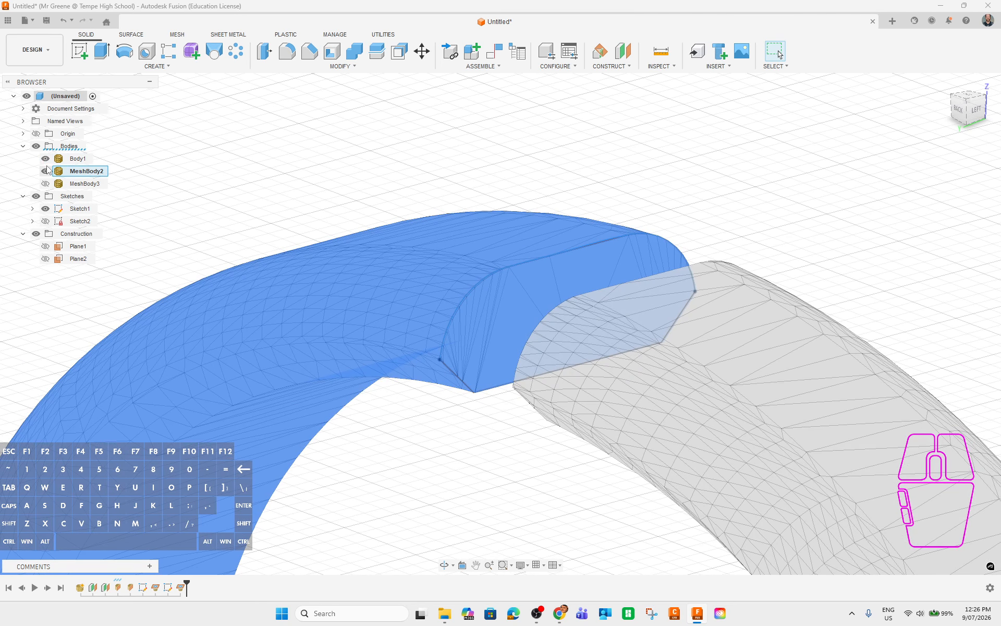
{"action": "left_click", "coordinate": [46, 159]}
{"action": "middle_click_drag", "start_coordinate": [463, 437], "coordinate": [514, 302], "text": "shift"}
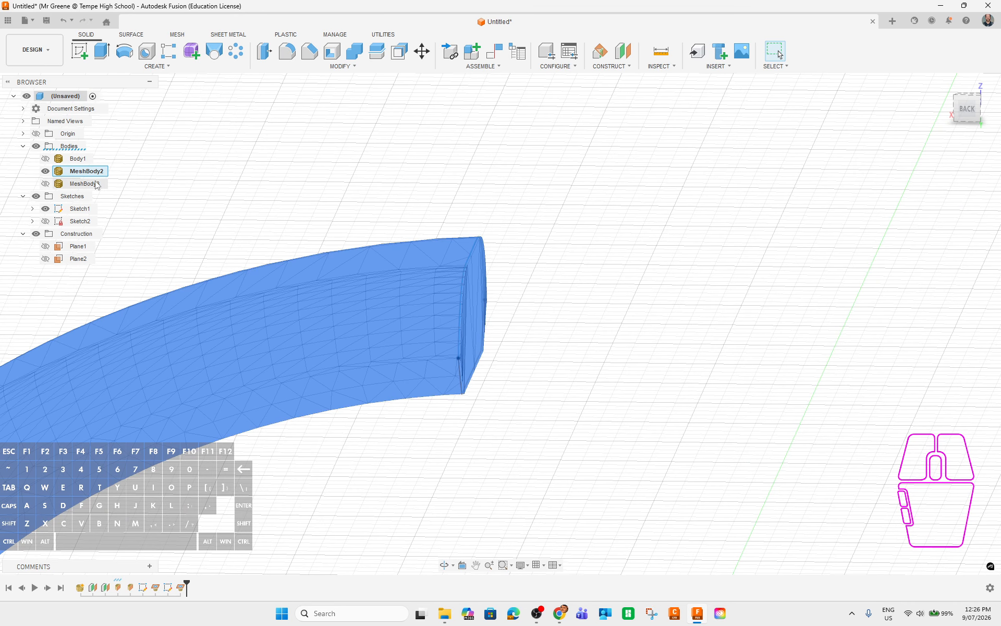
{"action": "left_click", "coordinate": [46, 183]}
{"action": "left_click", "coordinate": [46, 184]}
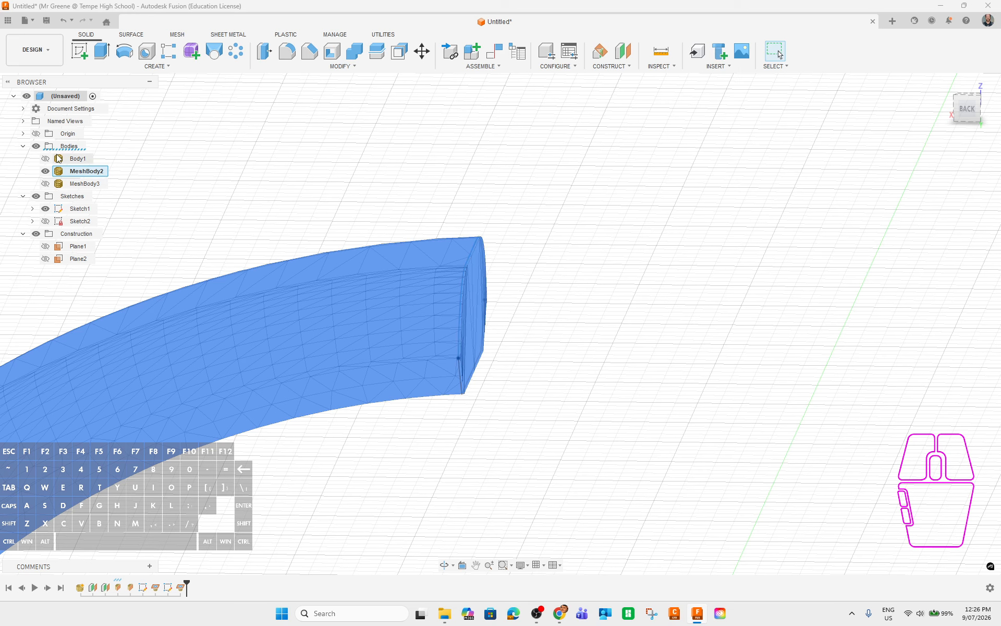
{"action": "left_click", "coordinate": [80, 209]}
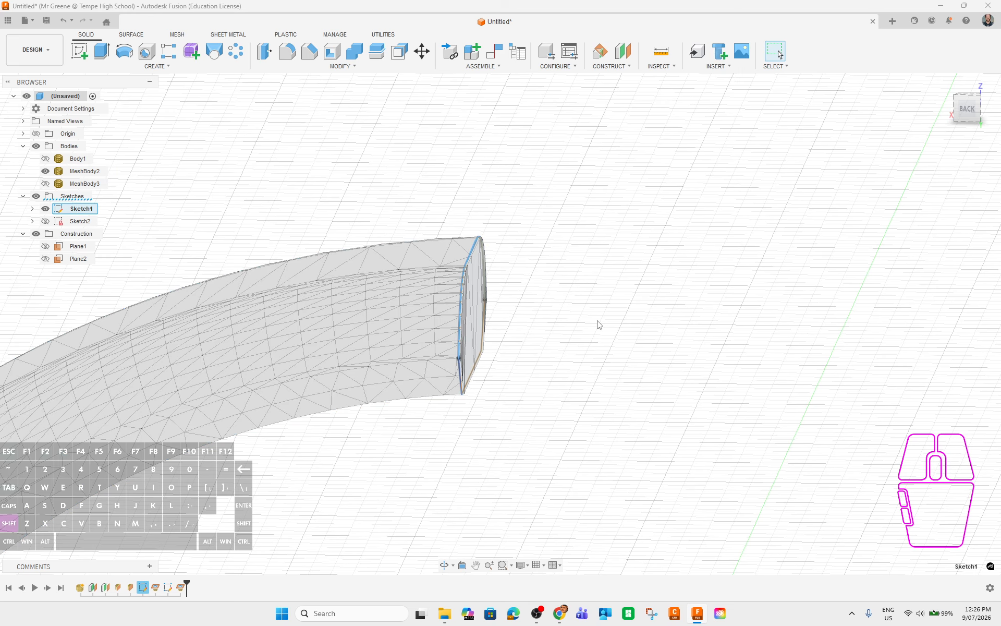
Hide MeshBody2 and select the blue cross-section profile, viewed face-on.
{"action": "middle_click_drag", "start_coordinate": [597, 324], "coordinate": [557, 357], "text": "shift"}
{"action": "left_click", "coordinate": [46, 171]}
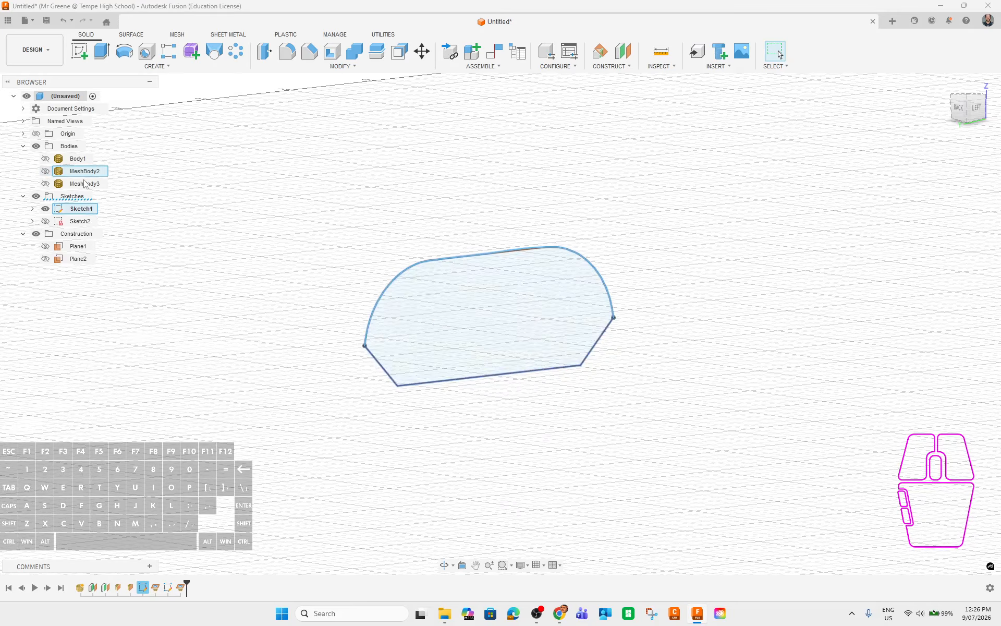
{"action": "left_click", "coordinate": [482, 314]}
{"action": "mouse_move", "coordinate": [486, 458]}
{"action": "middle_mouse_down", "text": "shift"}
{"action": "mouse_move", "coordinate": [529, 449]}
{"action": "mouse_move", "coordinate": [523, 407]}
{"action": "mouse_move", "coordinate": [530, 422]}
{"action": "middle_mouse_up", "text": "shift"}
{"action": "scroll", "coordinate": [524, 421], "scroll_direction": "up", "scroll_amount": 8}
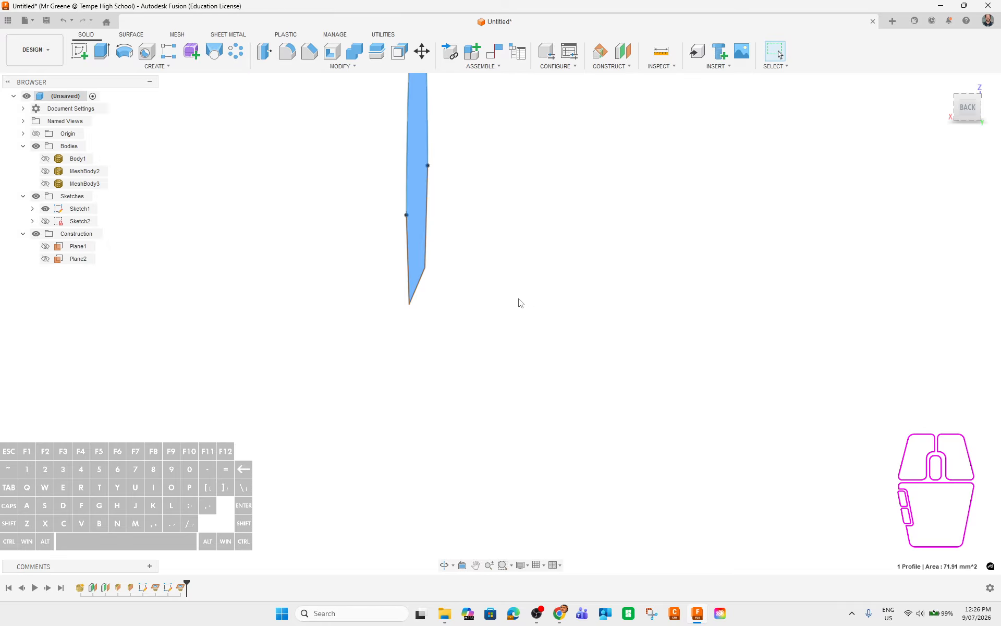
{"action": "middle_click_drag", "start_coordinate": [563, 368], "coordinate": [505, 264], "text": "shift"}
{"action": "left_click", "coordinate": [505, 264]}
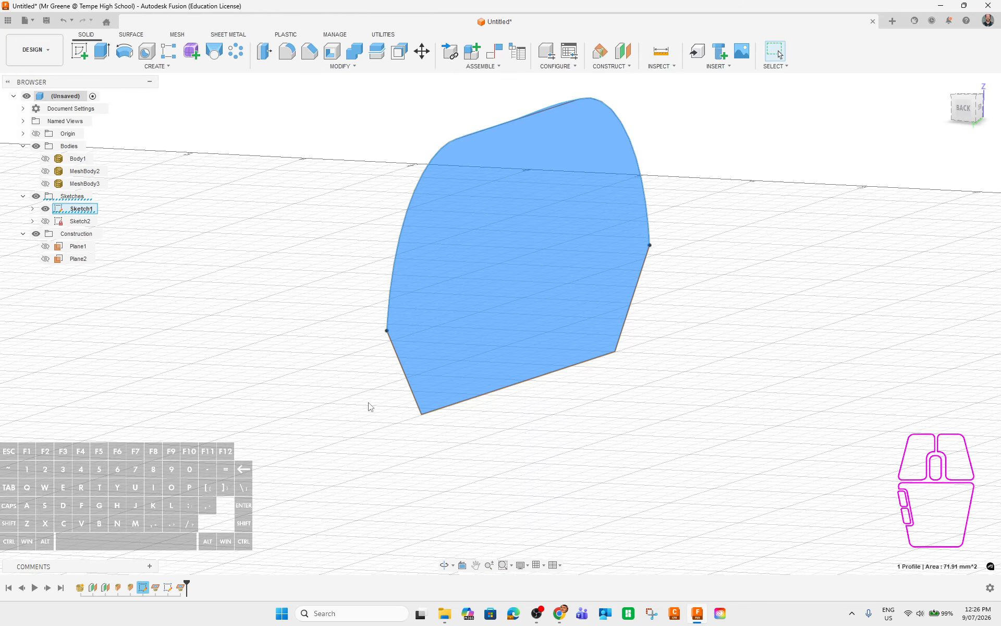
Show MeshBody2 again and orbit to check the profile against the mesh end.
{"action": "left_click", "coordinate": [46, 171]}
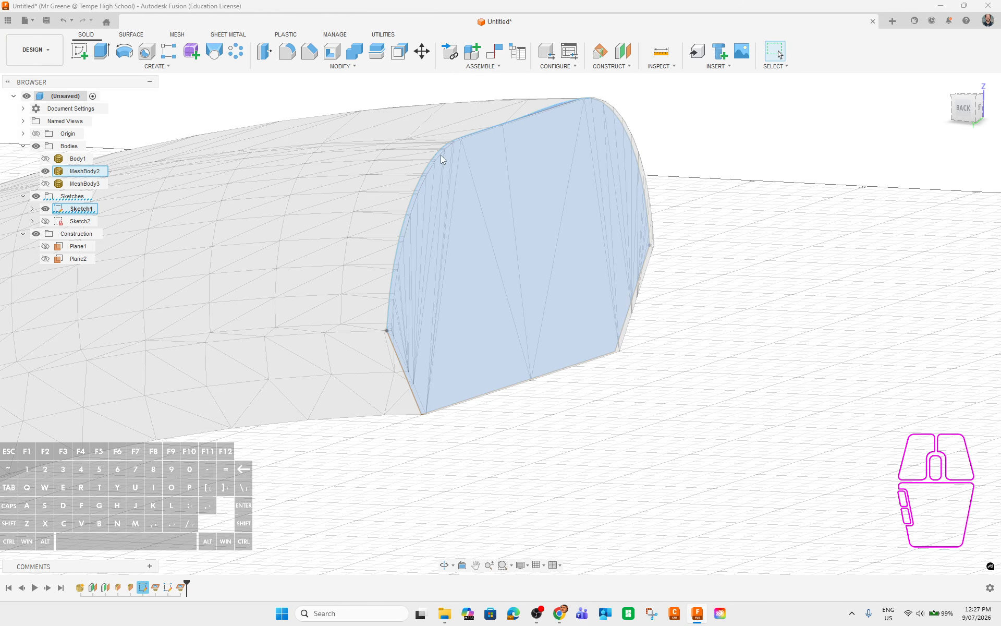
{"action": "middle_click_drag", "start_coordinate": [461, 257], "coordinate": [561, 375], "text": "shift"}
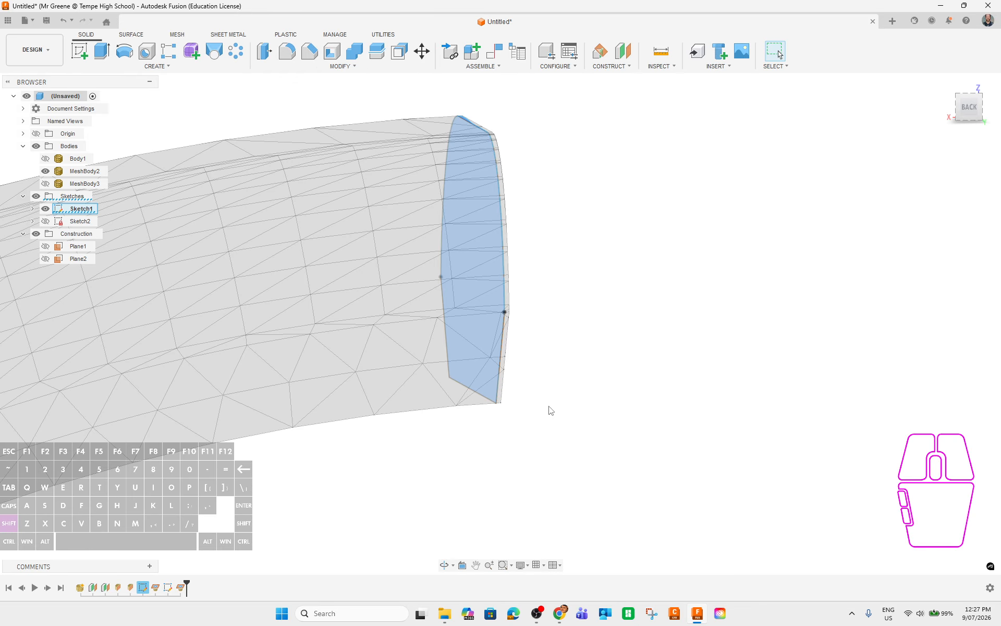
{"action": "middle_click_drag", "start_coordinate": [550, 410], "coordinate": [547, 402], "text": "shift"}
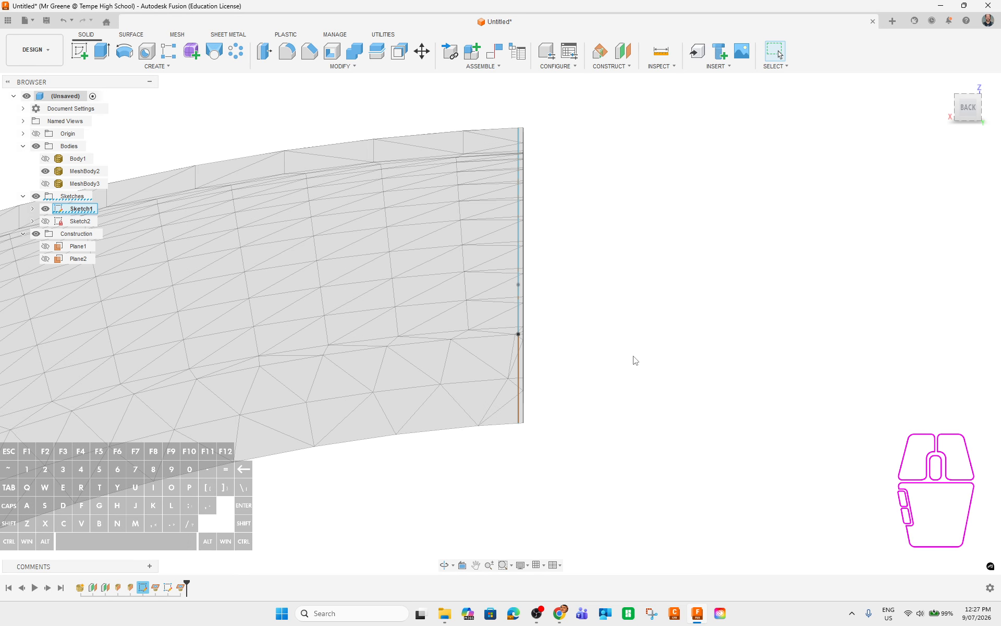
{"action": "middle_click_drag", "start_coordinate": [632, 358], "coordinate": [617, 358], "text": "shift"}
{"action": "scroll", "coordinate": [651, 386], "scroll_direction": "down", "scroll_amount": 3}
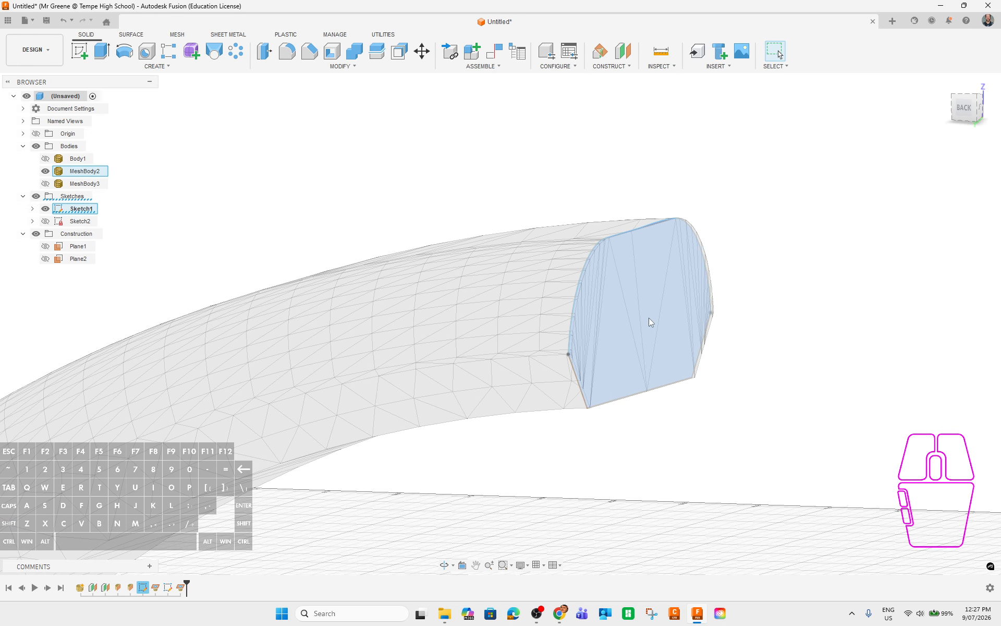
{"action": "middle_click_drag", "start_coordinate": [807, 495], "coordinate": [768, 456]}
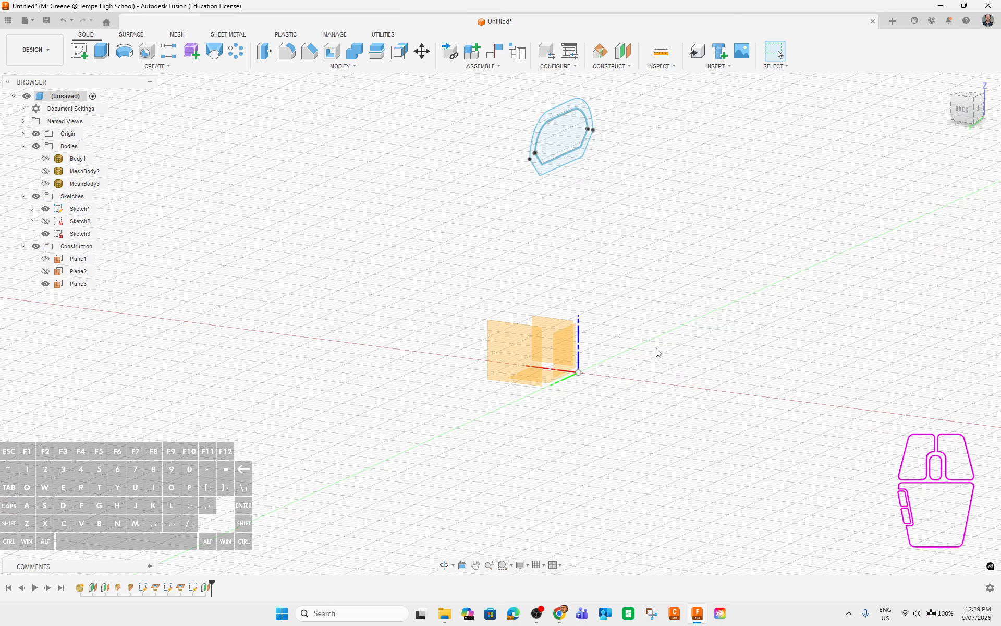
{"action": "mouse_move", "coordinate": [658, 352]}
{"action": "middle_mouse_down", "text": "shift"}
{"action": "mouse_move", "coordinate": [615, 380]}
{"action": "mouse_move", "coordinate": [558, 378]}
{"action": "mouse_move", "coordinate": [643, 377]}
{"action": "middle_mouse_up", "text": "shift"}
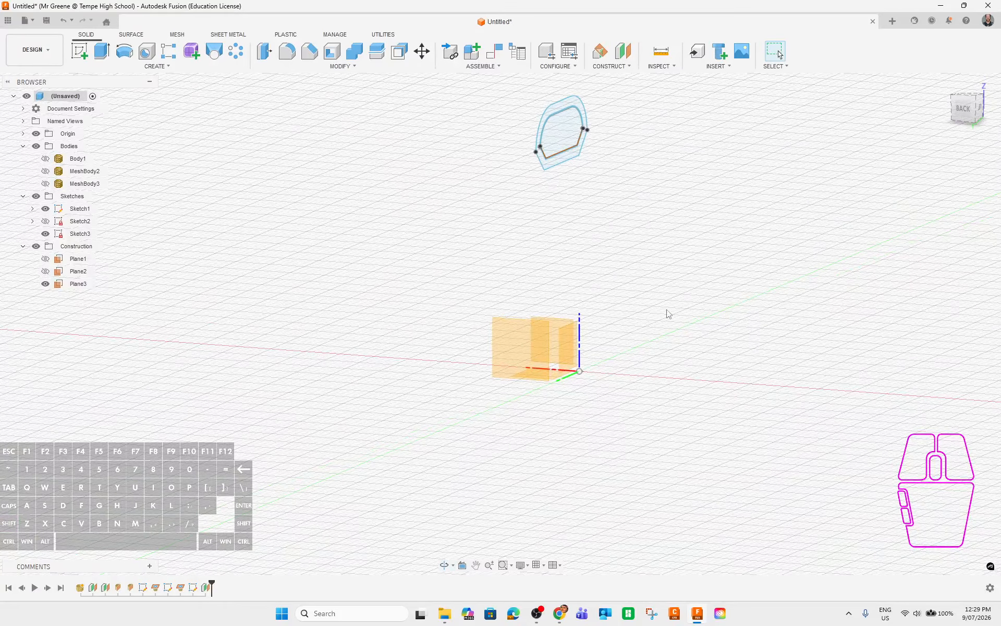
Briefly show MeshBody2 and select the cross-section profile against it, then hide the mesh again.
{"action": "mouse_move", "coordinate": [632, 215]}
{"action": "middle_mouse_down", "text": "shift"}
{"action": "mouse_move", "coordinate": [637, 358]}
{"action": "mouse_move", "coordinate": [622, 340]}
{"action": "middle_mouse_up", "text": "shift"}
{"action": "left_click", "coordinate": [44, 159]}
{"action": "left_click", "coordinate": [43, 160]}
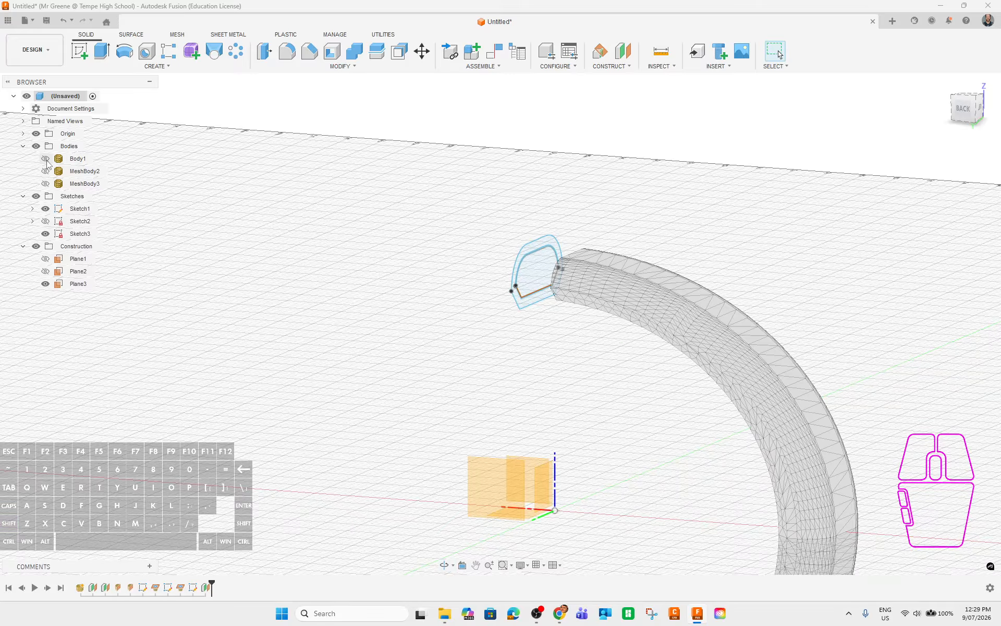
{"action": "left_click", "coordinate": [44, 172]}
{"action": "scroll", "coordinate": [521, 278], "scroll_direction": "up", "scroll_amount": 2}
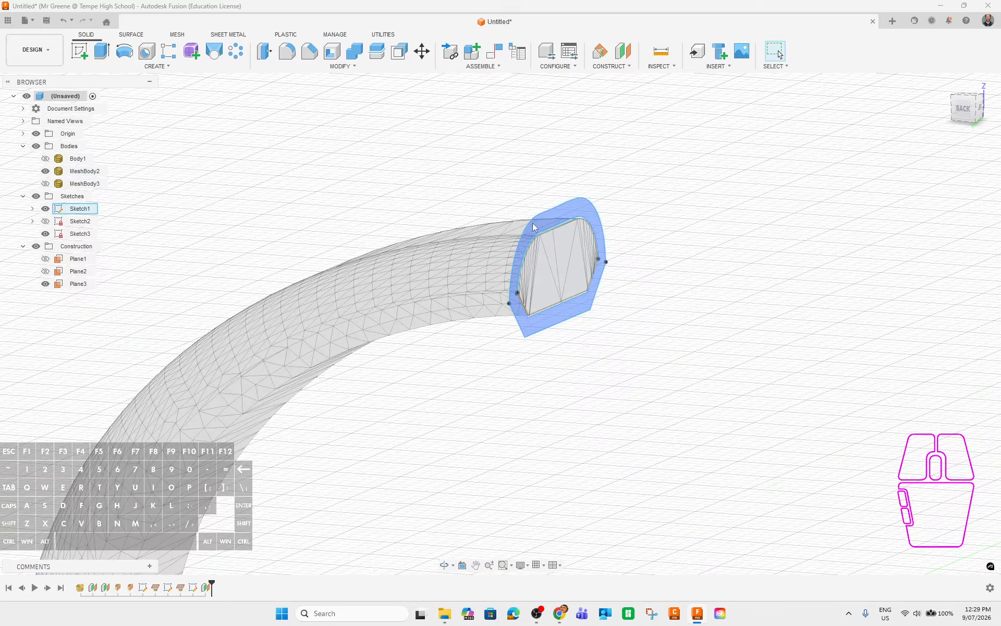
{"action": "middle_click_drag", "start_coordinate": [646, 387], "coordinate": [671, 360], "text": "shift"}
{"action": "middle_click_drag", "start_coordinate": [580, 218], "coordinate": [690, 239], "text": "shift"}
{"action": "left_click", "coordinate": [562, 207]}
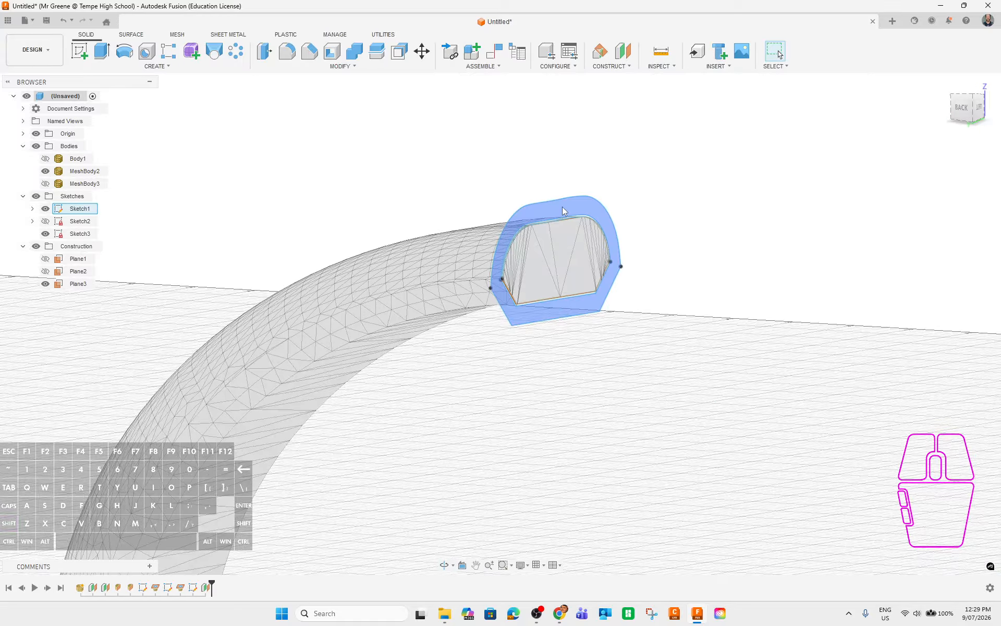
{"action": "middle_click_drag", "start_coordinate": [655, 355], "coordinate": [584, 249], "text": "shift"}
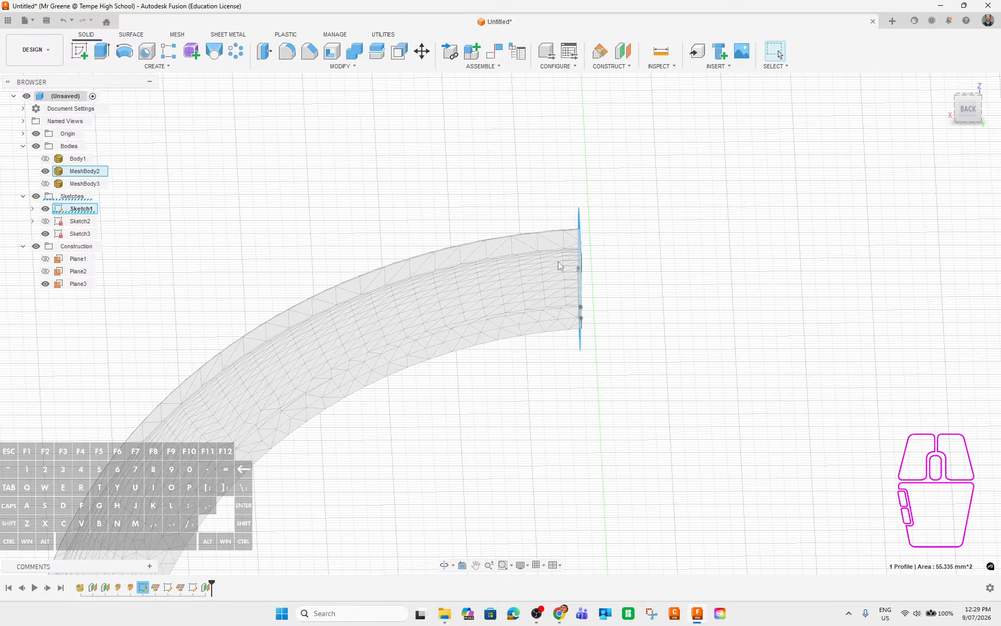
{"action": "middle_click_drag", "start_coordinate": [764, 351], "coordinate": [776, 268], "text": "shift"}
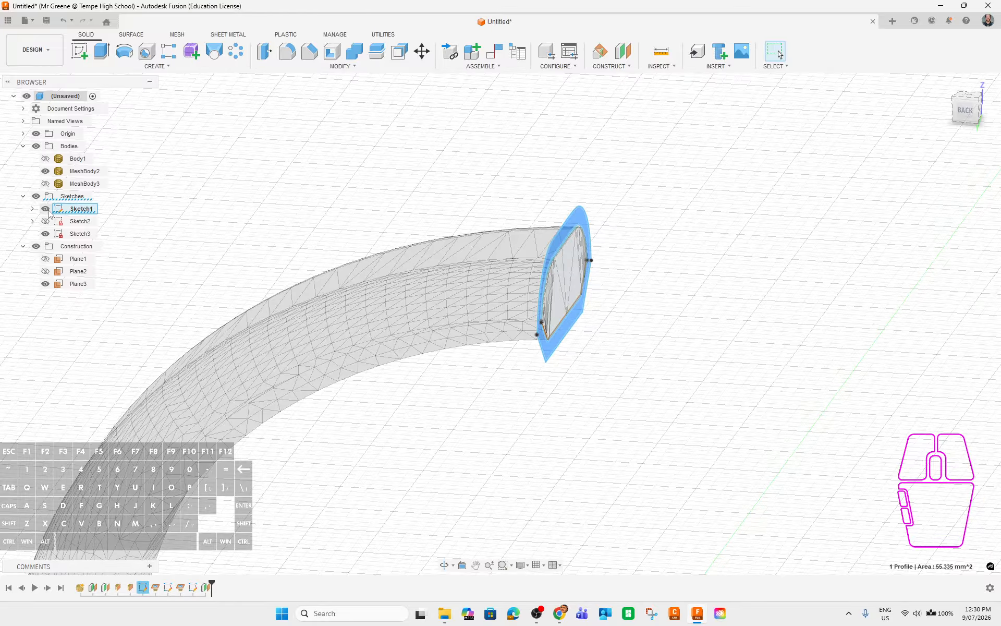
{"action": "left_click", "coordinate": [45, 171]}
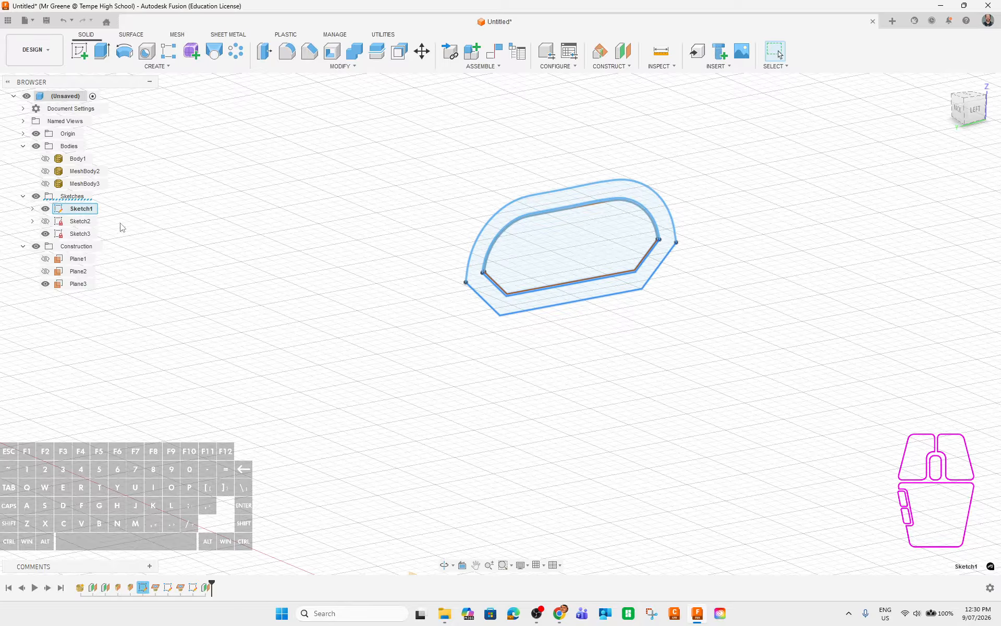
Reopen Sketch1 and offset the inner cross-section chain 3.12 mm outward.
{"action": "right_click", "coordinate": [72, 212]}
{"action": "left_click", "coordinate": [104, 260]}
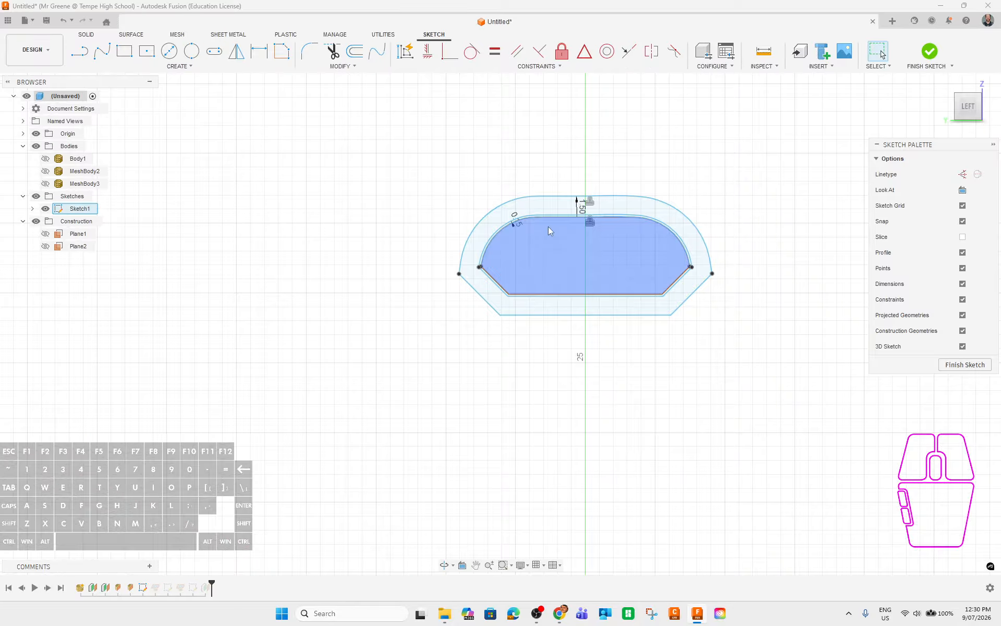
{"action": "left_click", "coordinate": [651, 120]}
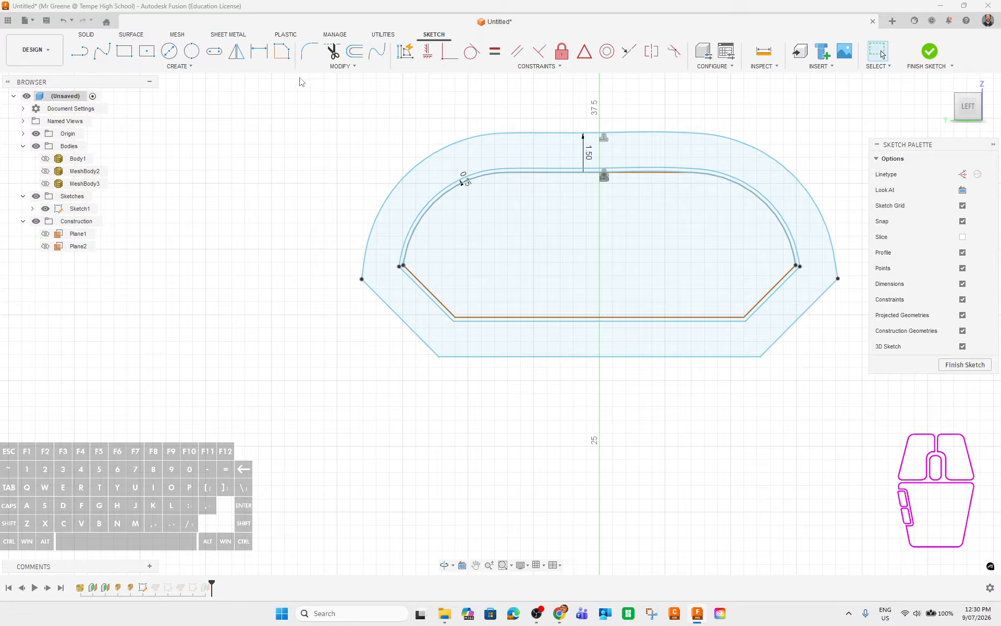
{"action": "left_click", "coordinate": [354, 52]}
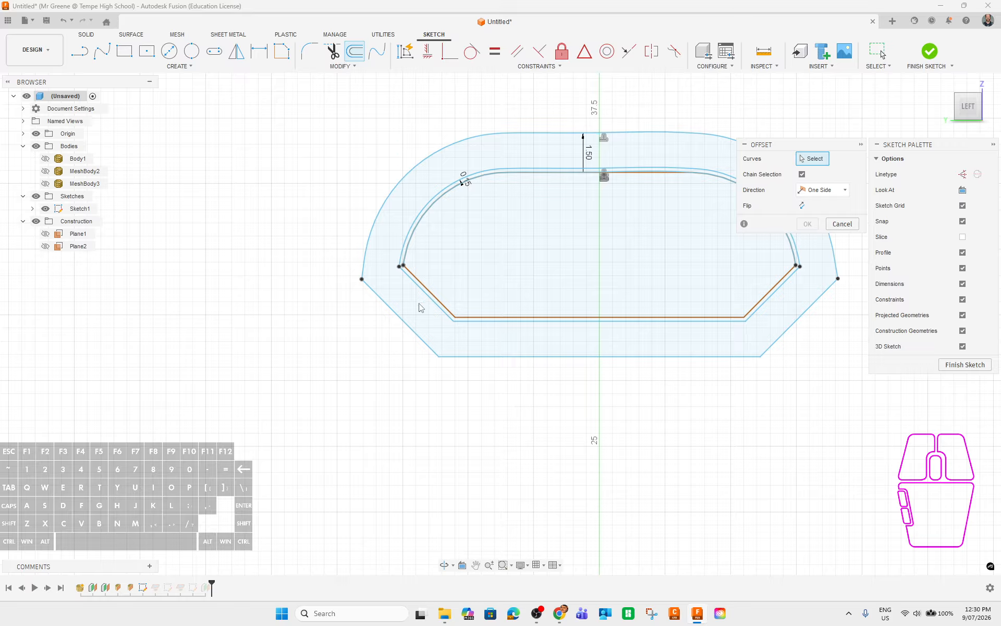
{"action": "left_click", "coordinate": [448, 315]}
{"action": "left_click_drag", "start_coordinate": [419, 296], "coordinate": [362, 353]}
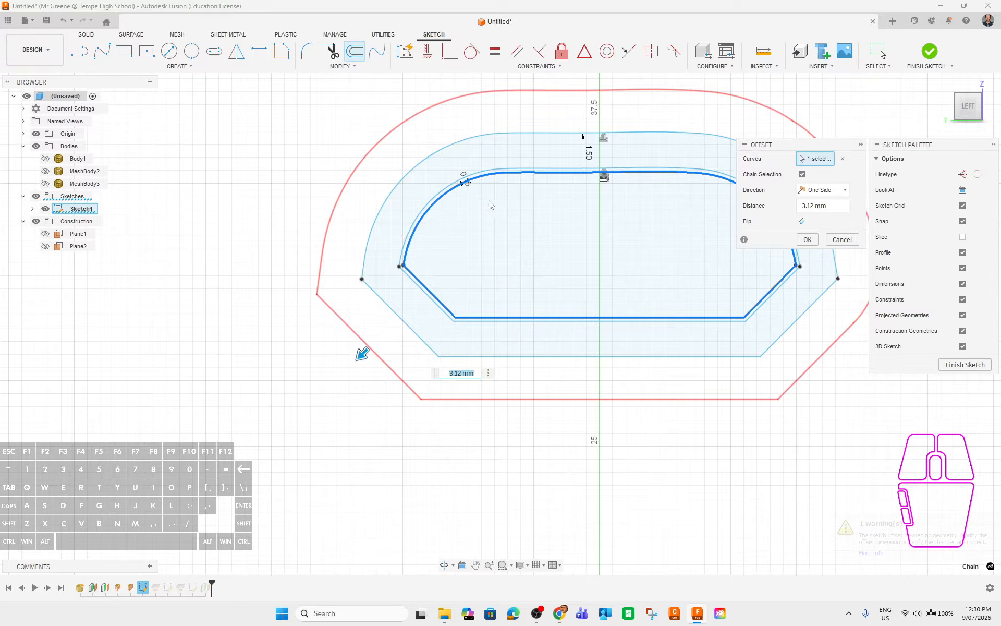
{"action": "scroll", "coordinate": [467, 180], "scroll_direction": "up", "scroll_amount": 5}
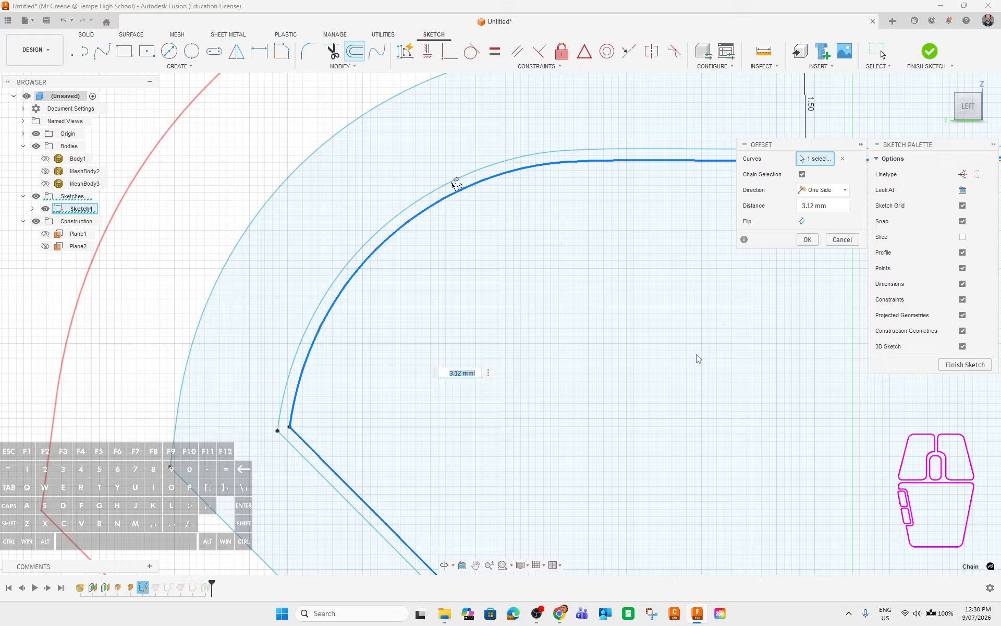
{"action": "left_click", "coordinate": [807, 239]}
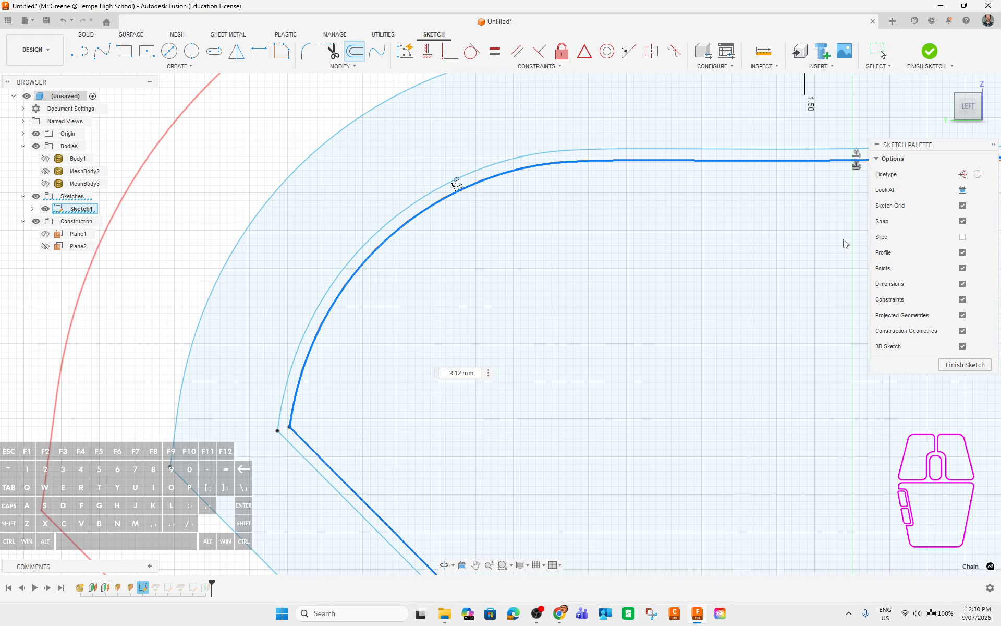
{"action": "scroll", "coordinate": [487, 424], "scroll_direction": "down", "scroll_amount": 3}
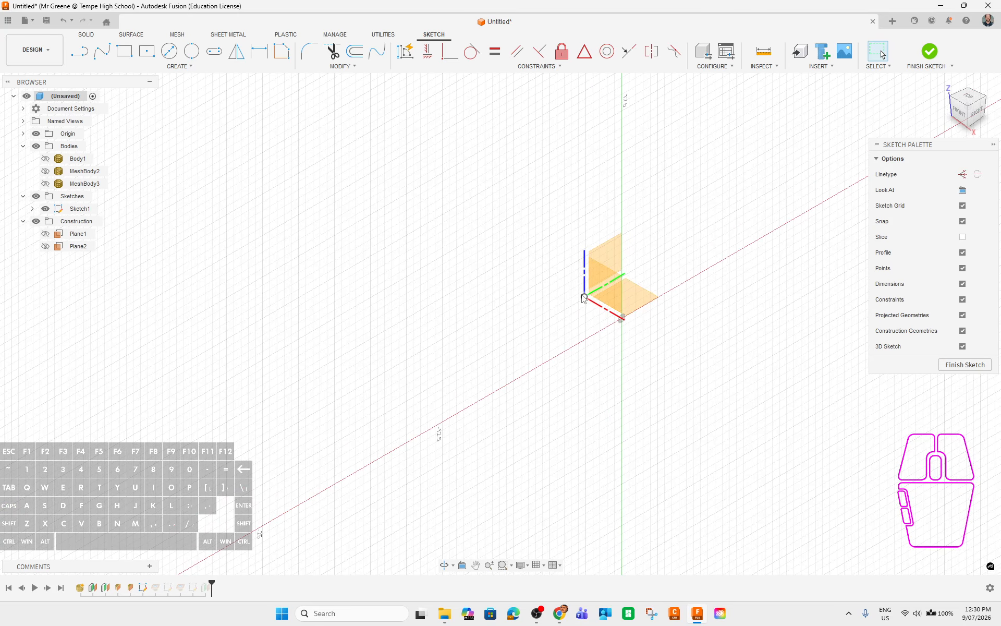
Turn the view to face Sketch1's plane squarely and adjust the zoom.
{"action": "middle_click_drag", "start_coordinate": [611, 370], "coordinate": [655, 351], "text": "shift"}
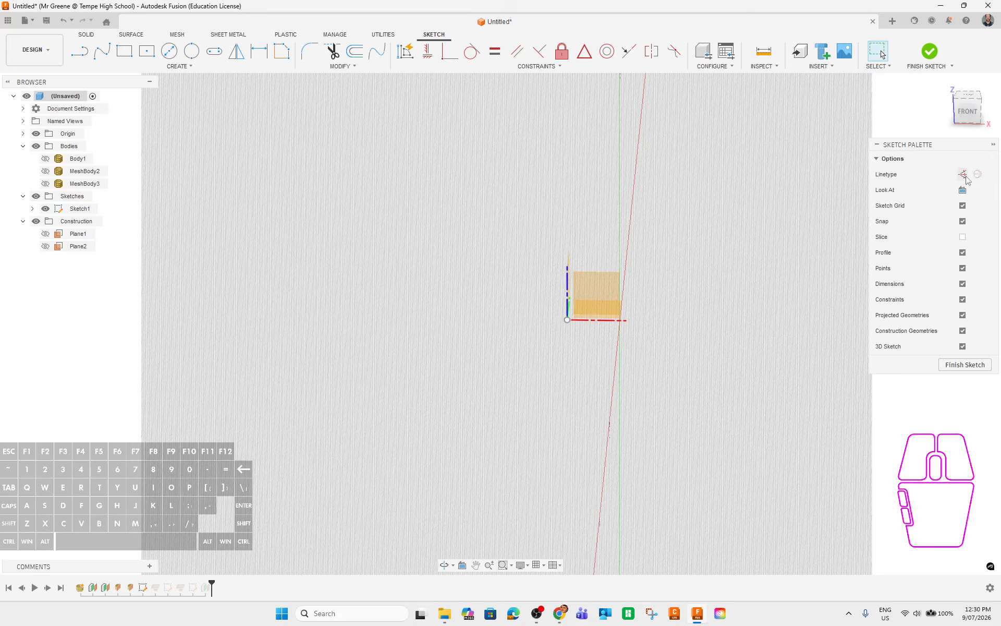
{"action": "left_click", "coordinate": [962, 190]}
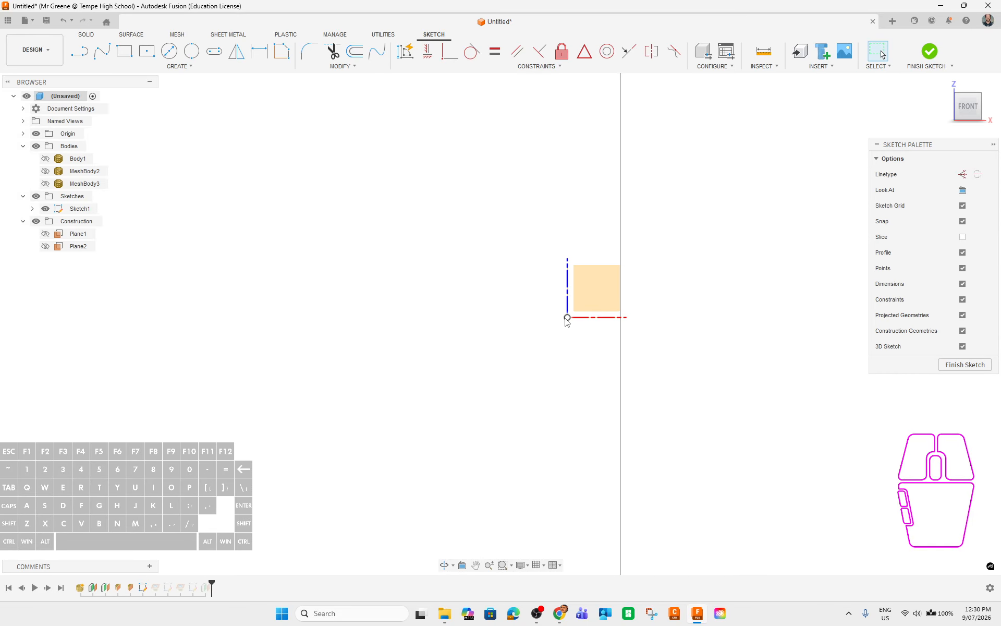
{"action": "scroll", "coordinate": [598, 340], "scroll_direction": "down", "scroll_amount": 7}
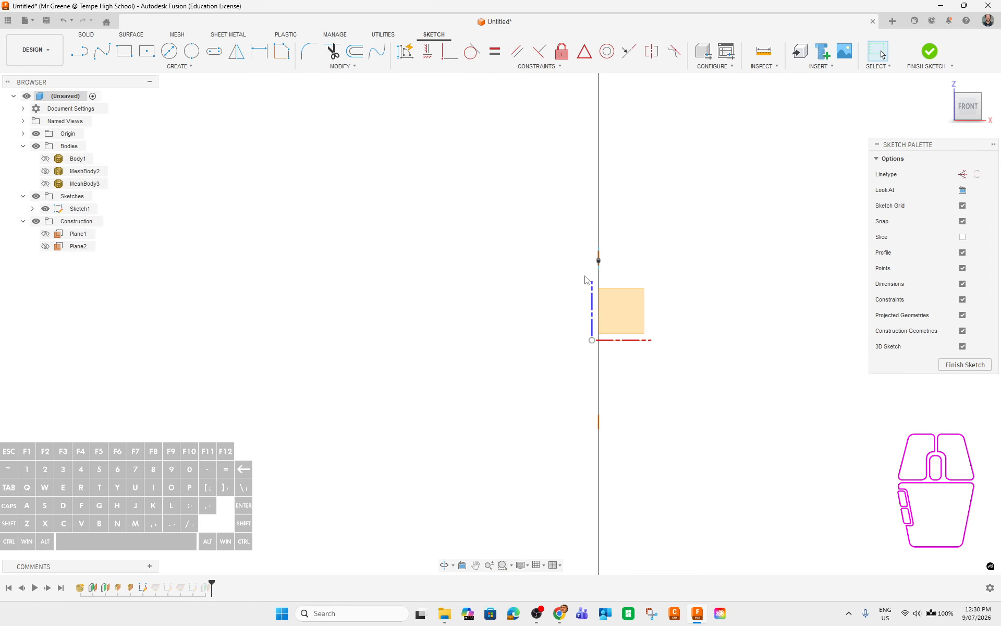
{"action": "scroll", "coordinate": [581, 292], "scroll_direction": "down", "scroll_amount": 2}
{"action": "scroll", "coordinate": [597, 324], "scroll_direction": "up", "scroll_amount": 8}
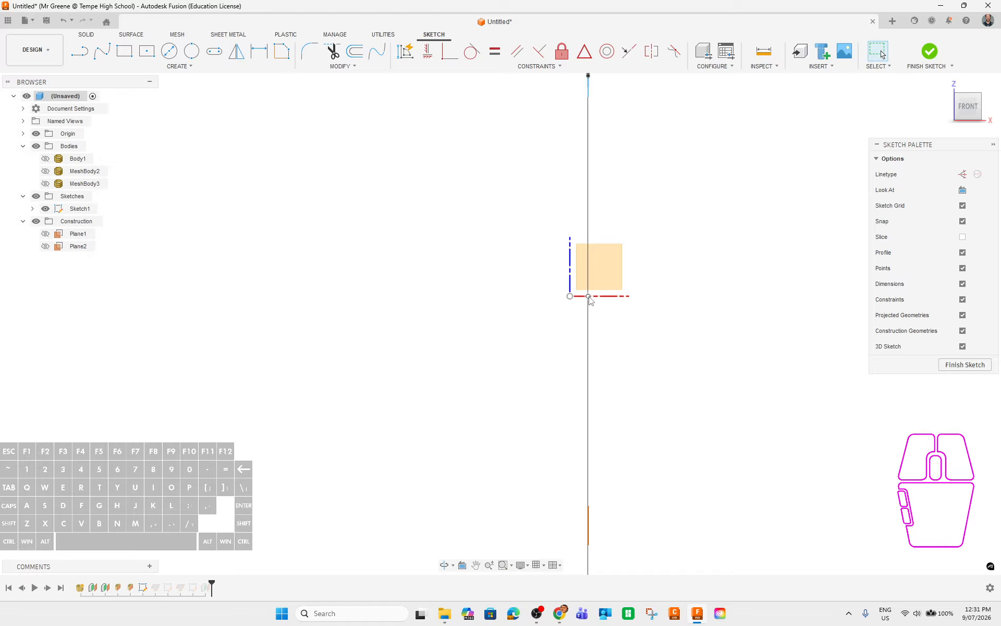
Make Plane1 and Plane2 visible and orbit to view the construction planes together.
{"action": "mouse_move", "coordinate": [788, 321]}
{"action": "middle_mouse_down", "text": "shift"}
{"action": "mouse_move", "coordinate": [736, 342]}
{"action": "mouse_move", "coordinate": [683, 341]}
{"action": "mouse_move", "coordinate": [637, 319]}
{"action": "middle_mouse_up", "text": "shift"}
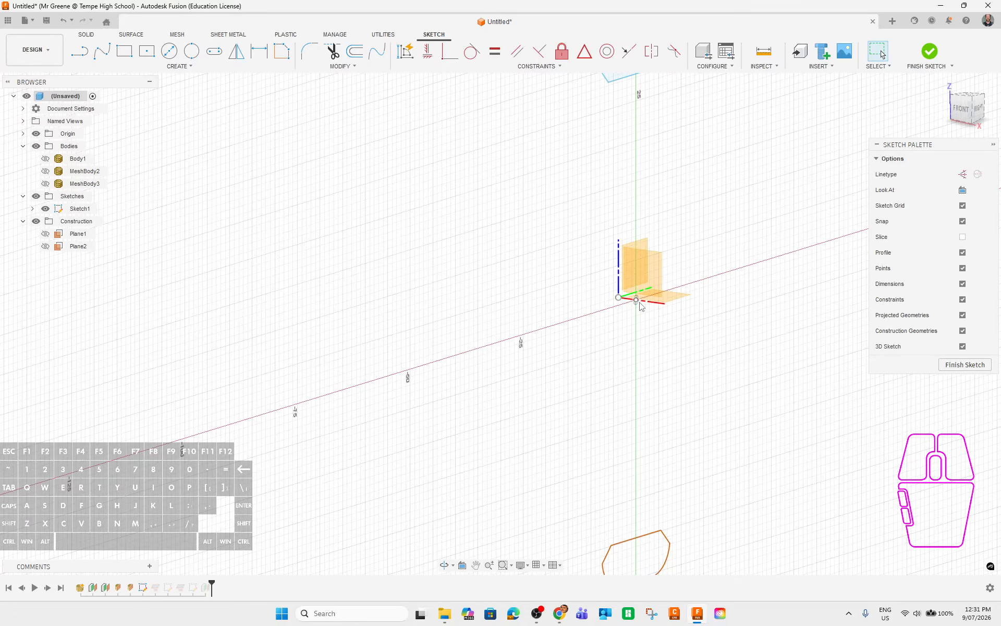
{"action": "middle_click_drag", "start_coordinate": [716, 327], "coordinate": [632, 286], "text": "shift"}
{"action": "left_click", "coordinate": [46, 234]}
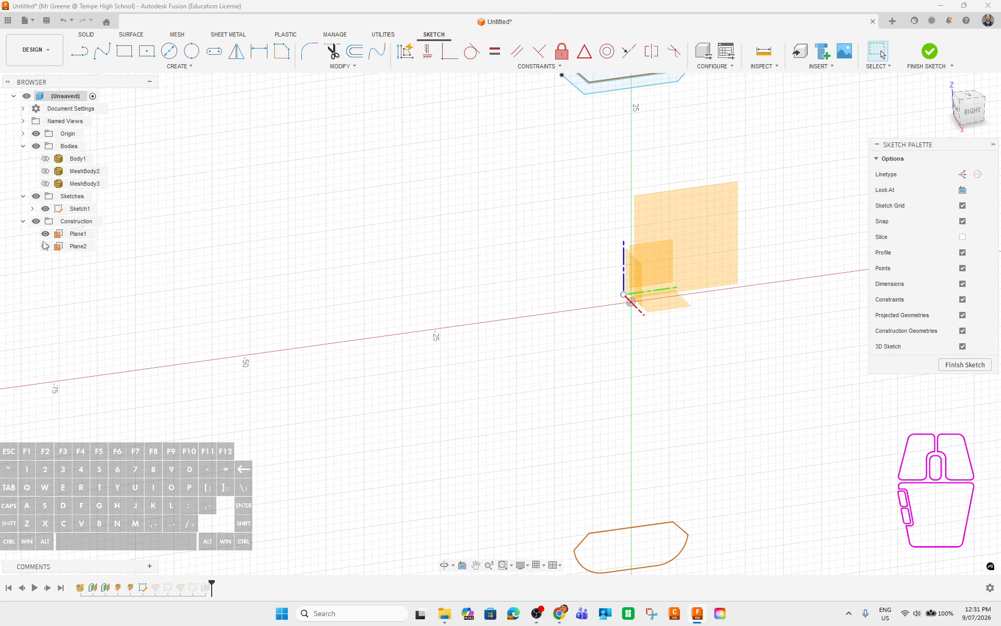
{"action": "left_click", "coordinate": [45, 246]}
{"action": "mouse_move", "coordinate": [358, 338]}
{"action": "middle_mouse_down", "text": "shift"}
{"action": "mouse_move", "coordinate": [514, 380]}
{"action": "mouse_move", "coordinate": [445, 373]}
{"action": "mouse_move", "coordinate": [534, 380]}
{"action": "mouse_move", "coordinate": [620, 363]}
{"action": "mouse_move", "coordinate": [900, 421]}
{"action": "middle_mouse_up", "text": "shift"}
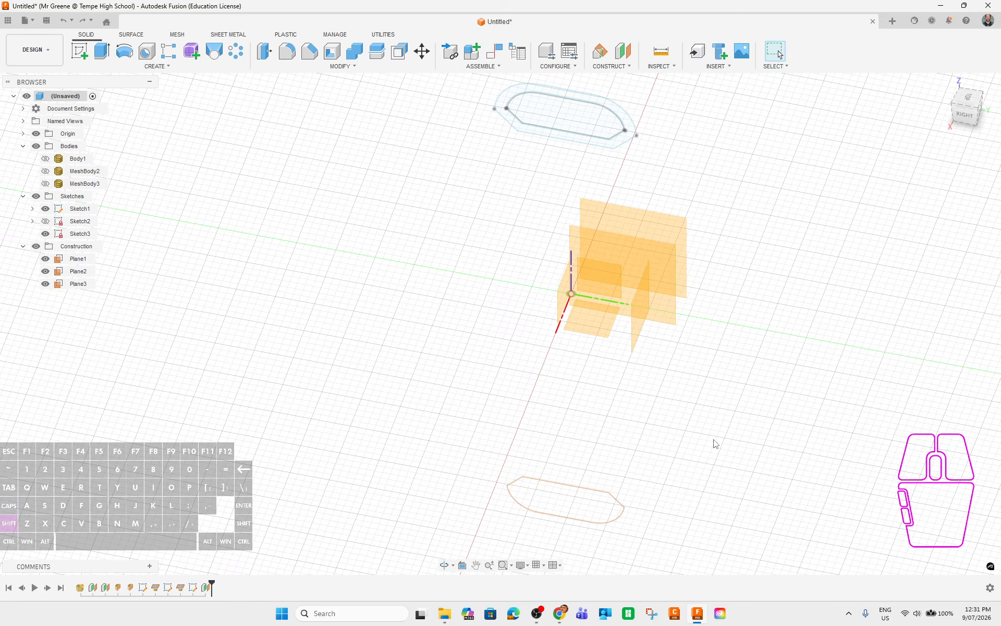
{"action": "middle_click_drag", "start_coordinate": [713, 439], "coordinate": [558, 299], "text": "shift"}
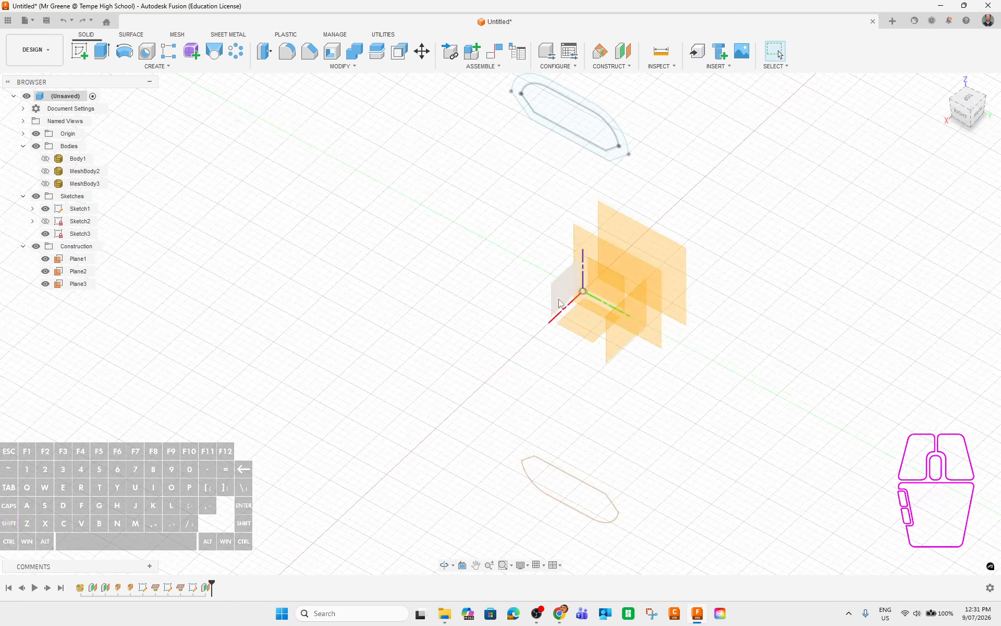
Select Plane3 rather than the XZ origin plane and create Sketch4 on it.
{"action": "left_click", "coordinate": [561, 301]}
{"action": "left_click", "coordinate": [643, 335]}
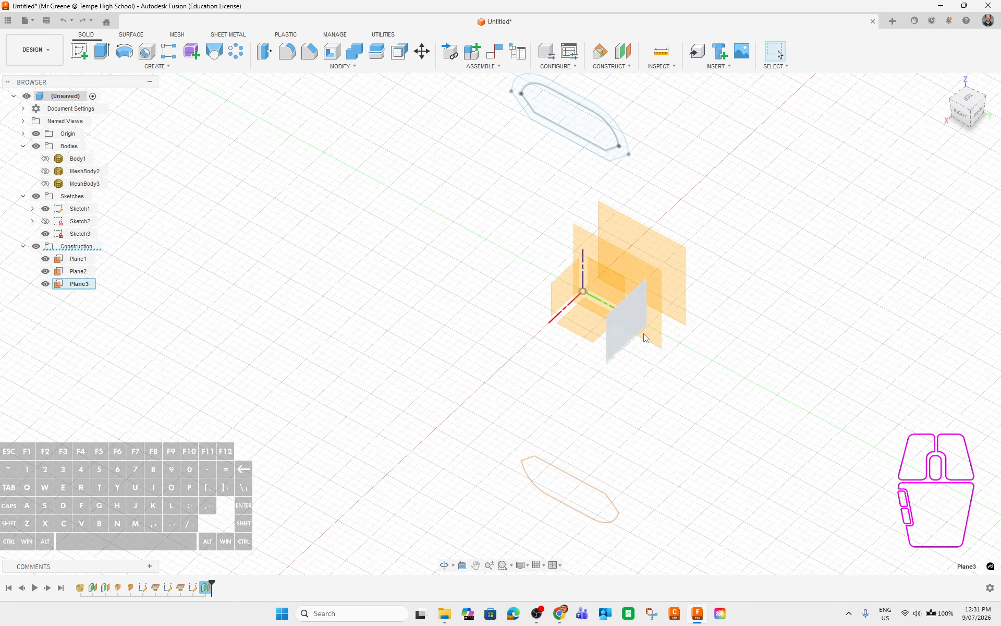
{"action": "left_click", "coordinate": [627, 322]}
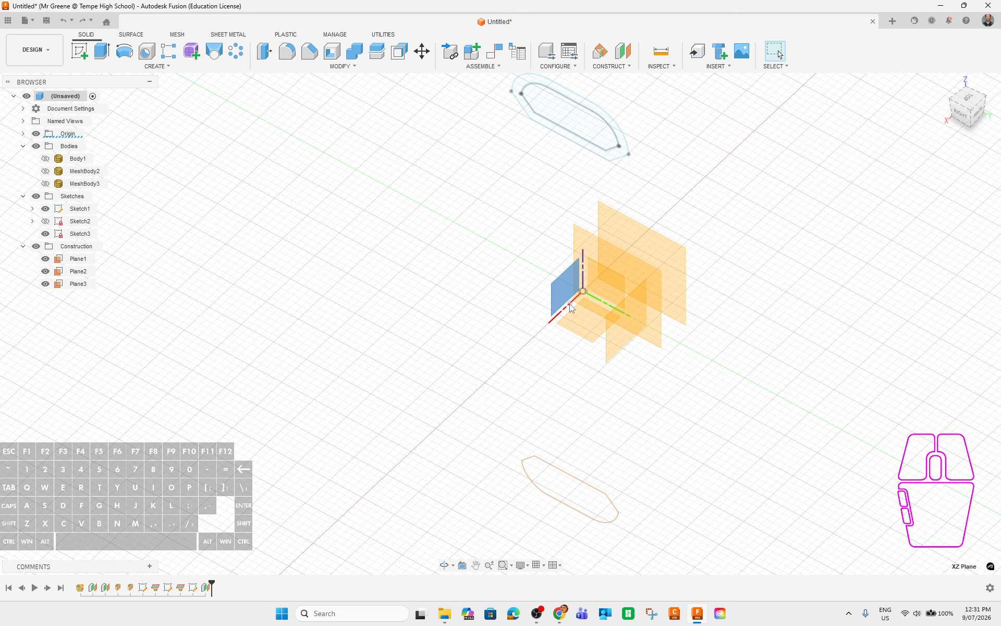
{"action": "left_click", "coordinate": [624, 330]}
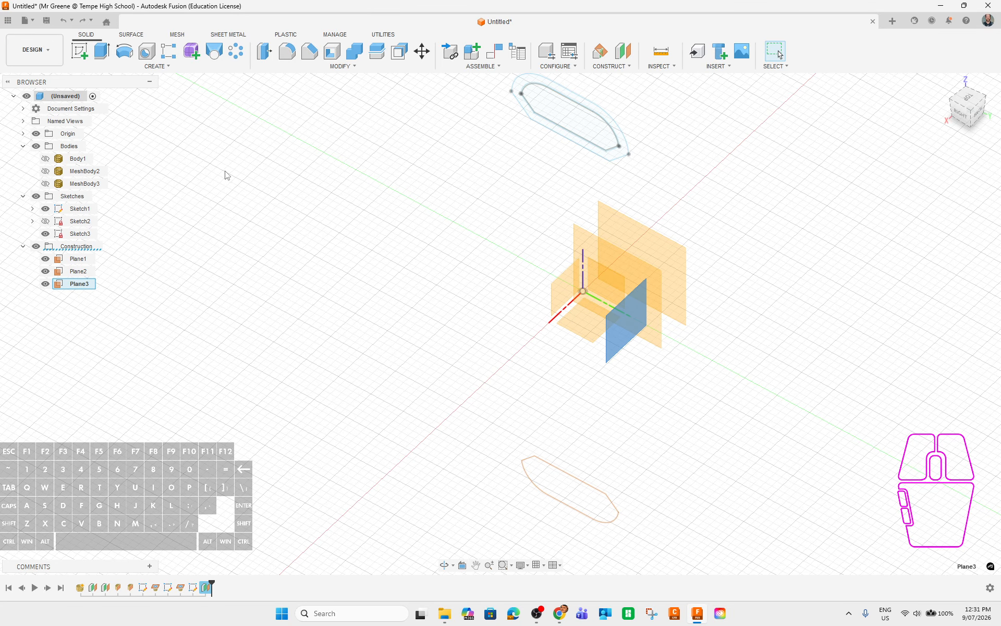
{"action": "left_click", "coordinate": [81, 52]}
{"action": "left_click", "coordinate": [156, 66]}
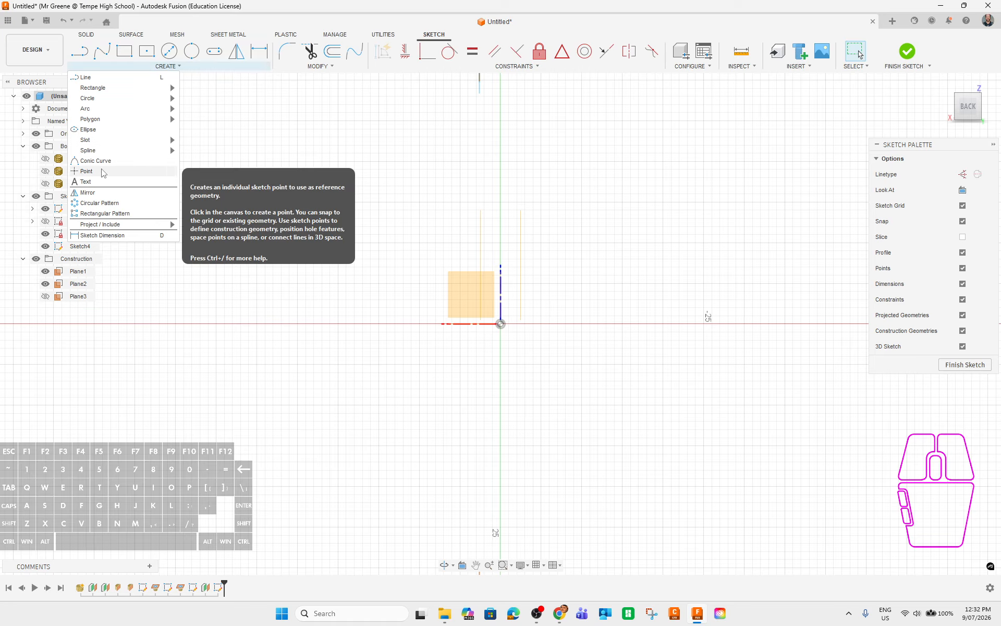
{"action": "left_click", "coordinate": [134, 171]}
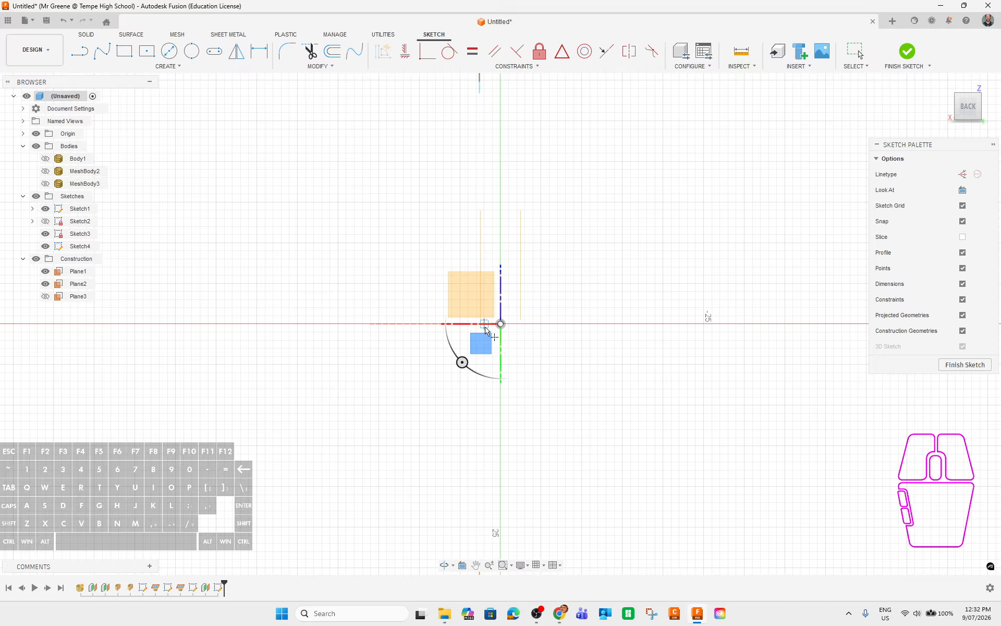
{"action": "scroll", "coordinate": [484, 327], "scroll_direction": "down", "scroll_amount": 6}
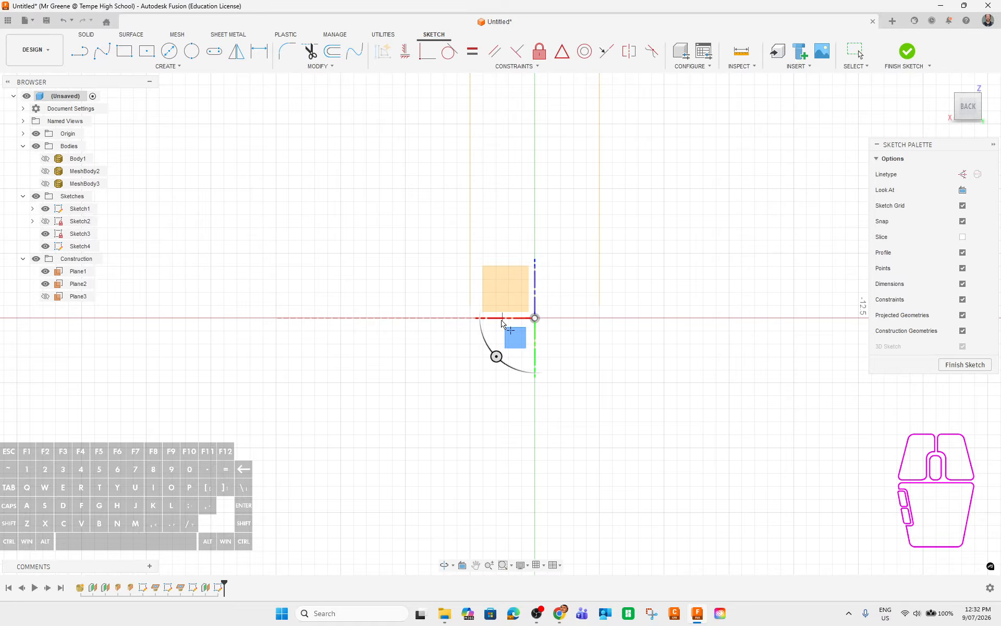
{"action": "left_click", "coordinate": [856, 52]}
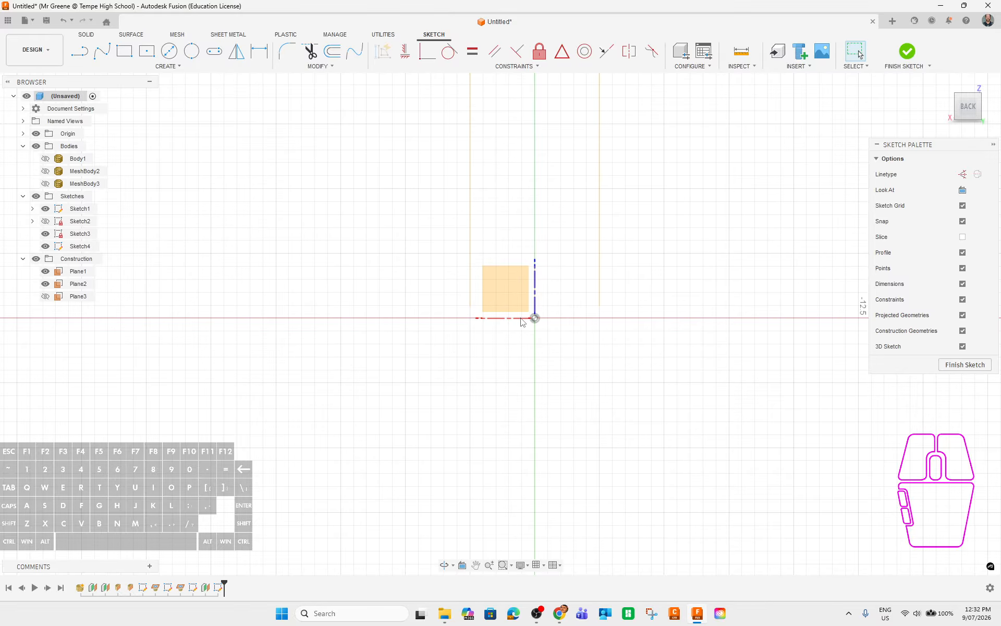
{"action": "left_click", "coordinate": [475, 318]}
{"action": "middle_click_drag", "start_coordinate": [469, 322], "coordinate": [472, 364], "text": "shift"}
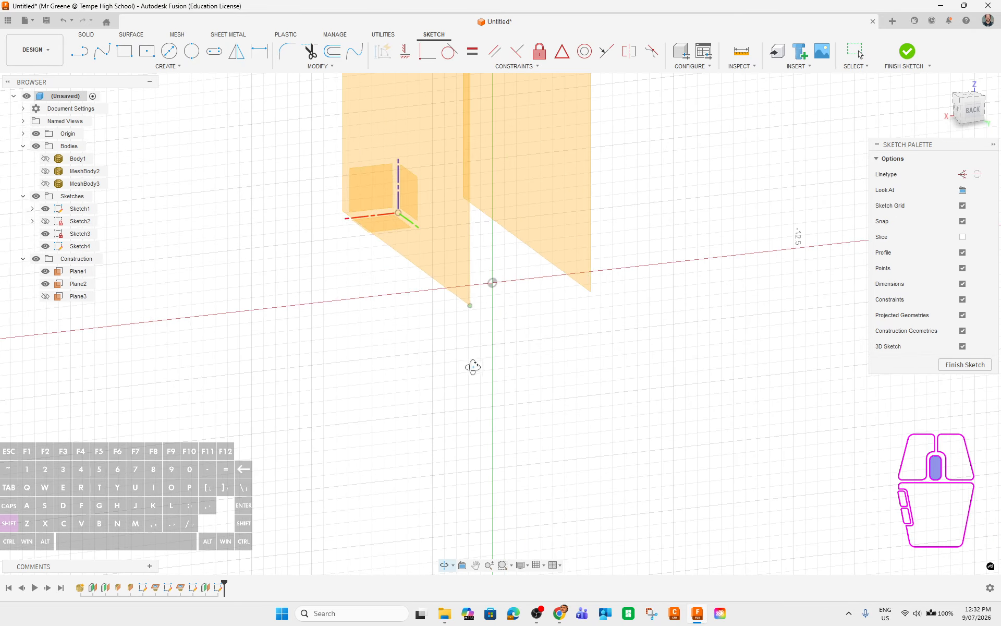
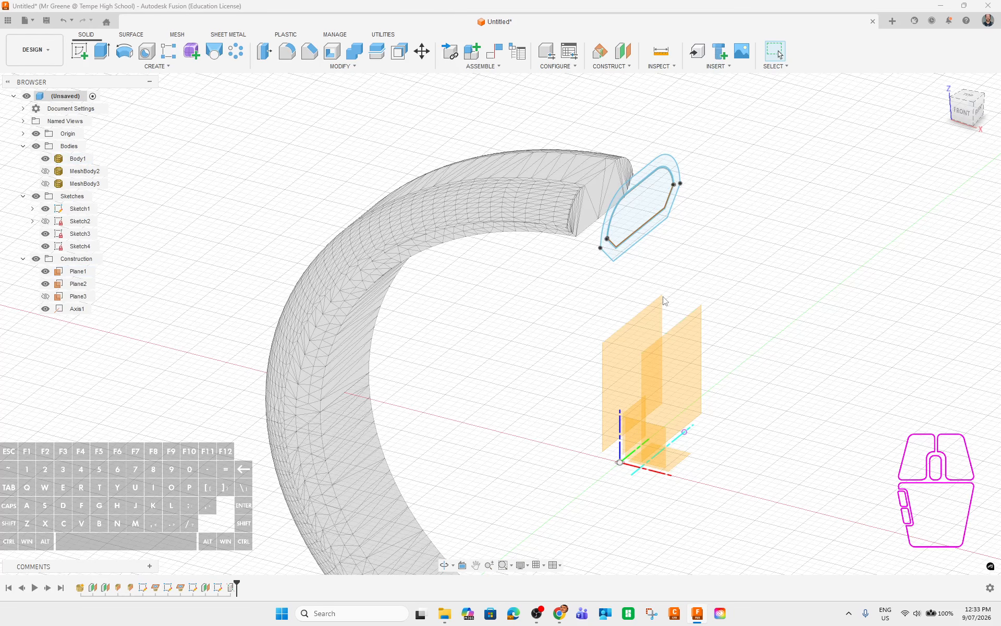
Show MeshBody2, hide Body1, and frame the mesh band's open end with its profile sketch.
{"action": "middle_click_drag", "start_coordinate": [430, 296], "coordinate": [75, 176], "text": "shift"}
{"action": "left_click", "coordinate": [45, 171]}
{"action": "left_click", "coordinate": [45, 159]}
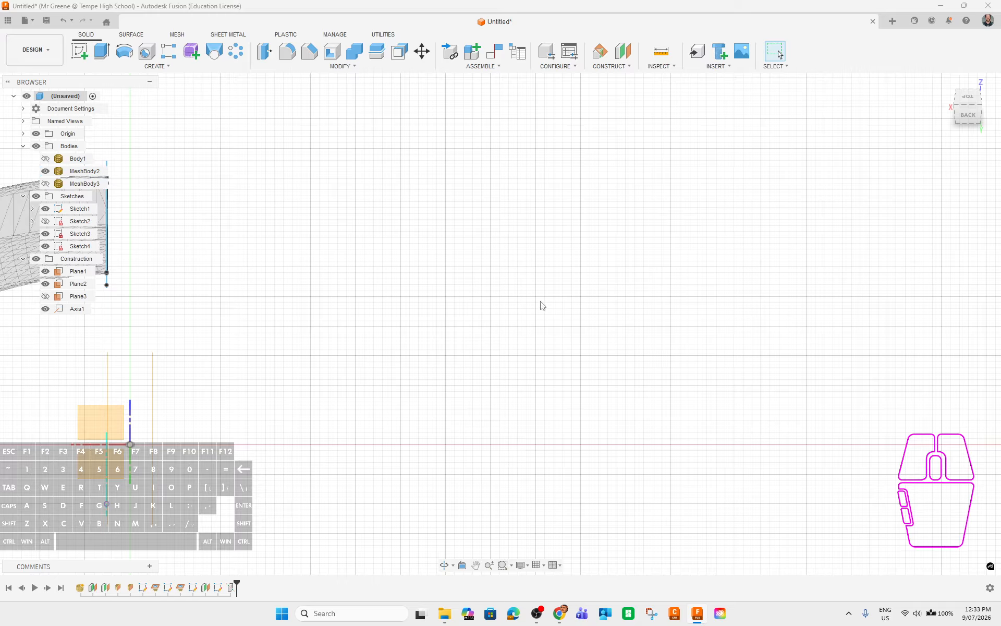
{"action": "middle_click_drag", "start_coordinate": [541, 304], "coordinate": [561, 323], "text": "shift"}
{"action": "mouse_move", "coordinate": [467, 271]}
{"action": "middle_mouse_down"}
{"action": "mouse_move", "coordinate": [520, 227]}
{"action": "mouse_move", "coordinate": [523, 137]}
{"action": "middle_mouse_up"}
Start a revolve of the end profile using Axis1 as the axis.
{"action": "left_click", "coordinate": [418, 135]}
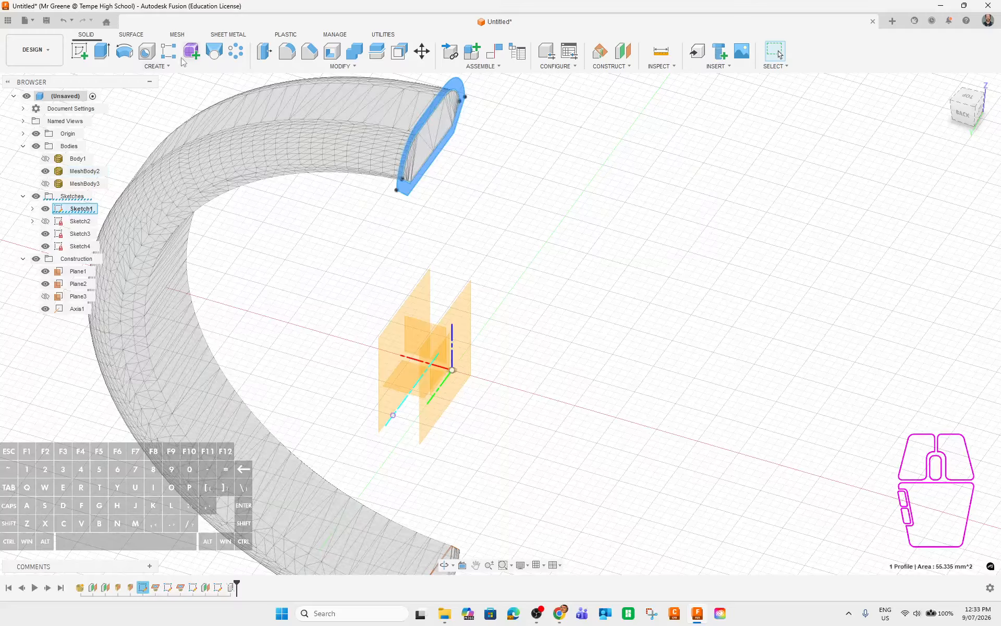
{"action": "left_click", "coordinate": [125, 52]}
{"action": "middle_click_drag", "start_coordinate": [677, 429], "coordinate": [714, 397]}
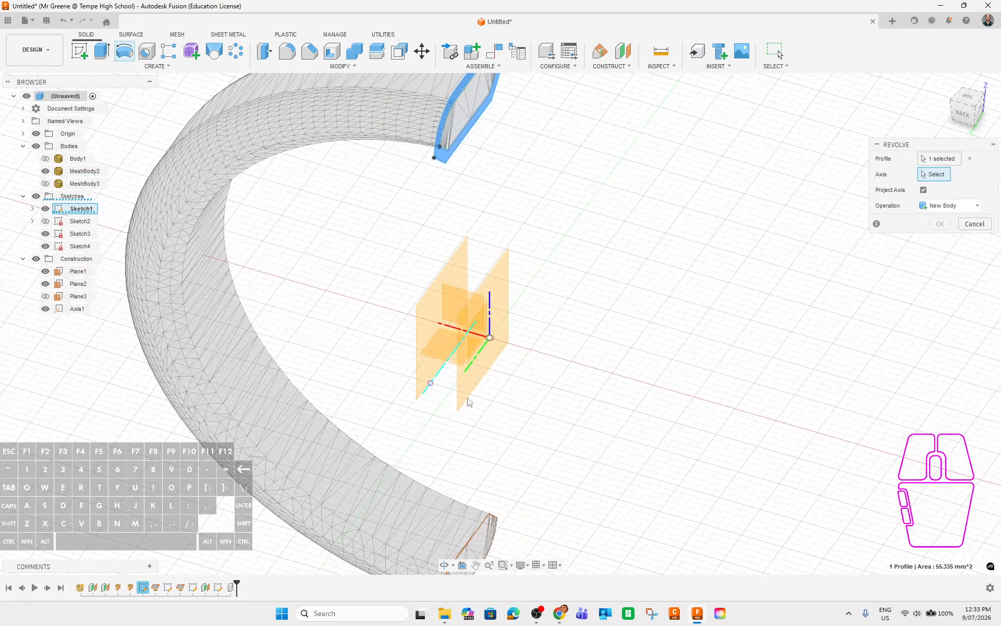
{"action": "left_click", "coordinate": [441, 371]}
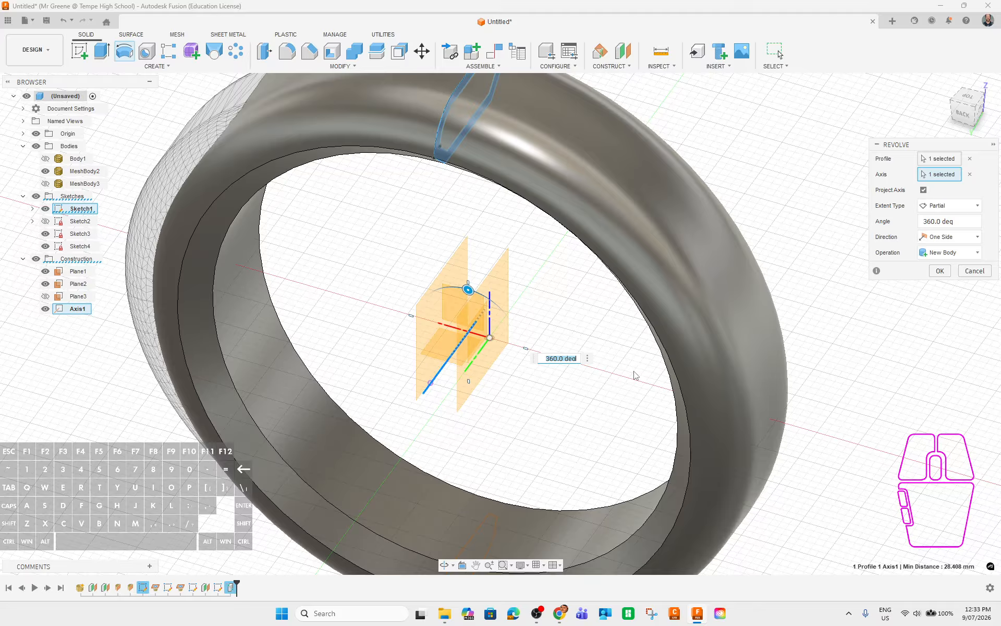
{"action": "middle_click_drag", "start_coordinate": [635, 375], "coordinate": [604, 398], "text": "shift"}
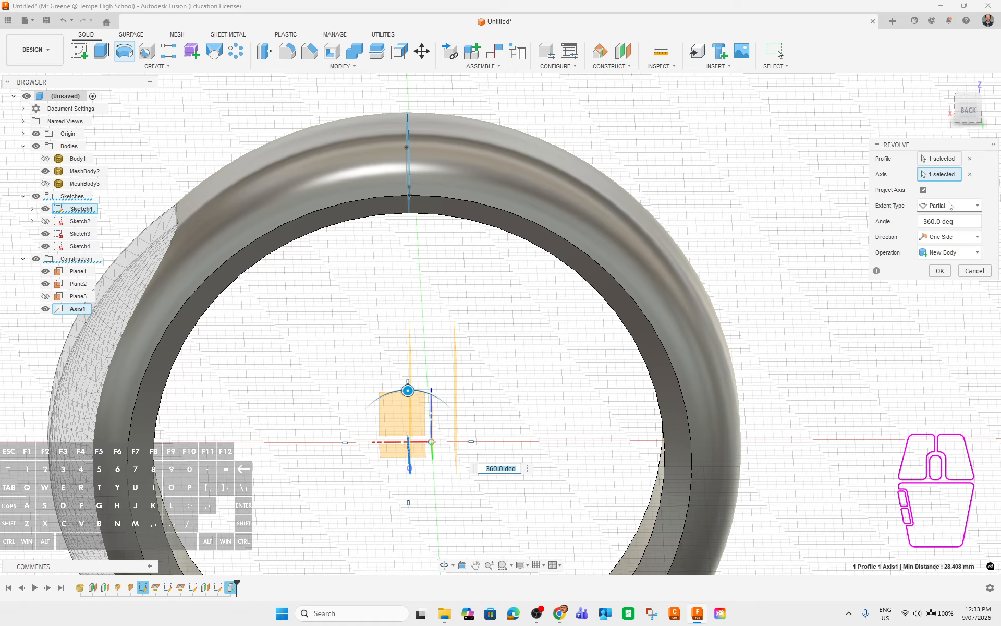
Enter 5 in the revolve angle field.
{"action": "left_click", "coordinate": [936, 221]}
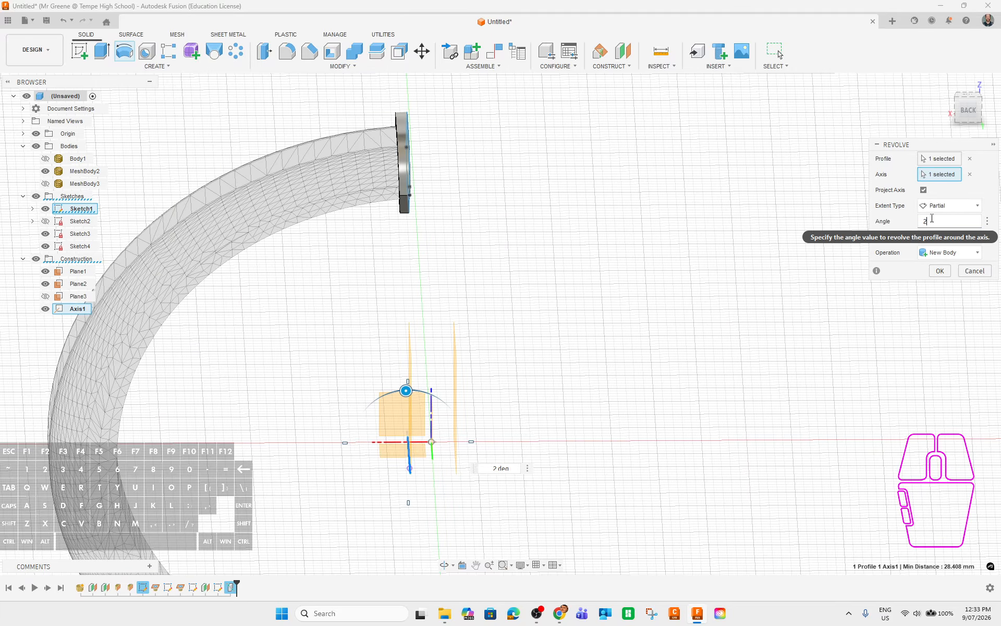
{"action": "middle_click_drag", "start_coordinate": [555, 237], "coordinate": [785, 242], "text": "shift"}
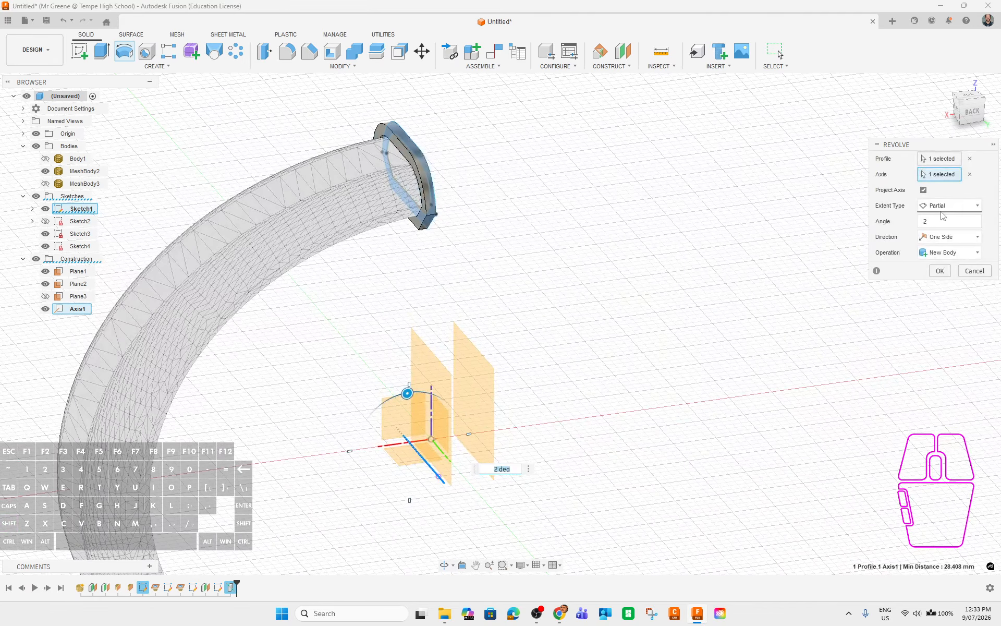
{"action": "left_click", "coordinate": [932, 222]}
{"action": "type", "text": "5"}
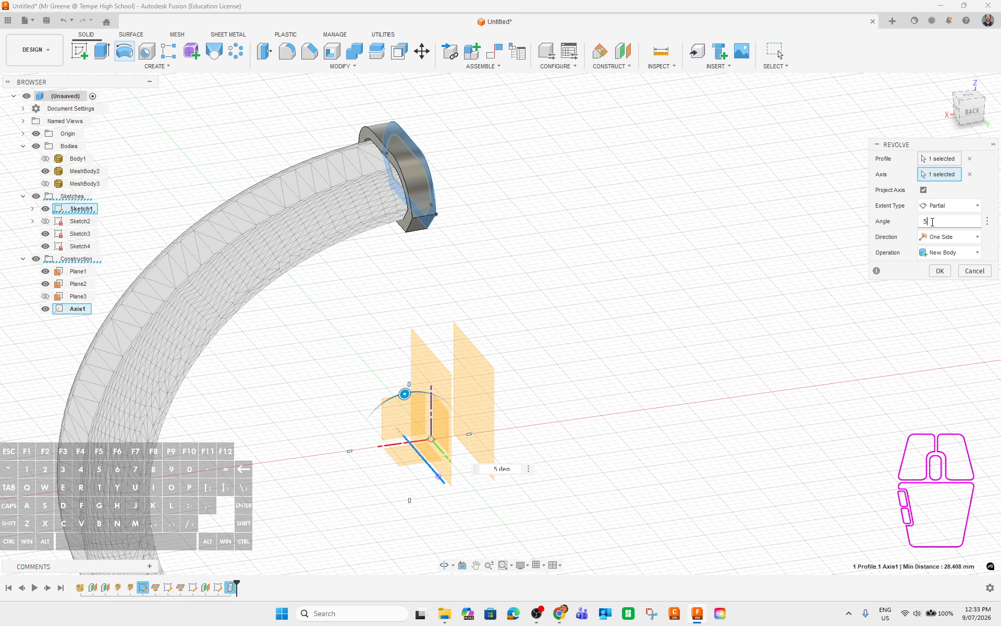
Inspect the revolved slice from several angles and set the partial angle to 10°.
{"action": "middle_click_drag", "start_coordinate": [727, 329], "coordinate": [530, 219], "text": "shift"}
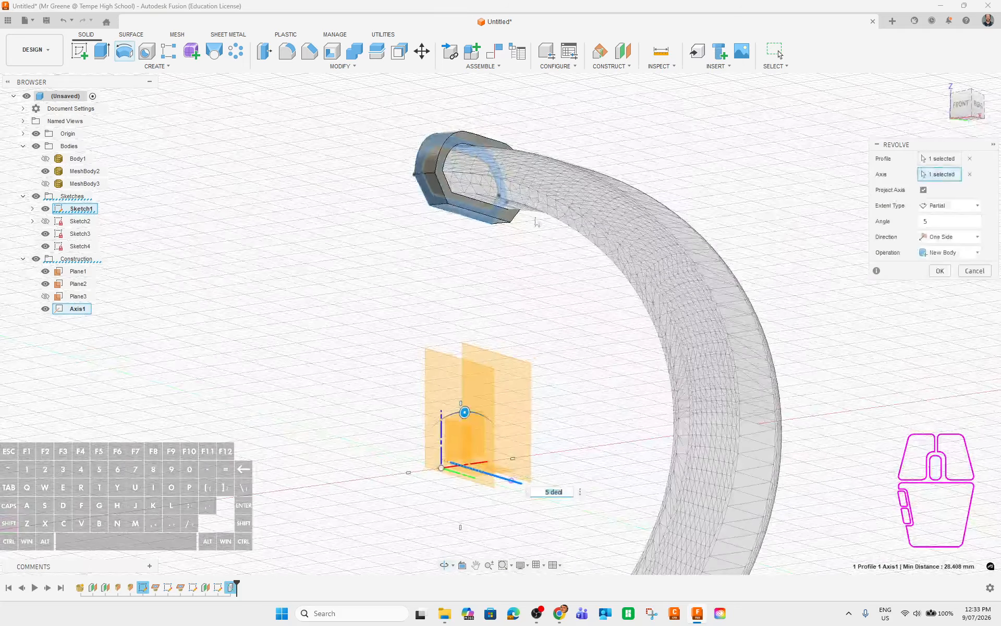
{"action": "scroll", "coordinate": [465, 196], "scroll_direction": "up", "scroll_amount": 5}
{"action": "middle_click_drag", "start_coordinate": [466, 196], "coordinate": [337, 266], "text": "shift"}
{"action": "scroll", "coordinate": [365, 270], "scroll_direction": "down", "scroll_amount": 3}
{"action": "middle_click_drag", "start_coordinate": [685, 322], "coordinate": [596, 306], "text": "shift"}
{"action": "scroll", "coordinate": [543, 287], "scroll_direction": "down", "scroll_amount": 3}
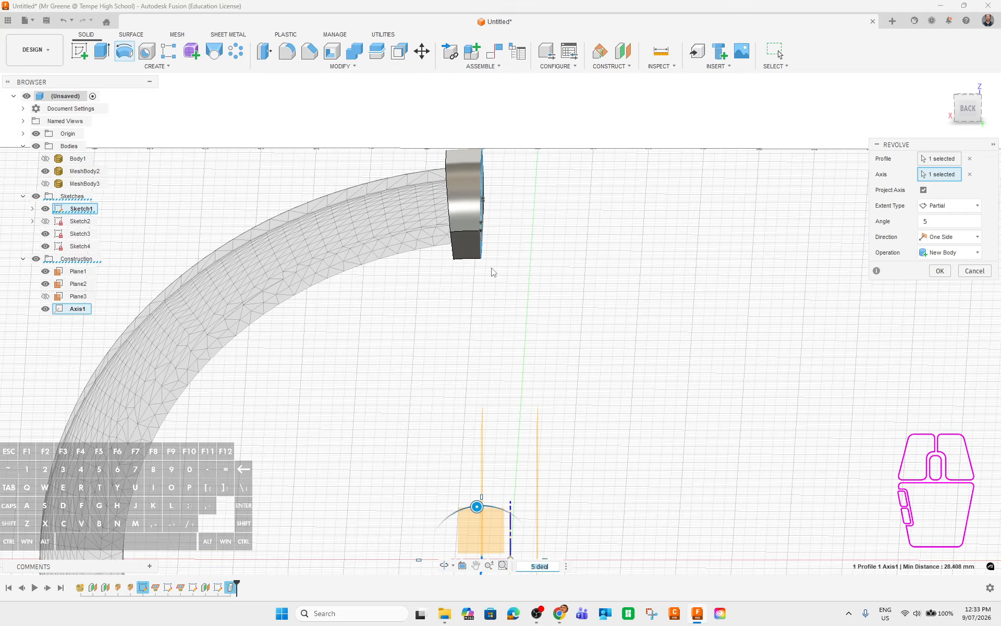
{"action": "middle_click_drag", "start_coordinate": [493, 271], "coordinate": [459, 270], "text": "shift"}
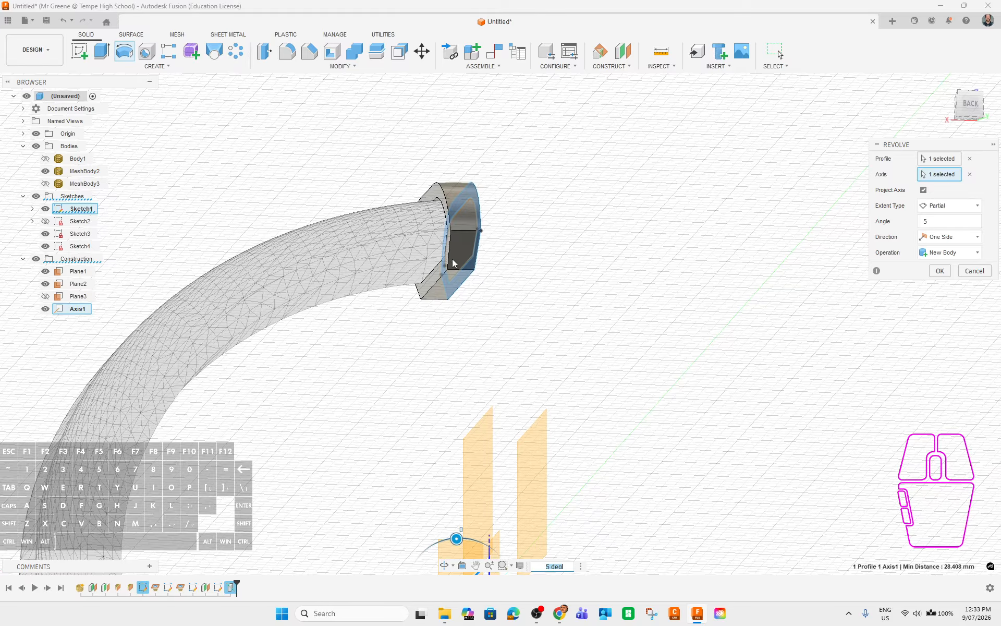
{"action": "middle_click_drag", "start_coordinate": [500, 278], "coordinate": [320, 298], "text": "shift"}
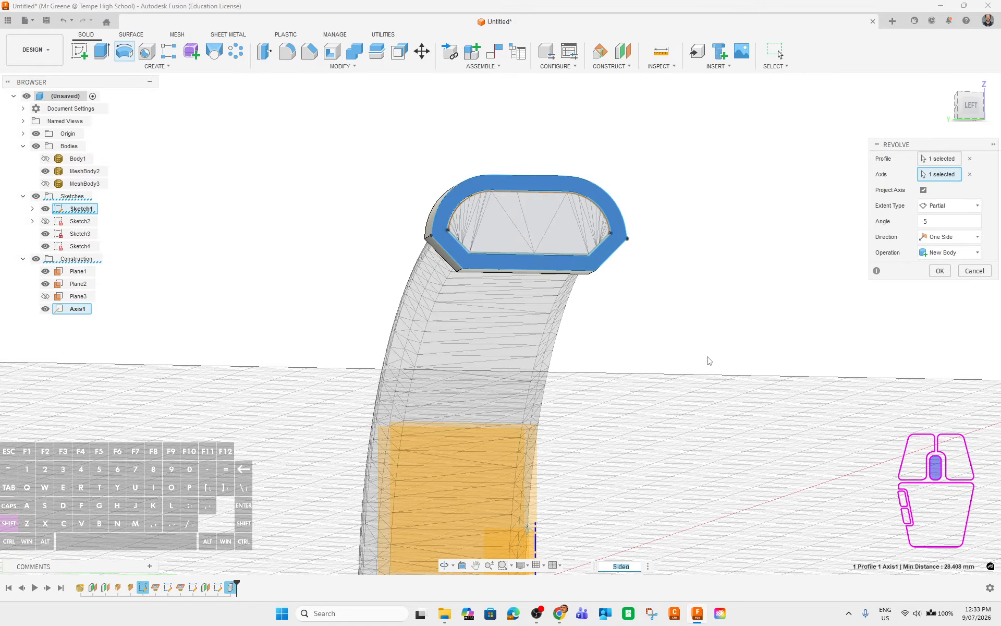
{"action": "middle_click_drag", "start_coordinate": [710, 361], "coordinate": [746, 292], "text": "shift"}
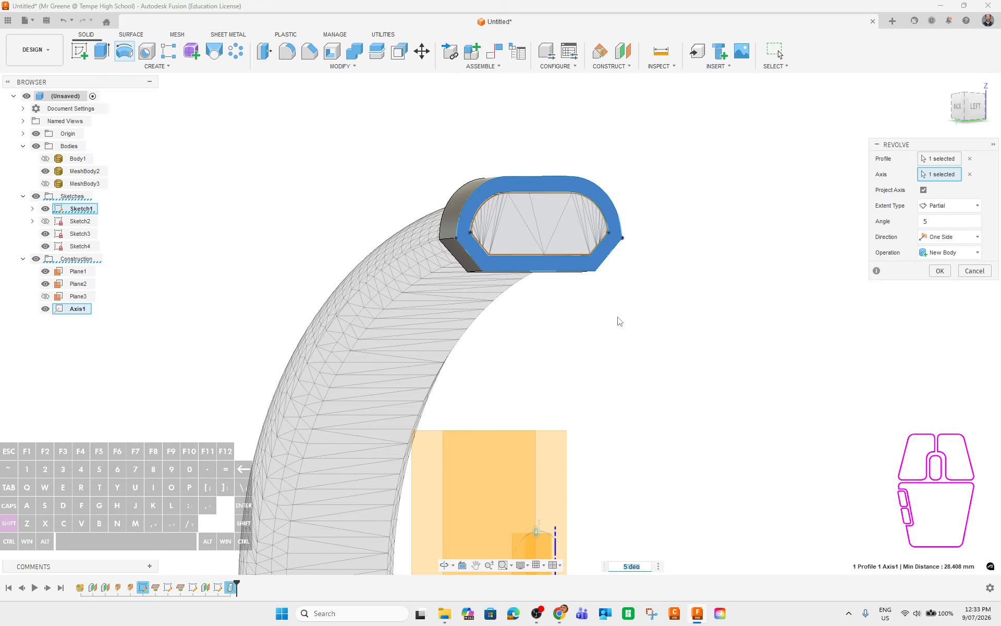
{"action": "middle_click_drag", "start_coordinate": [620, 320], "coordinate": [701, 349], "text": "shift"}
{"action": "left_click", "coordinate": [928, 222]}
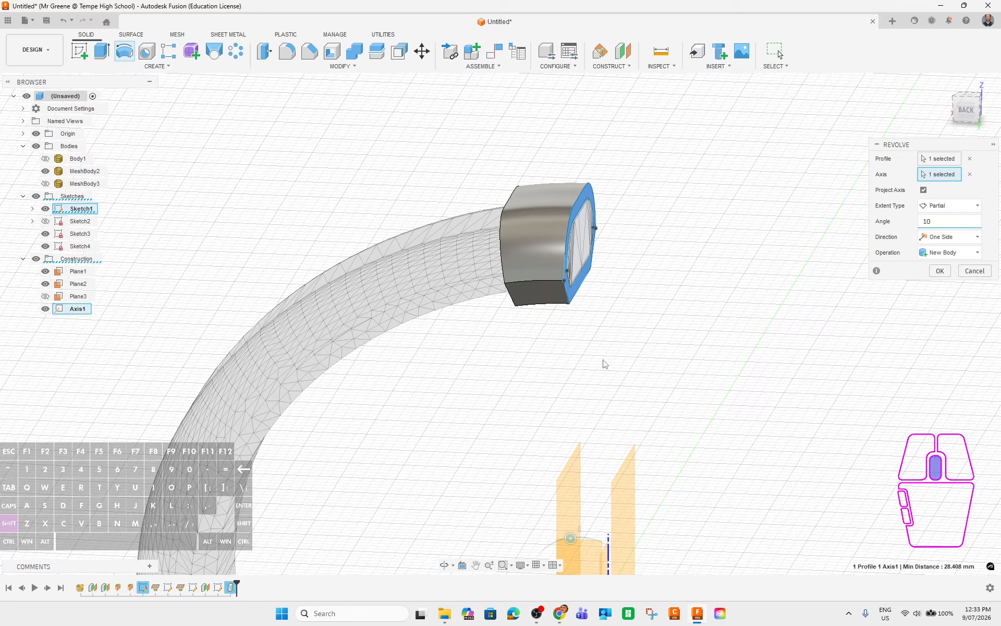
{"action": "middle_click_drag", "start_coordinate": [603, 362], "coordinate": [887, 292], "text": "shift"}
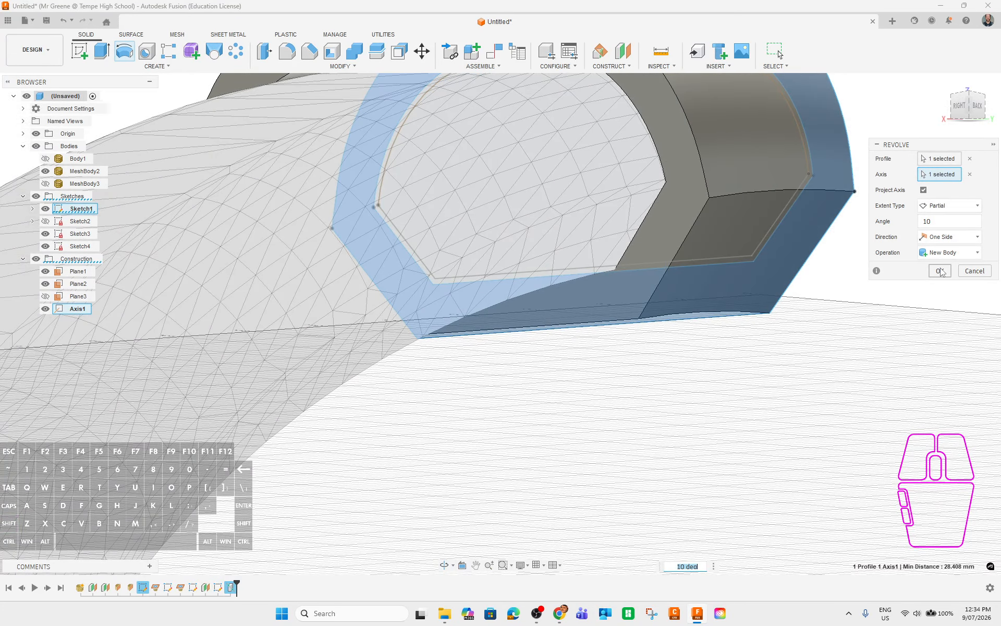
Commit the 10° revolve, adding solid Body1 (1) at the mesh band's end.
{"action": "left_click", "coordinate": [940, 270]}
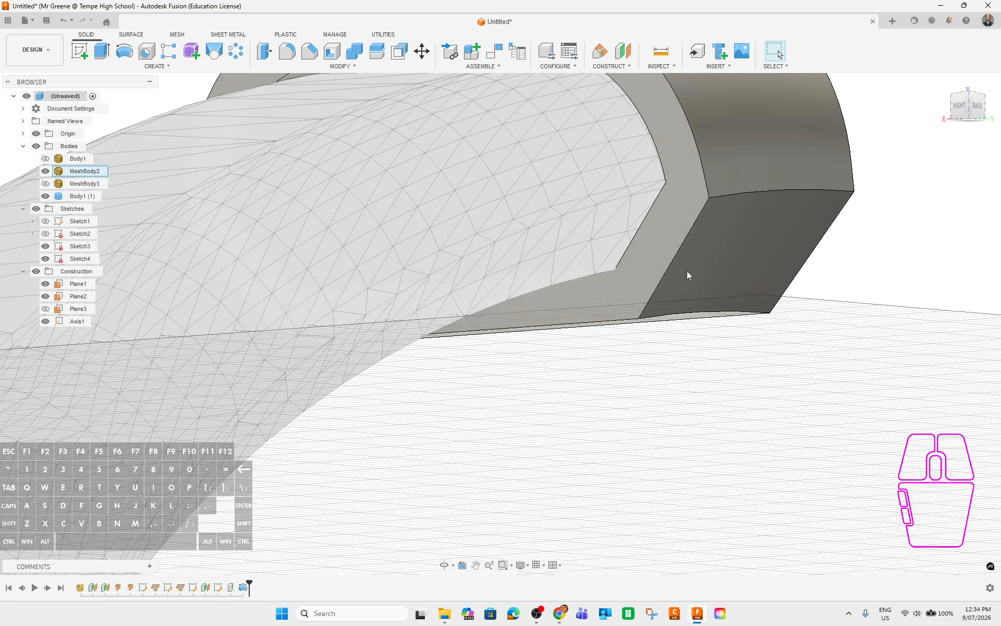
{"action": "middle_click_drag", "start_coordinate": [823, 361], "coordinate": [771, 382]}
{"action": "scroll", "coordinate": [704, 385], "scroll_direction": "up", "scroll_amount": 3}
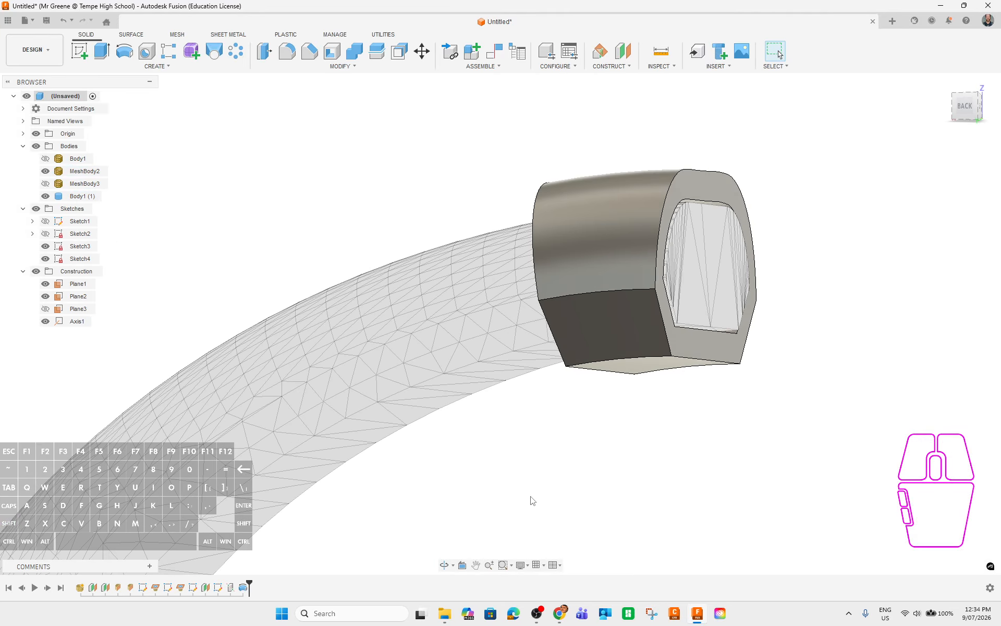
Review Sketch4, Sketch3, Sketch2 and Sketch1, then select the Revolve feature in the timeline.
{"action": "left_click", "coordinate": [219, 588]}
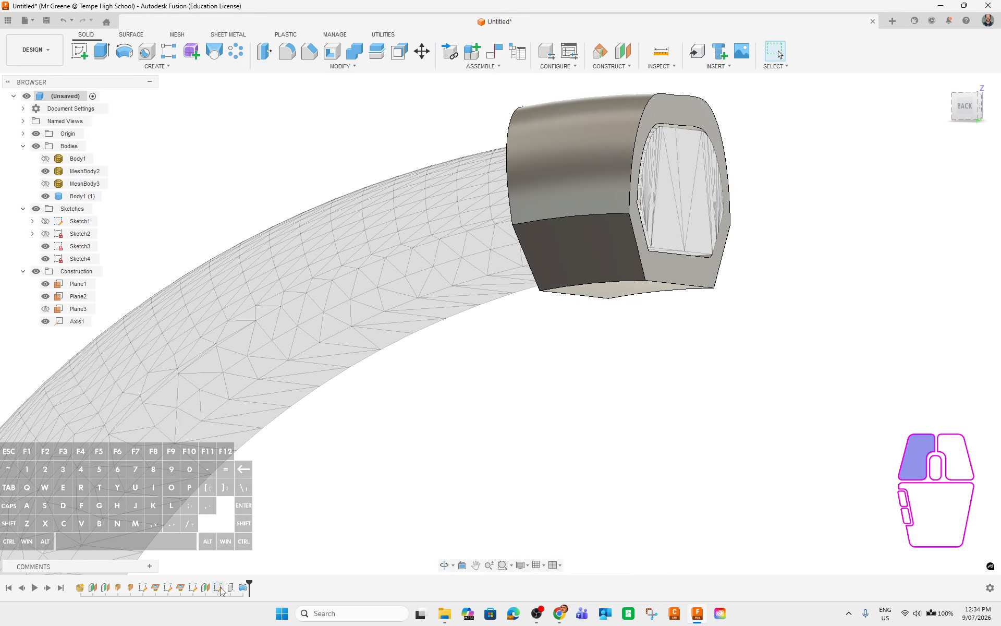
{"action": "left_click", "coordinate": [193, 588]}
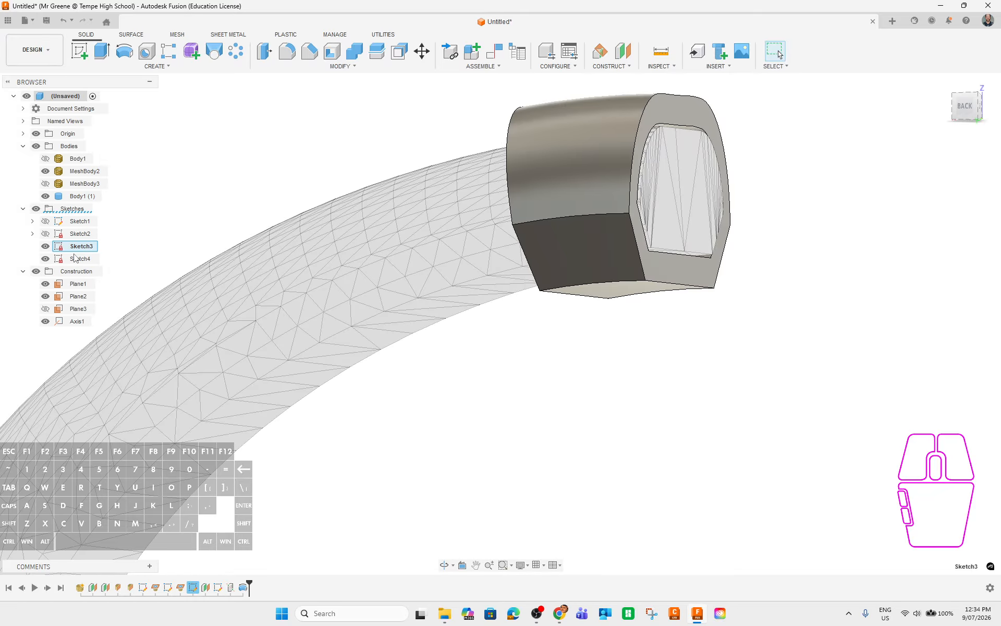
{"action": "left_click", "coordinate": [75, 258]}
{"action": "left_click", "coordinate": [79, 233]}
{"action": "left_click", "coordinate": [79, 222]}
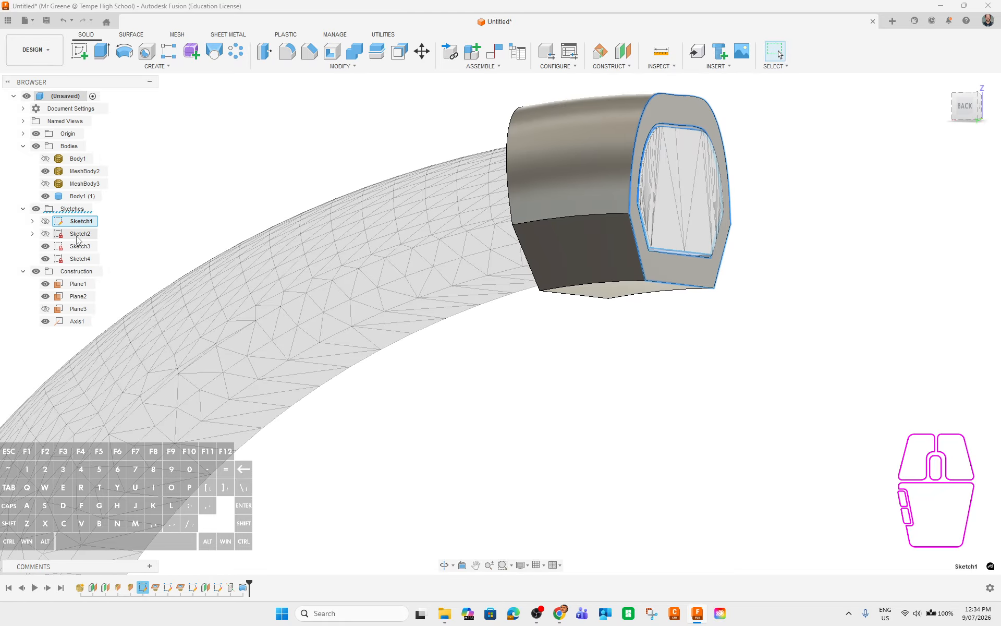
{"action": "left_click", "coordinate": [78, 236]}
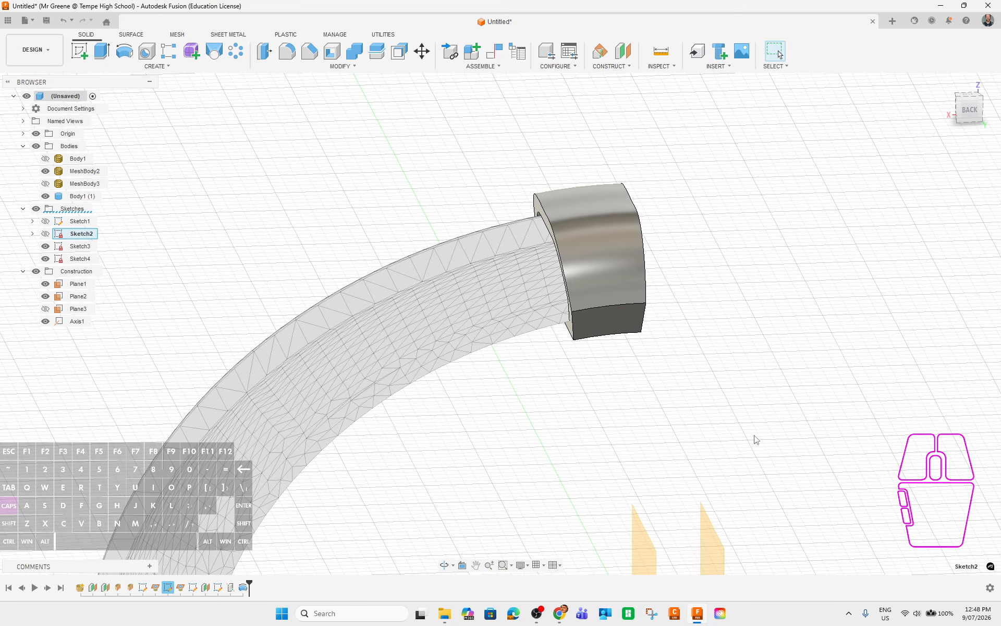
{"action": "mouse_move", "coordinate": [753, 438]}
{"action": "middle_mouse_down"}
{"action": "mouse_move", "coordinate": [711, 349]}
{"action": "mouse_move", "coordinate": [744, 430]}
{"action": "mouse_move", "coordinate": [777, 413]}
{"action": "middle_mouse_up"}
{"action": "scroll", "coordinate": [626, 484], "scroll_direction": "up", "scroll_amount": 3}
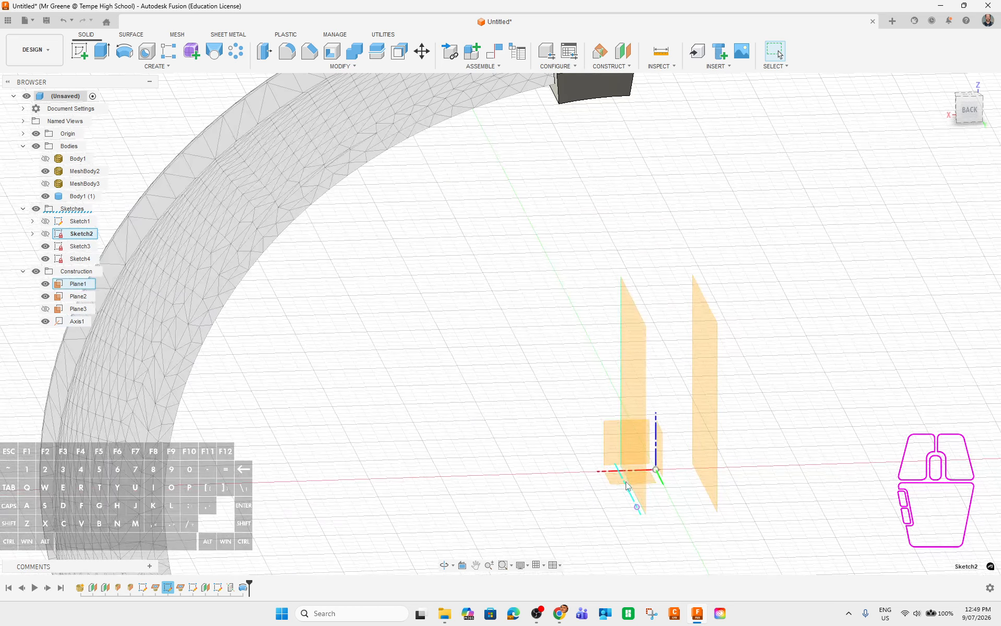
{"action": "left_click", "coordinate": [244, 587]}
Reopen the Revolve feature for editing and re-pick Axis1 as its axis.
{"action": "right_click", "coordinate": [243, 587]}
{"action": "left_click", "coordinate": [318, 479]}
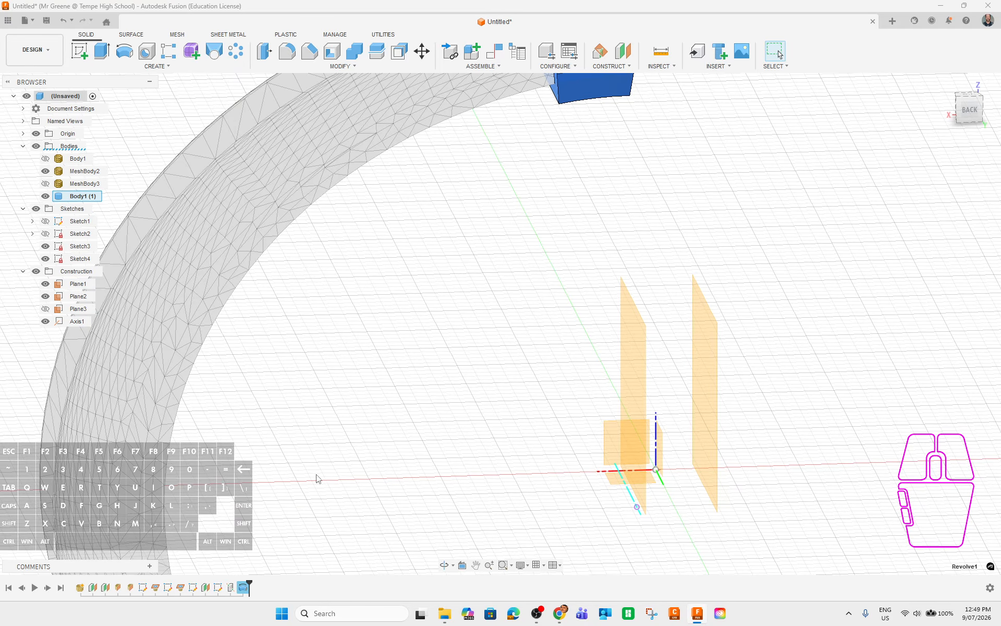
{"action": "middle_click_drag", "start_coordinate": [640, 232], "coordinate": [603, 282]}
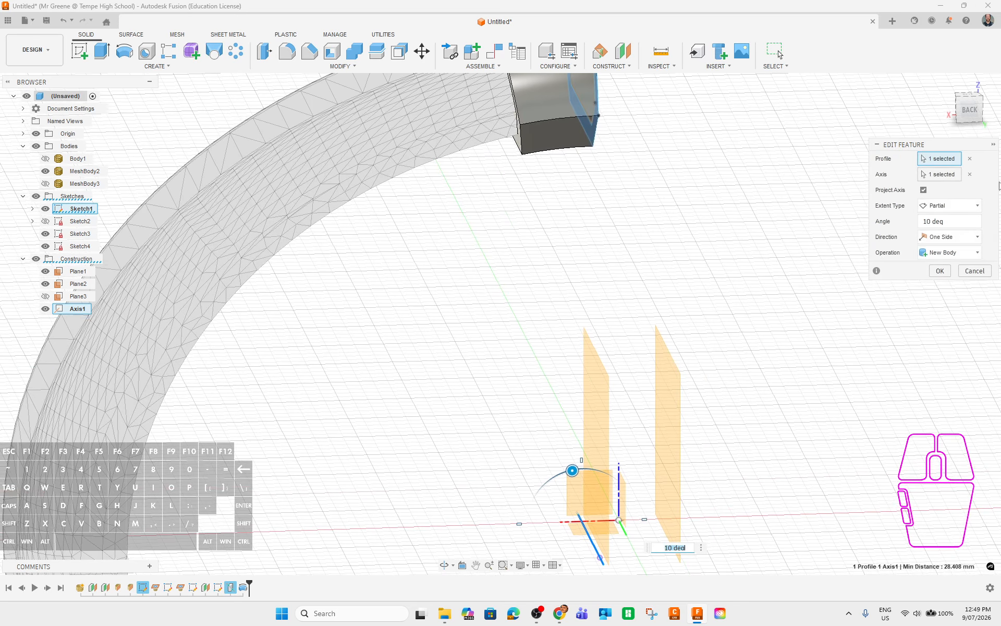
{"action": "left_click", "coordinate": [969, 174]}
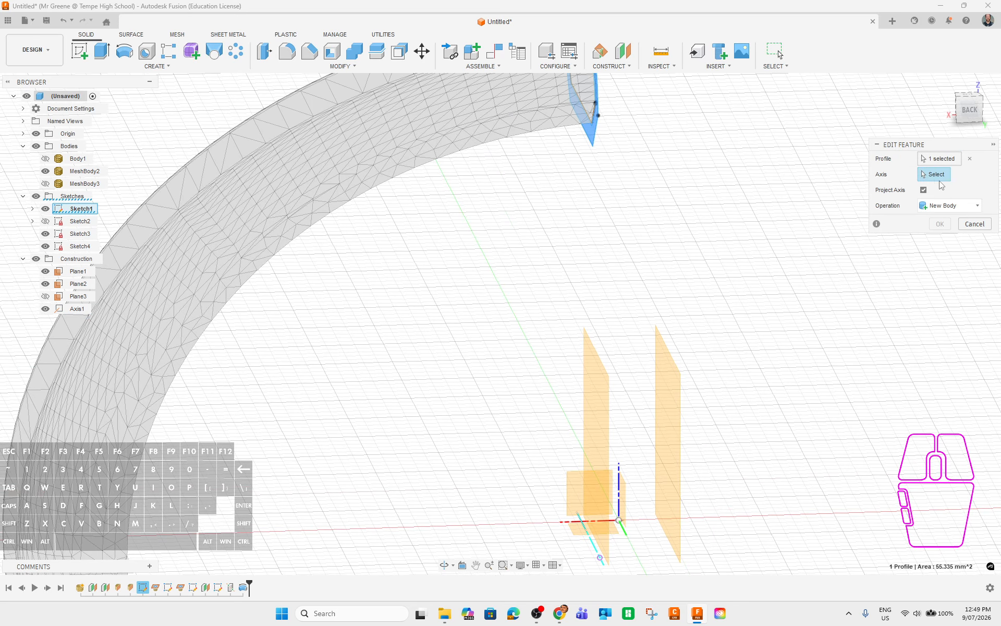
{"action": "left_click", "coordinate": [626, 537]}
{"action": "middle_click_drag", "start_coordinate": [598, 280], "coordinate": [615, 294], "text": "shift"}
{"action": "mouse_move", "coordinate": [585, 354]}
{"action": "middle_mouse_down", "text": "shift"}
{"action": "mouse_move", "coordinate": [592, 330]}
{"action": "mouse_move", "coordinate": [567, 349]}
{"action": "middle_mouse_up", "text": "shift"}
{"action": "scroll", "coordinate": [592, 331], "scroll_direction": "up", "scroll_amount": 6}
{"action": "scroll", "coordinate": [699, 424], "scroll_direction": "down", "scroll_amount": 8}
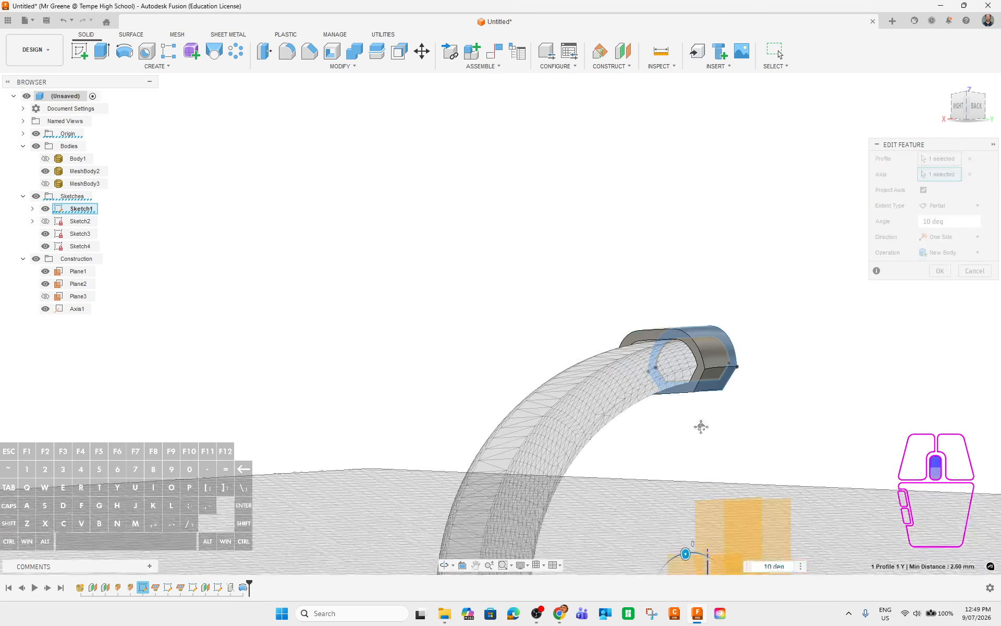
Reselect the axis line once more and commit the edited 10° revolve.
{"action": "left_click", "coordinate": [969, 174]}
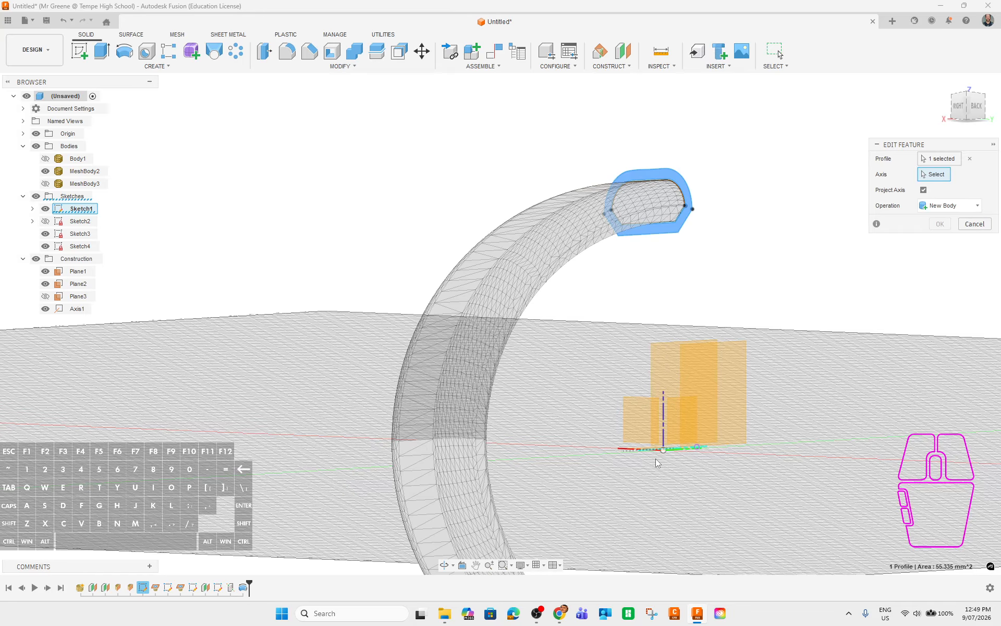
{"action": "middle_click_drag", "start_coordinate": [663, 455], "coordinate": [683, 443], "text": "shift"}
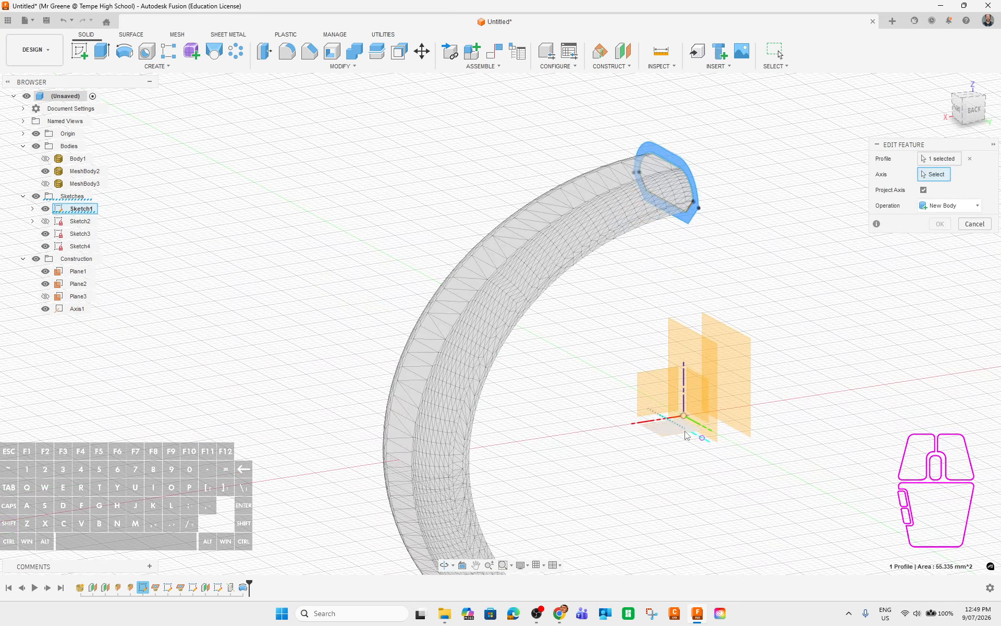
{"action": "left_click", "coordinate": [696, 440]}
{"action": "middle_click_drag", "start_coordinate": [641, 361], "coordinate": [663, 276], "text": "shift"}
{"action": "scroll", "coordinate": [668, 233], "scroll_direction": "up", "scroll_amount": 7}
{"action": "middle_click_drag", "start_coordinate": [676, 218], "coordinate": [660, 341]}
{"action": "left_click", "coordinate": [945, 272]}
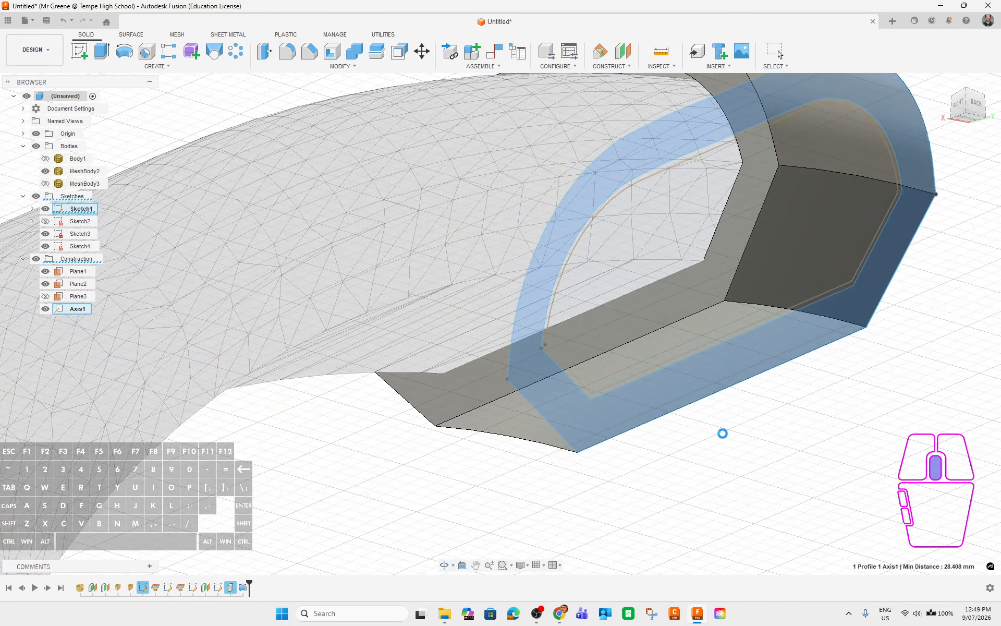
{"action": "mouse_move", "coordinate": [822, 349]}
{"action": "middle_mouse_down", "text": "shift"}
{"action": "mouse_move", "coordinate": [757, 389]}
{"action": "mouse_move", "coordinate": [737, 437]}
{"action": "mouse_move", "coordinate": [760, 449]}
{"action": "mouse_move", "coordinate": [774, 443]}
{"action": "mouse_move", "coordinate": [756, 442]}
{"action": "mouse_move", "coordinate": [770, 327]}
{"action": "middle_mouse_up", "text": "shift"}
{"action": "scroll", "coordinate": [742, 446], "scroll_direction": "down", "scroll_amount": 4}
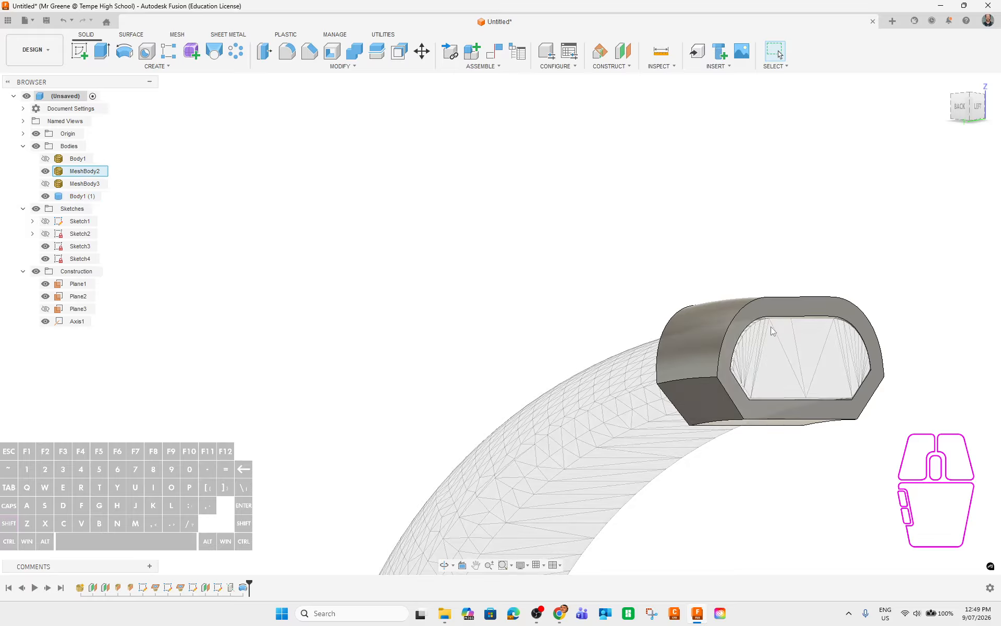
Show Sketch2 and Sketch1 on the solid segment's end and select Sketch1.
{"action": "left_click", "coordinate": [771, 315]}
{"action": "middle_click_drag", "start_coordinate": [717, 470], "coordinate": [766, 464], "text": "shift"}
{"action": "left_click", "coordinate": [807, 309]}
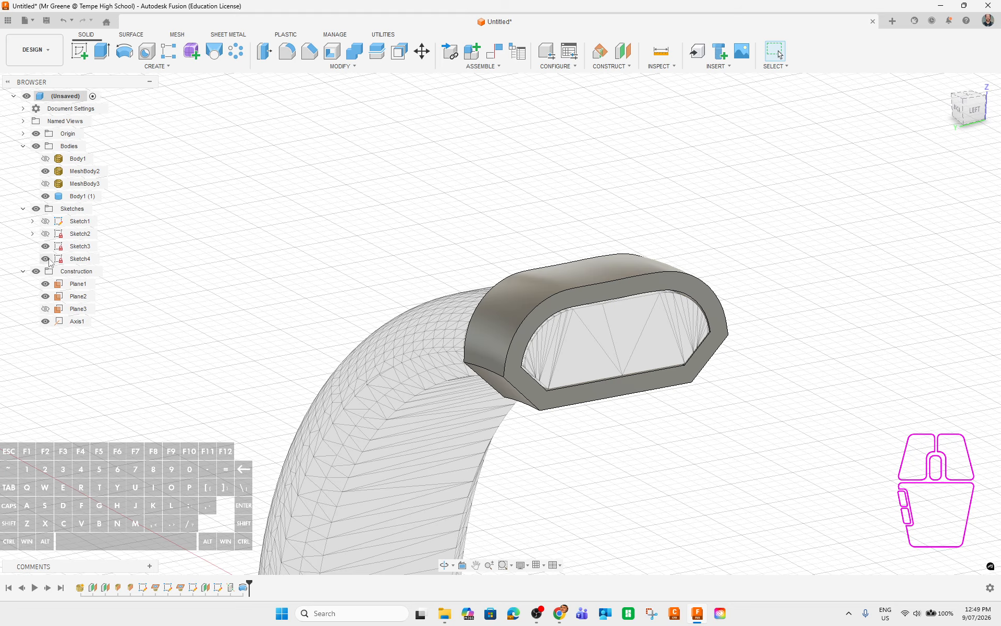
{"action": "left_click", "coordinate": [45, 234]}
{"action": "left_click", "coordinate": [46, 221]}
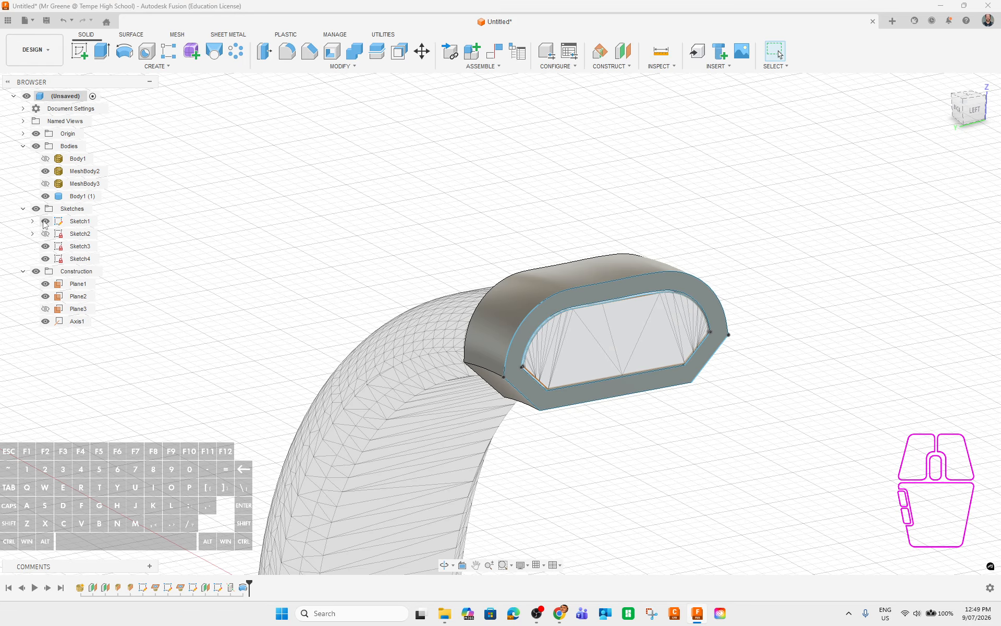
{"action": "left_click", "coordinate": [83, 222]}
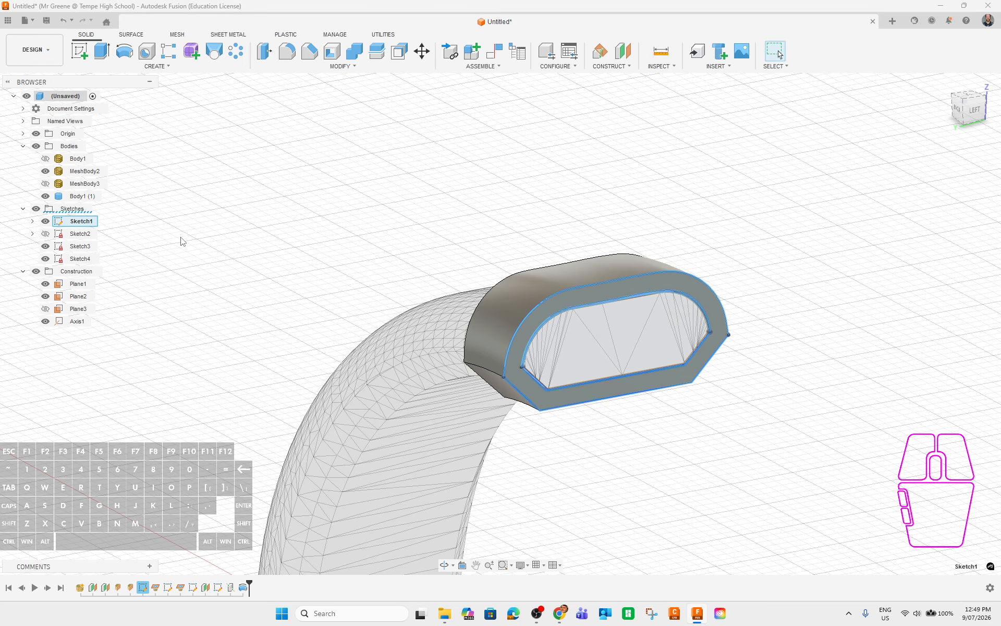
{"action": "left_click", "coordinate": [257, 221]}
{"action": "left_click", "coordinate": [79, 223]}
Clear the selection and start an extrusion of Sketch1's ring profile.
{"action": "middle_click_drag", "start_coordinate": [363, 257], "coordinate": [254, 109], "text": "shift"}
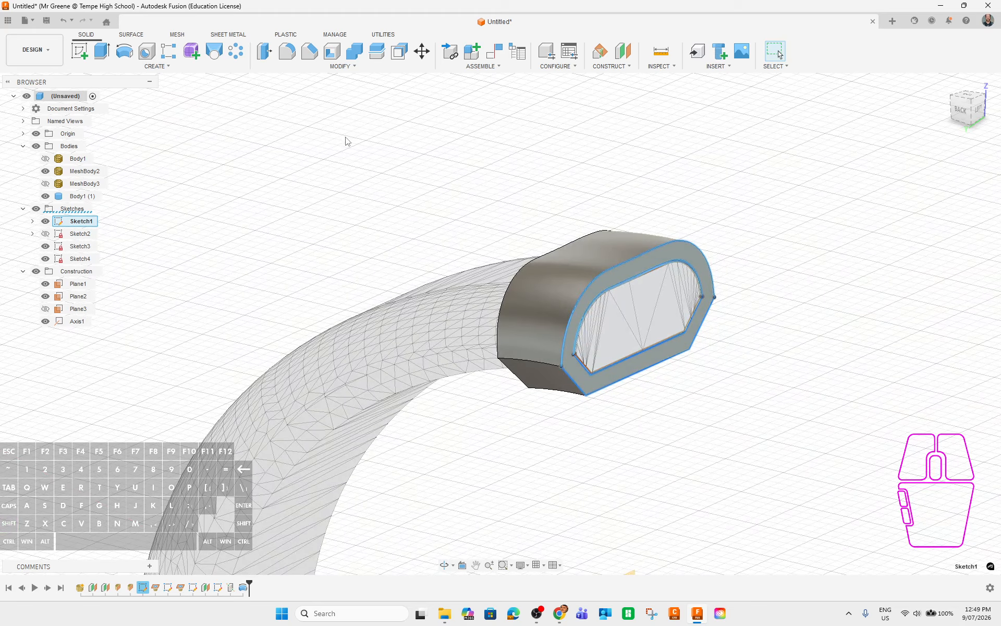
{"action": "left_click", "coordinate": [333, 166]}
{"action": "left_click", "coordinate": [108, 55]}
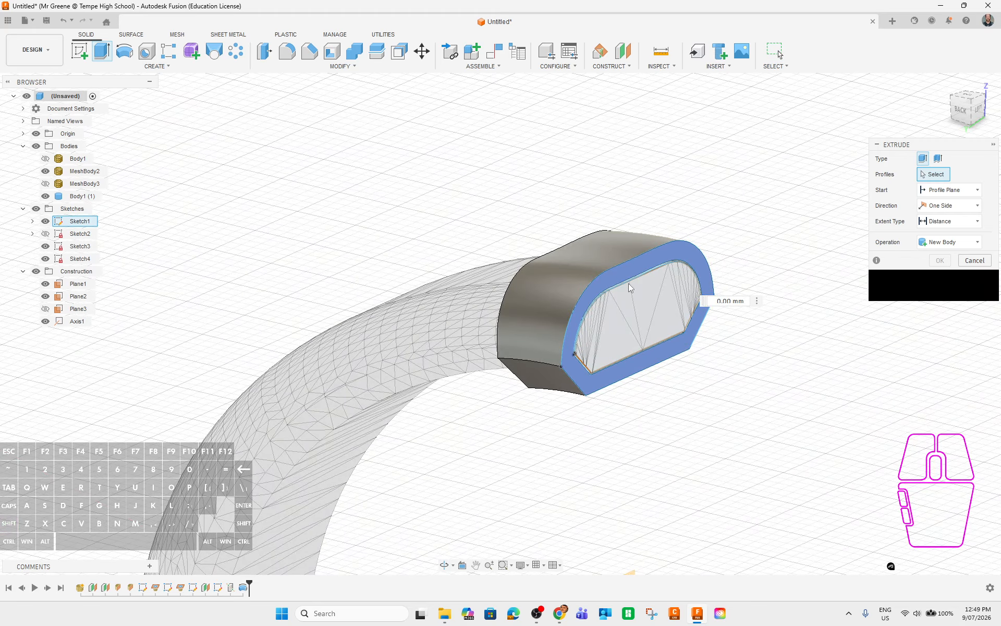
Extrude the ring and inner Sketch1 profiles -2.00 mm as Join, closing the end face.
{"action": "left_click", "coordinate": [646, 313]}
{"action": "middle_click_drag", "start_coordinate": [764, 455], "coordinate": [733, 441], "text": "shift"}
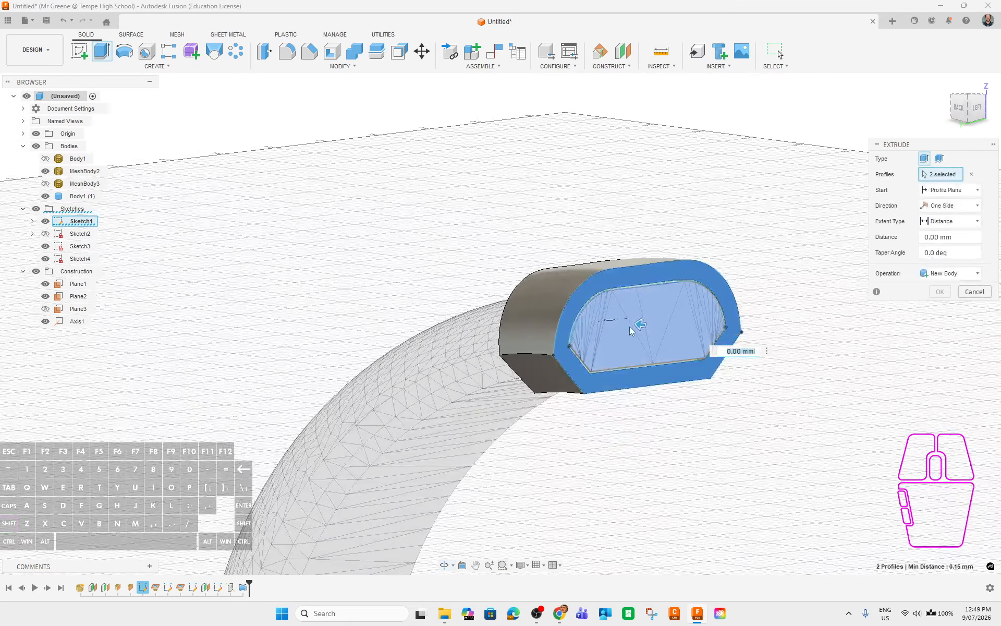
{"action": "left_click_drag", "start_coordinate": [639, 323], "coordinate": [661, 337]}
{"action": "middle_click_drag", "start_coordinate": [664, 384], "coordinate": [641, 354], "text": "shift"}
{"action": "scroll", "coordinate": [608, 308], "scroll_direction": "up", "scroll_amount": 5}
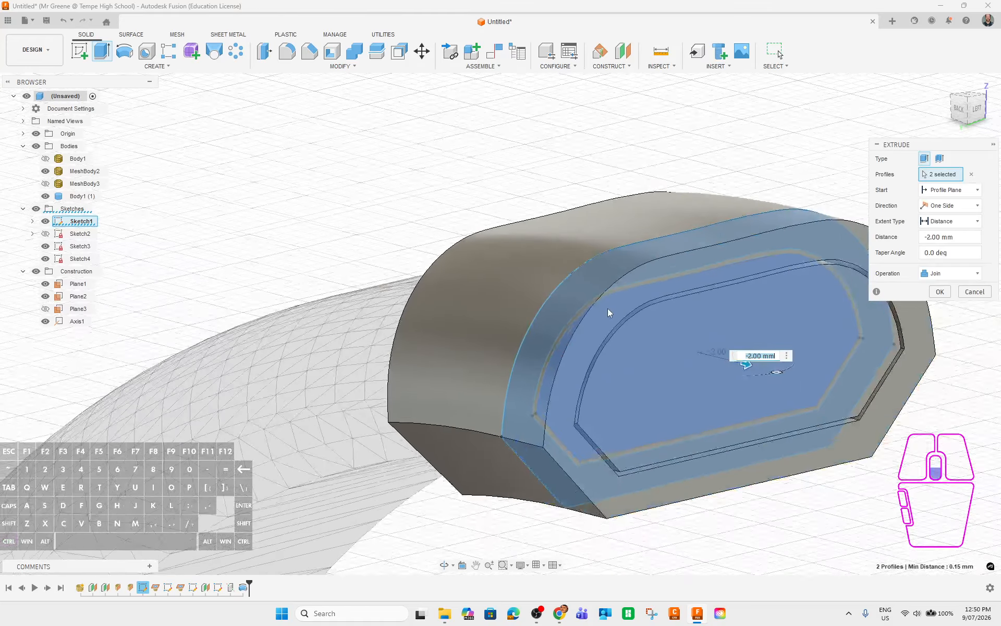
{"action": "left_click", "coordinate": [661, 314]}
{"action": "scroll", "coordinate": [706, 404], "scroll_direction": "down", "scroll_amount": 8}
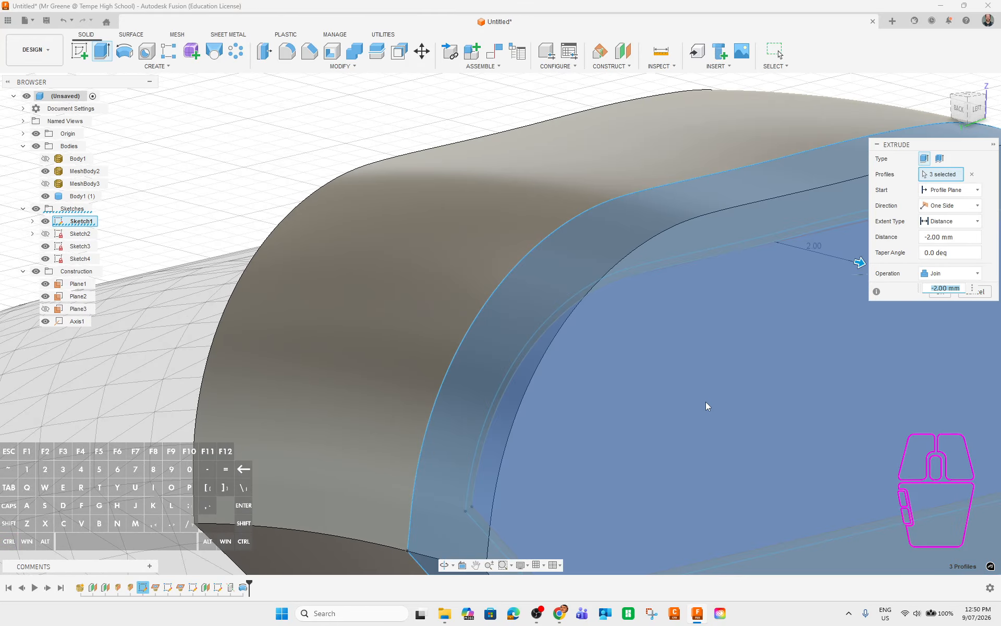
{"action": "middle_click_drag", "start_coordinate": [704, 423], "coordinate": [755, 420], "text": "shift"}
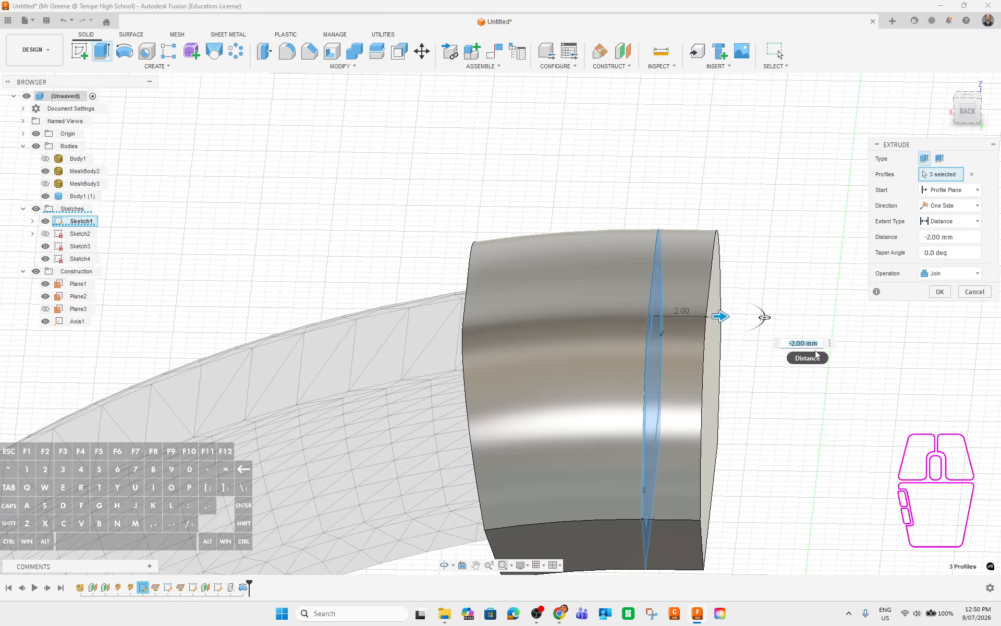
{"action": "left_click", "coordinate": [940, 291]}
Show Body1 briefly to compare, then hide it again with V.
{"action": "middle_click_drag", "start_coordinate": [855, 396], "coordinate": [812, 426], "text": "shift"}
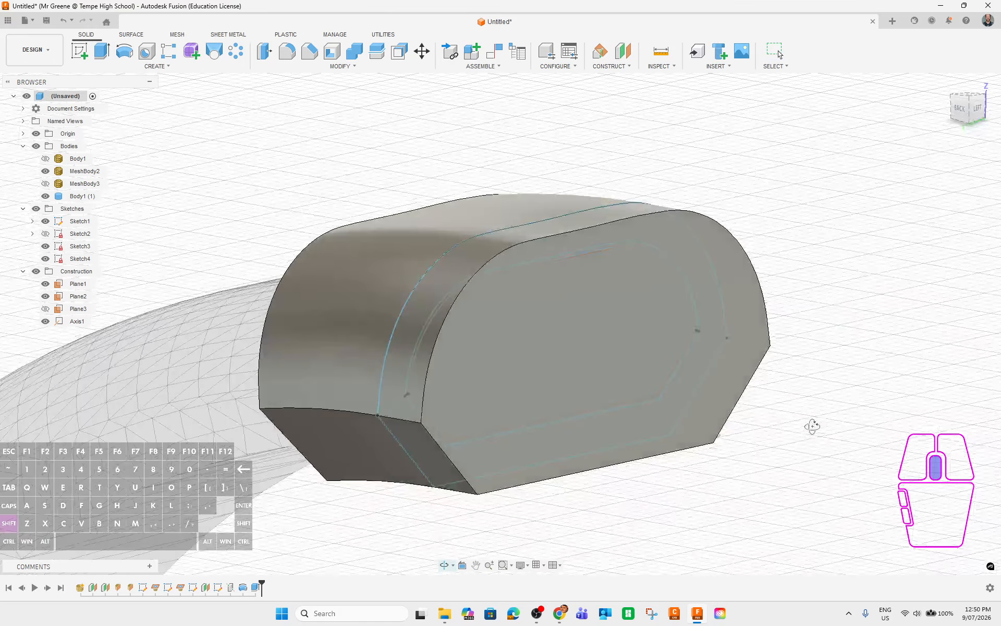
{"action": "middle_click_drag", "start_coordinate": [754, 457], "coordinate": [650, 352], "text": "shift"}
{"action": "scroll", "coordinate": [825, 456], "scroll_direction": "down", "scroll_amount": 5}
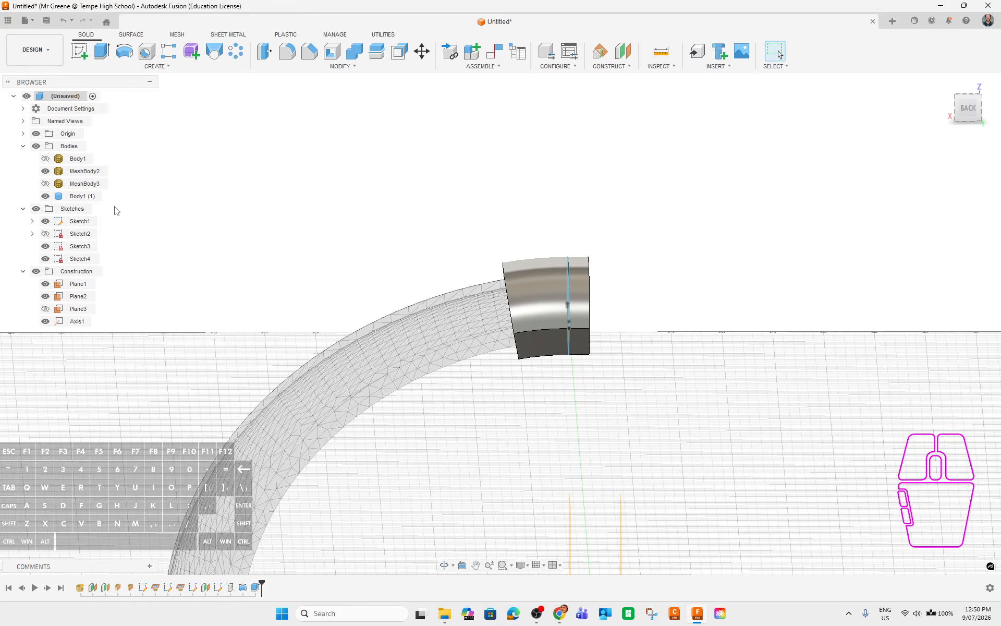
{"action": "left_click", "coordinate": [46, 159]}
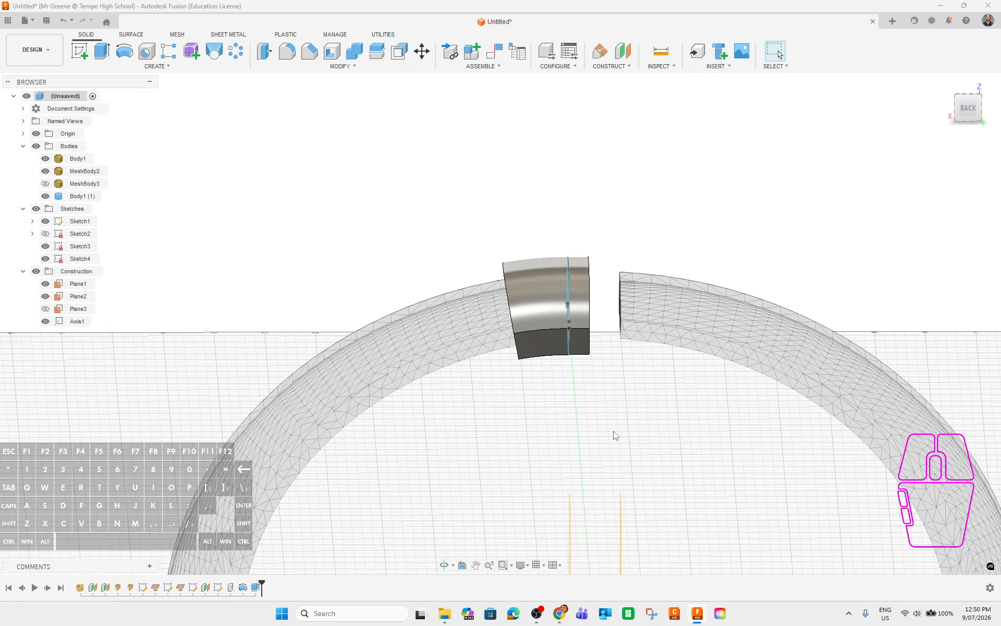
{"action": "middle_click_drag", "start_coordinate": [615, 435], "coordinate": [689, 463], "text": "shift"}
{"action": "middle_click_drag", "start_coordinate": [630, 357], "coordinate": [632, 308], "text": "shift"}
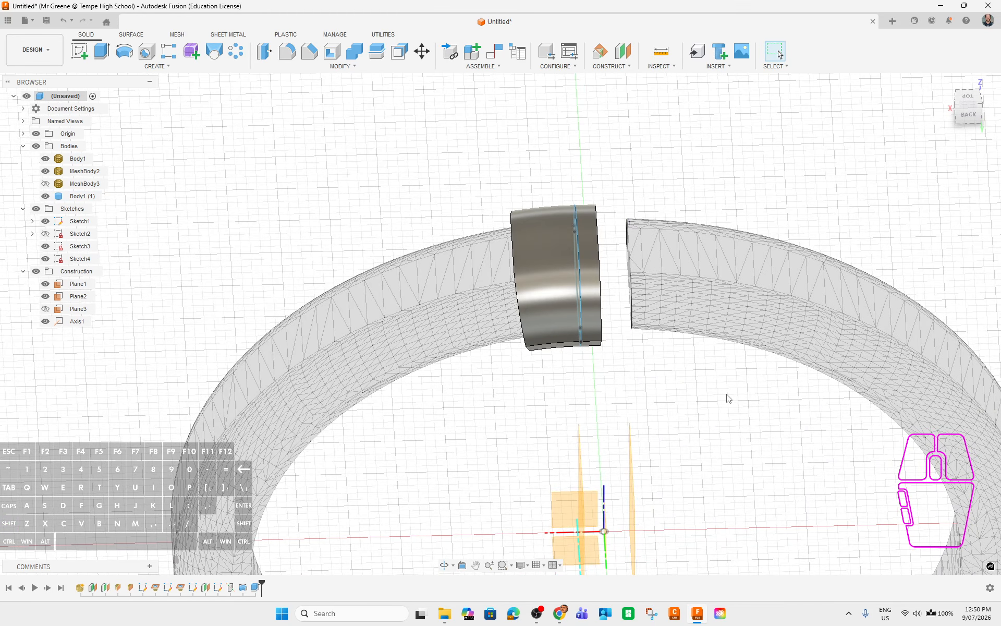
{"action": "left_click", "coordinate": [746, 324]}
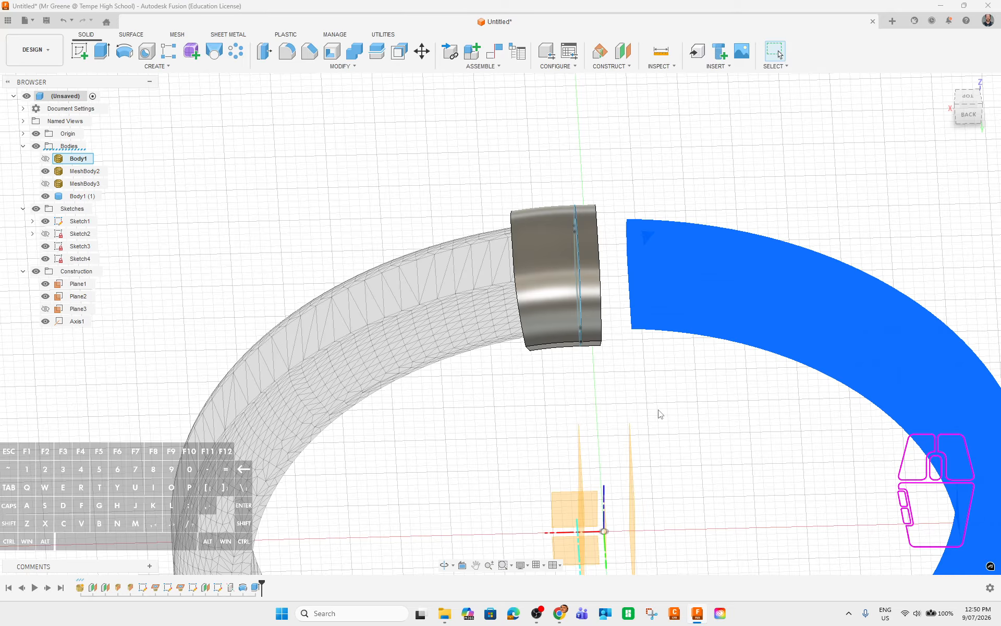
{"action": "key", "text": "v"}
{"action": "middle_click_drag", "start_coordinate": [729, 404], "coordinate": [581, 265], "text": "shift"}
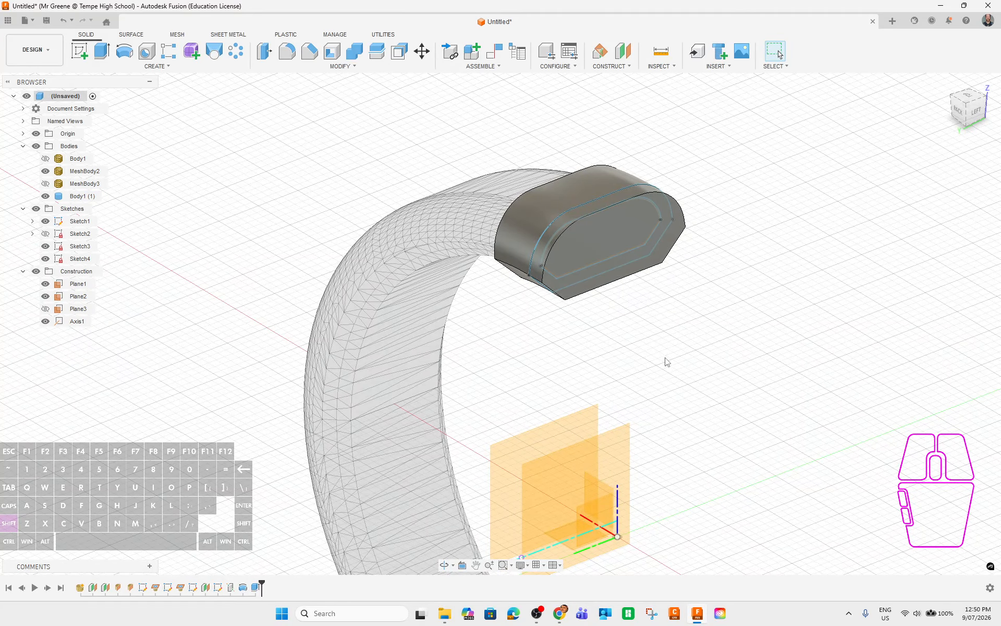
{"action": "middle_click_drag", "start_coordinate": [677, 364], "coordinate": [648, 360], "text": "shift"}
Hide Plane1, Plane2, Axis1, the origin and Sketch1's curves.
{"action": "left_click", "coordinate": [45, 284]}
{"action": "left_click", "coordinate": [45, 296]}
{"action": "left_click", "coordinate": [45, 321]}
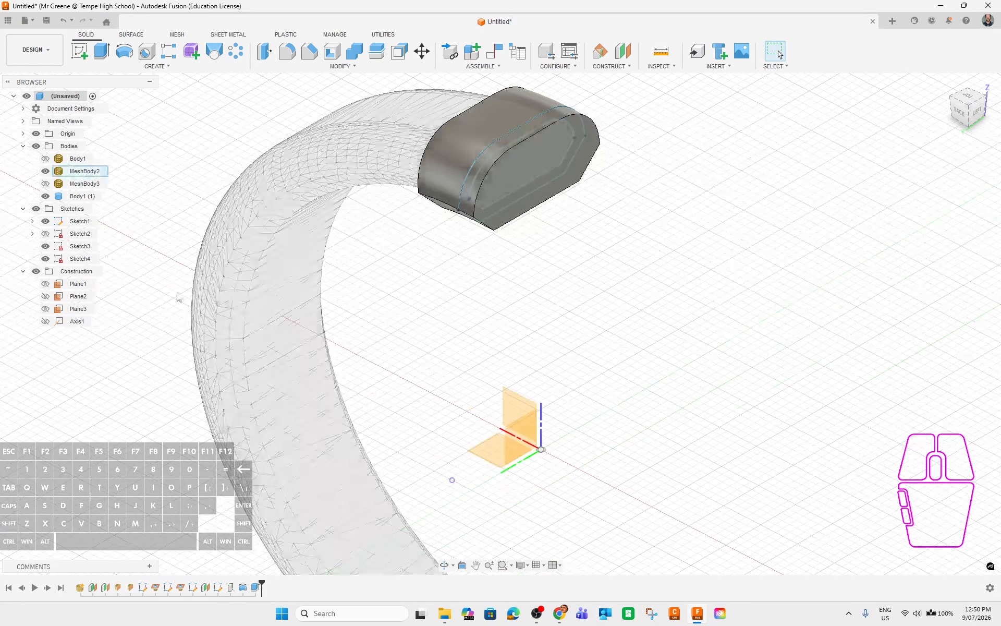
{"action": "left_click", "coordinate": [35, 134]}
{"action": "middle_click_drag", "start_coordinate": [612, 294], "coordinate": [577, 257], "text": "shift"}
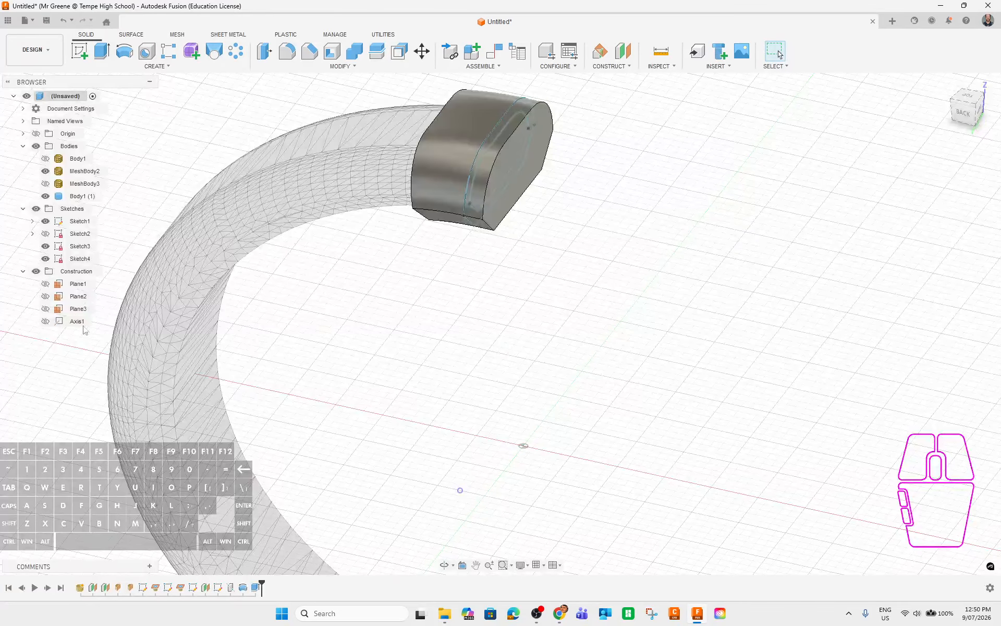
{"action": "left_click", "coordinate": [45, 221]}
{"action": "middle_click_drag", "start_coordinate": [636, 365], "coordinate": [649, 433]}
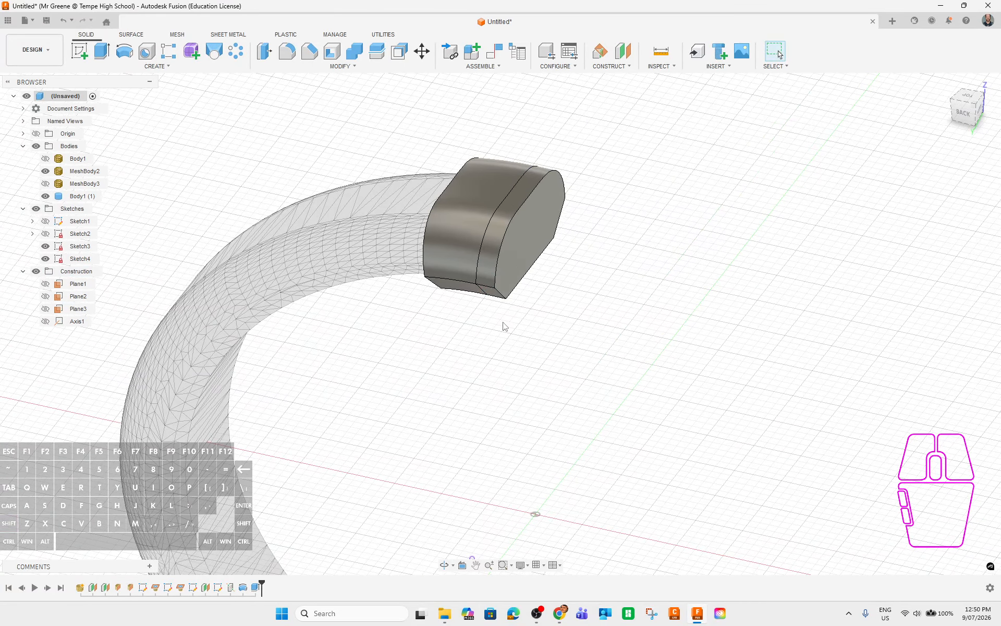
{"action": "middle_click_drag", "start_coordinate": [503, 371], "coordinate": [688, 282], "text": "shift"}
Inspect the solid end body Body1 (1) from the back view and around its end face.
{"action": "left_click", "coordinate": [950, 117]}
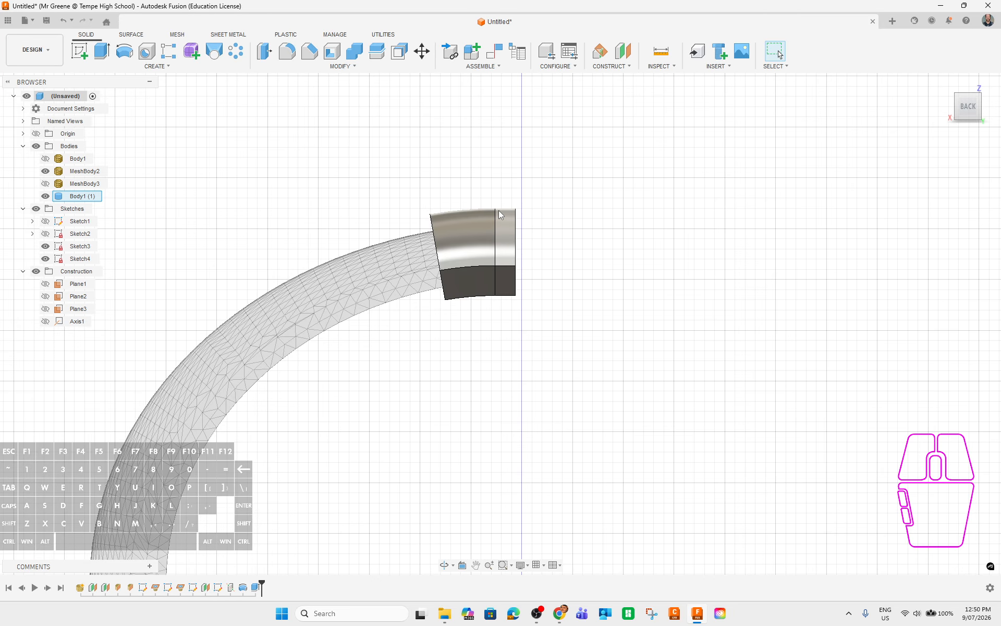
{"action": "middle_click_drag", "start_coordinate": [557, 276], "coordinate": [599, 261], "text": "shift"}
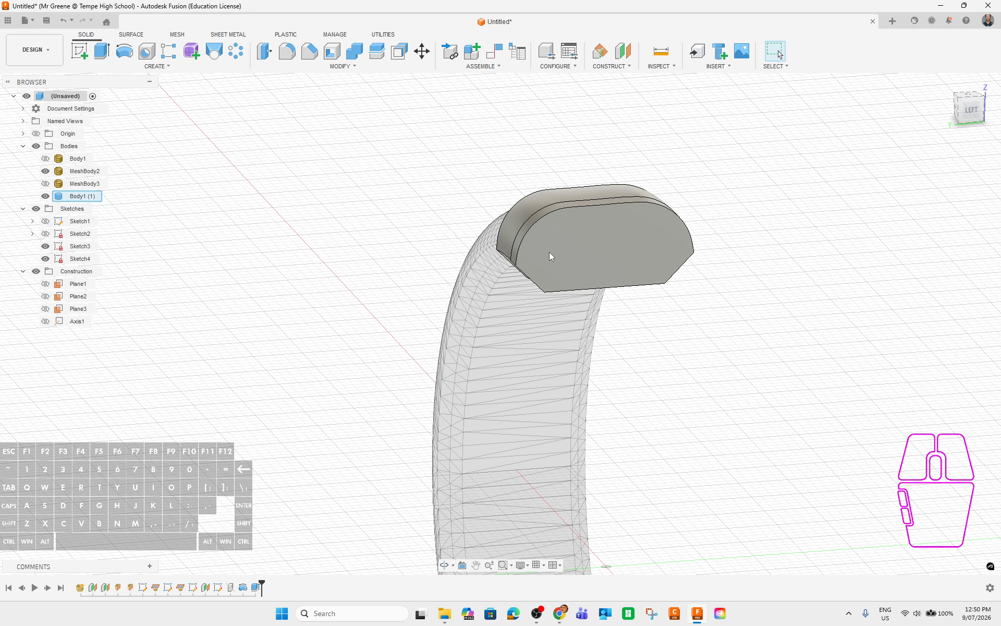
{"action": "middle_click_drag", "start_coordinate": [683, 308], "coordinate": [769, 342], "text": "shift"}
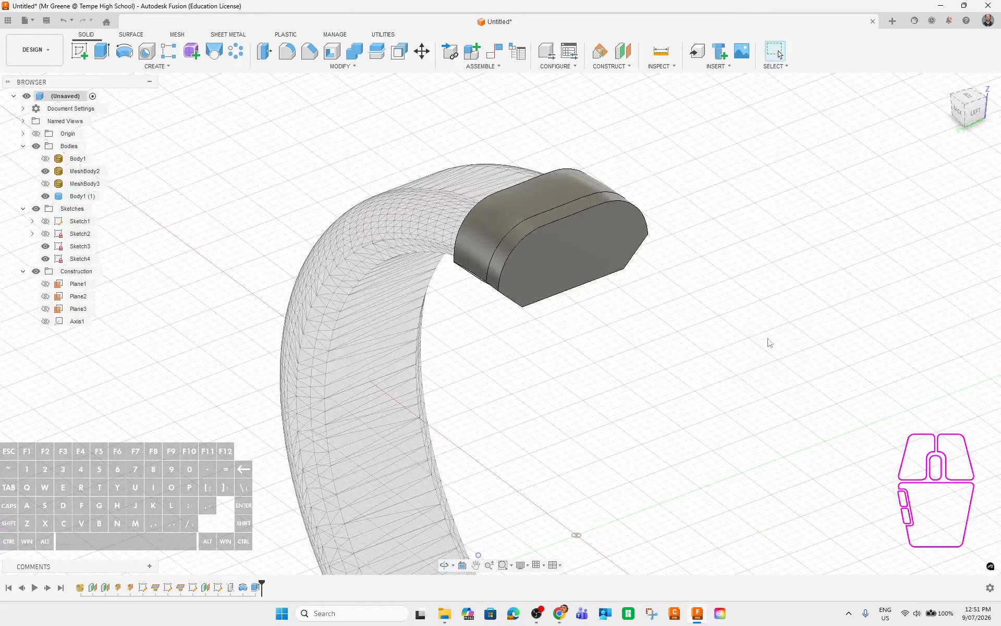
{"action": "left_click", "coordinate": [597, 261]}
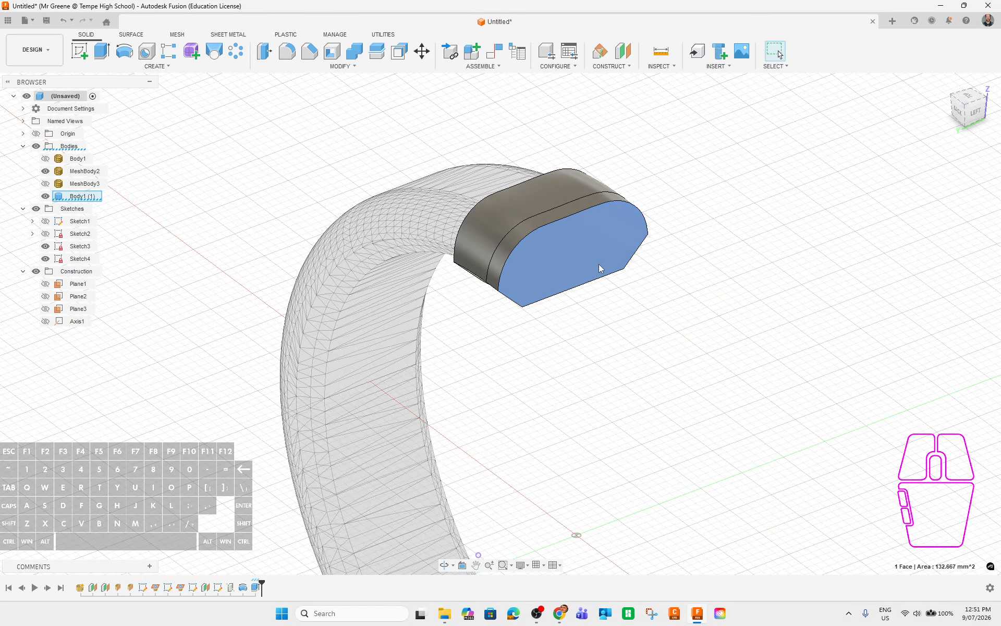
{"action": "left_click", "coordinate": [630, 388]}
{"action": "middle_click_drag", "start_coordinate": [608, 400], "coordinate": [676, 385], "text": "shift"}
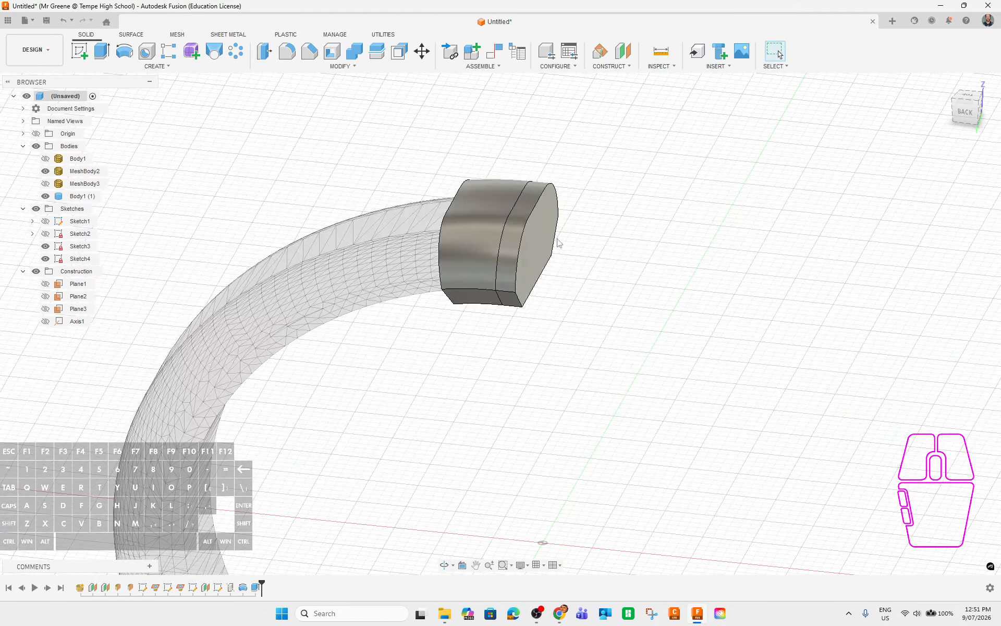
{"action": "left_click", "coordinate": [79, 196]}
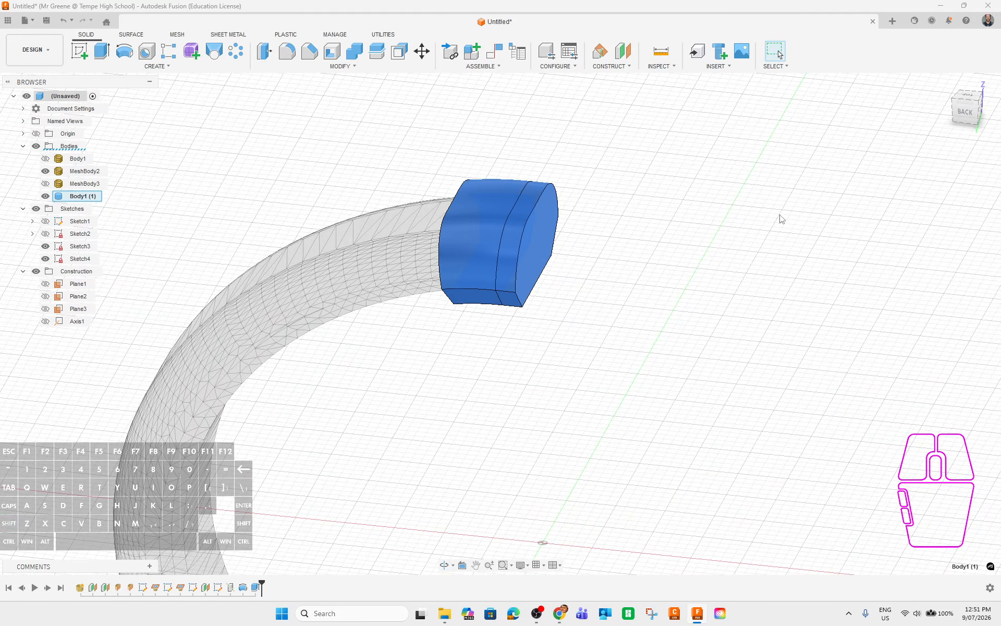
{"action": "left_click", "coordinate": [965, 111]}
{"action": "key", "text": "Escape"}
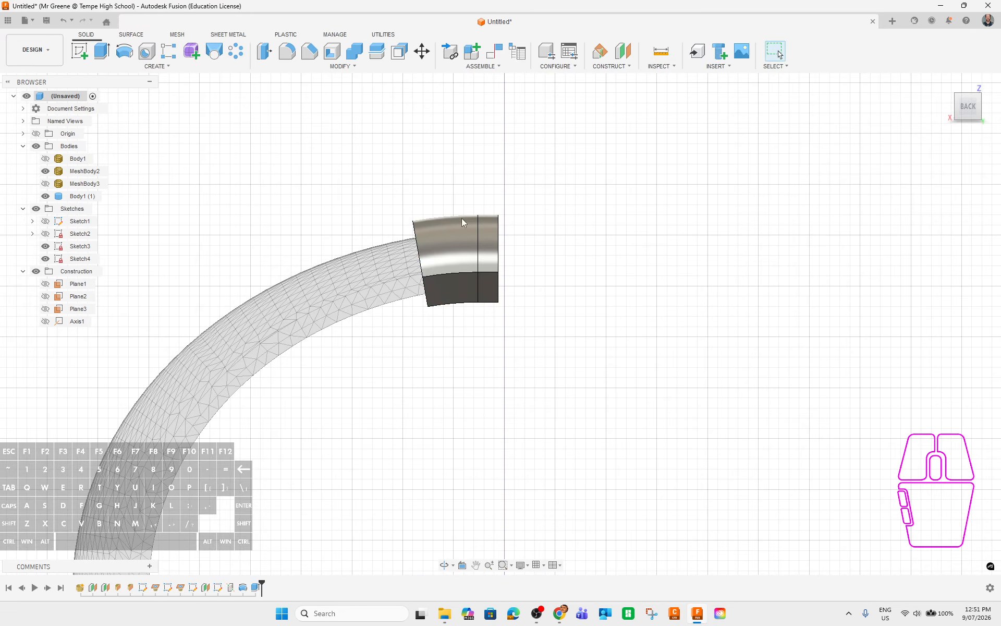
Frame the whole half ring, show the origin, and select the XZ plane.
{"action": "middle_click_drag", "start_coordinate": [606, 389], "coordinate": [600, 154]}
{"action": "scroll", "coordinate": [604, 323], "scroll_direction": "down", "scroll_amount": 4}
{"action": "middle_click_drag", "start_coordinate": [623, 340], "coordinate": [617, 306]}
{"action": "left_click", "coordinate": [34, 137]}
{"action": "left_click", "coordinate": [524, 276]}
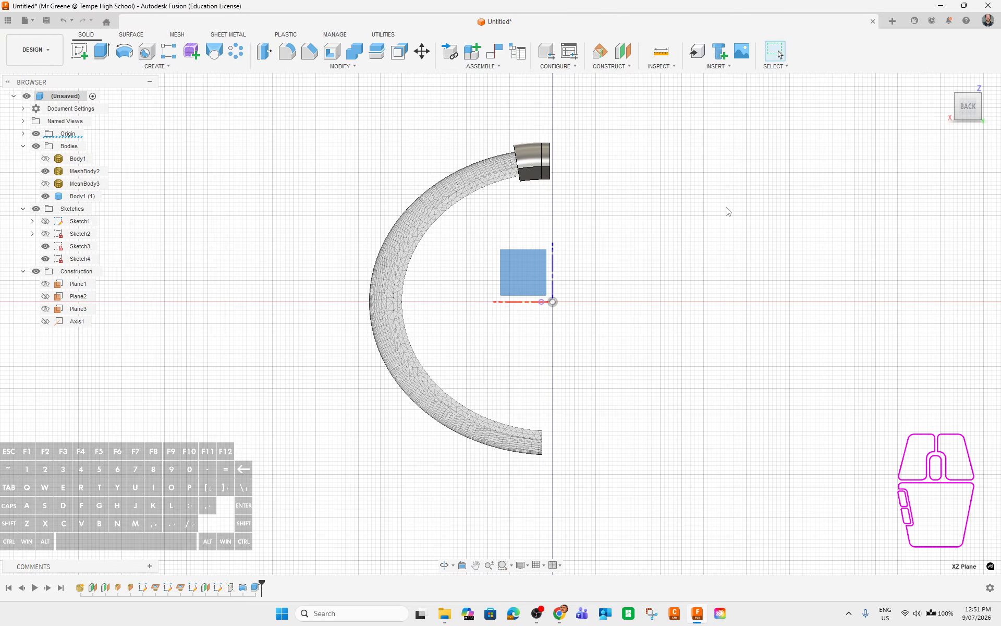
{"action": "middle_click_drag", "start_coordinate": [727, 208], "coordinate": [726, 237]}
Create Sketch5 on the XZ plane and project the end body's two outer edges into it.
{"action": "left_click", "coordinate": [79, 52]}
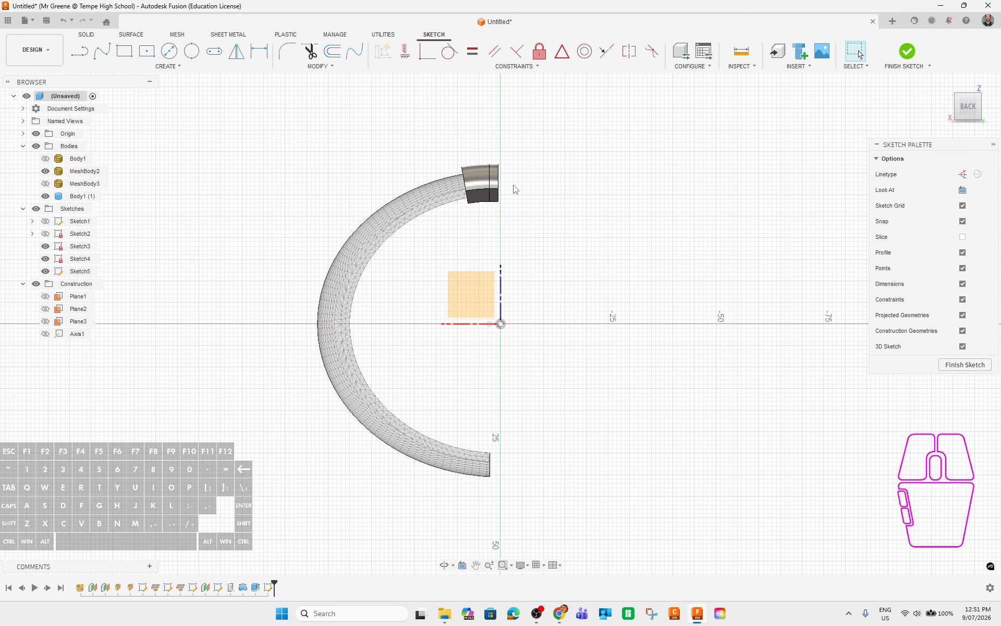
{"action": "scroll", "coordinate": [511, 187], "scroll_direction": "up", "scroll_amount": 5}
{"action": "key", "text": "p"}
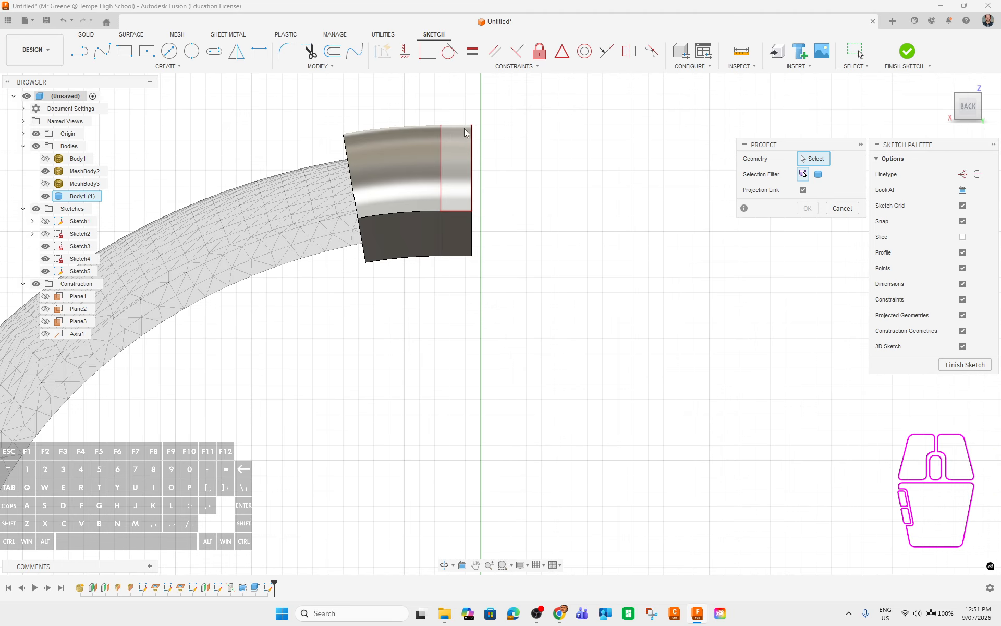
{"action": "left_click", "coordinate": [471, 151]}
{"action": "left_click", "coordinate": [473, 234]}
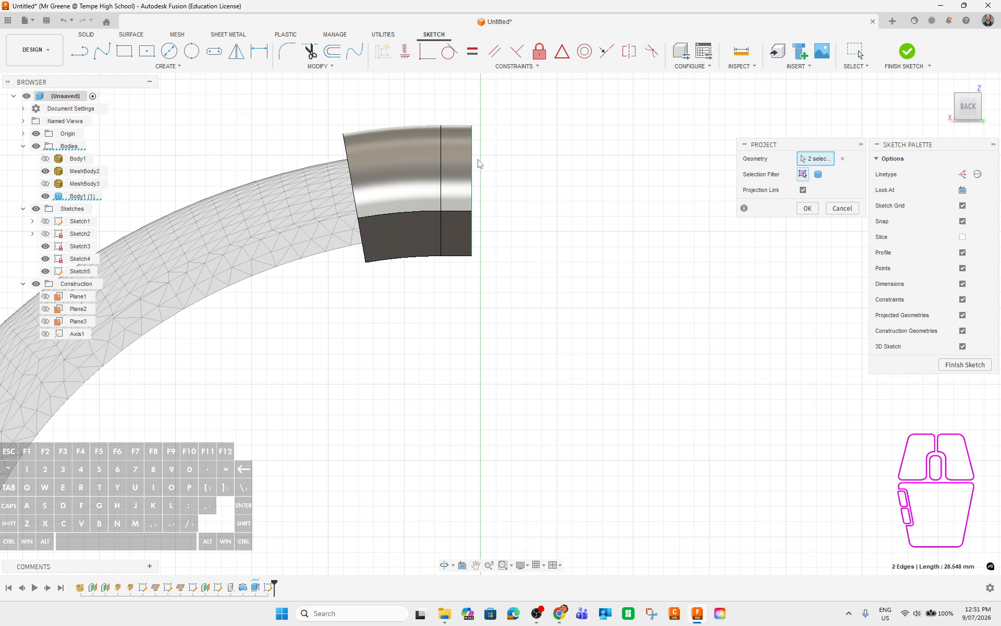
{"action": "left_click", "coordinate": [807, 208]}
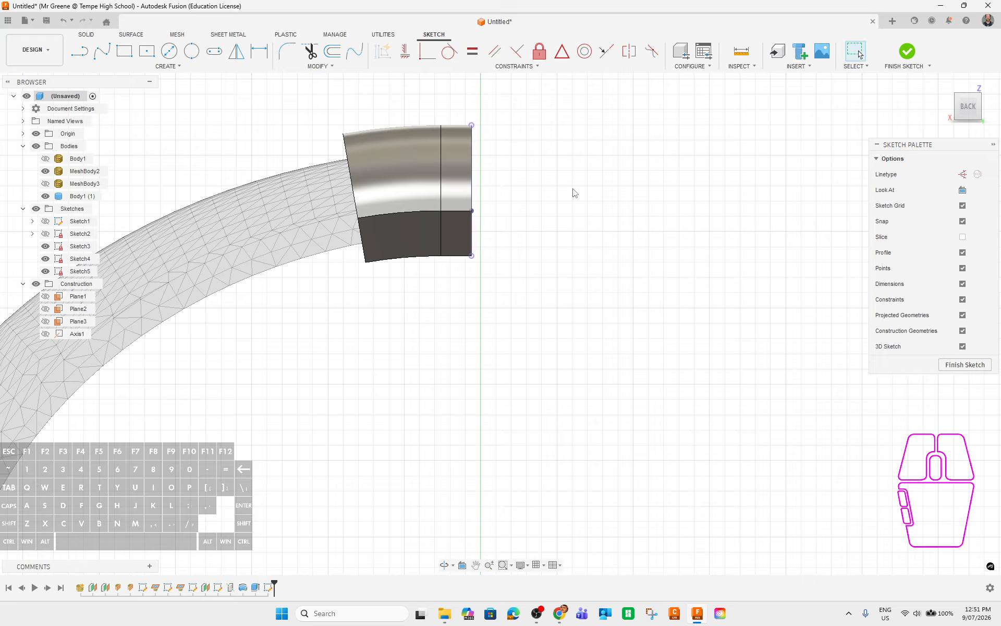
Draw a 1 mm line from the projected edge's top corner and begin another 1 mm line from its bottom corner.
{"action": "left_click", "coordinate": [79, 51]}
{"action": "left_click", "coordinate": [471, 126]}
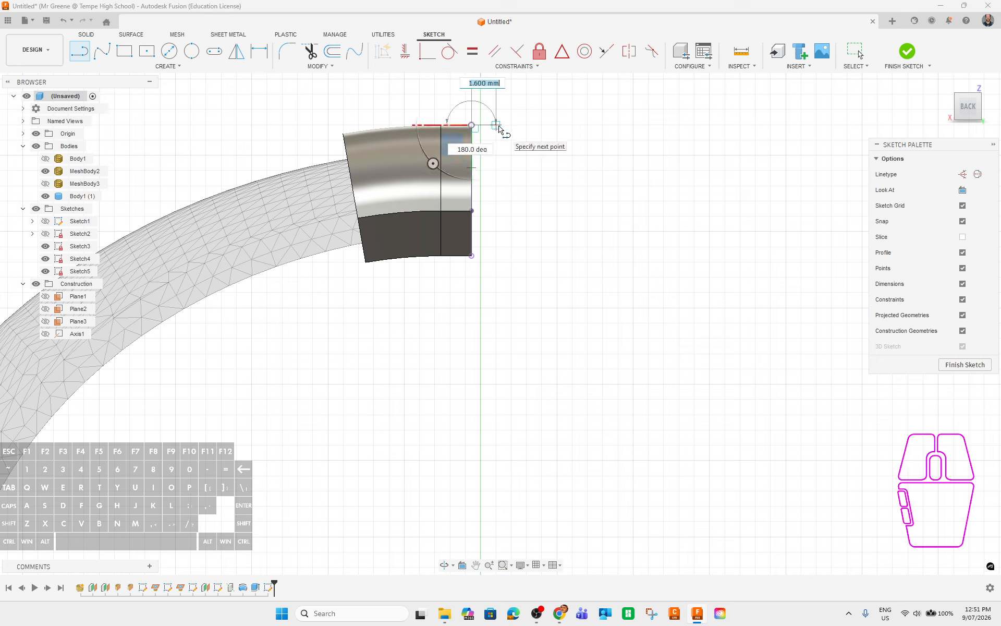
{"action": "type", "text": "1"}
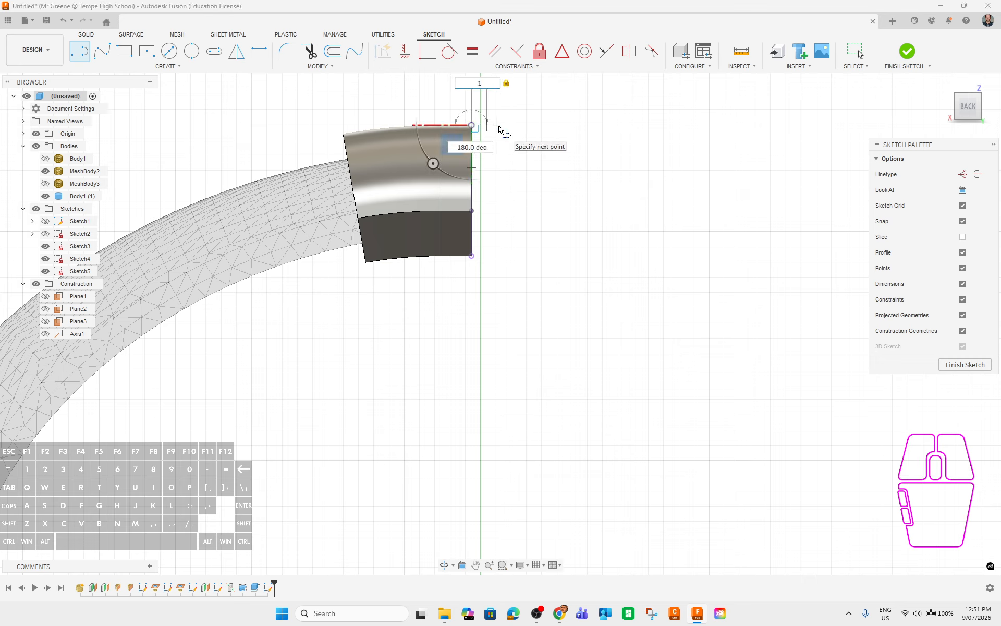
{"action": "key", "text": "Return"}
{"action": "key", "text": "Escape"}
{"action": "left_click", "coordinate": [79, 51]}
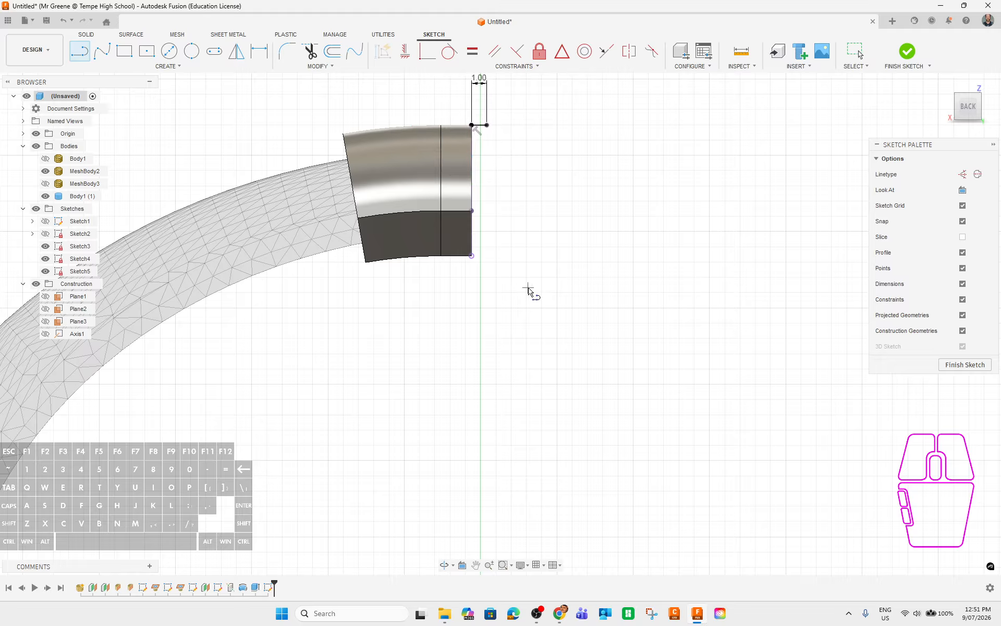
{"action": "left_click", "coordinate": [472, 255]}
{"action": "type", "text": "1"}
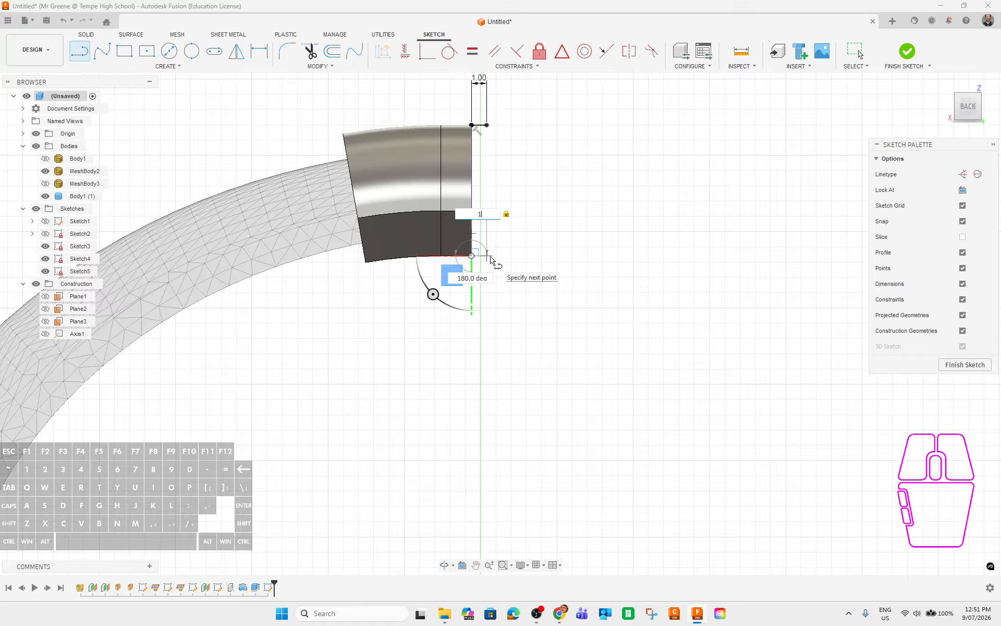
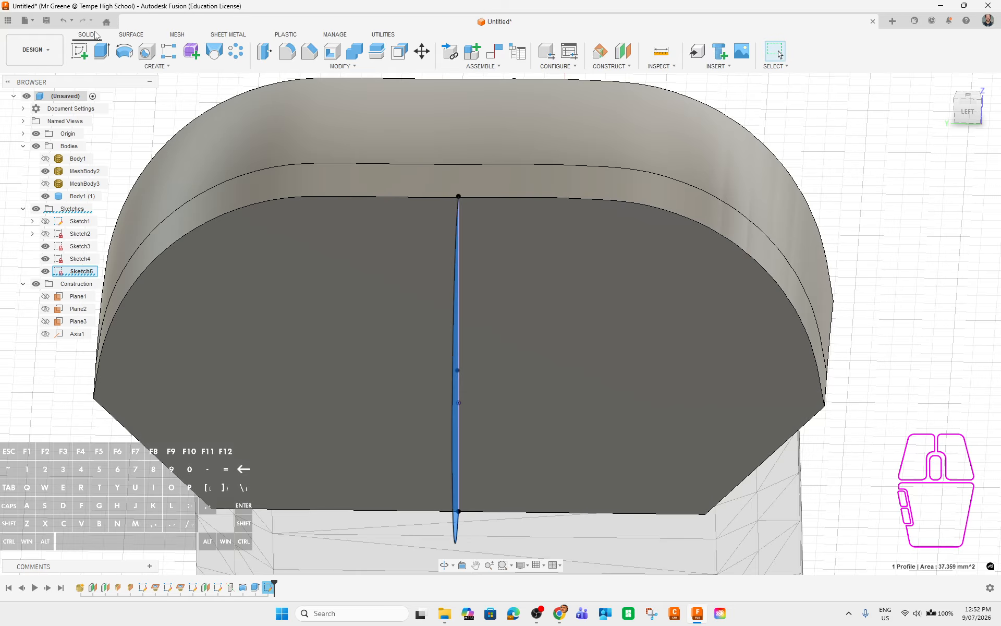
Extrude the Sketch5 profile symmetrically 5 mm full length, joined to the clasp end as a tongue.
{"action": "left_click", "coordinate": [102, 51]}
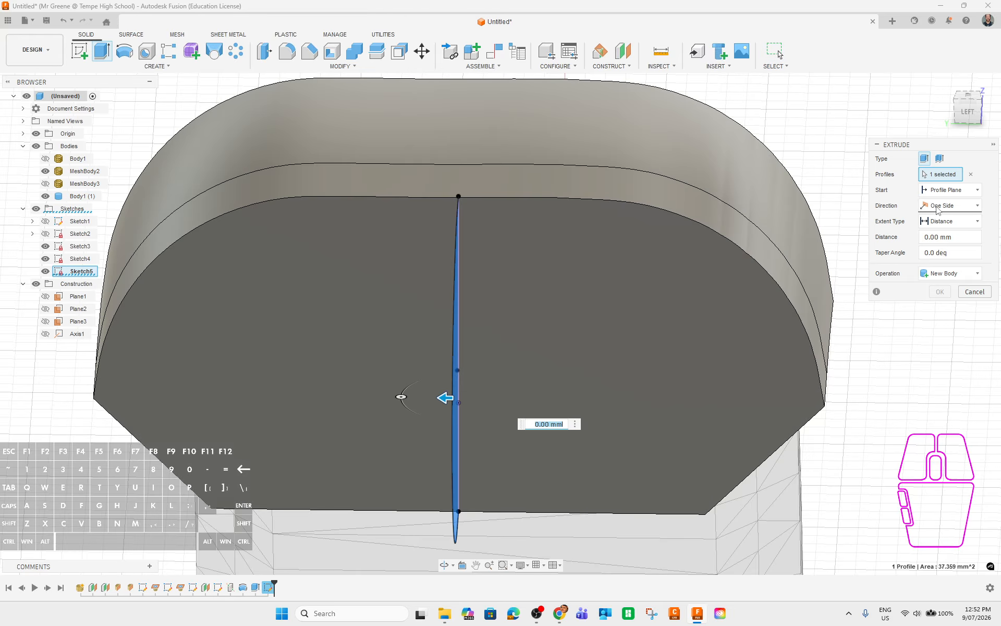
{"action": "left_click", "coordinate": [937, 208]}
{"action": "left_click", "coordinate": [933, 252]}
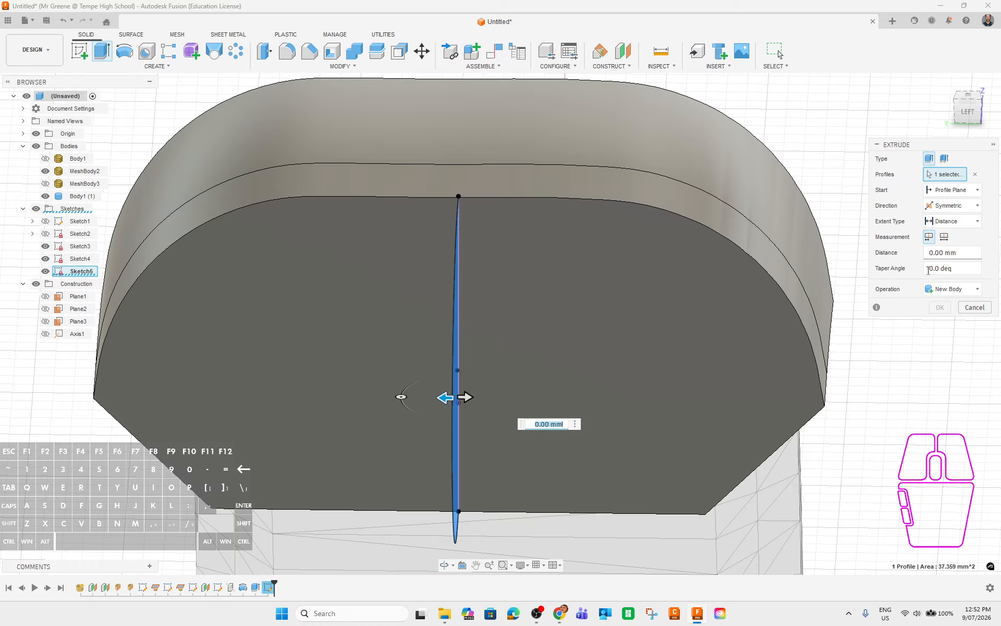
{"action": "left_click", "coordinate": [944, 237]}
{"action": "middle_click_drag", "start_coordinate": [804, 449], "coordinate": [852, 462]}
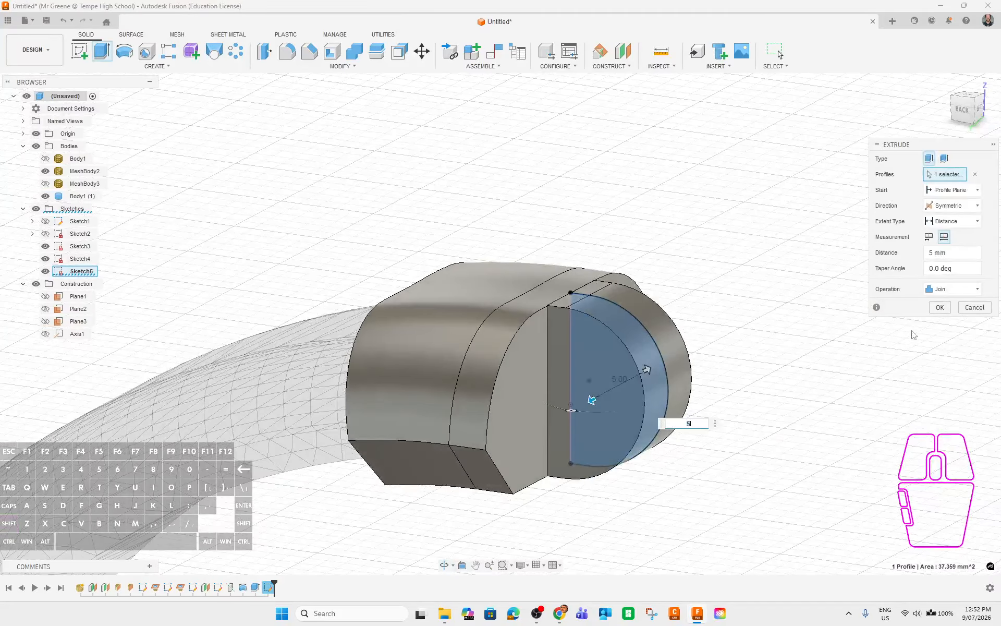
{"action": "key", "text": "Return"}
{"action": "mouse_move", "coordinate": [793, 406]}
{"action": "middle_mouse_down", "text": "shift"}
{"action": "mouse_move", "coordinate": [785, 398]}
{"action": "mouse_move", "coordinate": [709, 412]}
{"action": "middle_mouse_up", "text": "shift"}
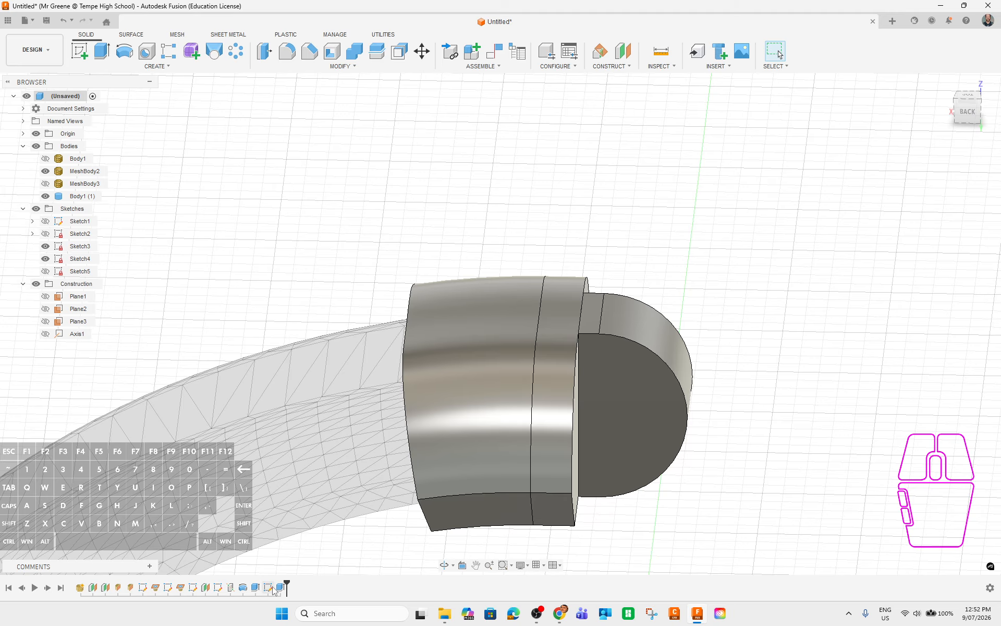
Edit Sketch5 to change its upper and lower 1.00 offset dimensions to 2.00.
{"action": "right_click", "coordinate": [268, 587]}
{"action": "left_click", "coordinate": [297, 472]}
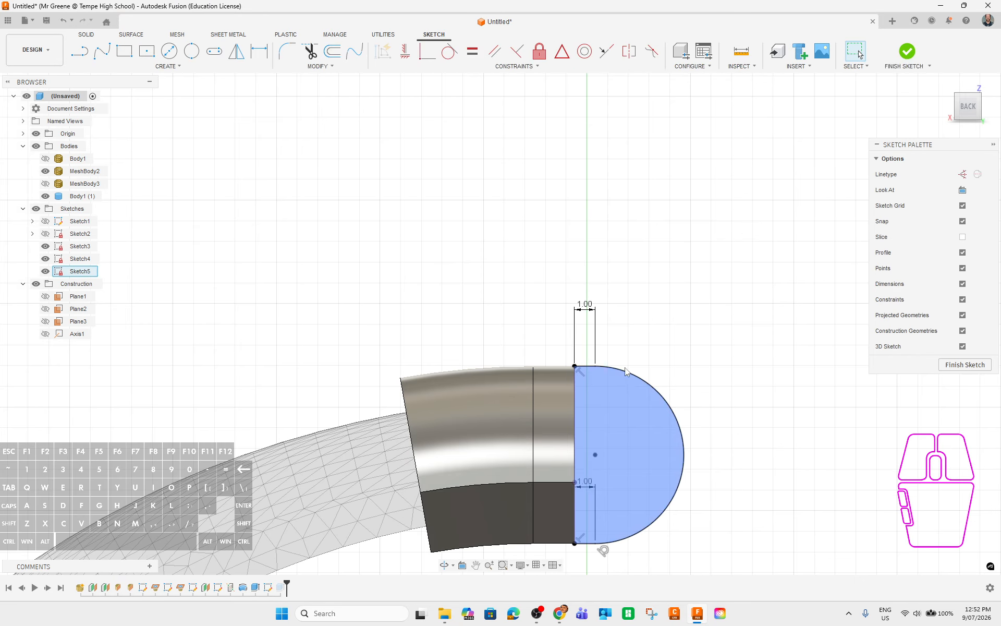
{"action": "double_click", "coordinate": [585, 305]}
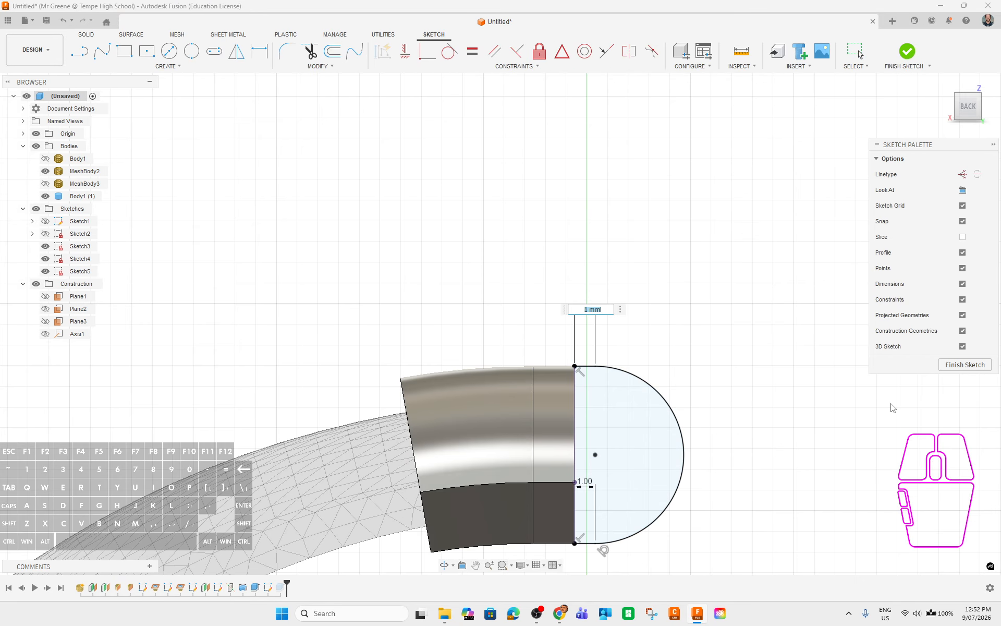
{"action": "type", "text": "2"}
{"action": "key", "text": "Return"}
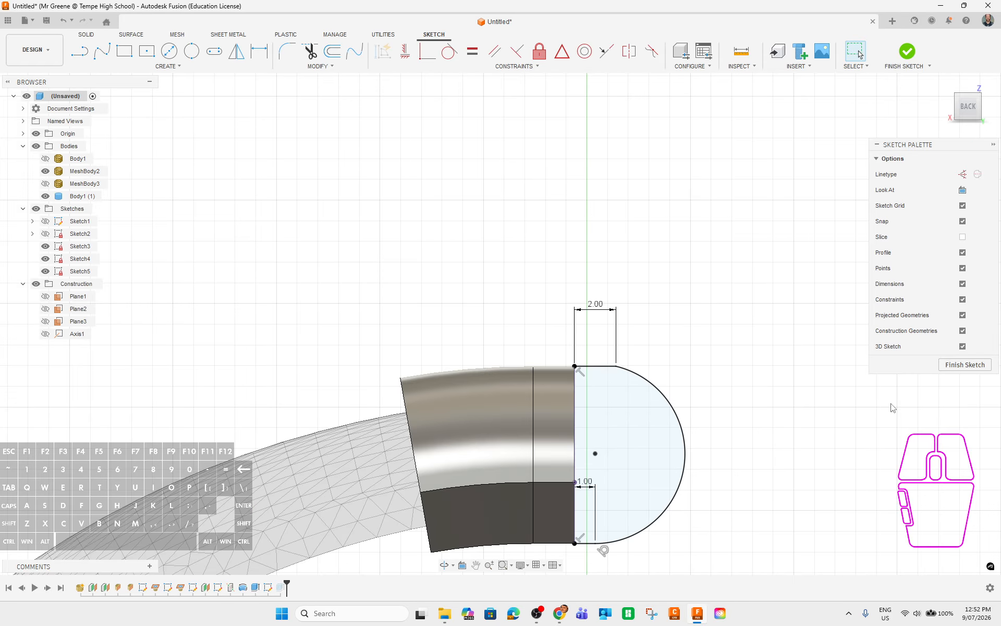
{"action": "left_click", "coordinate": [583, 488]}
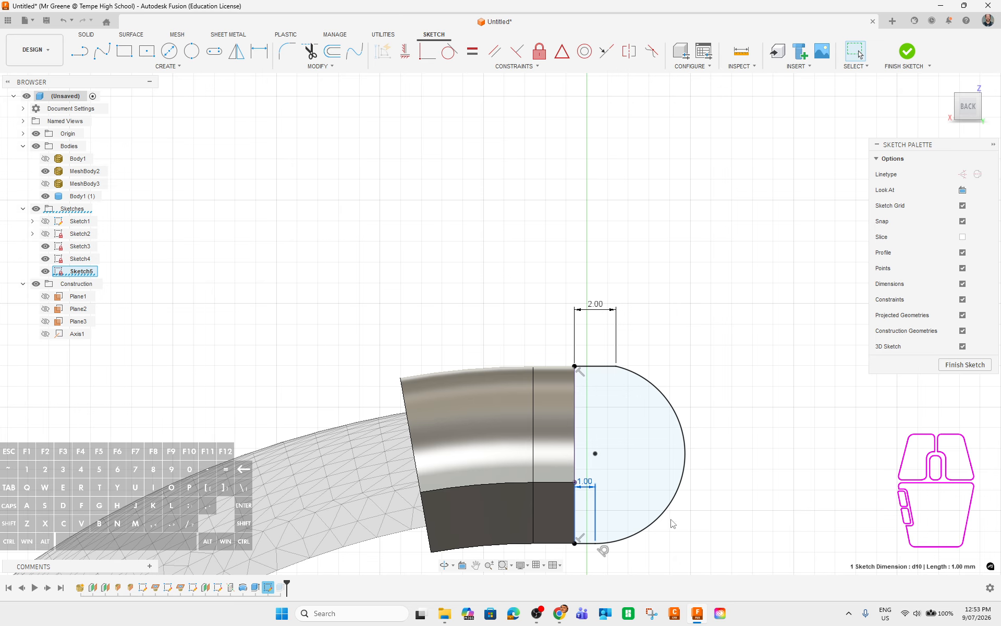
{"action": "double_click", "coordinate": [586, 483]}
{"action": "type", "text": "2"}
{"action": "key", "text": "Return"}
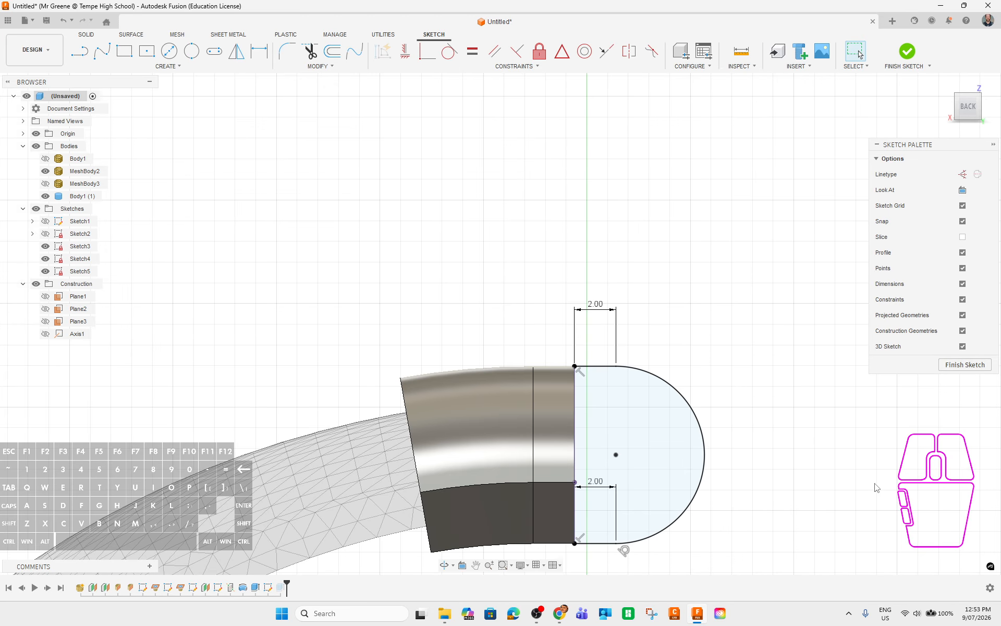
{"action": "left_click", "coordinate": [957, 366]}
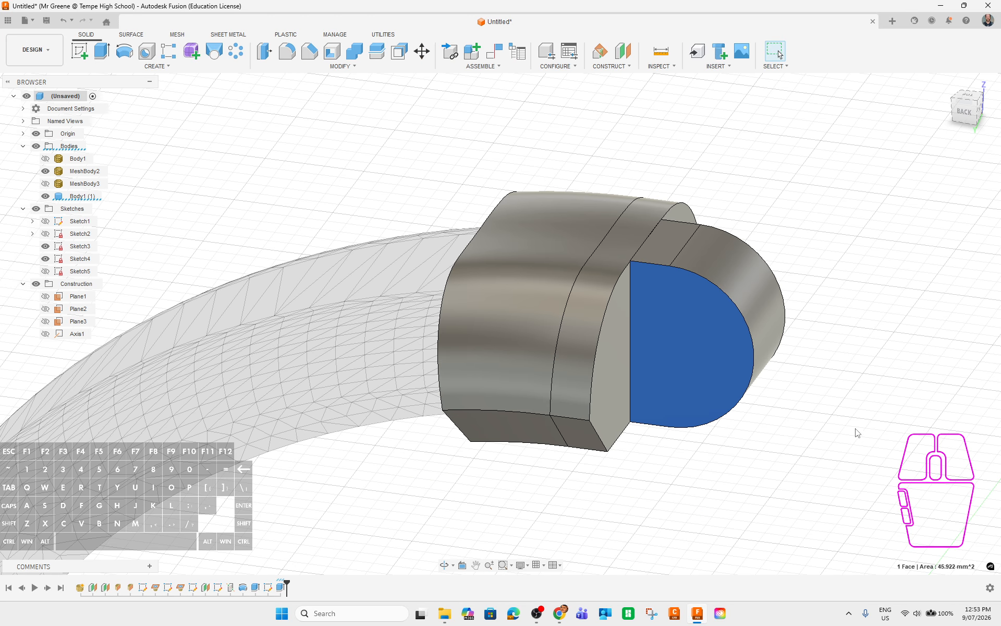
{"action": "middle_click_drag", "start_coordinate": [828, 421], "coordinate": [757, 337], "text": "shift"}
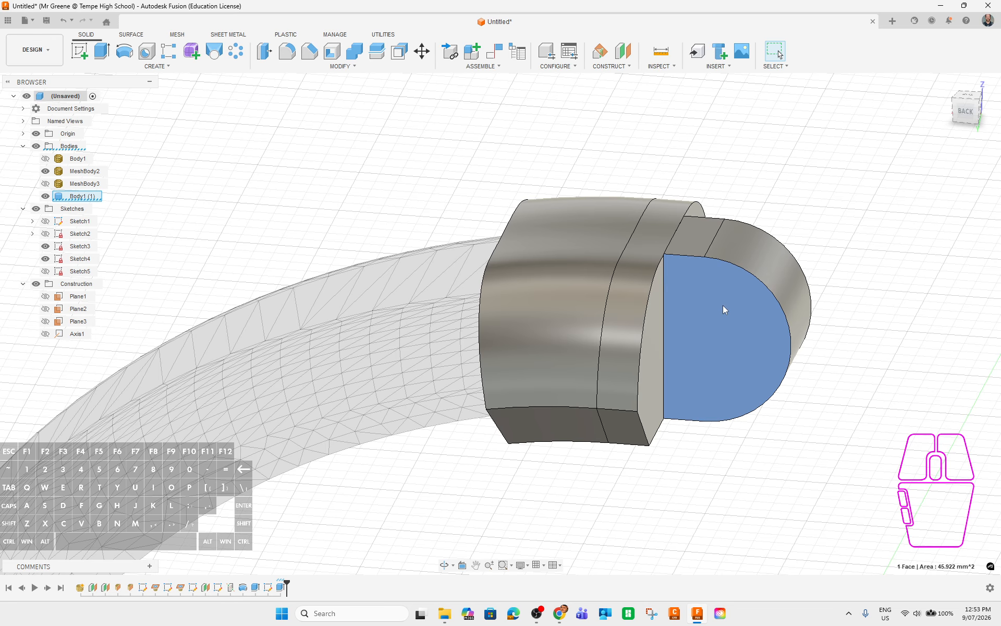
{"action": "middle_click_drag", "start_coordinate": [930, 454], "coordinate": [815, 464]}
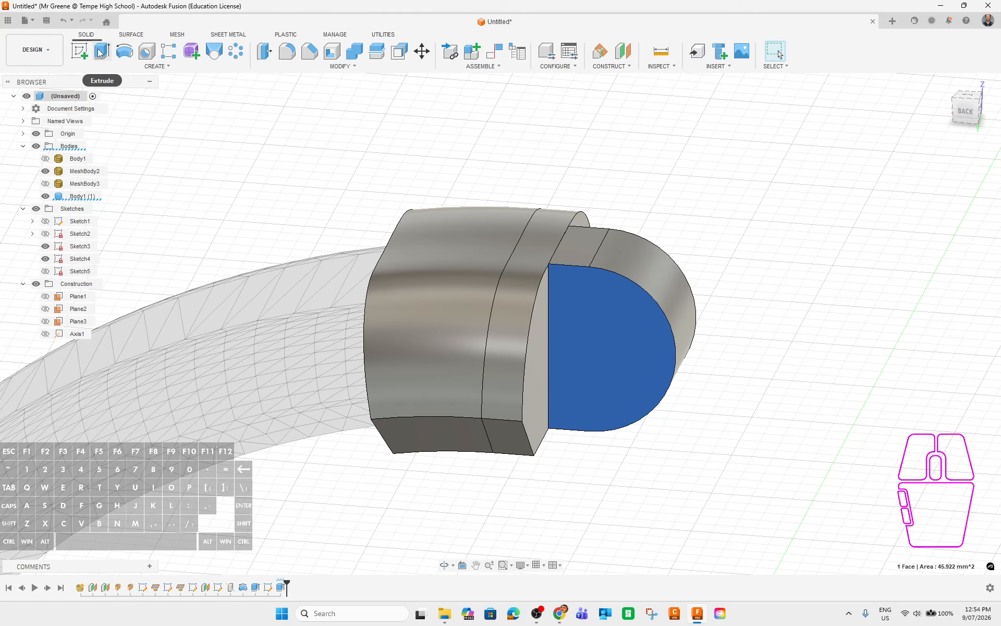
Start a new sketch on the tongue's flat face.
{"action": "left_click", "coordinate": [79, 51]}
{"action": "scroll", "coordinate": [602, 353], "scroll_direction": "up", "scroll_amount": 6}
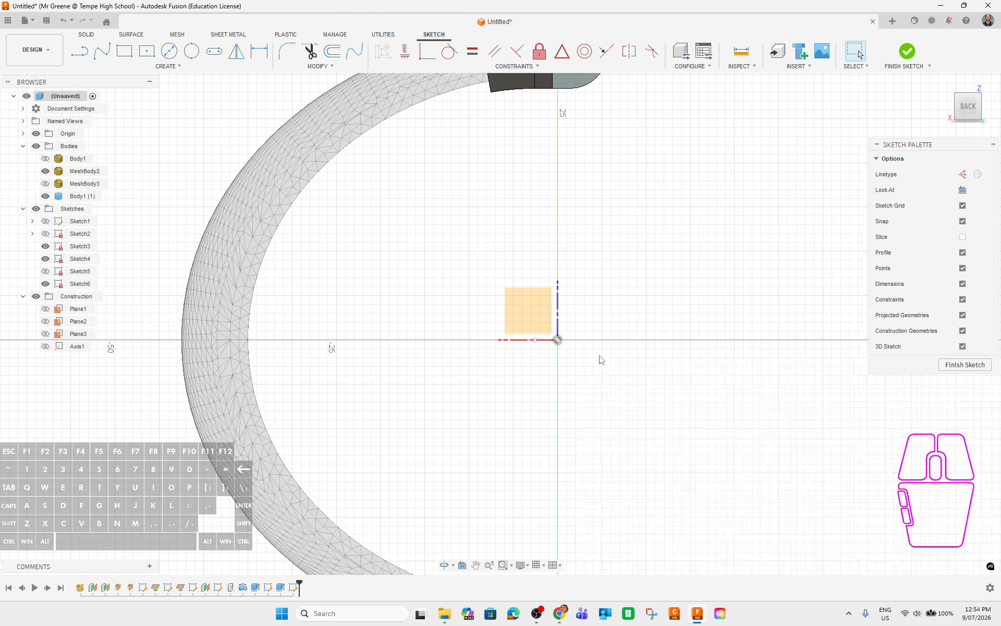
{"action": "scroll", "coordinate": [590, 158], "scroll_direction": "down", "scroll_amount": 7}
{"action": "middle_click_drag", "start_coordinate": [611, 204], "coordinate": [589, 253]}
{"action": "scroll", "coordinate": [589, 258], "scroll_direction": "up", "scroll_amount": 3}
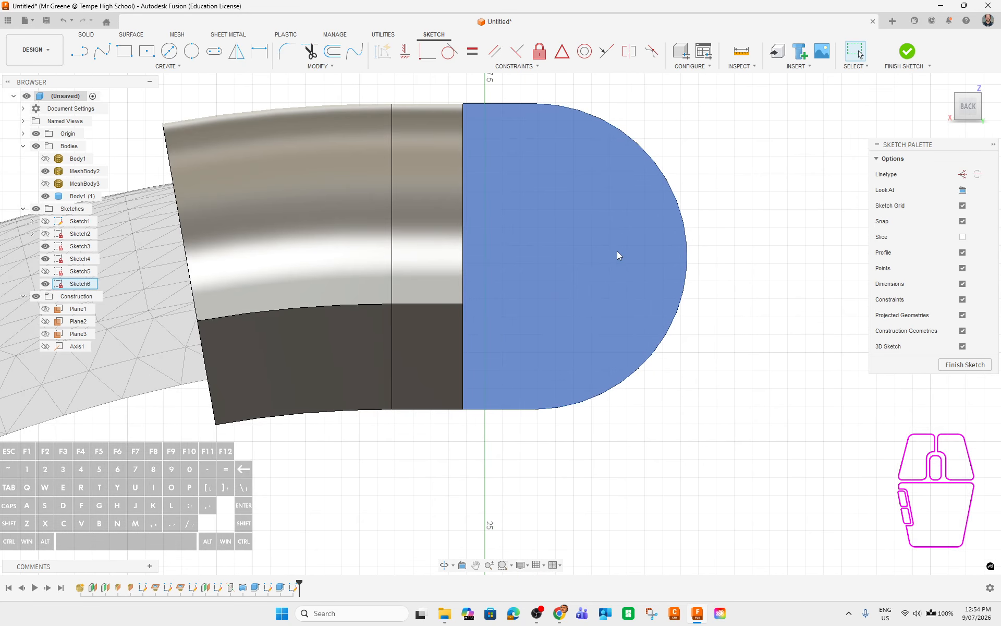
Draw a 4 mm diameter circle on the tongue face.
{"action": "left_click", "coordinate": [169, 50]}
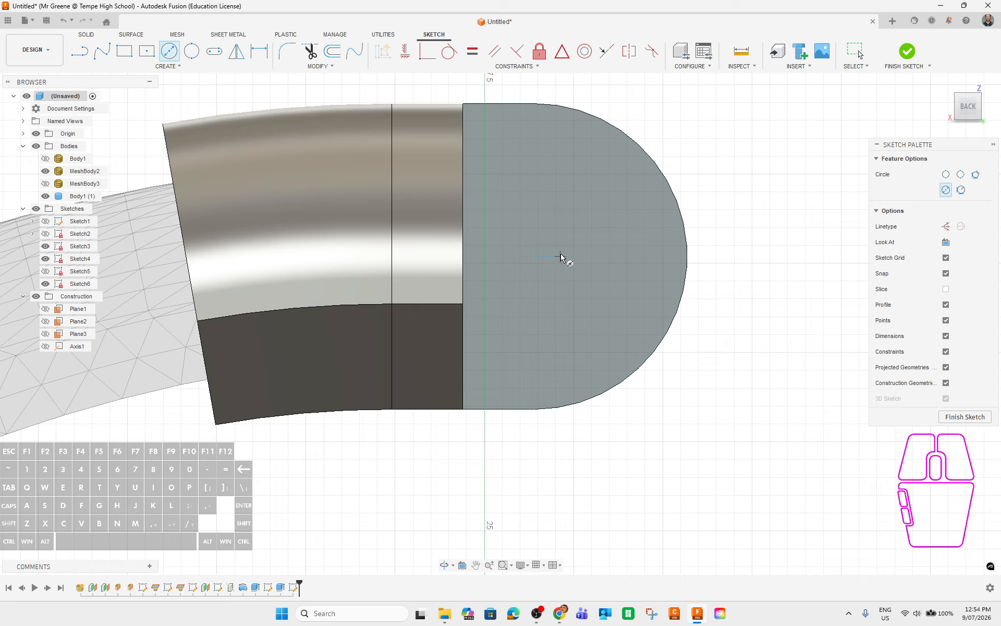
{"action": "left_click", "coordinate": [574, 256]}
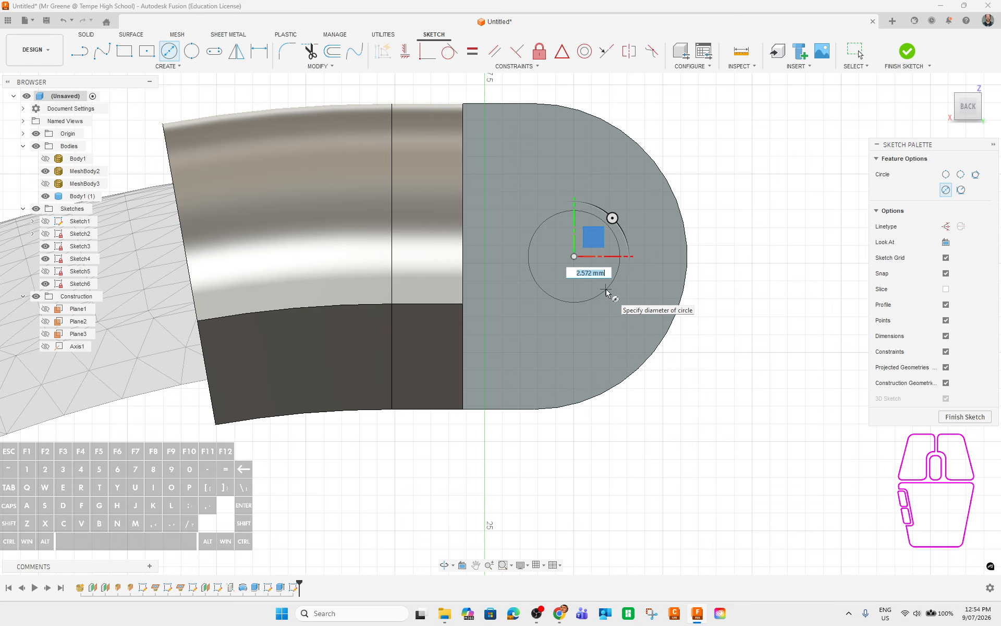
{"action": "key", "text": "Return"}
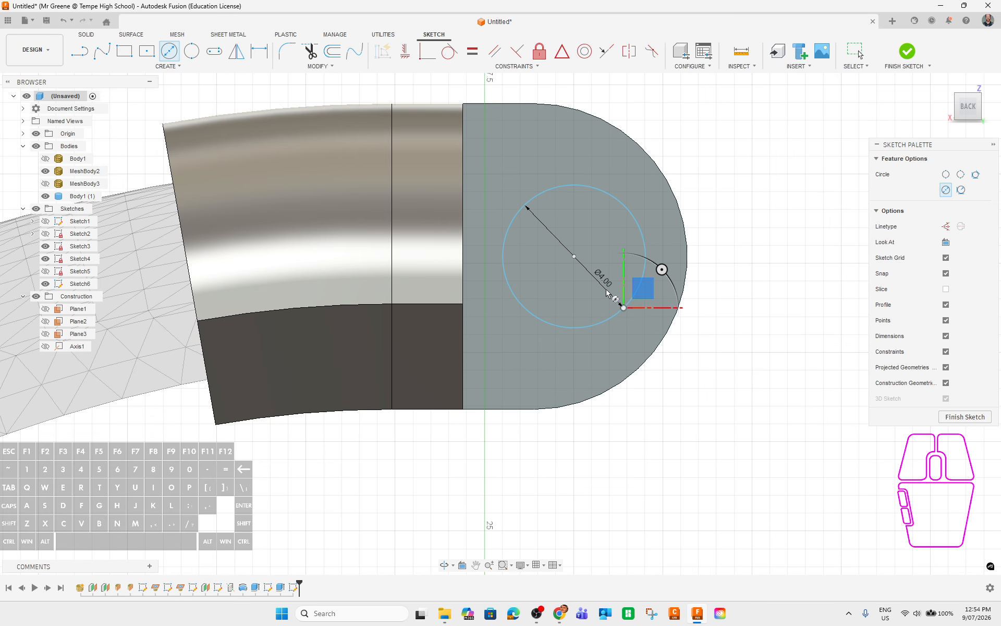
{"action": "middle_click_drag", "start_coordinate": [782, 337], "coordinate": [676, 323], "text": "shift"}
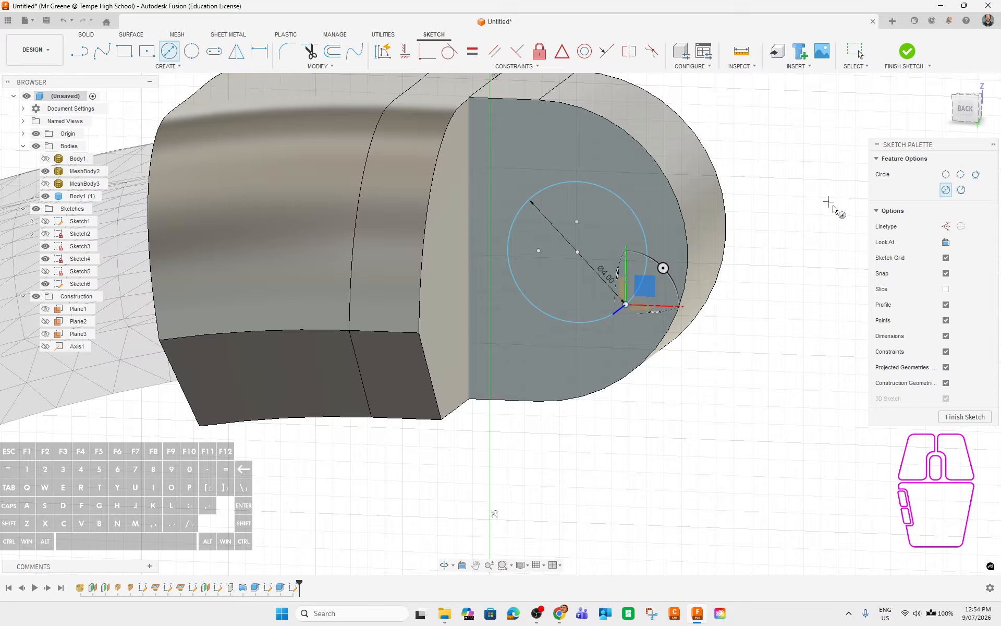
Dimension the circle centre 5.00 mm from the body face.
{"action": "key", "text": "d"}
{"action": "left_click", "coordinate": [577, 251]}
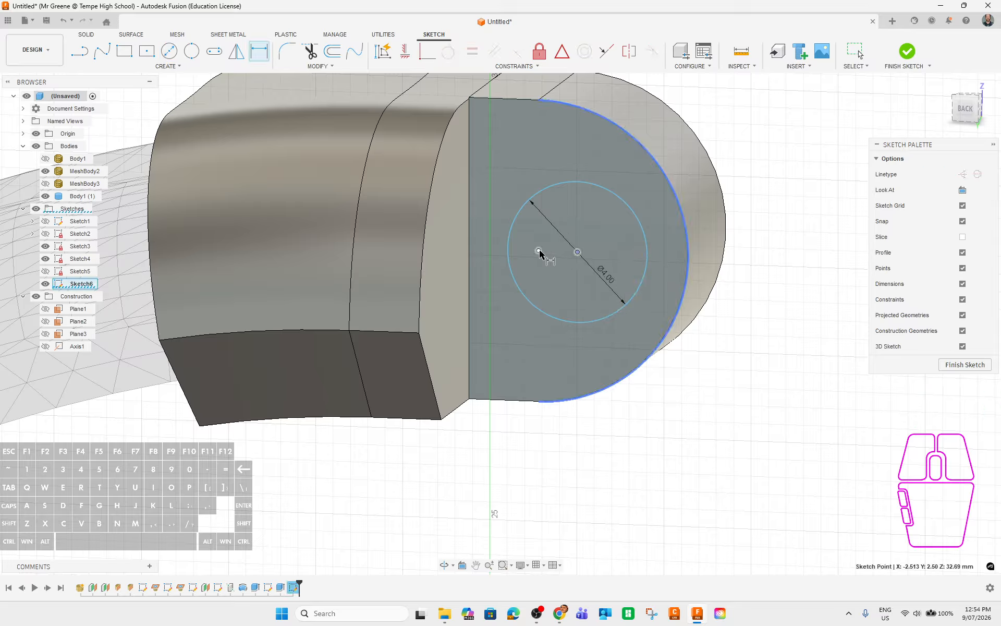
{"action": "left_click", "coordinate": [538, 251]}
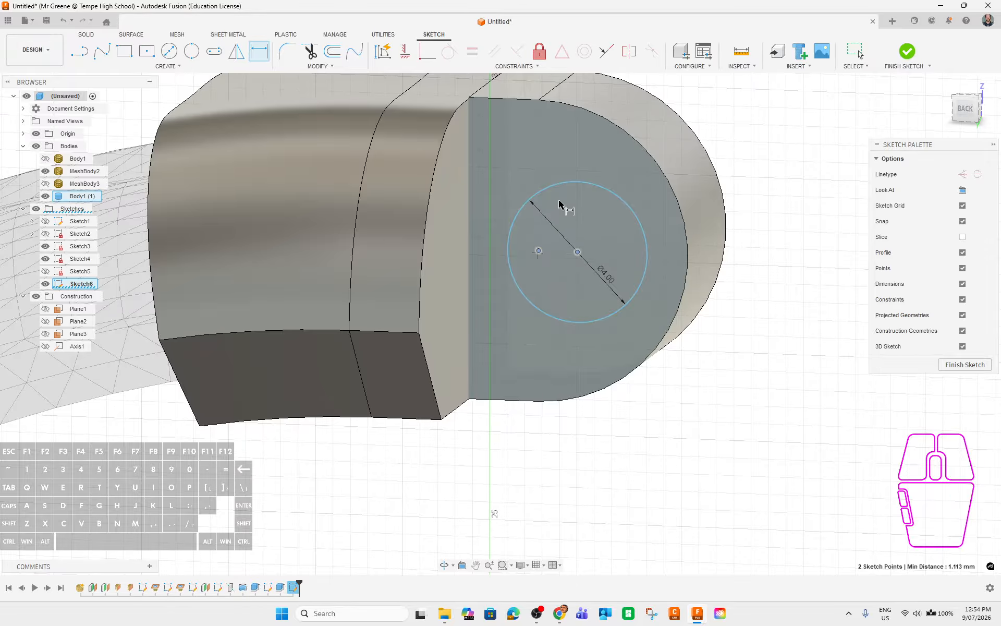
{"action": "left_click", "coordinate": [559, 166]}
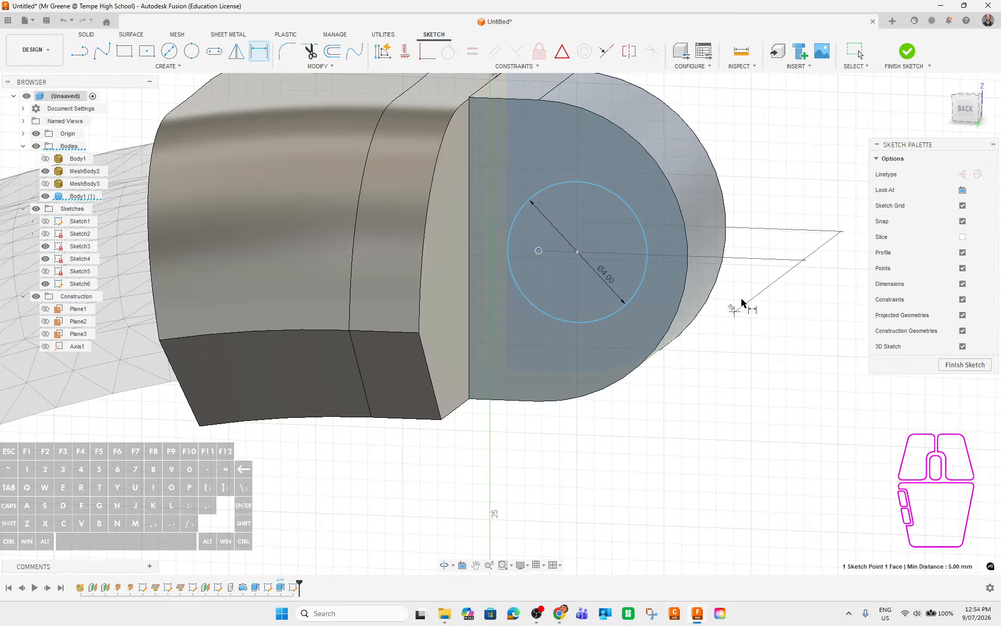
{"action": "middle_click_drag", "start_coordinate": [742, 334], "coordinate": [741, 376], "text": "shift"}
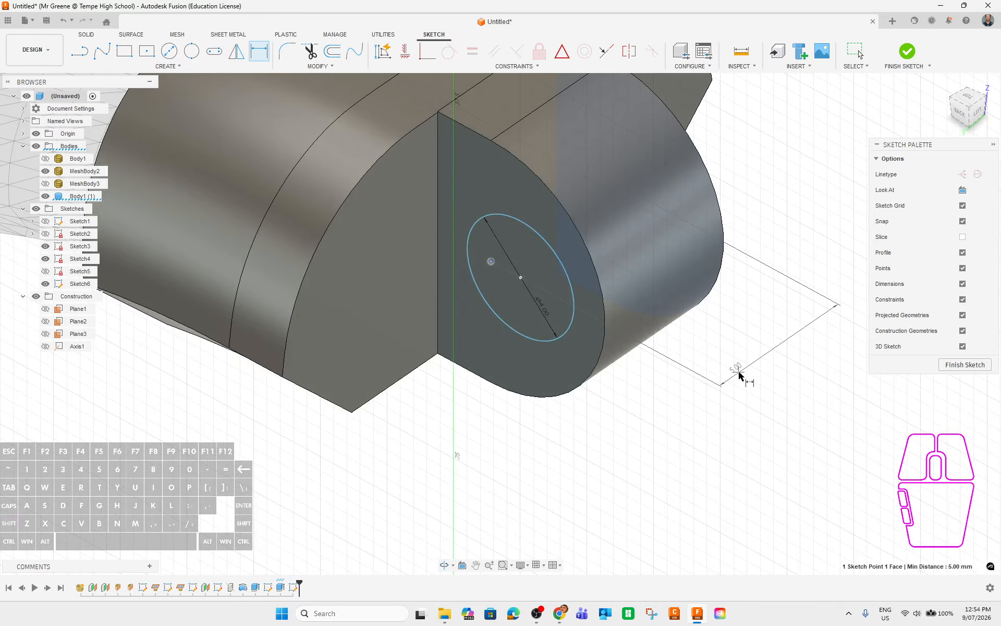
{"action": "left_click", "coordinate": [739, 374]}
{"action": "middle_click_drag", "start_coordinate": [703, 429], "coordinate": [756, 396]}
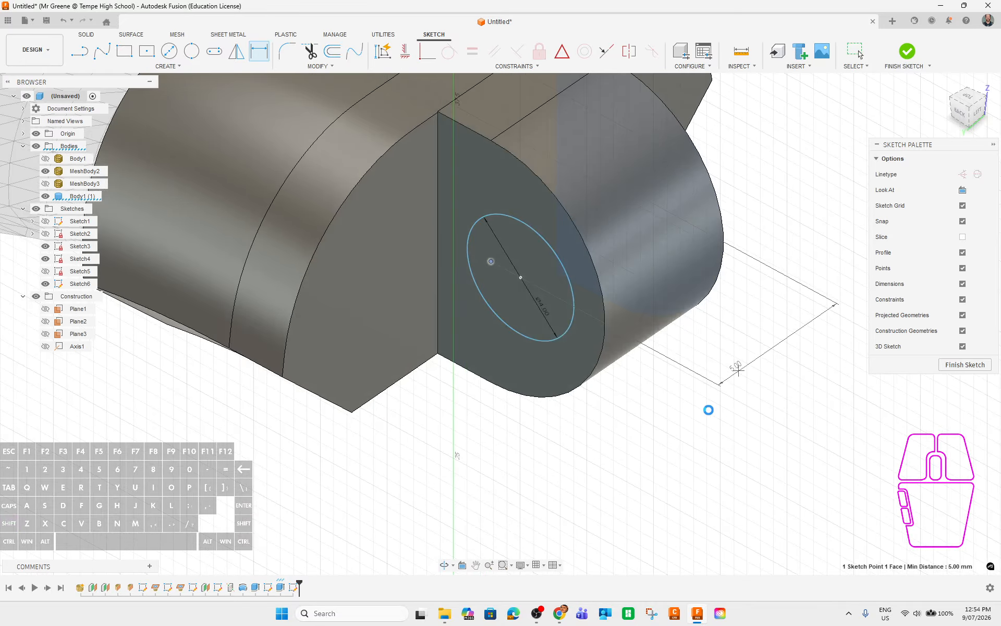
{"action": "middle_click_drag", "start_coordinate": [656, 427], "coordinate": [700, 409], "text": "shift"}
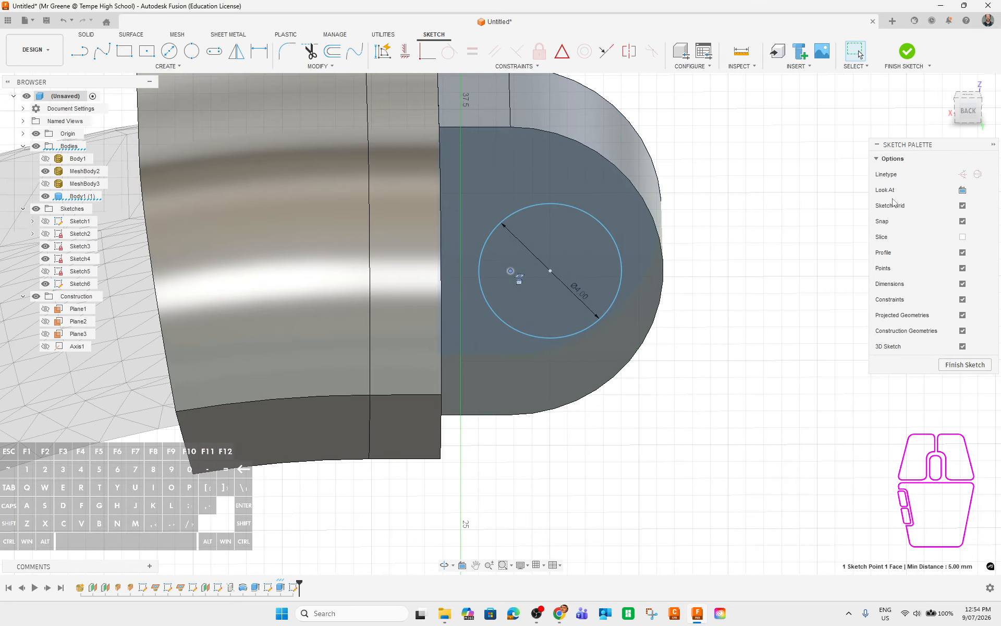
{"action": "left_click", "coordinate": [962, 191]}
{"action": "scroll", "coordinate": [576, 275], "scroll_direction": "up", "scroll_amount": 10}
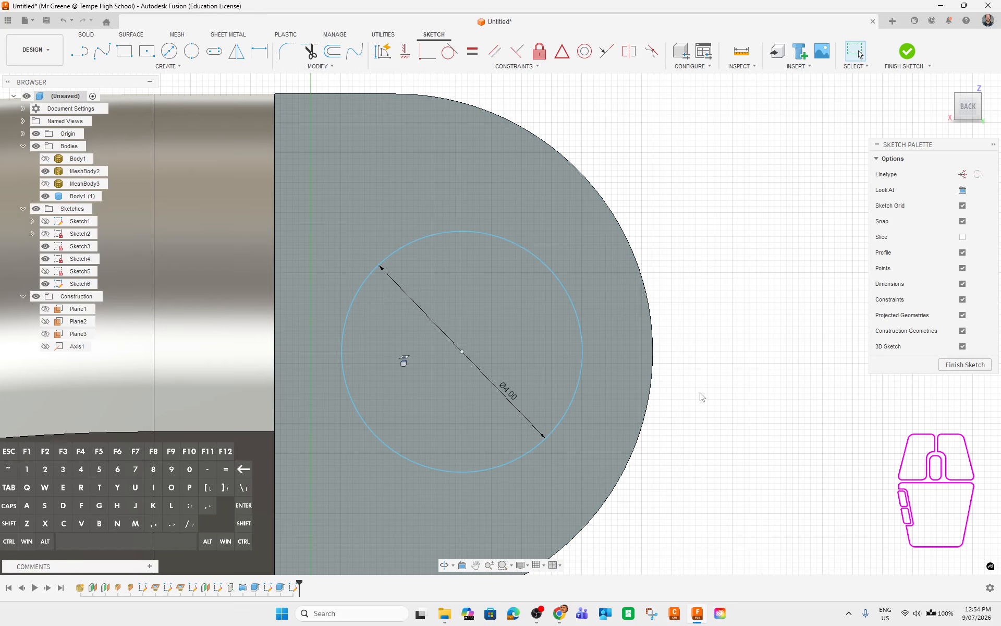
{"action": "middle_click_drag", "start_coordinate": [651, 481], "coordinate": [722, 436]}
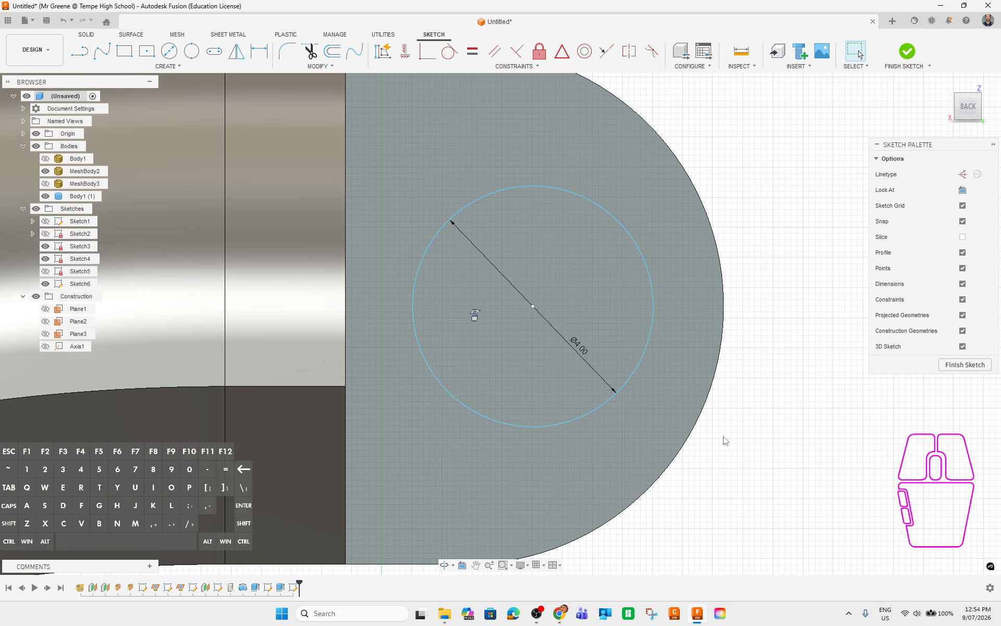
Add a horizontal offset dimension to the circle centre and set it to 1.25 mm.
{"action": "key", "text": "d"}
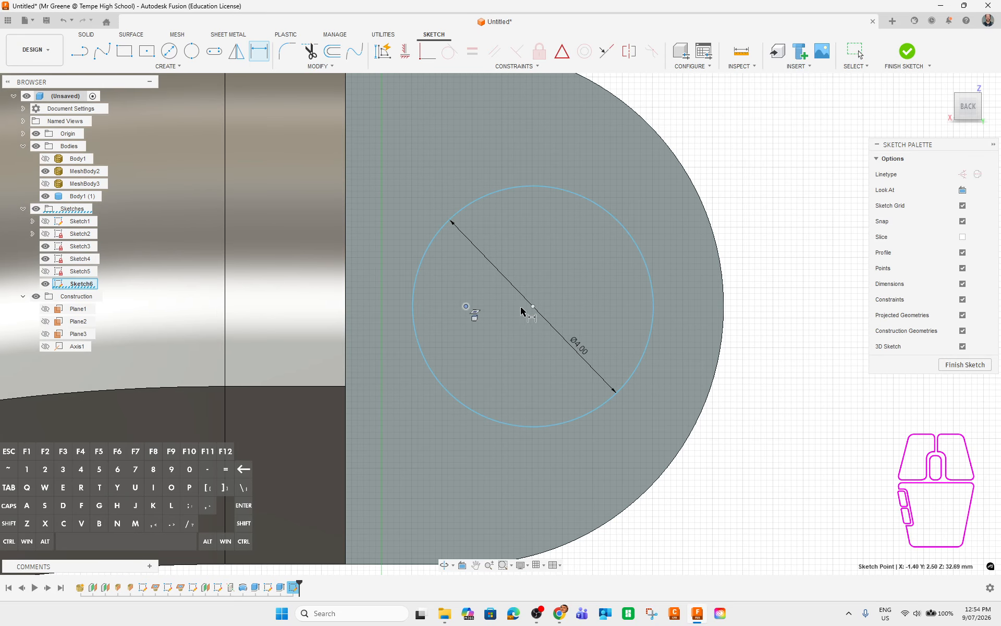
{"action": "left_click", "coordinate": [464, 306]}
{"action": "left_click", "coordinate": [523, 255]}
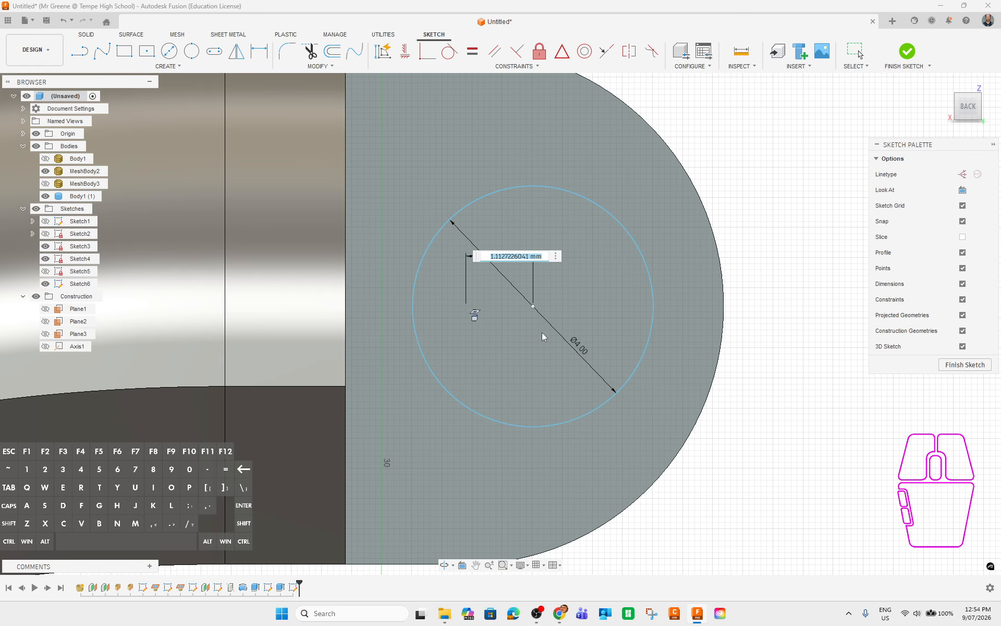
{"action": "type", "text": "1"}
{"action": "key", "text": "Return"}
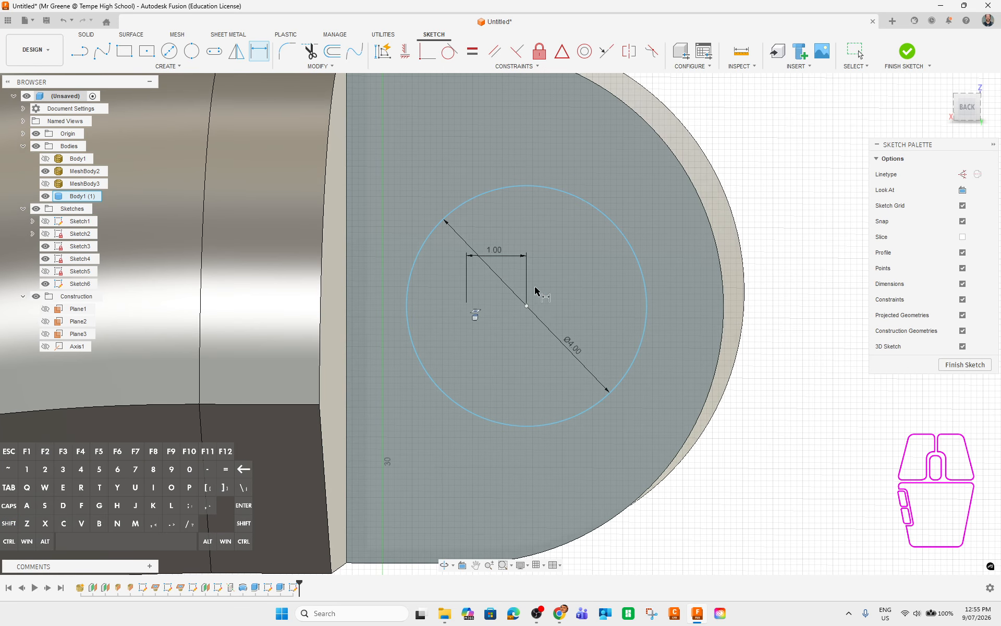
{"action": "key", "text": "Escape"}
{"action": "double_click", "coordinate": [494, 250]}
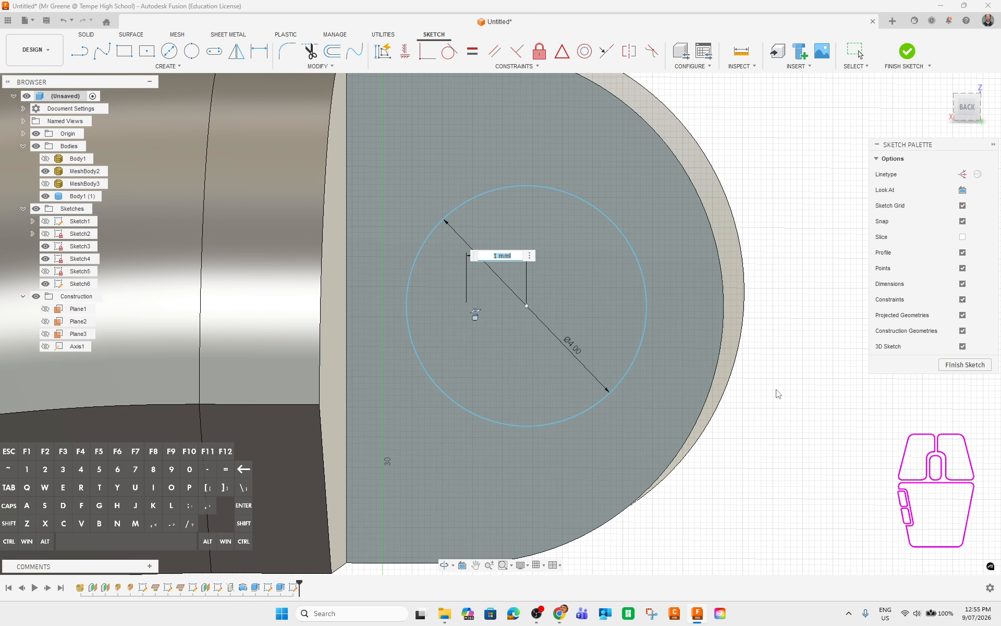
{"action": "key", "text": "Return"}
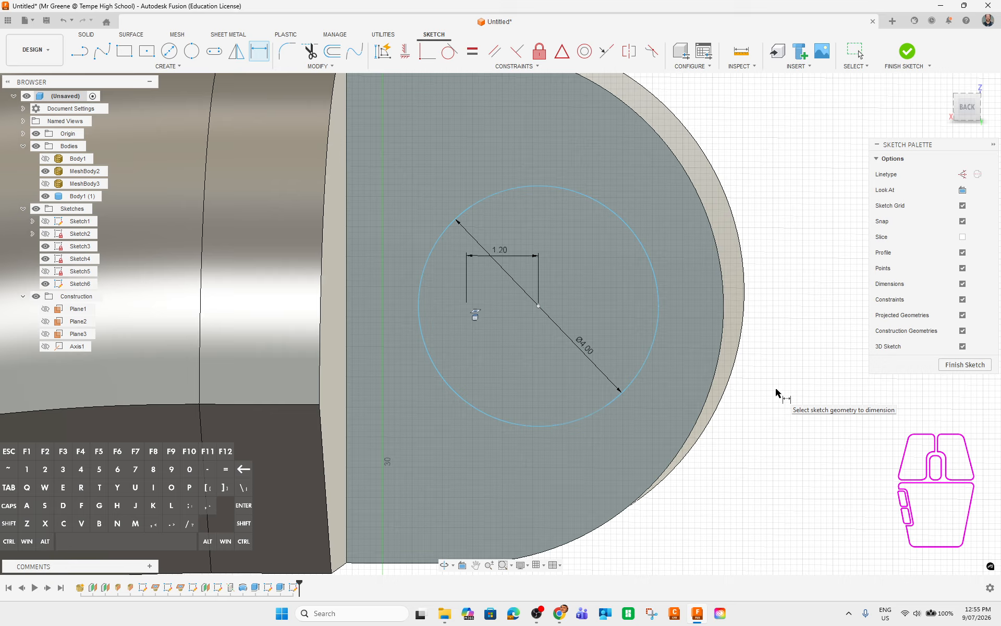
{"action": "key", "text": "Escape"}
{"action": "double_click", "coordinate": [500, 250]}
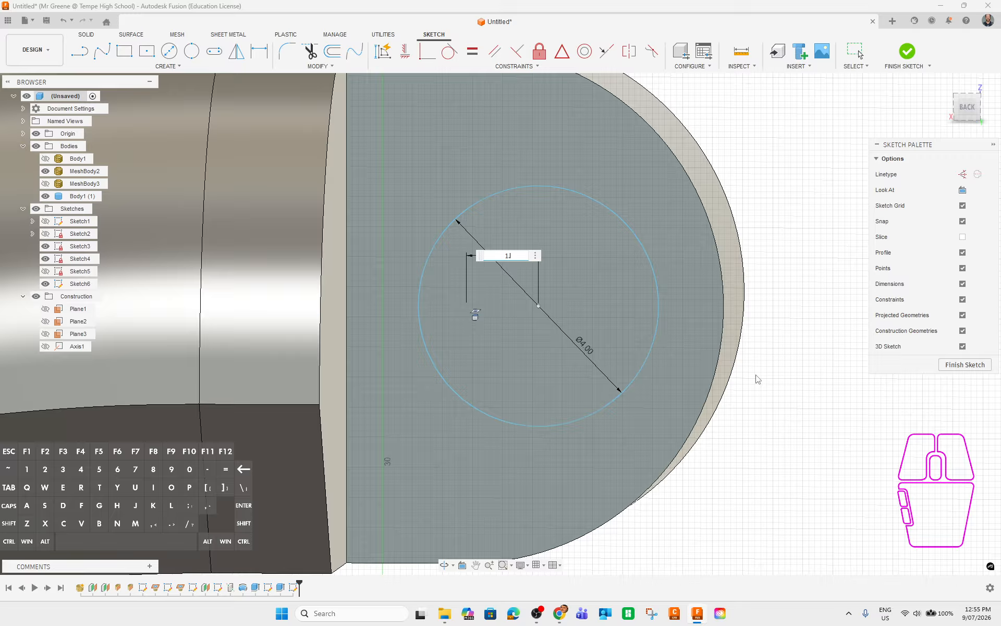
{"action": "key", "text": "Return"}
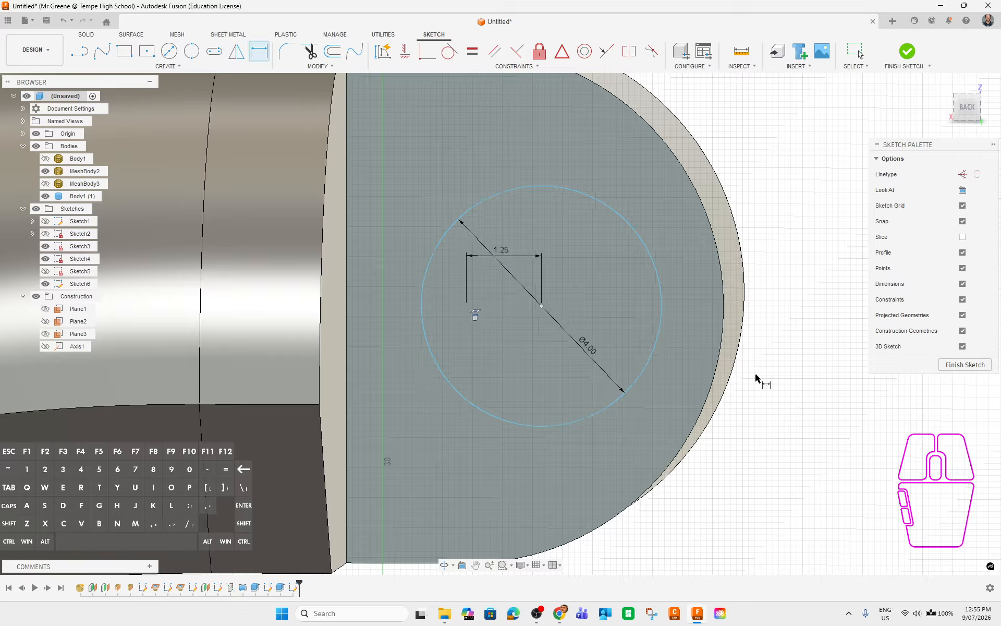
Finish the sketch and extrude the circle 4 mm as a joined cylindrical peg.
{"action": "left_click", "coordinate": [969, 365]}
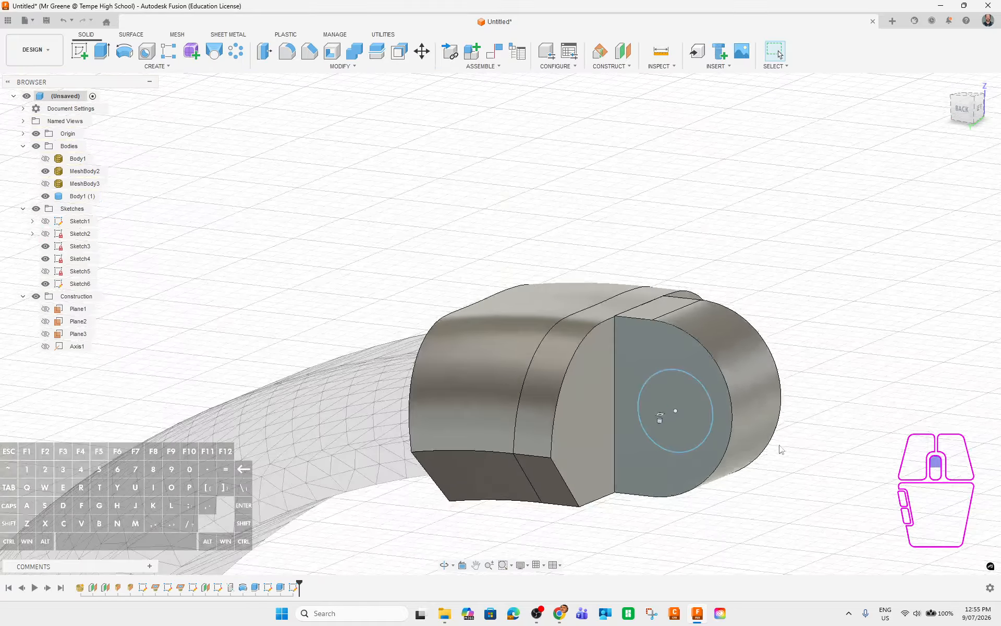
{"action": "left_click", "coordinate": [671, 394]}
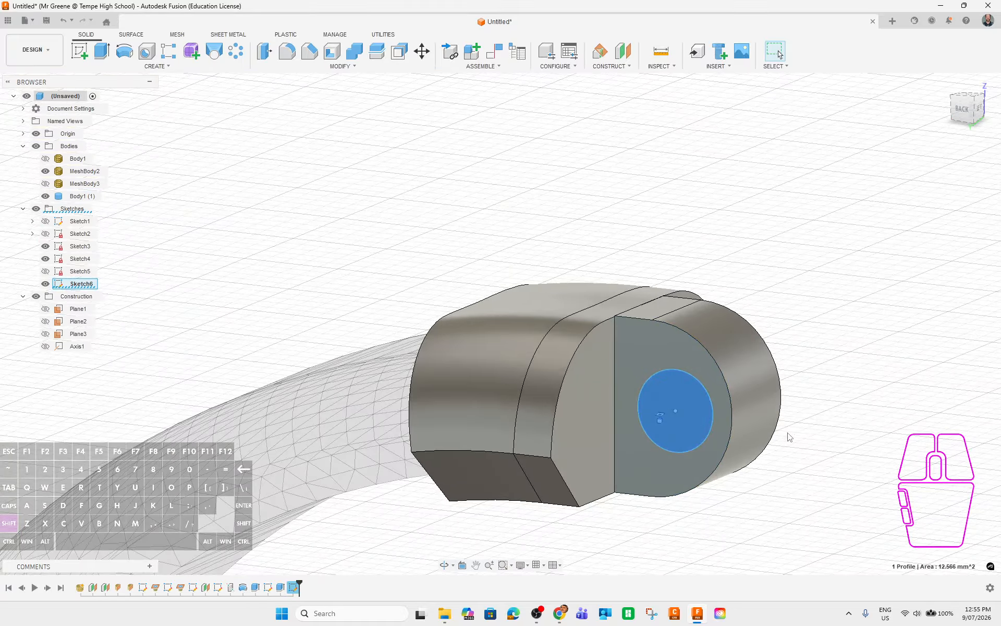
{"action": "middle_click_drag", "start_coordinate": [787, 436], "coordinate": [825, 463], "text": "shift"}
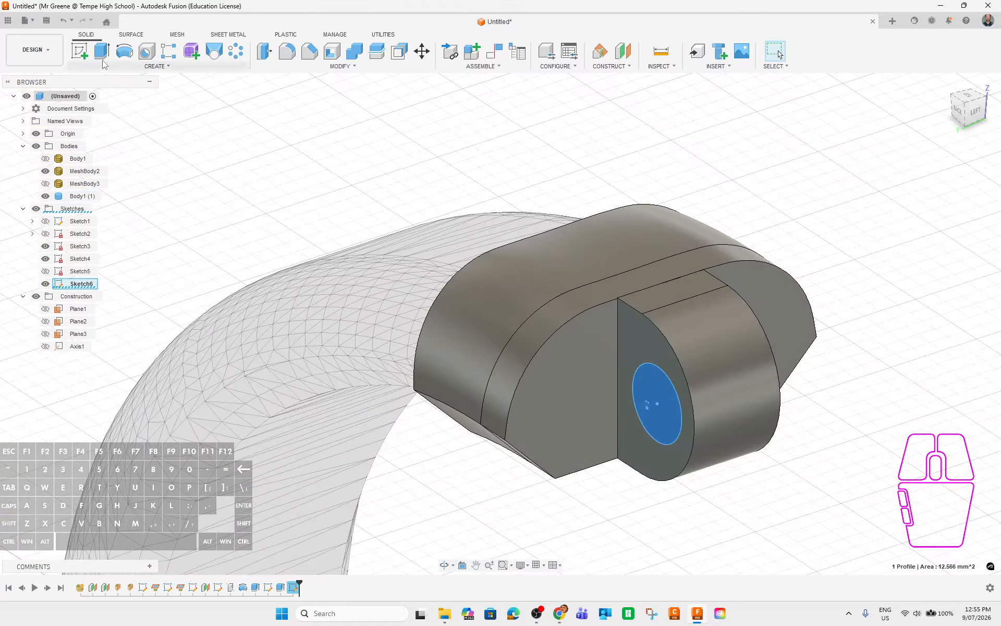
{"action": "key", "text": "e"}
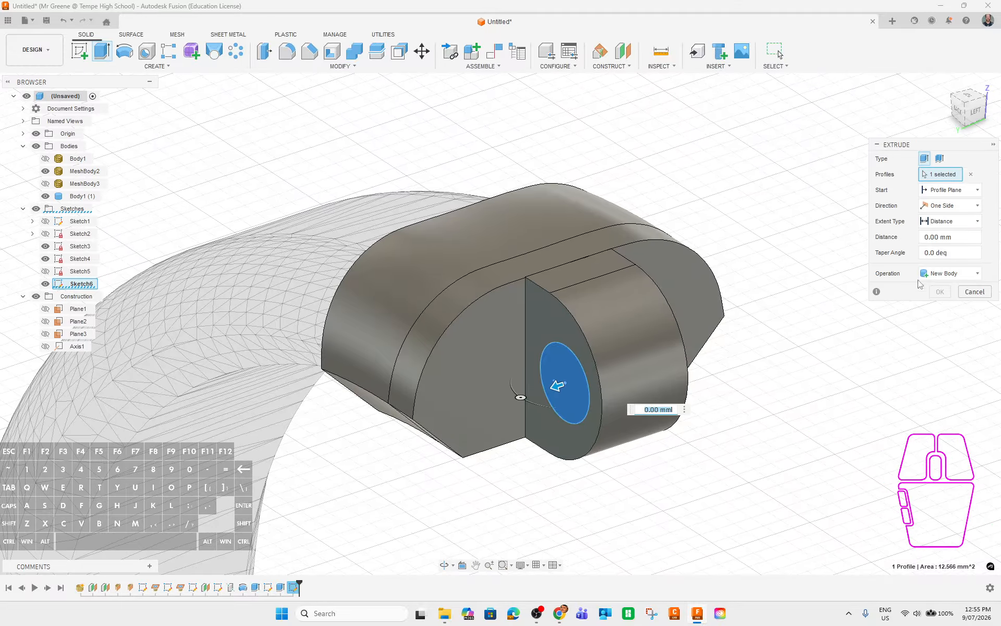
{"action": "middle_click_drag", "start_coordinate": [809, 409], "coordinate": [572, 374], "text": "shift"}
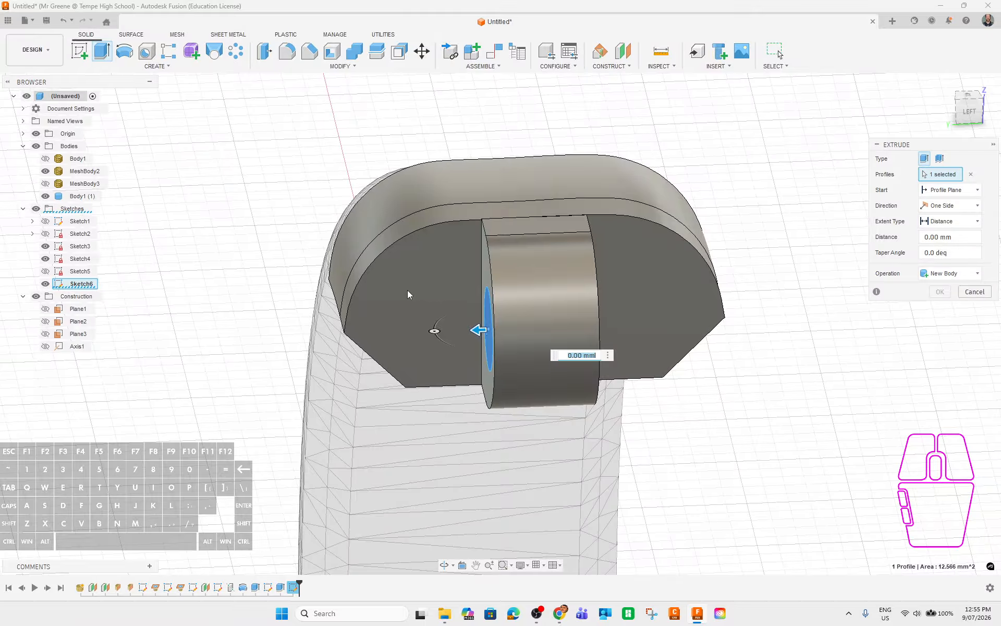
{"action": "middle_click_drag", "start_coordinate": [777, 364], "coordinate": [783, 445], "text": "shift"}
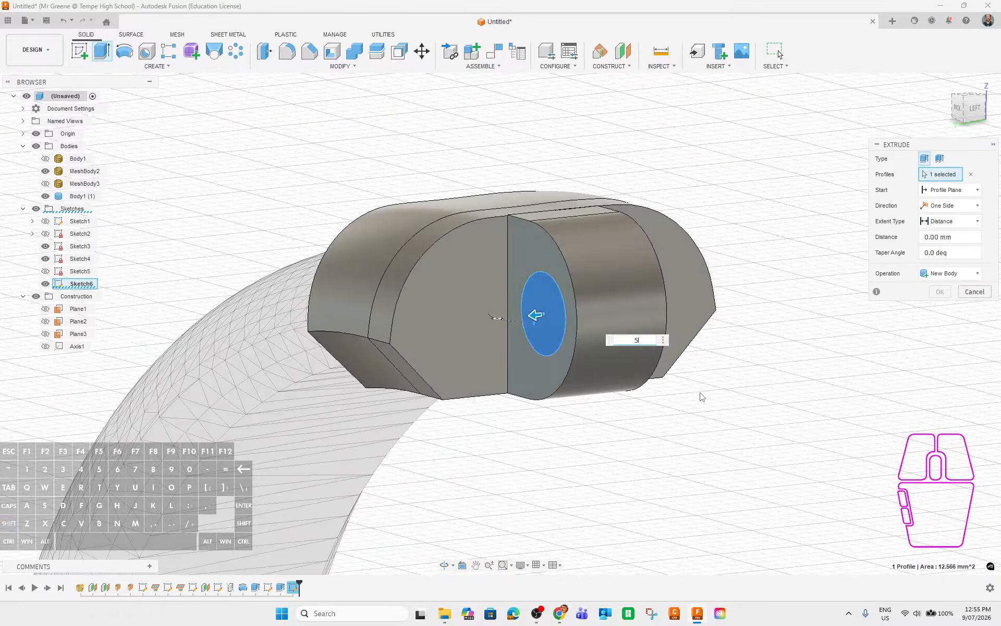
{"action": "middle_click_drag", "start_coordinate": [777, 418], "coordinate": [810, 526], "text": "shift"}
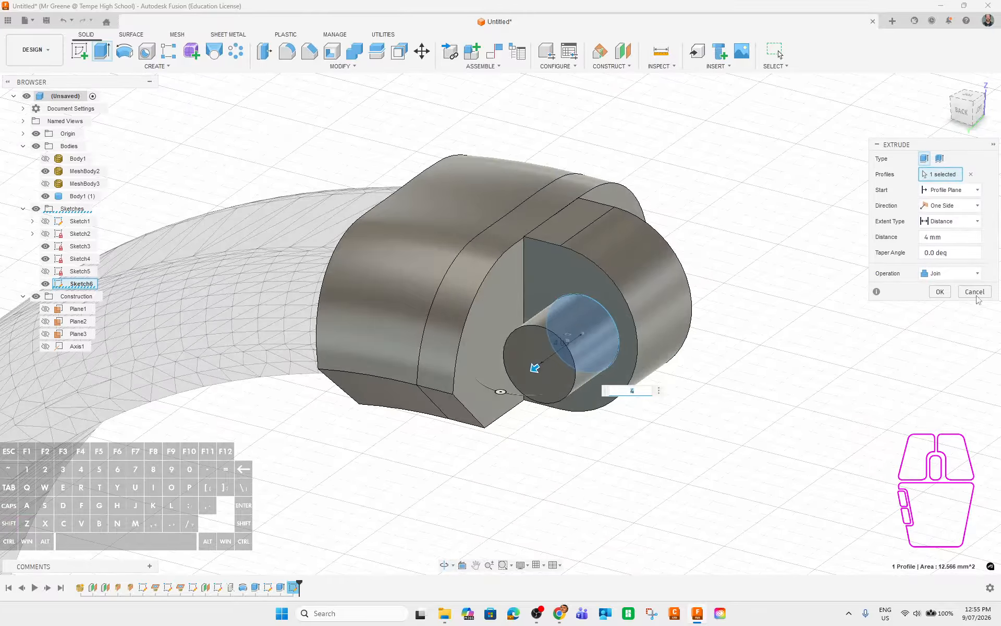
{"action": "left_click", "coordinate": [939, 292]}
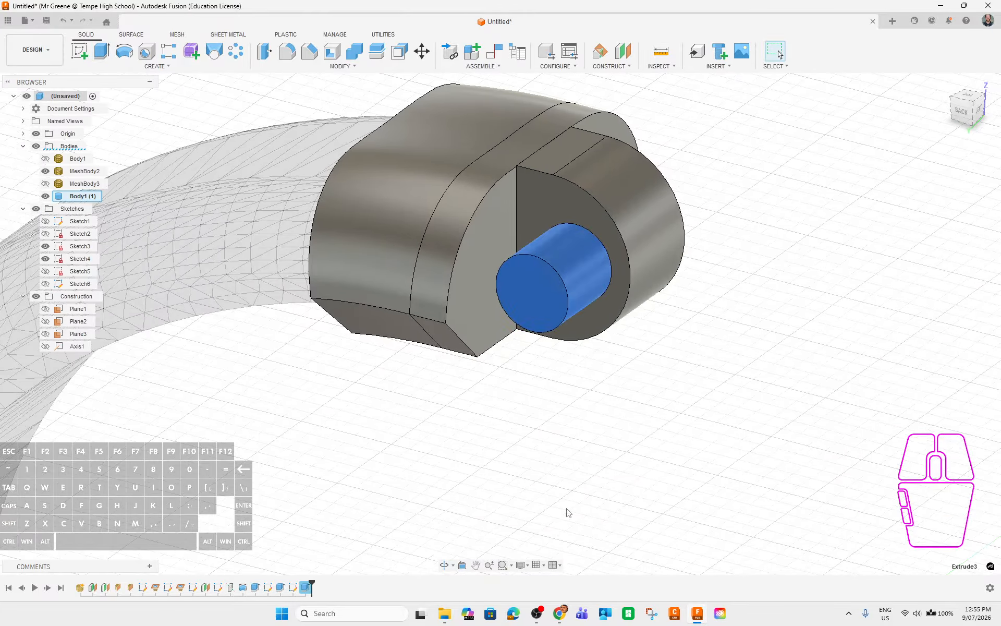
{"action": "middle_click_drag", "start_coordinate": [916, 419], "coordinate": [682, 193], "text": "shift"}
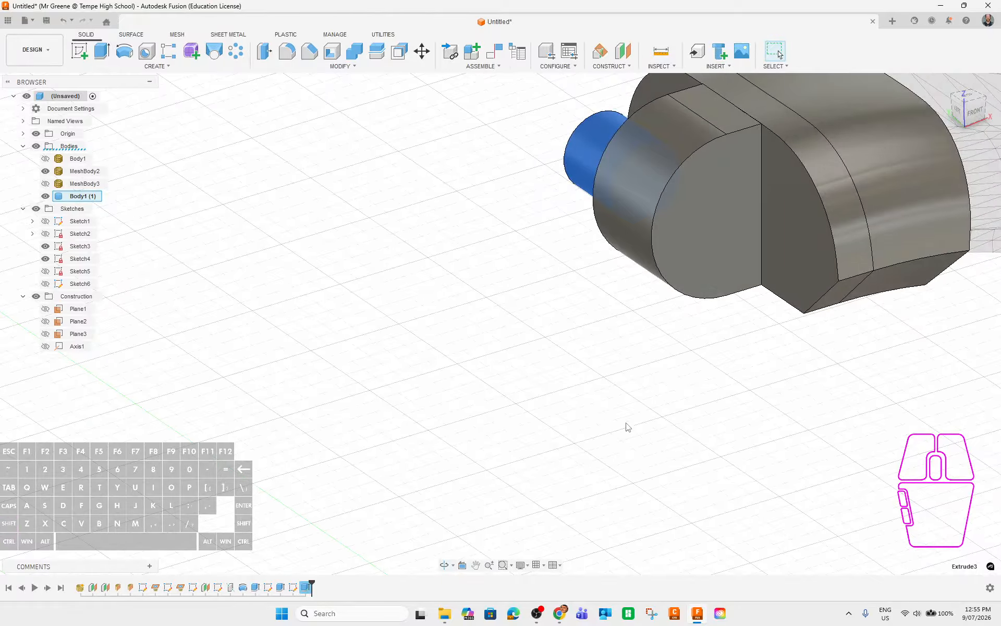
{"action": "middle_click_drag", "start_coordinate": [627, 427], "coordinate": [580, 413], "text": "shift"}
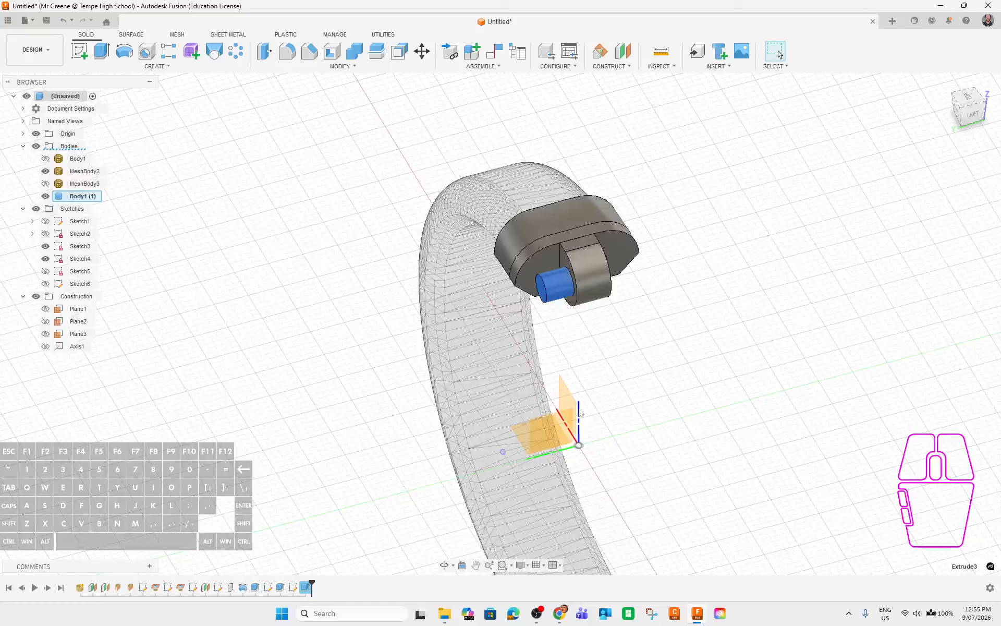
Mirror the peg feature across the construction plane with Identical compute type.
{"action": "left_click", "coordinate": [155, 66]}
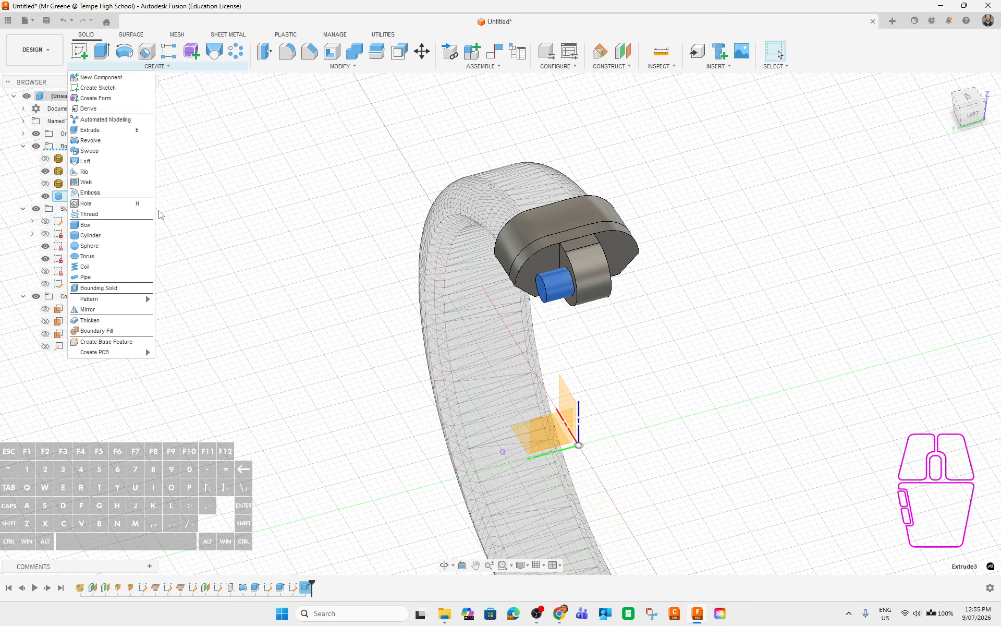
{"action": "left_click", "coordinate": [87, 309]}
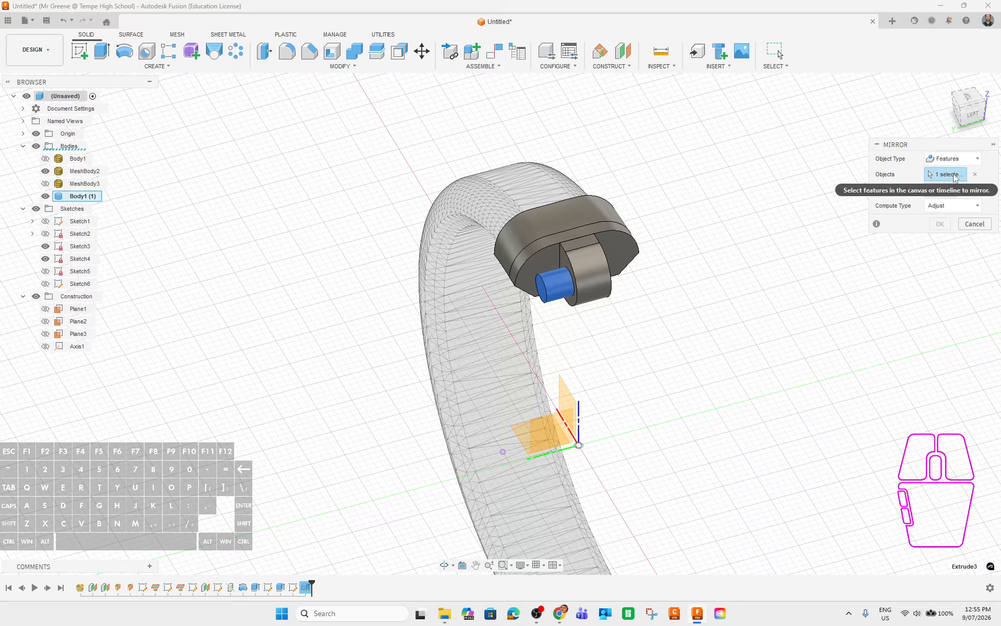
{"action": "left_click", "coordinate": [941, 190]}
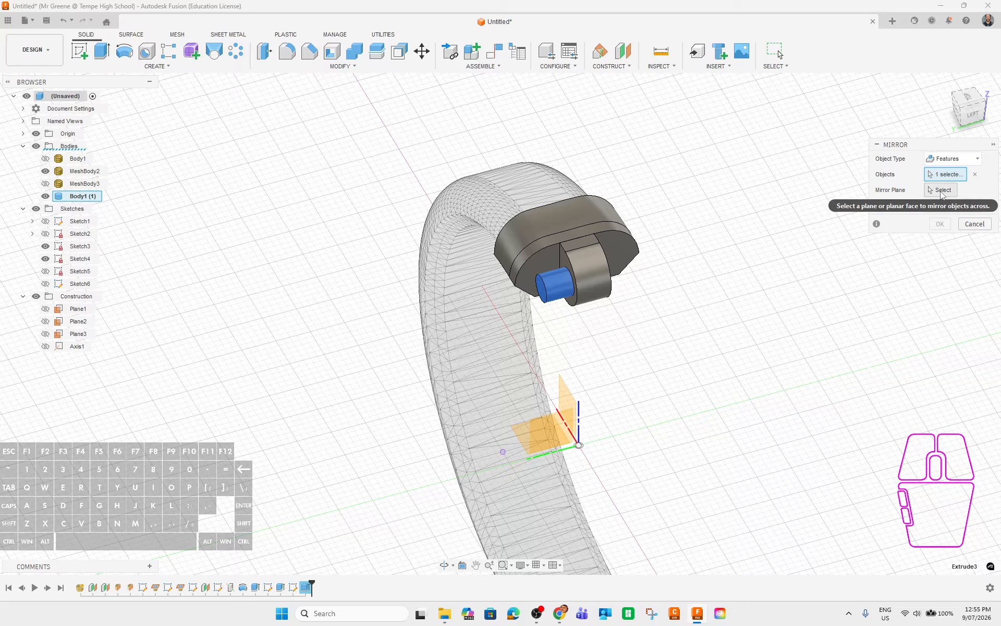
{"action": "left_click", "coordinate": [575, 404]}
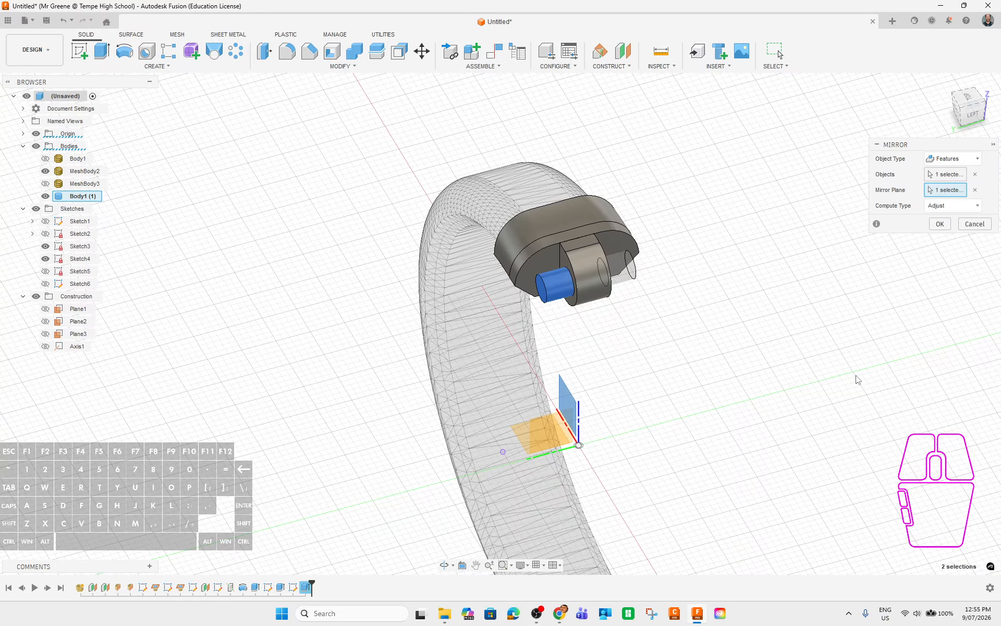
{"action": "left_click", "coordinate": [929, 207]}
{"action": "left_click", "coordinate": [940, 232]}
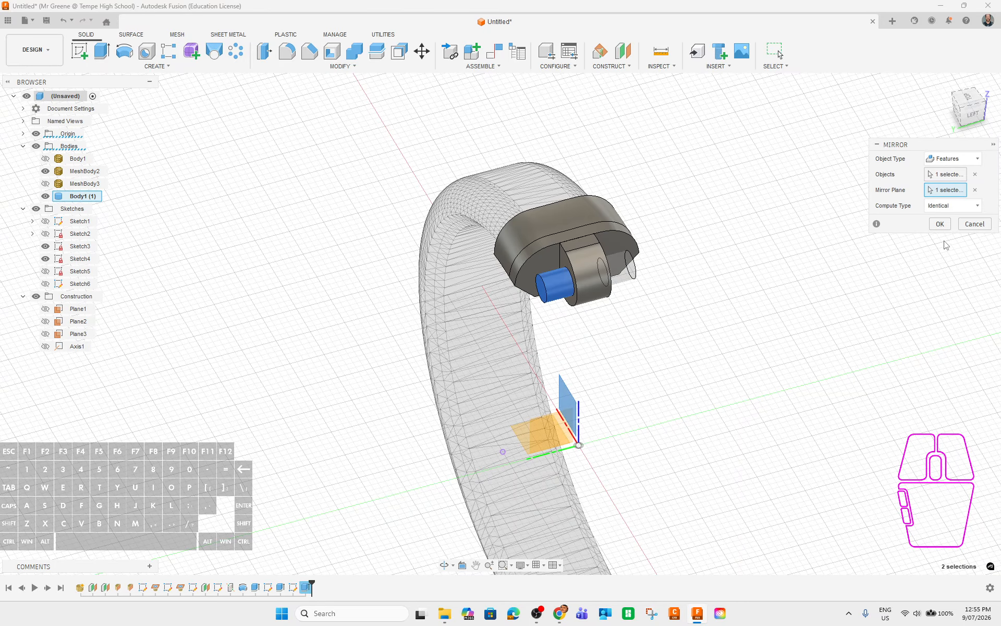
{"action": "left_click", "coordinate": [939, 224]}
{"action": "middle_click_drag", "start_coordinate": [910, 358], "coordinate": [577, 204], "text": "shift"}
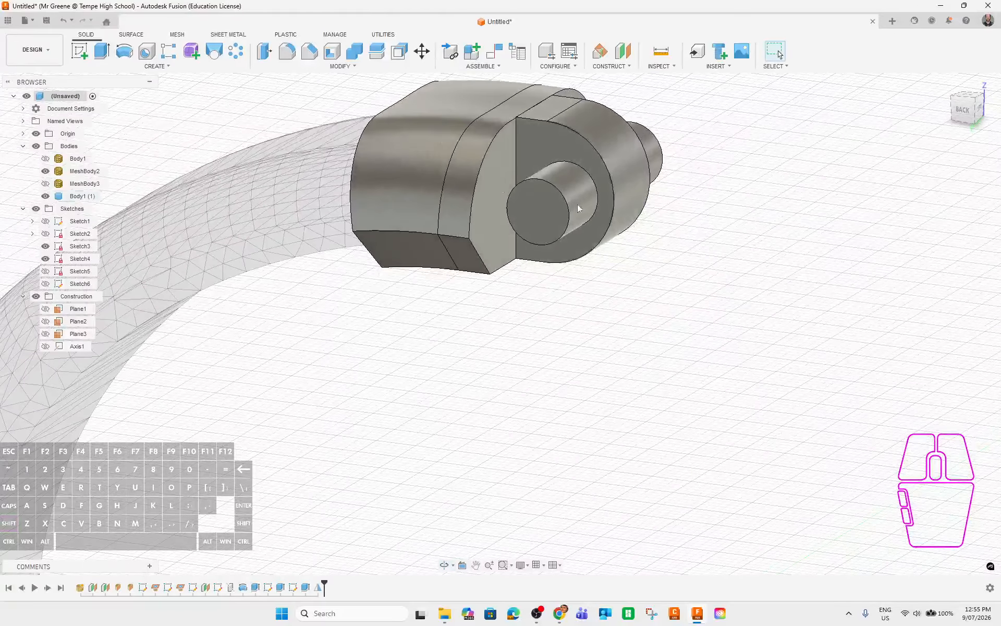
Start a chamfer on the recess edge and the peg's base, front and end edges.
{"action": "left_click", "coordinate": [309, 50]}
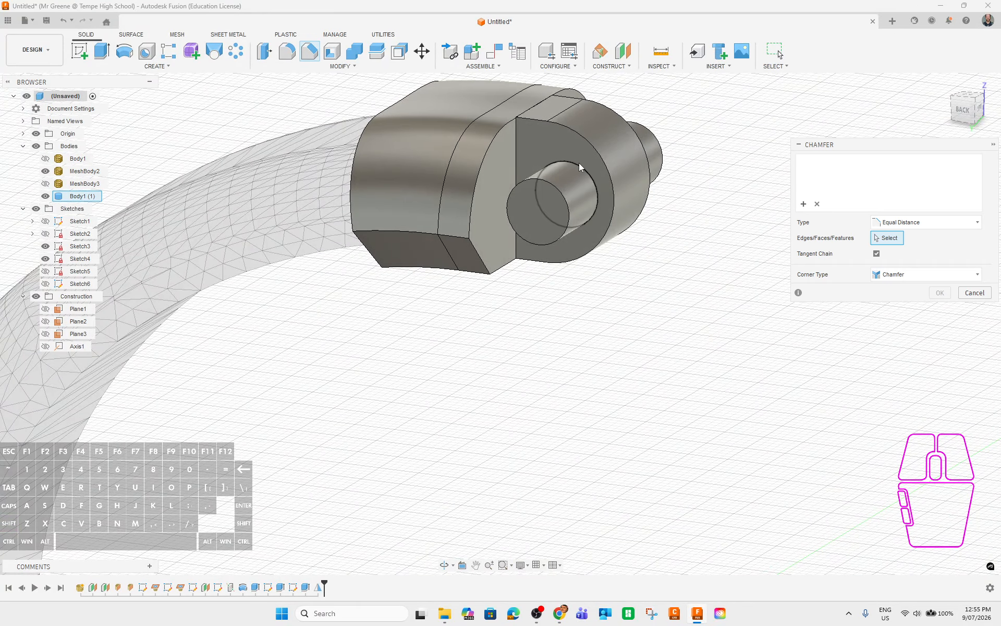
{"action": "left_click", "coordinate": [579, 166]}
{"action": "type", "text": "1"}
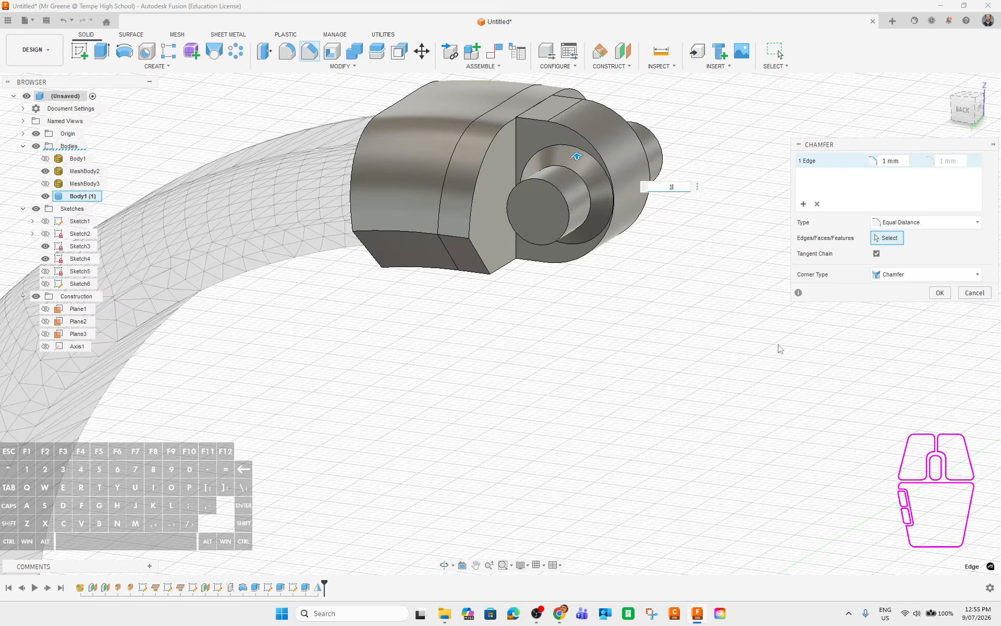
{"action": "key", "text": "BackSpace"}
{"action": "type", "text": "0.5"}
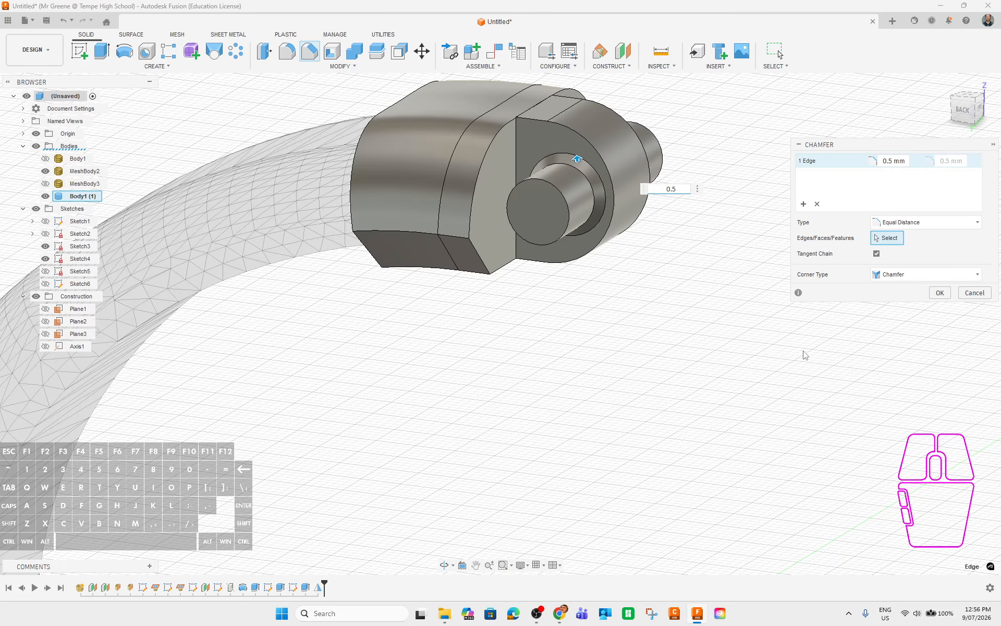
{"action": "middle_click_drag", "start_coordinate": [685, 351], "coordinate": [665, 341], "text": "shift"}
{"action": "left_click", "coordinate": [699, 165]}
{"action": "left_click", "coordinate": [603, 205]}
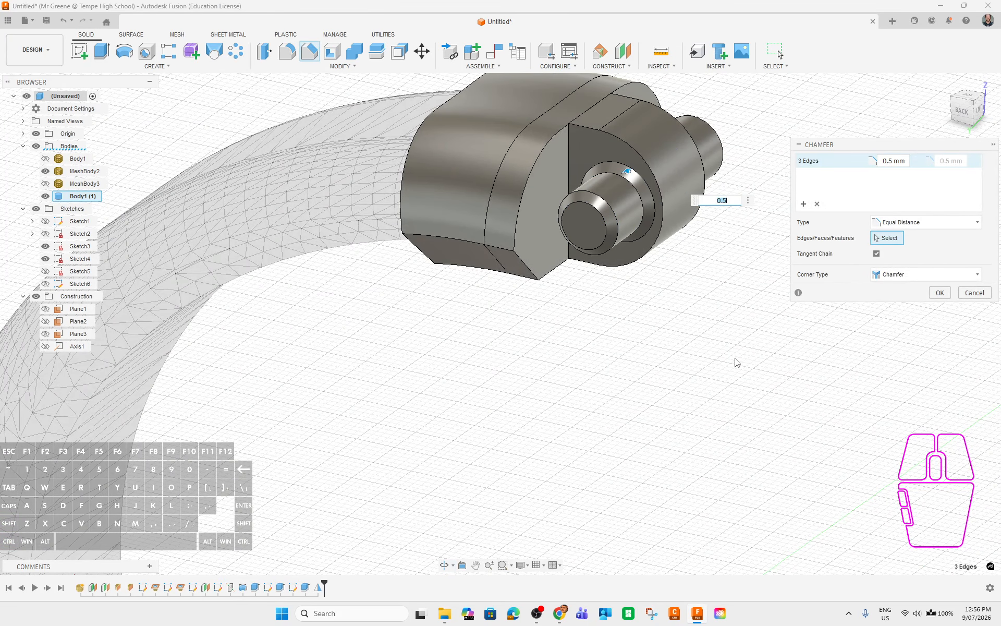
{"action": "middle_click_drag", "start_coordinate": [764, 373], "coordinate": [653, 365], "text": "shift"}
{"action": "left_click", "coordinate": [683, 199]}
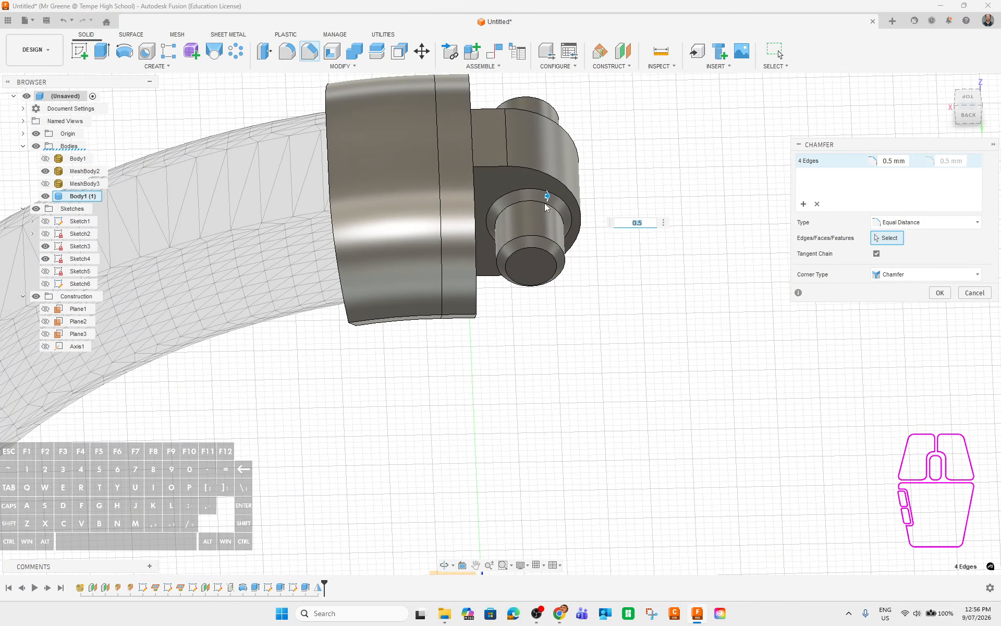
Set the chamfer distance to 0.4 mm and apply it.
{"action": "scroll", "coordinate": [546, 208], "scroll_direction": "up", "scroll_amount": 3}
{"action": "left_click", "coordinate": [643, 226]}
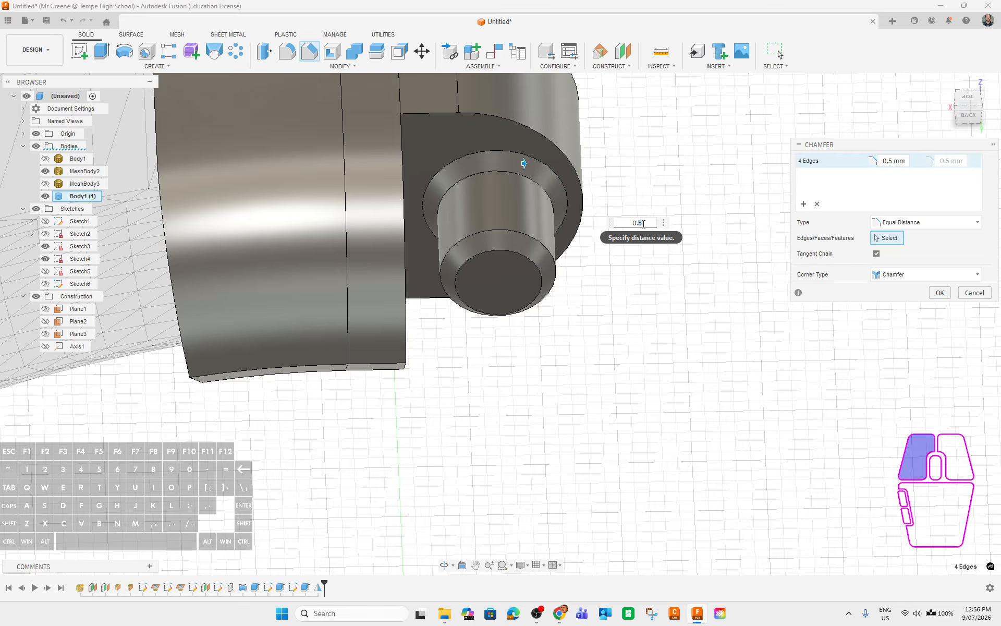
{"action": "double_click", "coordinate": [635, 221]}
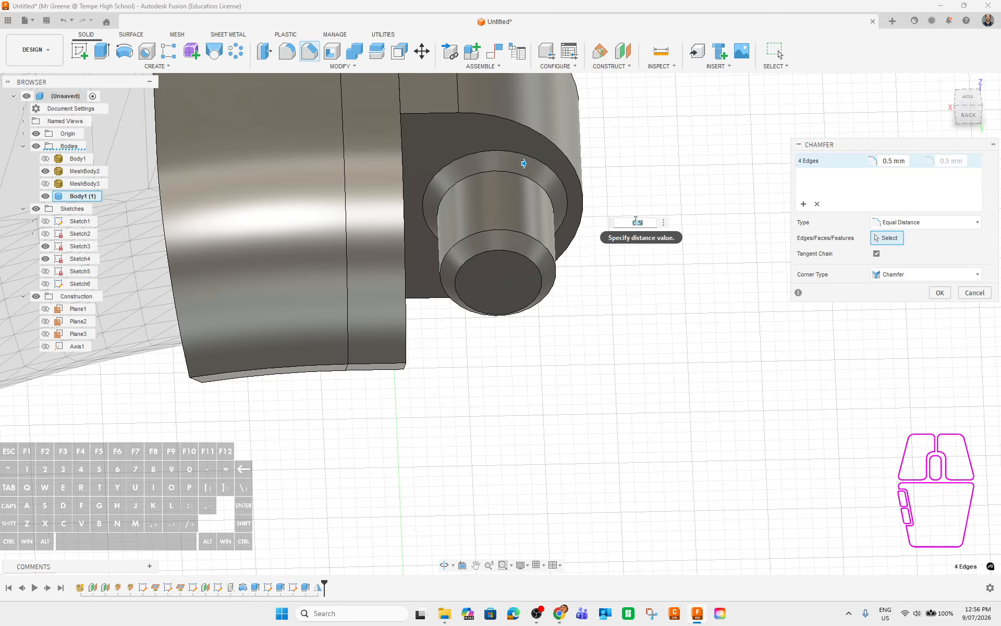
{"action": "key", "text": "Return"}
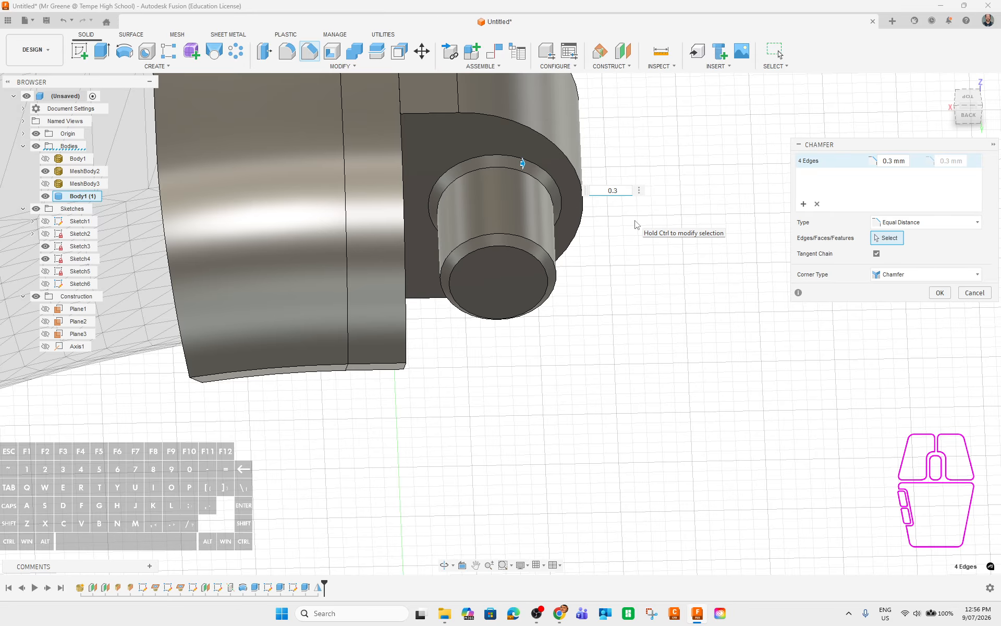
{"action": "type", "text": "0.4"}
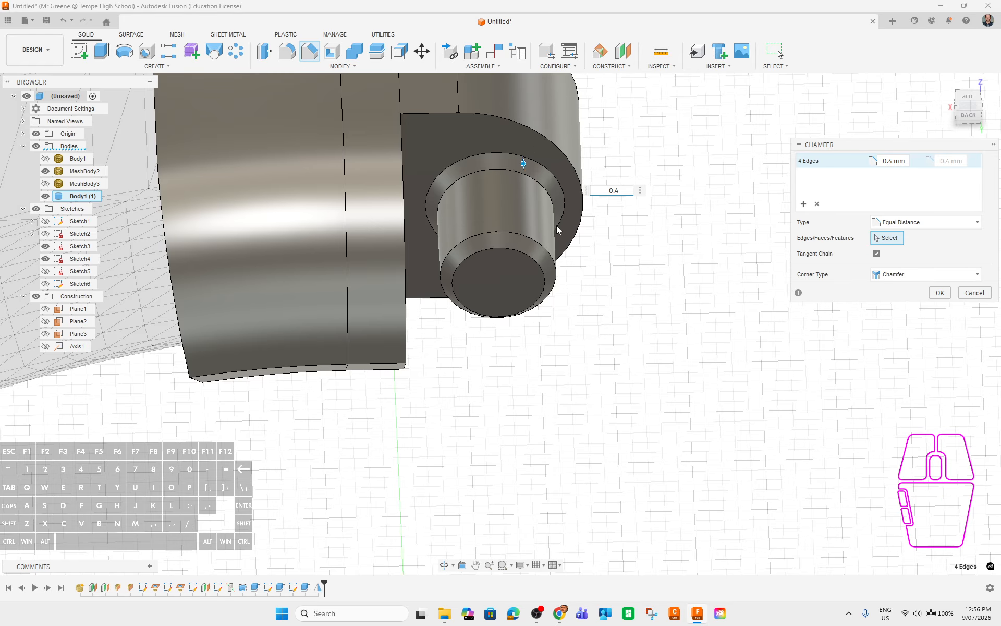
{"action": "left_click", "coordinate": [941, 293]}
{"action": "scroll", "coordinate": [792, 315], "scroll_direction": "down", "scroll_amount": 3}
{"action": "middle_click_drag", "start_coordinate": [740, 419], "coordinate": [728, 378], "text": "shift"}
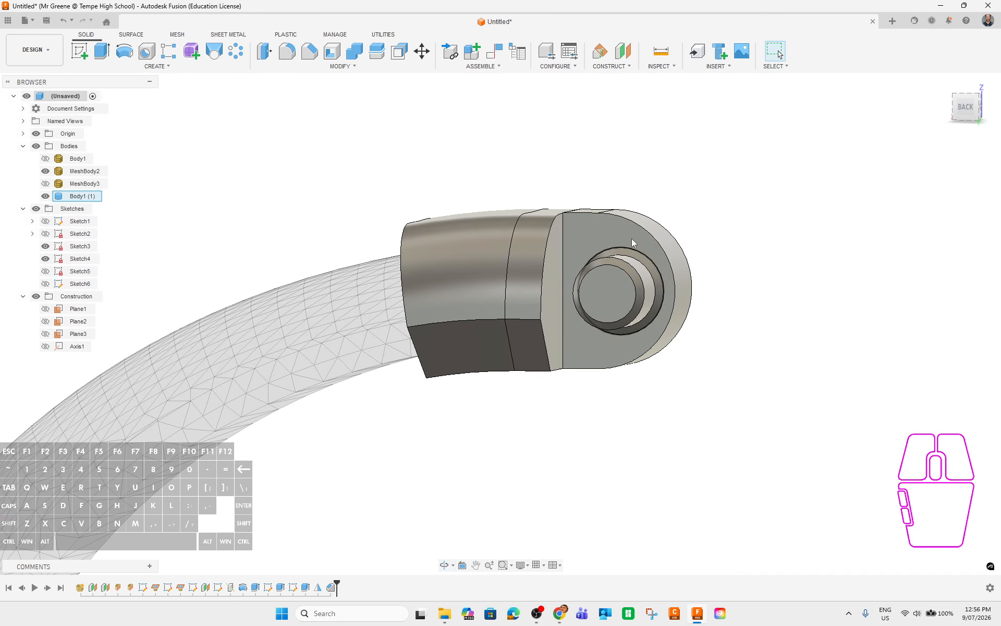
In Sketch5, set the top width dimension to 3.00 and link the lower dimension to it.
{"action": "right_click", "coordinate": [268, 587]}
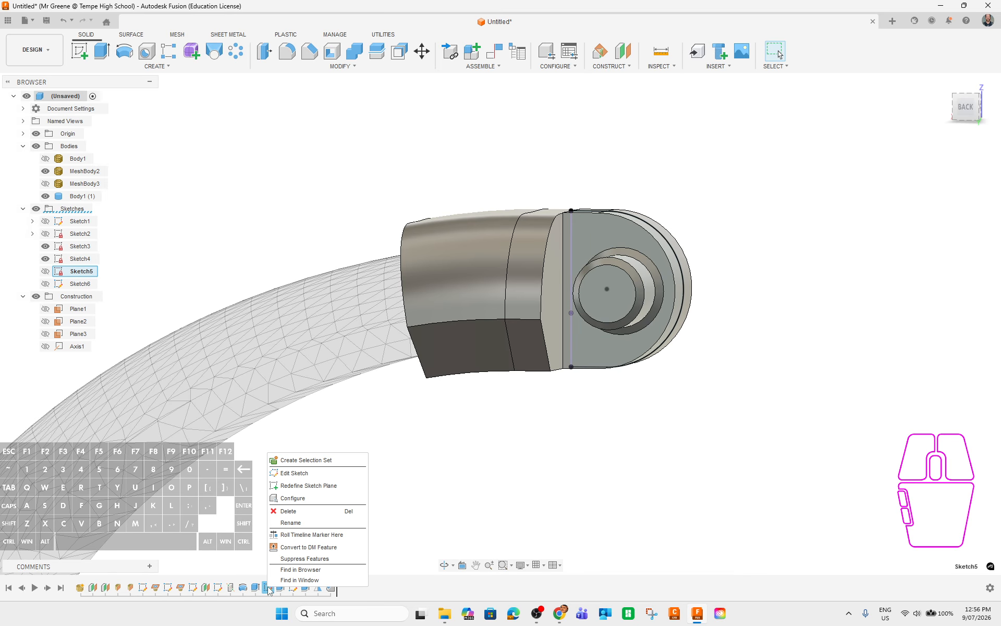
{"action": "left_click", "coordinate": [303, 473]}
{"action": "double_click", "coordinate": [564, 160]}
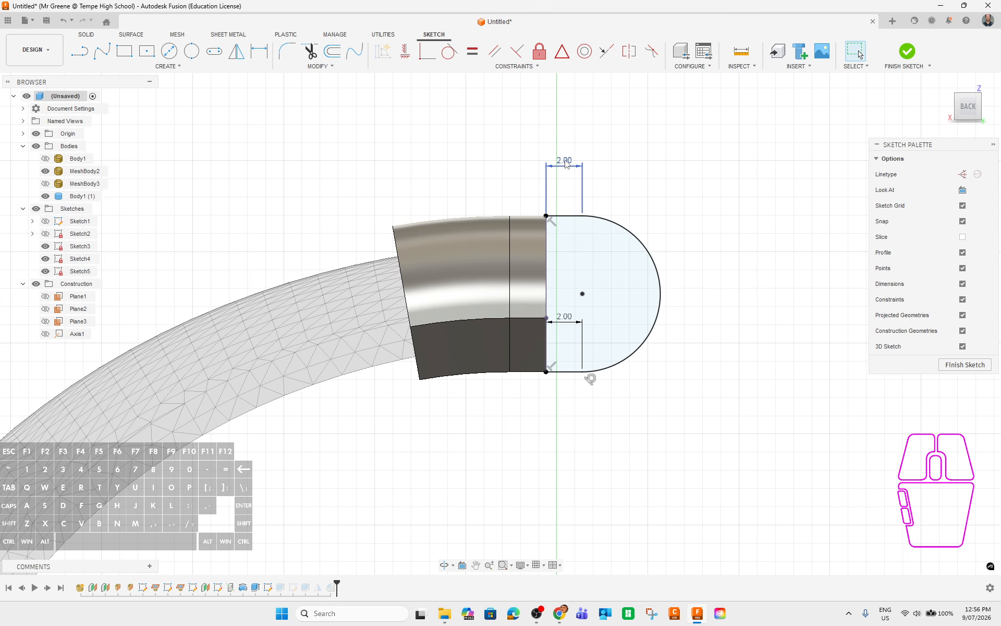
{"action": "type", "text": "3"}
{"action": "double_click", "coordinate": [566, 313]}
{"action": "left_click", "coordinate": [565, 316]}
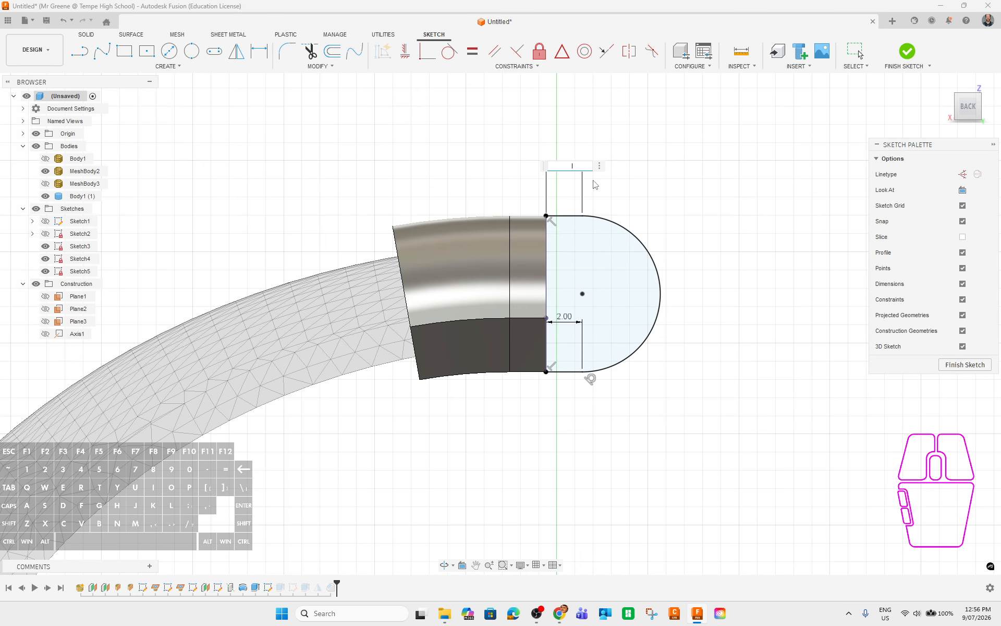
{"action": "key", "text": "Return"}
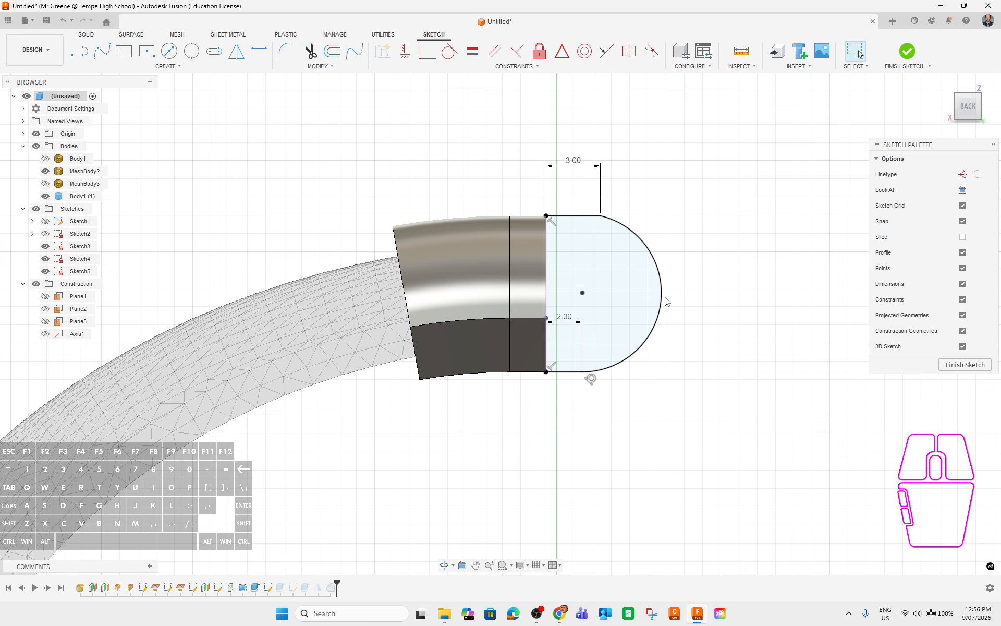
{"action": "double_click", "coordinate": [565, 318]}
{"action": "left_click", "coordinate": [575, 166]}
{"action": "key", "text": "Return"}
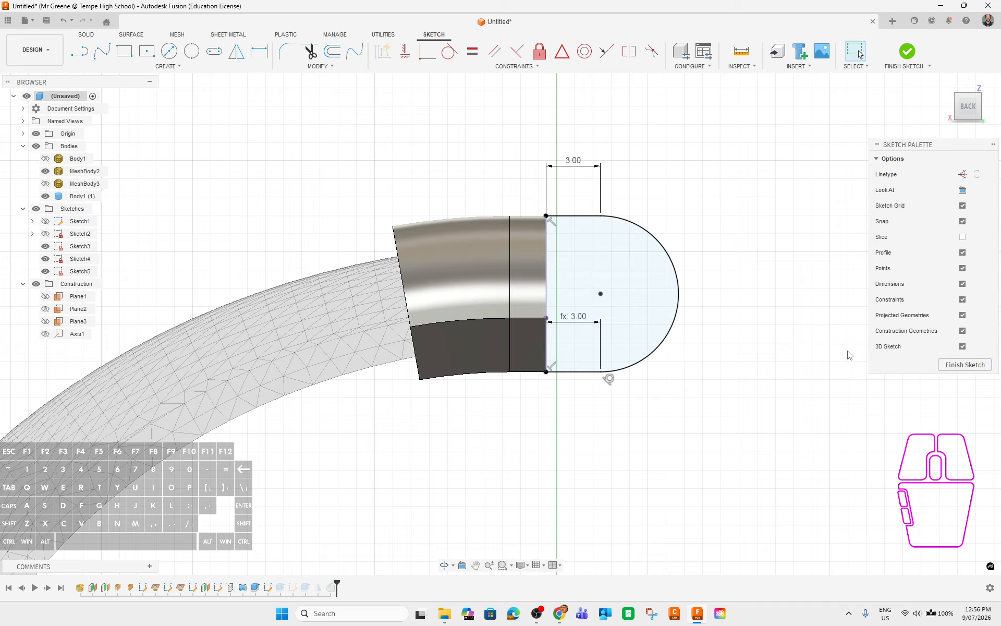
{"action": "left_click", "coordinate": [973, 367]}
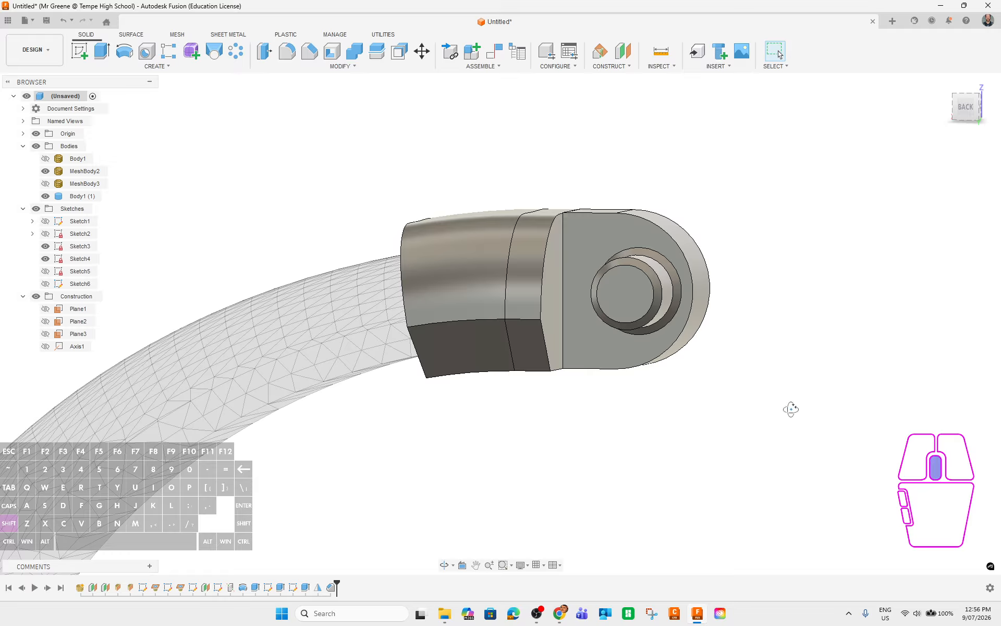
{"action": "middle_click_drag", "start_coordinate": [791, 409], "coordinate": [824, 379], "text": "shift"}
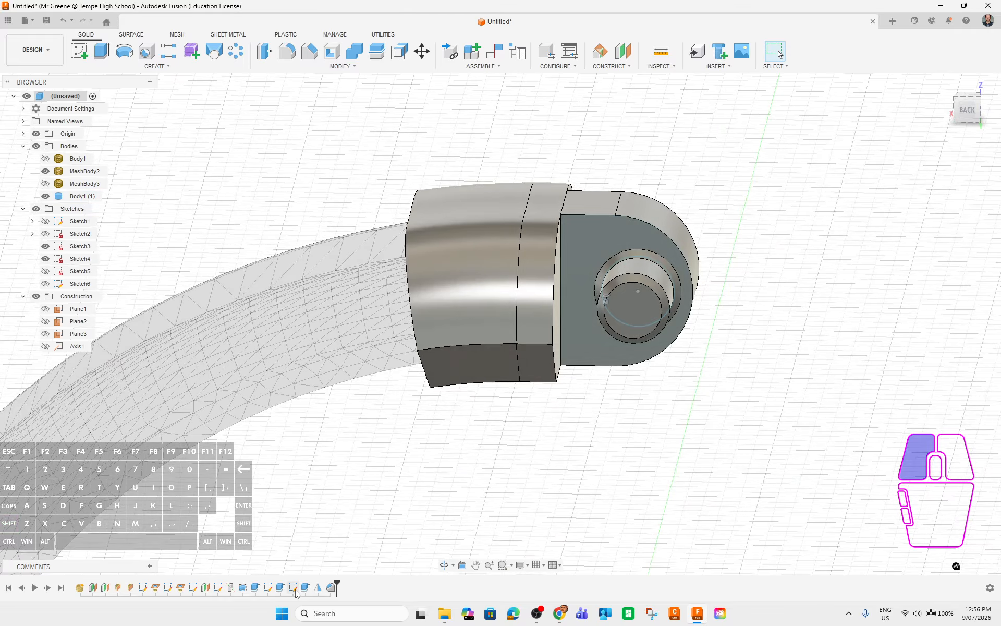
In the pin circle sketch, change the circle's offset from 1.25 to 0.75 mm.
{"action": "right_click", "coordinate": [293, 587]}
{"action": "left_click", "coordinate": [324, 475]}
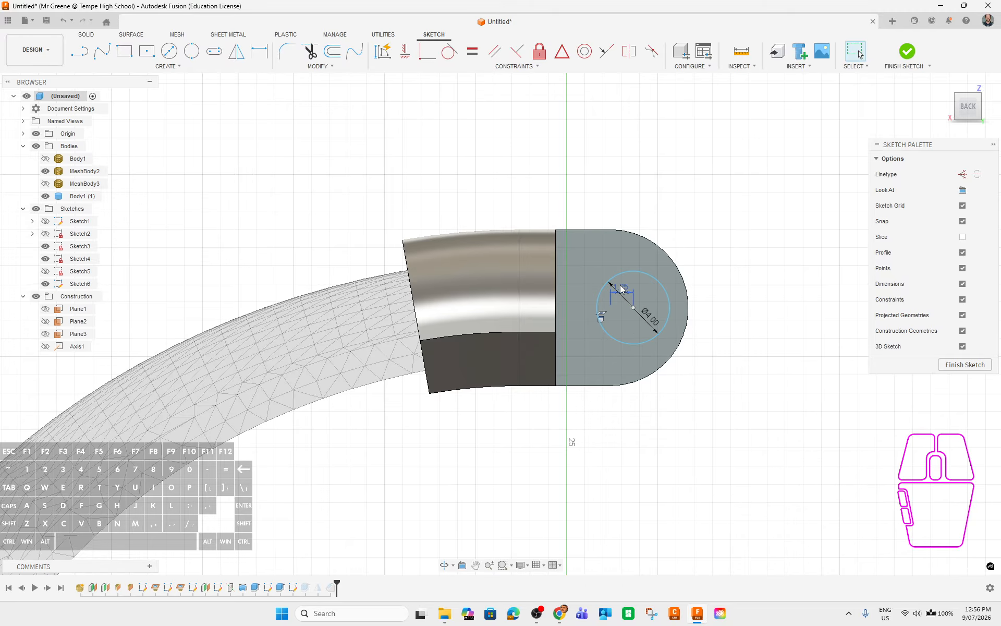
{"action": "scroll", "coordinate": [621, 289], "scroll_direction": "up", "scroll_amount": 5}
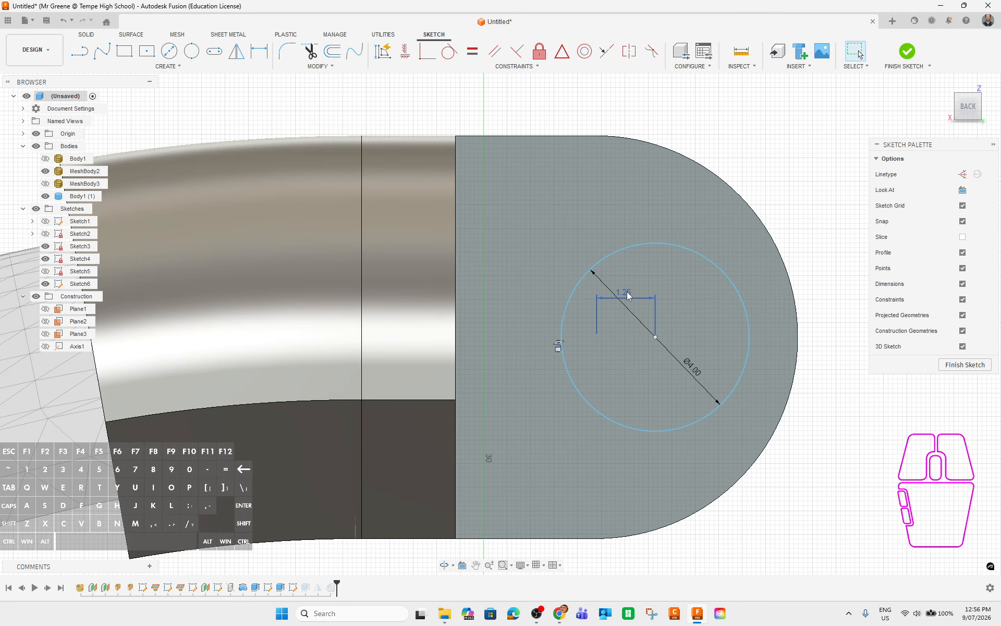
{"action": "double_click", "coordinate": [628, 295]}
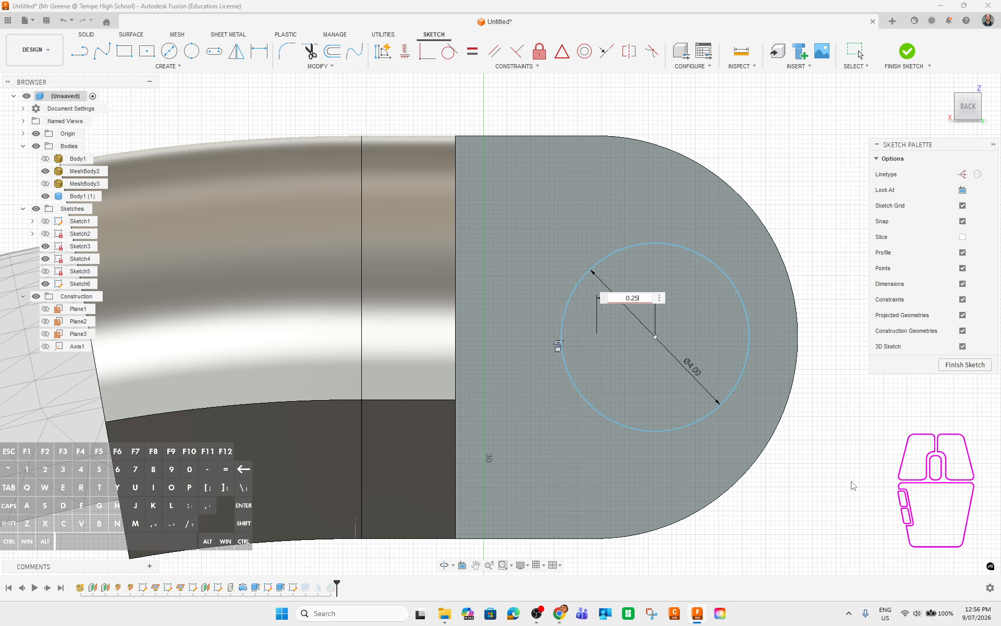
{"action": "key", "text": "Return"}
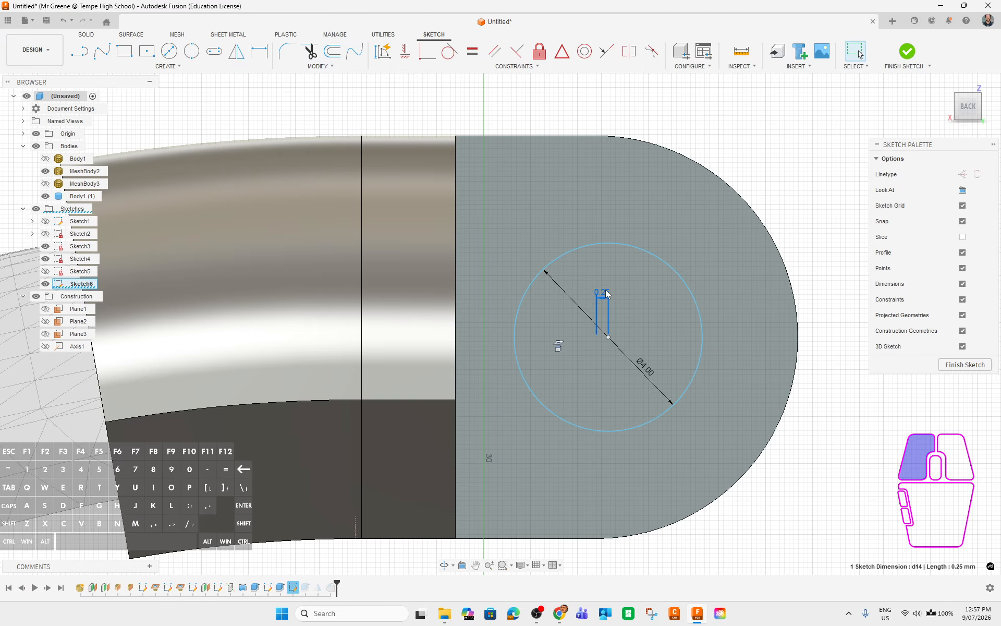
{"action": "double_click", "coordinate": [605, 294]}
{"action": "type", "text": "0.7"}
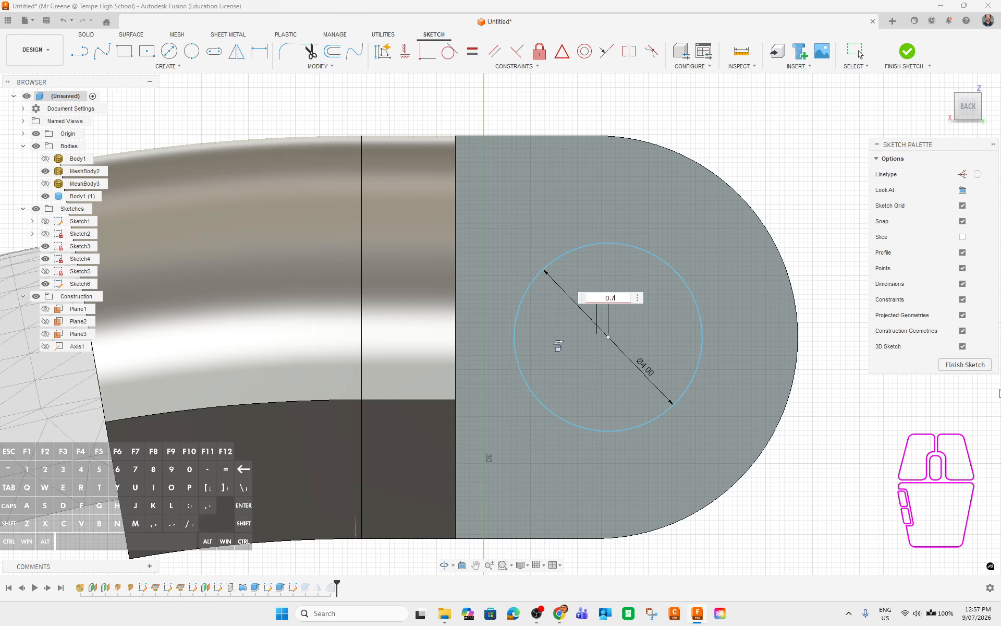
{"action": "type", "text": "5"}
{"action": "key", "text": "Return"}
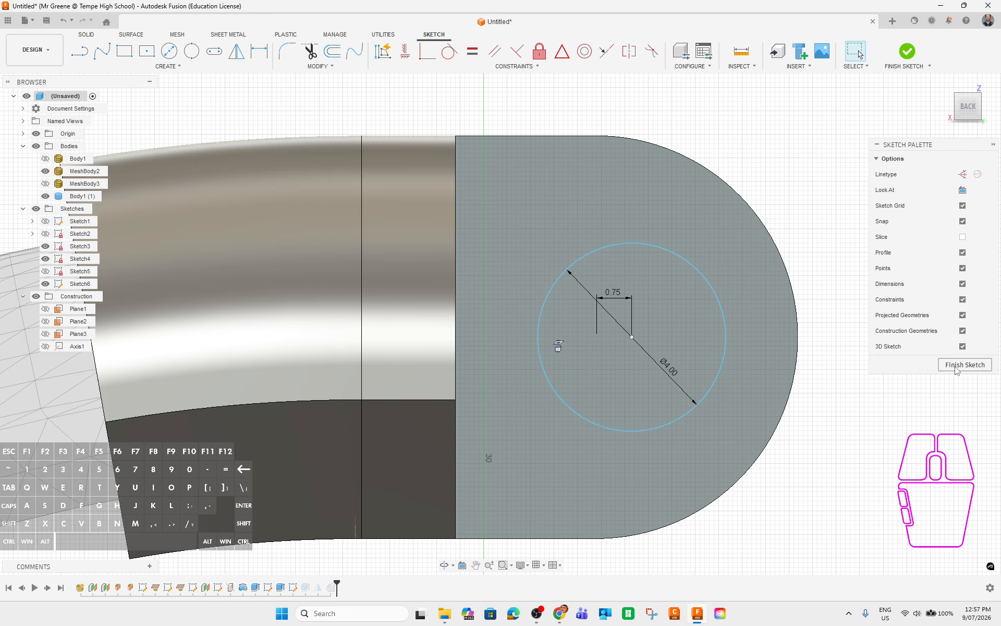
{"action": "left_click", "coordinate": [957, 367]}
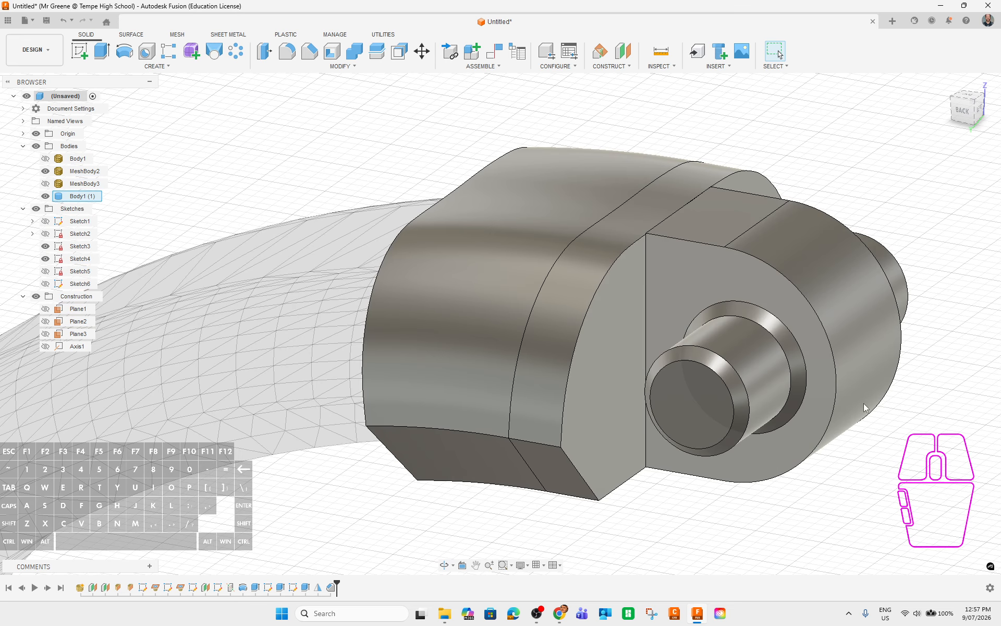
Orbit and pan around the clasp knuckle to inspect the rebuilt pins.
{"action": "middle_click_drag", "start_coordinate": [866, 408], "coordinate": [457, 493], "text": "shift"}
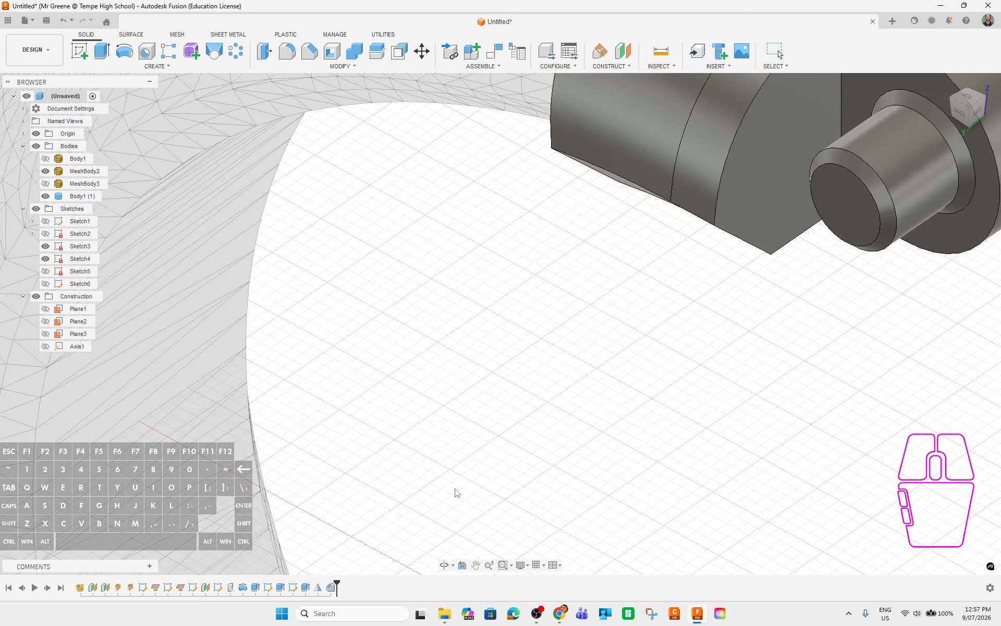
{"action": "scroll", "coordinate": [627, 349], "scroll_direction": "down", "scroll_amount": 4}
{"action": "middle_click_drag", "start_coordinate": [580, 370], "coordinate": [455, 378]}
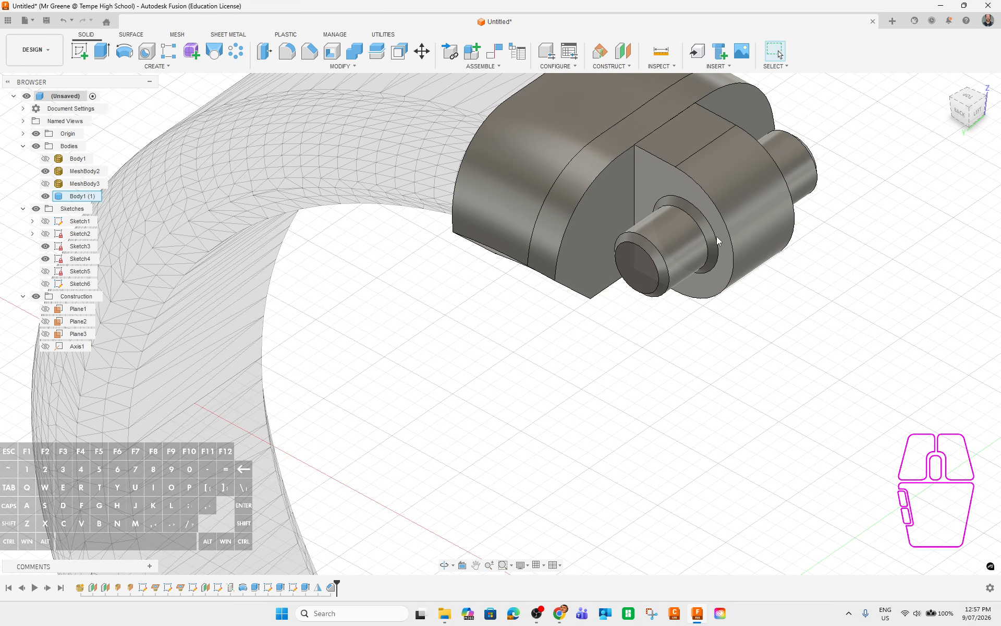
{"action": "middle_click_drag", "start_coordinate": [727, 250], "coordinate": [734, 486], "text": "shift"}
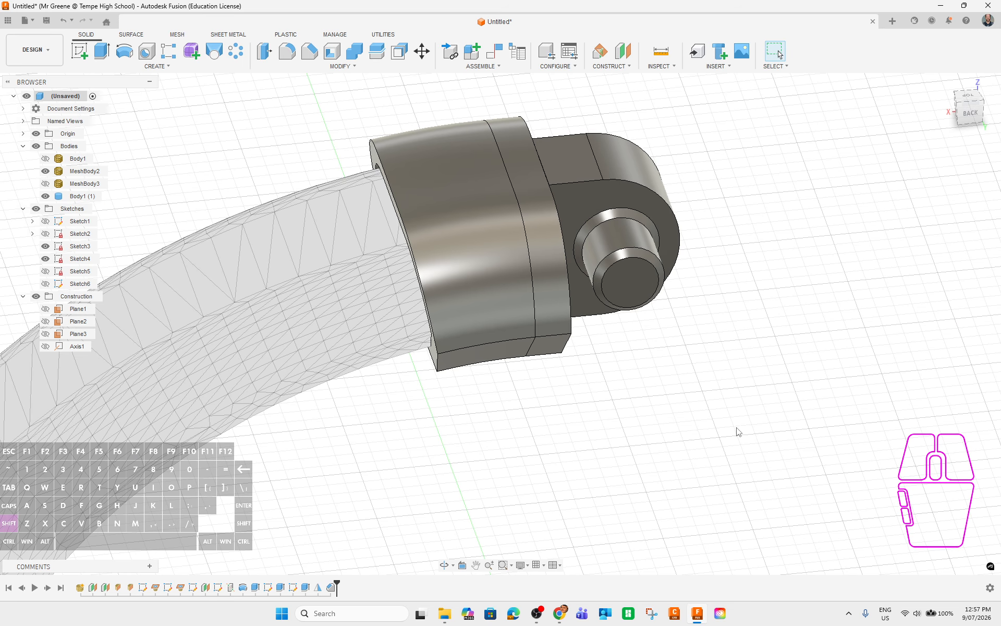
{"action": "middle_click_drag", "start_coordinate": [737, 430], "coordinate": [718, 432], "text": "shift"}
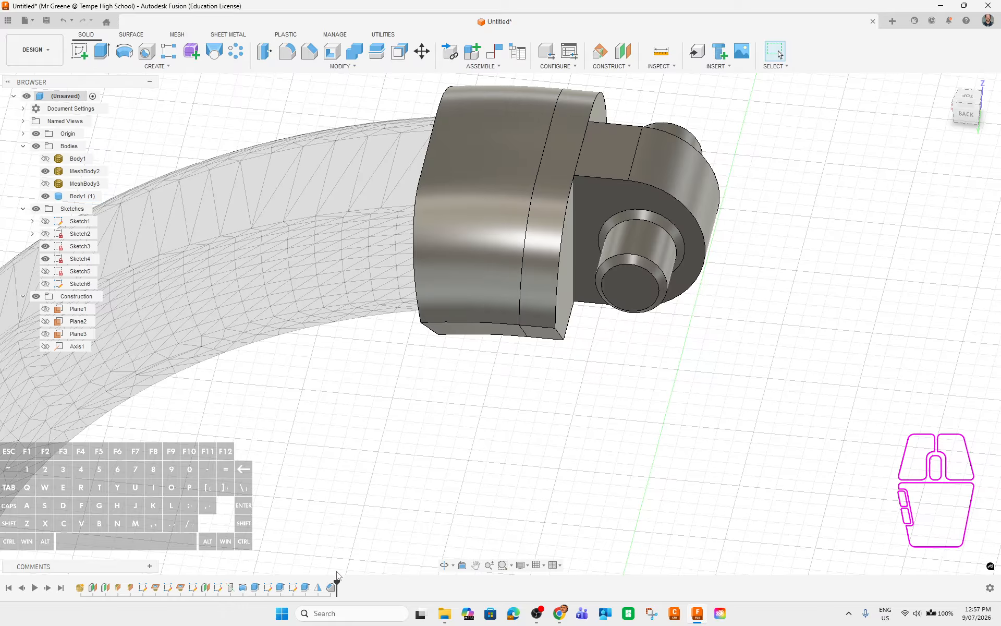
Roll the timeline back before Sketch6 and select the Body1 (1) solid.
{"action": "left_click_drag", "start_coordinate": [336, 587], "coordinate": [286, 583]}
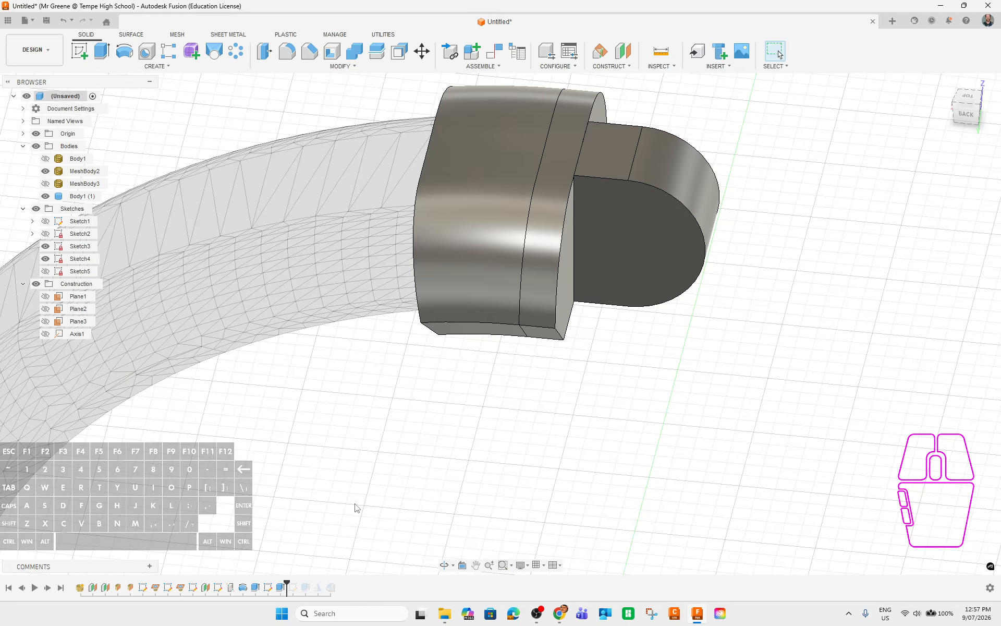
{"action": "left_click", "coordinate": [293, 589]}
{"action": "left_click", "coordinate": [365, 478]}
{"action": "left_click", "coordinate": [269, 588]}
{"action": "middle_click_drag", "start_coordinate": [730, 354], "coordinate": [699, 399], "text": "shift"}
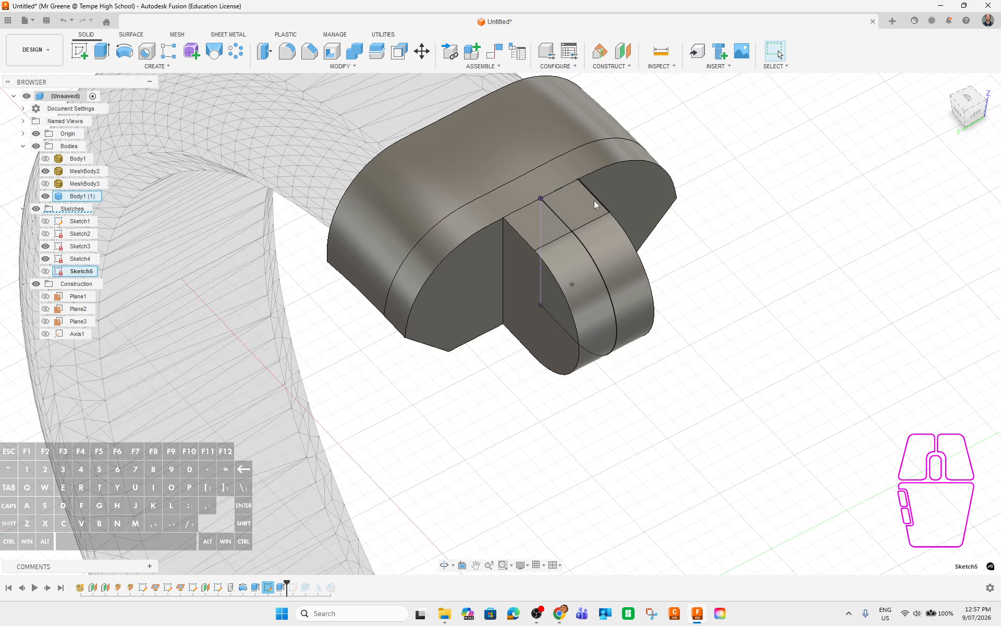
{"action": "middle_click_drag", "start_coordinate": [489, 252], "coordinate": [543, 166], "text": "shift"}
{"action": "middle_click_drag", "start_coordinate": [648, 534], "coordinate": [725, 455], "text": "shift"}
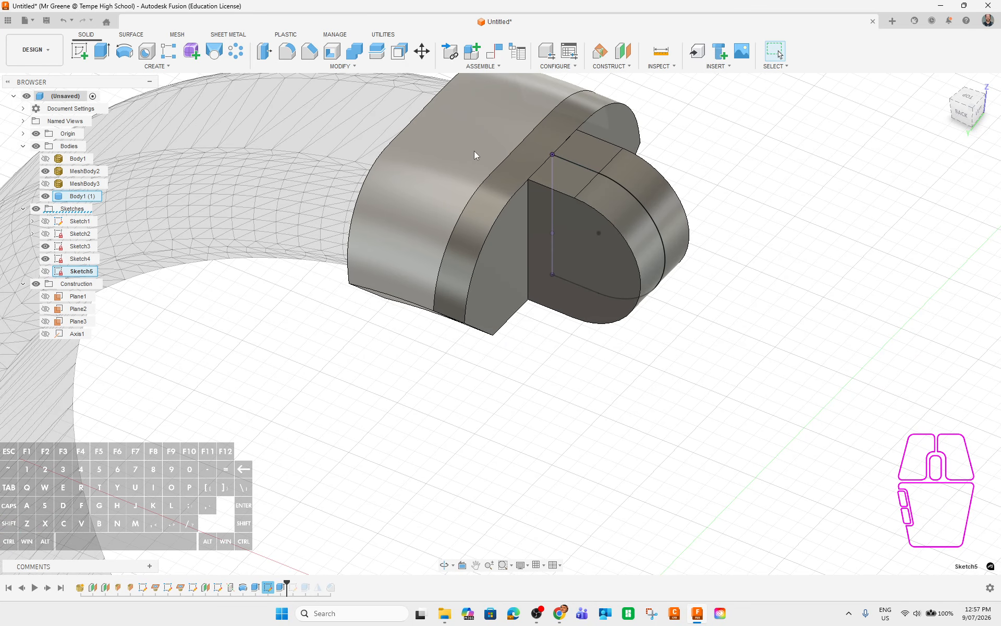
{"action": "middle_click_drag", "start_coordinate": [646, 331], "coordinate": [561, 380], "text": "shift"}
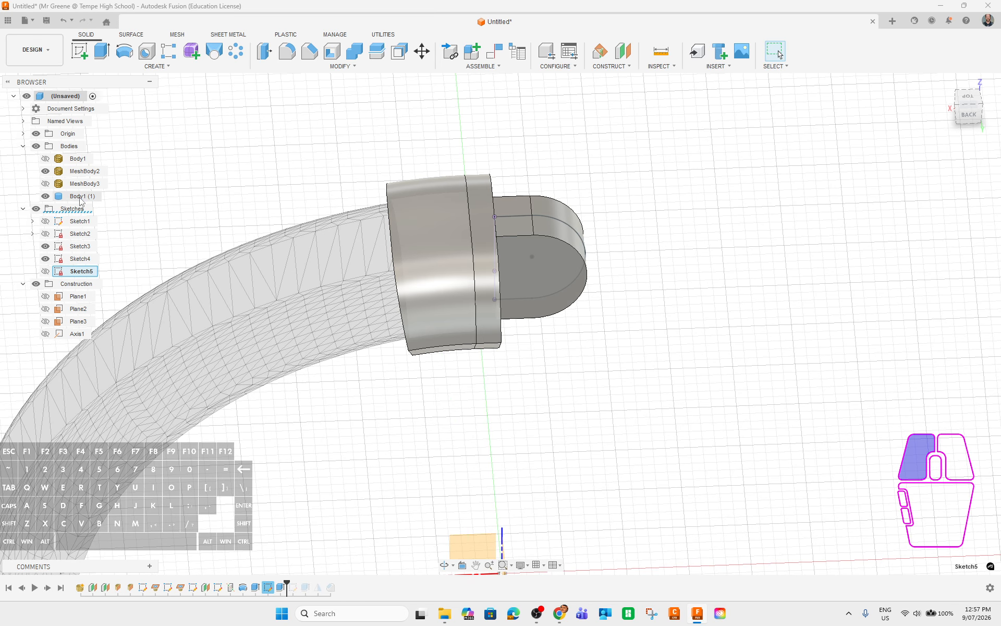
{"action": "left_click", "coordinate": [81, 196]}
Copy Body1 (1) and rotate the copy 180° about Z around the small block's face.
{"action": "right_click", "coordinate": [78, 197]}
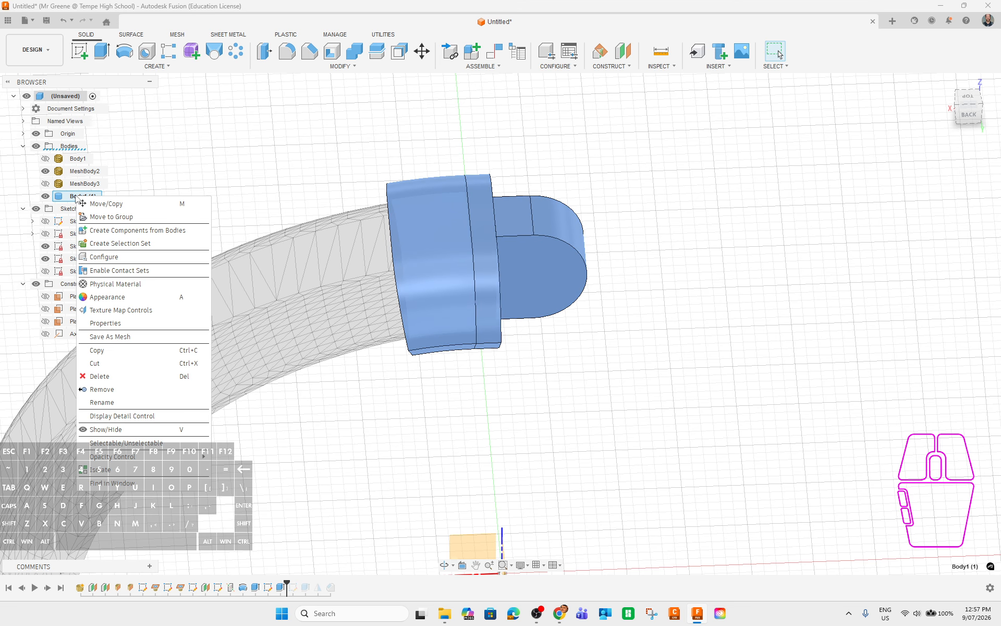
{"action": "left_click", "coordinate": [104, 203]}
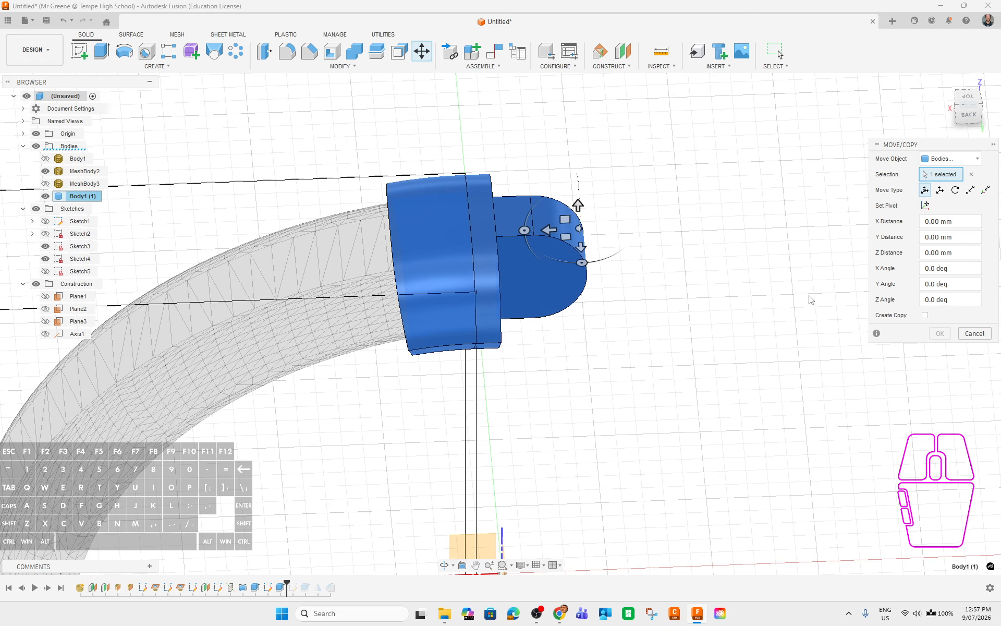
{"action": "left_click", "coordinate": [925, 315]}
{"action": "mouse_move", "coordinate": [577, 368]}
{"action": "middle_mouse_down", "text": "shift"}
{"action": "mouse_move", "coordinate": [617, 384]}
{"action": "mouse_move", "coordinate": [626, 357]}
{"action": "mouse_move", "coordinate": [566, 357]}
{"action": "mouse_move", "coordinate": [586, 365]}
{"action": "middle_mouse_up", "text": "shift"}
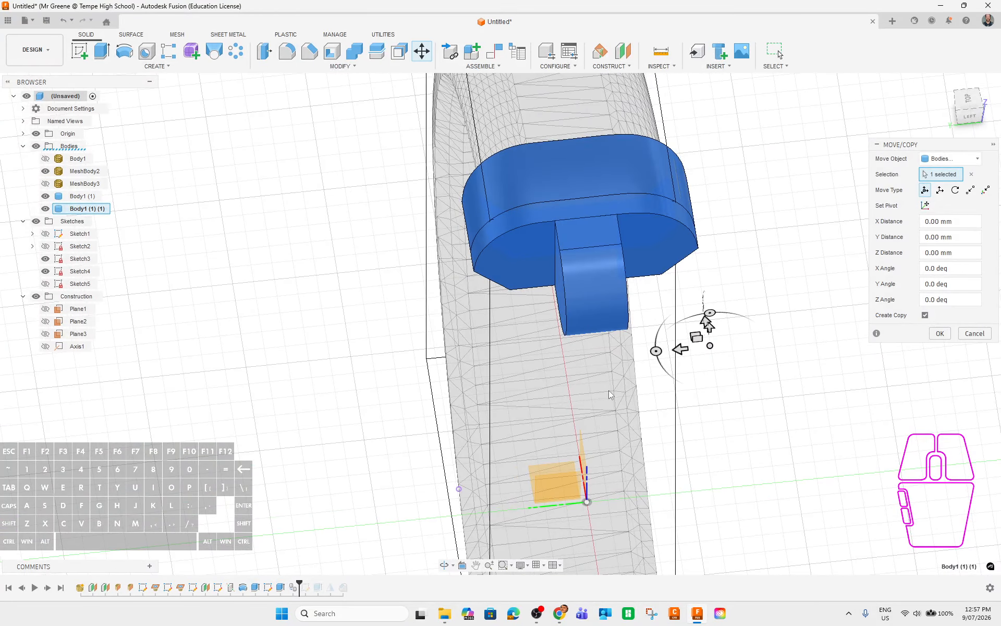
{"action": "mouse_move", "coordinate": [726, 490]}
{"action": "middle_mouse_down", "text": "shift"}
{"action": "mouse_move", "coordinate": [719, 504]}
{"action": "mouse_move", "coordinate": [719, 490]}
{"action": "middle_mouse_up", "text": "shift"}
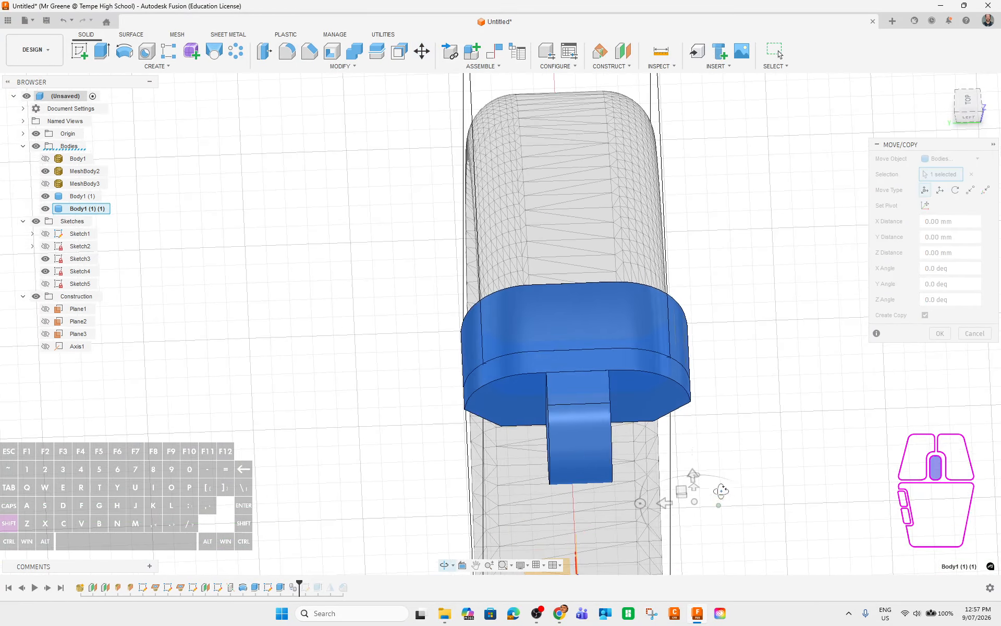
{"action": "left_click_drag", "start_coordinate": [637, 501], "coordinate": [747, 512]}
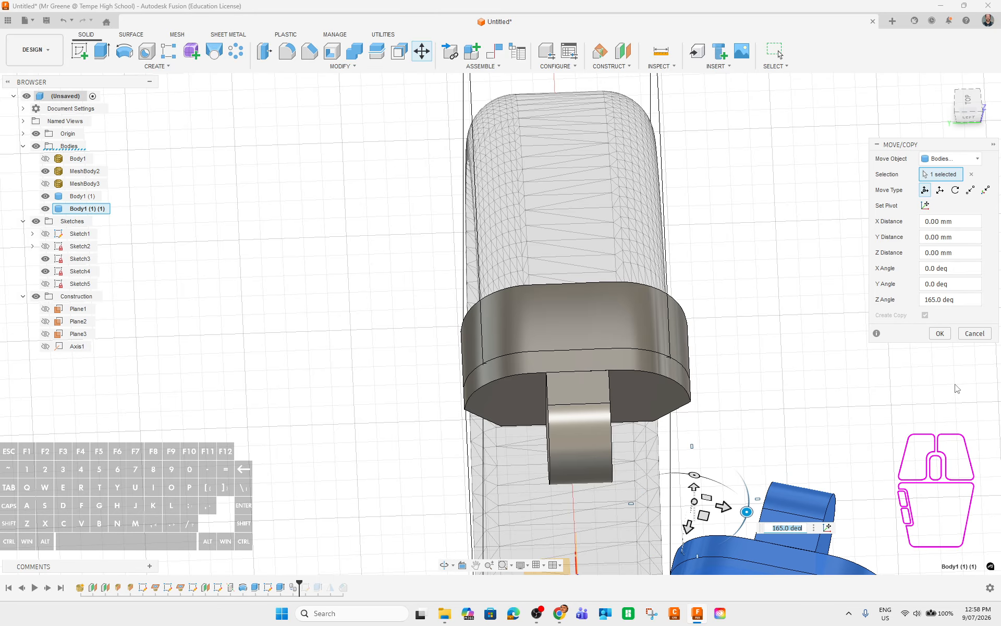
{"action": "key", "text": "ctrl+z"}
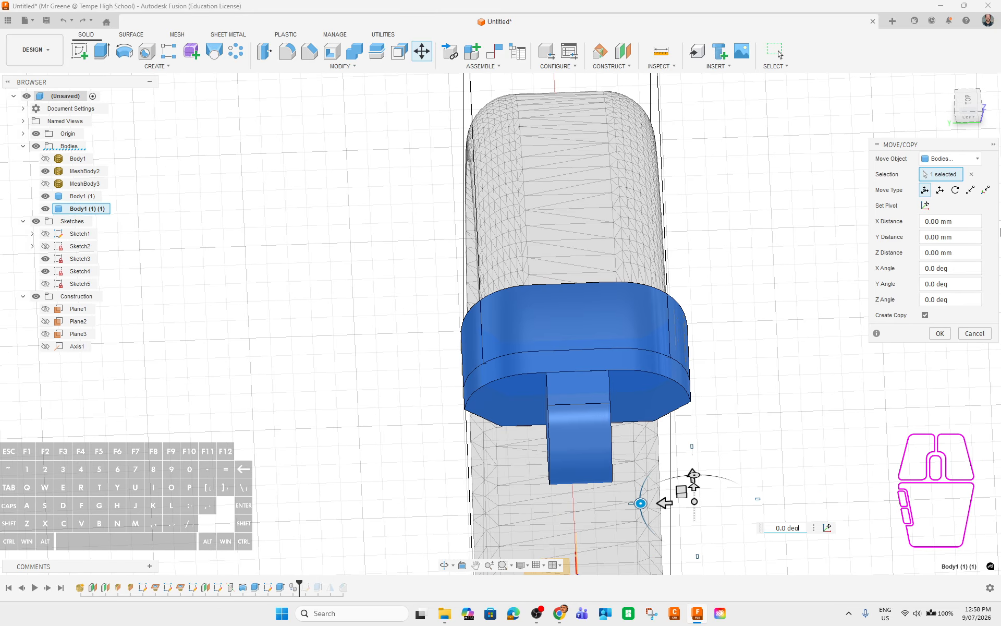
{"action": "left_click", "coordinate": [926, 205]}
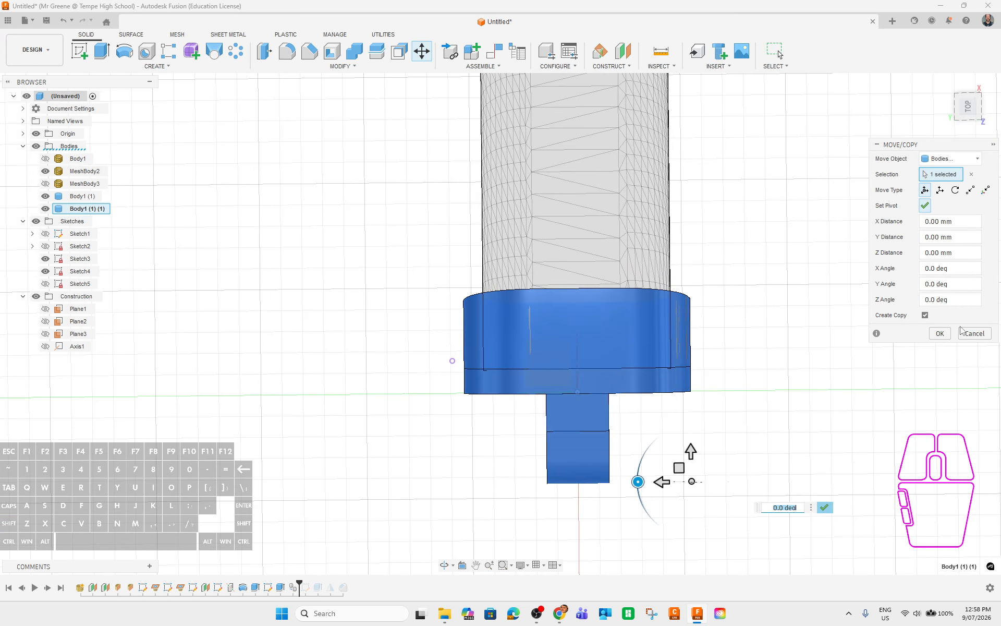
{"action": "left_click", "coordinate": [967, 108]}
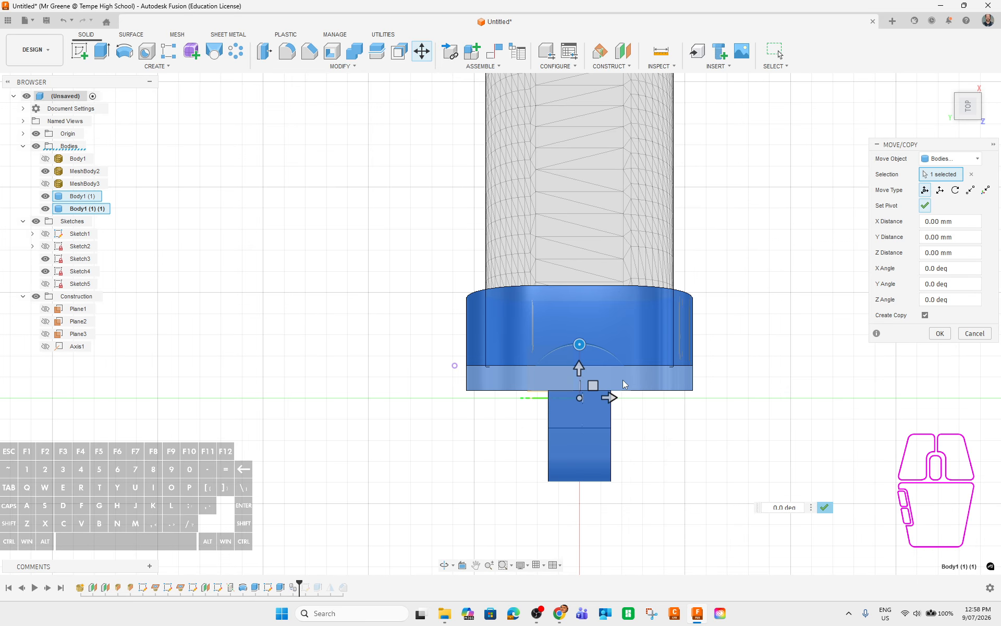
{"action": "left_click", "coordinate": [580, 402]}
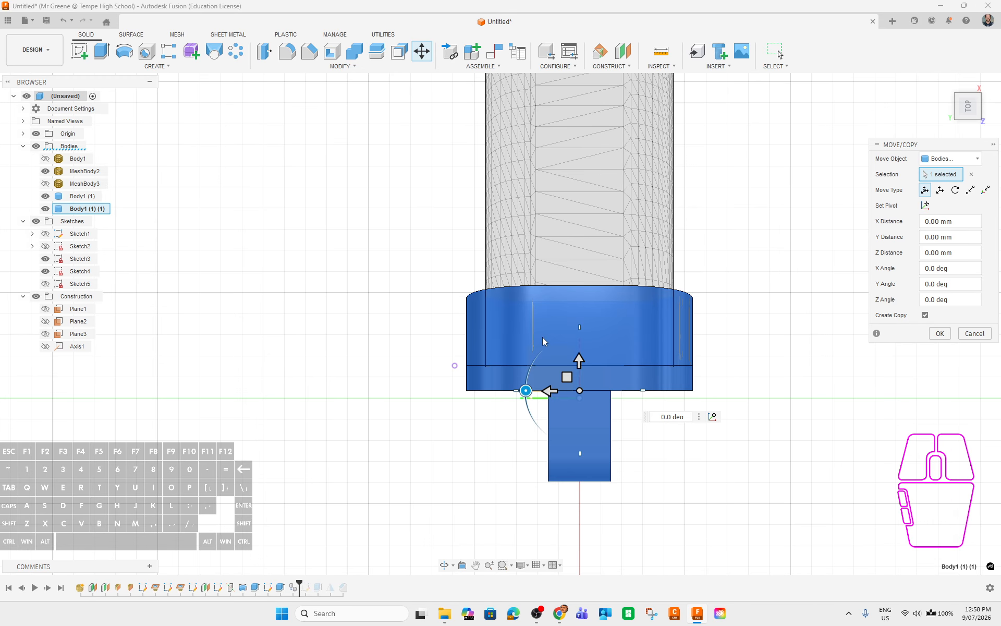
{"action": "left_click_drag", "start_coordinate": [525, 385], "coordinate": [656, 400]}
Shift the rotated copy 7.50 mm along X and commit it.
{"action": "middle_click_drag", "start_coordinate": [398, 476], "coordinate": [499, 394], "text": "shift"}
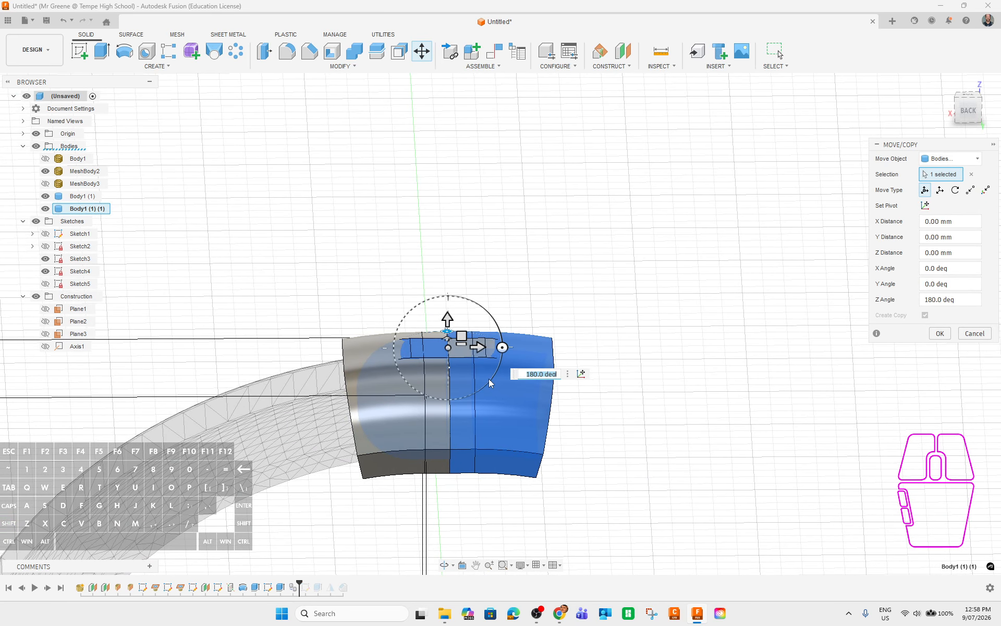
{"action": "left_click_drag", "start_coordinate": [485, 353], "coordinate": [584, 359]}
{"action": "scroll", "coordinate": [547, 403], "scroll_direction": "up", "scroll_amount": 3}
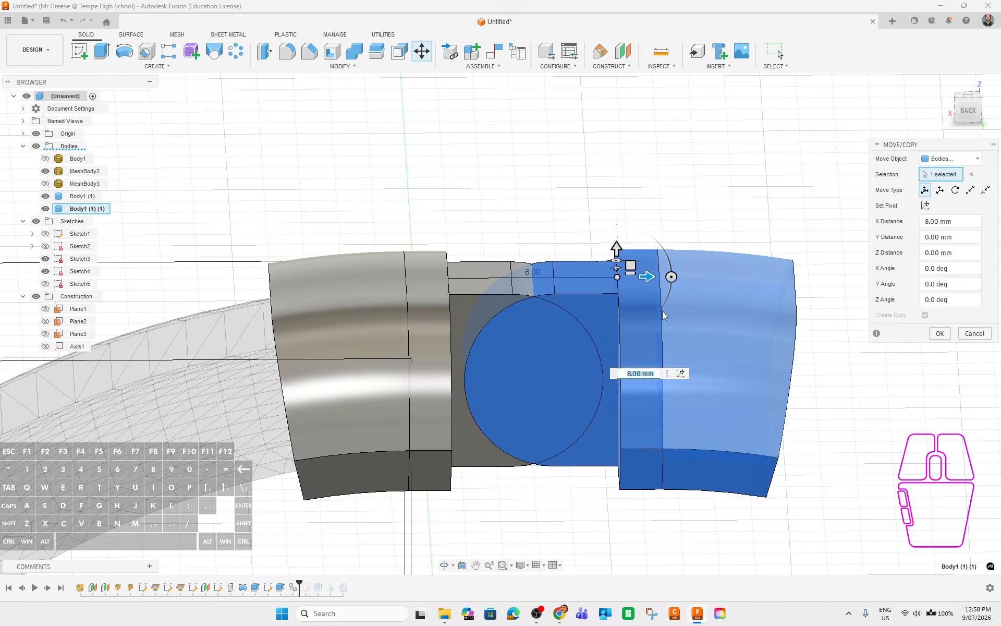
{"action": "left_click_drag", "start_coordinate": [646, 276], "coordinate": [635, 277]}
{"action": "scroll", "coordinate": [568, 387], "scroll_direction": "up", "scroll_amount": 3}
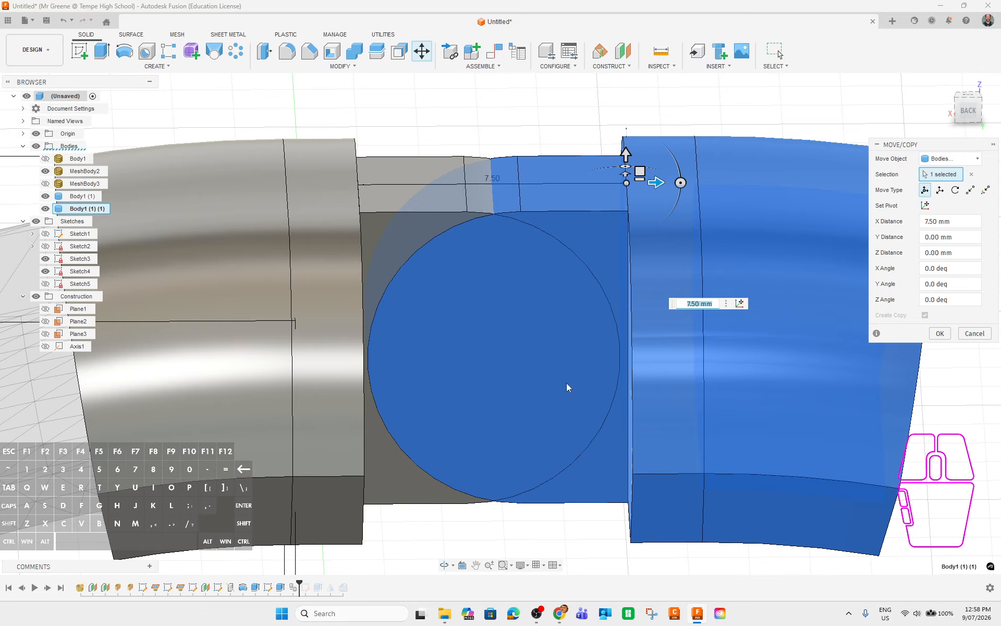
{"action": "left_click_drag", "start_coordinate": [657, 181], "coordinate": [650, 185]}
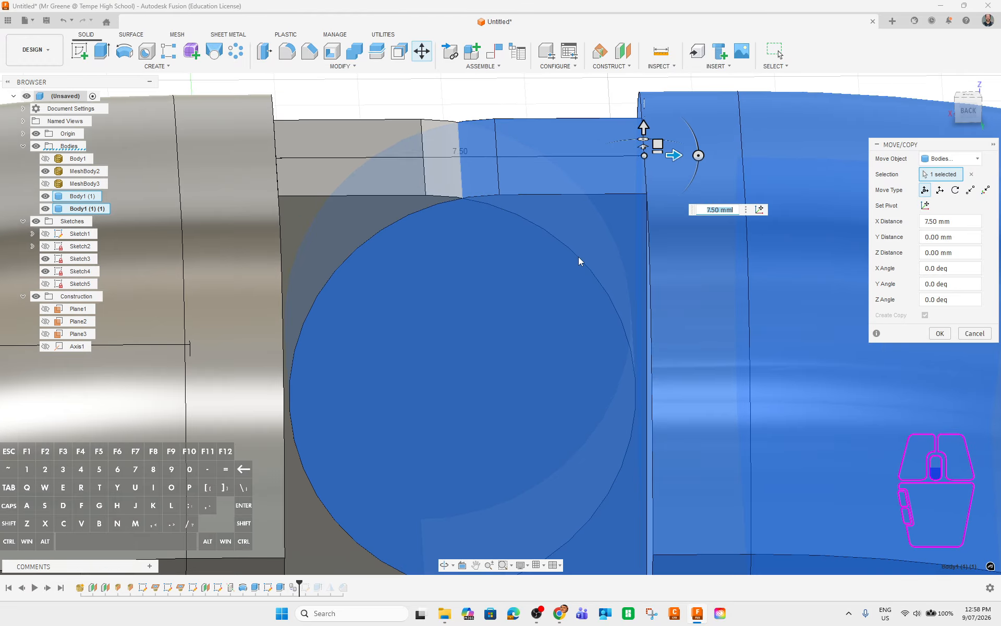
{"action": "middle_click_drag", "start_coordinate": [529, 312], "coordinate": [646, 449], "text": "shift"}
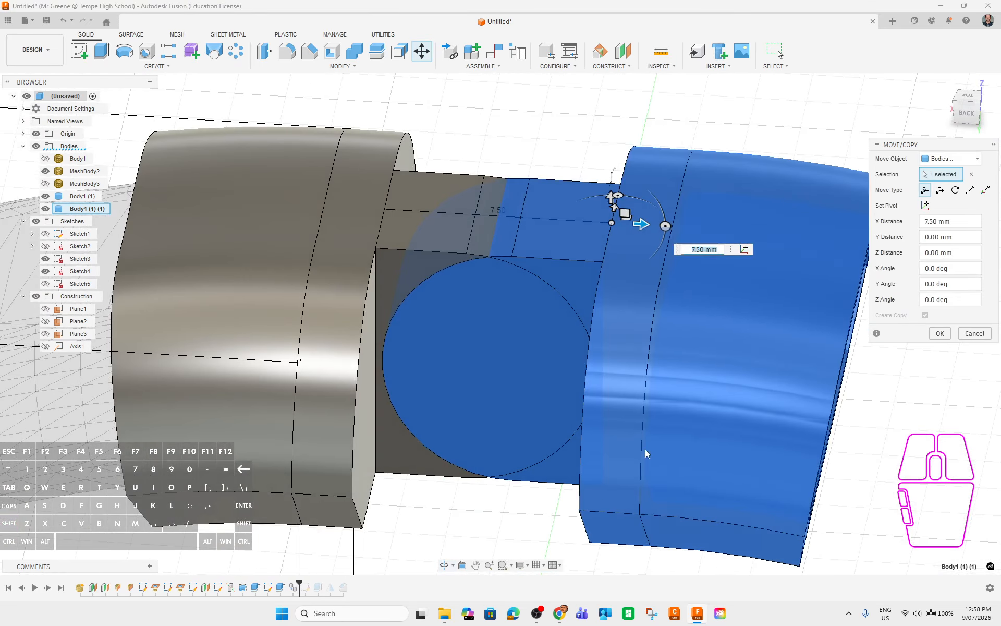
{"action": "left_click", "coordinate": [939, 333]}
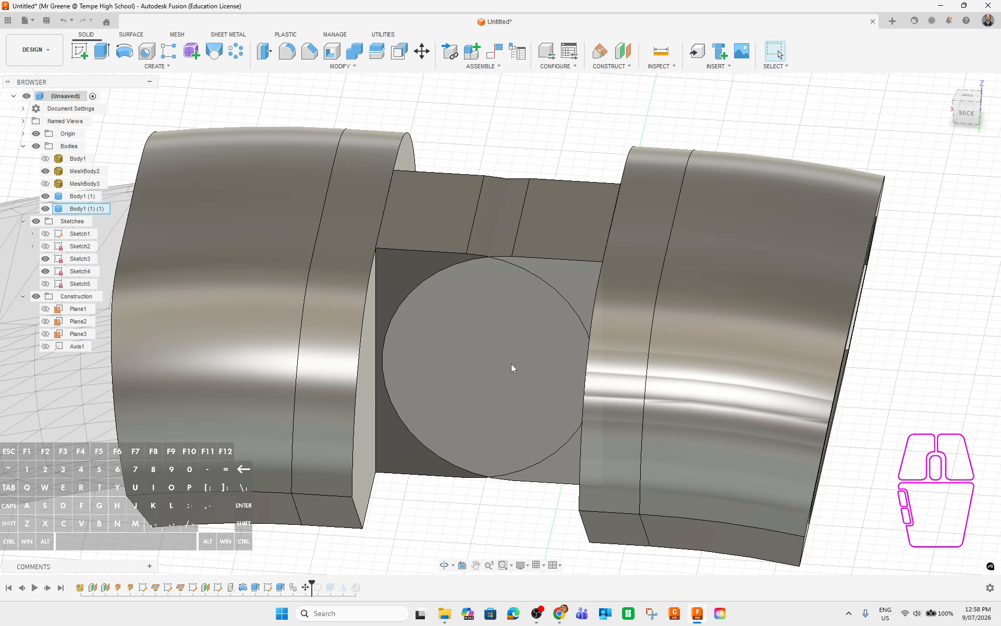
Hide Body1 (1) and MeshBody2 so only the cut body remains visible.
{"action": "left_click", "coordinate": [569, 283]}
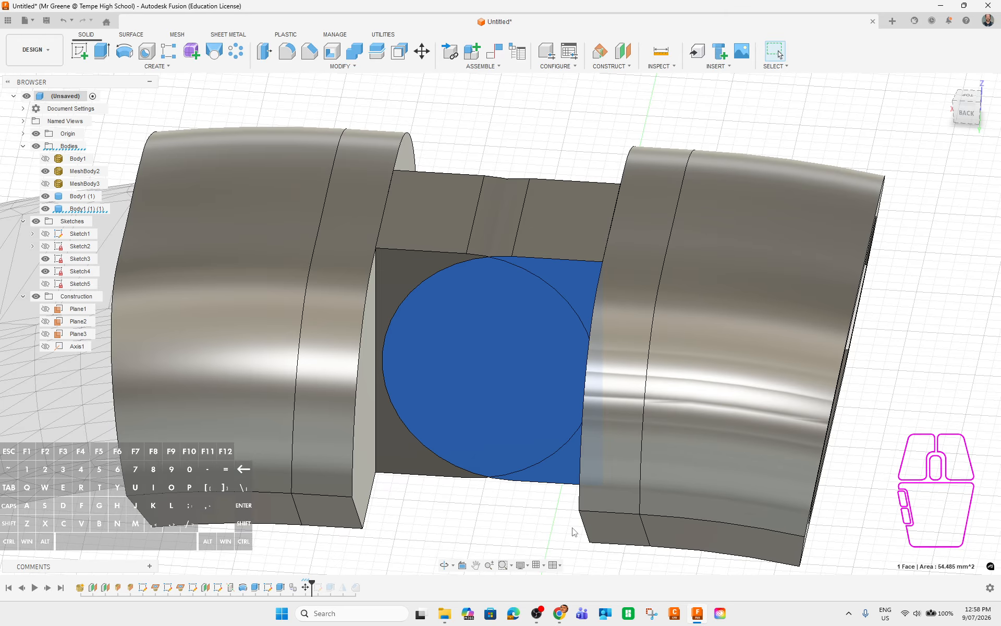
{"action": "middle_click_drag", "start_coordinate": [606, 490], "coordinate": [552, 433], "text": "shift"}
{"action": "left_click", "coordinate": [45, 196]}
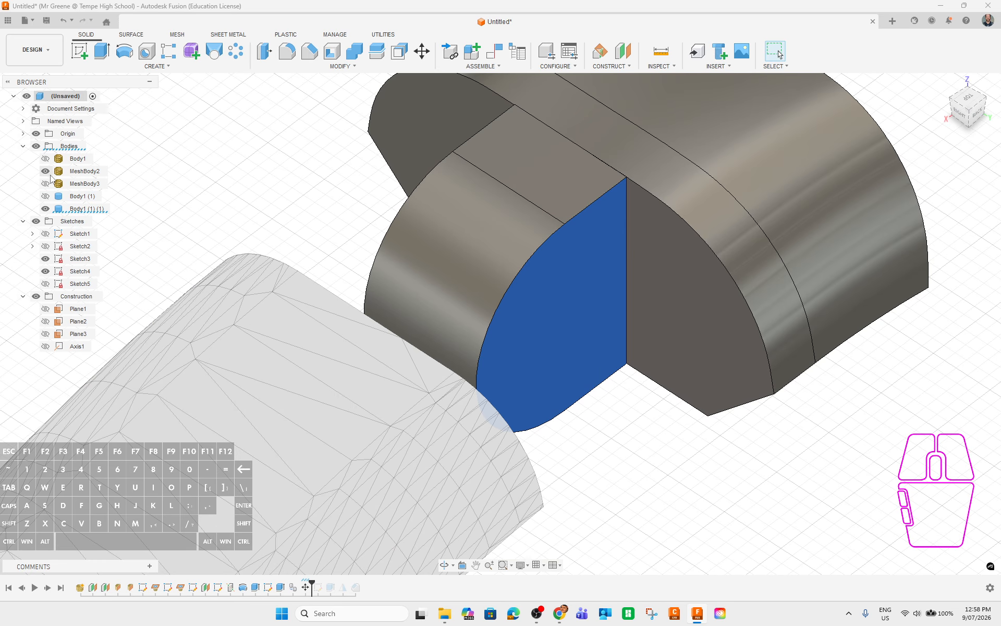
{"action": "left_click", "coordinate": [45, 171]}
Select the cut body's flat half-round end face and start an extrusion from it.
{"action": "left_click", "coordinate": [613, 367]}
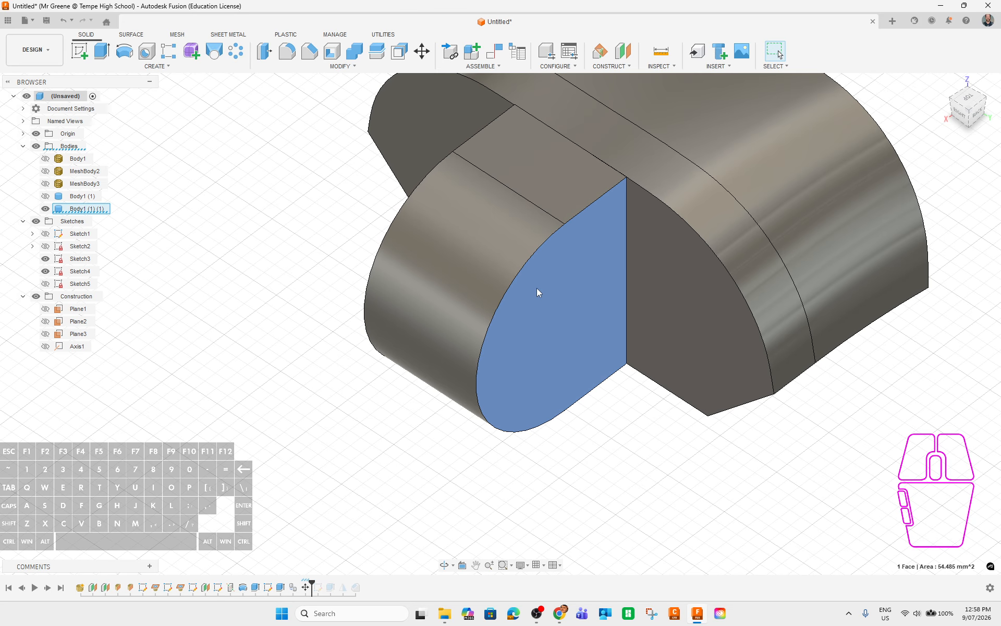
{"action": "middle_click_drag", "start_coordinate": [849, 420], "coordinate": [834, 460], "text": "shift"}
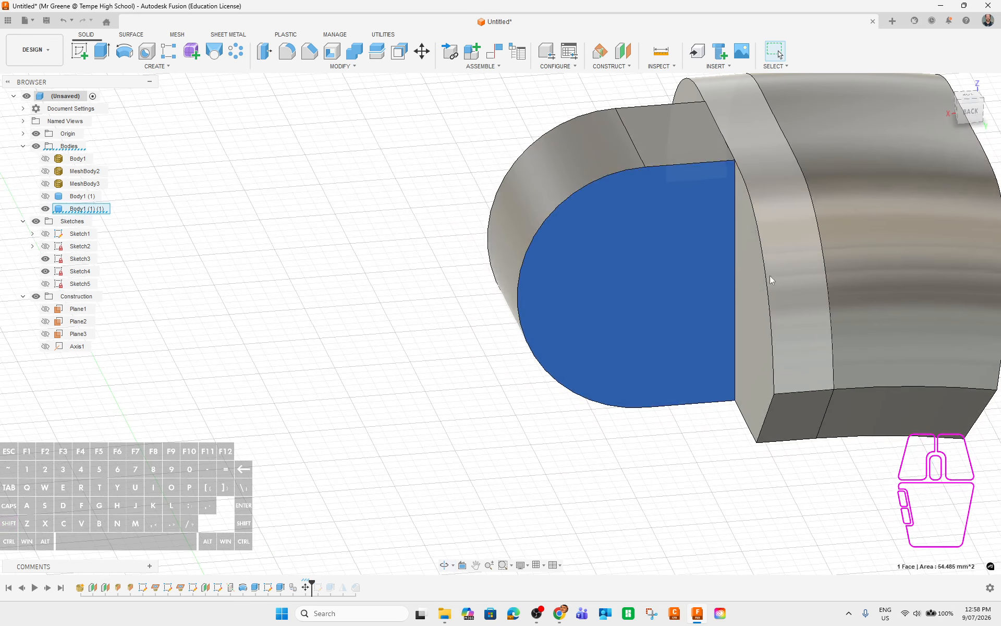
{"action": "left_click", "coordinate": [794, 407]}
{"action": "middle_click_drag", "start_coordinate": [519, 422], "coordinate": [638, 424], "text": "shift"}
{"action": "left_click", "coordinate": [599, 229]}
{"action": "key", "text": "Escape"}
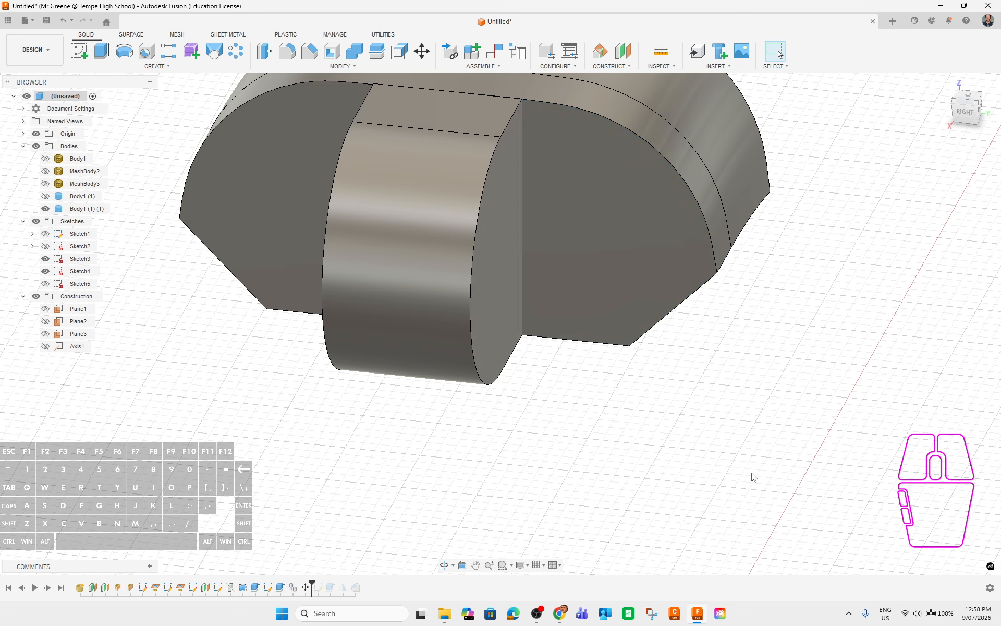
{"action": "left_click", "coordinate": [489, 218]}
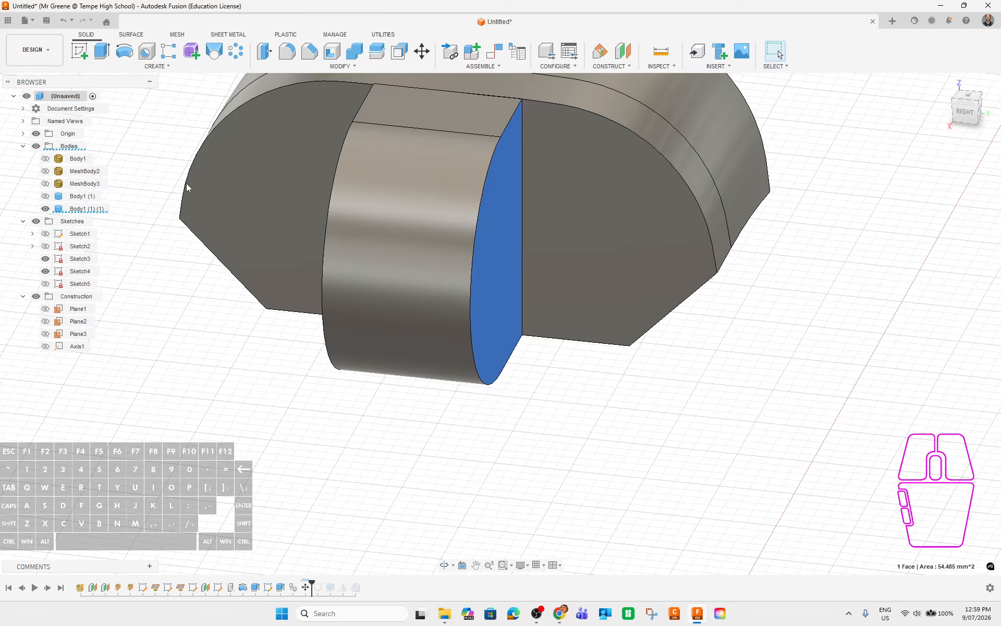
{"action": "left_click", "coordinate": [104, 52]}
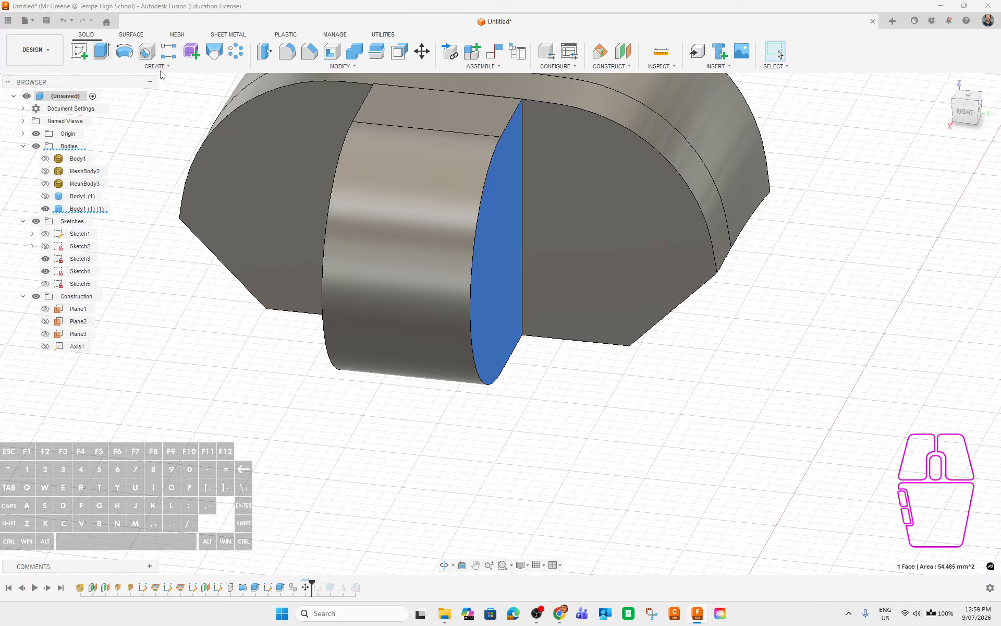
Switch the extrusion extent to To Object and try the curved band face as its limit.
{"action": "left_click", "coordinate": [958, 222]}
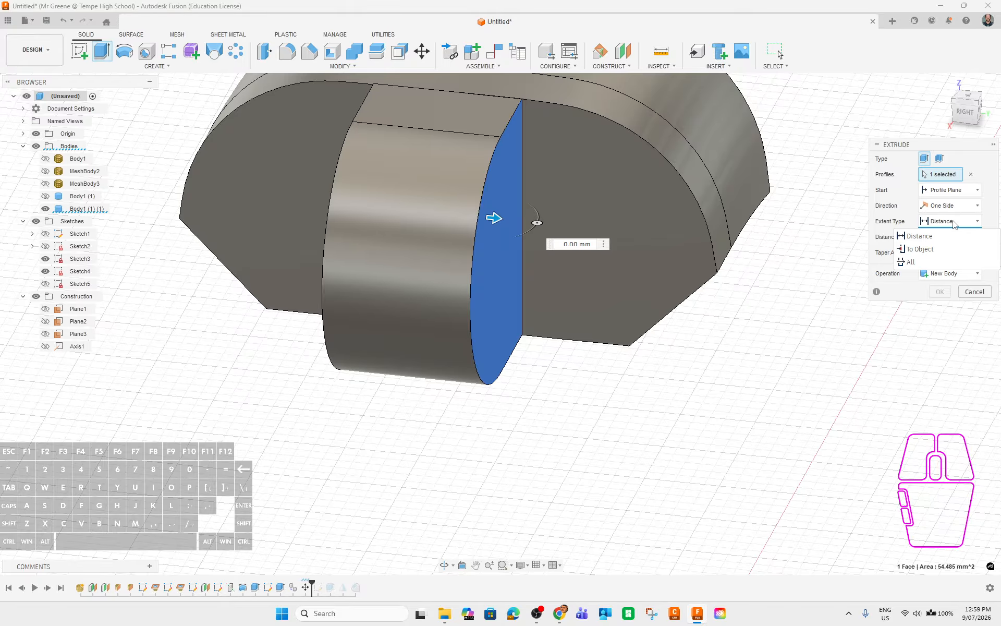
{"action": "left_click", "coordinate": [944, 244]}
{"action": "left_click", "coordinate": [665, 149]}
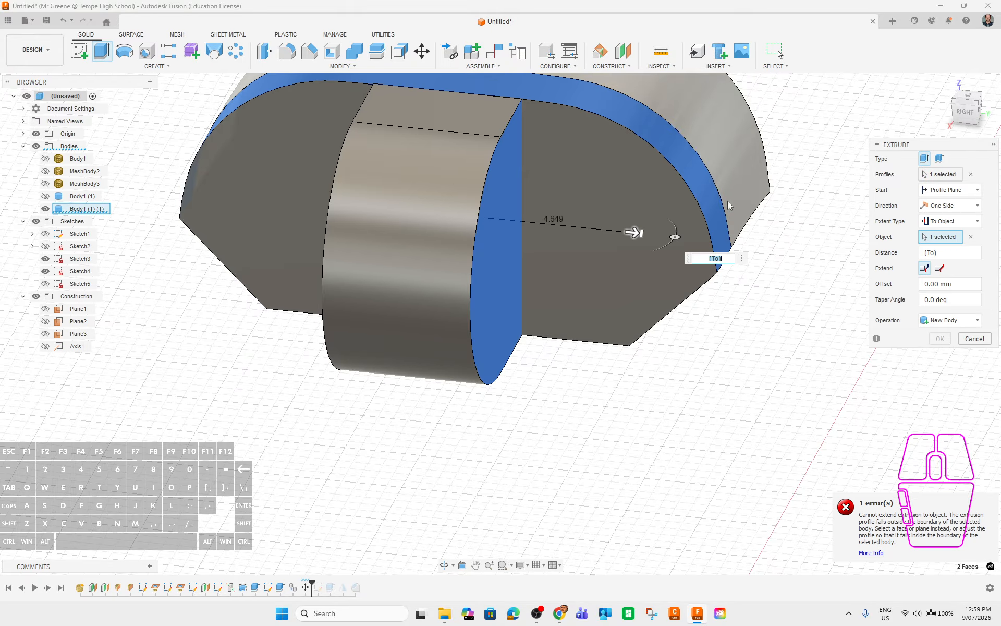
{"action": "middle_click_drag", "start_coordinate": [683, 258], "coordinate": [682, 313], "text": "shift"}
{"action": "left_click", "coordinate": [681, 327]}
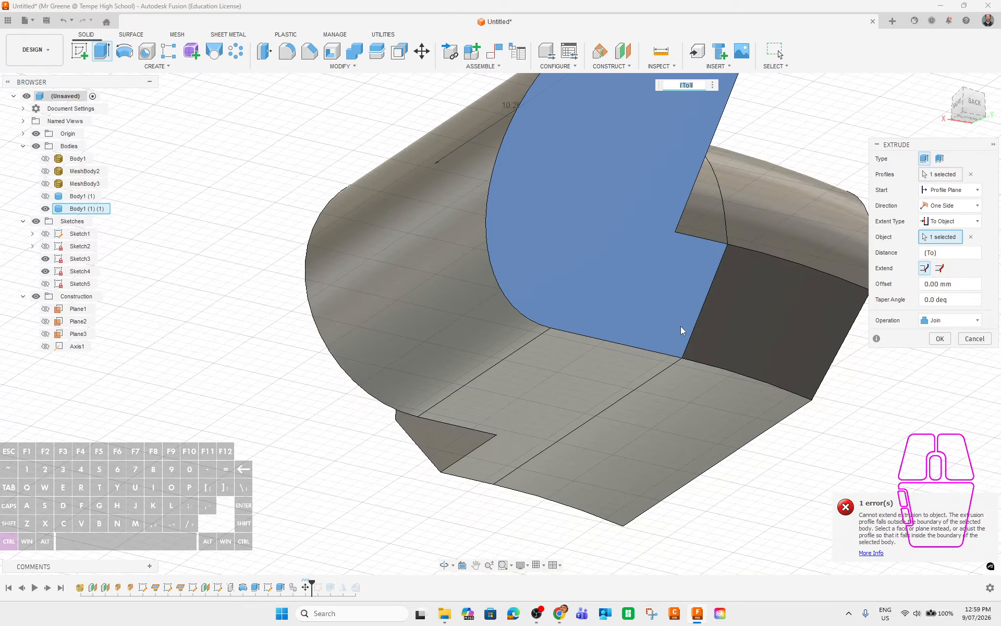
{"action": "middle_click_drag", "start_coordinate": [691, 380], "coordinate": [782, 425], "text": "shift"}
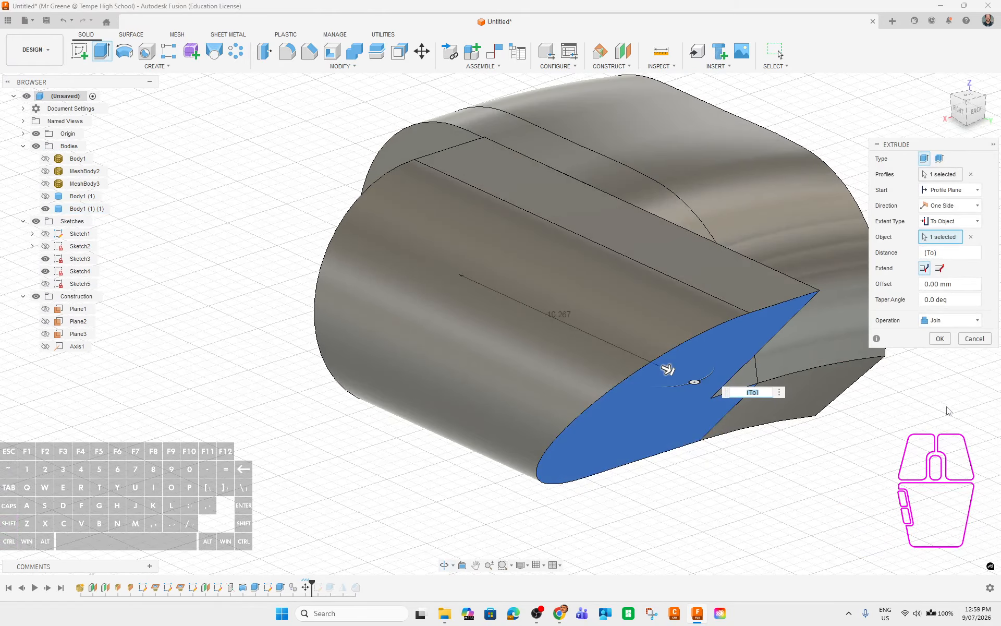
{"action": "middle_click_drag", "start_coordinate": [866, 486], "coordinate": [772, 483], "text": "shift"}
{"action": "left_click", "coordinate": [620, 266]}
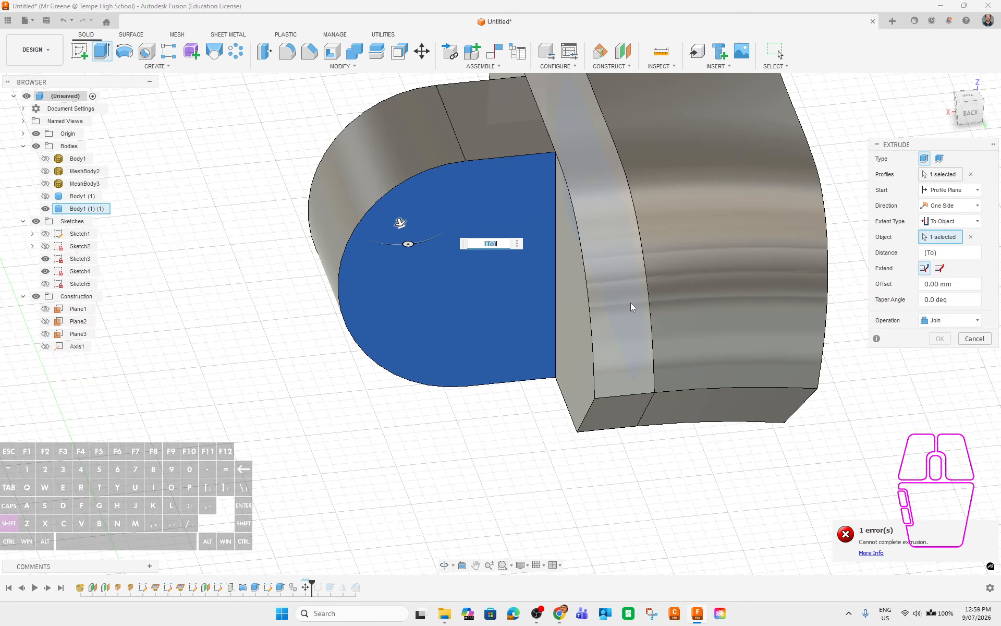
{"action": "left_click", "coordinate": [630, 303]}
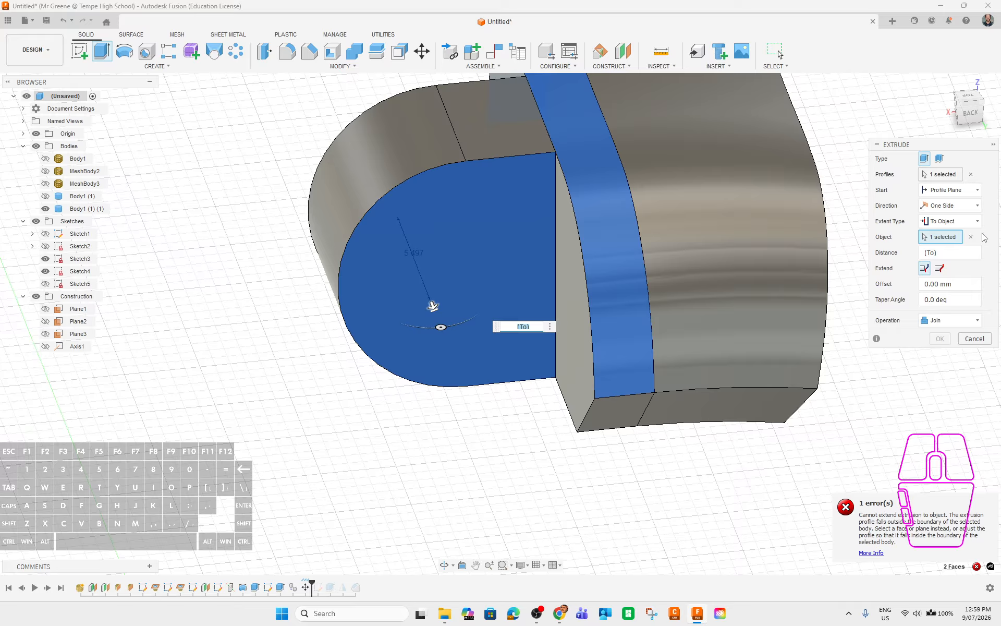
Try several other target faces, then cancel the failed To Object extrusion.
{"action": "middle_click_drag", "start_coordinate": [633, 453], "coordinate": [635, 390], "text": "shift"}
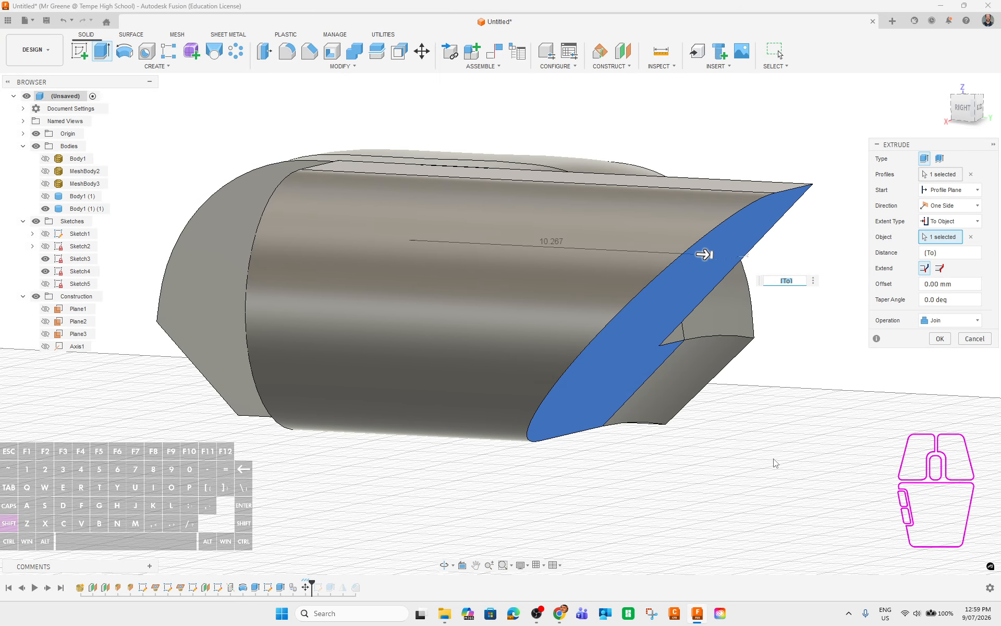
{"action": "middle_click_drag", "start_coordinate": [775, 462], "coordinate": [641, 329], "text": "shift"}
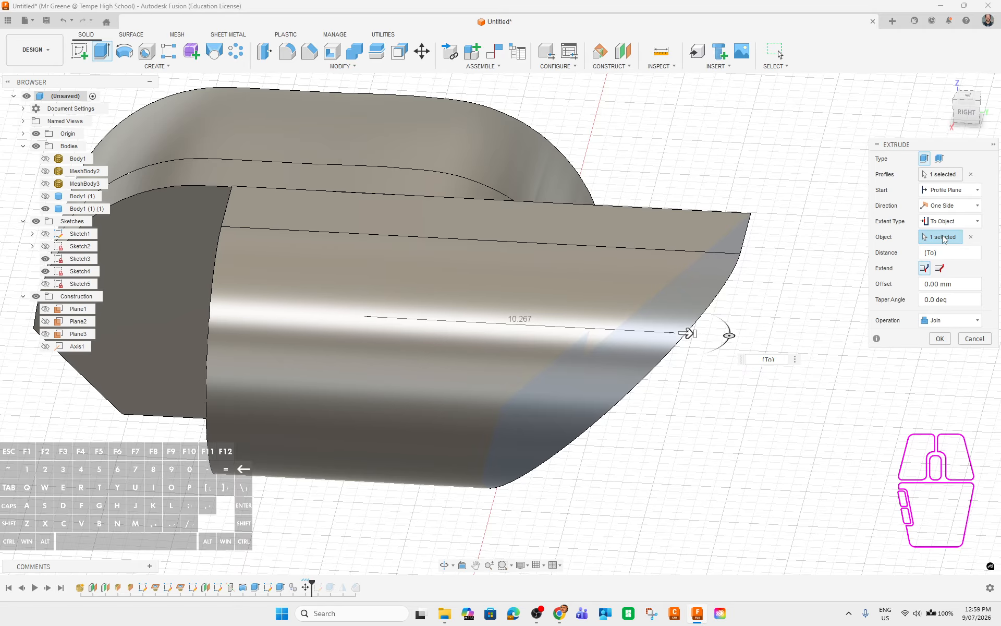
{"action": "middle_click_drag", "start_coordinate": [833, 382], "coordinate": [719, 343], "text": "shift"}
{"action": "left_click", "coordinate": [700, 250]}
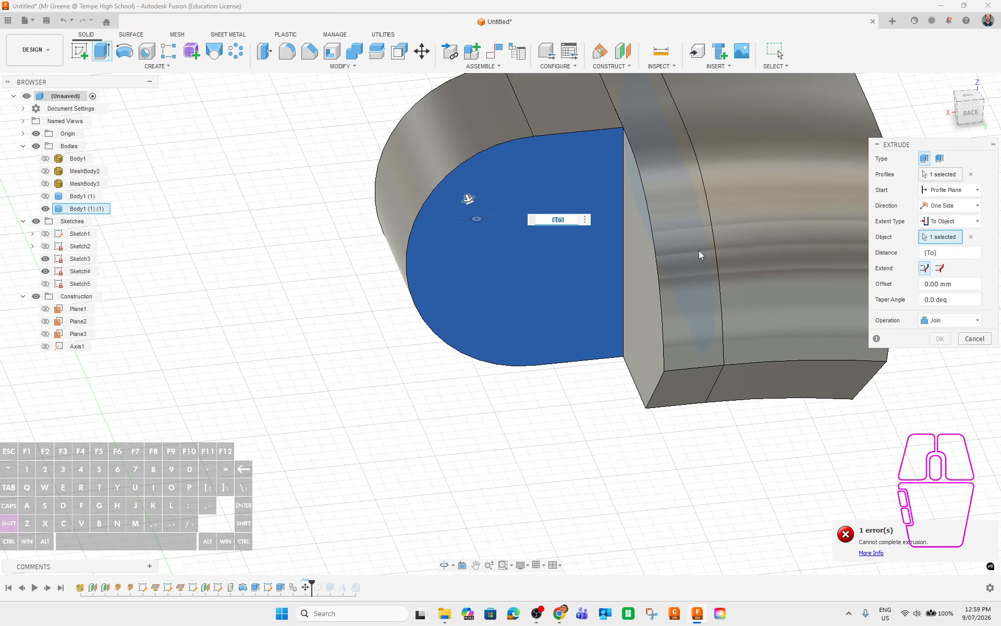
{"action": "left_click", "coordinate": [672, 390]}
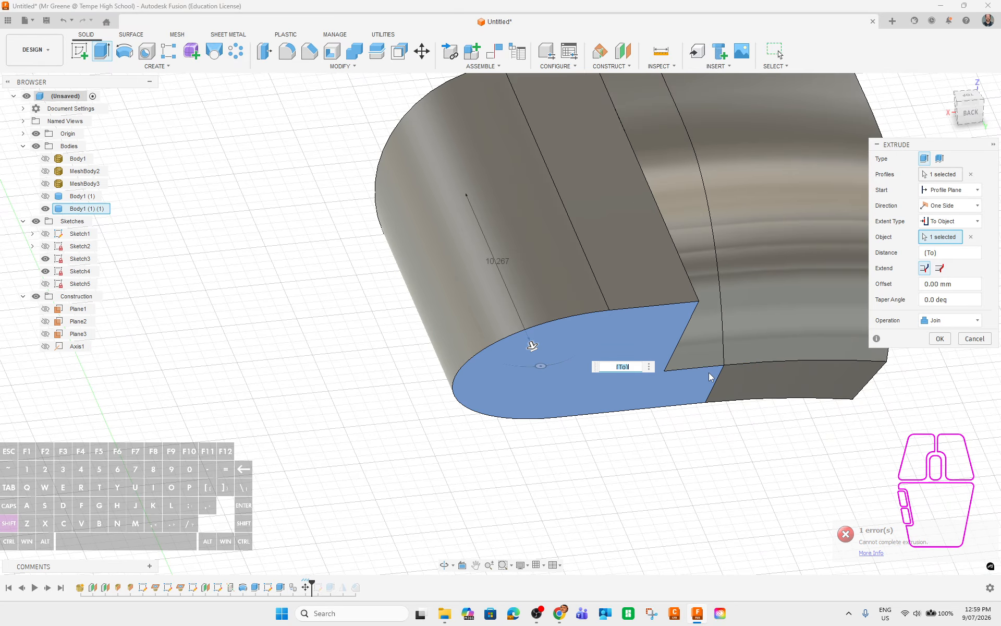
{"action": "left_click", "coordinate": [700, 354]}
{"action": "left_click", "coordinate": [689, 321]}
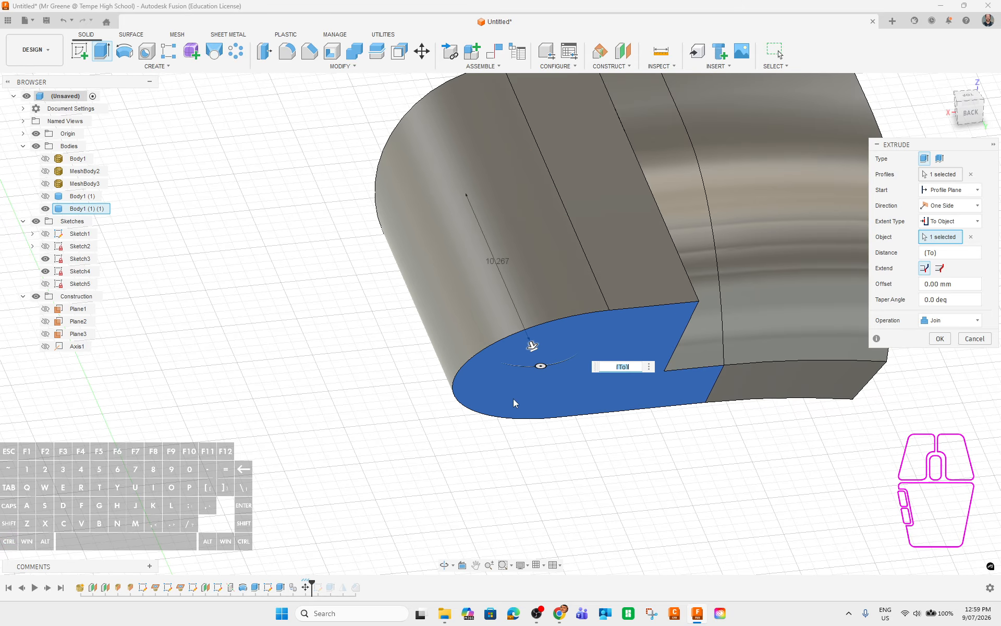
{"action": "left_click", "coordinate": [974, 339]}
Extrude the flat half-round end face 7.00 mm outward as a join.
{"action": "middle_click_drag", "start_coordinate": [458, 451], "coordinate": [541, 353], "text": "shift"}
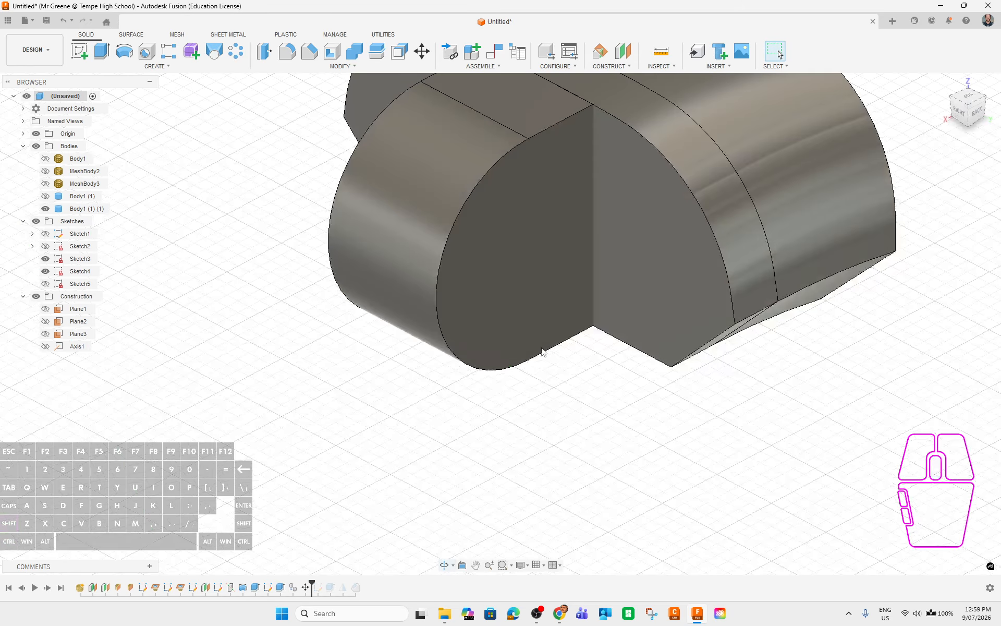
{"action": "left_click", "coordinate": [541, 313]}
{"action": "left_click", "coordinate": [101, 51]}
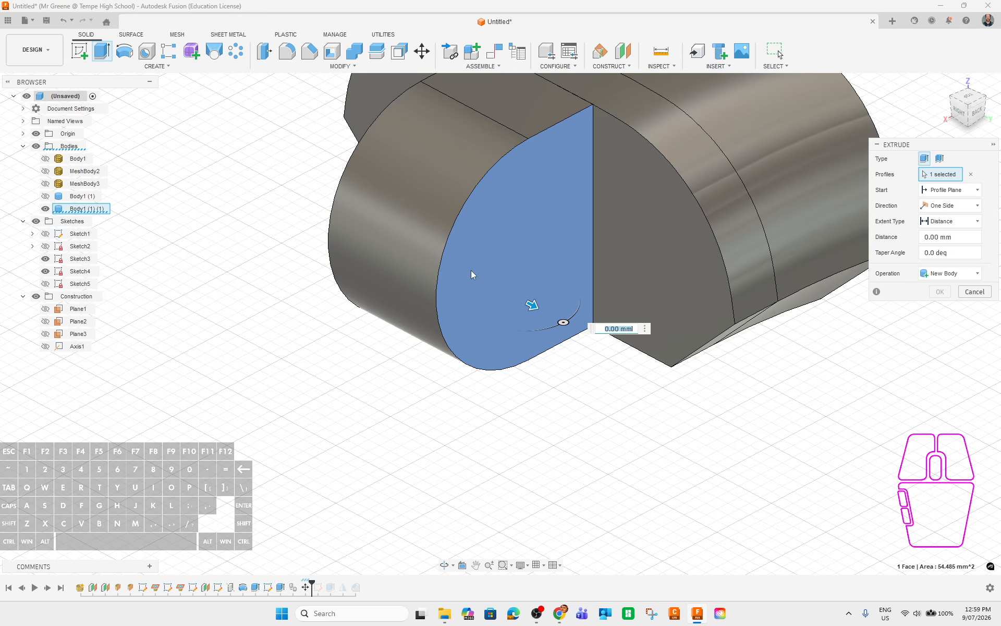
{"action": "left_click_drag", "start_coordinate": [533, 303], "coordinate": [700, 350]}
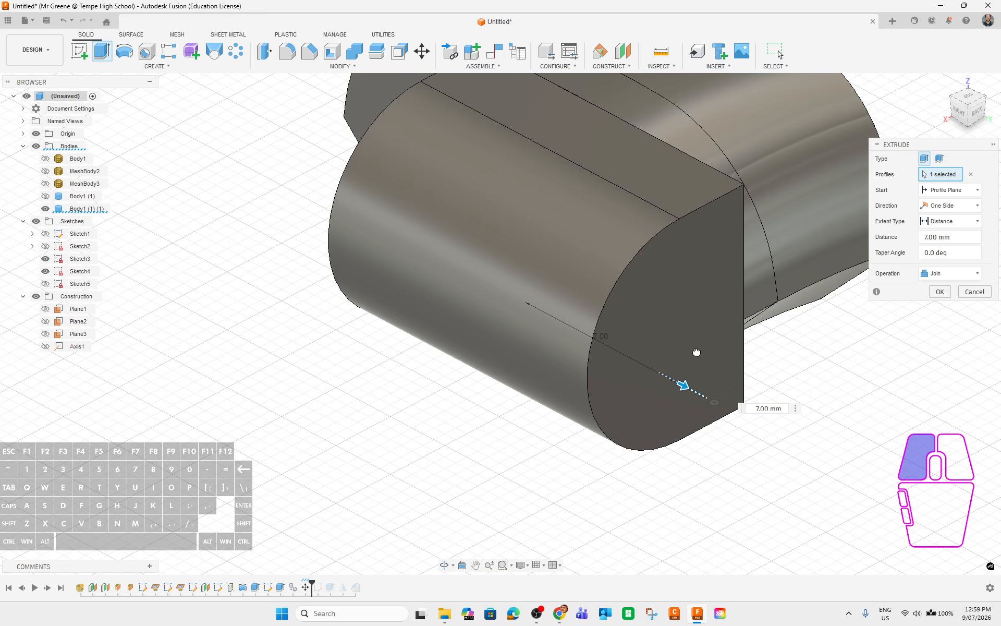
{"action": "middle_click_drag", "start_coordinate": [751, 401], "coordinate": [861, 311], "text": "shift"}
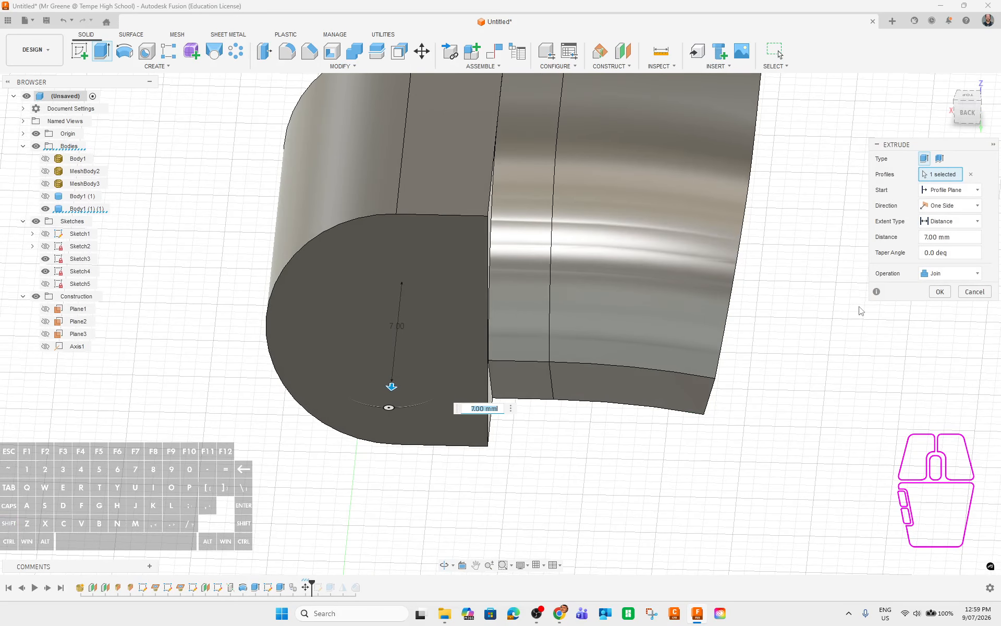
{"action": "middle_click_drag", "start_coordinate": [790, 361], "coordinate": [812, 341], "text": "shift"}
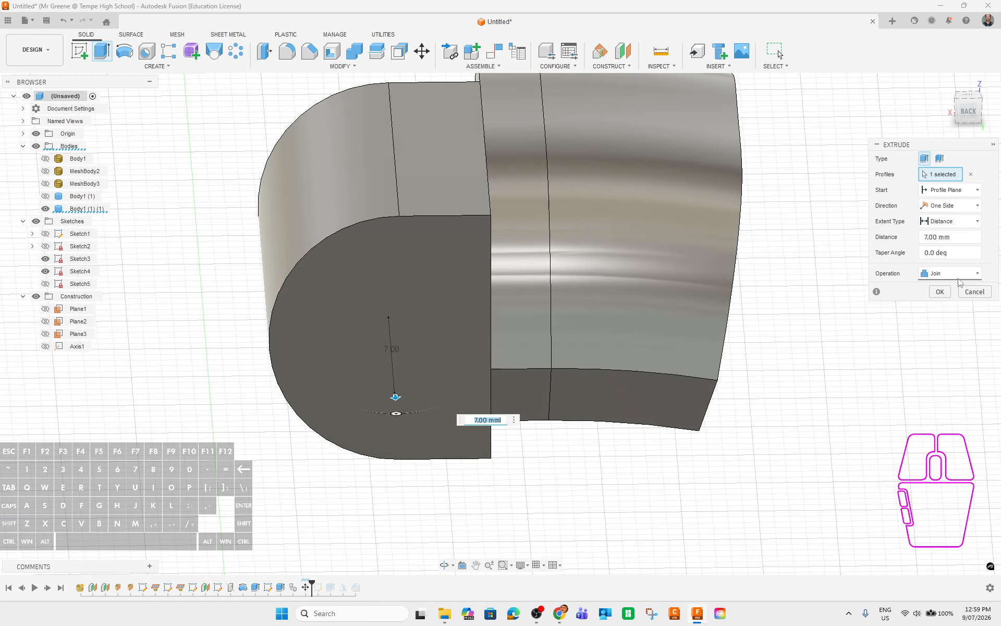
{"action": "left_click", "coordinate": [940, 292]}
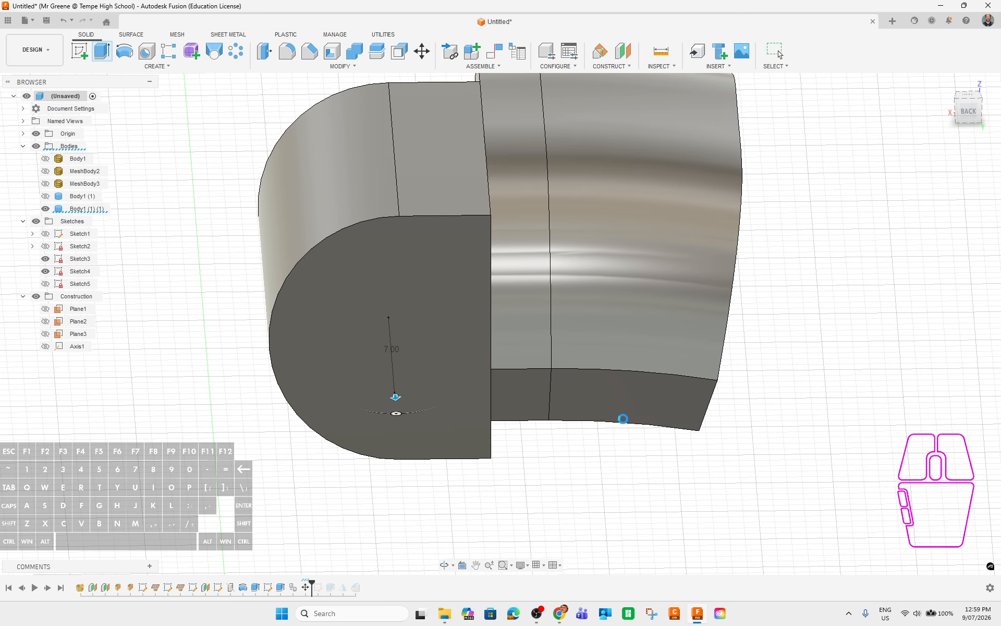
{"action": "middle_click_drag", "start_coordinate": [609, 417], "coordinate": [902, 412], "text": "shift"}
Start a new sketch on the clasp's flat end face.
{"action": "left_click", "coordinate": [523, 149]}
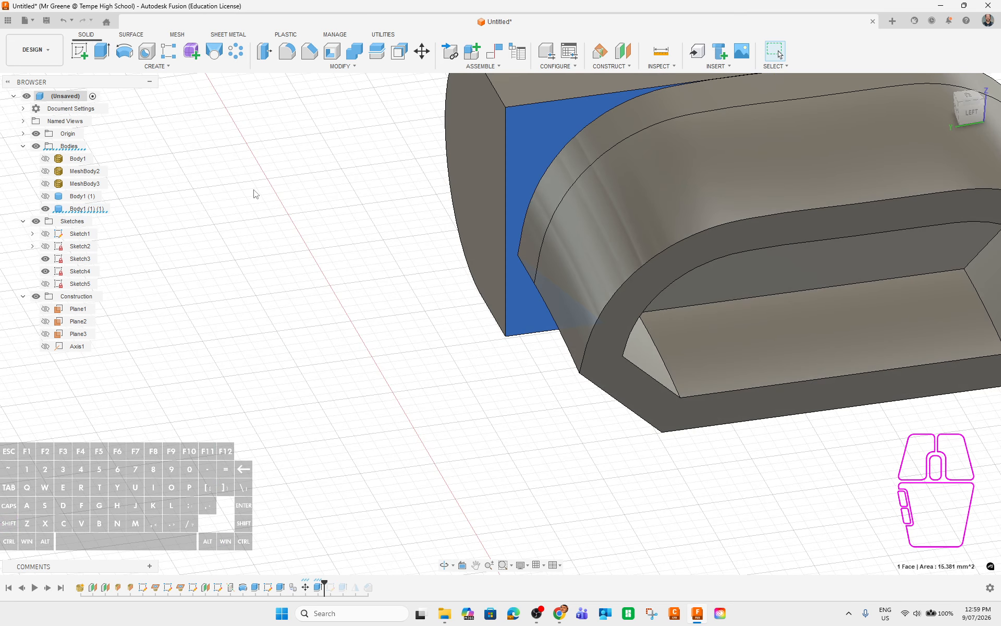
{"action": "left_click", "coordinate": [79, 50]}
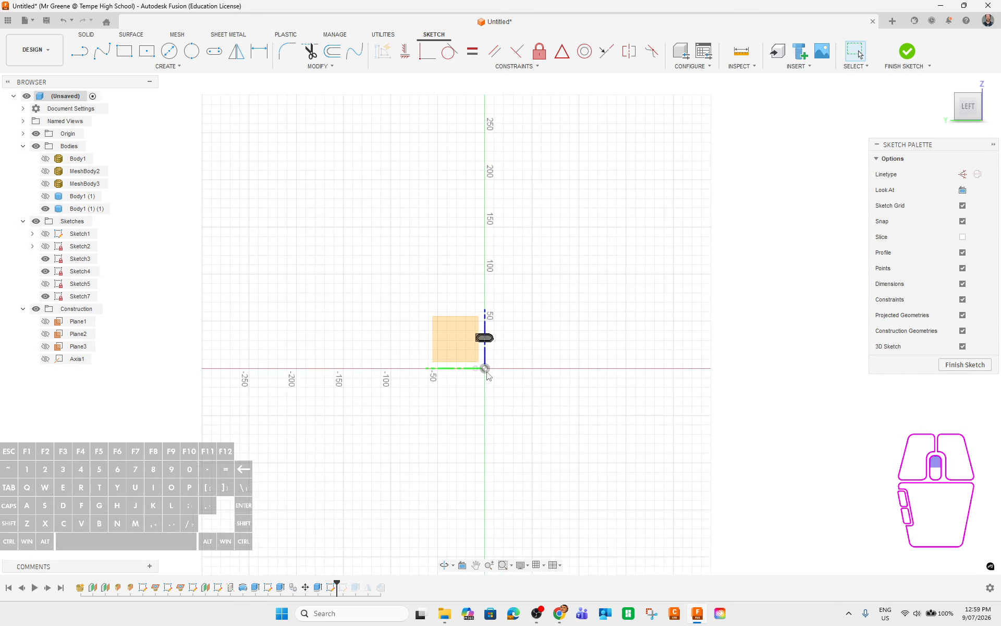
{"action": "scroll", "coordinate": [477, 339], "scroll_direction": "up", "scroll_amount": 5}
{"action": "middle_click_drag", "start_coordinate": [461, 248], "coordinate": [476, 353], "text": "shift"}
Project the surrounding edges into the sketch to close the profile.
{"action": "key", "text": "p"}
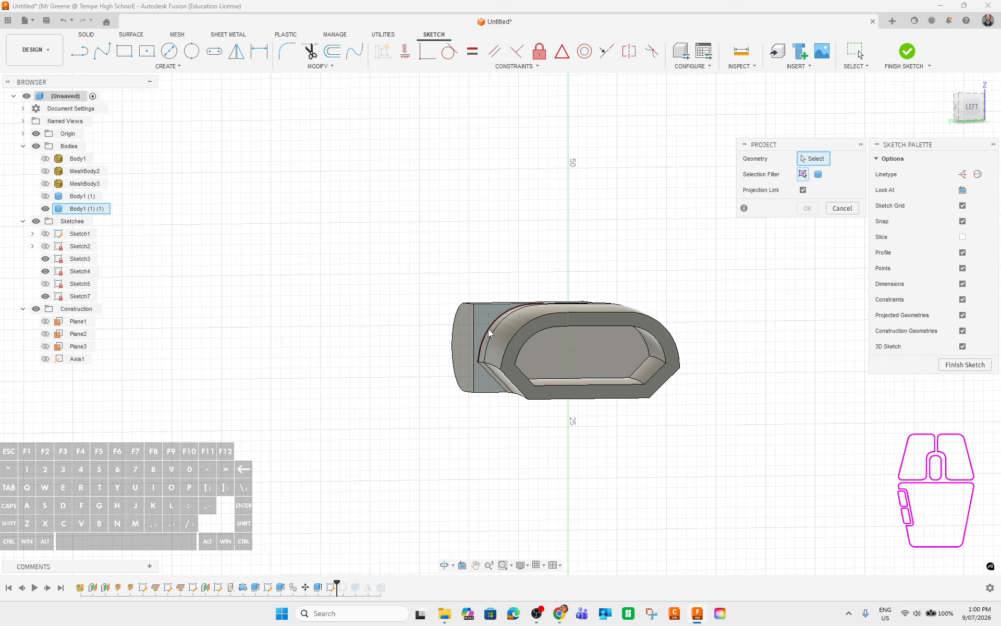
{"action": "left_click", "coordinate": [489, 332]}
{"action": "left_click", "coordinate": [484, 370]}
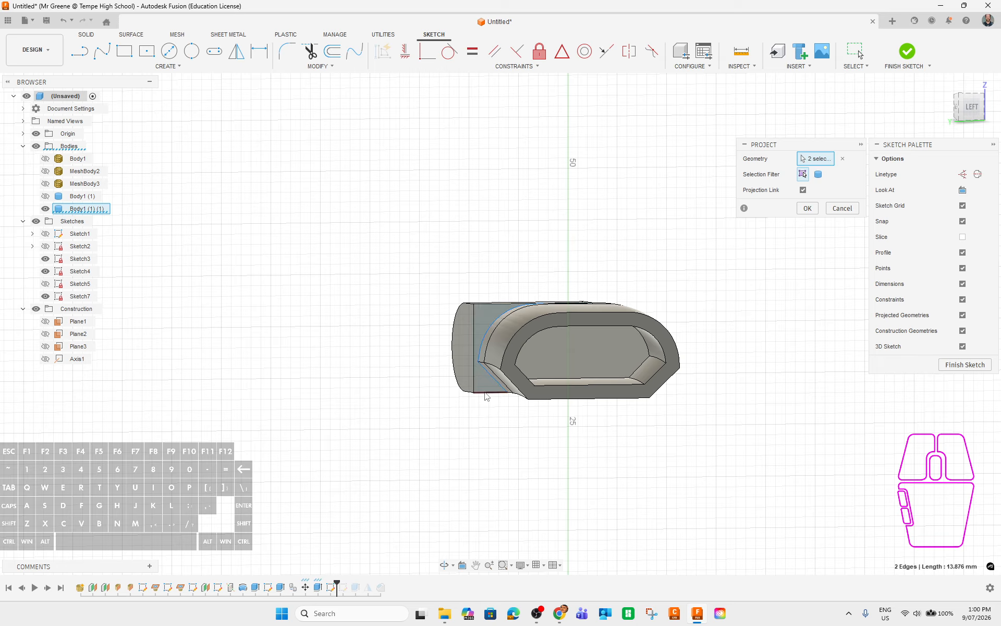
{"action": "left_click", "coordinate": [475, 374]}
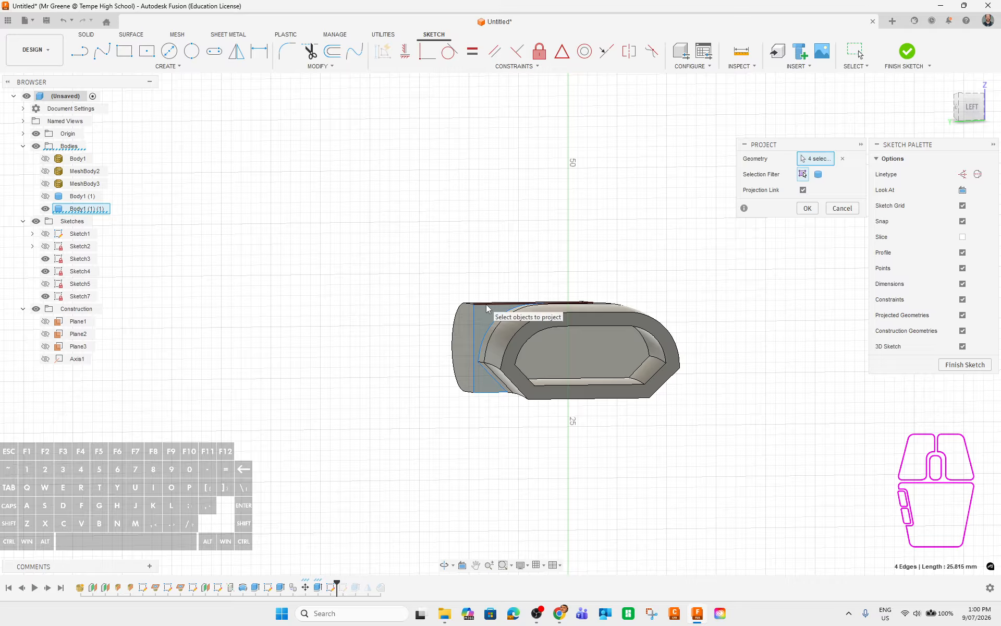
{"action": "middle_click_drag", "start_coordinate": [474, 442], "coordinate": [513, 391], "text": "shift"}
{"action": "left_click", "coordinate": [807, 208]}
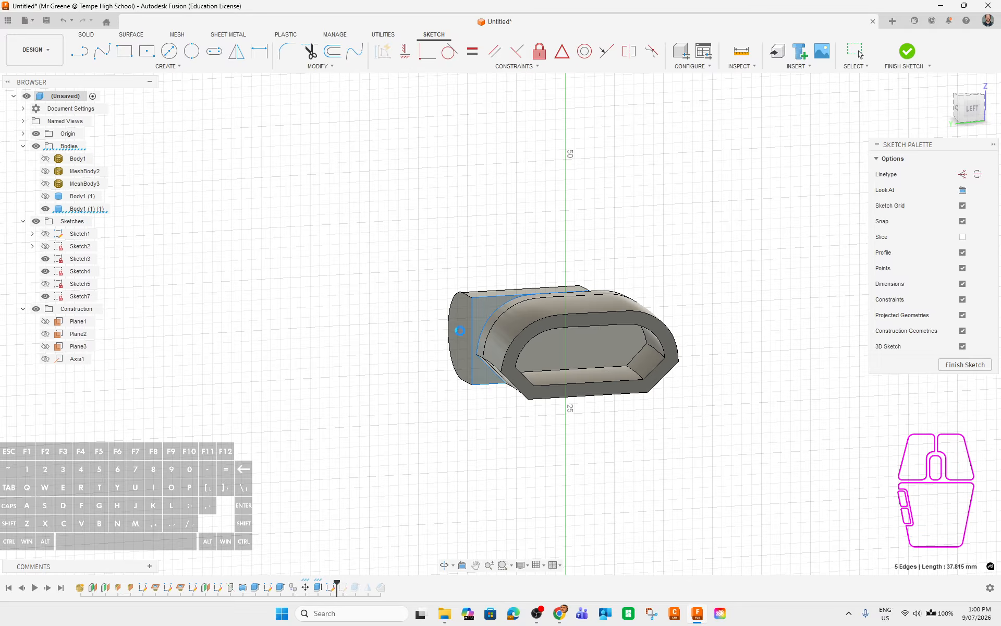
Select the new closed 15.38 mm² profile and inspect it from around the part.
{"action": "left_click", "coordinate": [490, 304]}
{"action": "mouse_move", "coordinate": [384, 465]}
{"action": "middle_mouse_down", "text": "shift"}
{"action": "mouse_move", "coordinate": [431, 465]}
{"action": "mouse_move", "coordinate": [448, 480]}
{"action": "mouse_move", "coordinate": [513, 365]}
{"action": "middle_mouse_up", "text": "shift"}
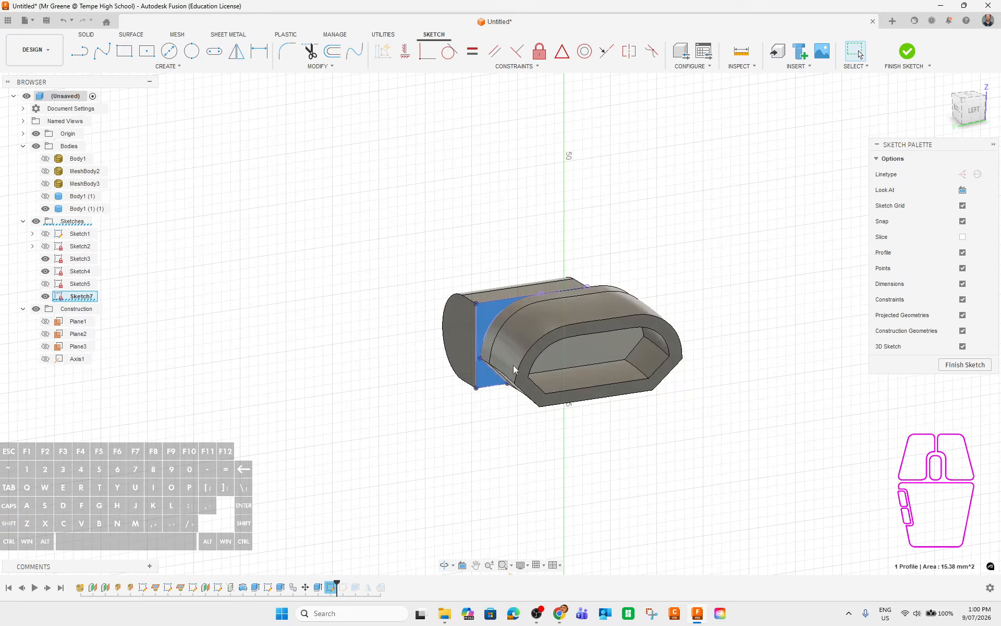
{"action": "scroll", "coordinate": [564, 320], "scroll_direction": "up", "scroll_amount": 5}
{"action": "scroll", "coordinate": [564, 320], "scroll_direction": "down", "scroll_amount": 10}
{"action": "mouse_move", "coordinate": [449, 213]}
{"action": "middle_mouse_down", "text": "shift"}
{"action": "mouse_move", "coordinate": [503, 198]}
{"action": "mouse_move", "coordinate": [483, 214]}
{"action": "mouse_move", "coordinate": [368, 111]}
{"action": "mouse_move", "coordinate": [412, 161]}
{"action": "mouse_move", "coordinate": [431, 145]}
{"action": "mouse_move", "coordinate": [464, 168]}
{"action": "mouse_move", "coordinate": [521, 174]}
{"action": "mouse_move", "coordinate": [643, 275]}
{"action": "mouse_move", "coordinate": [708, 214]}
{"action": "mouse_move", "coordinate": [576, 324]}
{"action": "mouse_move", "coordinate": [439, 213]}
{"action": "middle_mouse_up", "text": "shift"}
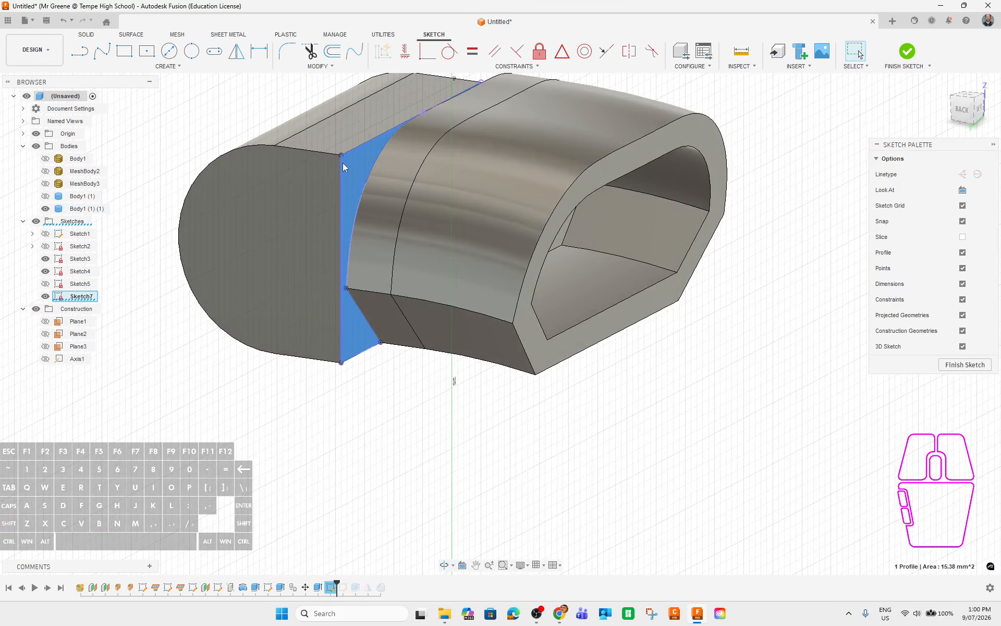
Finish the sketch and cut its profile 9.50 mm back into the clasp body.
{"action": "left_click", "coordinate": [906, 52]}
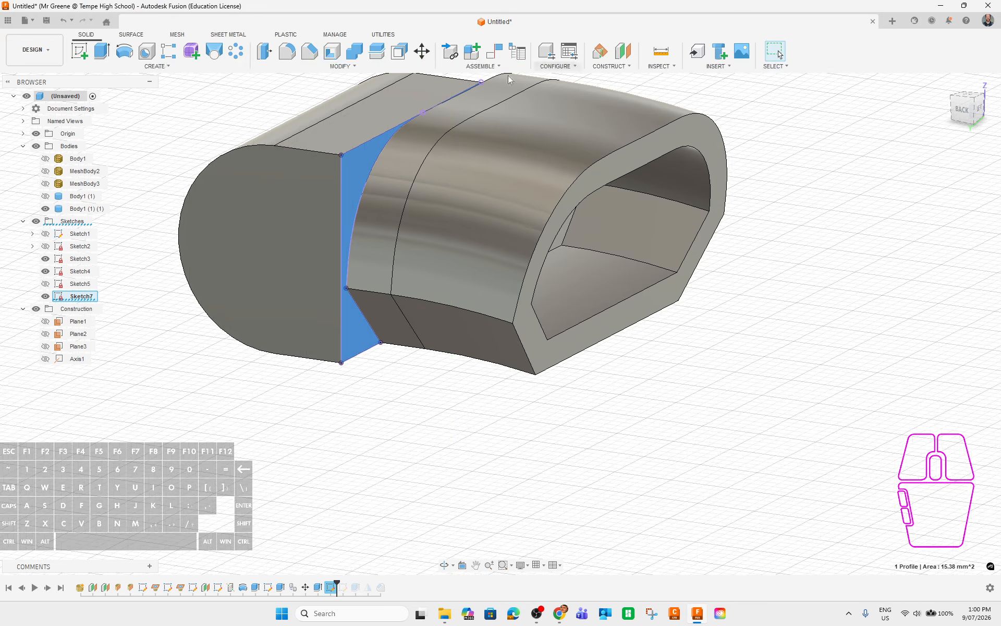
{"action": "key", "text": "e"}
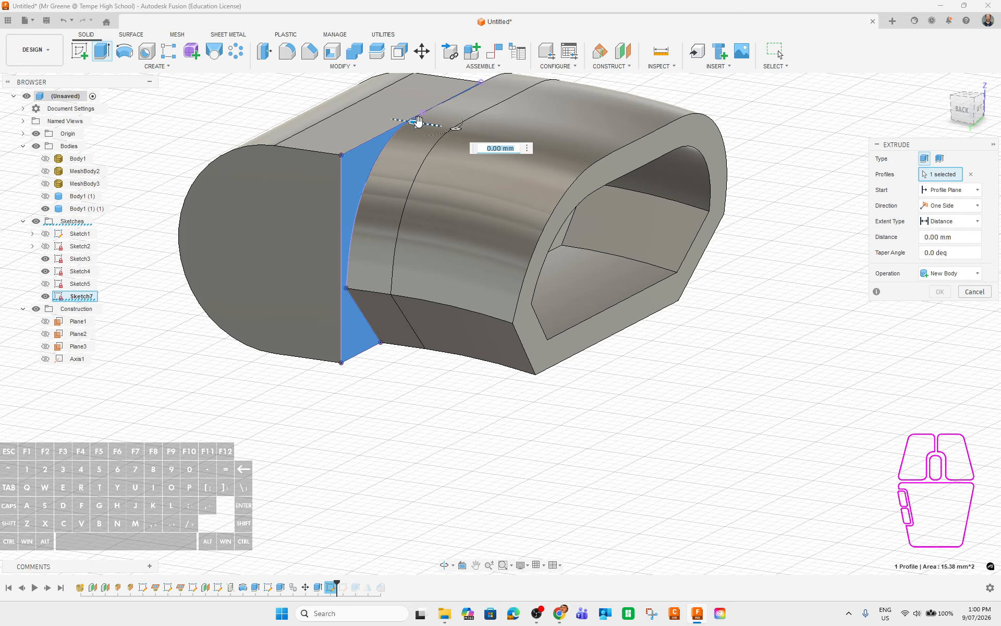
{"action": "left_click_drag", "start_coordinate": [419, 121], "coordinate": [195, 116]}
{"action": "left_click", "coordinate": [939, 308]}
Inspect the notched section's top edge and end face, then select Extrude5 in the timeline.
{"action": "middle_click_drag", "start_coordinate": [391, 446], "coordinate": [217, 149], "text": "shift"}
{"action": "scroll", "coordinate": [218, 149], "scroll_direction": "up", "scroll_amount": 5}
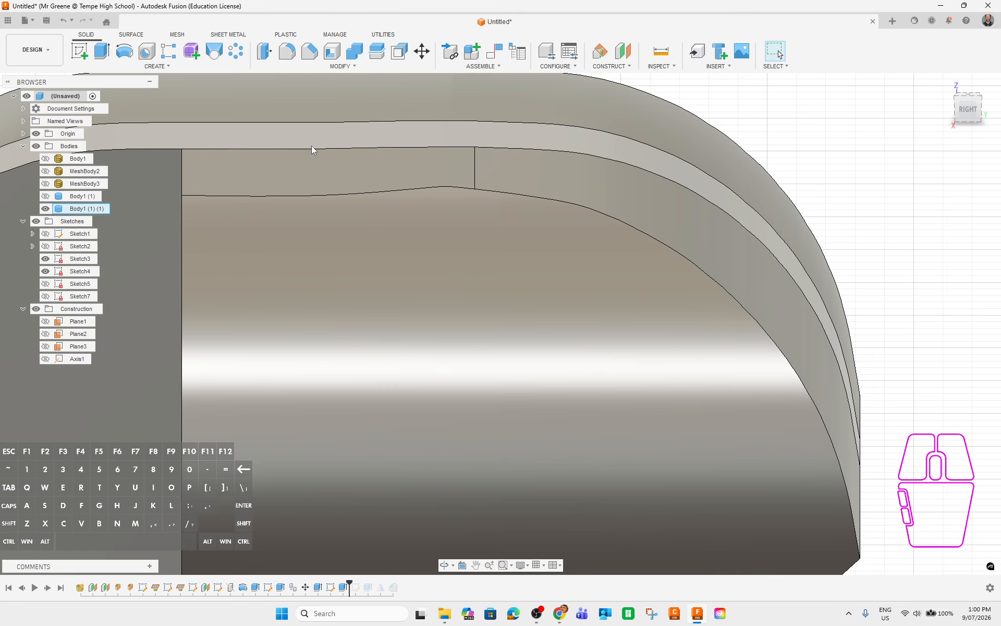
{"action": "left_click", "coordinate": [312, 147]}
{"action": "middle_click_drag", "start_coordinate": [402, 202], "coordinate": [416, 231], "text": "shift"}
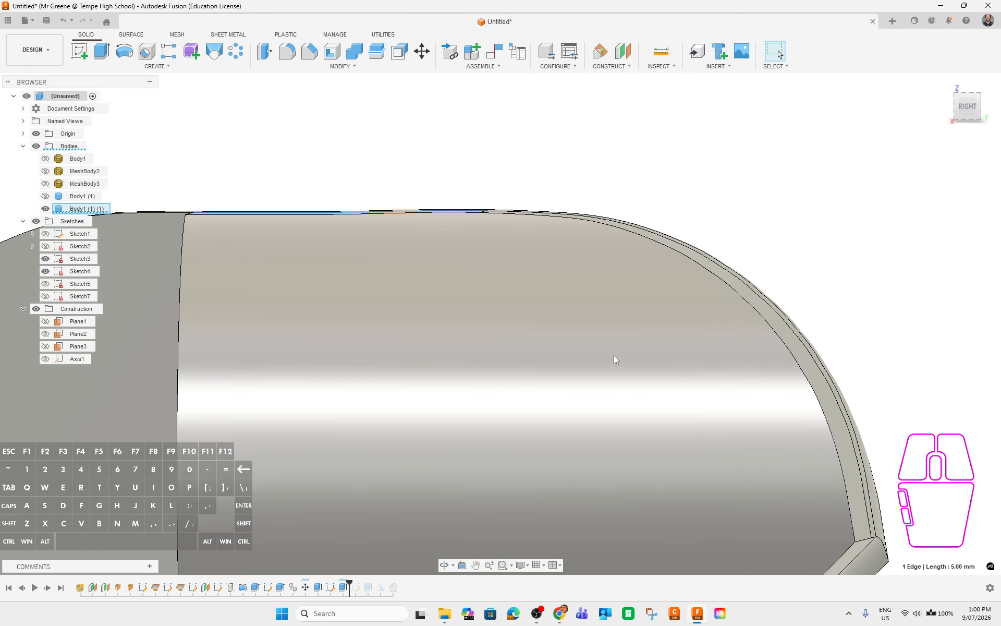
{"action": "scroll", "coordinate": [614, 360], "scroll_direction": "down", "scroll_amount": 8}
{"action": "middle_click_drag", "start_coordinate": [614, 360], "coordinate": [487, 413], "text": "shift"}
{"action": "left_click", "coordinate": [444, 351]}
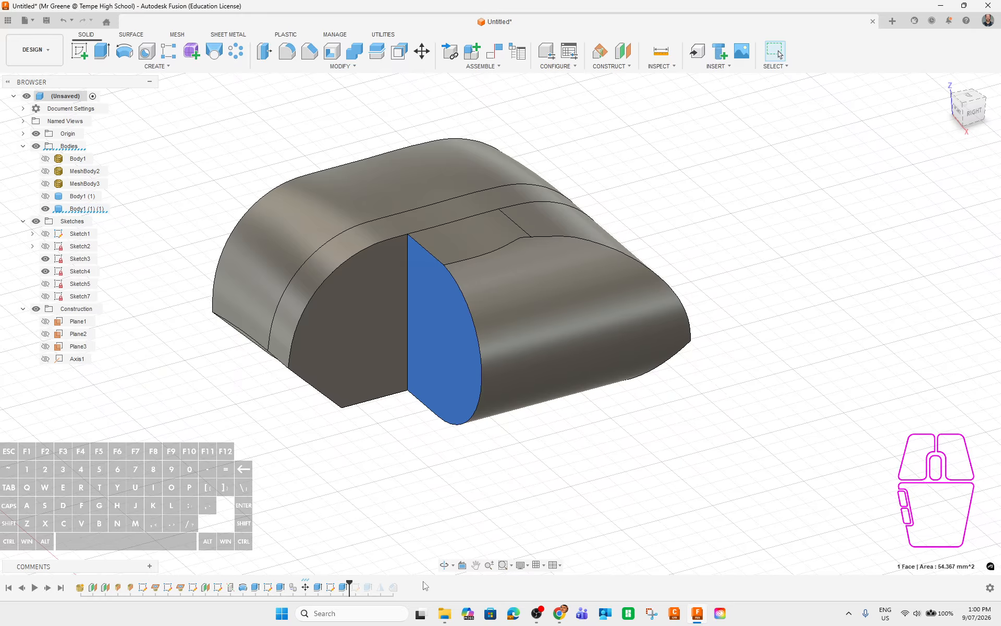
{"action": "left_click", "coordinate": [344, 590]}
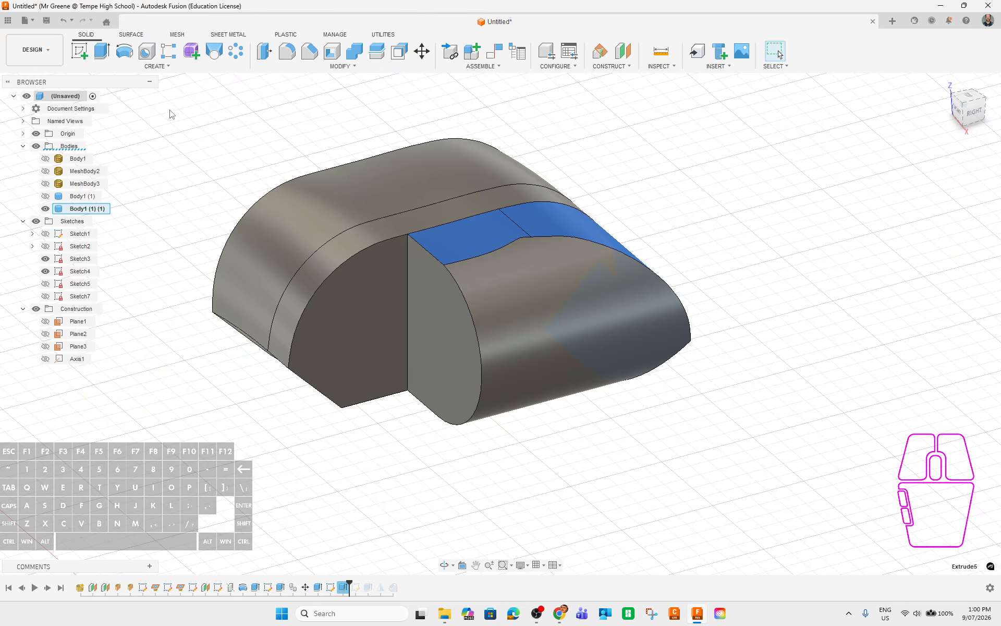
{"action": "left_click", "coordinate": [156, 66]}
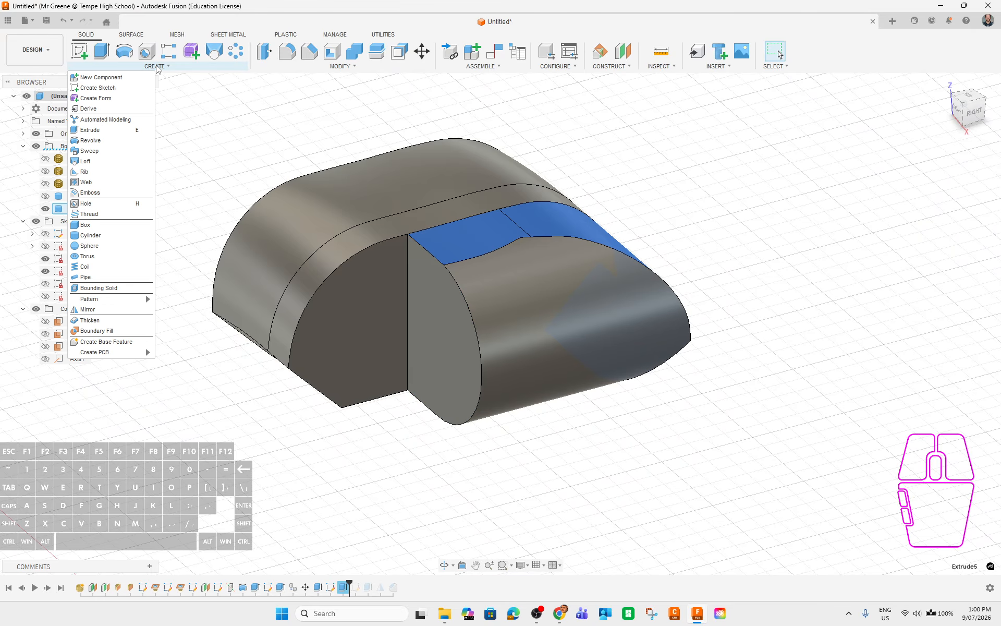
Abandon a first mirror attempt and roll the history back before the notch sketch.
{"action": "left_click", "coordinate": [97, 313]}
{"action": "scroll", "coordinate": [697, 425], "scroll_direction": "down", "scroll_amount": 3}
{"action": "middle_click_drag", "start_coordinate": [697, 424], "coordinate": [496, 293]}
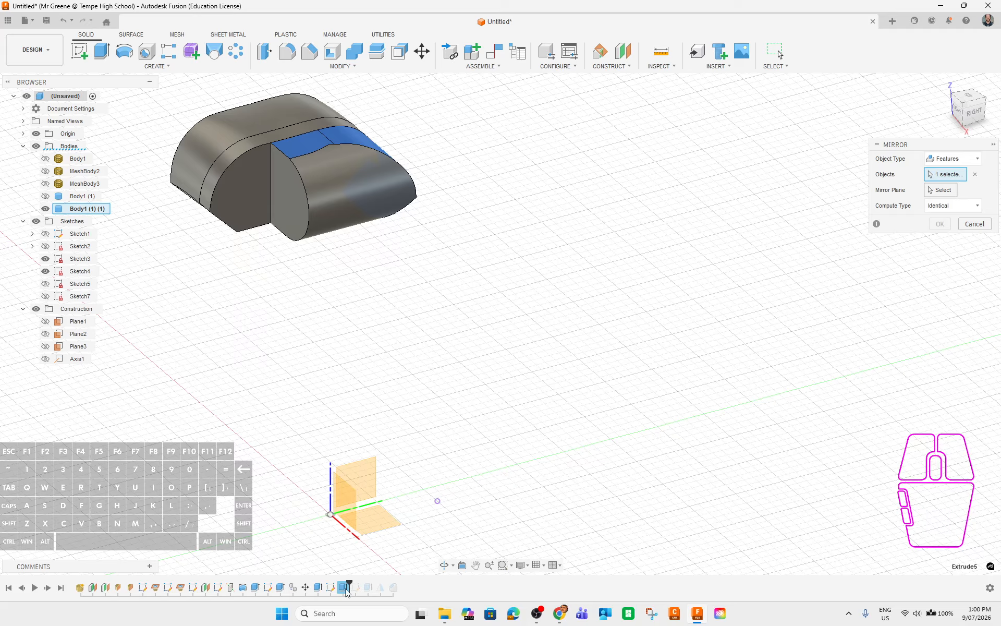
{"action": "left_click", "coordinate": [975, 224]}
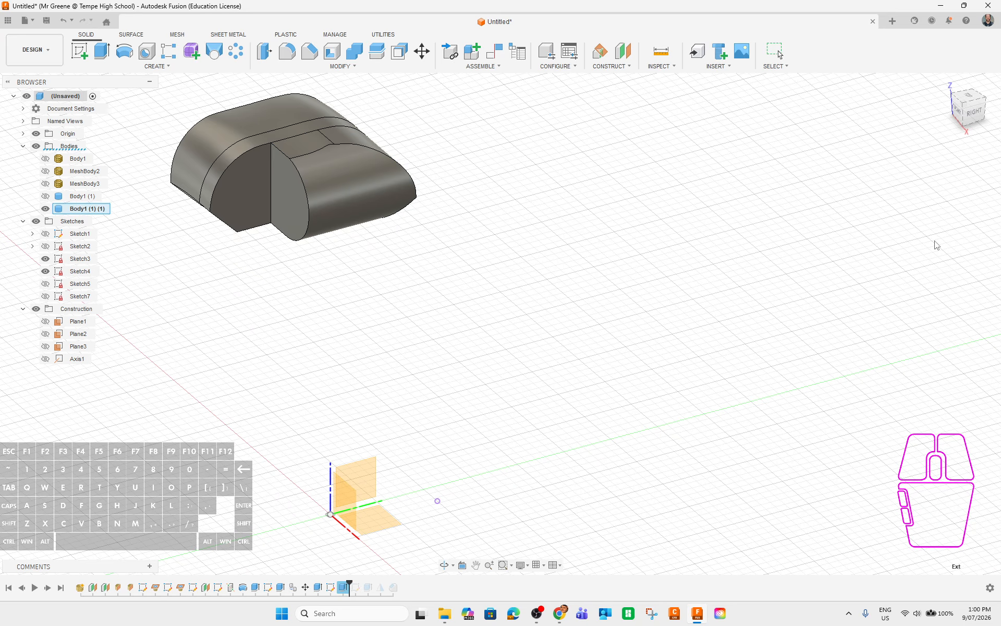
{"action": "left_click", "coordinate": [318, 588]}
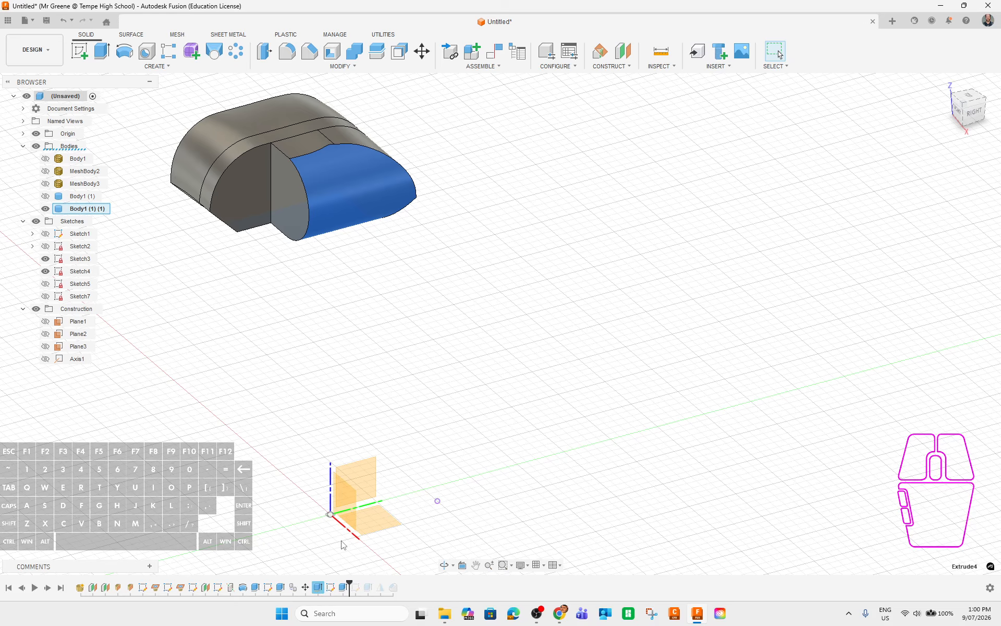
{"action": "left_click", "coordinate": [350, 584]}
{"action": "left_click_drag", "start_coordinate": [349, 582], "coordinate": [325, 584]}
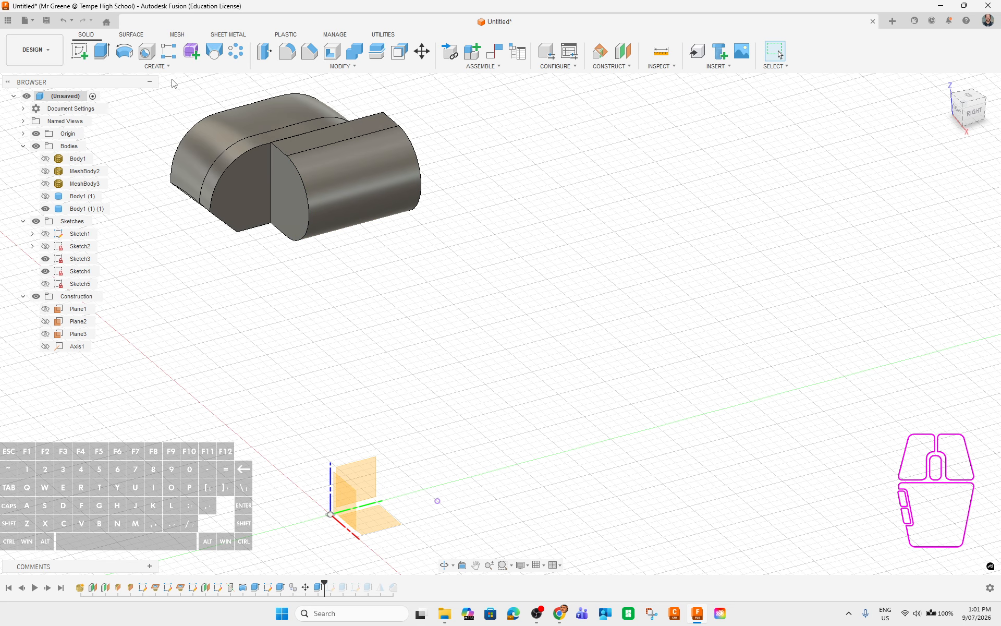
Mirror the Extrude4 feature across the YZ origin plane using Features object type.
{"action": "left_click", "coordinate": [155, 66]}
{"action": "left_click", "coordinate": [101, 313]}
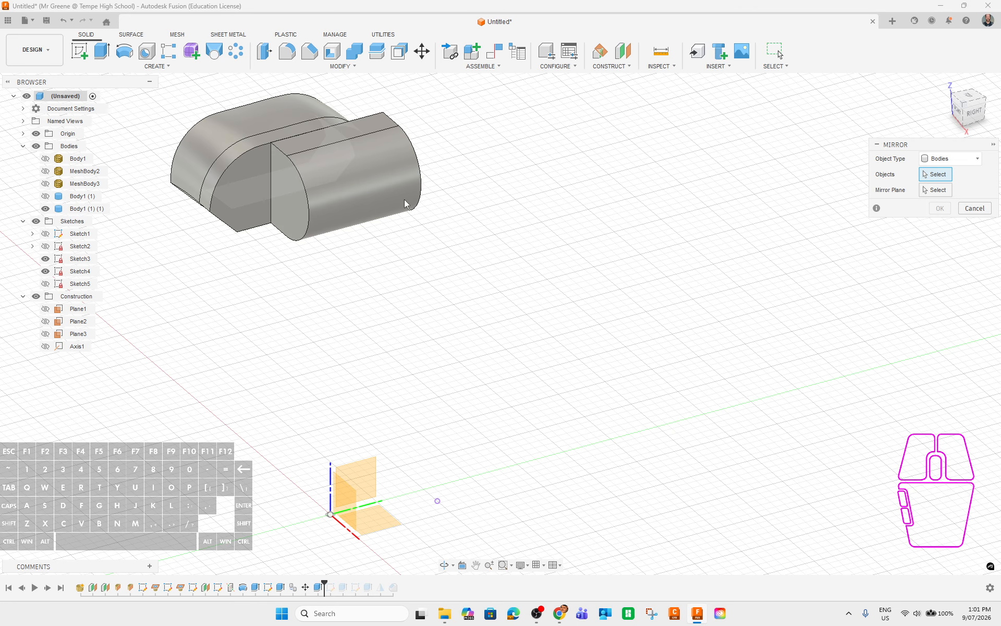
{"action": "left_click", "coordinate": [950, 158]}
{"action": "left_click", "coordinate": [941, 186]}
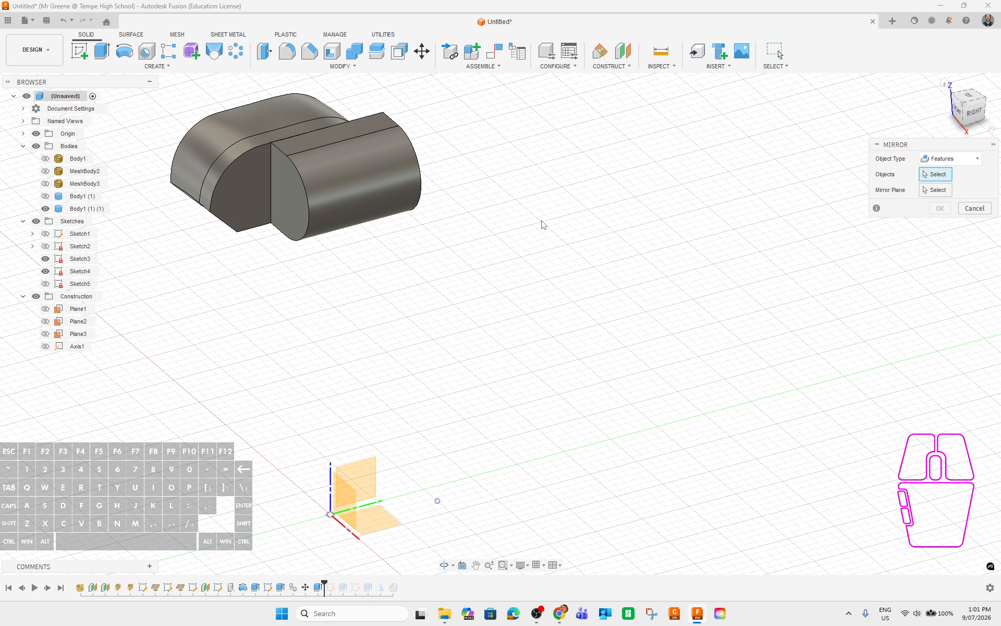
{"action": "left_click", "coordinate": [324, 190]}
{"action": "left_click", "coordinate": [941, 190]}
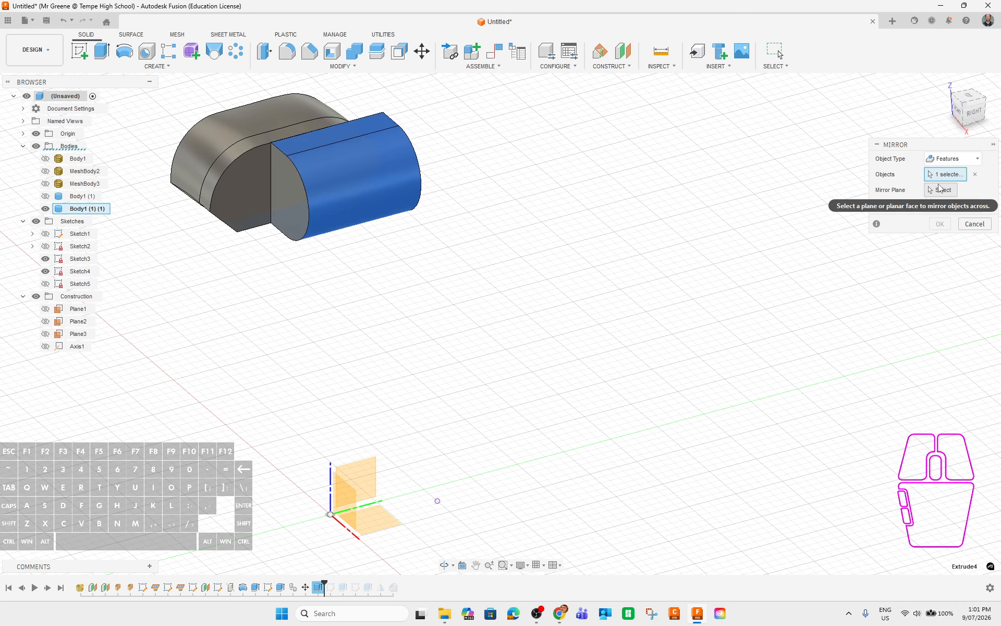
{"action": "left_click", "coordinate": [340, 496]}
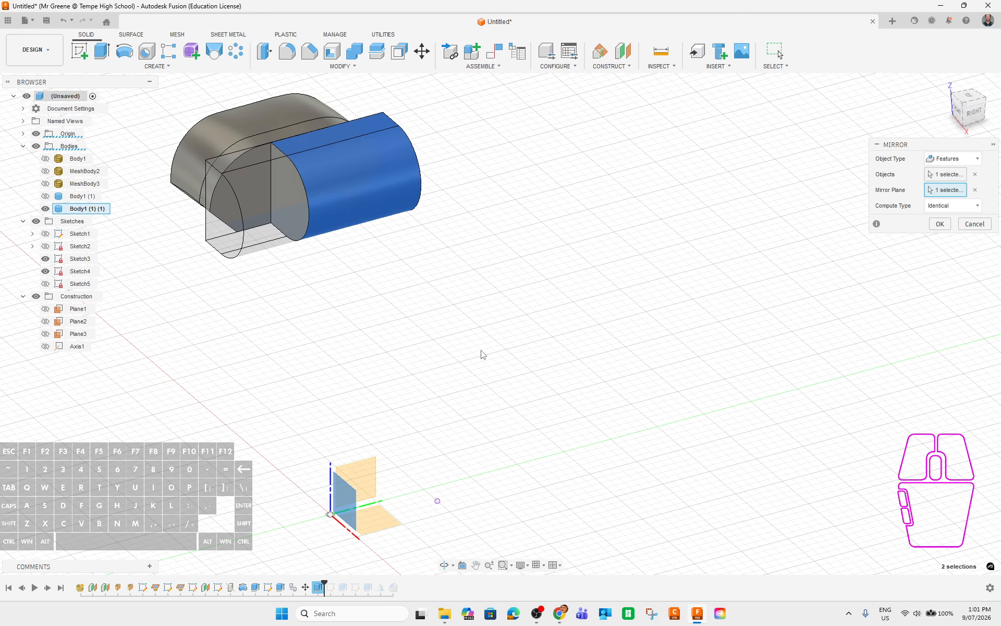
{"action": "left_click", "coordinate": [940, 224]}
{"action": "middle_click_drag", "start_coordinate": [290, 306], "coordinate": [417, 473], "text": "shift"}
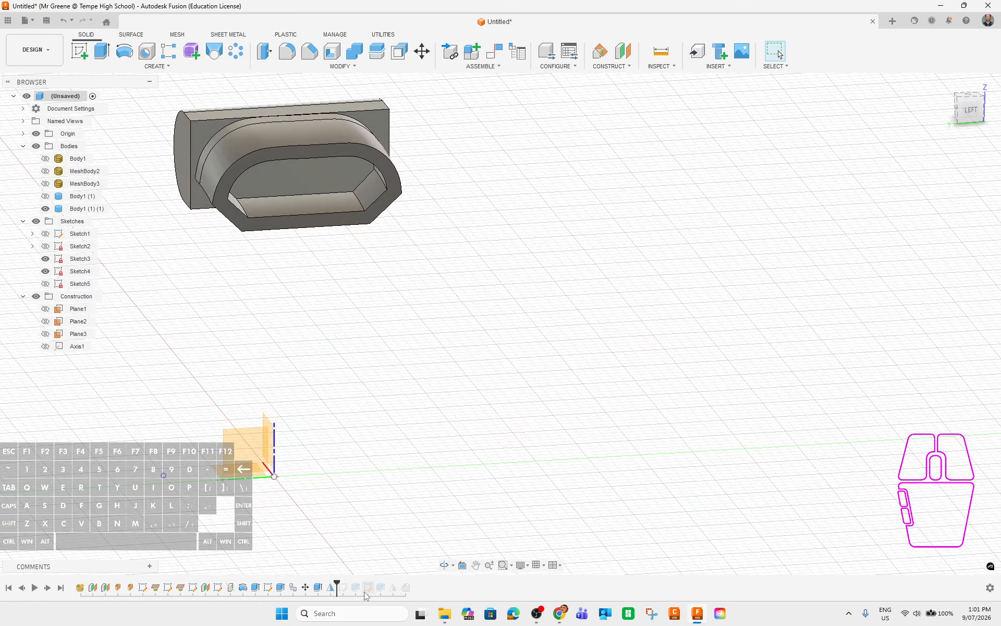
Roll the history forward and inspect the Sketch6, Extrude5 and Sketch7 features.
{"action": "mouse_move", "coordinate": [338, 582]}
{"action": "left_mouse_down"}
{"action": "mouse_move", "coordinate": [456, 583]}
{"action": "mouse_move", "coordinate": [386, 587]}
{"action": "left_mouse_up"}
{"action": "middle_click_drag", "start_coordinate": [291, 307], "coordinate": [280, 171], "text": "shift"}
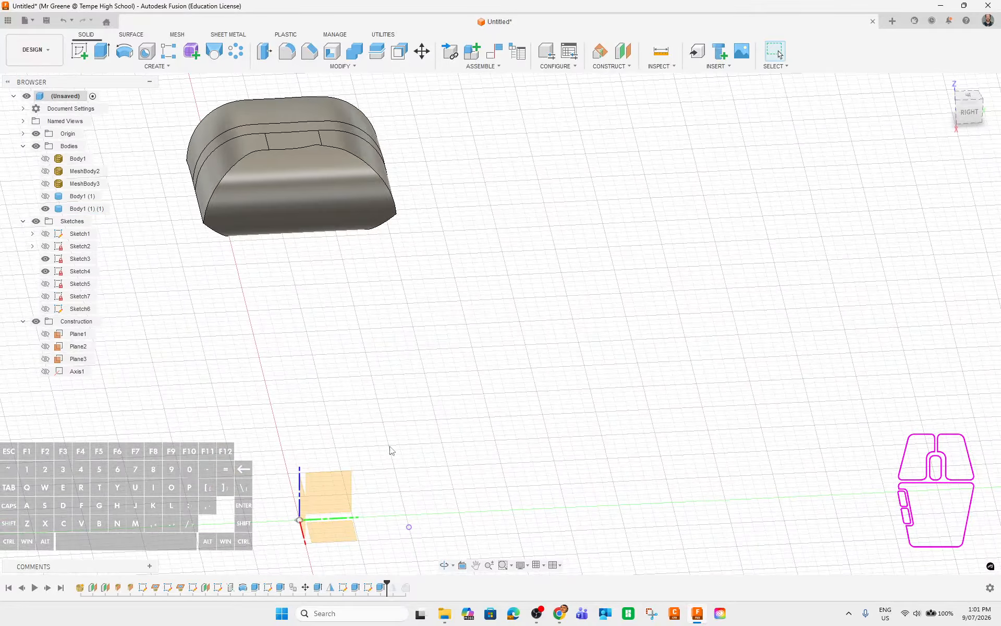
{"action": "left_click", "coordinate": [370, 586]}
{"action": "mouse_move", "coordinate": [407, 437]}
{"action": "middle_mouse_down", "text": "shift"}
{"action": "mouse_move", "coordinate": [469, 428]}
{"action": "mouse_move", "coordinate": [448, 349]}
{"action": "middle_mouse_up", "text": "shift"}
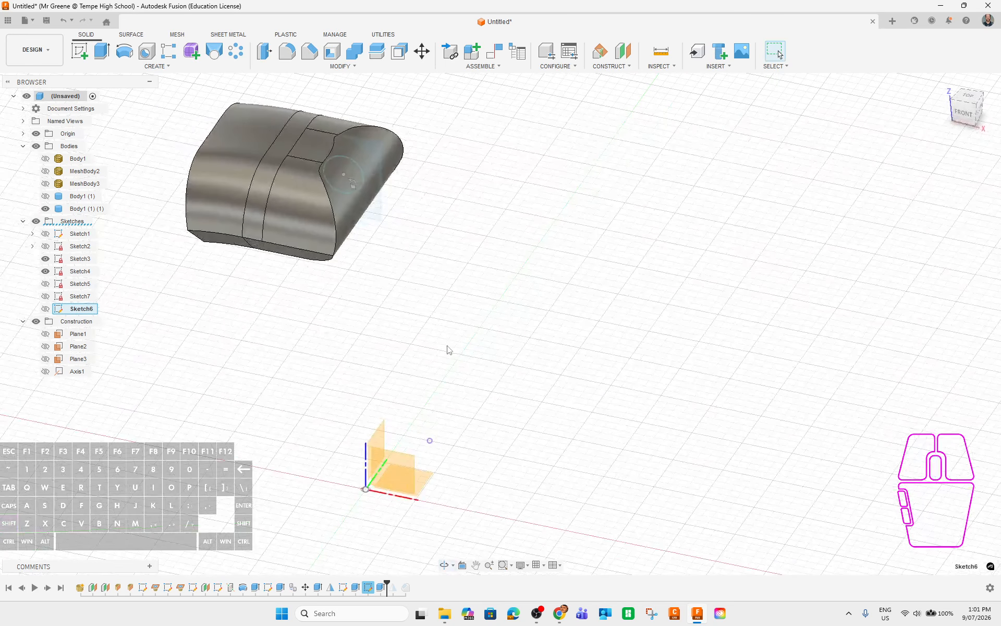
{"action": "left_click", "coordinate": [359, 588]}
{"action": "left_click", "coordinate": [343, 586]}
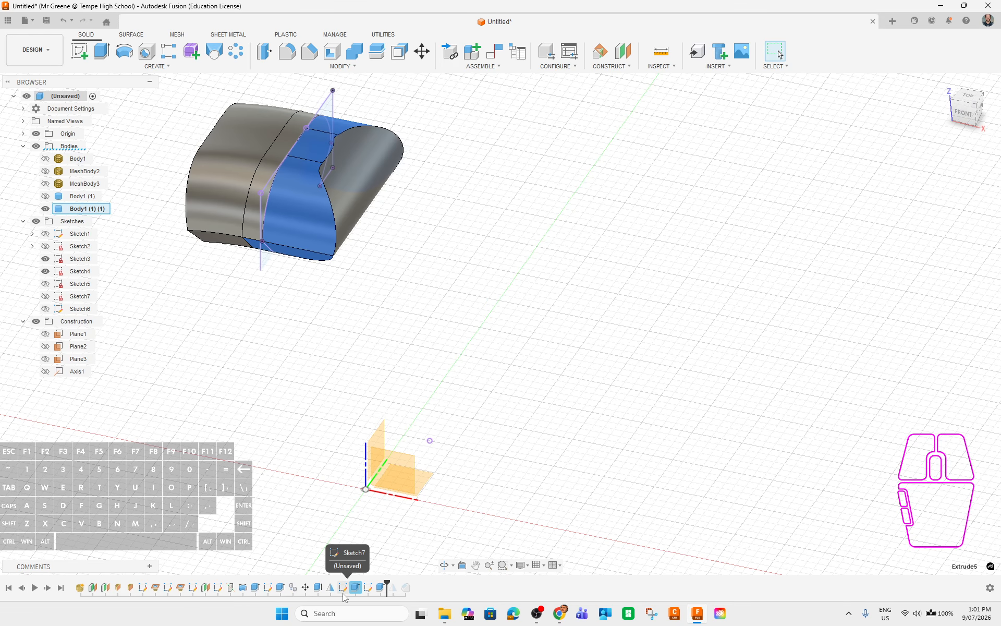
{"action": "middle_click_drag", "start_coordinate": [487, 335], "coordinate": [450, 344], "text": "shift"}
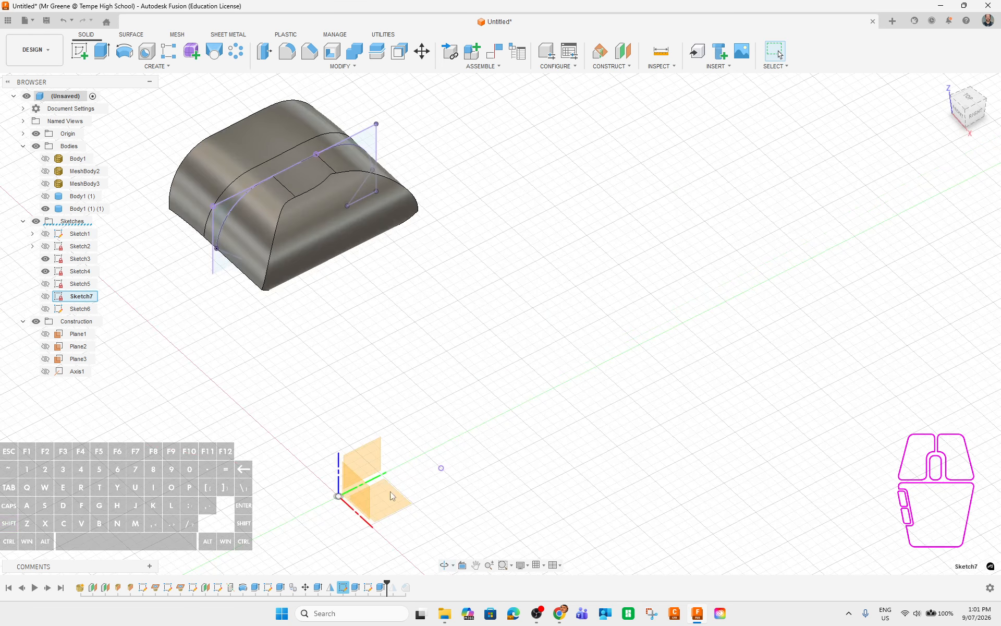
{"action": "left_click", "coordinate": [369, 587]}
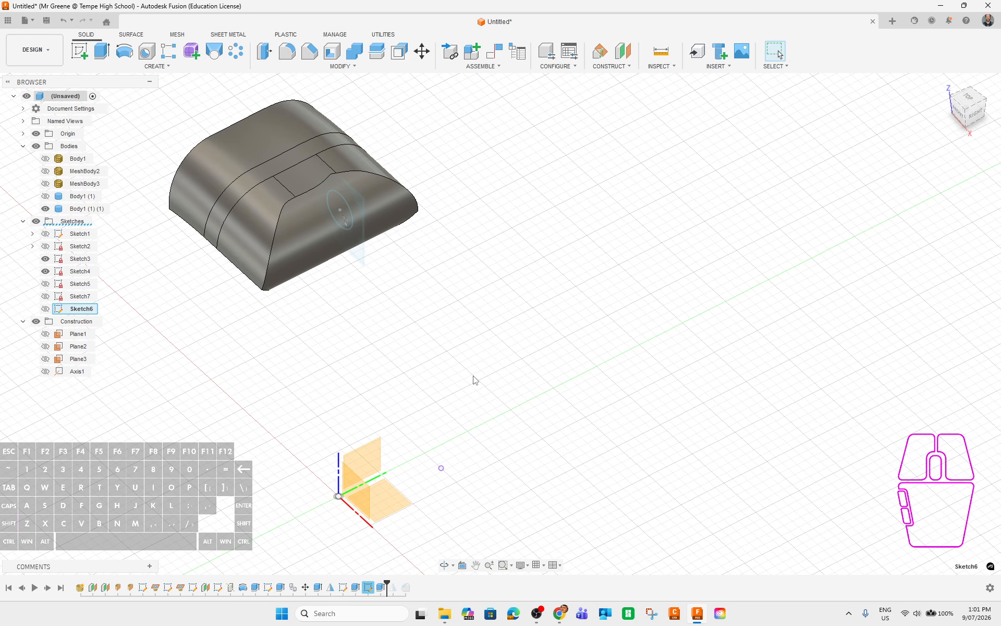
{"action": "middle_click_drag", "start_coordinate": [472, 380], "coordinate": [528, 360], "text": "shift"}
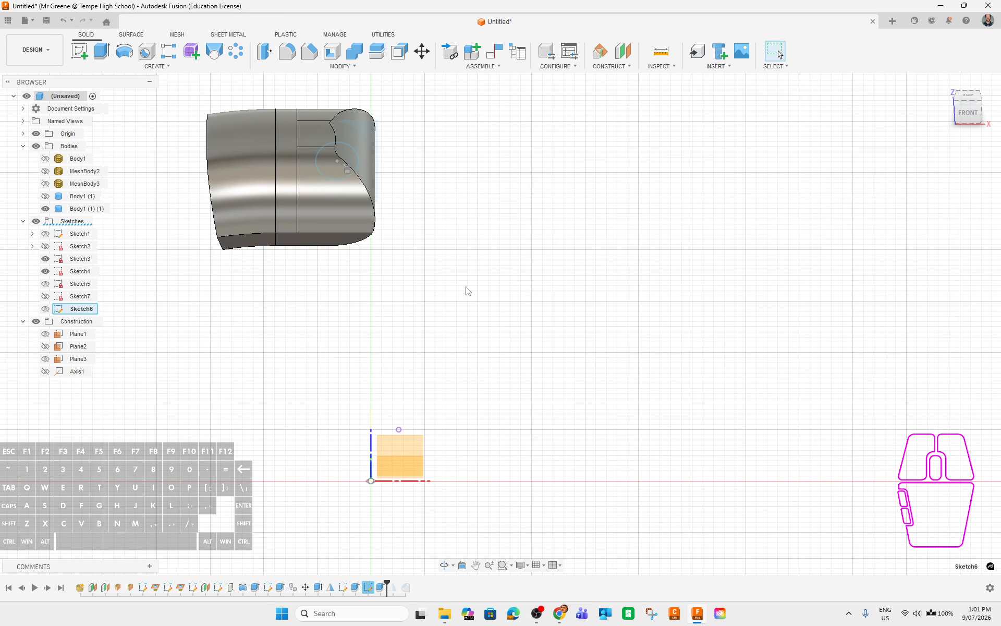
Move the timeline marker back to just after Extrude4 and check the body's end face.
{"action": "left_click", "coordinate": [319, 588]}
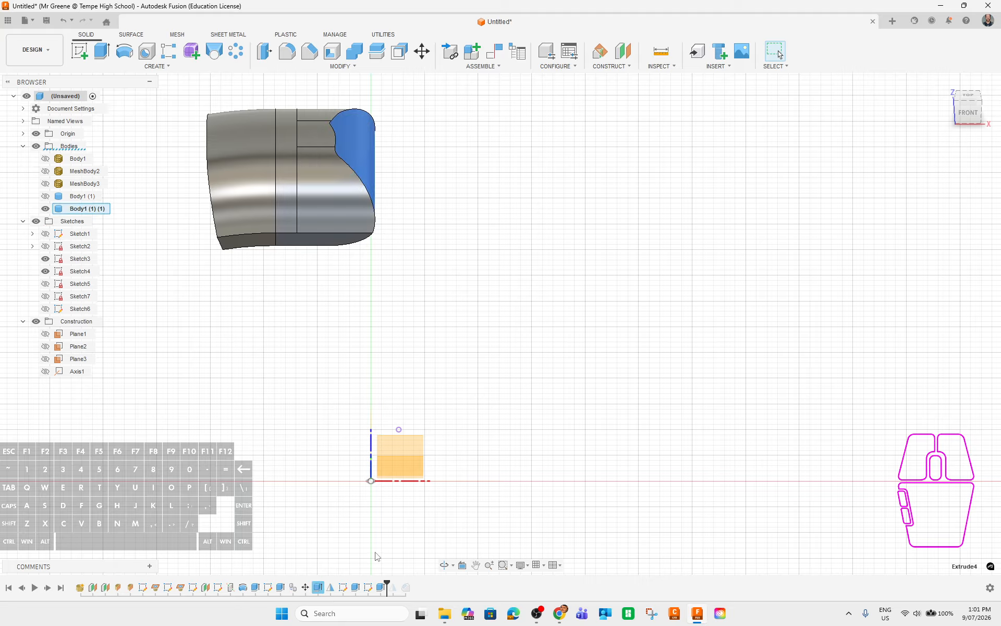
{"action": "left_click_drag", "start_coordinate": [387, 581], "coordinate": [323, 586]}
{"action": "middle_click_drag", "start_coordinate": [528, 330], "coordinate": [463, 329], "text": "shift"}
{"action": "left_click", "coordinate": [285, 183]}
{"action": "middle_click_drag", "start_coordinate": [291, 373], "coordinate": [342, 378], "text": "shift"}
{"action": "left_click", "coordinate": [357, 304]}
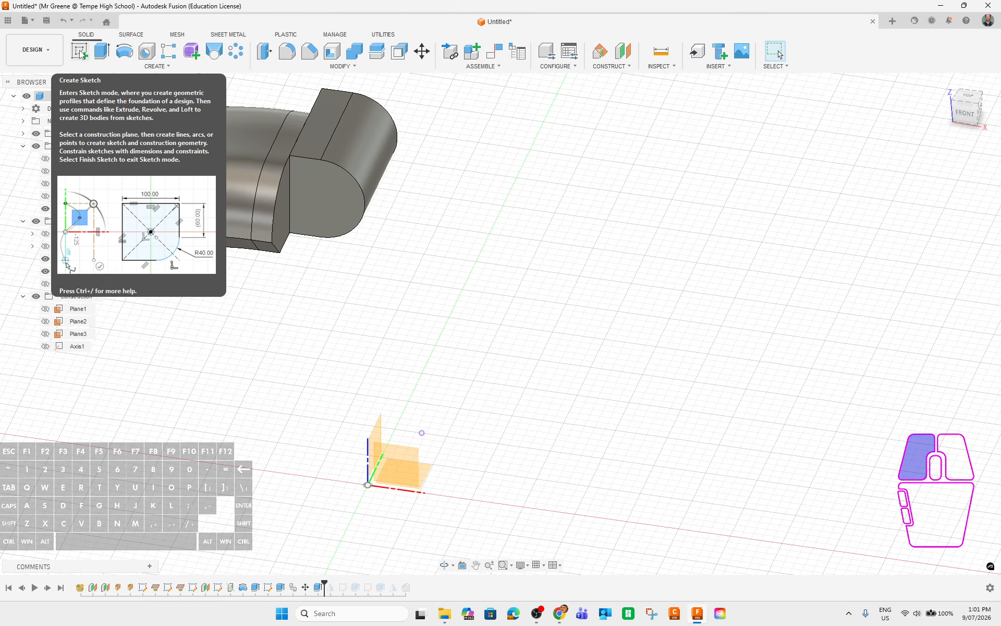
Create Sketch8 on the body's end face with that face projected into it.
{"action": "left_click", "coordinate": [79, 52]}
{"action": "left_click", "coordinate": [331, 209]}
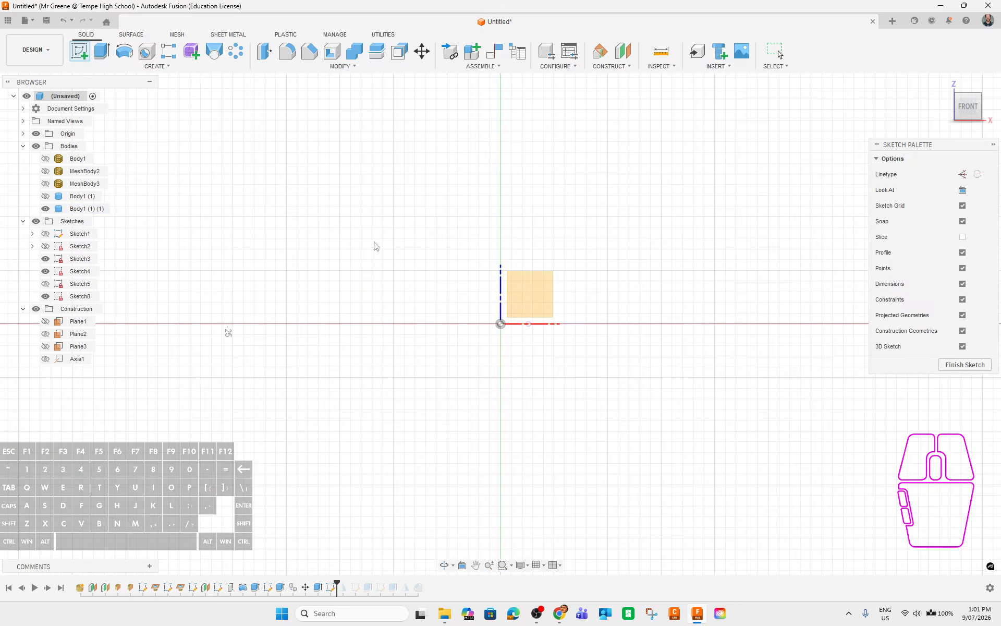
{"action": "scroll", "coordinate": [505, 331], "scroll_direction": "up", "scroll_amount": 6}
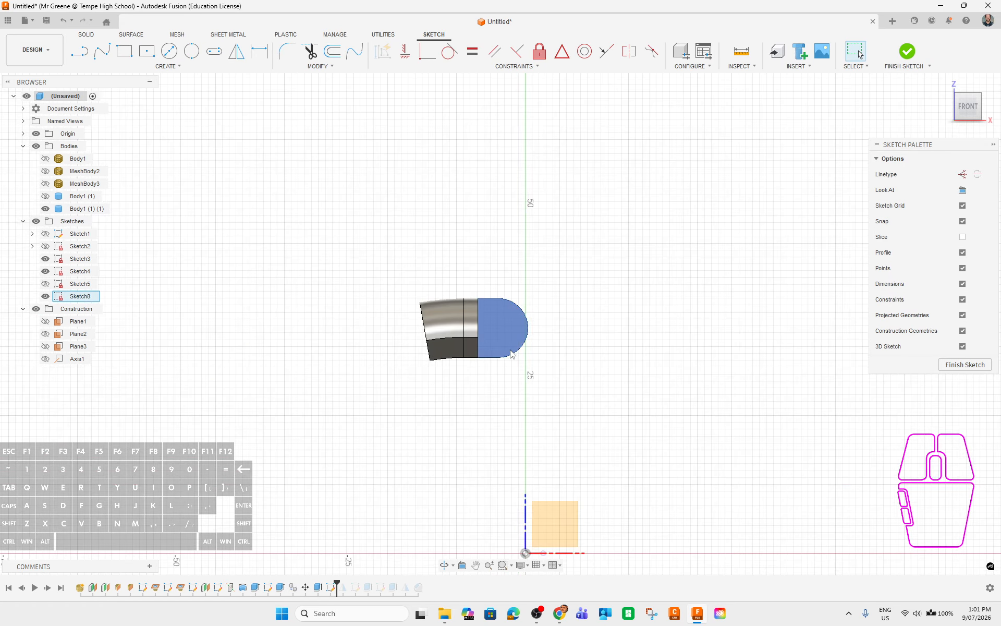
{"action": "key", "text": "p"}
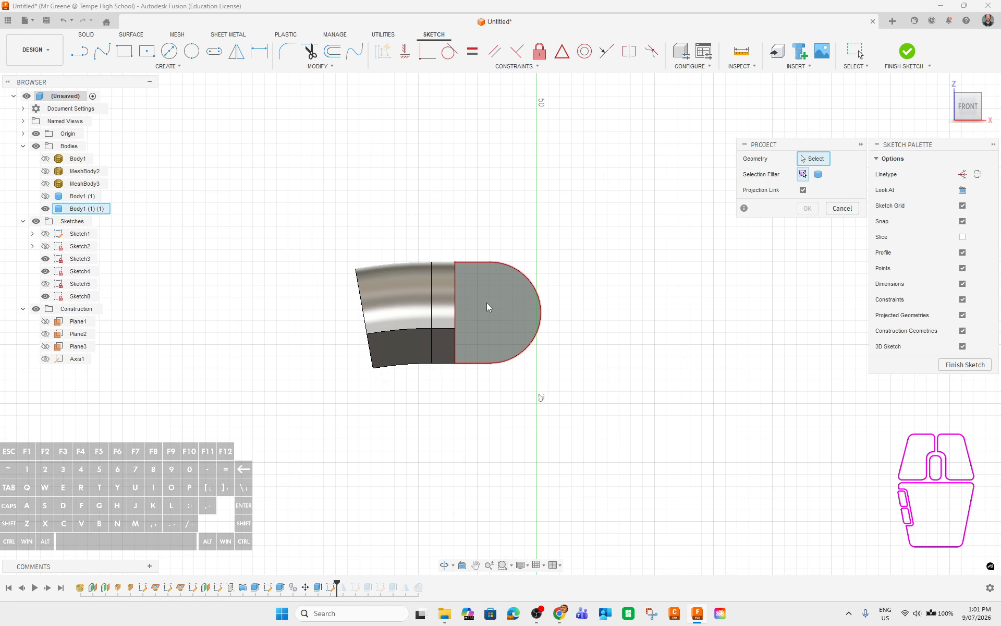
{"action": "left_click", "coordinate": [486, 302]}
{"action": "left_click", "coordinate": [807, 208]}
{"action": "middle_click_drag", "start_coordinate": [718, 399], "coordinate": [626, 438], "text": "shift"}
Roll the timeline marker forward past the last feature to restore the full history.
{"action": "left_click_drag", "start_coordinate": [336, 583], "coordinate": [409, 566]}
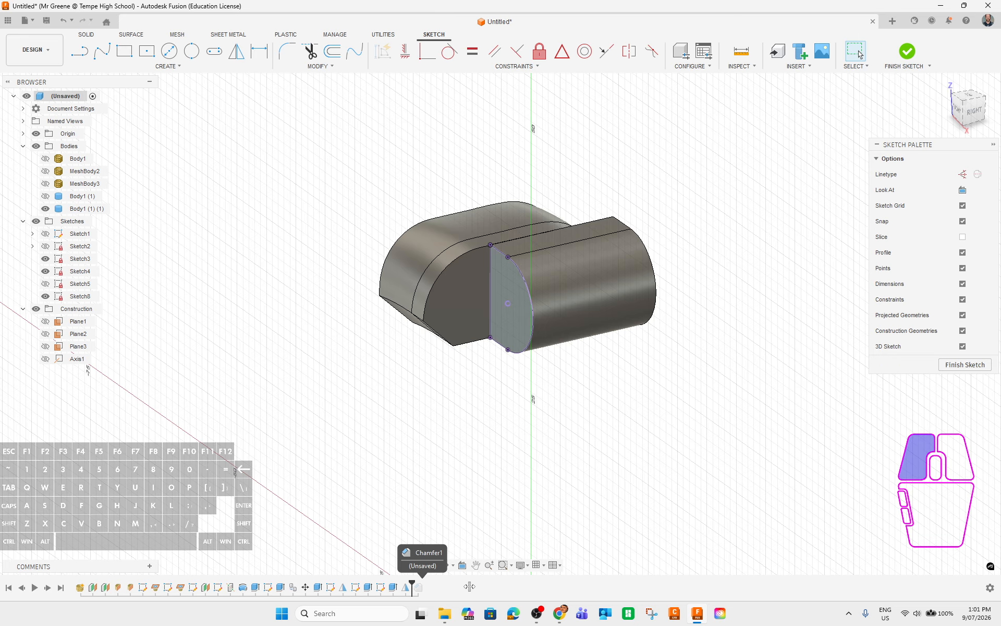
{"action": "mouse_move", "coordinate": [494, 496]}
{"action": "middle_mouse_down", "text": "shift"}
{"action": "mouse_move", "coordinate": [586, 431]}
{"action": "mouse_move", "coordinate": [598, 436]}
{"action": "middle_mouse_up", "text": "shift"}
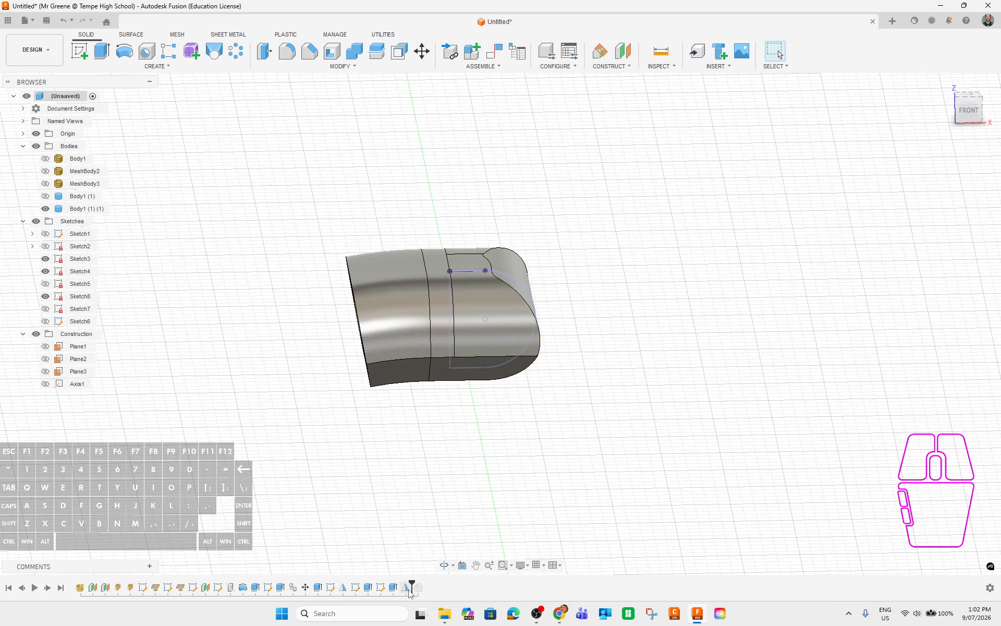
{"action": "left_click_drag", "start_coordinate": [410, 593], "coordinate": [423, 586]}
{"action": "mouse_move", "coordinate": [618, 439]}
{"action": "middle_mouse_down", "text": "shift"}
{"action": "mouse_move", "coordinate": [587, 440]}
{"action": "mouse_move", "coordinate": [605, 416]}
{"action": "mouse_move", "coordinate": [610, 429]}
{"action": "middle_mouse_up", "text": "shift"}
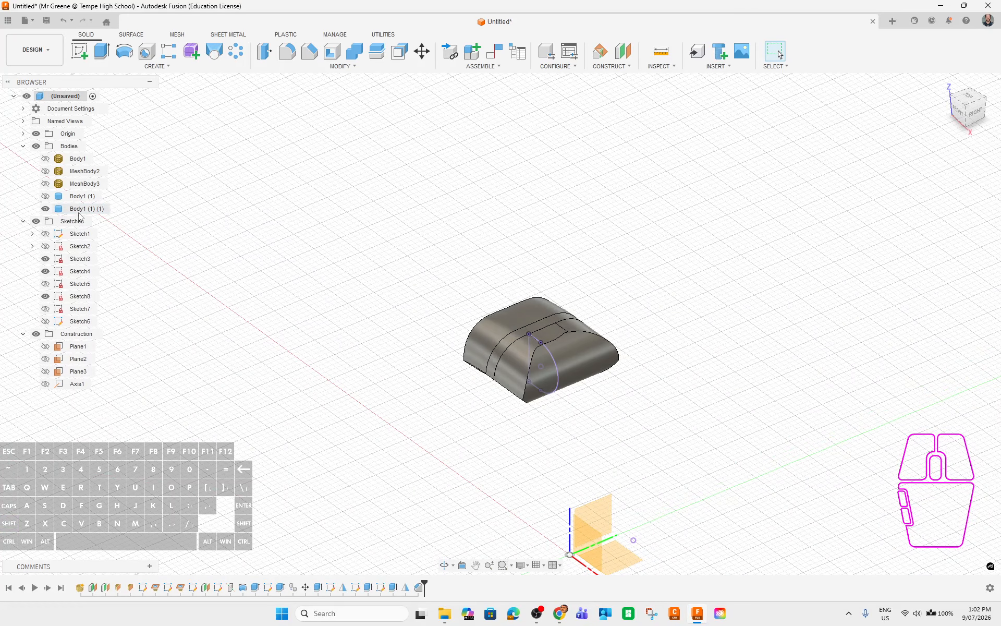
Select Sketch8, Sketch7 and Sketch6 in turn to see where each lies on the body.
{"action": "left_click", "coordinate": [80, 298]}
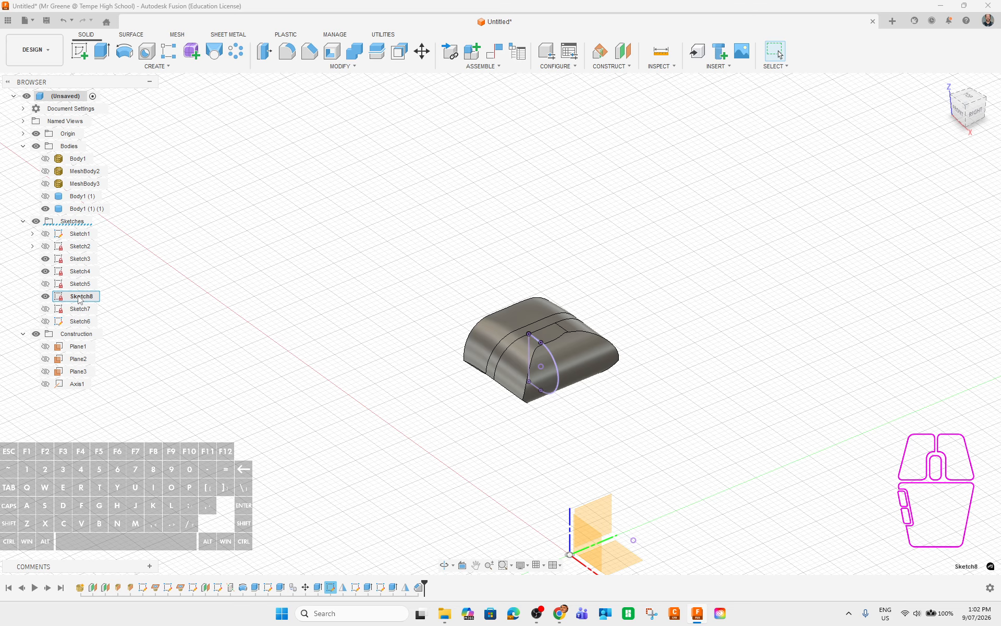
{"action": "left_click", "coordinate": [80, 259]}
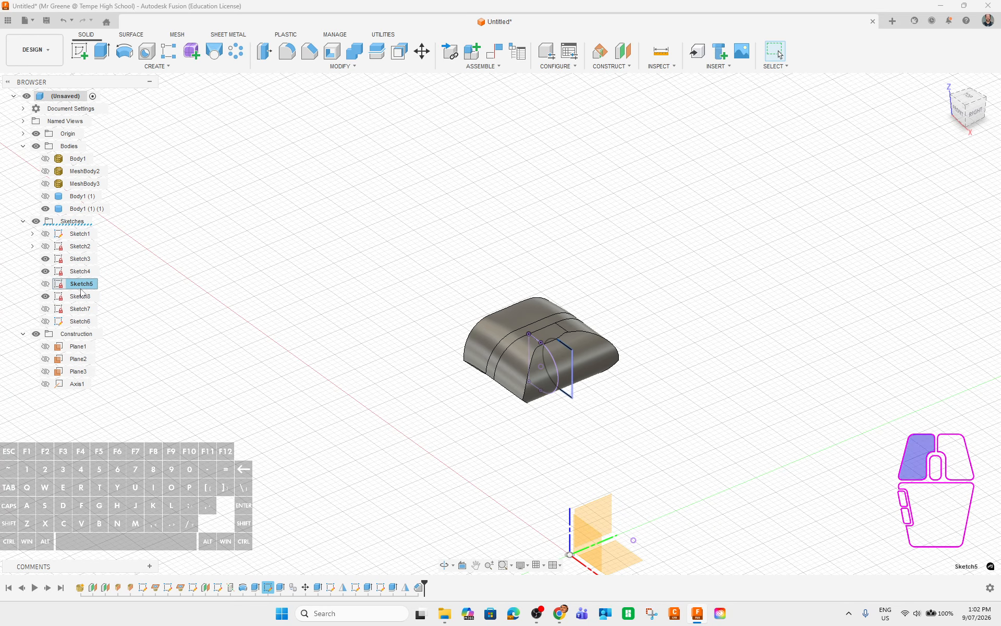
{"action": "left_click", "coordinate": [77, 309]}
{"action": "left_click", "coordinate": [78, 322]}
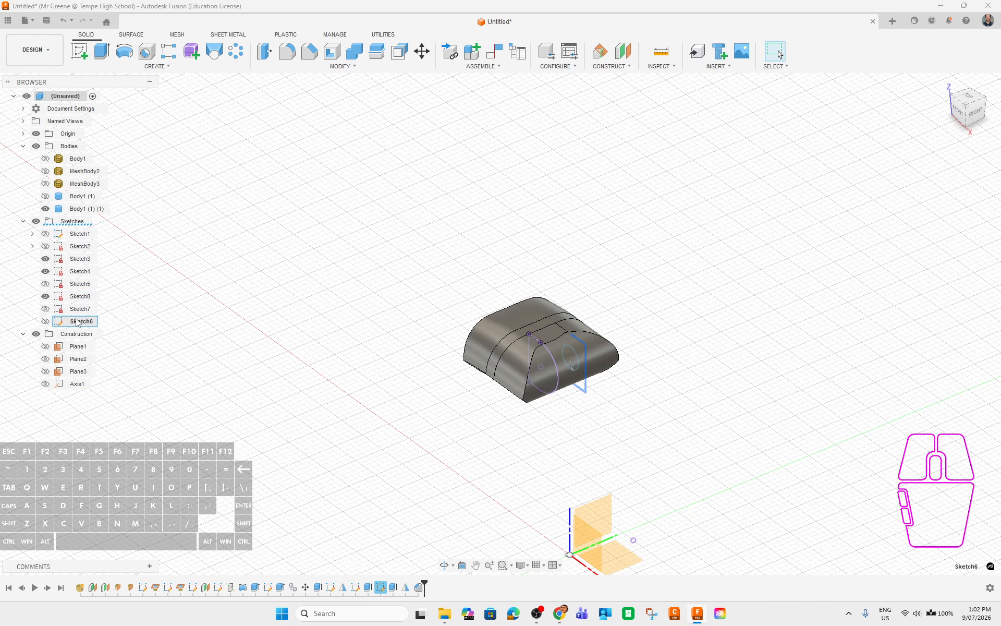
{"action": "left_click", "coordinate": [77, 297]}
{"action": "middle_click_drag", "start_coordinate": [352, 415], "coordinate": [450, 436], "text": "shift"}
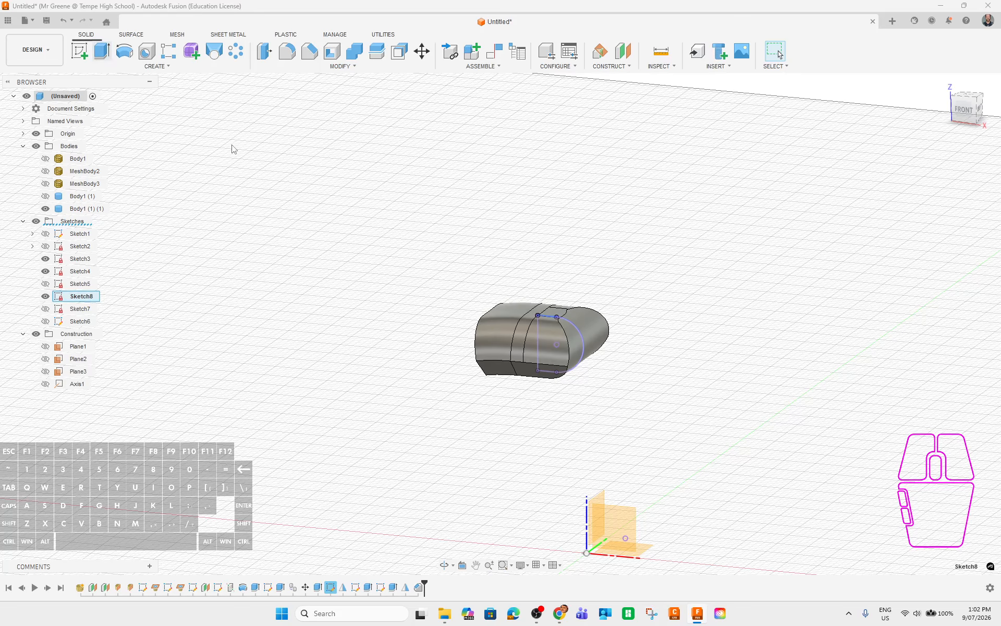
{"action": "middle_click_drag", "start_coordinate": [842, 477], "coordinate": [738, 506], "text": "shift"}
Cut the Sketch8 profile 5 mm into the clasp half to form the slot.
{"action": "left_click", "coordinate": [533, 360]}
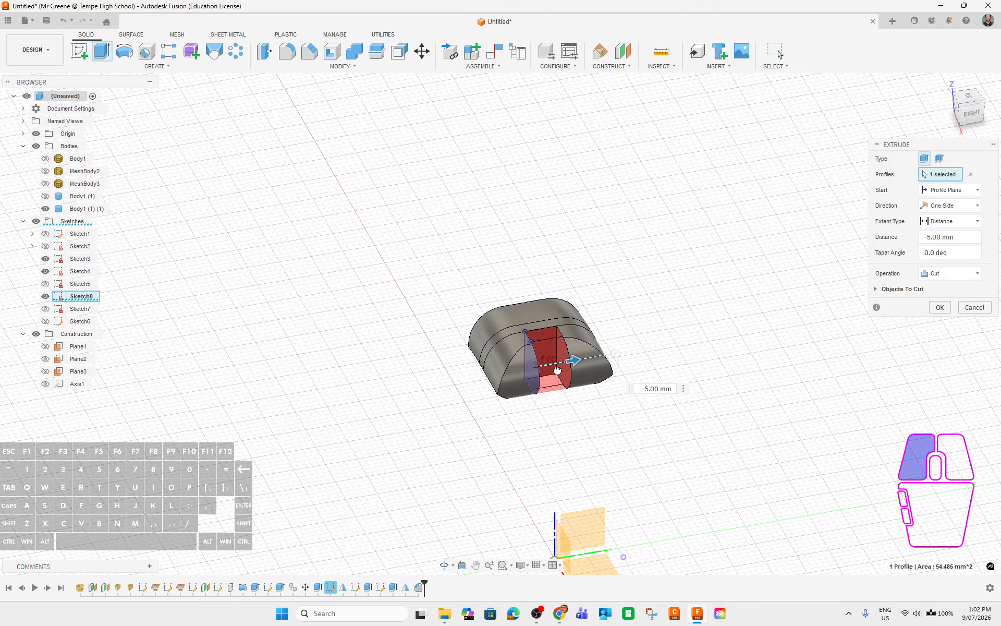
{"action": "left_click", "coordinate": [940, 311]}
{"action": "middle_click_drag", "start_coordinate": [697, 503], "coordinate": [646, 469], "text": "shift"}
{"action": "scroll", "coordinate": [543, 418], "scroll_direction": "up", "scroll_amount": 5}
{"action": "middle_click_drag", "start_coordinate": [489, 429], "coordinate": [528, 428], "text": "shift"}
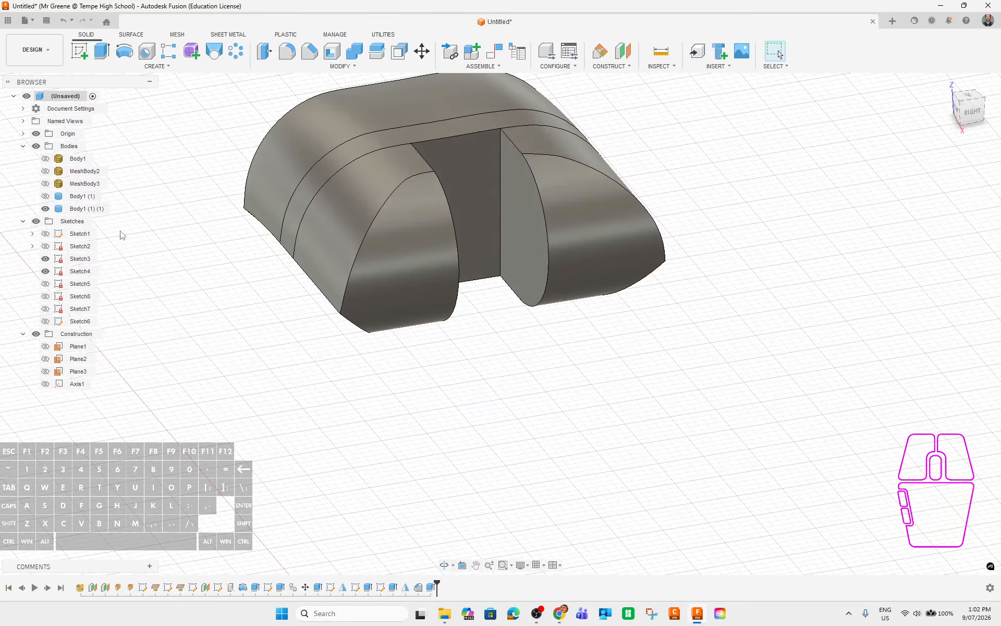
Show the Body1 (1) clasp half and the Body1 bangle mesh again.
{"action": "left_click", "coordinate": [45, 197]}
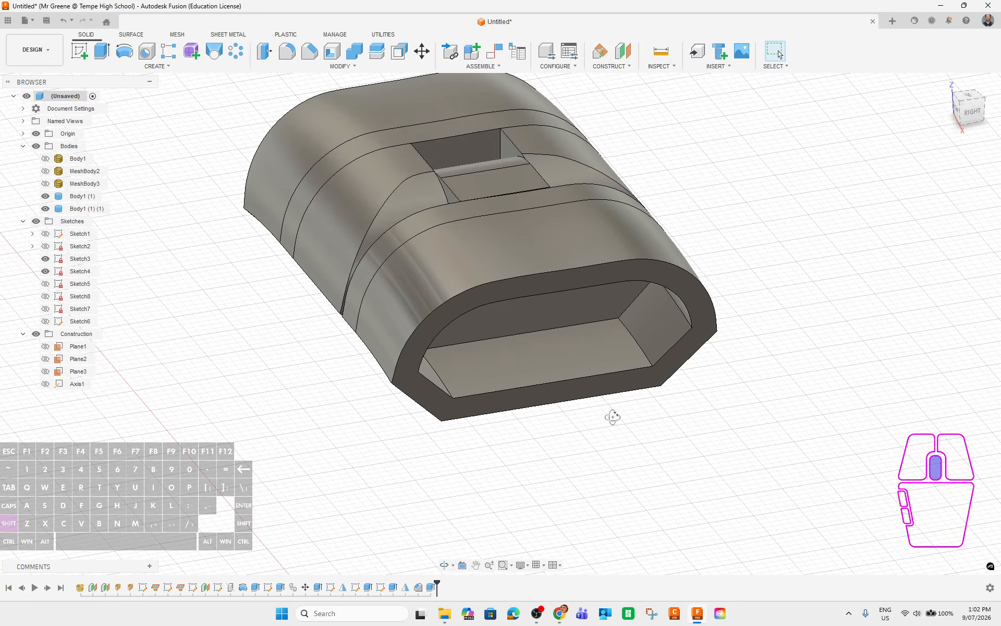
{"action": "middle_click_drag", "start_coordinate": [614, 413], "coordinate": [590, 471], "text": "shift"}
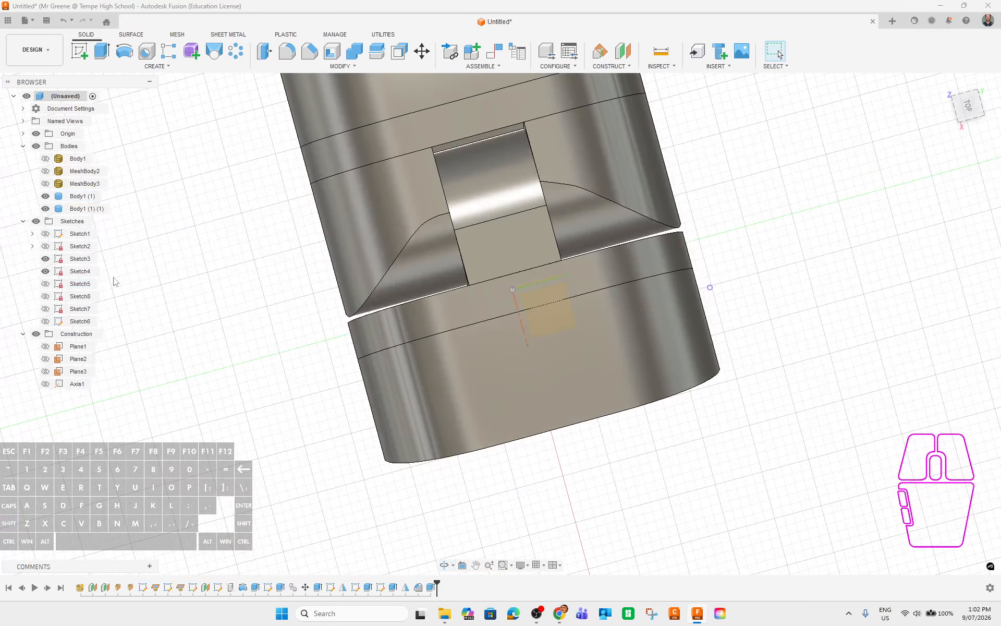
{"action": "left_click", "coordinate": [45, 208]}
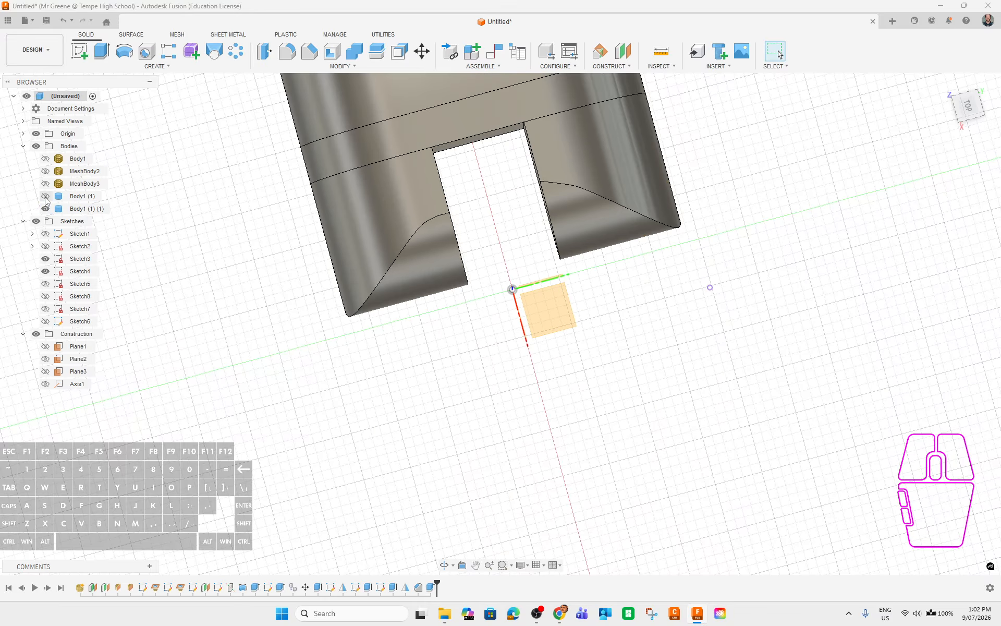
{"action": "left_click", "coordinate": [45, 197]}
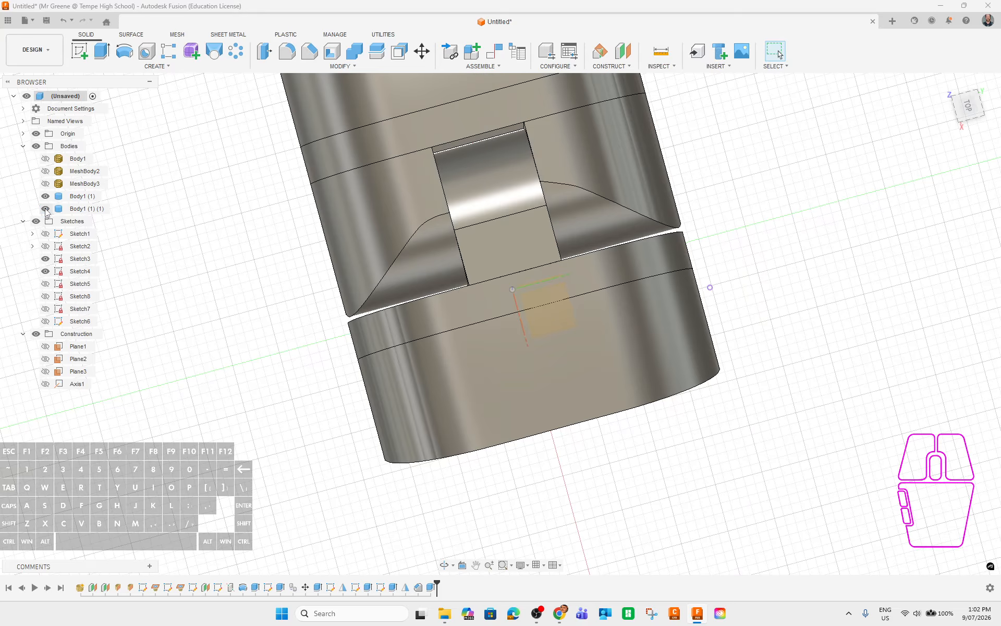
{"action": "middle_click_drag", "start_coordinate": [217, 323], "coordinate": [737, 384], "text": "shift"}
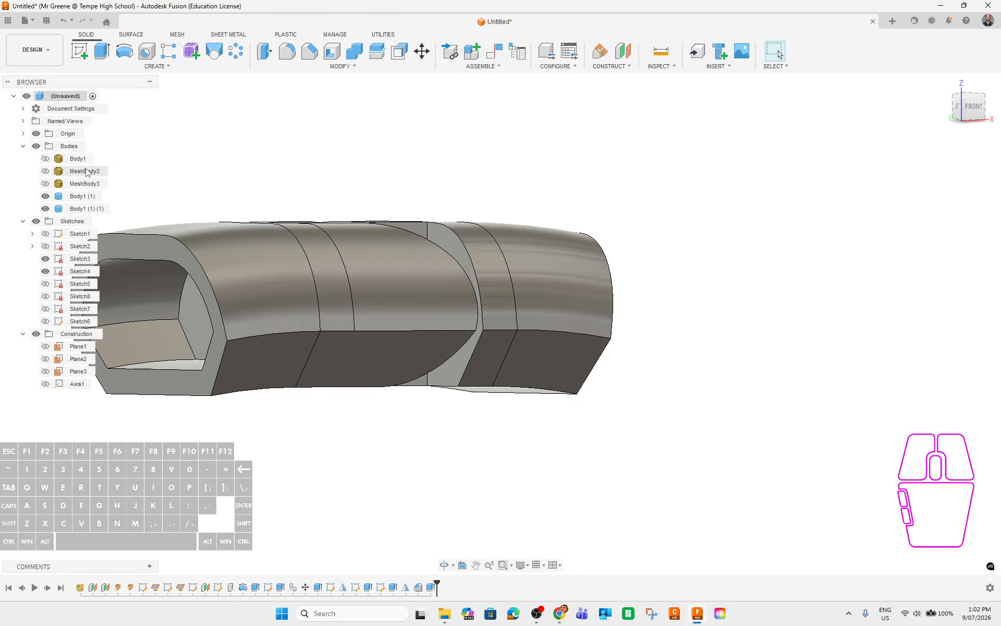
{"action": "left_click", "coordinate": [45, 158]}
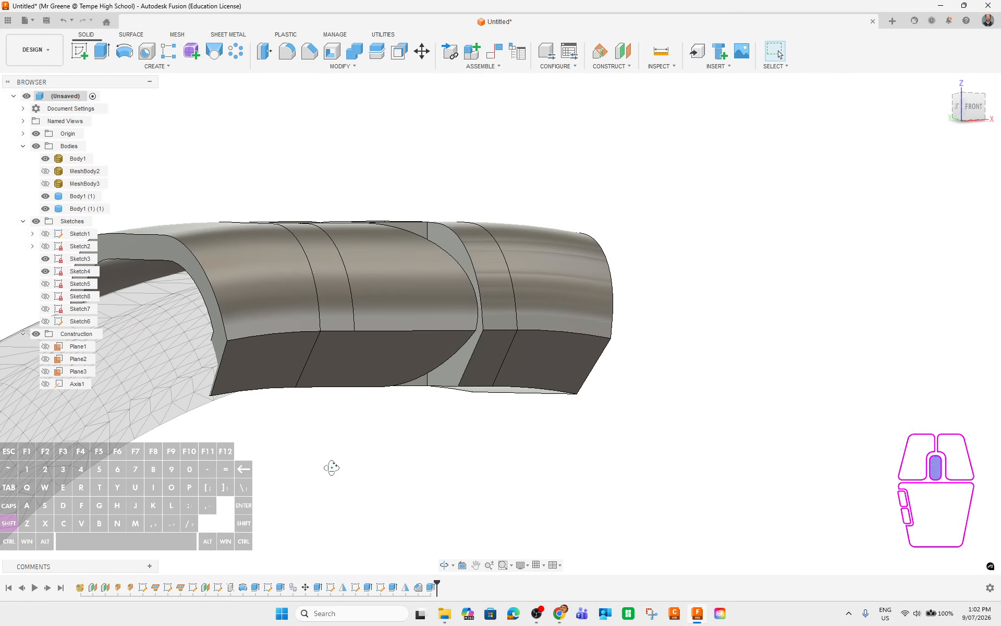
{"action": "middle_click_drag", "start_coordinate": [331, 468], "coordinate": [378, 477], "text": "shift"}
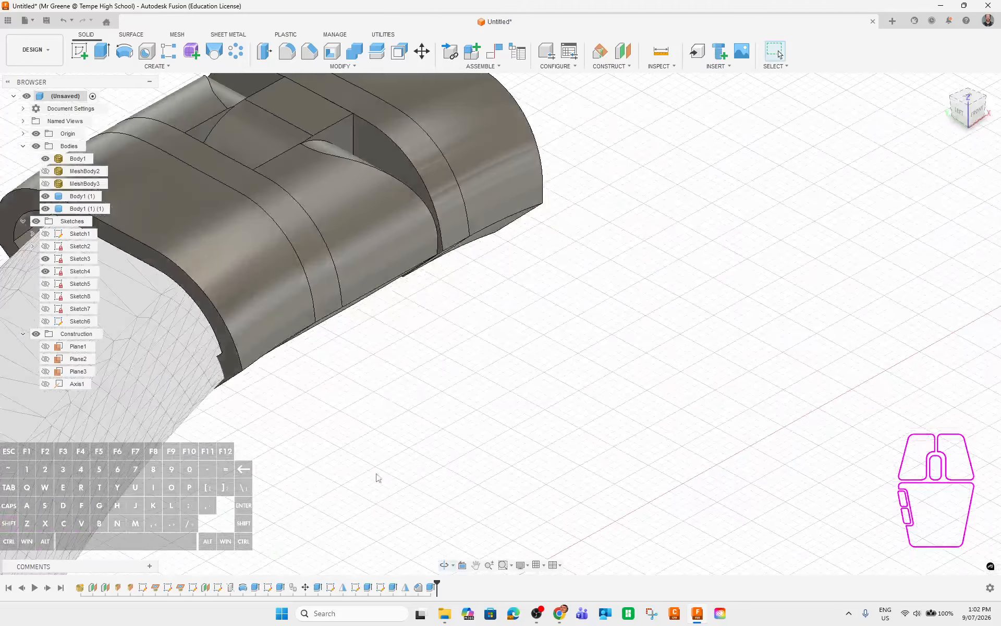
{"action": "middle_click_drag", "start_coordinate": [280, 429], "coordinate": [567, 353], "text": "shift"}
Show the MeshBody2 half of the bangle and select the Body1 half.
{"action": "left_click", "coordinate": [46, 171]}
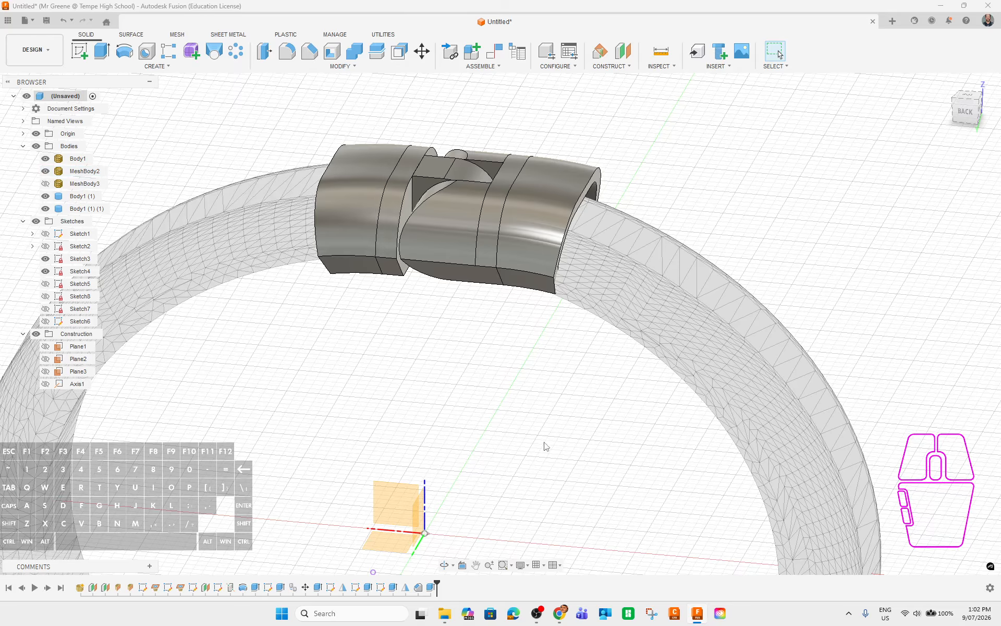
{"action": "left_click", "coordinate": [623, 339]}
{"action": "double_click", "coordinate": [80, 158]}
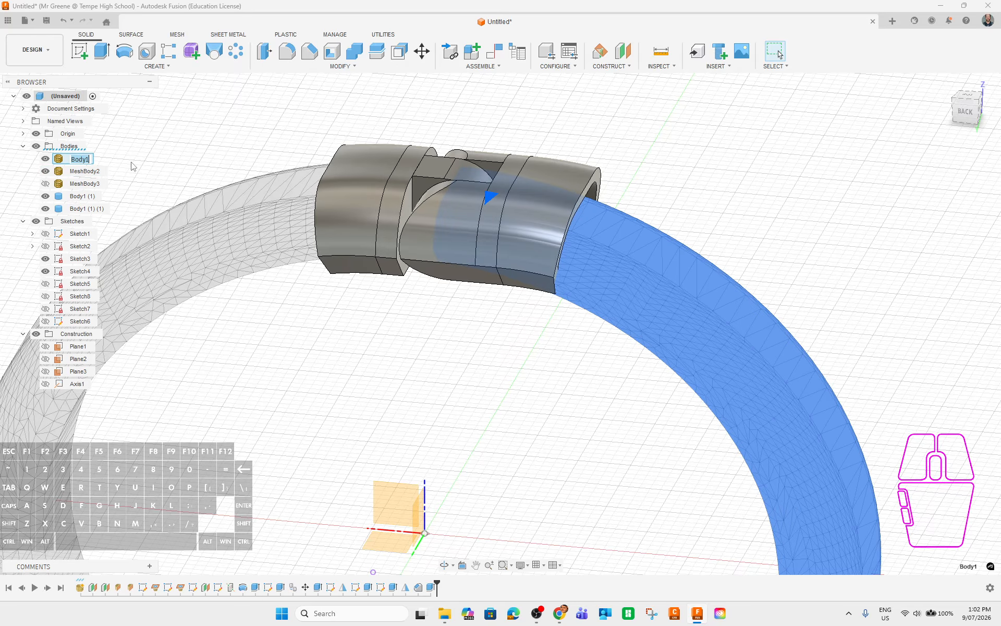
{"action": "key", "text": "Return"}
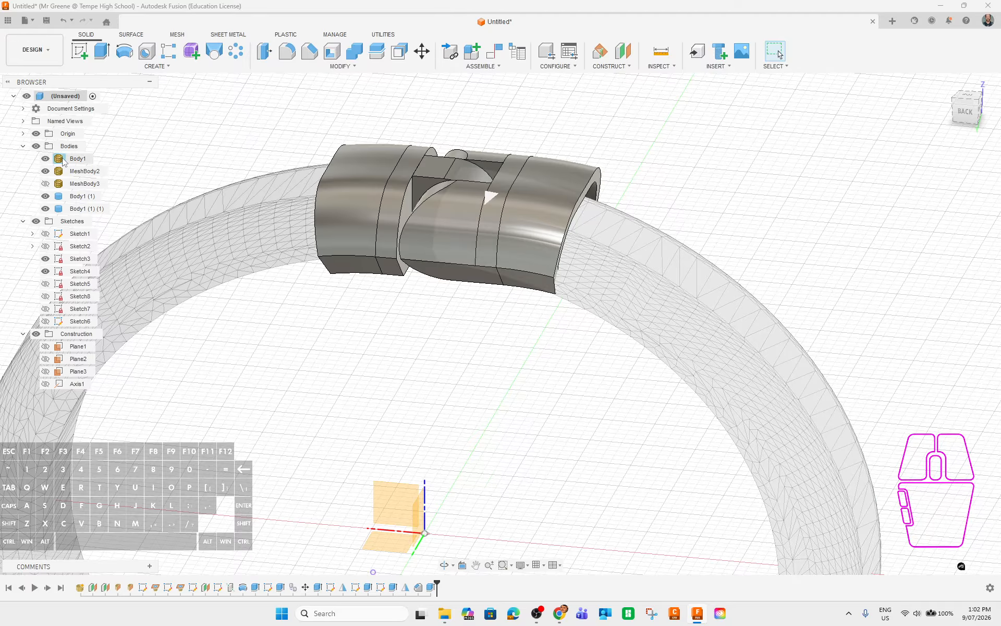
Move Body1 about -6.4 mm along X with Move/Copy so it seats into the clasp.
{"action": "key", "text": "m"}
{"action": "middle_click_drag", "start_coordinate": [608, 445], "coordinate": [522, 369]}
{"action": "left_click_drag", "start_coordinate": [550, 474], "coordinate": [592, 476]}
{"action": "middle_click_drag", "start_coordinate": [592, 476], "coordinate": [400, 325], "text": "shift"}
{"action": "scroll", "coordinate": [383, 112], "scroll_direction": "down", "scroll_amount": 3}
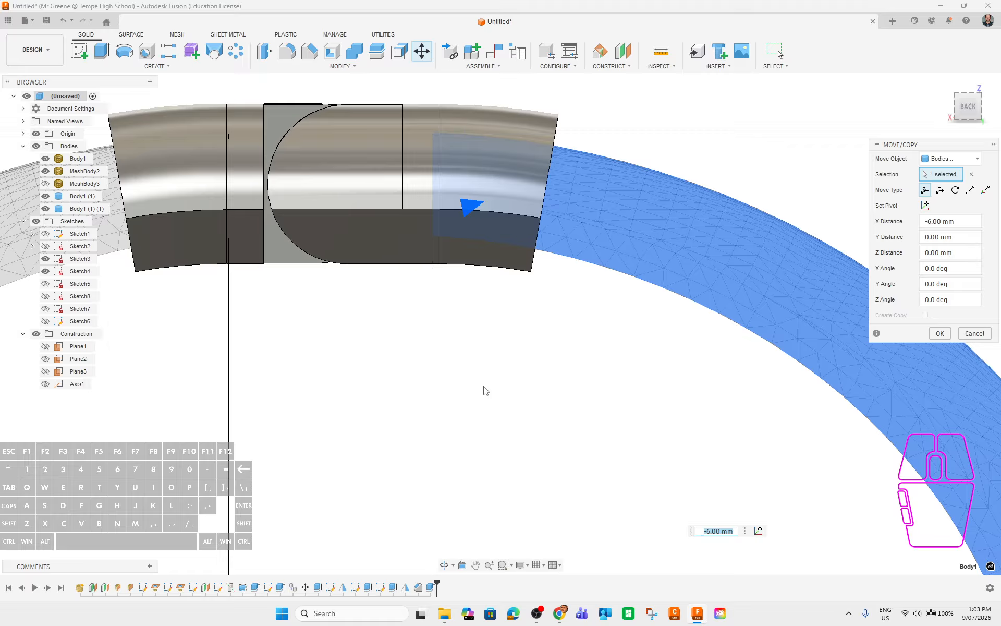
{"action": "scroll", "coordinate": [594, 468], "scroll_direction": "up", "scroll_amount": 3}
{"action": "middle_click_drag", "start_coordinate": [625, 499], "coordinate": [596, 373]}
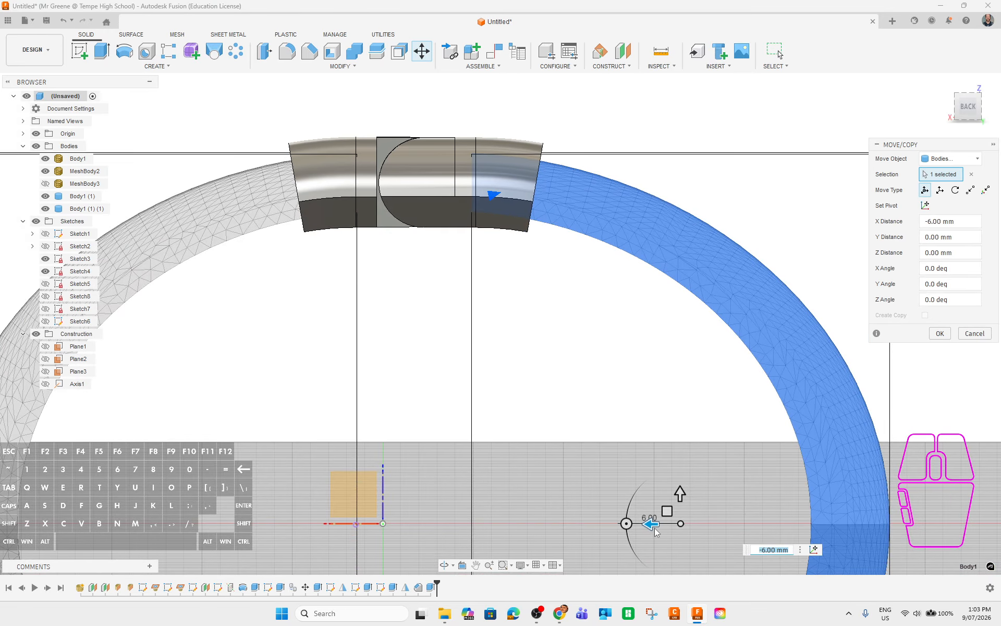
{"action": "scroll", "coordinate": [556, 263], "scroll_direction": "down", "scroll_amount": 3}
{"action": "scroll", "coordinate": [699, 520], "scroll_direction": "down", "scroll_amount": 2}
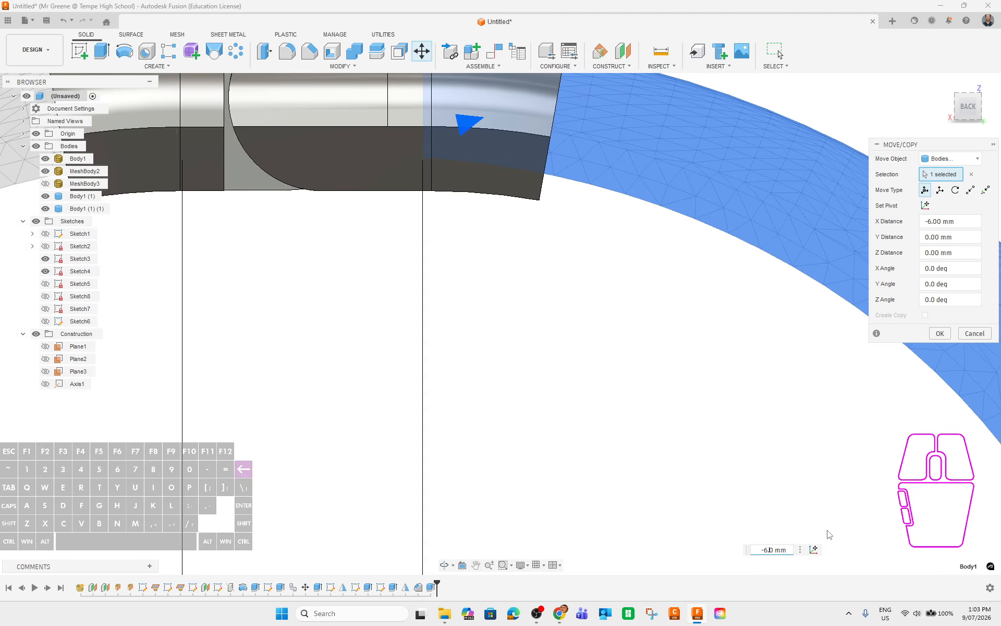
{"action": "type", "text": "2"}
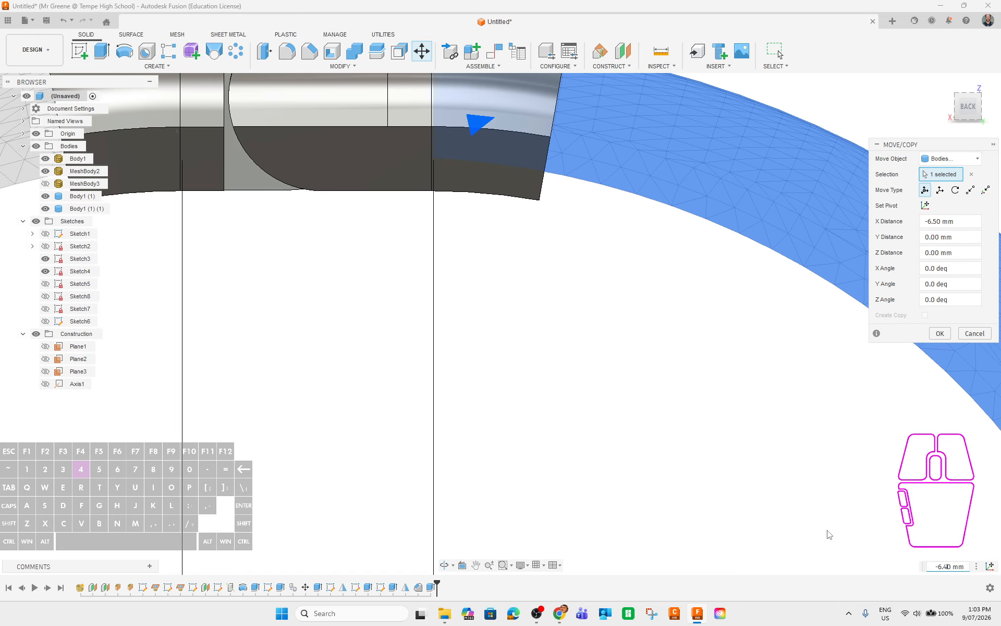
{"action": "left_click", "coordinate": [940, 334]}
{"action": "scroll", "coordinate": [681, 298], "scroll_direction": "down", "scroll_amount": 5}
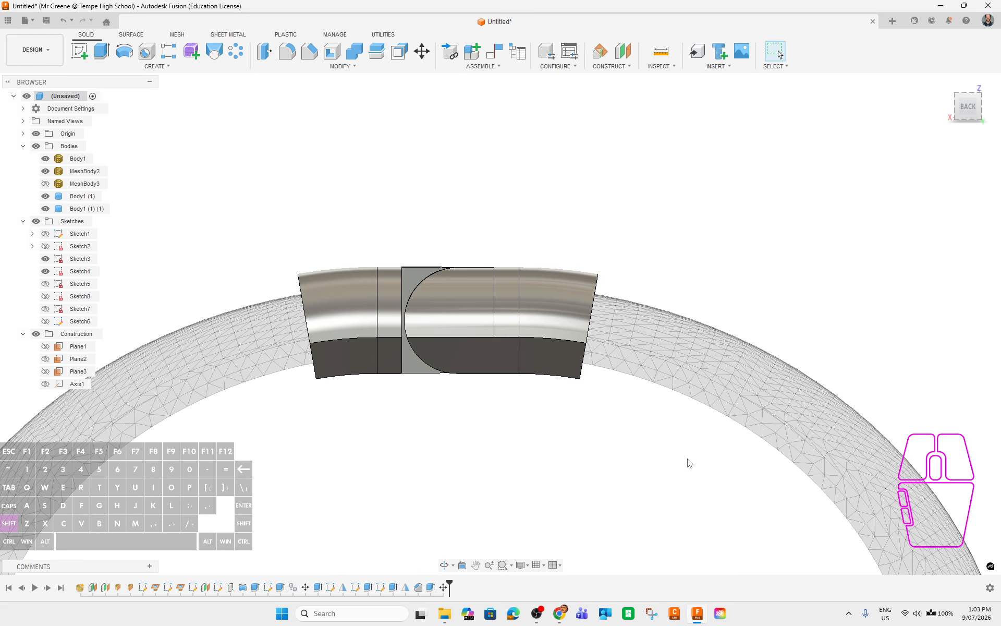
{"action": "middle_click_drag", "start_coordinate": [686, 463], "coordinate": [980, 459], "text": "shift"}
{"action": "scroll", "coordinate": [612, 483], "scroll_direction": "down", "scroll_amount": 3}
Inspect the clasp from the front, left side, underside and top, then bring up Modify > Combine.
{"action": "middle_click_drag", "start_coordinate": [609, 415], "coordinate": [556, 386], "text": "shift"}
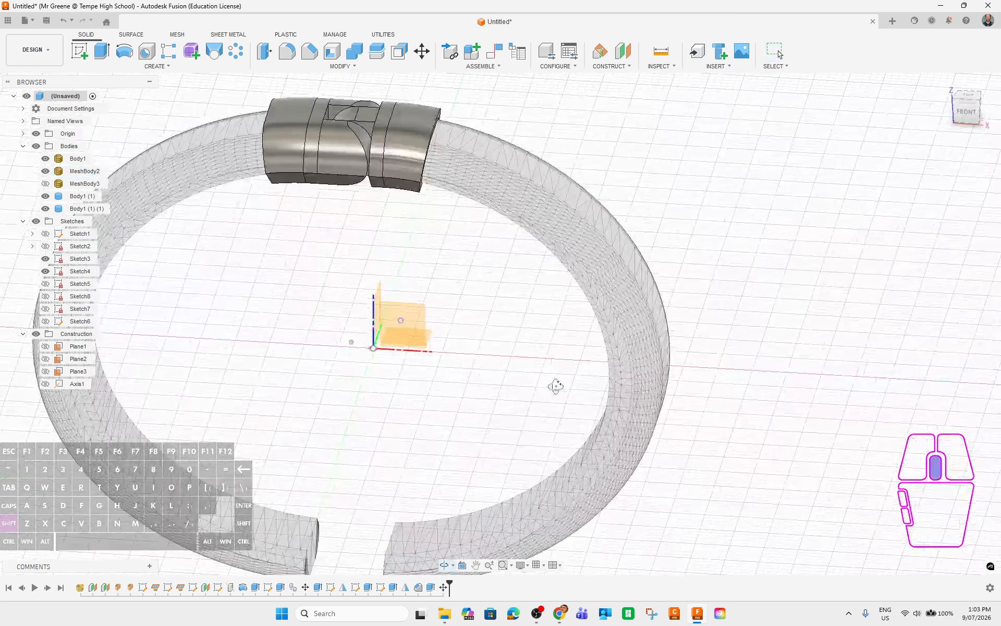
{"action": "middle_click_drag", "start_coordinate": [501, 409], "coordinate": [639, 414], "text": "shift"}
{"action": "middle_click_drag", "start_coordinate": [639, 414], "coordinate": [581, 428], "text": "shift"}
{"action": "scroll", "coordinate": [475, 232], "scroll_direction": "down", "scroll_amount": 3}
{"action": "middle_click_drag", "start_coordinate": [530, 288], "coordinate": [568, 282], "text": "shift"}
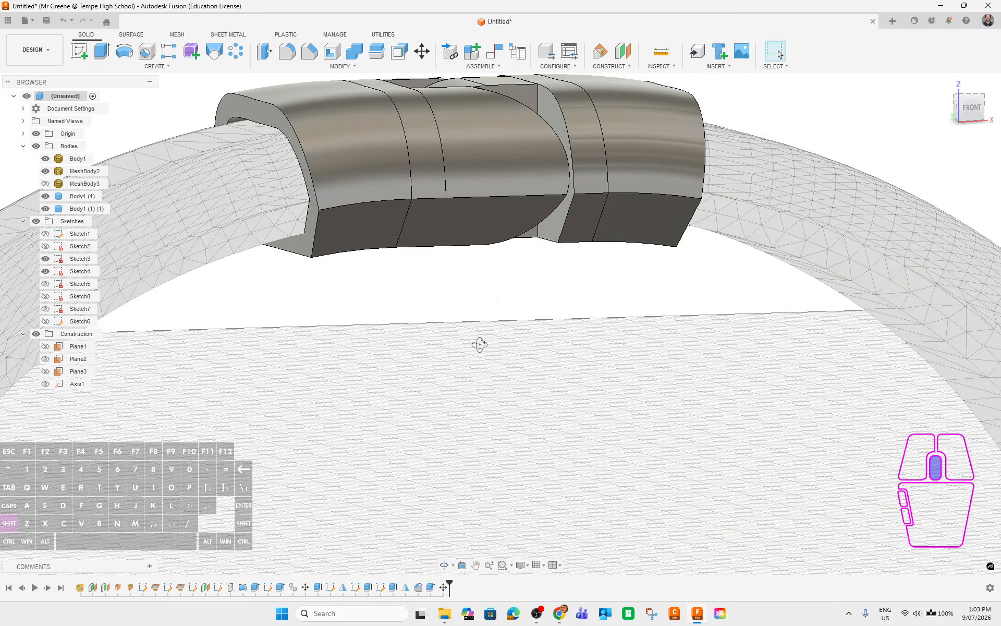
{"action": "mouse_move", "coordinate": [478, 342]}
{"action": "middle_mouse_down", "text": "shift"}
{"action": "mouse_move", "coordinate": [494, 334]}
{"action": "mouse_move", "coordinate": [427, 342]}
{"action": "mouse_move", "coordinate": [458, 353]}
{"action": "mouse_move", "coordinate": [499, 287]}
{"action": "mouse_move", "coordinate": [463, 359]}
{"action": "mouse_move", "coordinate": [476, 347]}
{"action": "middle_mouse_up", "text": "shift"}
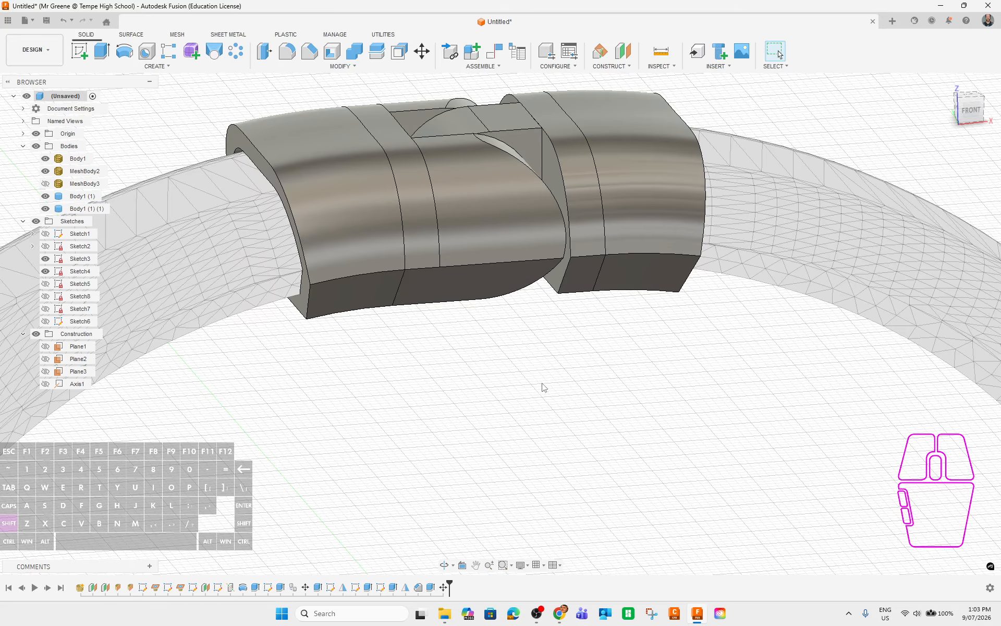
{"action": "middle_click_drag", "start_coordinate": [542, 385], "coordinate": [481, 336], "text": "shift"}
{"action": "middle_click_drag", "start_coordinate": [529, 439], "coordinate": [526, 458], "text": "shift"}
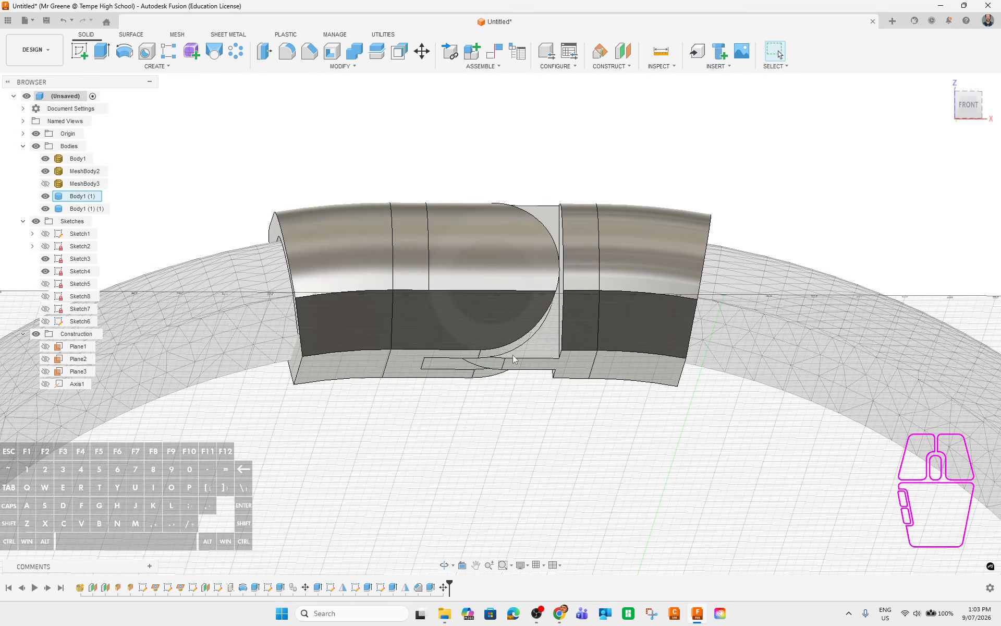
{"action": "middle_click_drag", "start_coordinate": [588, 402], "coordinate": [582, 437], "text": "shift"}
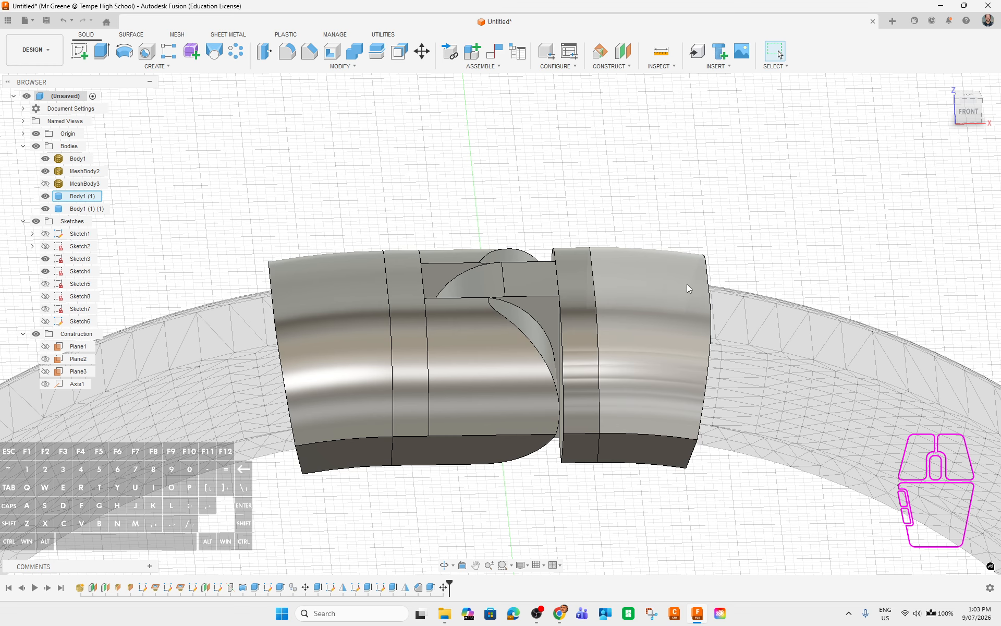
{"action": "middle_click_drag", "start_coordinate": [624, 217], "coordinate": [622, 213], "text": "shift"}
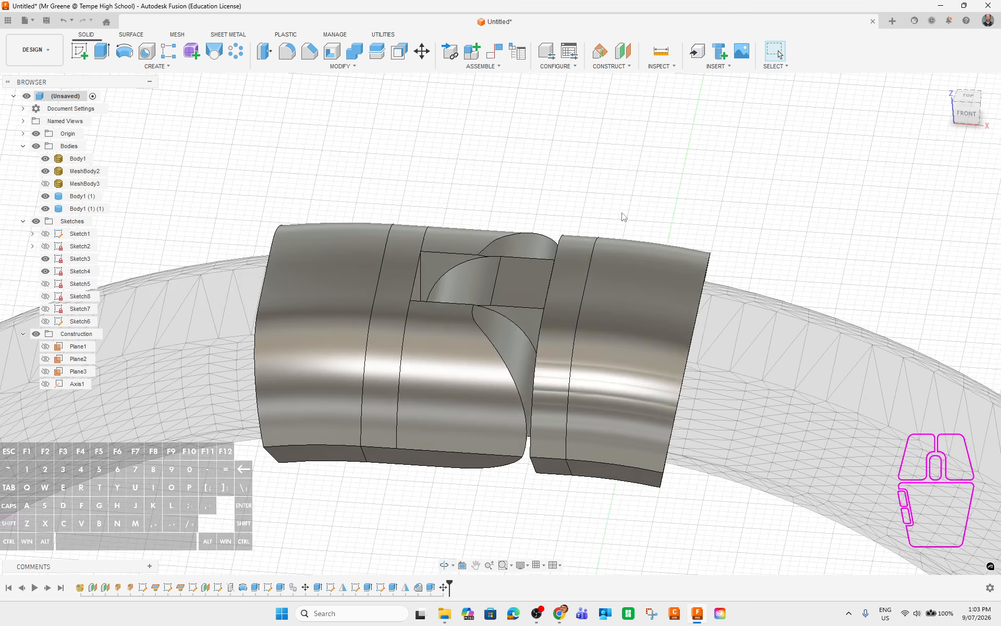
{"action": "left_click", "coordinate": [355, 52]}
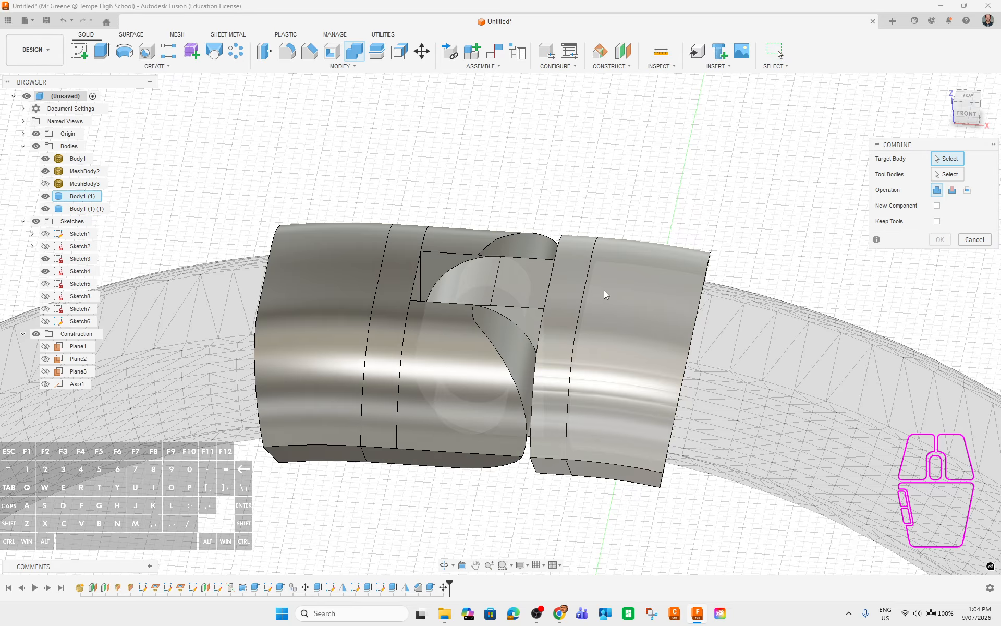
Cut Body1 (1) from Body1 (1) (1) with Combine, keeping the tool body.
{"action": "middle_click_drag", "start_coordinate": [603, 188], "coordinate": [492, 229], "text": "shift"}
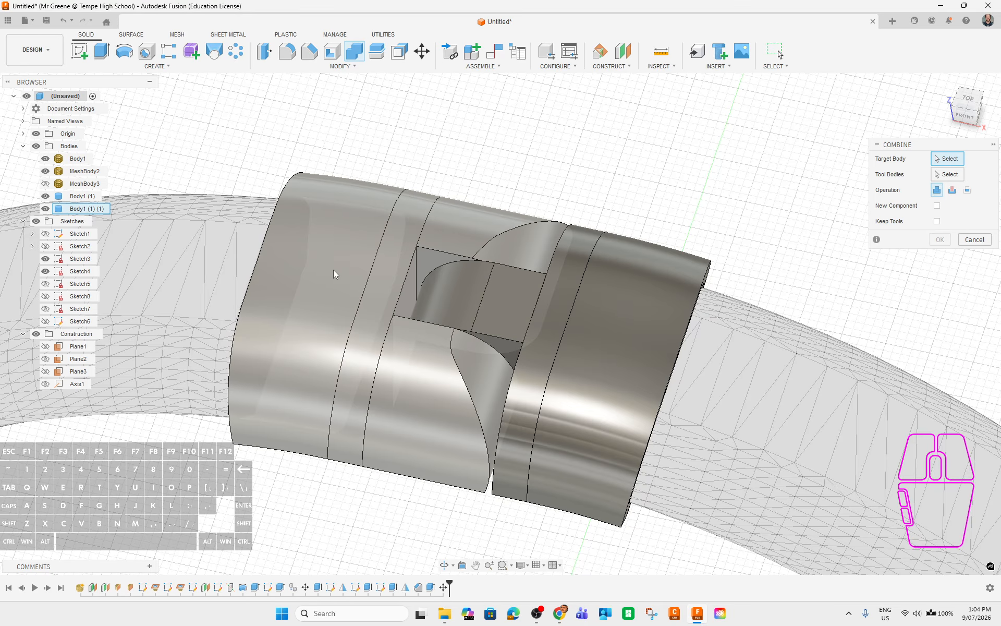
{"action": "left_click", "coordinate": [332, 270]}
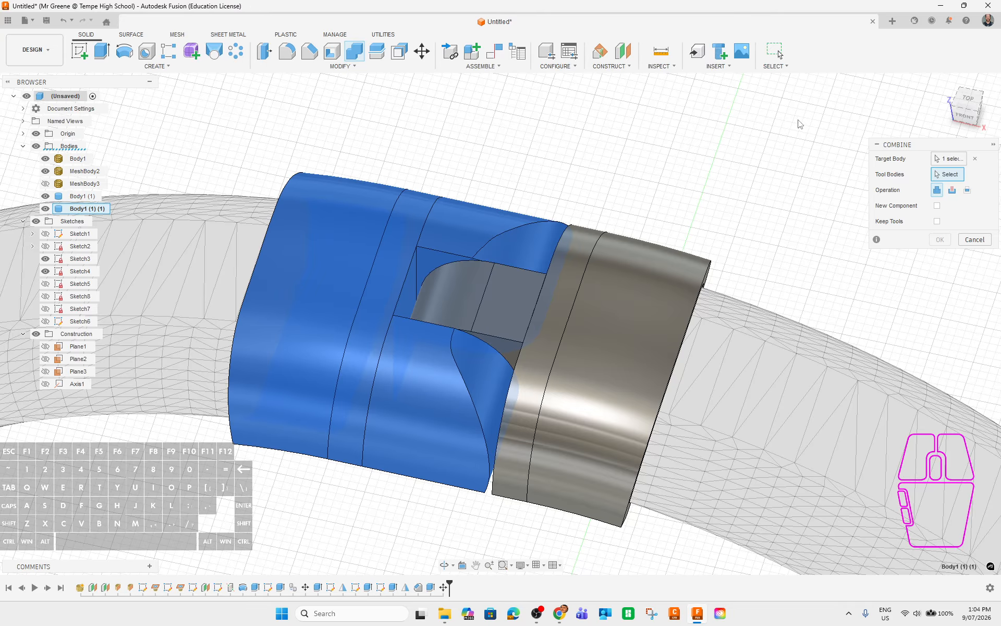
{"action": "left_click", "coordinate": [953, 189]}
{"action": "left_click", "coordinate": [616, 321]}
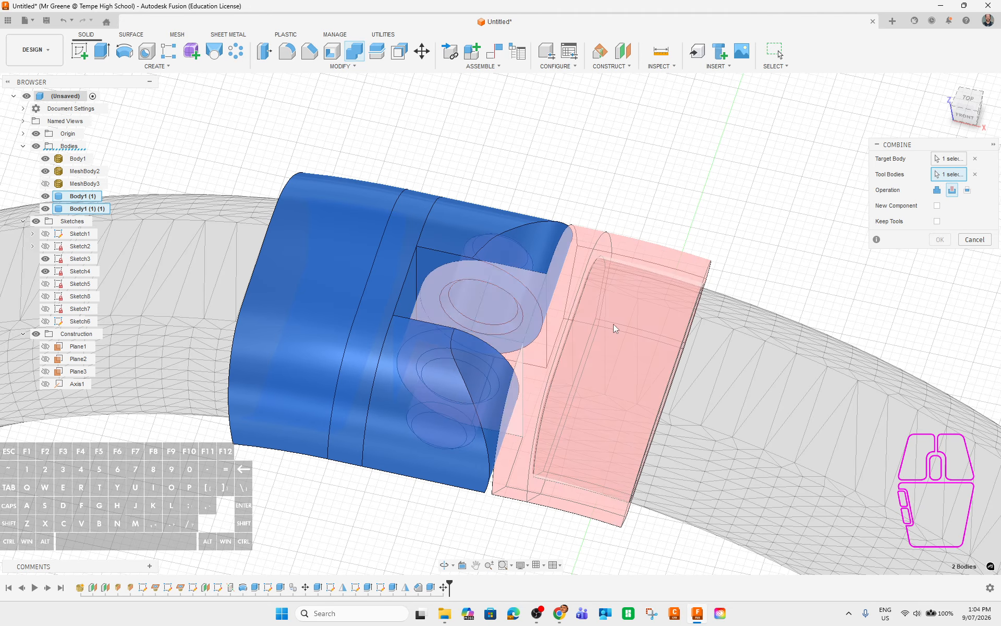
{"action": "left_click", "coordinate": [937, 222]}
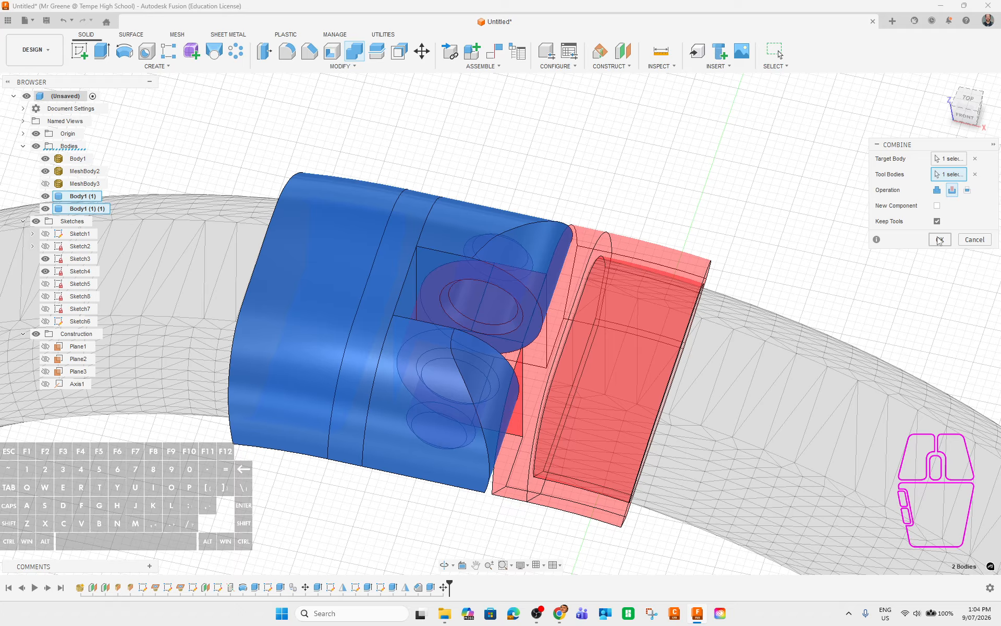
{"action": "left_click", "coordinate": [939, 239]}
Inspect the cut clasp half from above and hide Body1 (1).
{"action": "middle_click_drag", "start_coordinate": [860, 312], "coordinate": [780, 320], "text": "shift"}
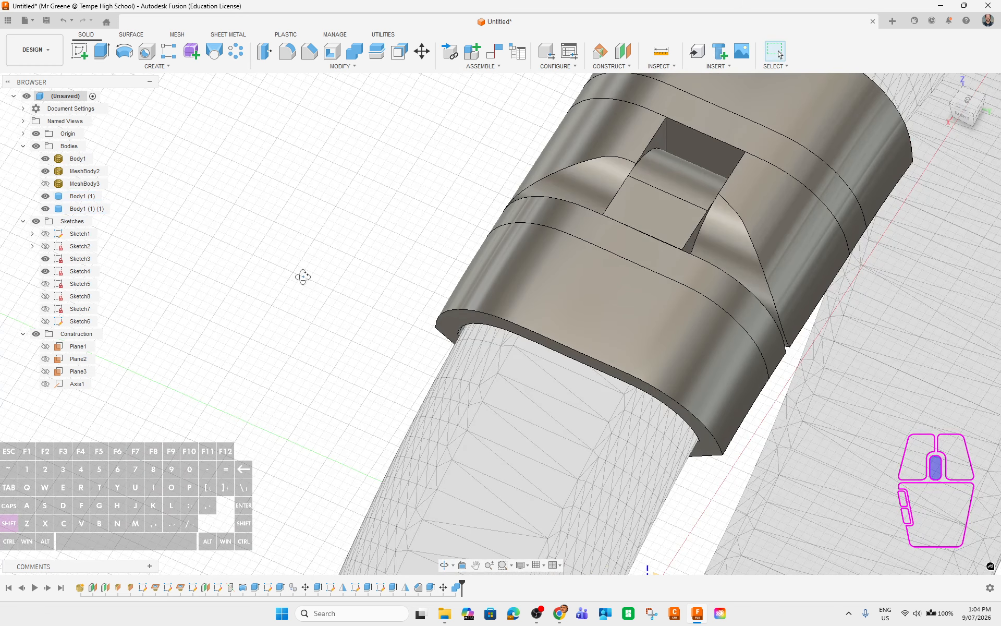
{"action": "middle_click_drag", "start_coordinate": [302, 276], "coordinate": [329, 454], "text": "shift"}
{"action": "middle_click_drag", "start_coordinate": [659, 299], "coordinate": [732, 253], "text": "shift"}
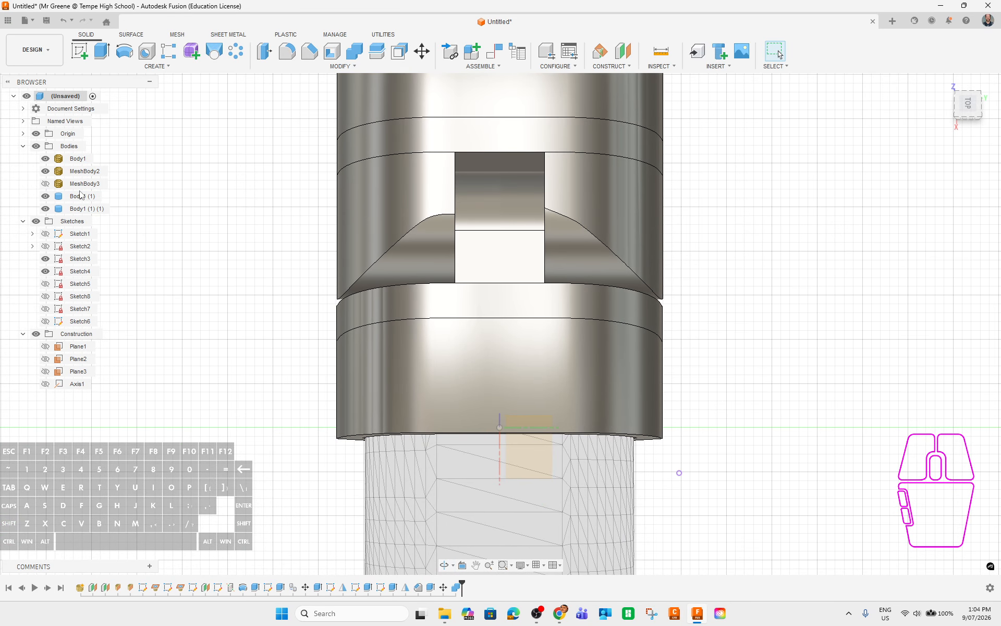
{"action": "left_click", "coordinate": [46, 197]}
Select the hole's inner, surrounding and triangular faces to check their size.
{"action": "middle_click_drag", "start_coordinate": [464, 326], "coordinate": [412, 286], "text": "shift"}
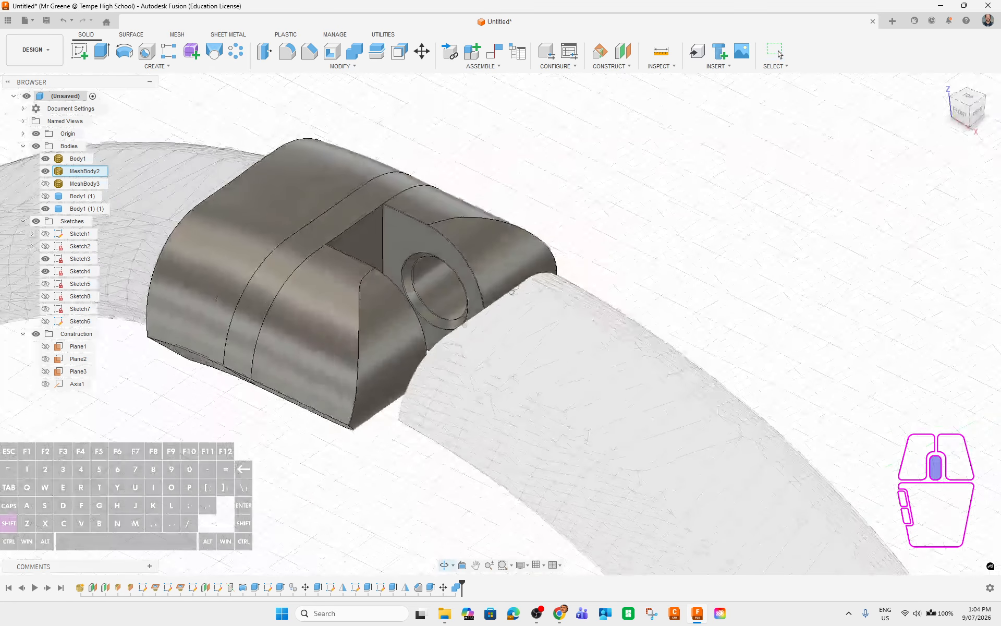
{"action": "middle_click_drag", "start_coordinate": [653, 288], "coordinate": [699, 281], "text": "shift"}
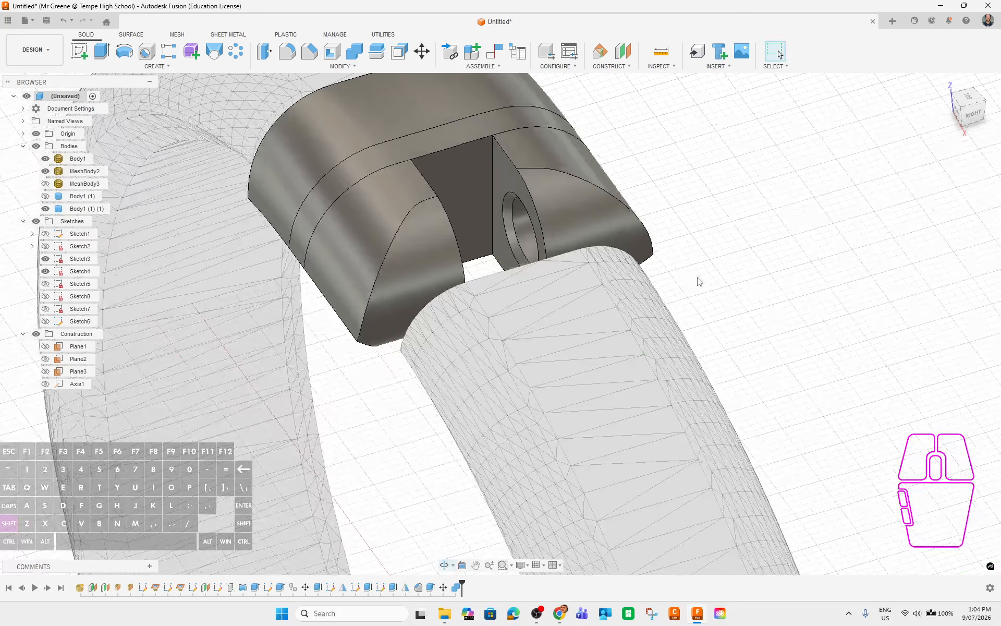
{"action": "left_click", "coordinate": [517, 227]}
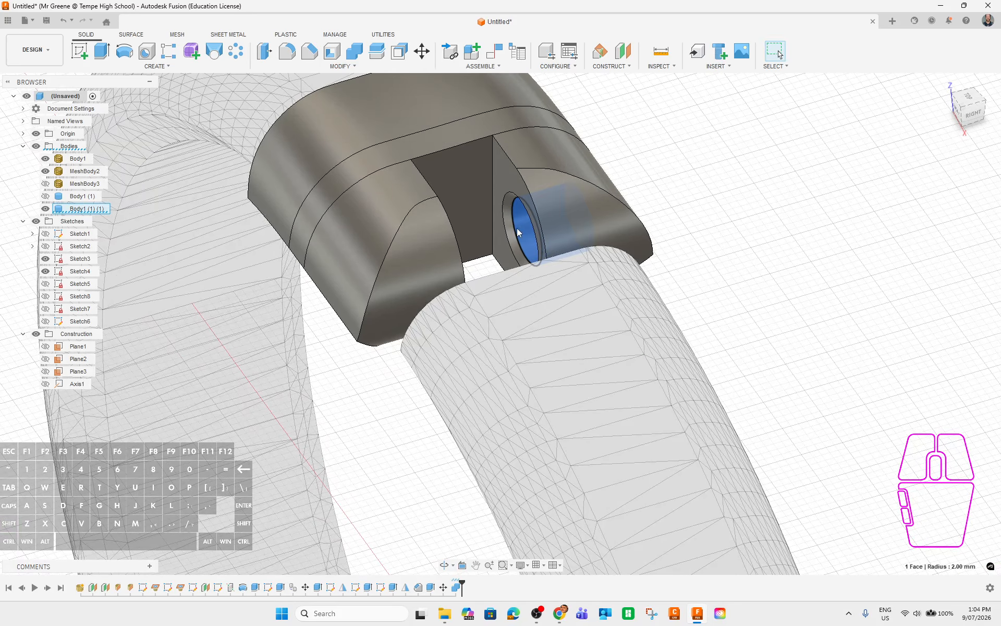
{"action": "left_click", "coordinate": [500, 182]}
{"action": "middle_click_drag", "start_coordinate": [501, 183], "coordinate": [565, 142], "text": "shift"}
{"action": "left_click", "coordinate": [658, 118]}
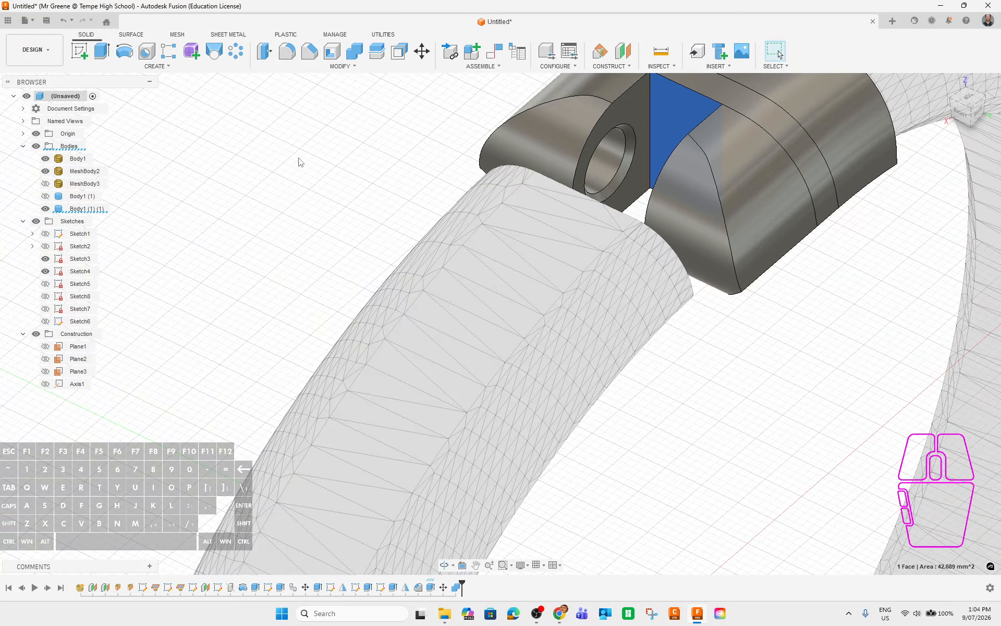
Show Body1 (1) again and start Inspect > Section Analysis through the clasp.
{"action": "left_click", "coordinate": [46, 196]}
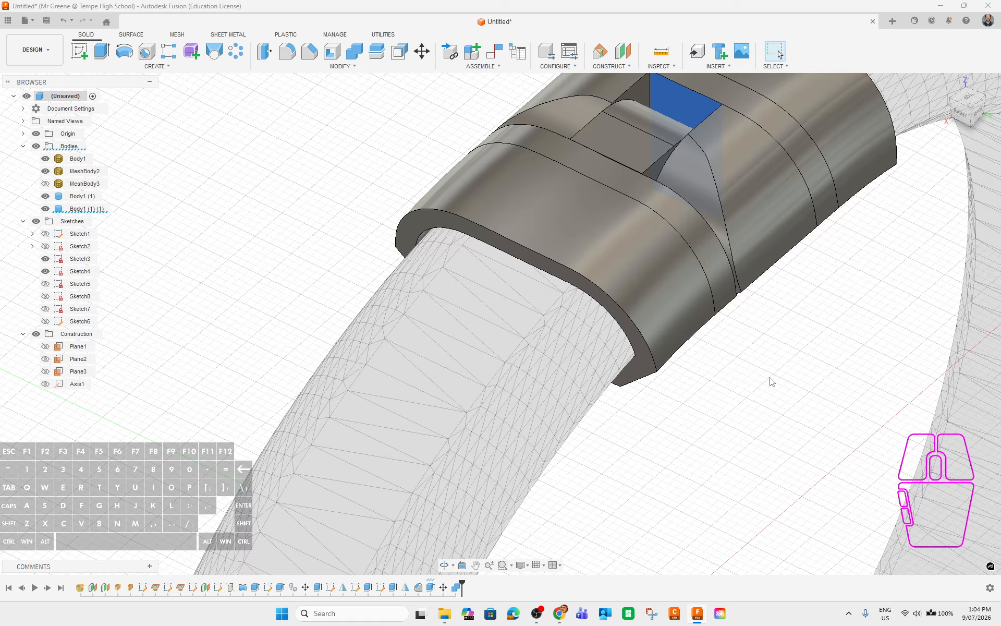
{"action": "middle_click_drag", "start_coordinate": [818, 384], "coordinate": [692, 445]}
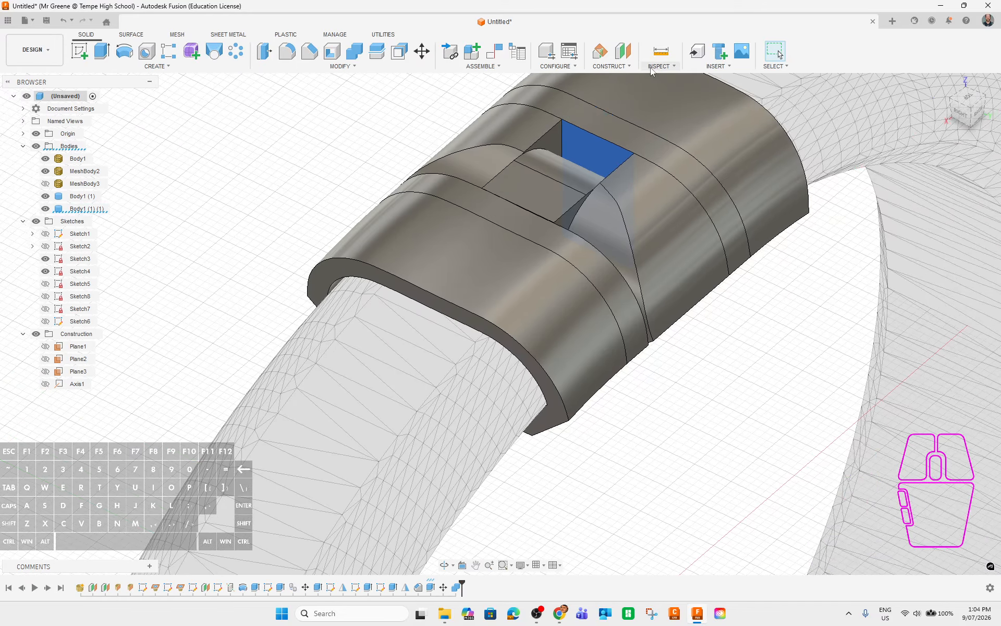
{"action": "left_click", "coordinate": [746, 67]}
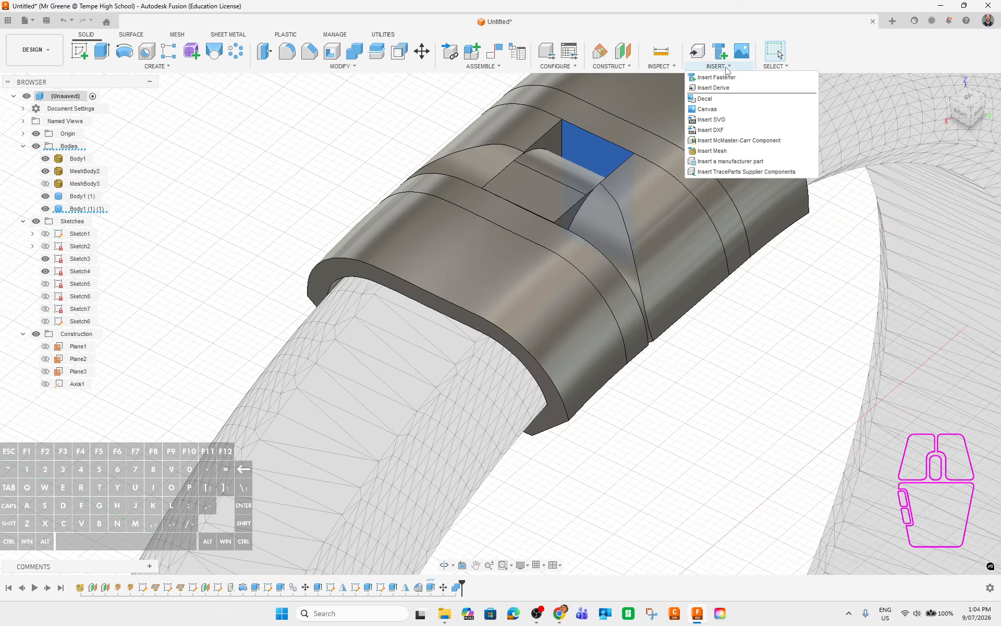
{"action": "left_click", "coordinate": [660, 67]}
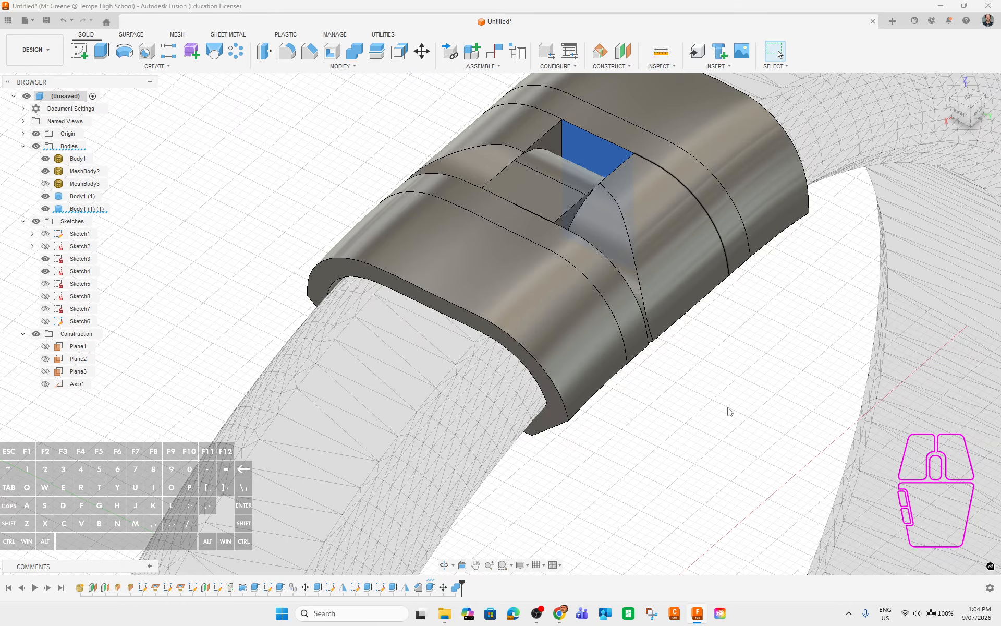
{"action": "middle_click_drag", "start_coordinate": [729, 412], "coordinate": [664, 308]}
{"action": "scroll", "coordinate": [629, 331], "scroll_direction": "down", "scroll_amount": 7}
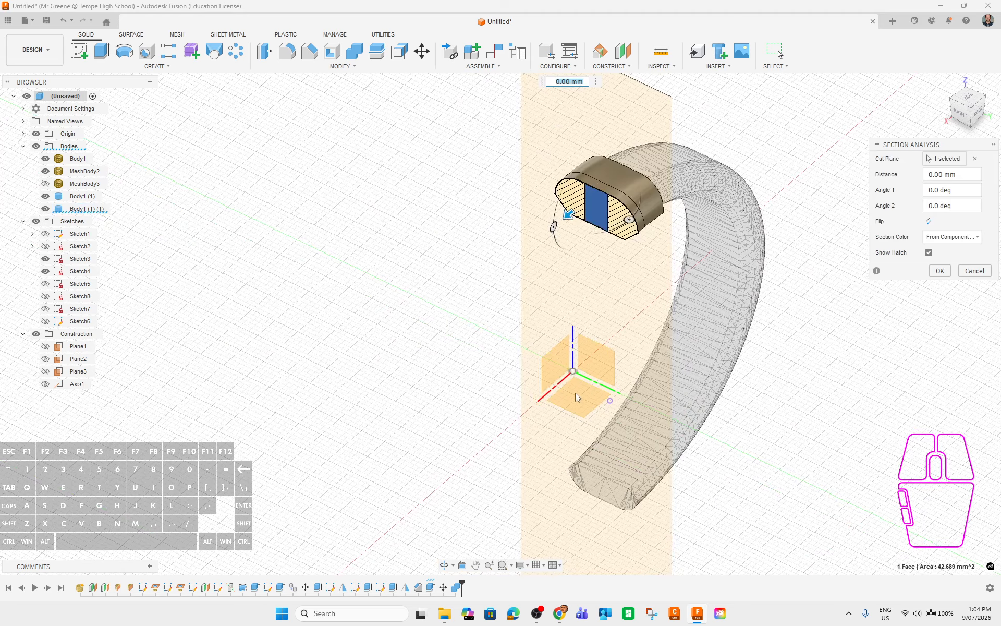
Set the section cut plane to XZ, offset it to -5.00 mm and confirm.
{"action": "left_click", "coordinate": [975, 159]}
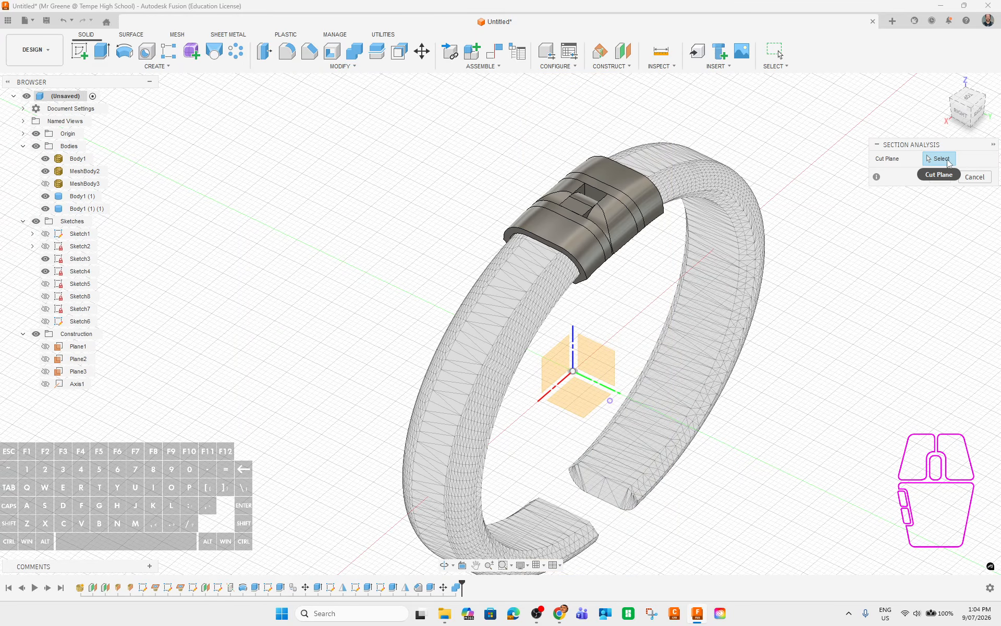
{"action": "left_click", "coordinate": [559, 365]}
{"action": "middle_click_drag", "start_coordinate": [559, 365], "coordinate": [730, 366], "text": "shift"}
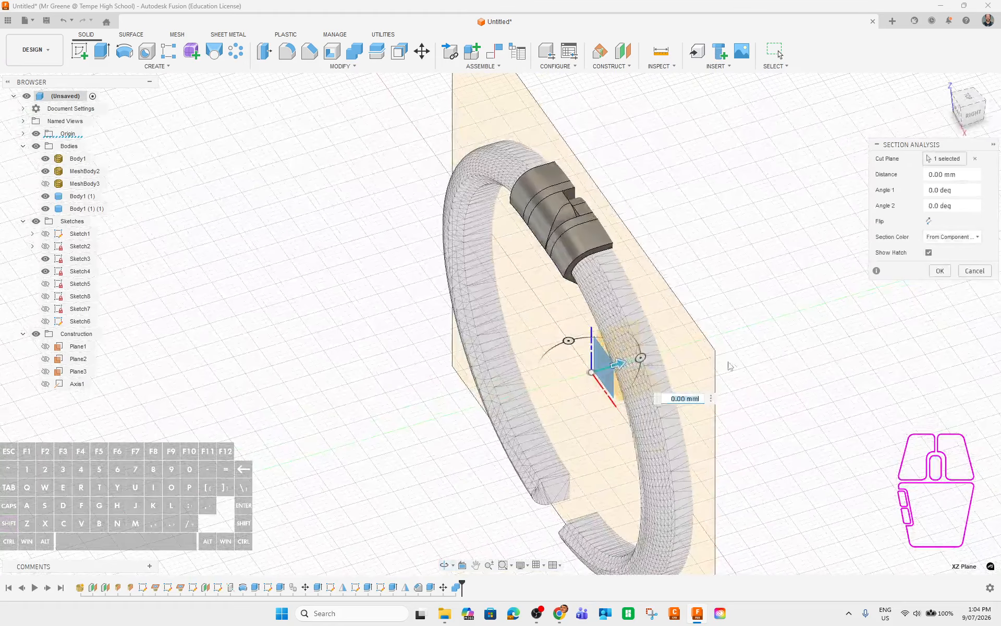
{"action": "left_click_drag", "start_coordinate": [612, 364], "coordinate": [598, 371]}
{"action": "mouse_move", "coordinate": [598, 371]}
{"action": "middle_mouse_down", "text": "shift"}
{"action": "mouse_move", "coordinate": [746, 314]}
{"action": "mouse_move", "coordinate": [698, 300]}
{"action": "mouse_move", "coordinate": [678, 323]}
{"action": "middle_mouse_up", "text": "shift"}
{"action": "scroll", "coordinate": [572, 142], "scroll_direction": "up", "scroll_amount": 10}
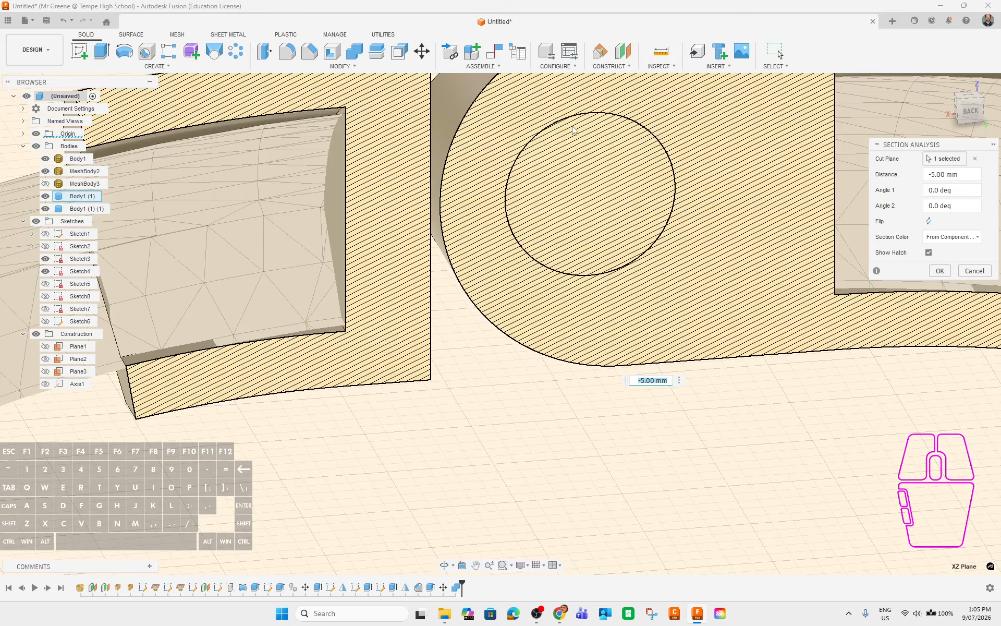
{"action": "left_click", "coordinate": [939, 271]}
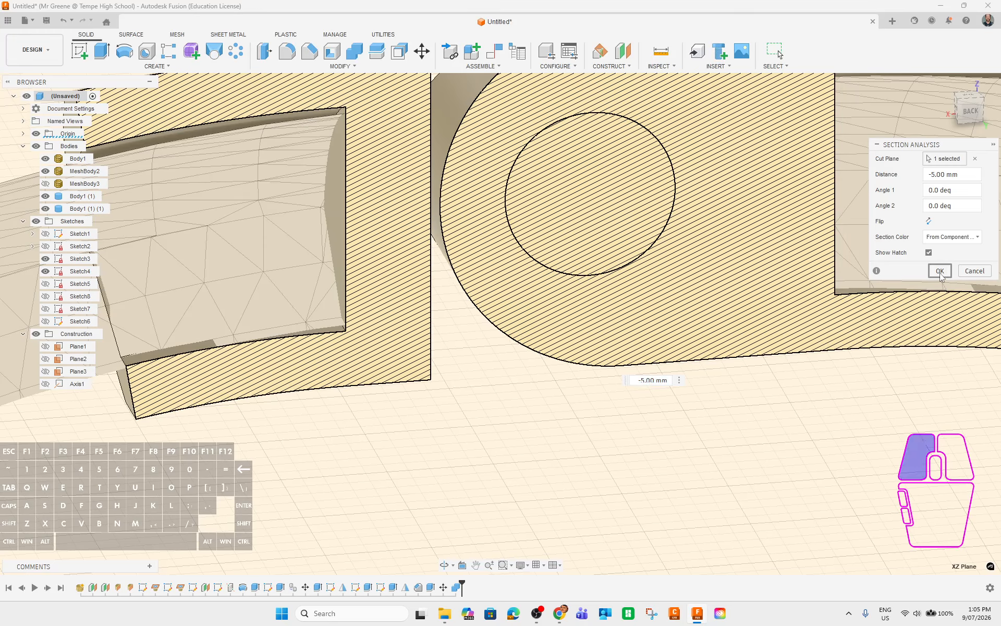
{"action": "scroll", "coordinate": [689, 308], "scroll_direction": "down", "scroll_amount": 8}
{"action": "mouse_move", "coordinate": [690, 307]}
{"action": "middle_mouse_down", "text": "shift"}
{"action": "mouse_move", "coordinate": [686, 339]}
{"action": "mouse_move", "coordinate": [678, 307]}
{"action": "middle_mouse_up", "text": "shift"}
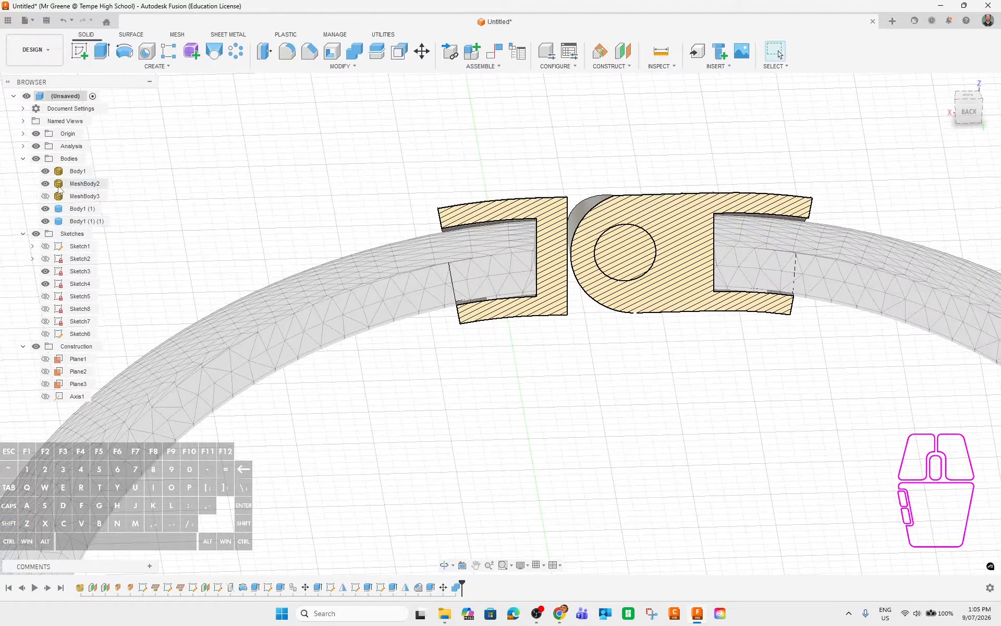
Hide the section analysis and Body1 (1), leaving only Body1 (1) (1).
{"action": "left_click", "coordinate": [36, 146]}
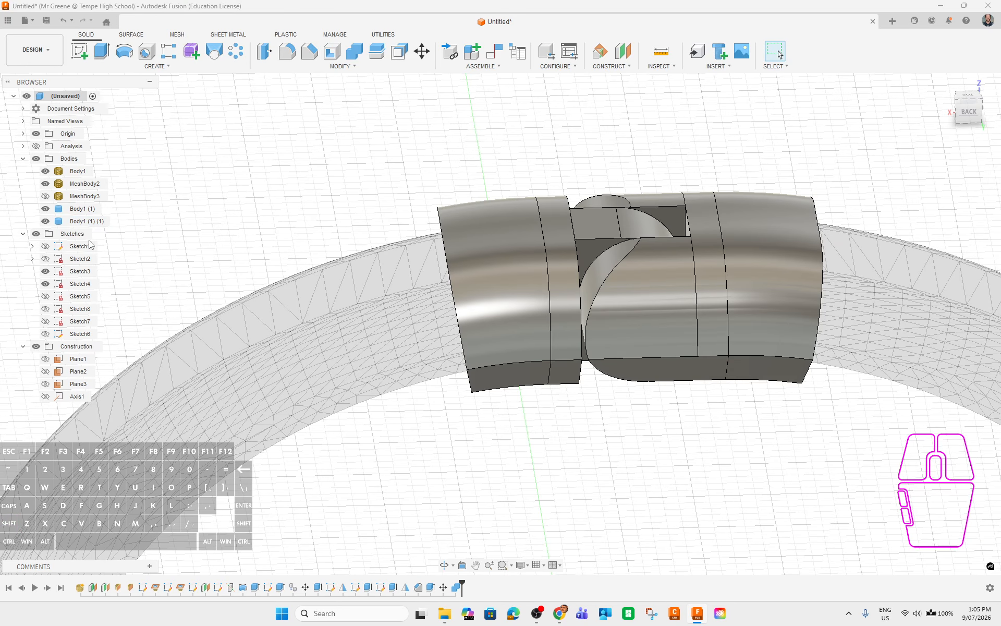
{"action": "left_click", "coordinate": [45, 208]}
{"action": "middle_click_drag", "start_coordinate": [711, 373], "coordinate": [827, 318], "text": "shift"}
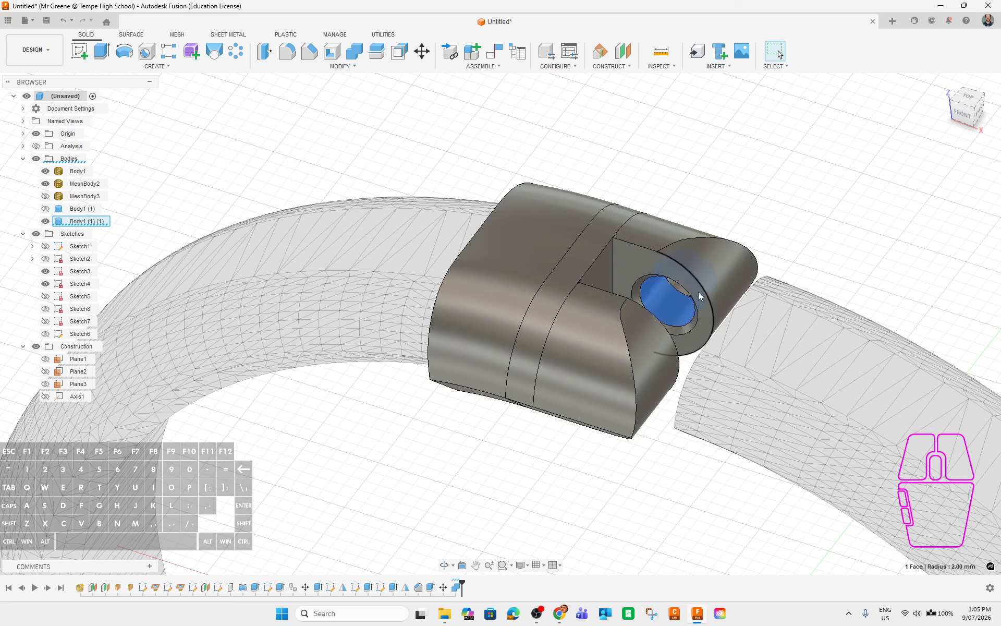
{"action": "middle_click_drag", "start_coordinate": [698, 295], "coordinate": [665, 319], "text": "shift"}
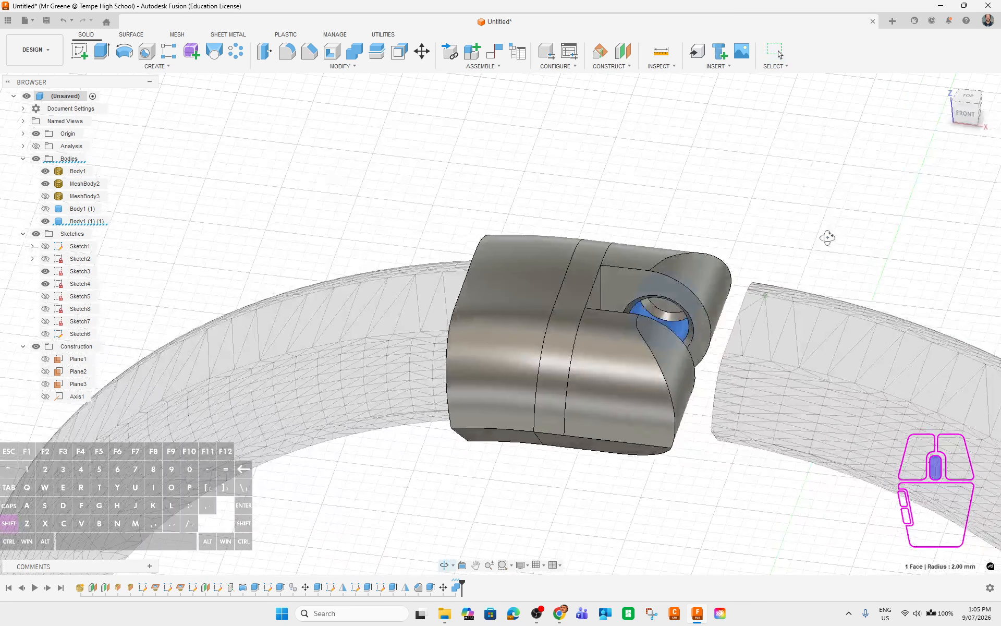
Ctrl-select the faces inside the hinge pin hole.
{"action": "left_click", "coordinate": [666, 319], "text": "ctrl"}
{"action": "middle_click_drag", "start_coordinate": [841, 239], "coordinate": [506, 267], "text": "shift"}
{"action": "scroll", "coordinate": [505, 265], "scroll_direction": "up", "scroll_amount": 3}
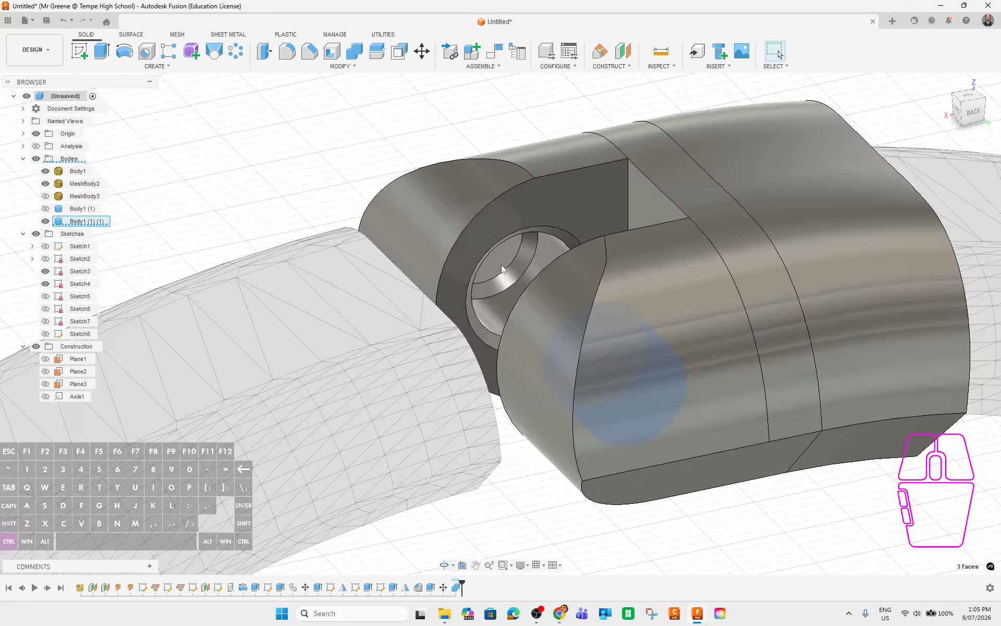
{"action": "left_click", "coordinate": [501, 264], "text": "ctrl"}
{"action": "left_click", "coordinate": [502, 280], "text": "ctrl"}
{"action": "left_click", "coordinate": [496, 307], "text": "ctrl"}
{"action": "left_click", "coordinate": [493, 339], "text": "ctrl"}
{"action": "middle_click_drag", "start_coordinate": [503, 339], "coordinate": [592, 365], "text": "shift"}
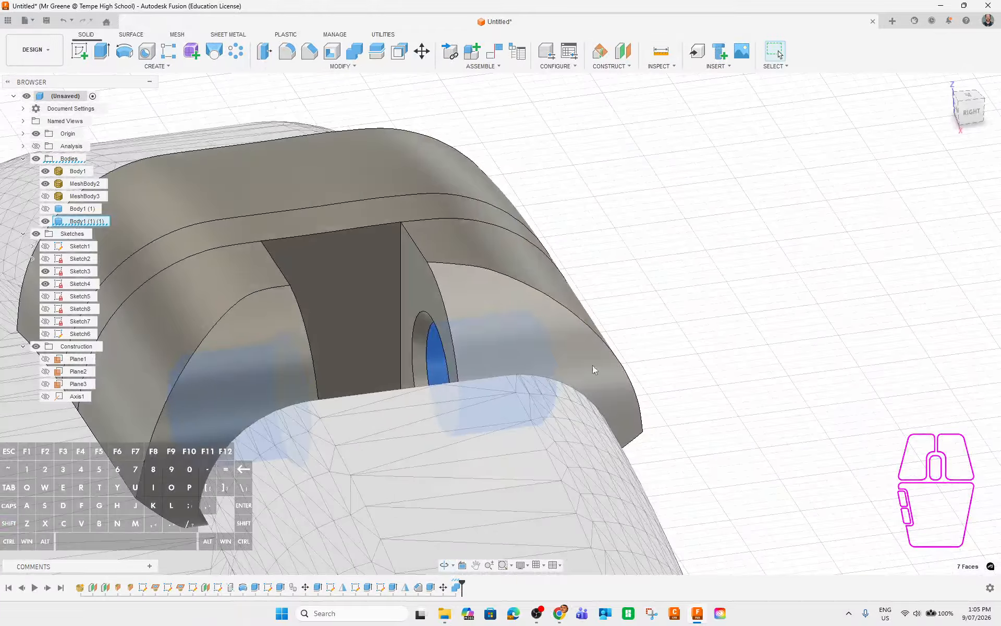
Add the faces beside the hole and the ring face, reaching ten faces, then start Offset Face.
{"action": "left_click", "coordinate": [427, 289], "text": "ctrl"}
{"action": "middle_click_drag", "start_coordinate": [628, 320], "coordinate": [592, 302], "text": "shift"}
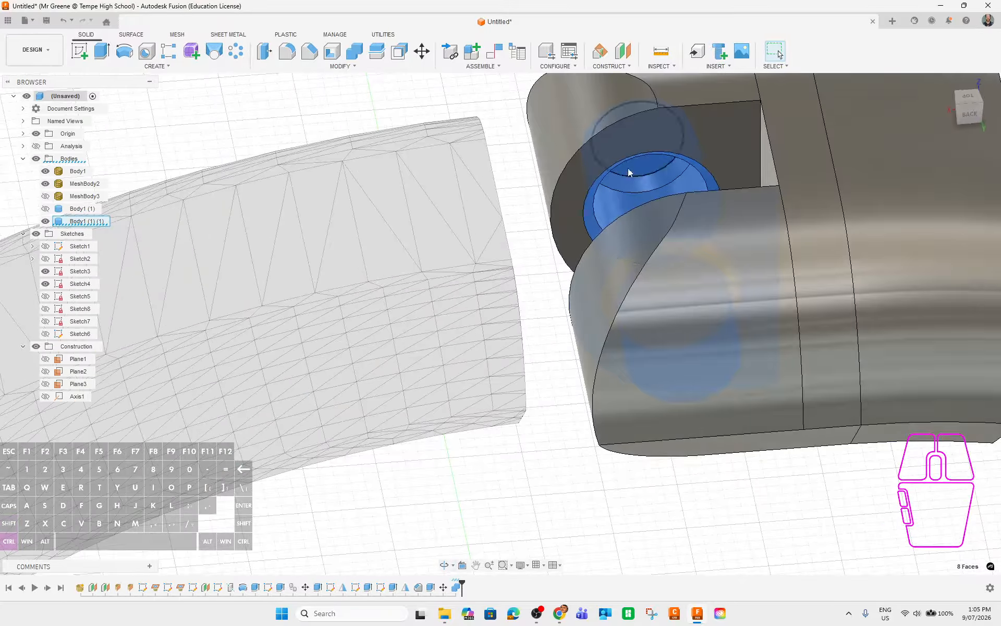
{"action": "left_click", "coordinate": [587, 209], "text": "ctrl"}
{"action": "middle_click_drag", "start_coordinate": [587, 208], "coordinate": [514, 279], "text": "shift"}
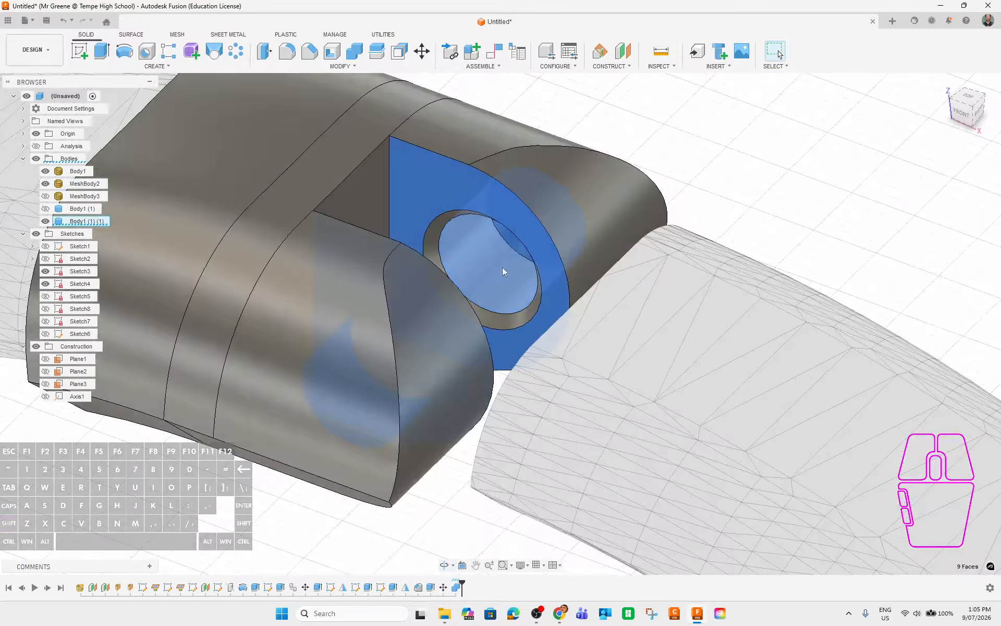
{"action": "left_click", "coordinate": [438, 233], "text": "shift"}
{"action": "middle_click_drag", "start_coordinate": [802, 195], "coordinate": [519, 142], "text": "shift"}
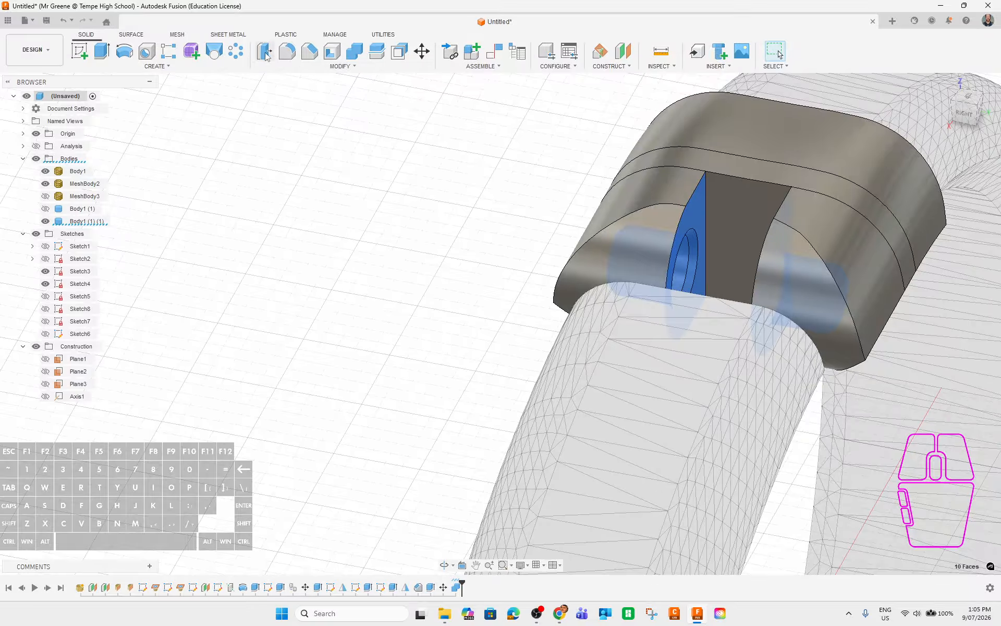
{"action": "left_click", "coordinate": [399, 51]}
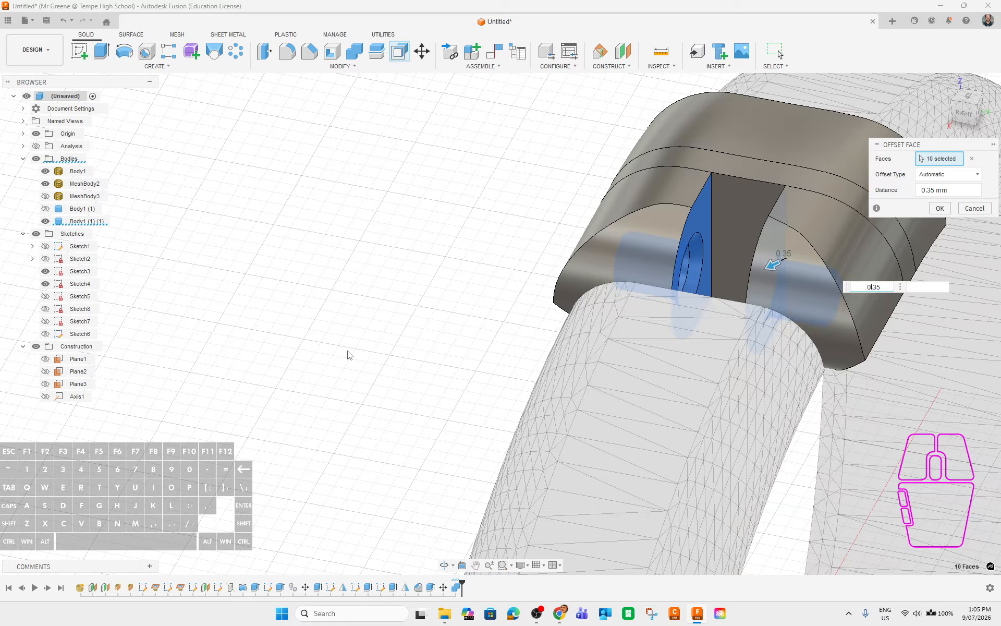
Offset the hinge socket faces by -0.35 mm, excluding the two slot side faces.
{"action": "type", "text": "-"}
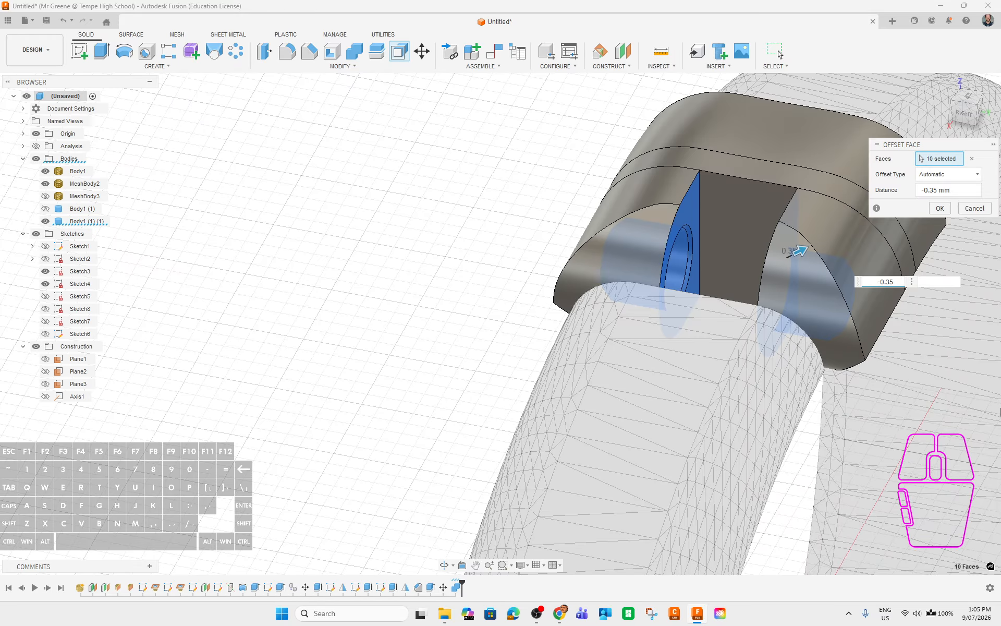
{"action": "left_click", "coordinate": [699, 209], "text": "shift"}
{"action": "middle_click_drag", "start_coordinate": [916, 405], "coordinate": [973, 378], "text": "shift"}
{"action": "middle_click_drag", "start_coordinate": [907, 338], "coordinate": [242, 376]}
{"action": "left_click", "coordinate": [674, 195], "text": "ctrl"}
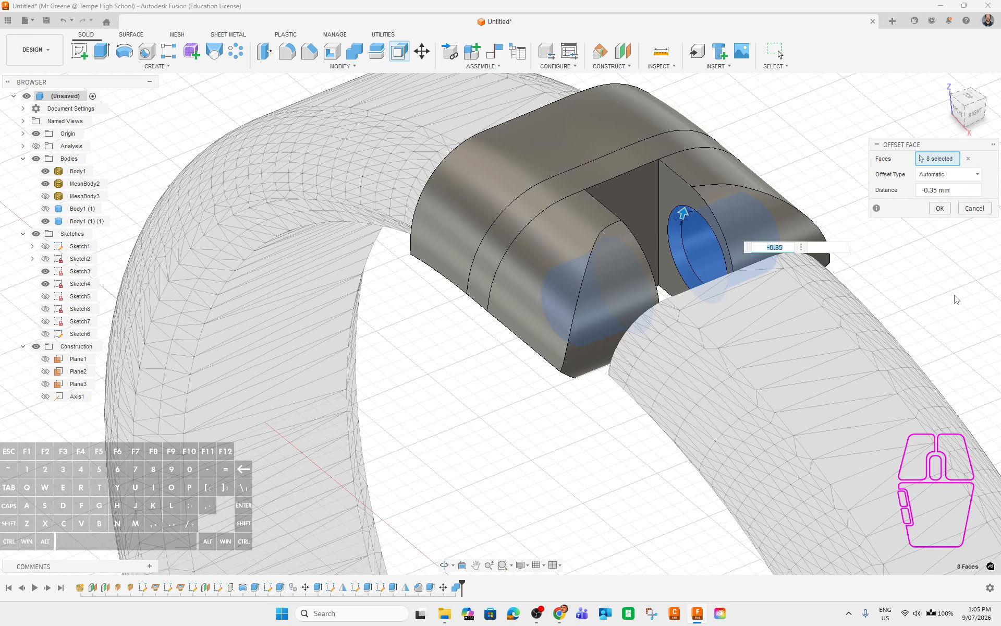
{"action": "key", "text": "Return"}
Offset both slot side faces inward by 0.2 mm.
{"action": "left_click", "coordinate": [674, 192]}
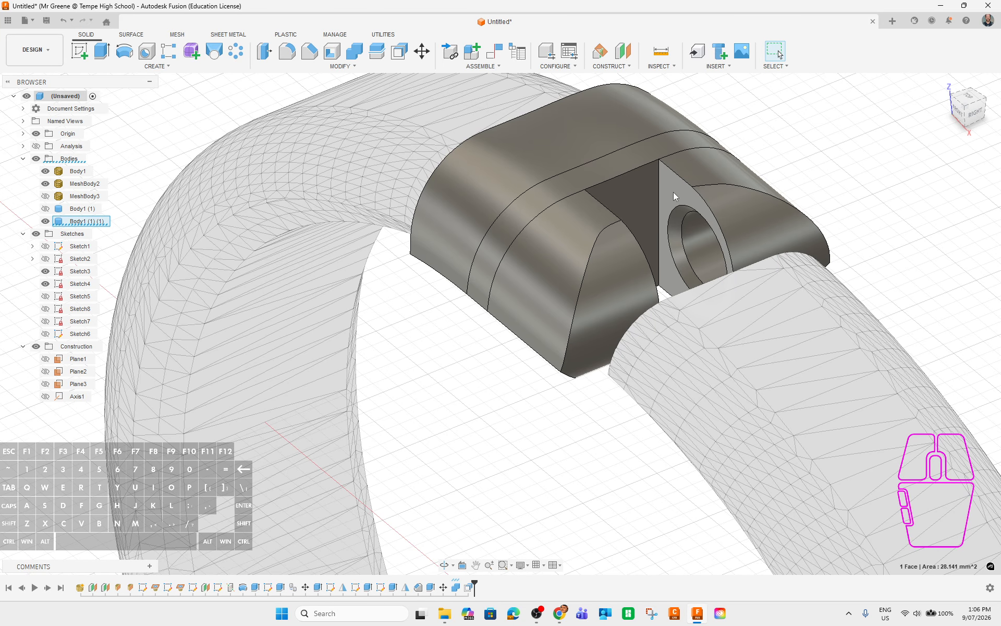
{"action": "middle_click_drag", "start_coordinate": [673, 192], "coordinate": [825, 149], "text": "shift"}
{"action": "left_click", "coordinate": [793, 113], "text": "ctrl"}
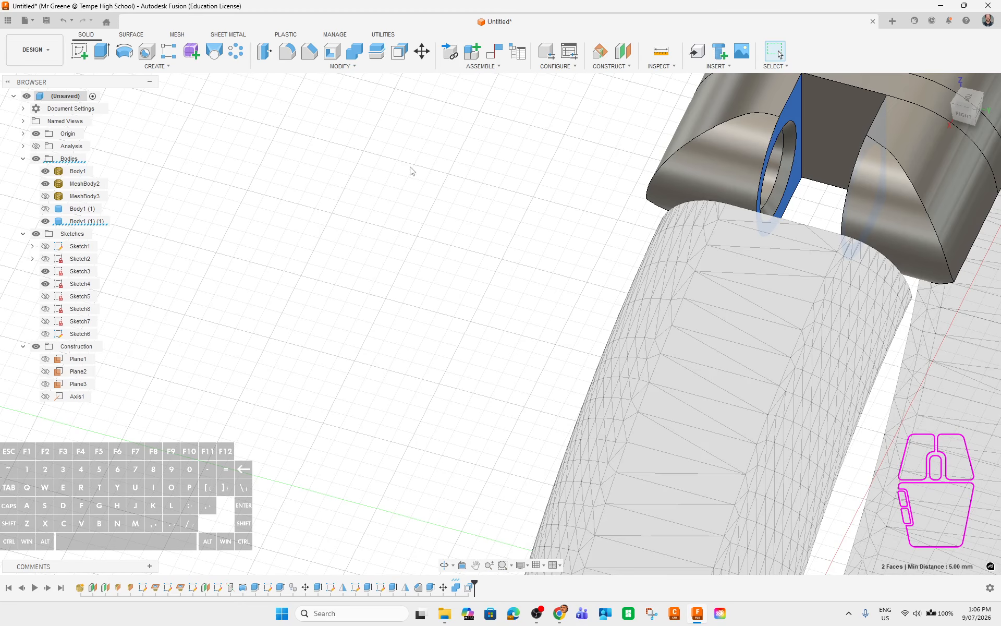
{"action": "left_click", "coordinate": [264, 51]}
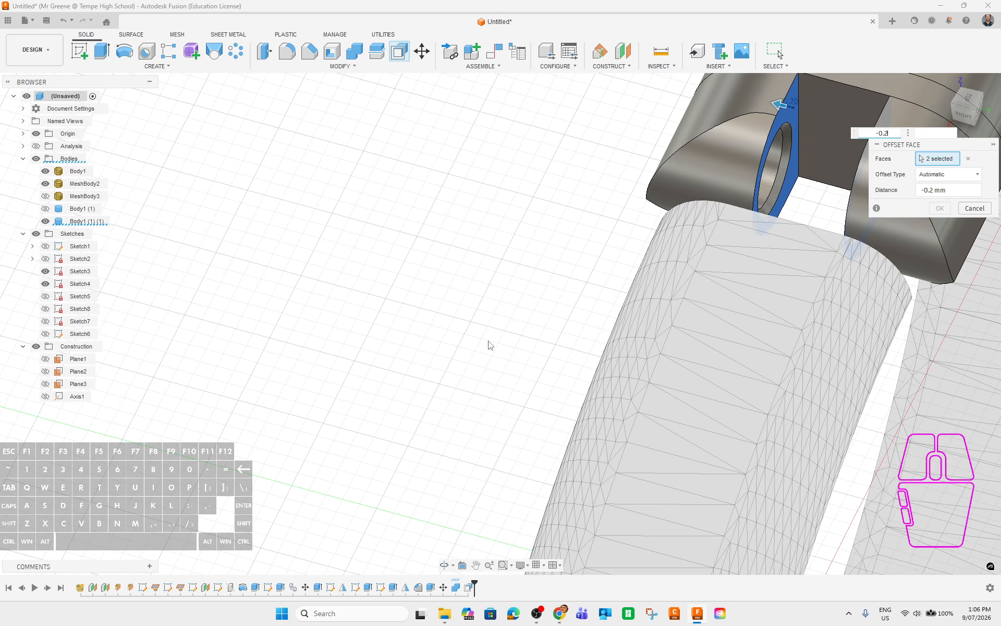
{"action": "key", "text": "Return"}
{"action": "middle_click_drag", "start_coordinate": [576, 231], "coordinate": [438, 290]}
{"action": "middle_click_drag", "start_coordinate": [415, 371], "coordinate": [651, 283], "text": "shift"}
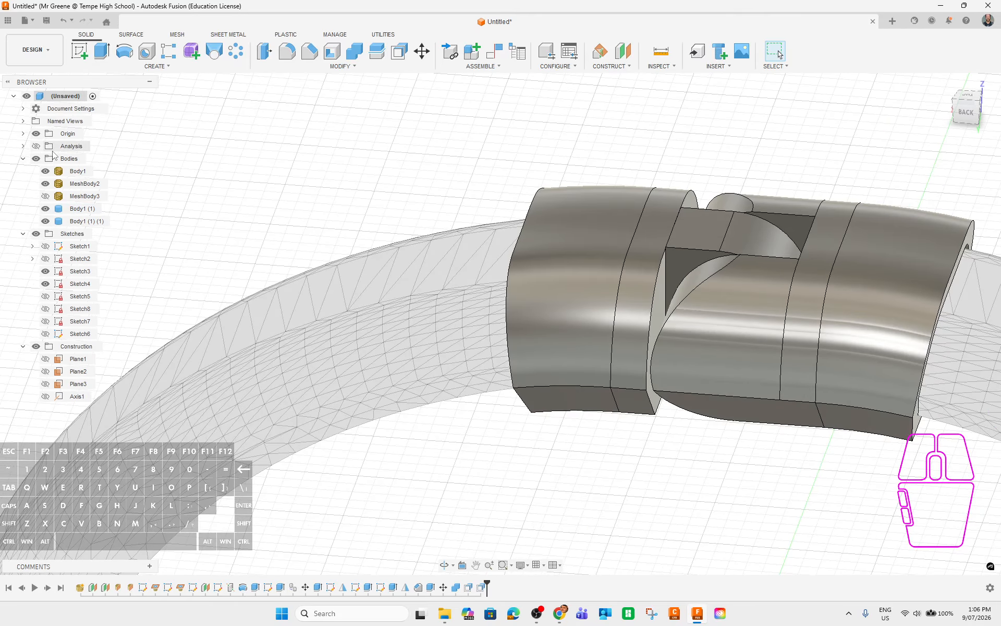
Turn the section analysis back on and inspect the clearance ring around the pin from the back.
{"action": "left_click", "coordinate": [36, 146]}
{"action": "middle_click_drag", "start_coordinate": [876, 469], "coordinate": [654, 481], "text": "shift"}
{"action": "scroll", "coordinate": [769, 364], "scroll_direction": "up", "scroll_amount": 4}
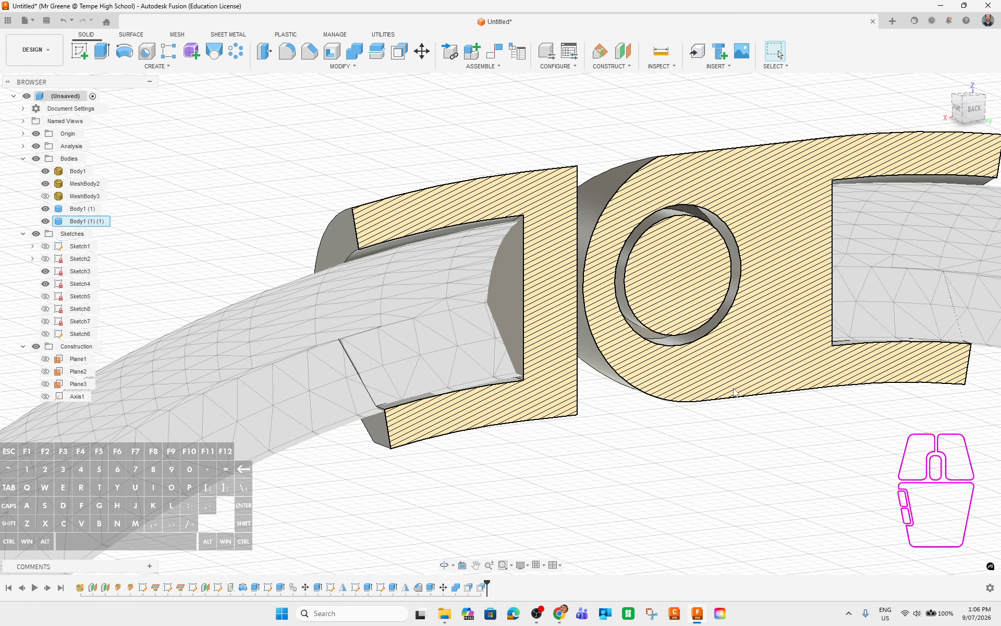
{"action": "middle_click_drag", "start_coordinate": [819, 475], "coordinate": [862, 436], "text": "shift"}
{"action": "scroll", "coordinate": [862, 435], "scroll_direction": "up", "scroll_amount": 8}
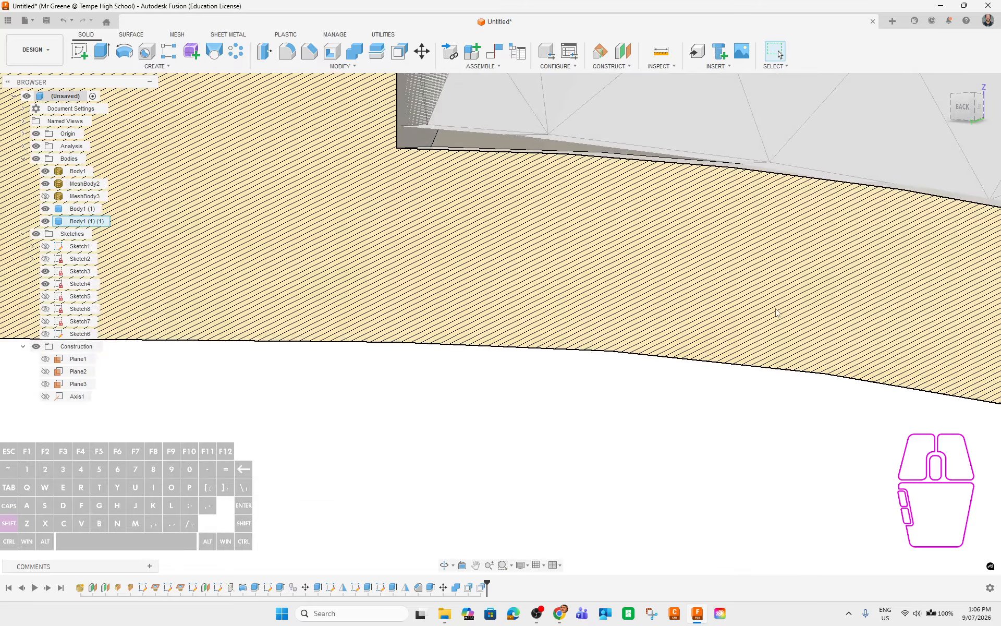
{"action": "middle_click_drag", "start_coordinate": [776, 309], "coordinate": [792, 392], "text": "shift"}
{"action": "middle_click_drag", "start_coordinate": [716, 372], "coordinate": [724, 417]}
{"action": "scroll", "coordinate": [738, 420], "scroll_direction": "down", "scroll_amount": 5}
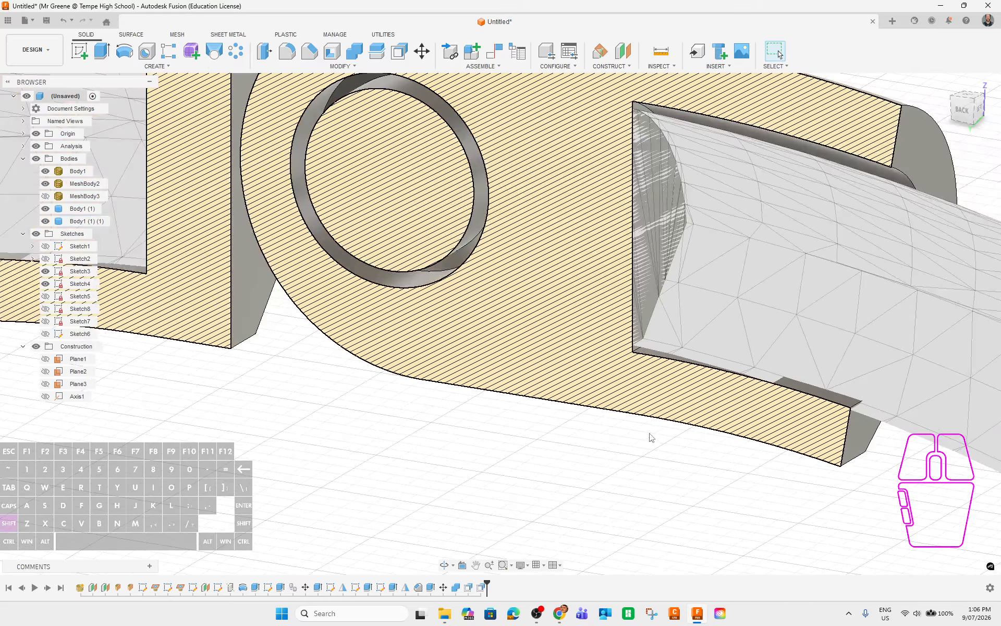
{"action": "middle_click_drag", "start_coordinate": [650, 432], "coordinate": [619, 428], "text": "shift"}
{"action": "scroll", "coordinate": [618, 437], "scroll_direction": "down", "scroll_amount": 6}
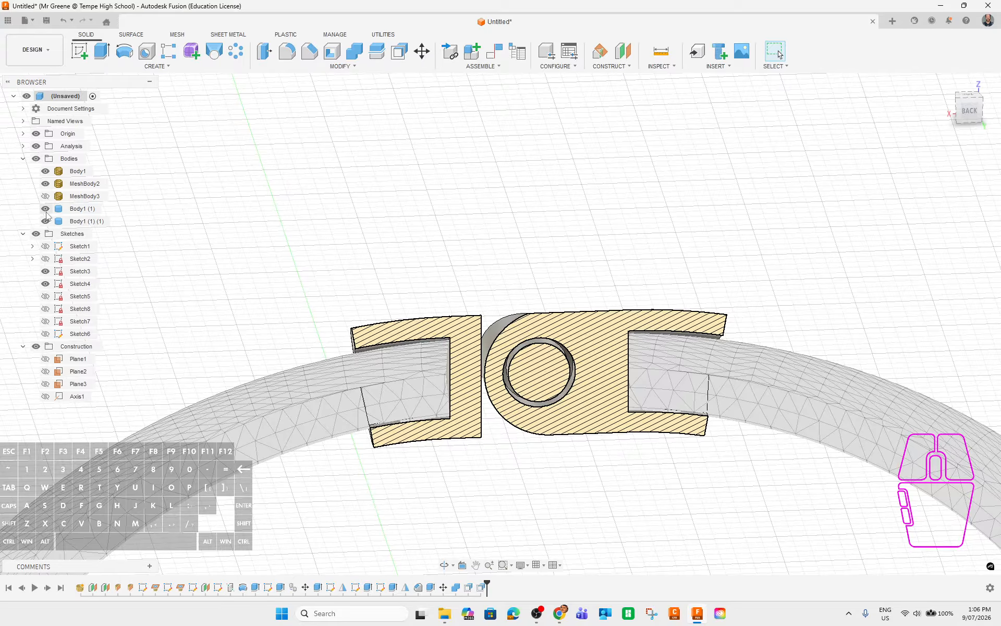
Turn off the section cut and hide Body1 and MeshBody2, leaving the two clasp halves centred.
{"action": "left_click", "coordinate": [36, 146]}
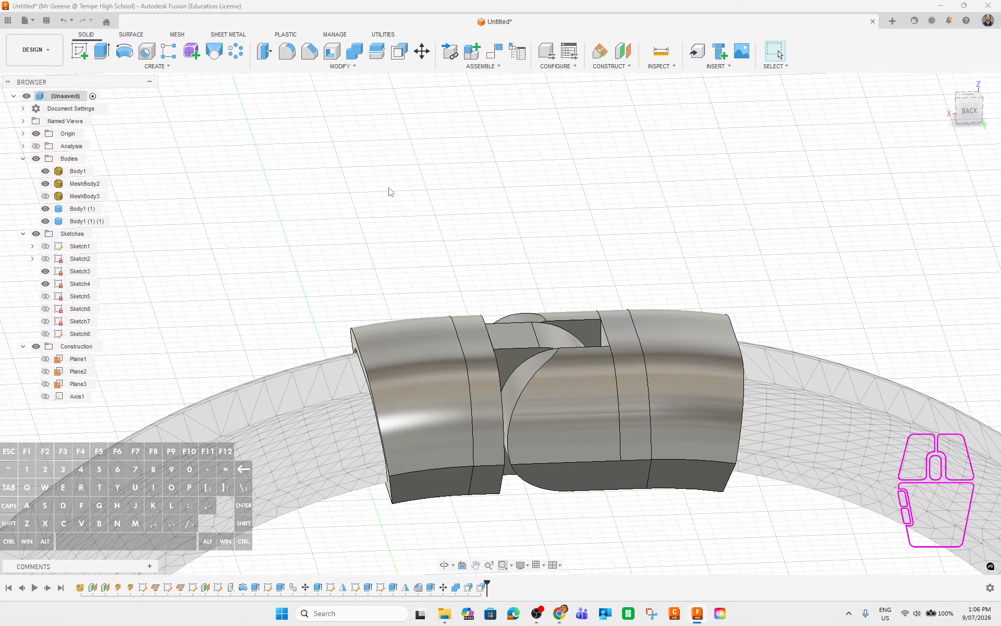
{"action": "middle_click_drag", "start_coordinate": [520, 244], "coordinate": [427, 247], "text": "shift"}
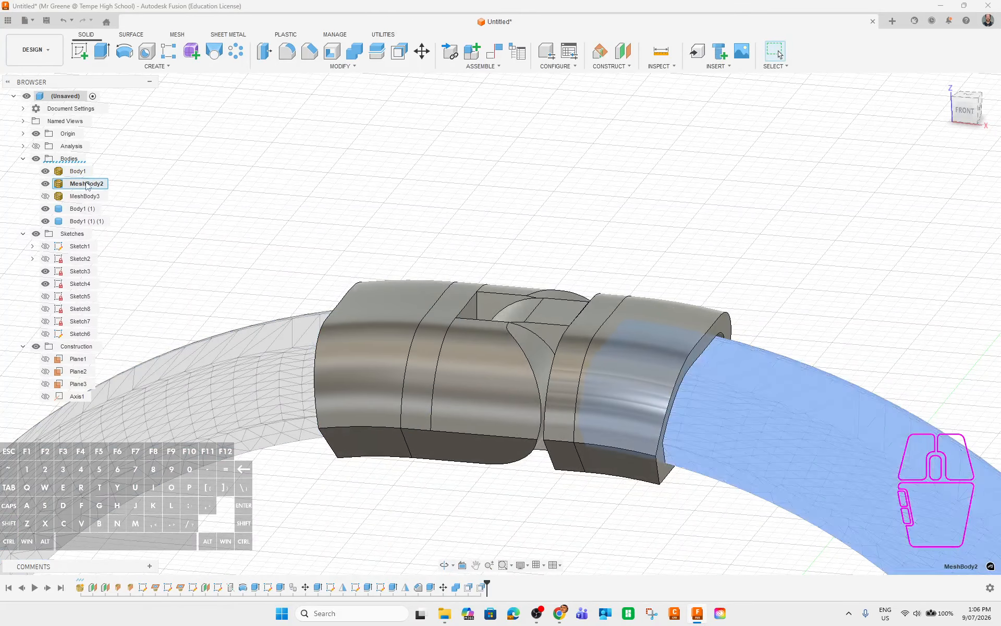
{"action": "left_click", "coordinate": [85, 182]}
{"action": "left_click", "coordinate": [270, 197]}
{"action": "left_click", "coordinate": [85, 183], "text": "ctrl"}
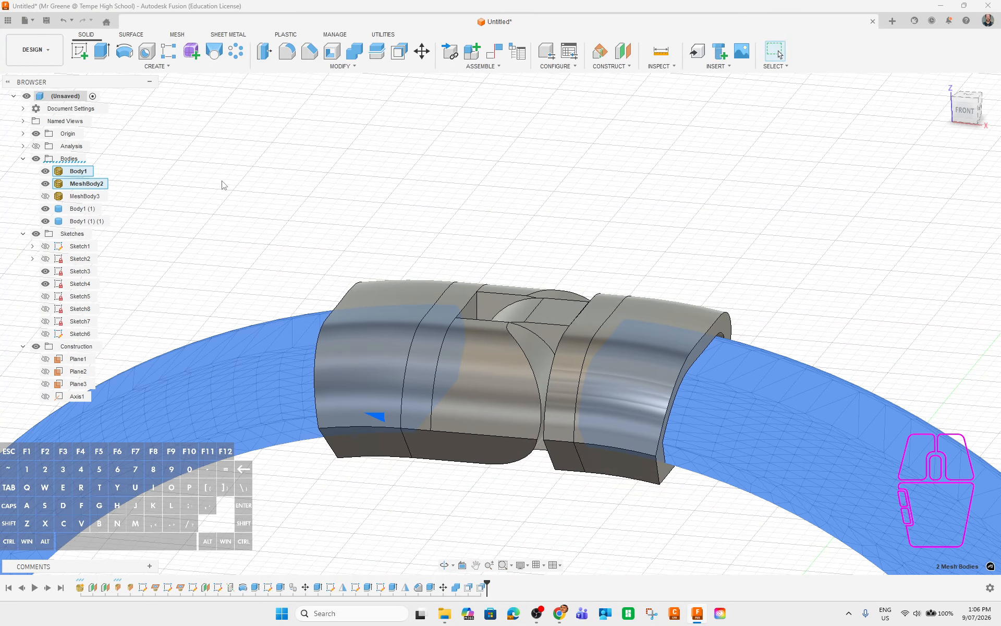
{"action": "key", "text": "v"}
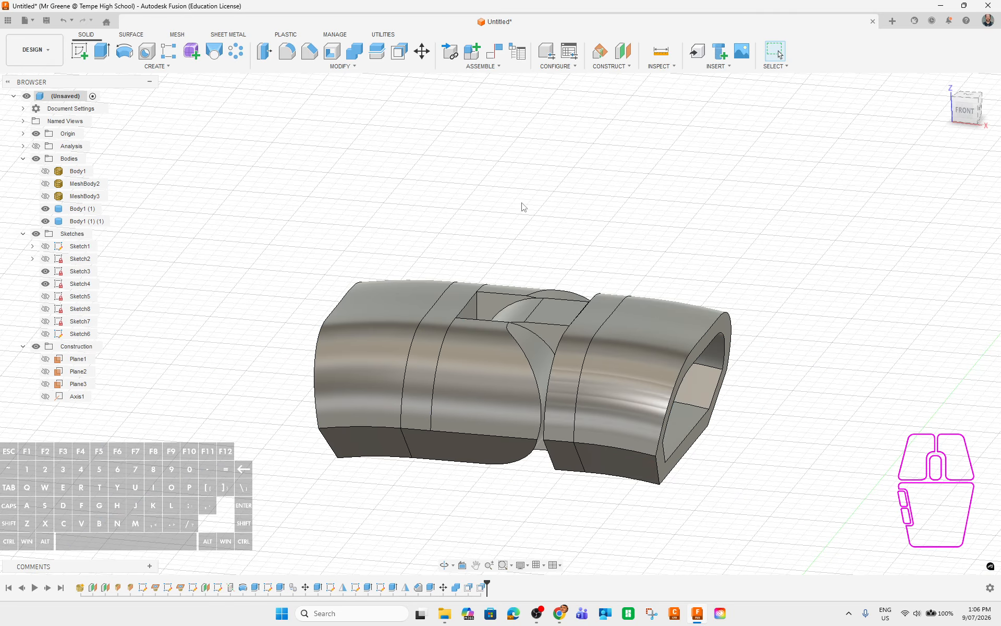
{"action": "scroll", "coordinate": [523, 207], "scroll_direction": "down", "scroll_amount": 3}
{"action": "mouse_move", "coordinate": [707, 468]}
{"action": "middle_mouse_down", "text": "shift"}
{"action": "mouse_move", "coordinate": [603, 424]}
{"action": "mouse_move", "coordinate": [711, 456]}
{"action": "mouse_move", "coordinate": [699, 449]}
{"action": "middle_mouse_up", "text": "shift"}
{"action": "left_click", "coordinate": [360, 209]}
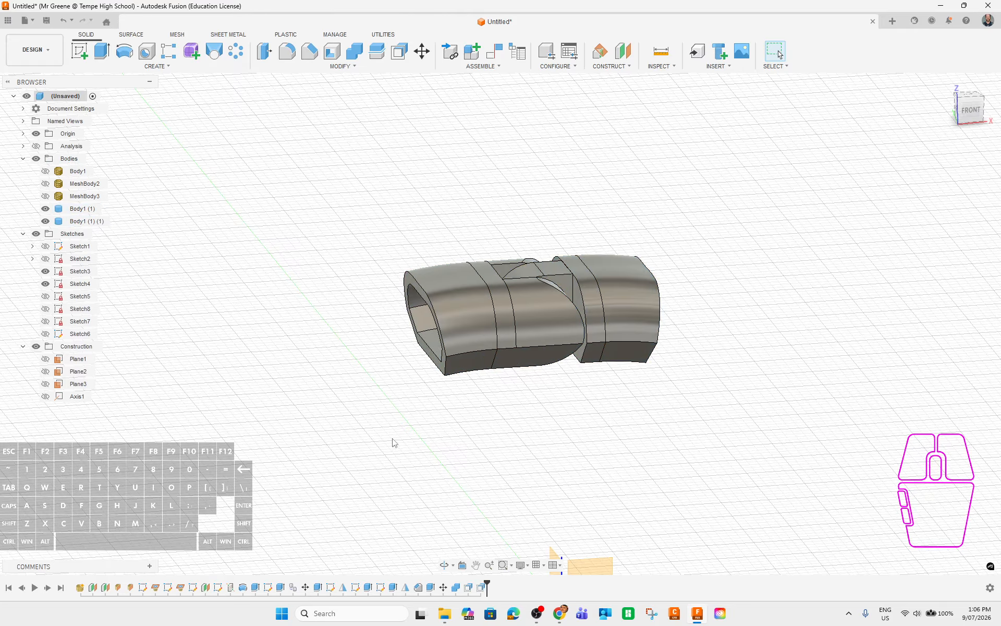
{"action": "scroll", "coordinate": [394, 443], "scroll_direction": "down", "scroll_amount": 3}
{"action": "middle_click_drag", "start_coordinate": [581, 540], "coordinate": [678, 420]}
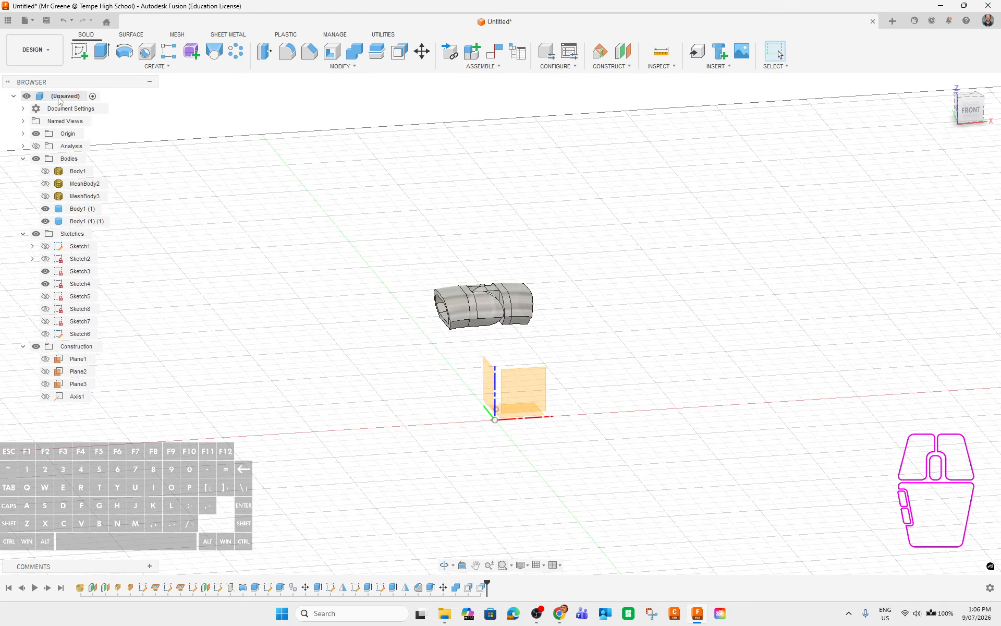
Export the root component via Save As Mesh as STL (Binary) in one file.
{"action": "right_click", "coordinate": [59, 97]}
{"action": "left_click", "coordinate": [392, 151]}
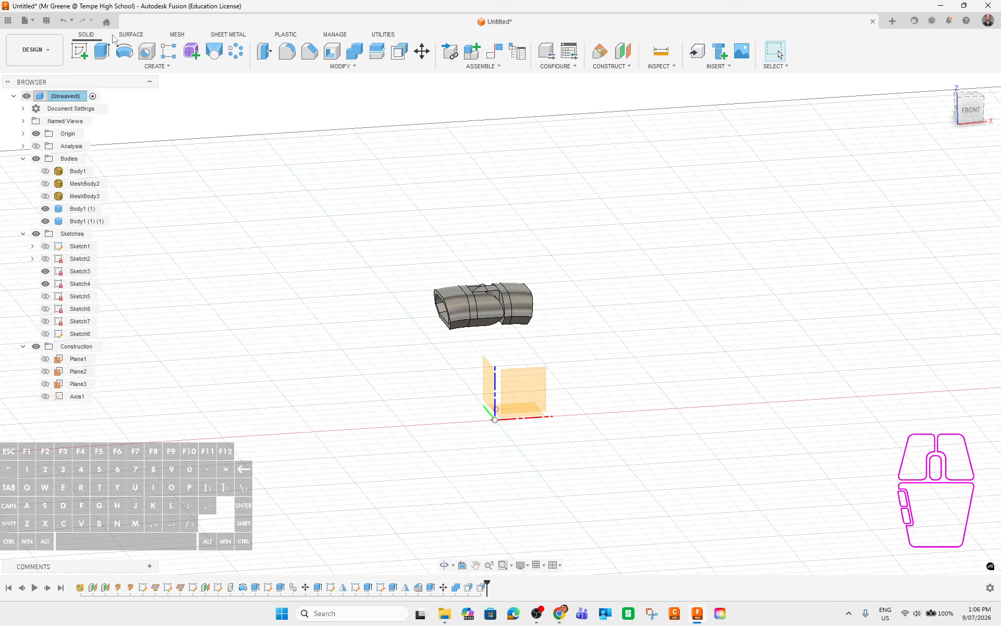
{"action": "right_click", "coordinate": [55, 97]}
{"action": "left_click", "coordinate": [87, 263]}
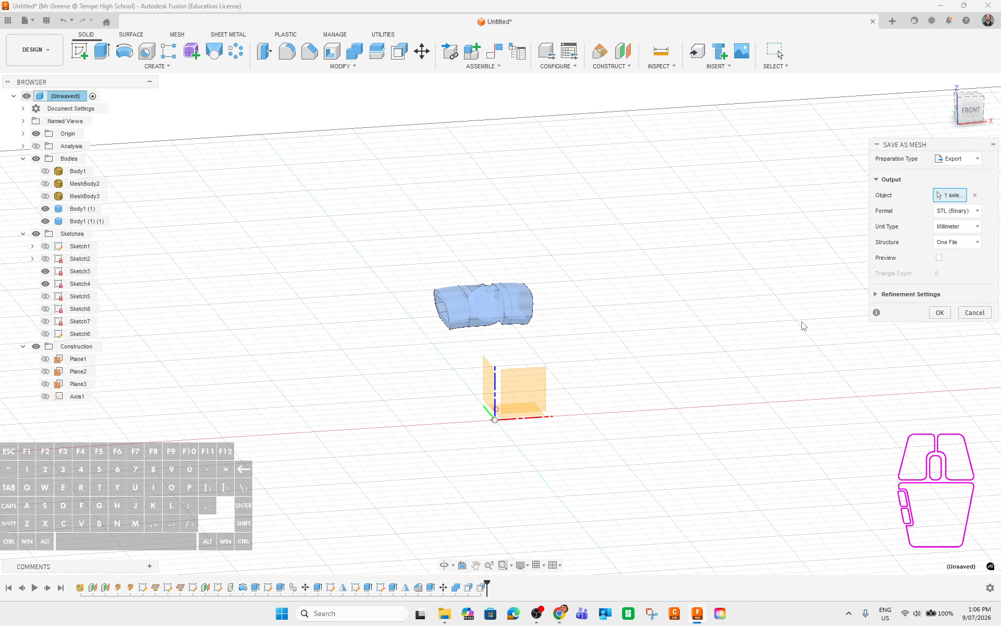
{"action": "left_click", "coordinate": [965, 246]}
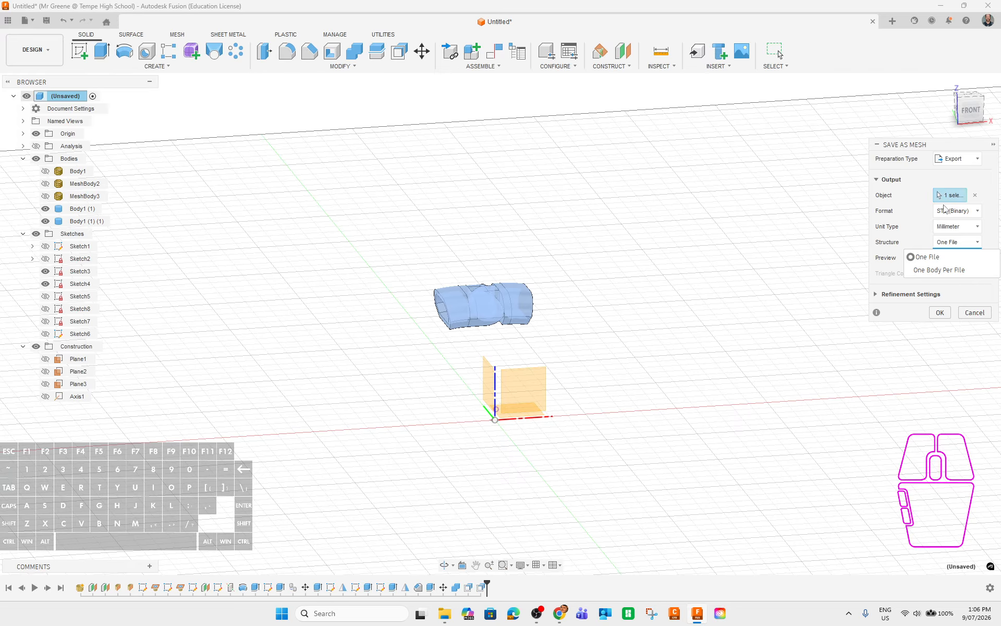
{"action": "left_click", "coordinate": [952, 248]}
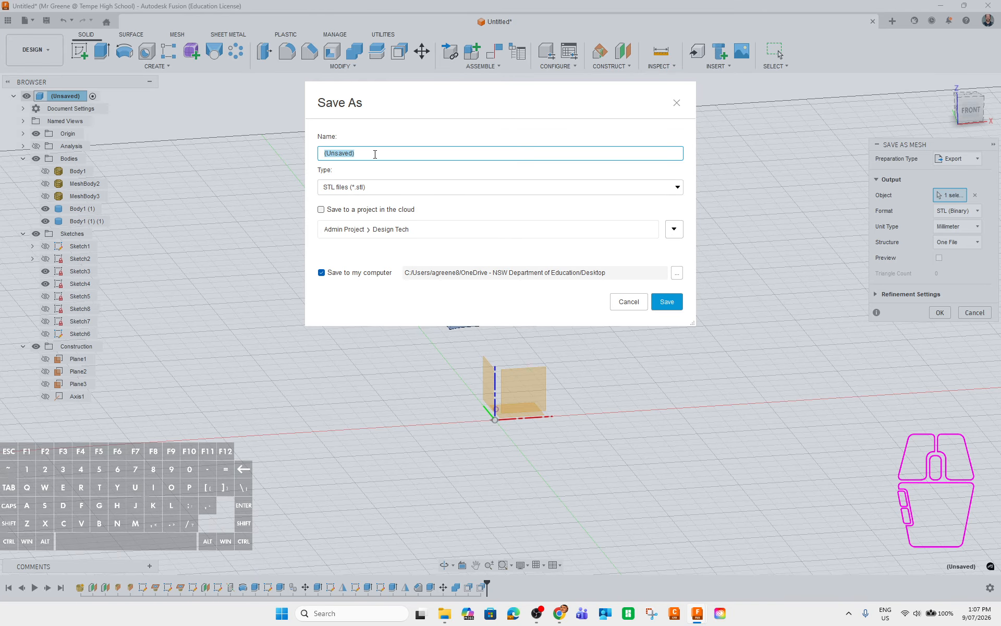
Name the exported STL file 'PIP'.
{"action": "type", "text": "bA"}
{"action": "key", "text": "BackSpace"}
{"action": "key", "text": "BackSpace"}
{"action": "type", "text": "P"}
{"action": "key", "text": "BackSpace"}
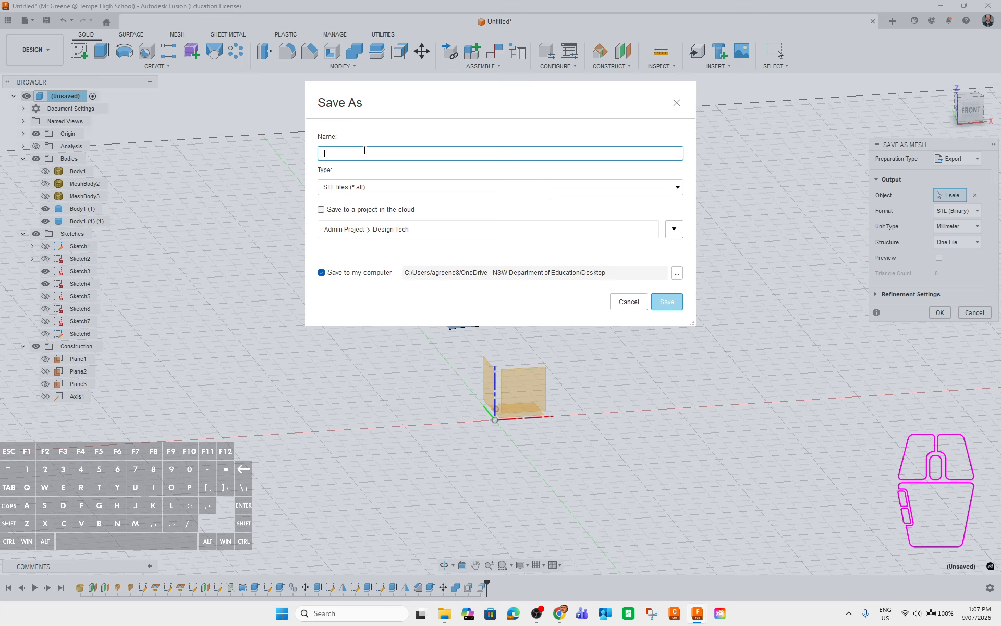
{"action": "type", "text": "PIP HINGE BANGLE"}
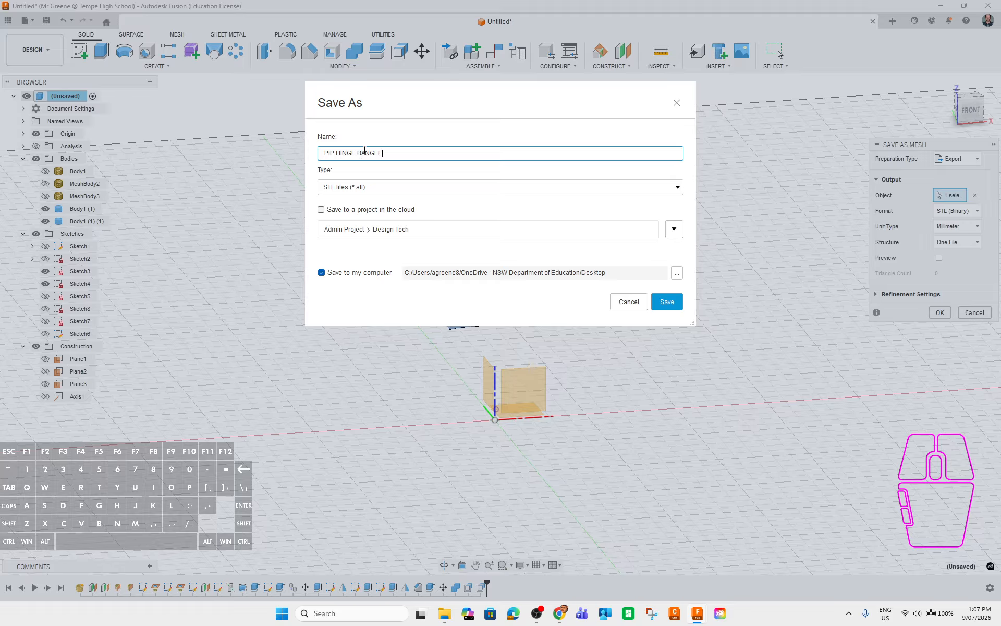
Save the hinge clasp body to the computer as the STL file 'PIP HINGE BANGLE'.
{"action": "left_click", "coordinate": [668, 307]}
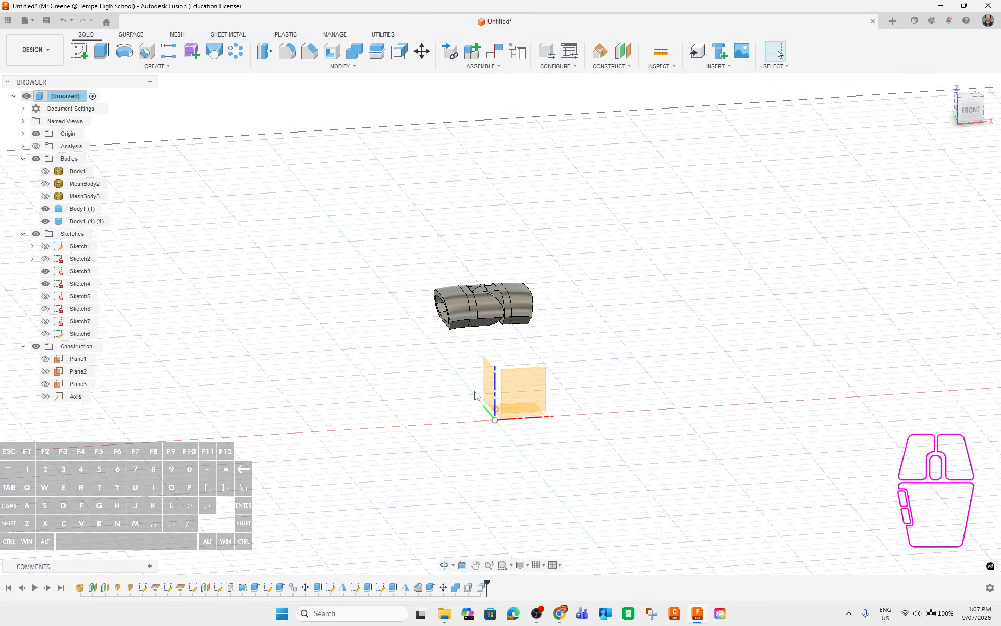
Orbit and zoom around the two-part hinge clasp to inspect it from angled and front views.
{"action": "middle_click_drag", "start_coordinate": [628, 330], "coordinate": [454, 329], "text": "shift"}
{"action": "scroll", "coordinate": [453, 327], "scroll_direction": "up", "scroll_amount": 4}
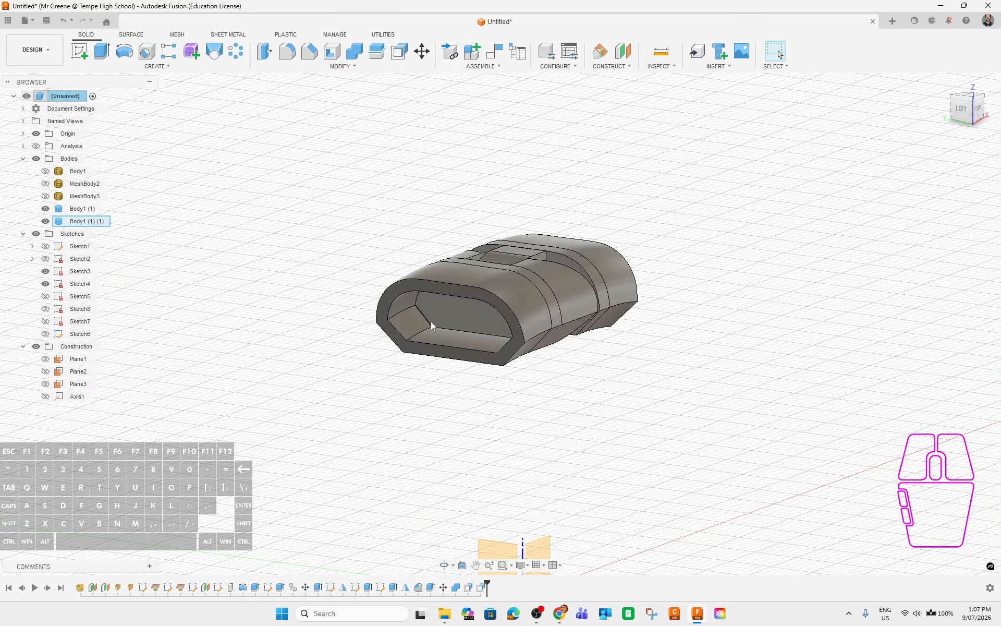
{"action": "middle_click_drag", "start_coordinate": [755, 469], "coordinate": [656, 486], "text": "shift"}
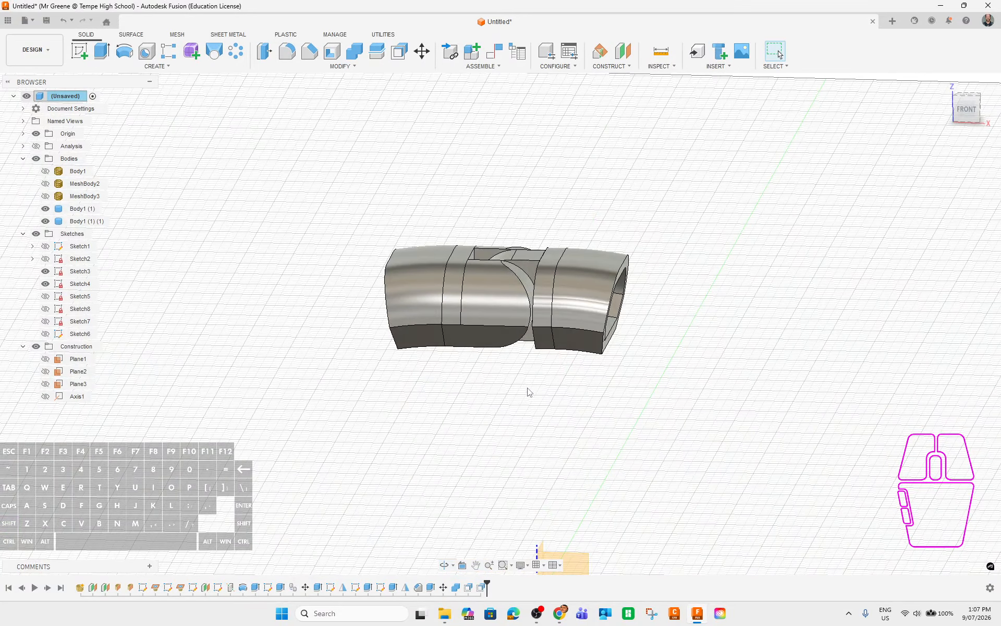
{"action": "middle_click_drag", "start_coordinate": [673, 381], "coordinate": [666, 386], "text": "shift"}
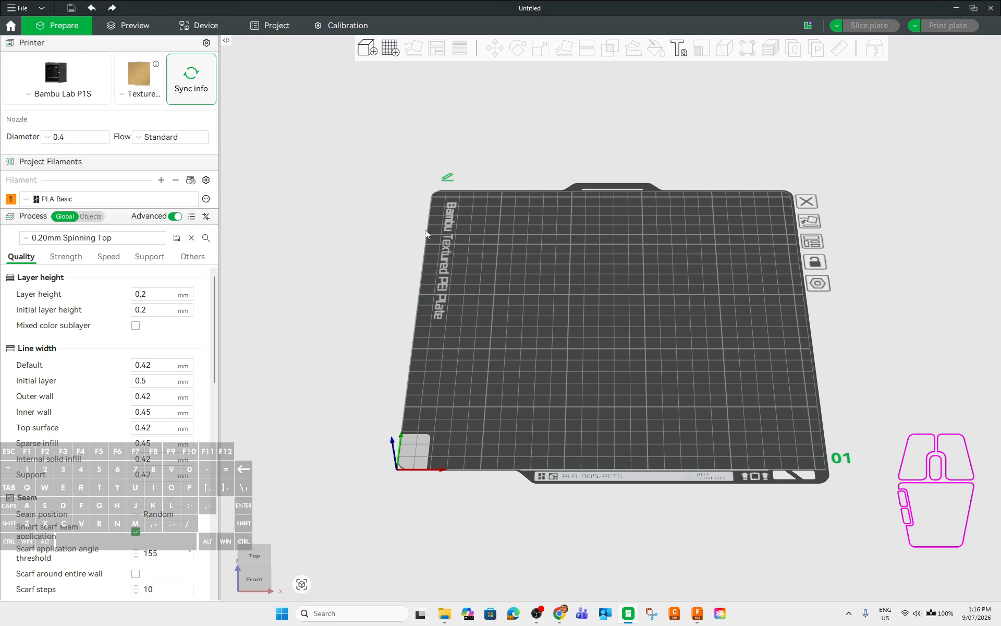
Change filament 1's colour to white.
{"action": "left_click", "coordinate": [10, 200]}
{"action": "left_click", "coordinate": [276, 141]}
{"action": "left_click", "coordinate": [371, 261]}
Import the earlier bangle mould file from Downloads, then delete it from the plate.
{"action": "left_click", "coordinate": [367, 48]}
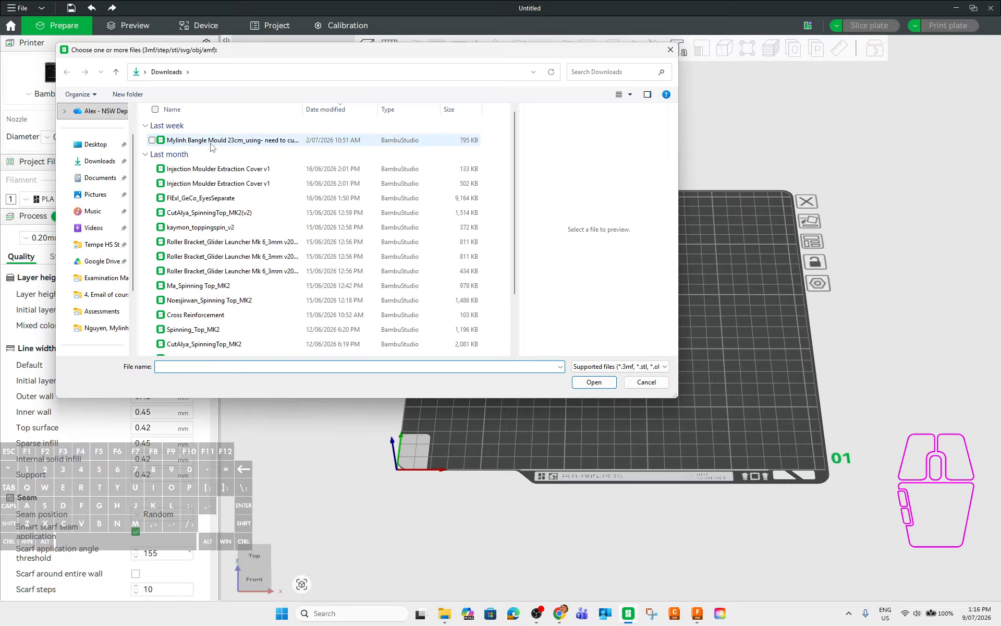
{"action": "left_click", "coordinate": [99, 161]}
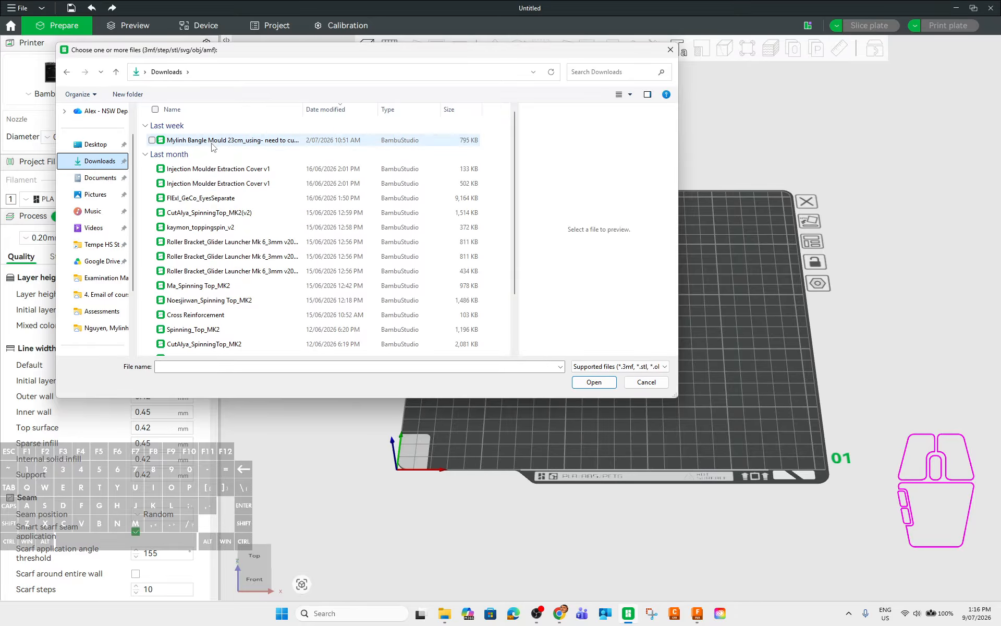
{"action": "left_click", "coordinate": [211, 140]}
{"action": "left_click", "coordinate": [581, 385]}
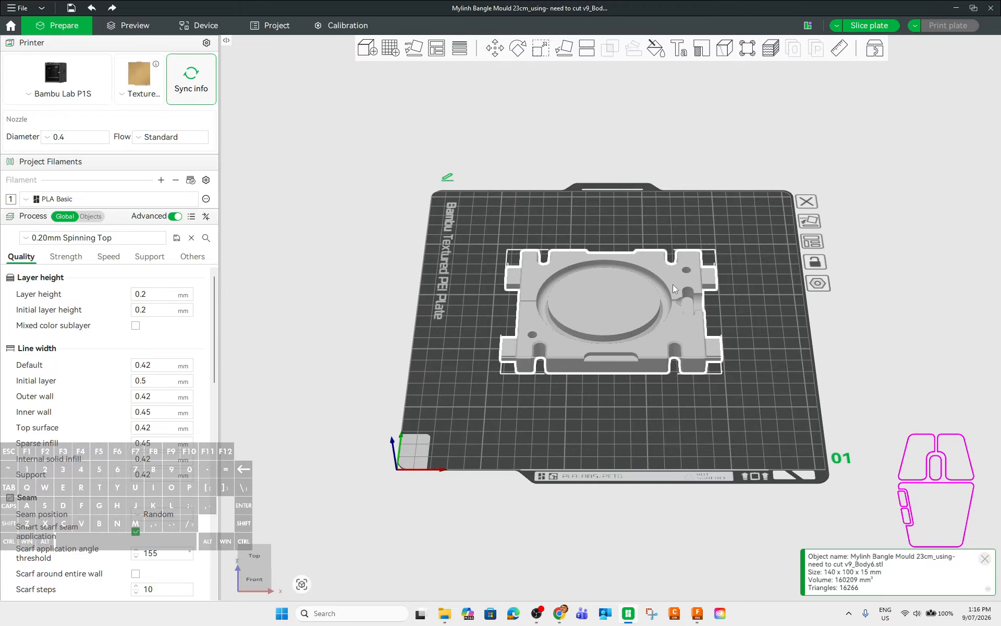
{"action": "key", "text": "Delete"}
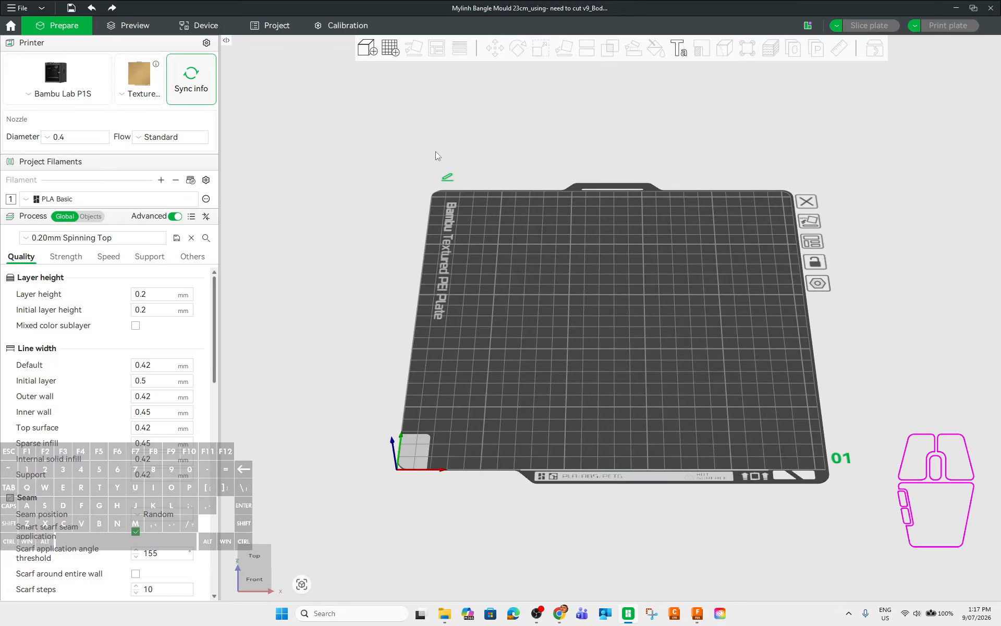
Import the PIP Bangle Hinge STL from Downloads onto the build plate.
{"action": "left_click", "coordinate": [359, 50]}
{"action": "left_click", "coordinate": [245, 140]}
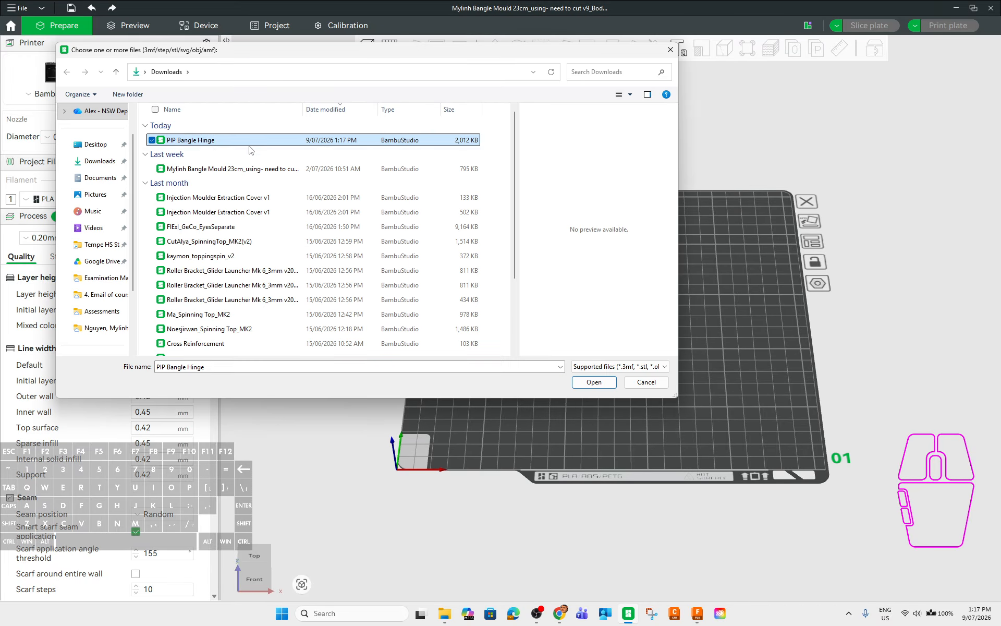
{"action": "left_click", "coordinate": [594, 381]}
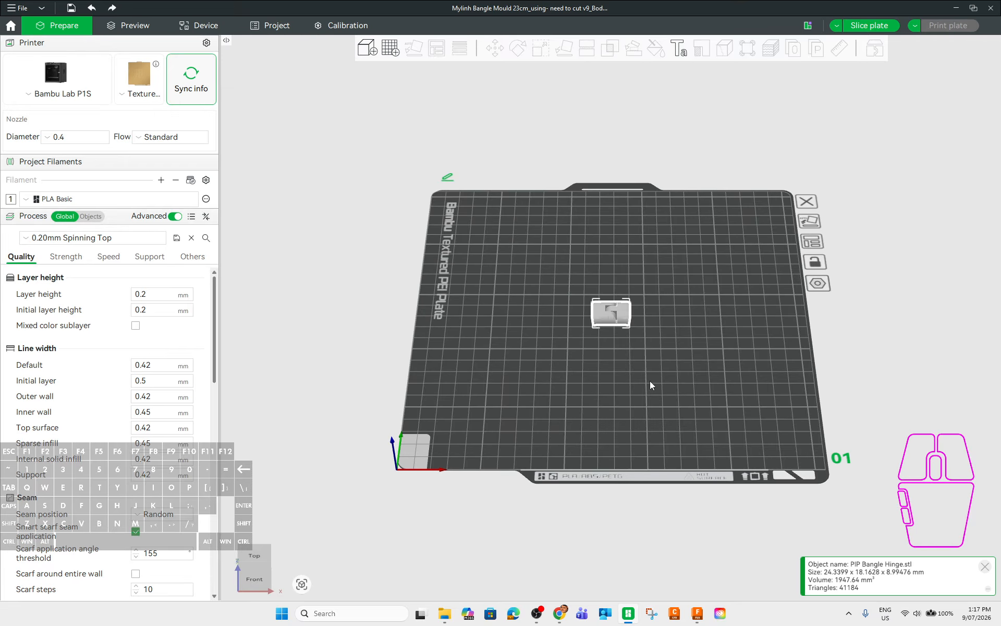
{"action": "middle_click_drag", "start_coordinate": [728, 377], "coordinate": [672, 373]}
{"action": "mouse_move", "coordinate": [657, 349]}
{"action": "right_mouse_down"}
{"action": "mouse_move", "coordinate": [634, 346]}
{"action": "mouse_move", "coordinate": [676, 369]}
{"action": "mouse_move", "coordinate": [662, 368]}
{"action": "right_mouse_up"}
{"action": "left_click", "coordinate": [679, 390]}
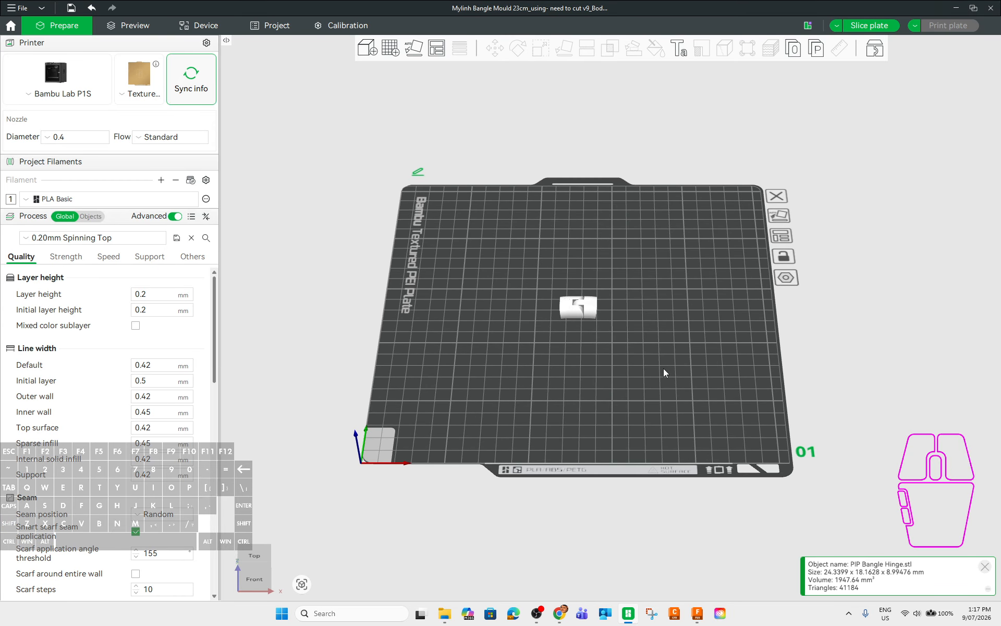
Select the hinge and orbit around and under it to locate its end face.
{"action": "right_click", "coordinate": [663, 368]}
{"action": "left_click", "coordinate": [689, 376]}
{"action": "key", "text": "ctrl+z"}
{"action": "left_click_drag", "start_coordinate": [649, 372], "coordinate": [685, 341]}
{"action": "scroll", "coordinate": [686, 341], "scroll_direction": "up", "scroll_amount": 10}
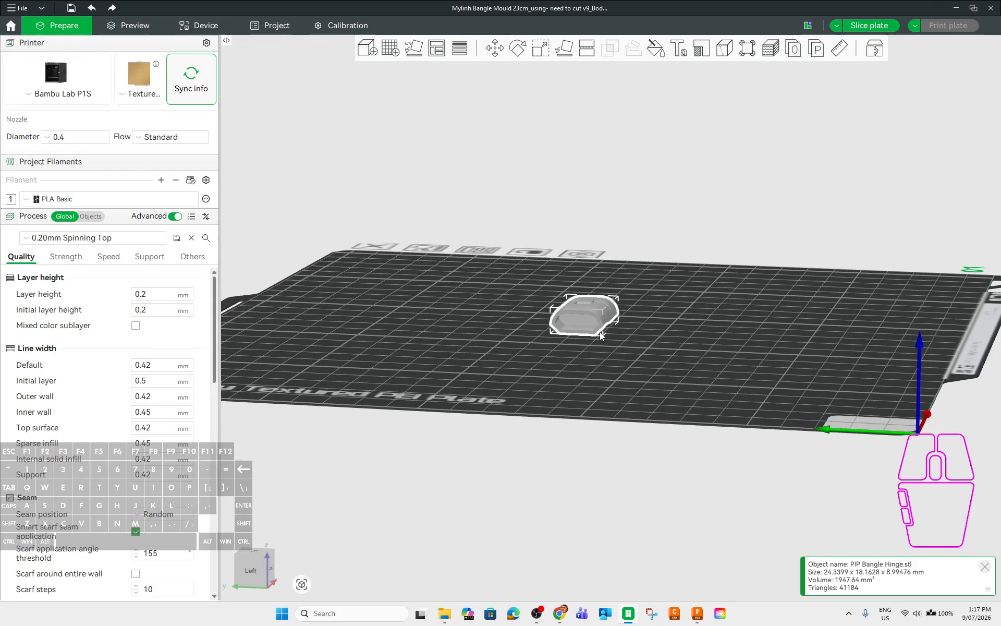
{"action": "left_click_drag", "start_coordinate": [764, 340], "coordinate": [641, 354]}
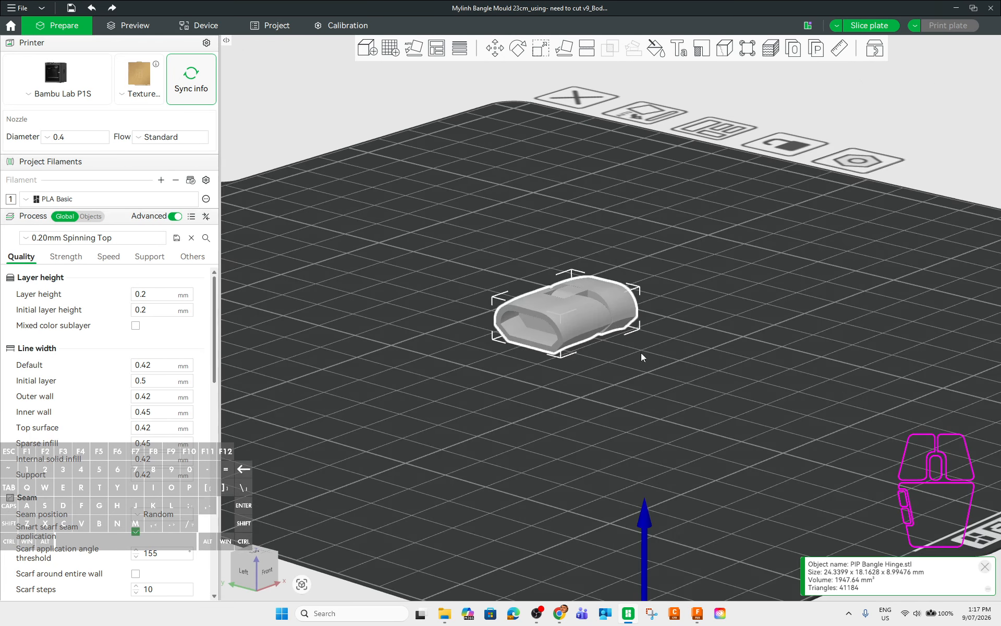
Lay the hinge on its end face with Lay on Face and view it from above.
{"action": "left_click", "coordinate": [563, 48]}
{"action": "left_click", "coordinate": [526, 332]}
{"action": "left_click_drag", "start_coordinate": [761, 381], "coordinate": [855, 373]}
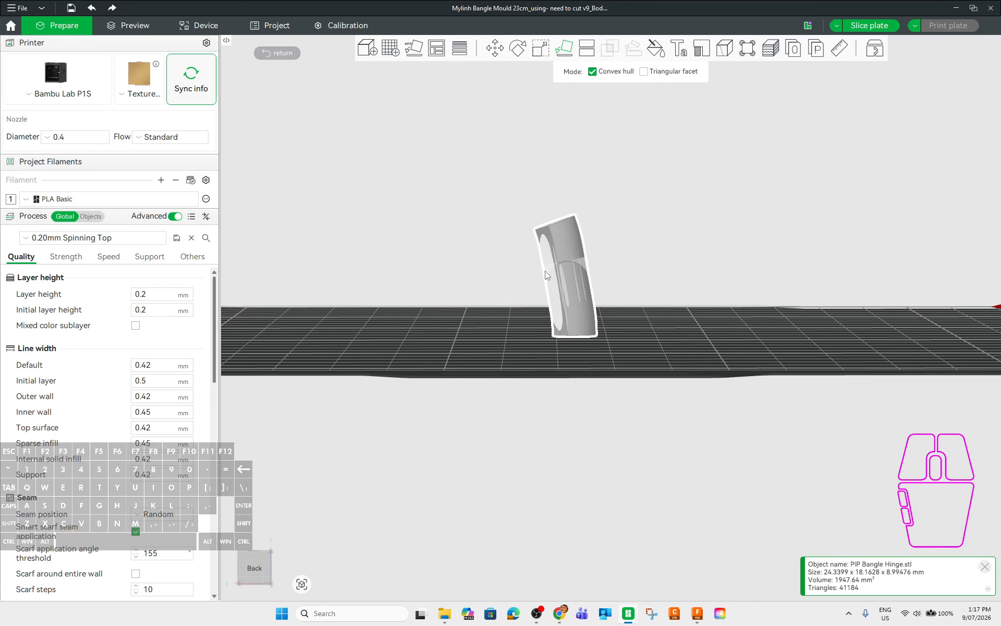
{"action": "left_click_drag", "start_coordinate": [678, 245], "coordinate": [551, 84]}
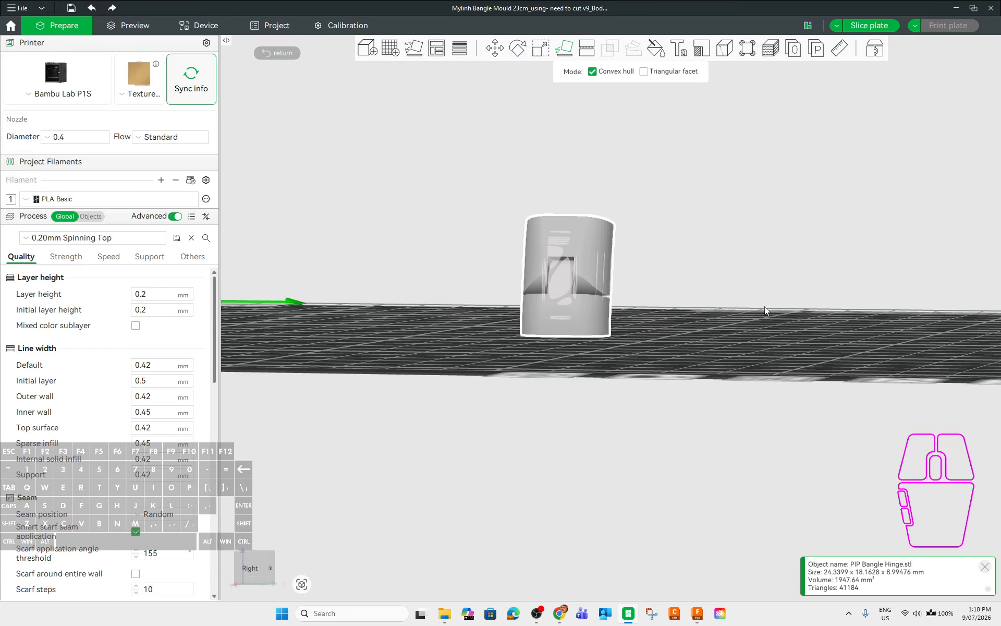
{"action": "left_click_drag", "start_coordinate": [765, 305], "coordinate": [723, 315]}
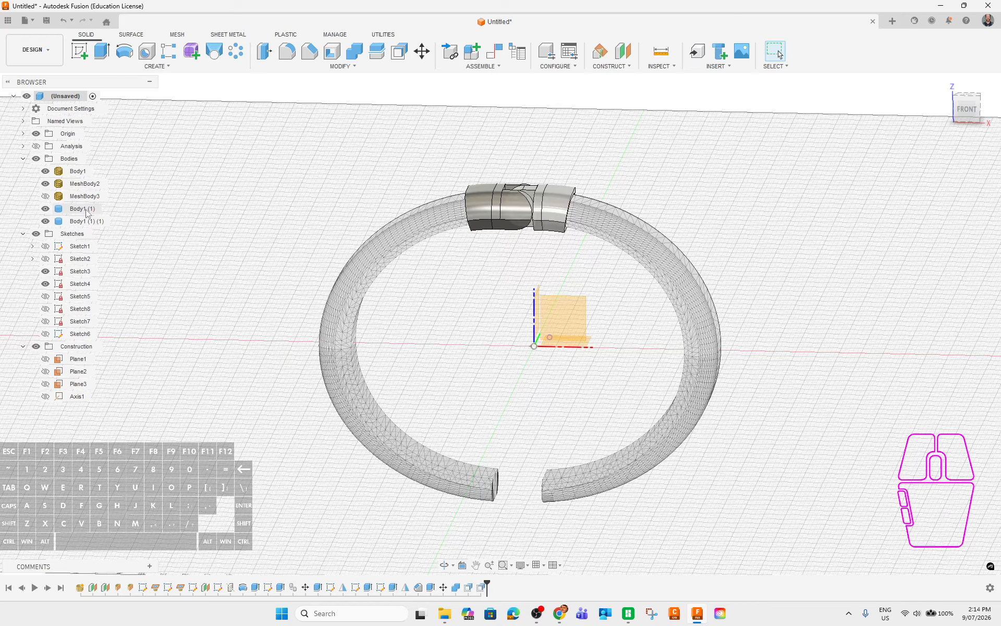
{"action": "left_click", "coordinate": [81, 221]}
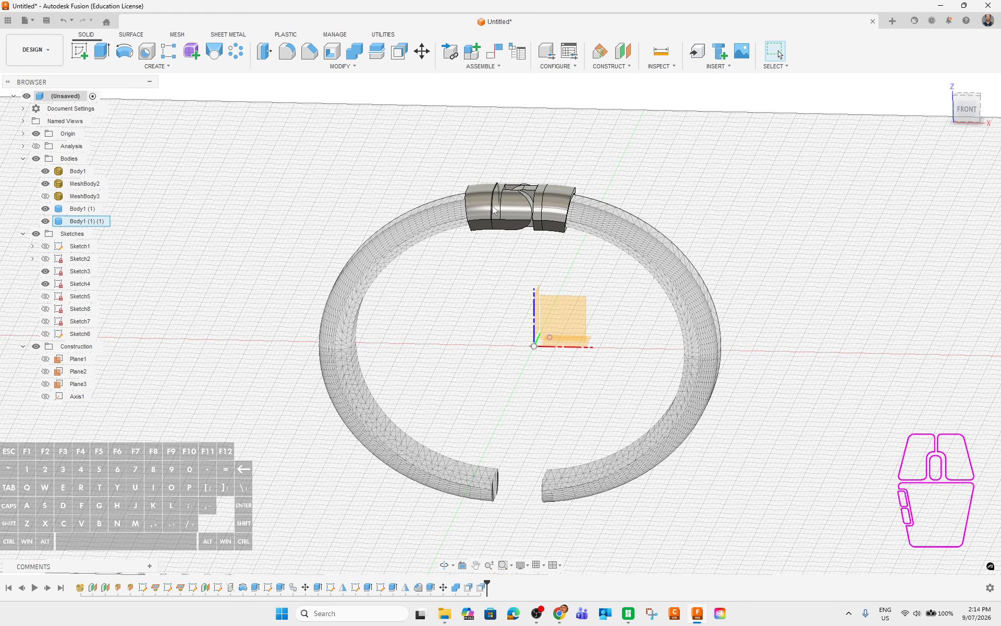
{"action": "scroll", "coordinate": [519, 209], "scroll_direction": "up", "scroll_amount": 4}
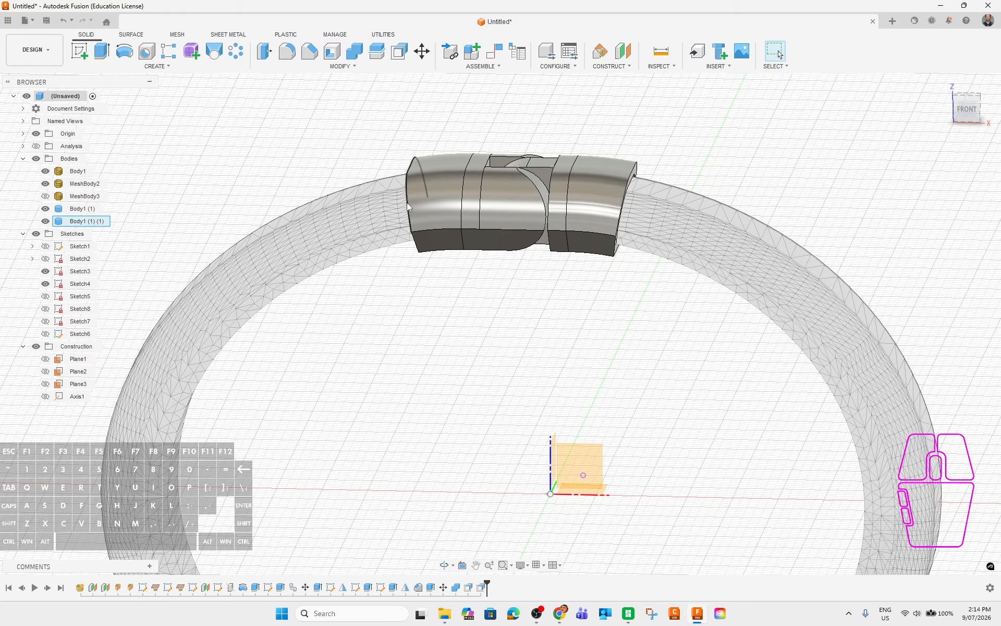
{"action": "scroll", "coordinate": [650, 248], "scroll_direction": "down", "scroll_amount": 5}
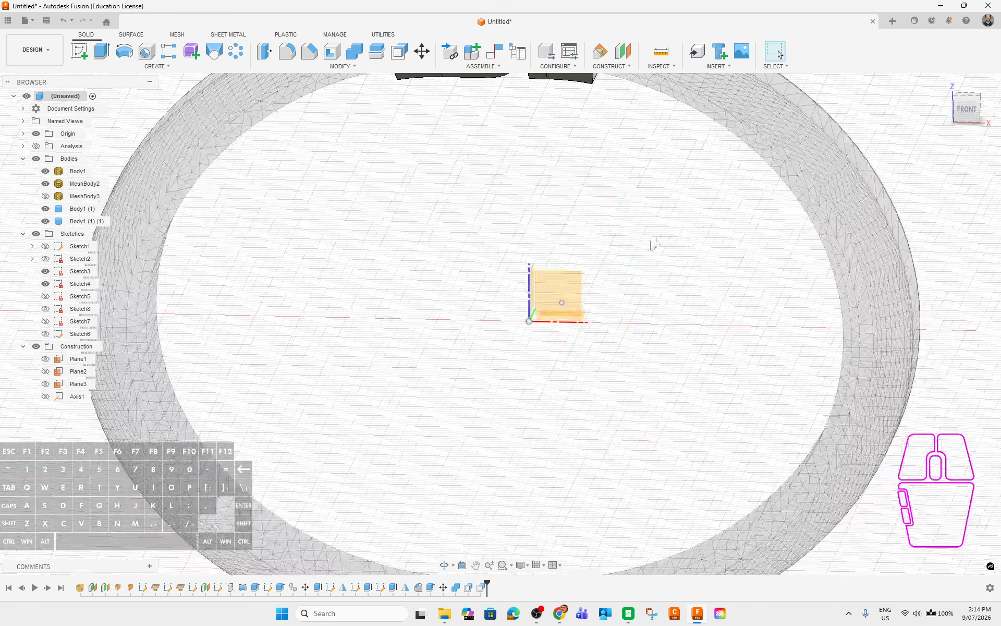
{"action": "scroll", "coordinate": [642, 386], "scroll_direction": "up", "scroll_amount": 6}
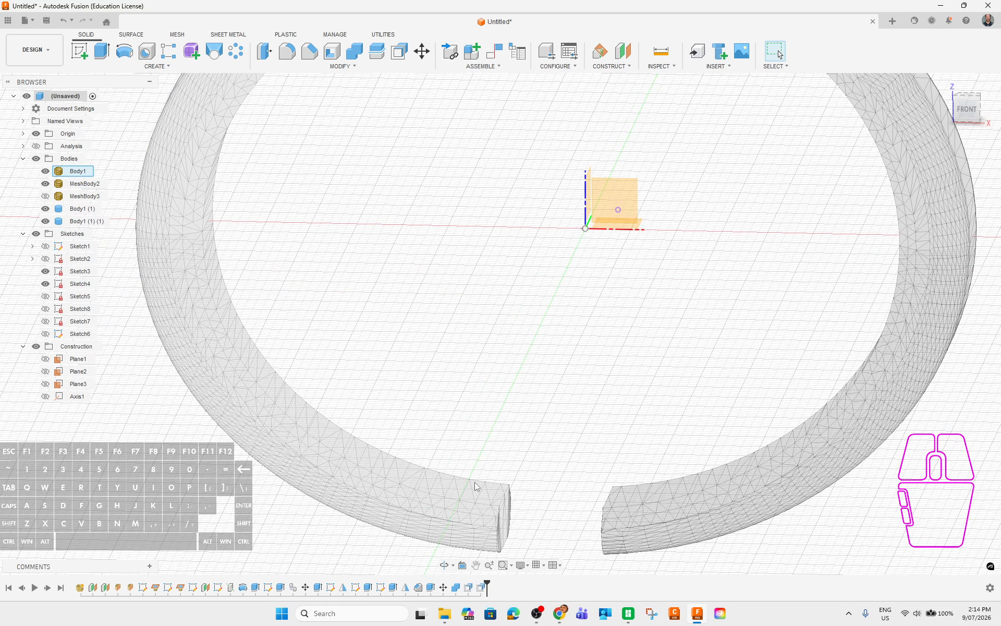
{"action": "middle_click_drag", "start_coordinate": [514, 476], "coordinate": [570, 398]}
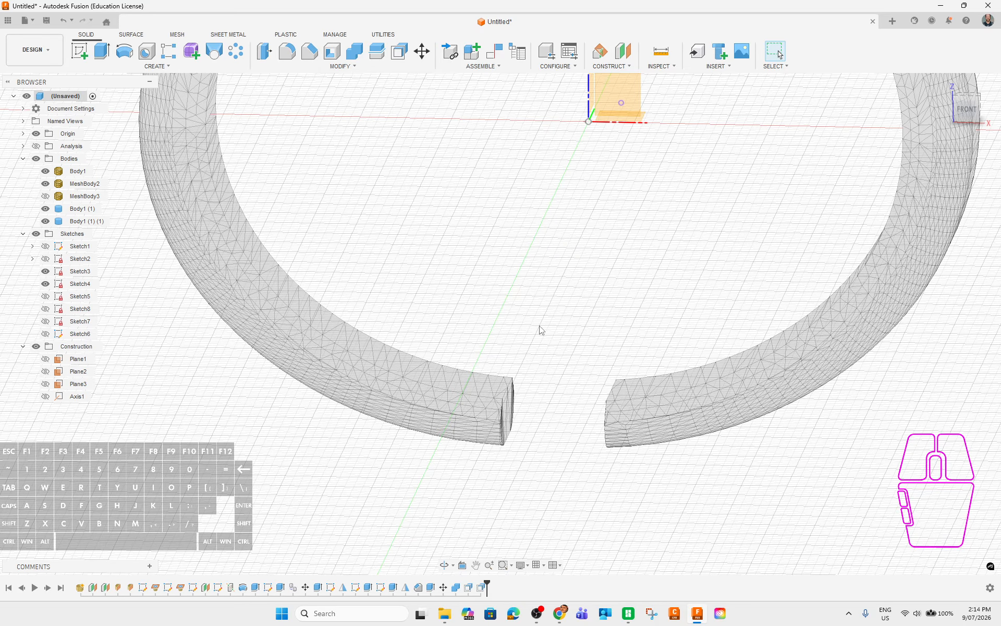
{"action": "scroll", "coordinate": [556, 292], "scroll_direction": "down", "scroll_amount": 6}
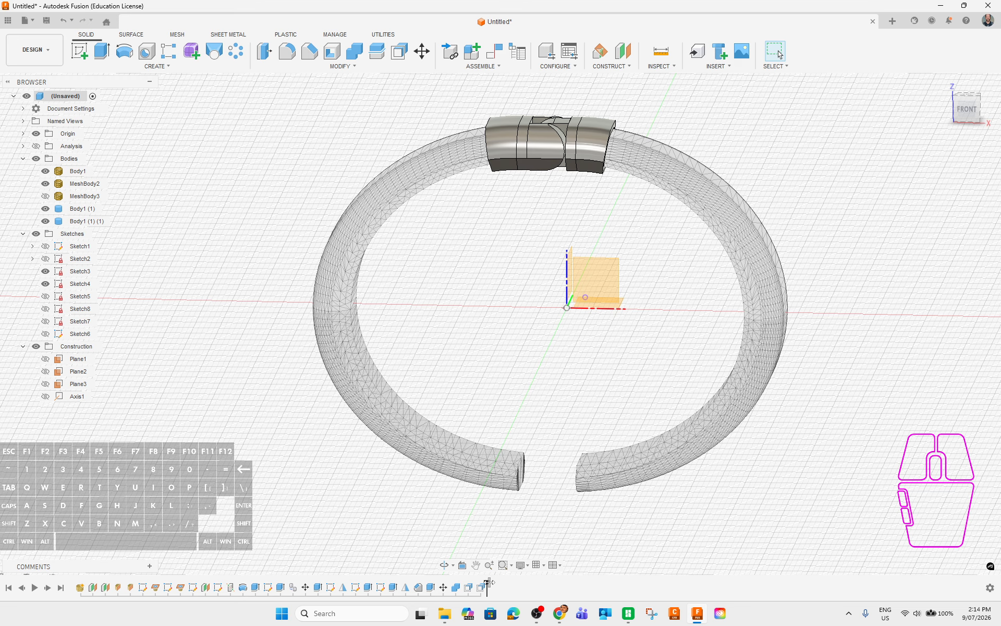
Roll the timeline back, step forward one feature, and check the single Body1 (1) sleeve.
{"action": "left_click_drag", "start_coordinate": [488, 585], "coordinate": [249, 586]}
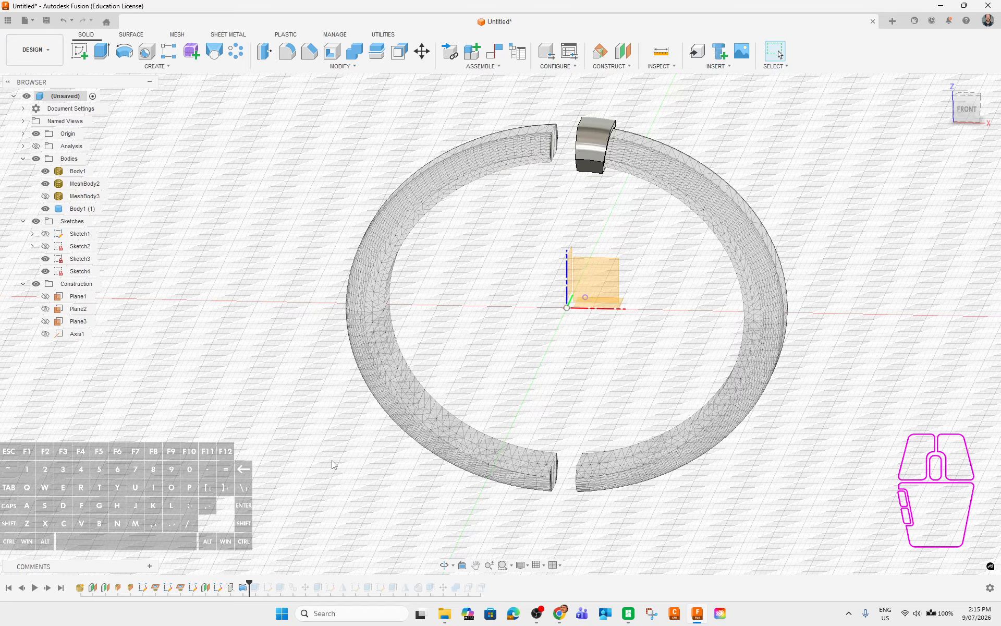
{"action": "middle_click_drag", "start_coordinate": [583, 322], "coordinate": [620, 313], "text": "shift"}
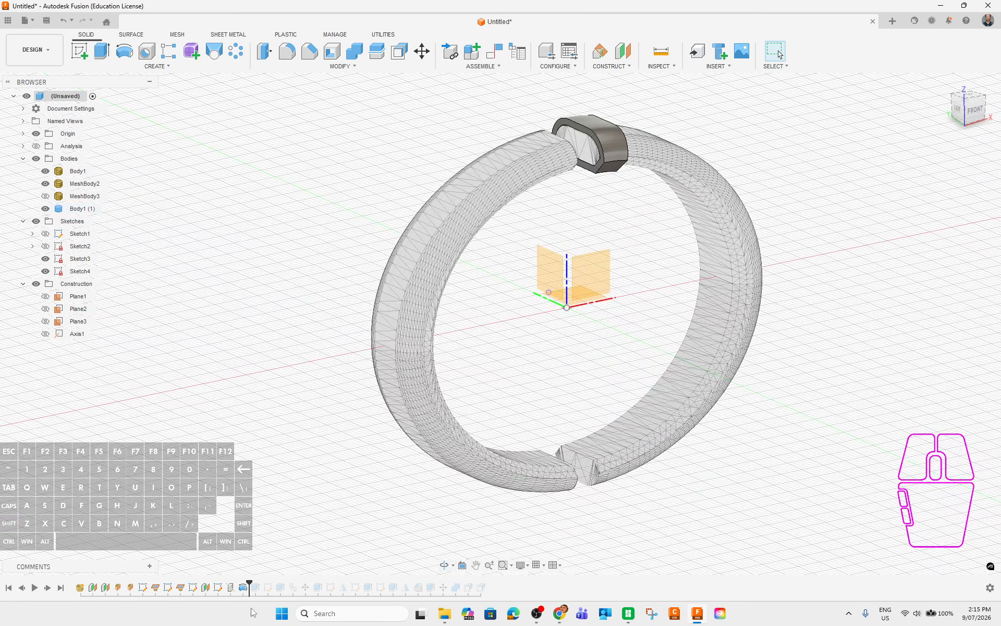
{"action": "left_click", "coordinate": [47, 588]}
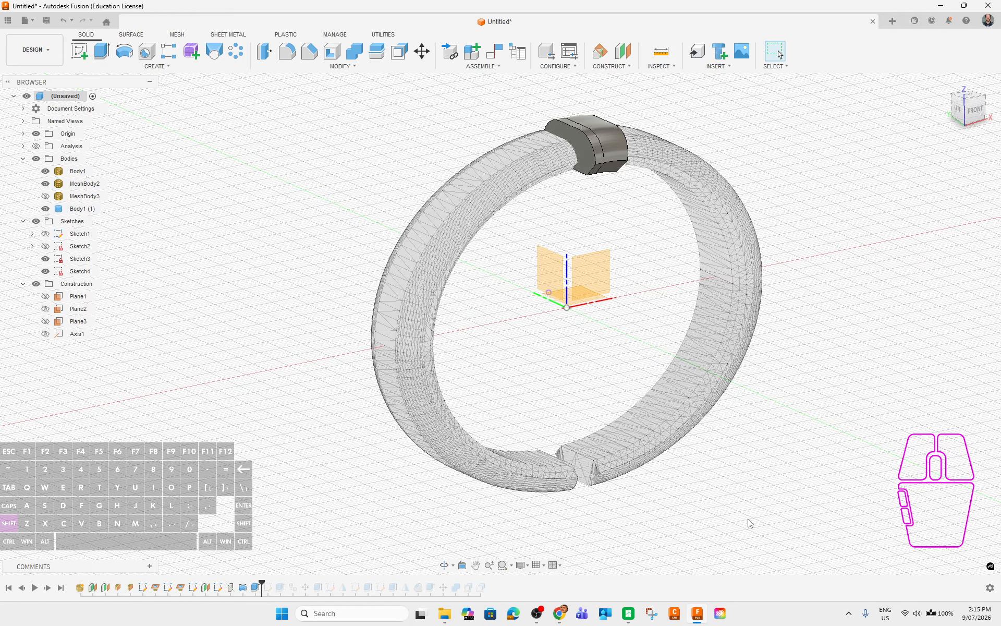
{"action": "middle_click_drag", "start_coordinate": [750, 523], "coordinate": [715, 505], "text": "shift"}
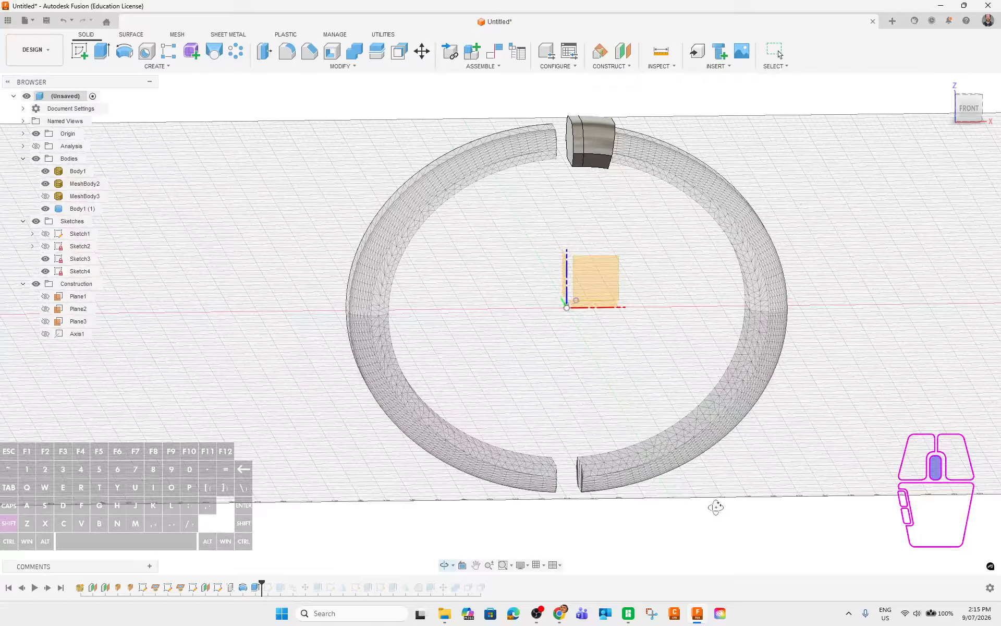
{"action": "left_click", "coordinate": [70, 210]}
{"action": "left_click", "coordinate": [287, 210]}
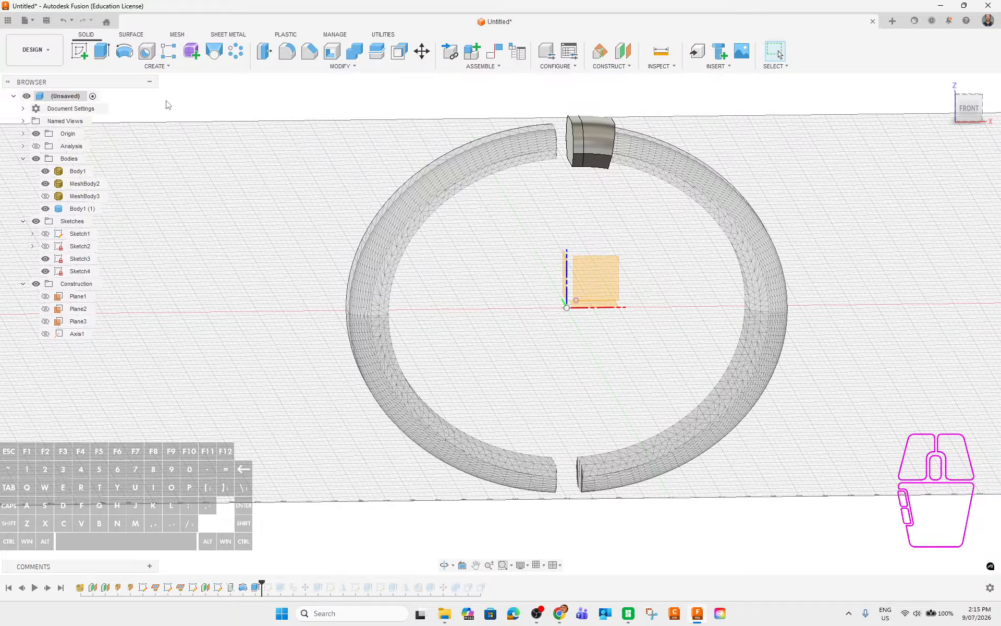
Mirror the top clasp sleeve Body1 (1) as a body across an origin plane to the bottom.
{"action": "left_click", "coordinate": [158, 68]}
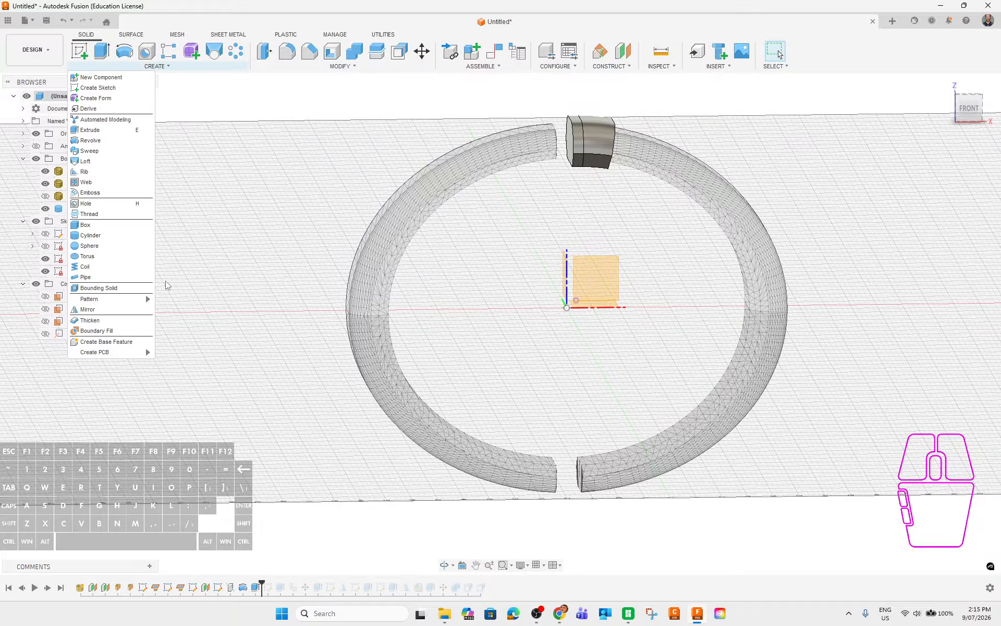
{"action": "left_click", "coordinate": [88, 309]}
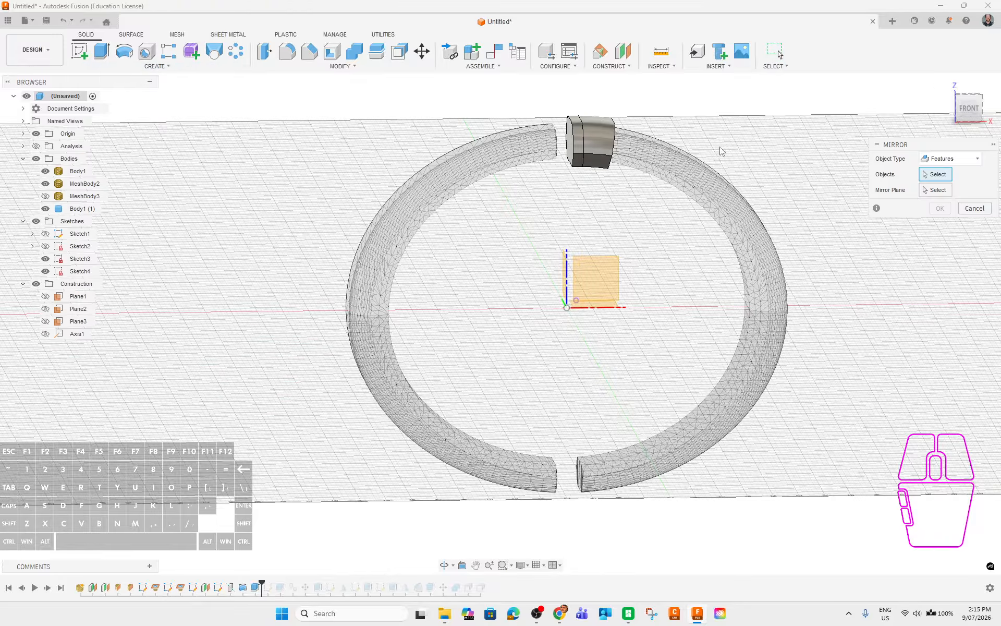
{"action": "left_click", "coordinate": [952, 159]}
{"action": "left_click", "coordinate": [941, 180]}
{"action": "left_click", "coordinate": [592, 137]}
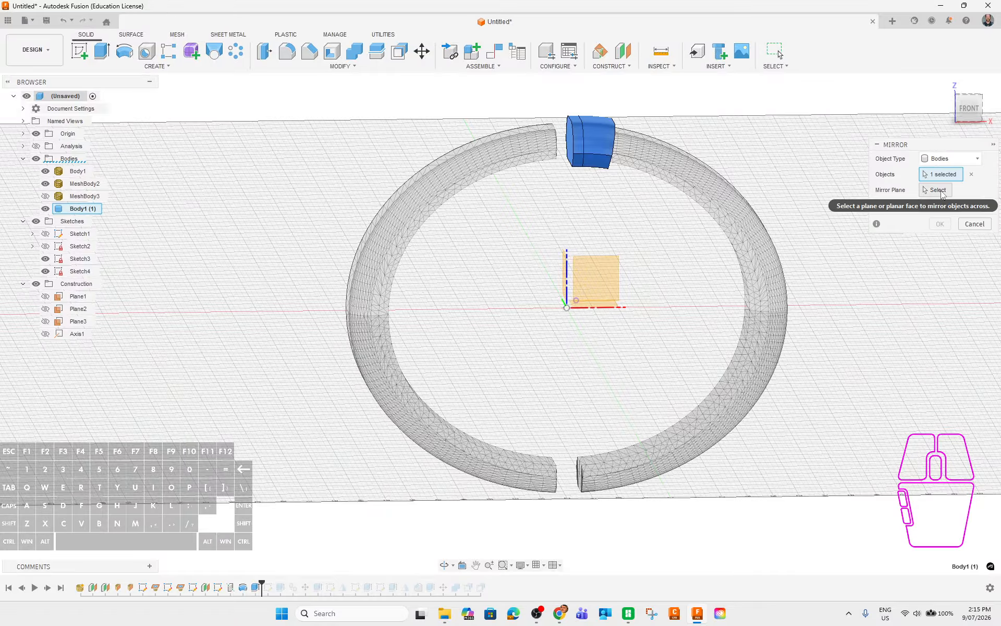
{"action": "middle_click_drag", "start_coordinate": [625, 320], "coordinate": [670, 373], "text": "shift"}
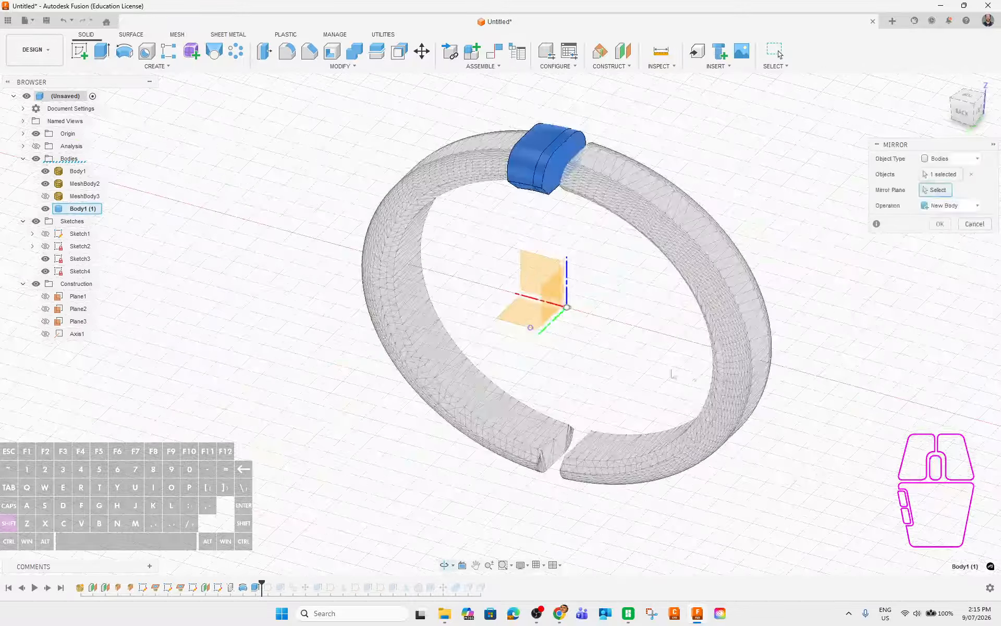
{"action": "left_click", "coordinate": [519, 319]}
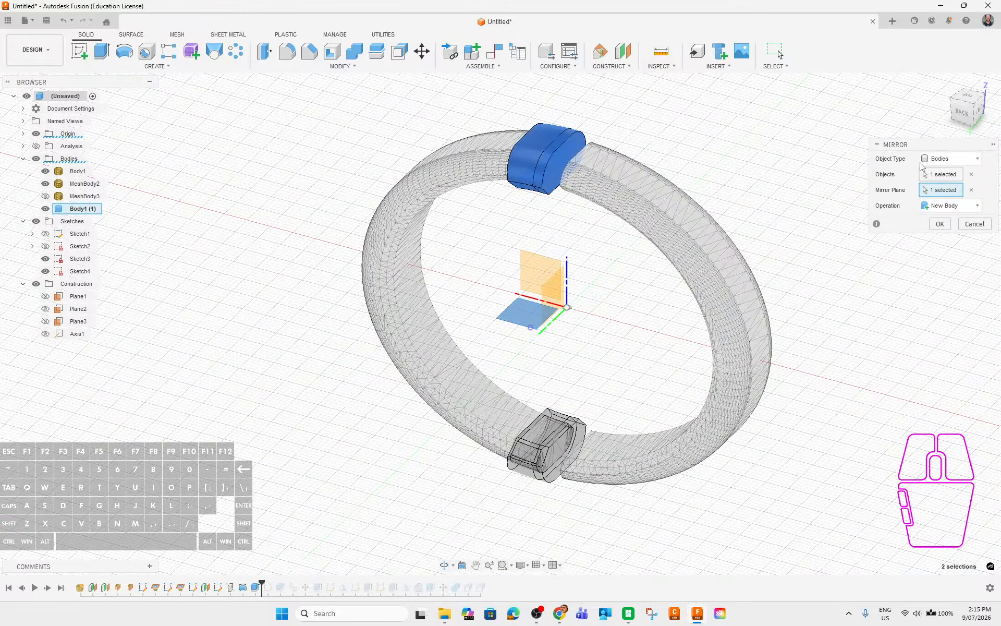
{"action": "left_click", "coordinate": [940, 224]}
Mirror the new sleeve Body1 (1) (1) across a second plane so both gap ends have sleeves.
{"action": "middle_click_drag", "start_coordinate": [836, 422], "coordinate": [496, 364], "text": "shift"}
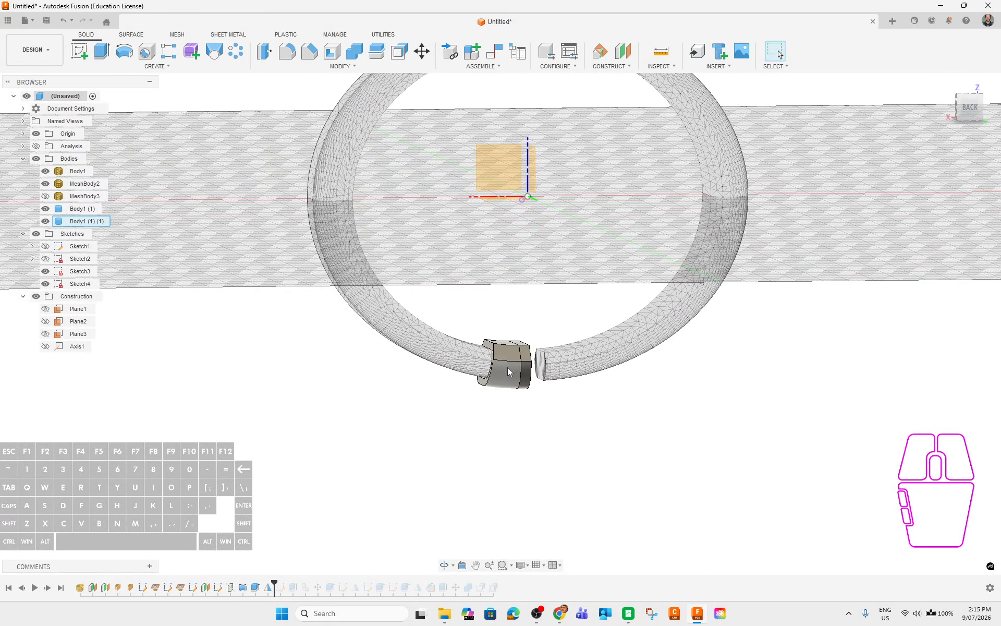
{"action": "middle_click_drag", "start_coordinate": [658, 401], "coordinate": [591, 443], "text": "shift"}
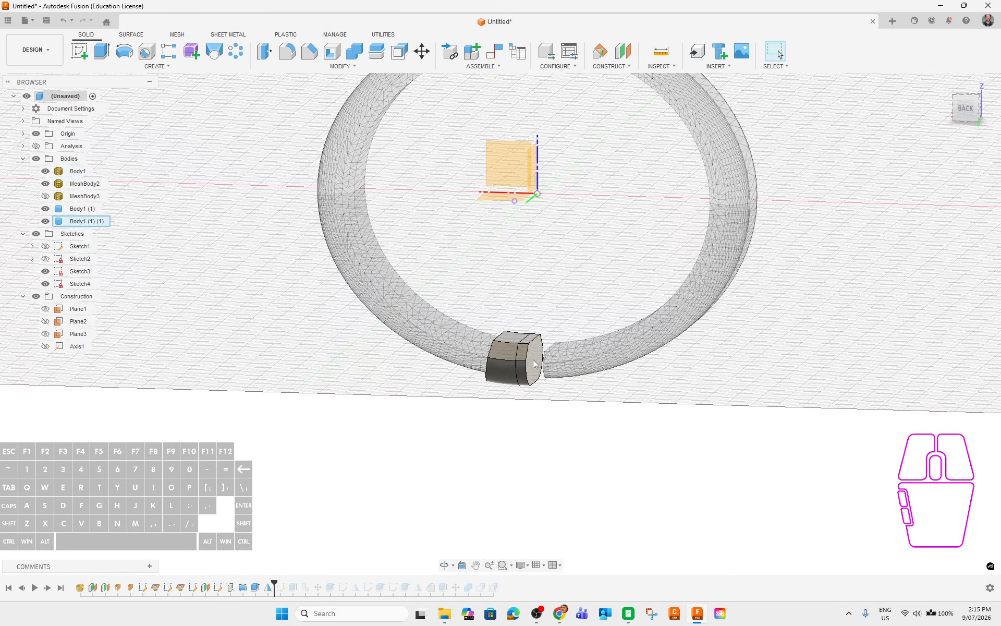
{"action": "left_click", "coordinate": [107, 221]}
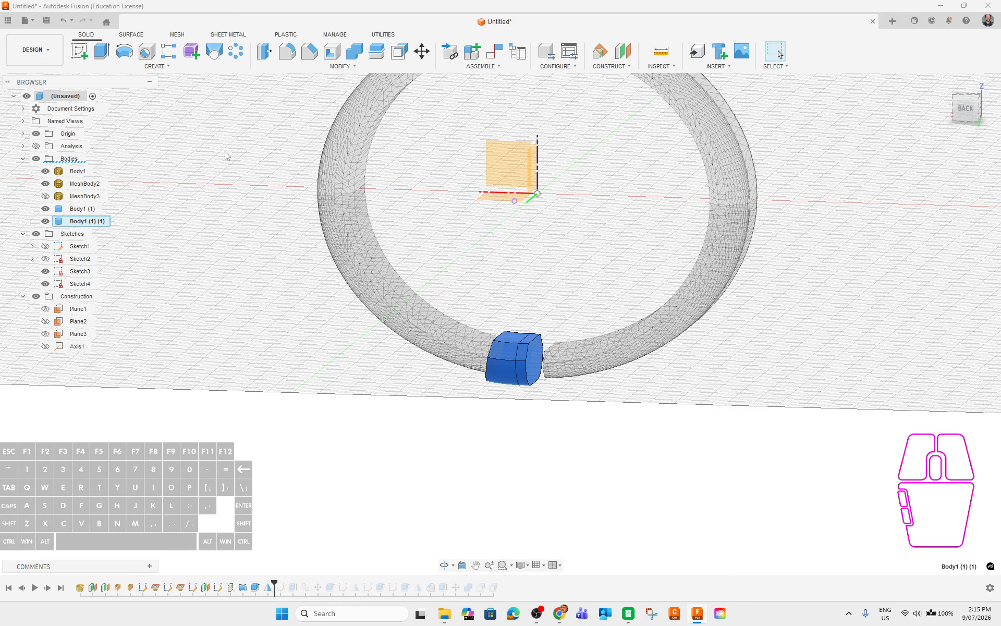
{"action": "left_click", "coordinate": [159, 66]}
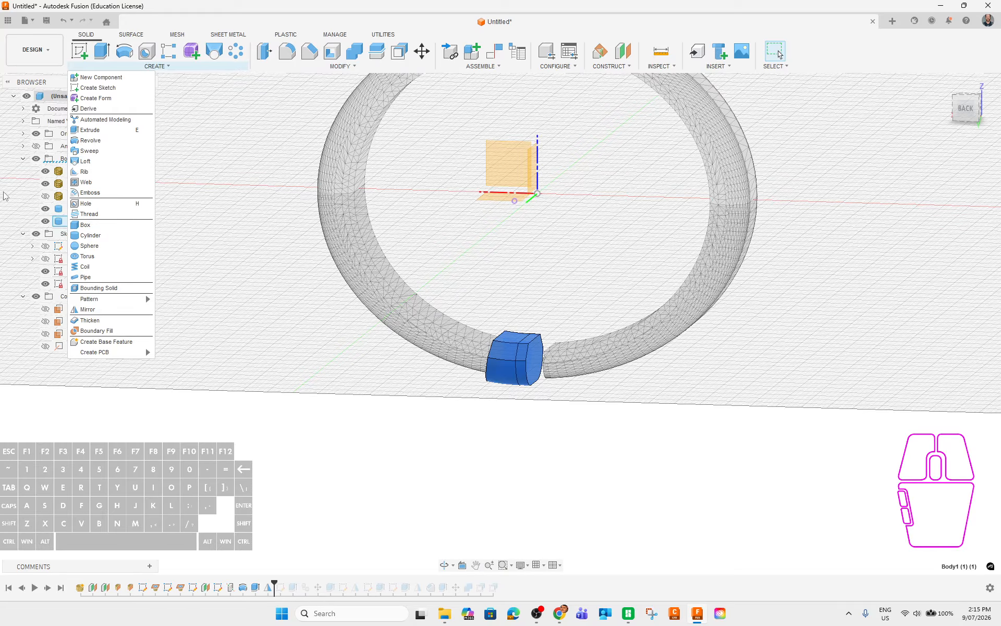
{"action": "left_click", "coordinate": [87, 309]}
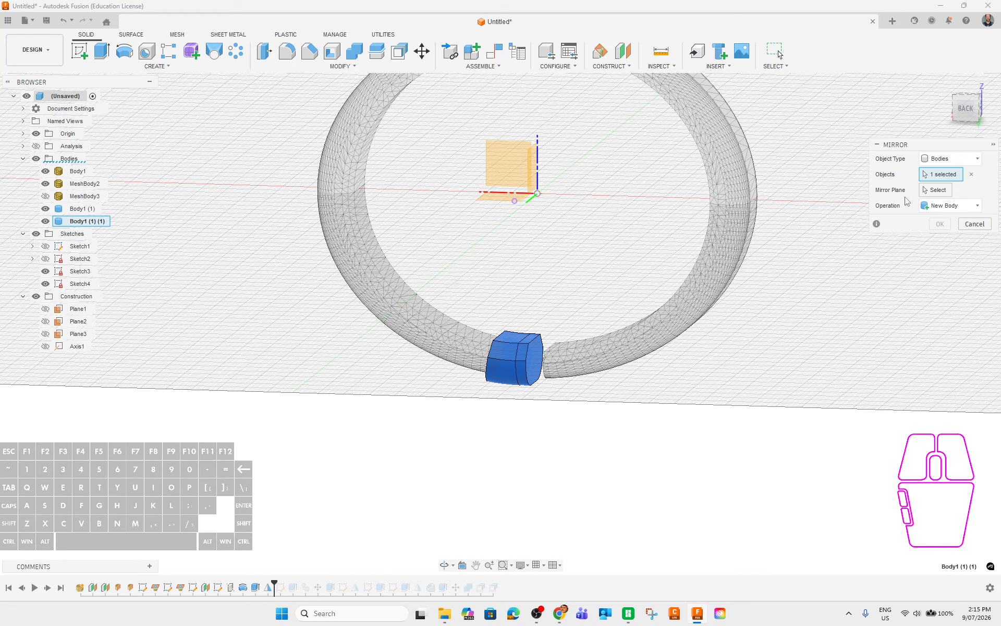
{"action": "left_click", "coordinate": [936, 190]}
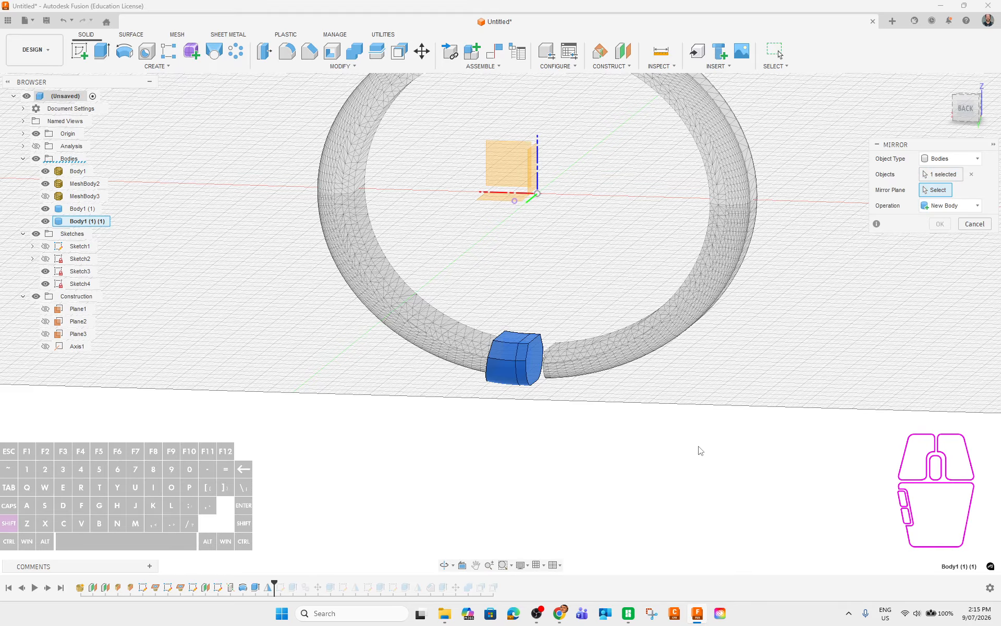
{"action": "middle_click_drag", "start_coordinate": [701, 450], "coordinate": [713, 452], "text": "shift"}
{"action": "middle_click_drag", "start_coordinate": [584, 197], "coordinate": [586, 235], "text": "shift"}
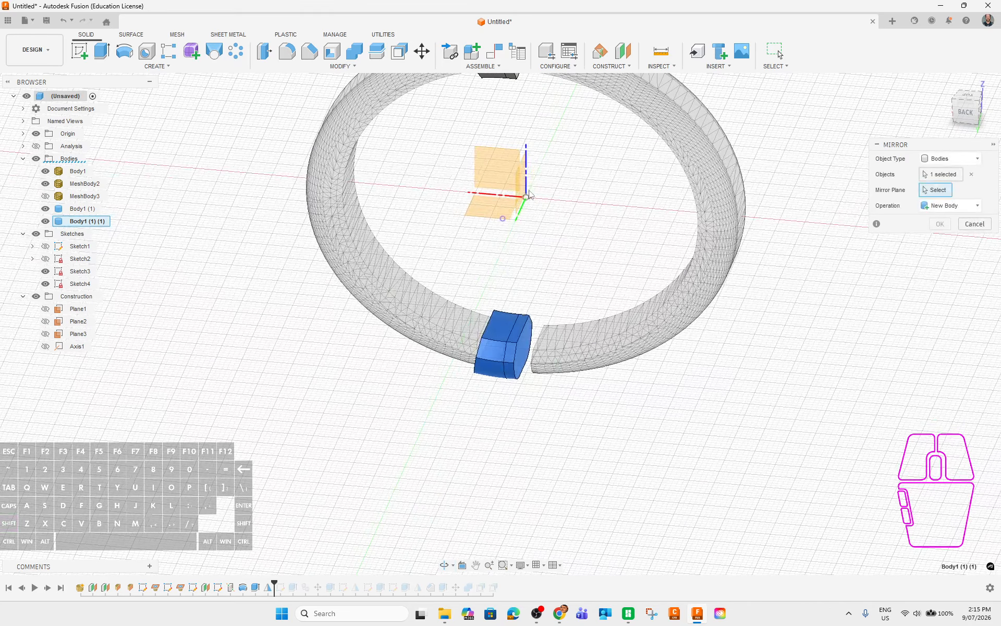
{"action": "left_click", "coordinate": [528, 194]}
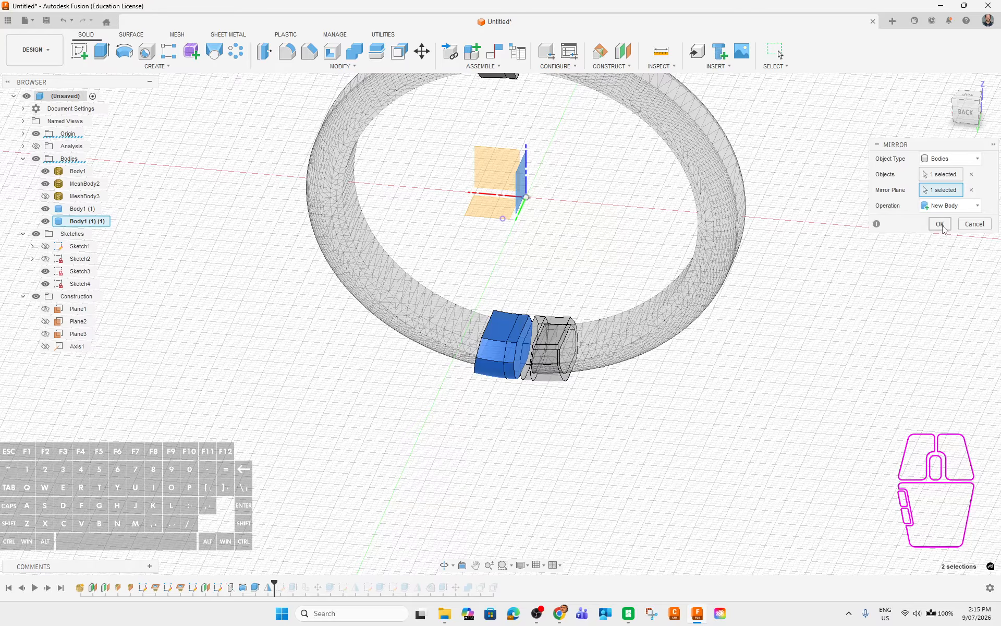
{"action": "left_click", "coordinate": [942, 227]}
Roll the timeline to the end and reorder the sleeve bodies in the browser list.
{"action": "left_click", "coordinate": [91, 210]}
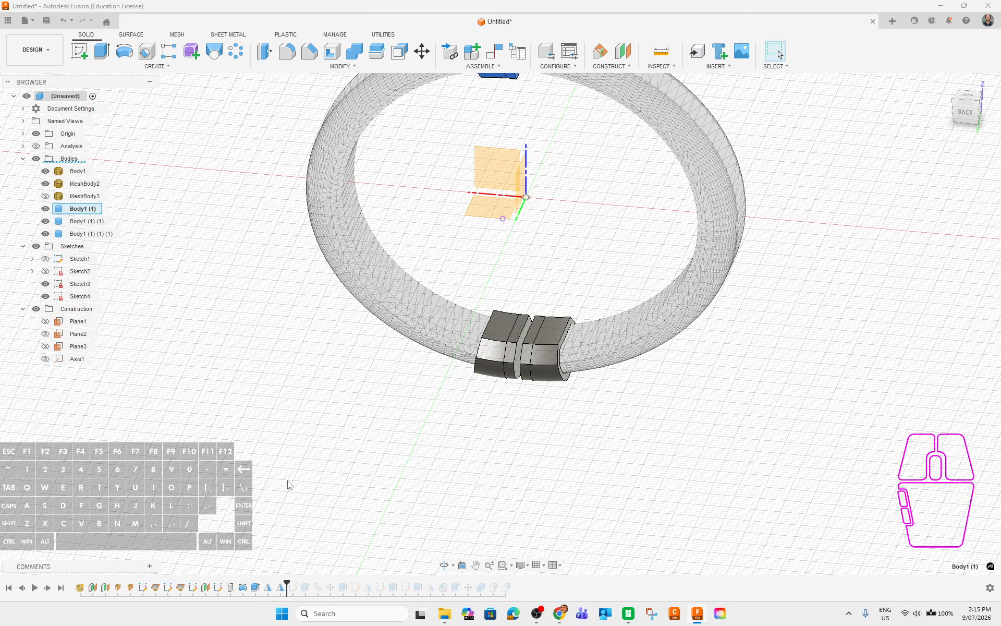
{"action": "left_click", "coordinate": [61, 588]}
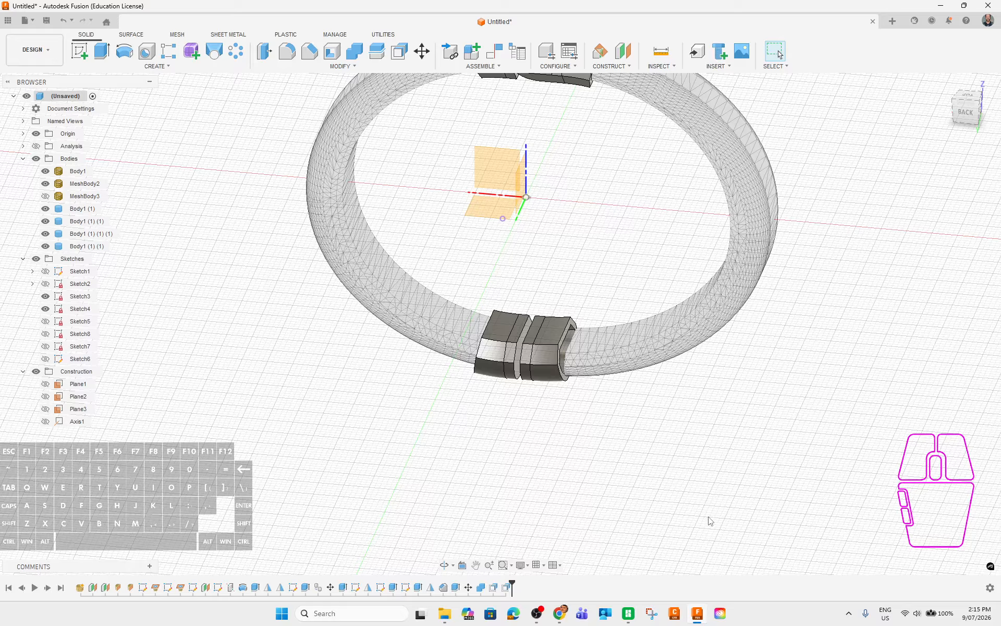
{"action": "middle_click_drag", "start_coordinate": [652, 442], "coordinate": [663, 572]}
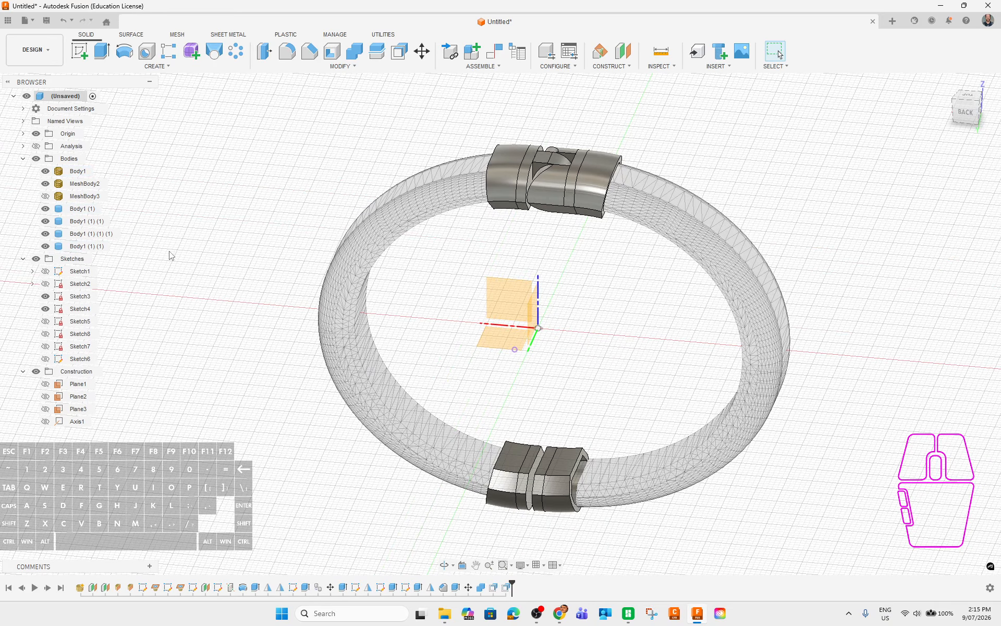
{"action": "left_click", "coordinate": [84, 209]}
{"action": "left_click", "coordinate": [86, 221]}
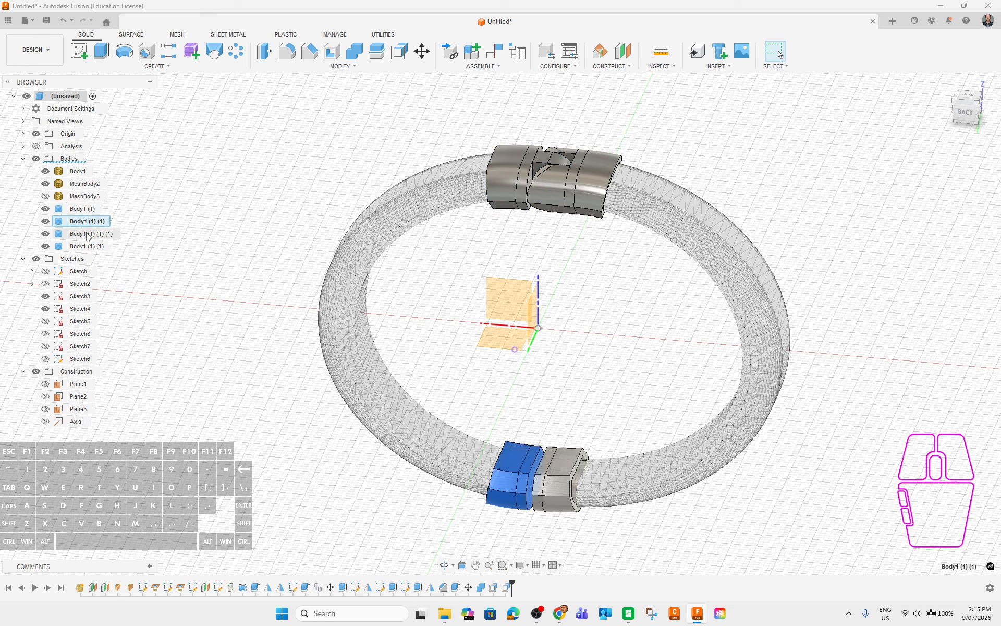
{"action": "left_click", "coordinate": [86, 234]}
{"action": "left_click", "coordinate": [84, 208]}
{"action": "left_click", "coordinate": [84, 246]}
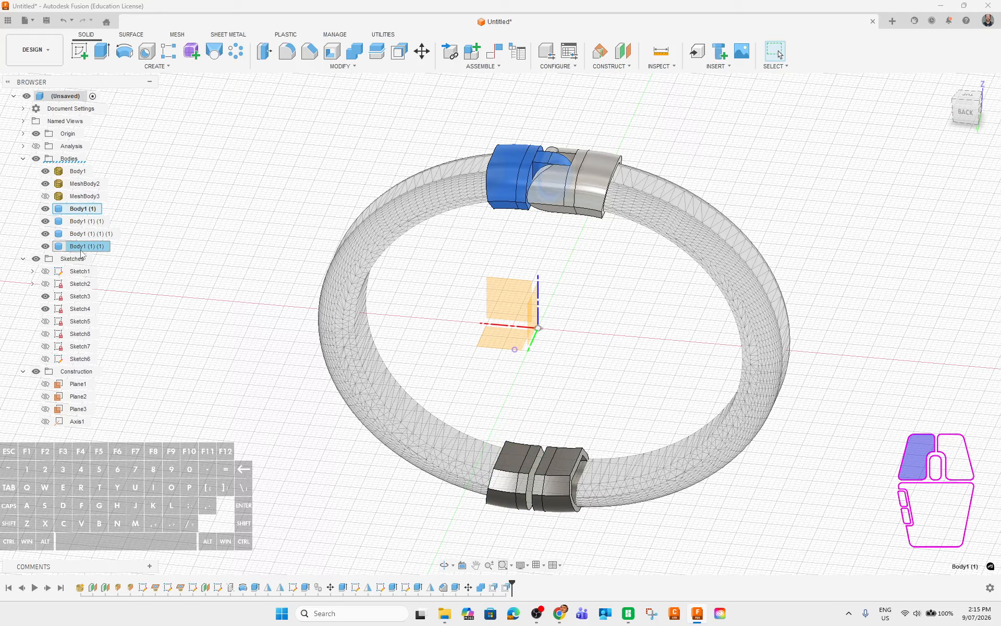
{"action": "left_click_drag", "start_coordinate": [83, 249], "coordinate": [79, 220]}
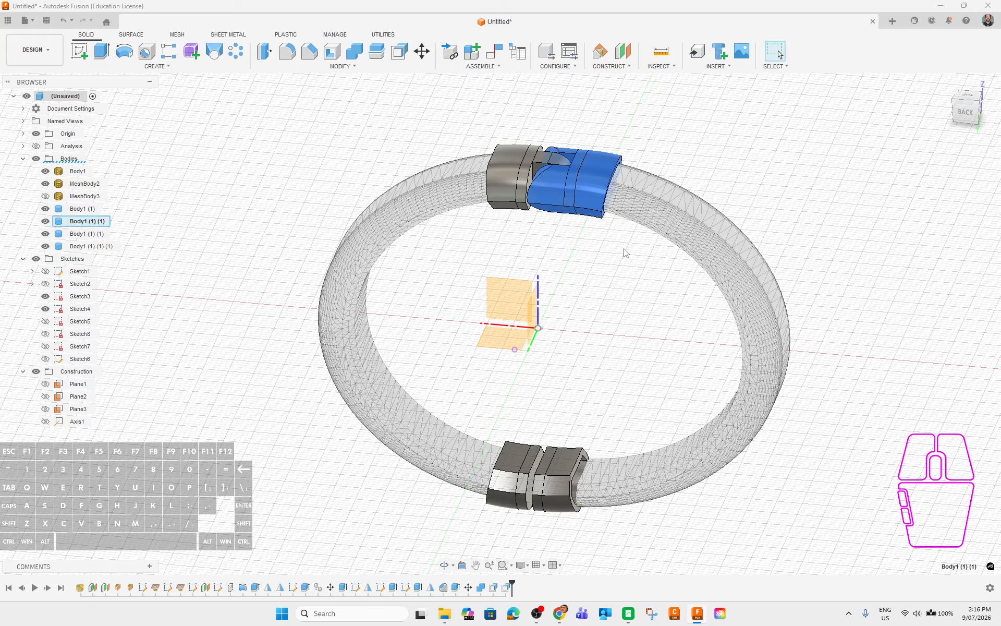
Frame the whole bangle and select the right-hand bottom sleeve.
{"action": "middle_click_drag", "start_coordinate": [790, 531], "coordinate": [830, 501], "text": "shift"}
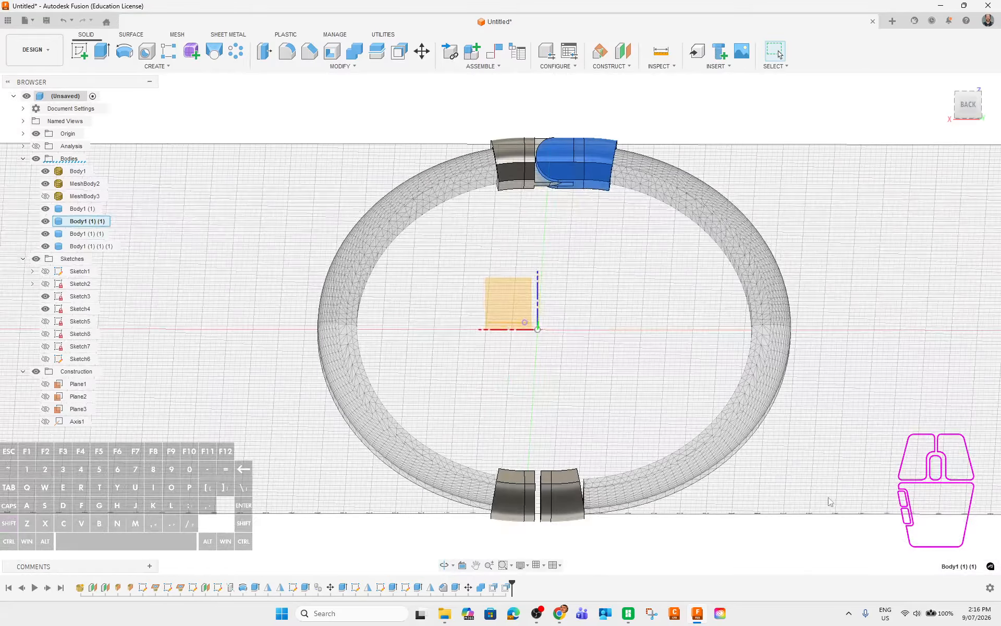
{"action": "middle_click_drag", "start_coordinate": [757, 506], "coordinate": [852, 357]}
{"action": "middle_click_drag", "start_coordinate": [823, 436], "coordinate": [750, 361], "text": "shift"}
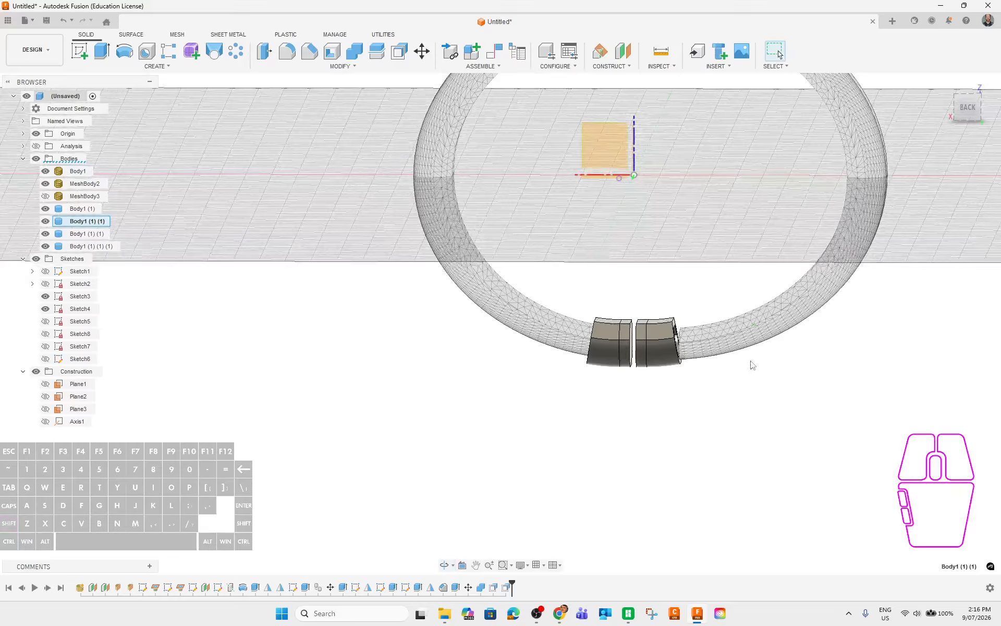
{"action": "scroll", "coordinate": [677, 240], "scroll_direction": "down", "scroll_amount": 3}
{"action": "middle_click_drag", "start_coordinate": [677, 240], "coordinate": [686, 266]}
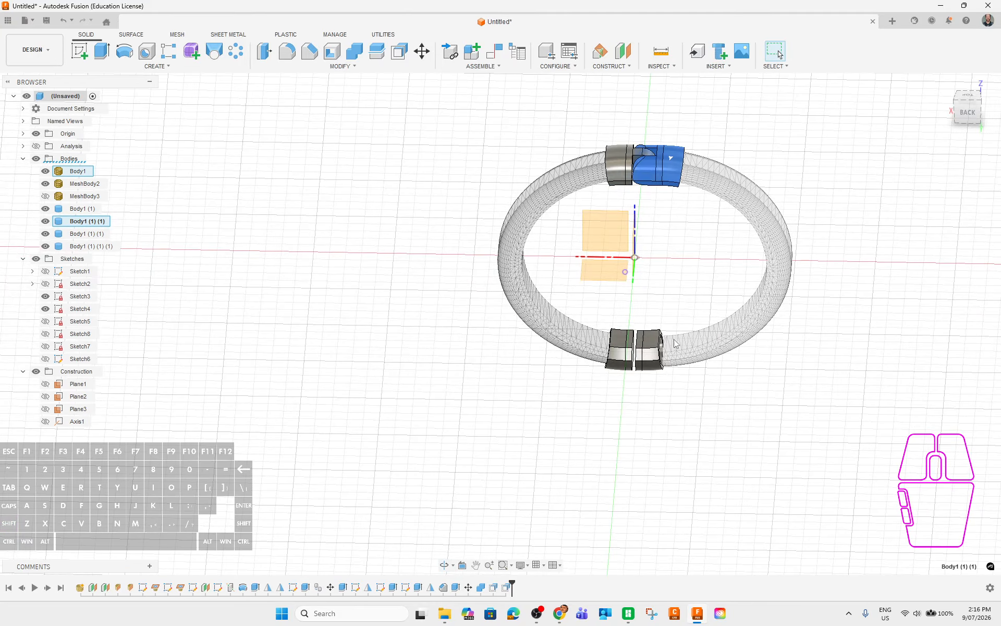
{"action": "scroll", "coordinate": [633, 342], "scroll_direction": "up", "scroll_amount": 5}
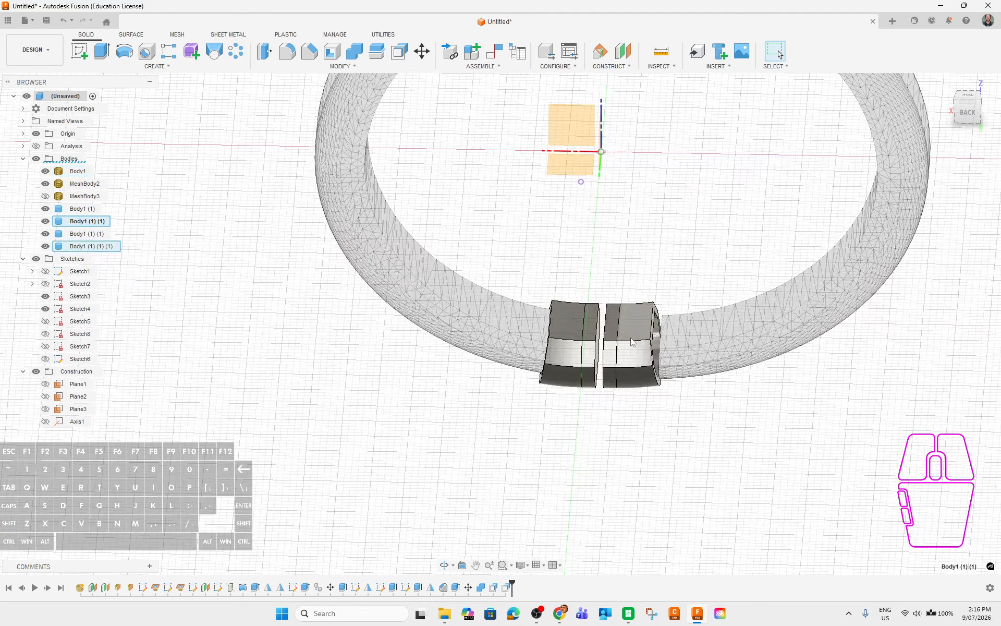
{"action": "left_click", "coordinate": [91, 246]}
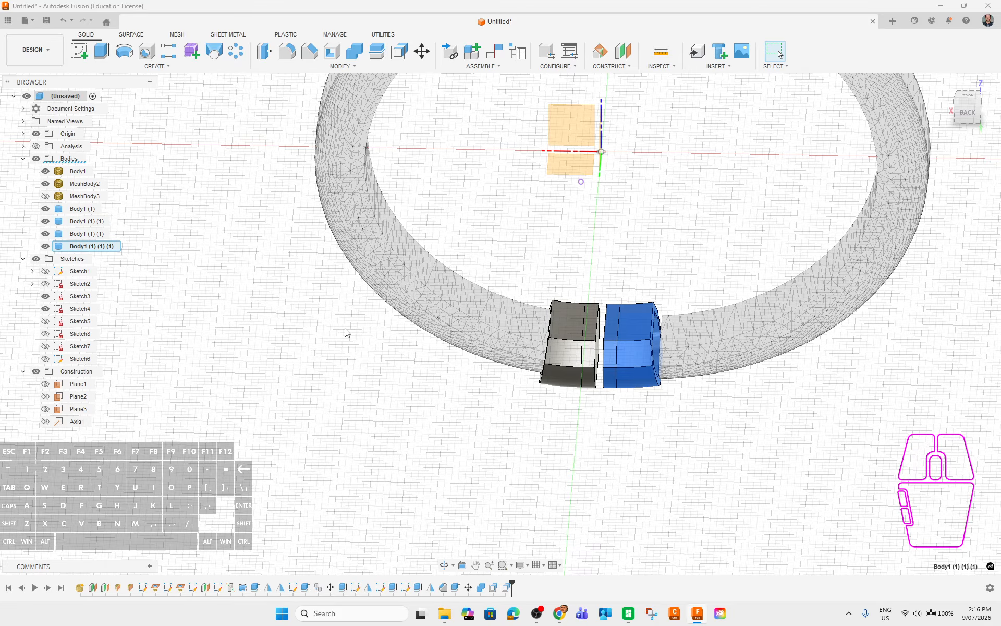
Move the selected sleeve along X to about -6.00 mm, with a section cut showing its fit.
{"action": "key", "text": "m"}
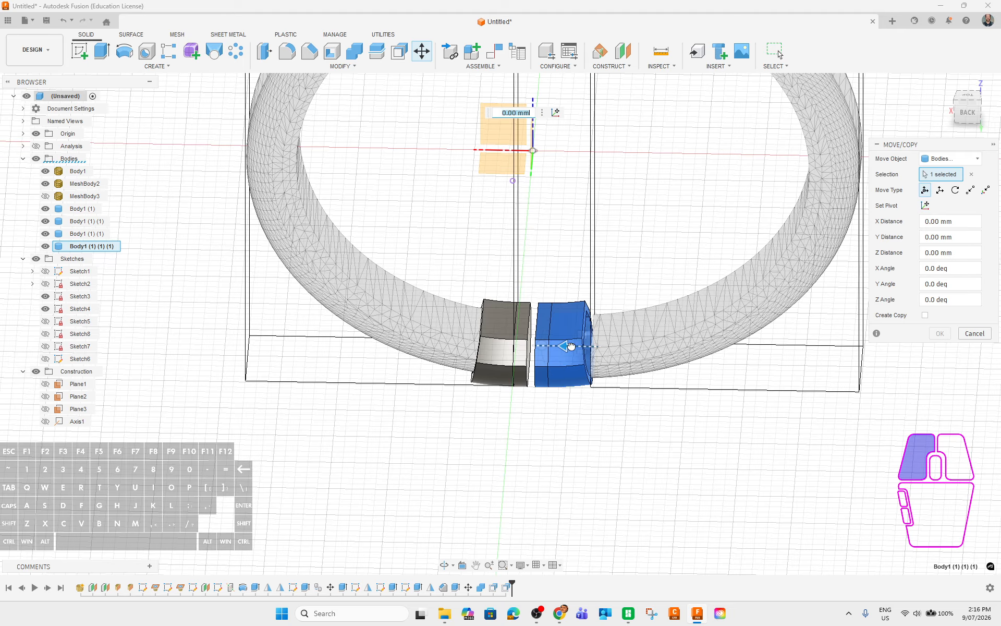
{"action": "left_click_drag", "start_coordinate": [571, 345], "coordinate": [600, 344]}
{"action": "middle_click_drag", "start_coordinate": [626, 444], "coordinate": [535, 369], "text": "shift"}
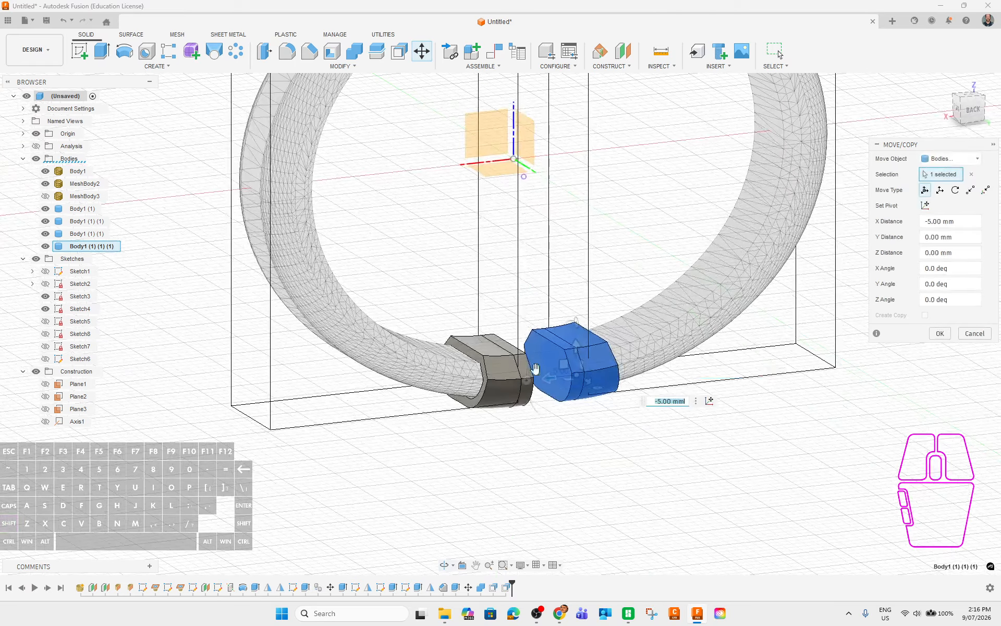
{"action": "left_click", "coordinate": [36, 146]}
{"action": "scroll", "coordinate": [582, 441], "scroll_direction": "up", "scroll_amount": 5}
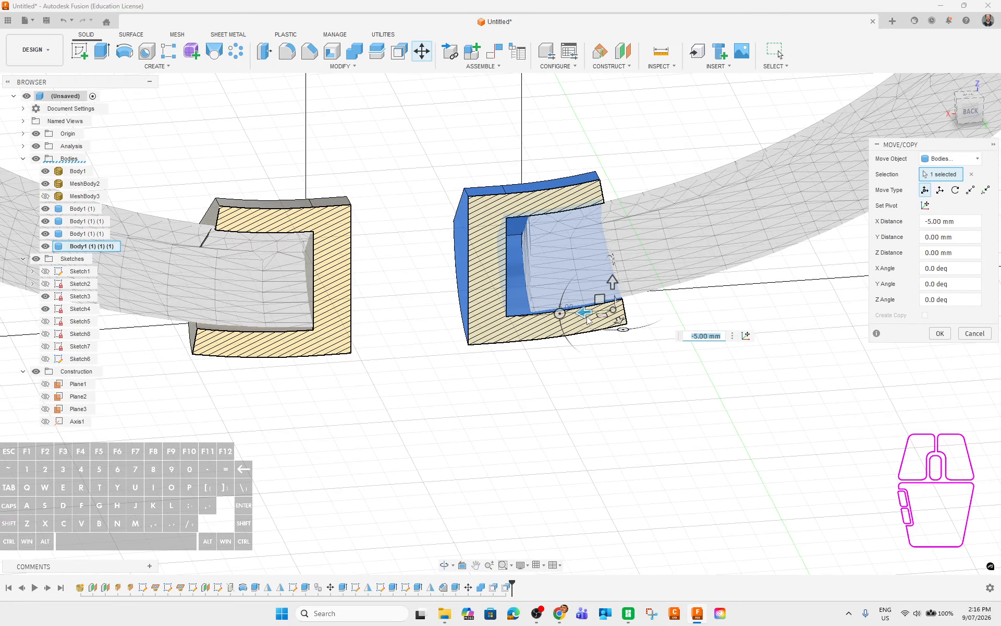
{"action": "left_click_drag", "start_coordinate": [588, 319], "coordinate": [602, 311]}
{"action": "middle_click_drag", "start_coordinate": [668, 440], "coordinate": [661, 440], "text": "shift"}
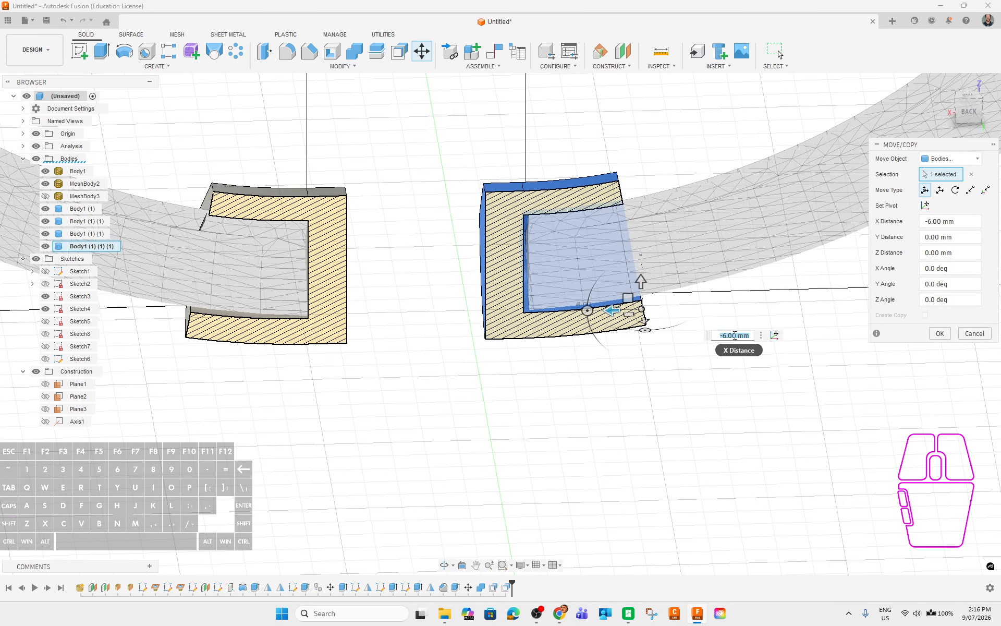
Set the X distance to exactly -6.40 mm, check the fit, and confirm the move.
{"action": "left_click", "coordinate": [734, 335]}
{"action": "key", "text": "Return"}
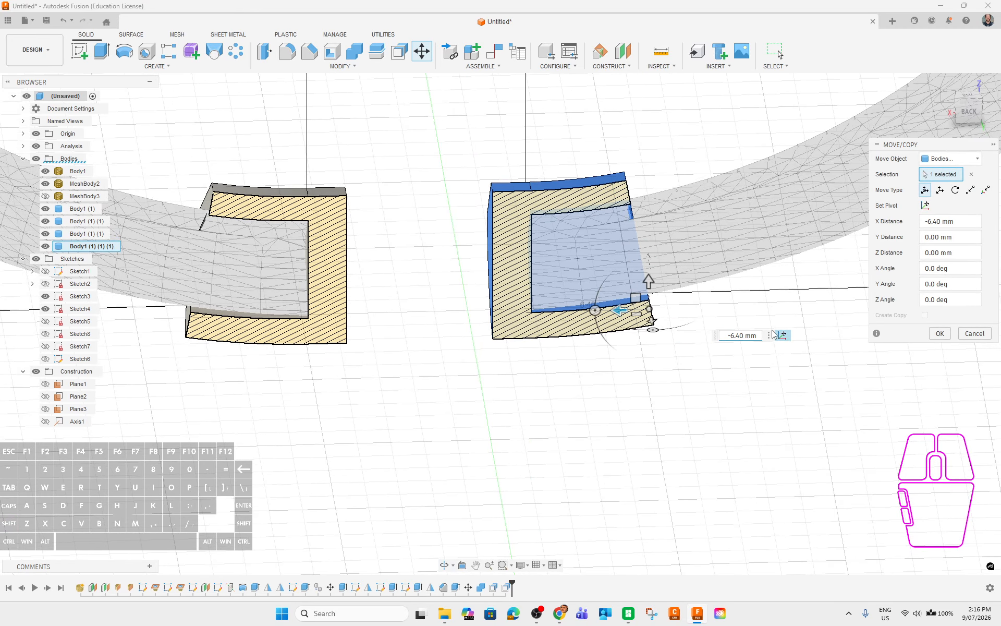
{"action": "scroll", "coordinate": [673, 292], "scroll_direction": "up", "scroll_amount": 5}
{"action": "middle_click_drag", "start_coordinate": [231, 285], "coordinate": [311, 290]}
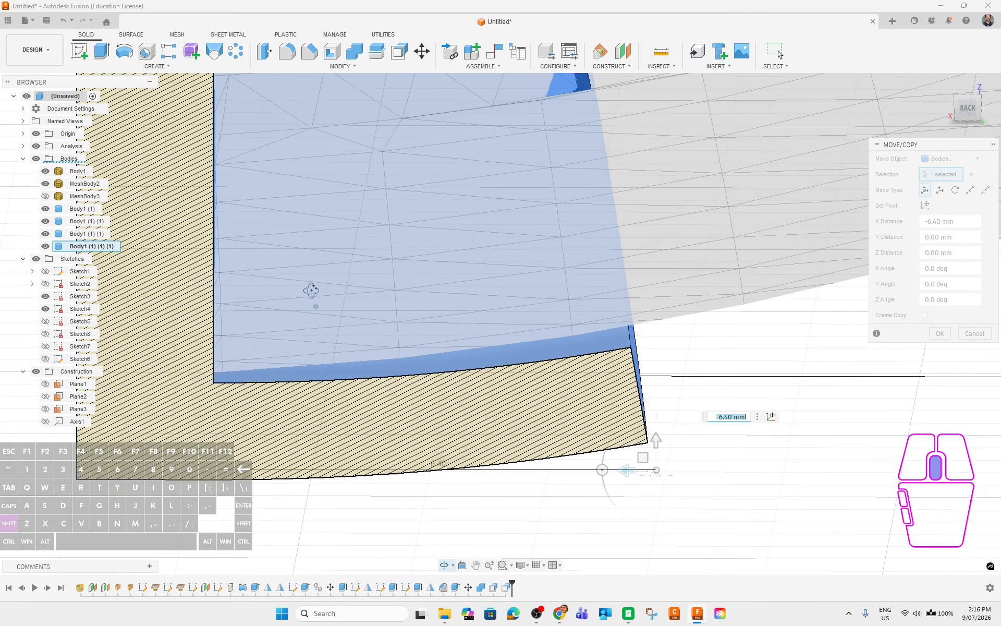
{"action": "middle_click_drag", "start_coordinate": [694, 338], "coordinate": [684, 576], "text": "shift"}
{"action": "middle_click_drag", "start_coordinate": [705, 411], "coordinate": [710, 369], "text": "shift"}
{"action": "left_click", "coordinate": [948, 338]}
{"action": "scroll", "coordinate": [558, 365], "scroll_direction": "down", "scroll_amount": 10}
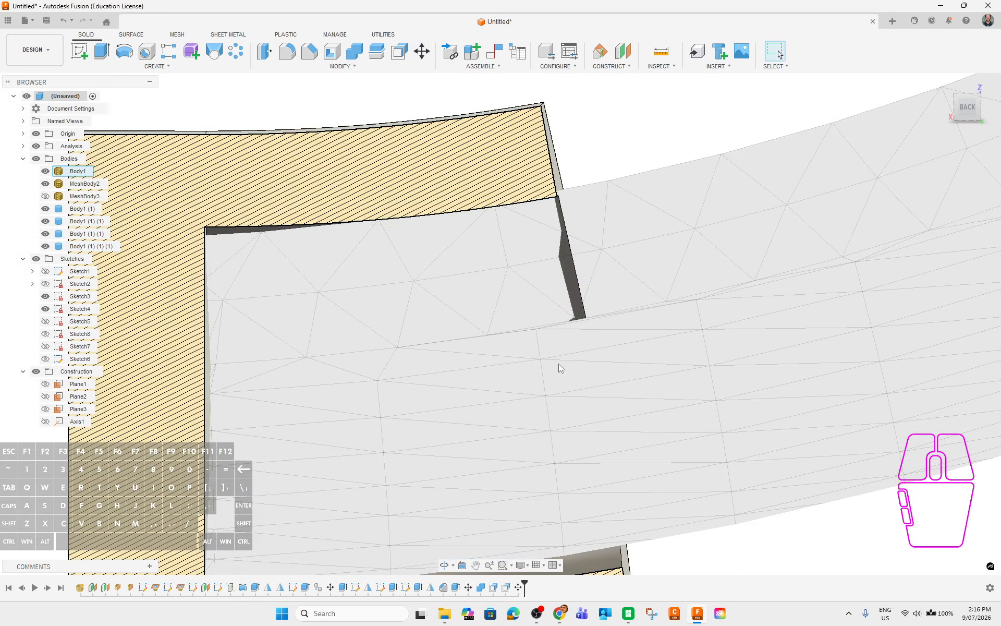
{"action": "middle_click_drag", "start_coordinate": [620, 402], "coordinate": [613, 363], "text": "shift"}
{"action": "middle_click_drag", "start_coordinate": [700, 395], "coordinate": [715, 424], "text": "shift"}
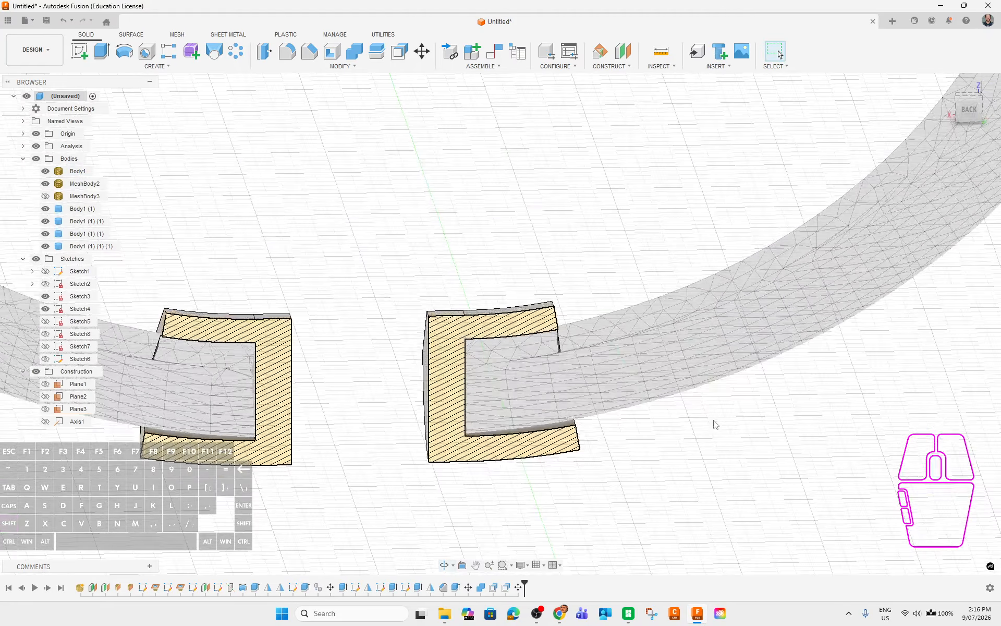
Select the right sleeve, recentre the view, and turn off the section analysis cut.
{"action": "left_click", "coordinate": [91, 246]}
{"action": "middle_click_drag", "start_coordinate": [222, 275], "coordinate": [457, 213]}
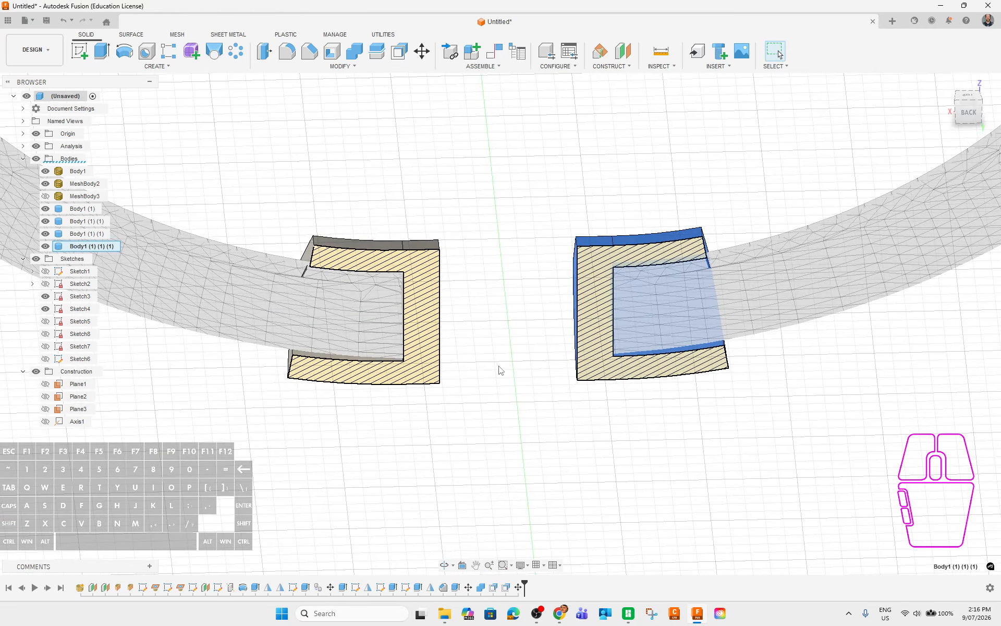
{"action": "middle_click_drag", "start_coordinate": [475, 311], "coordinate": [492, 326], "text": "shift"}
{"action": "scroll", "coordinate": [489, 329], "scroll_direction": "down", "scroll_amount": 5}
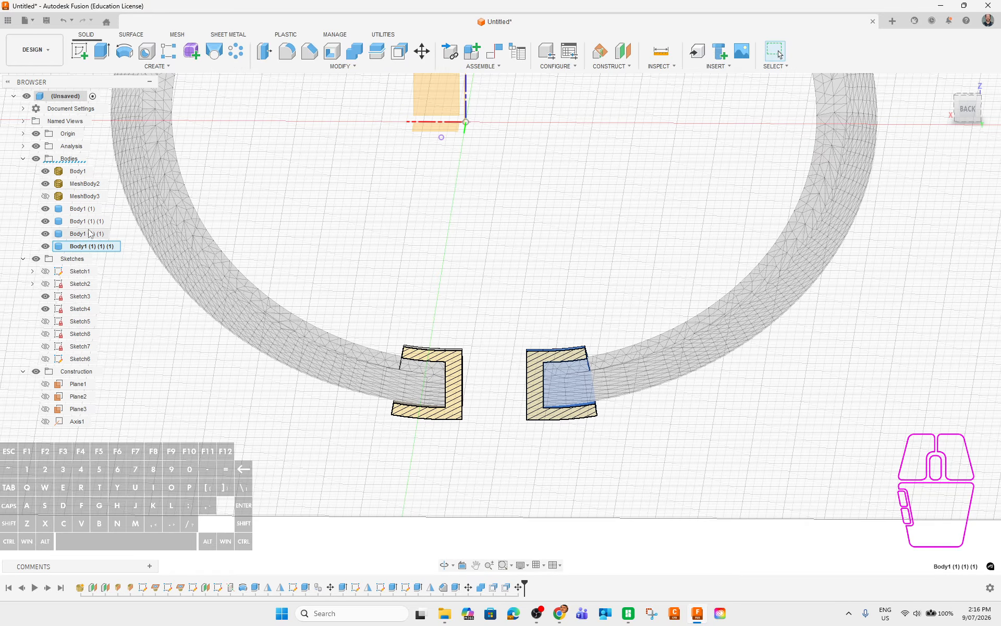
{"action": "left_click", "coordinate": [36, 146]}
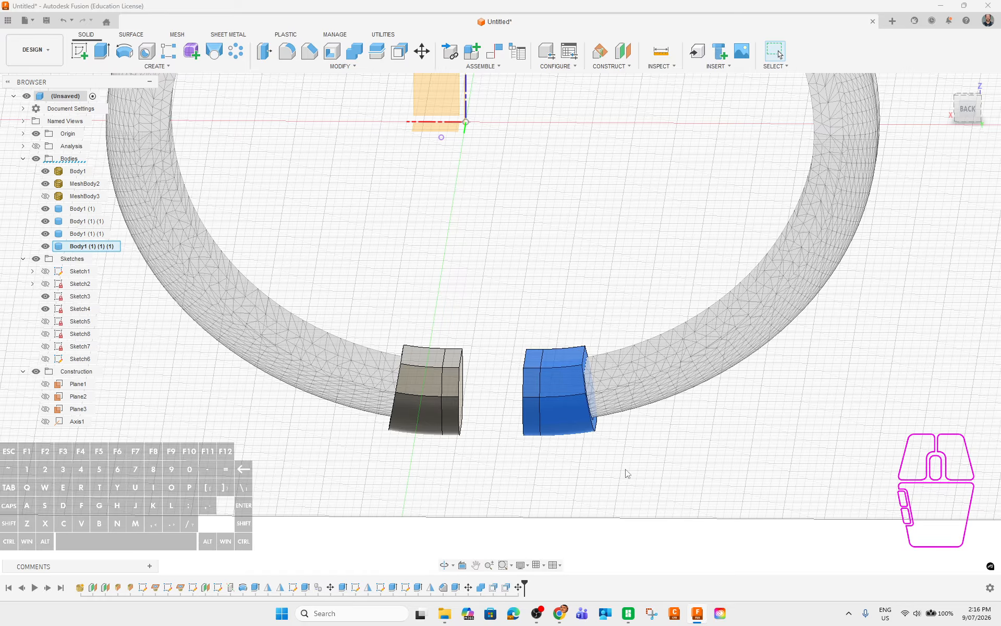
{"action": "middle_click_drag", "start_coordinate": [628, 473], "coordinate": [452, 345], "text": "shift"}
{"action": "scroll", "coordinate": [464, 407], "scroll_direction": "up", "scroll_amount": 3}
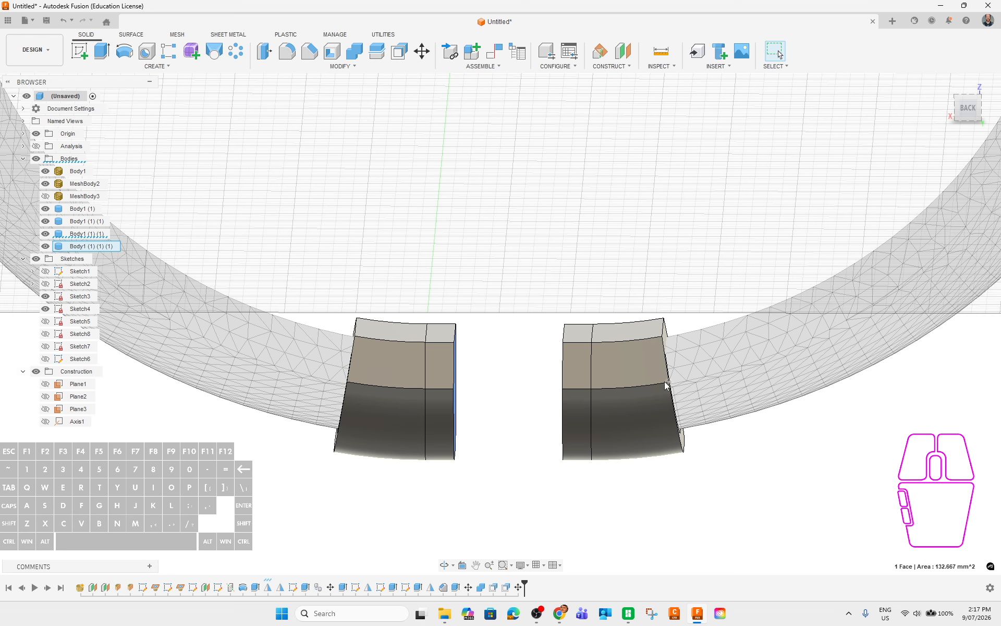
Hide Body1, MeshBody2, Body1 (1), one Body1 (1) (1) and Body1 (1) (1) (1).
{"action": "mouse_move", "coordinate": [518, 446]}
{"action": "middle_mouse_down", "text": "shift"}
{"action": "mouse_move", "coordinate": [497, 439]}
{"action": "mouse_move", "coordinate": [503, 444]}
{"action": "middle_mouse_up", "text": "shift"}
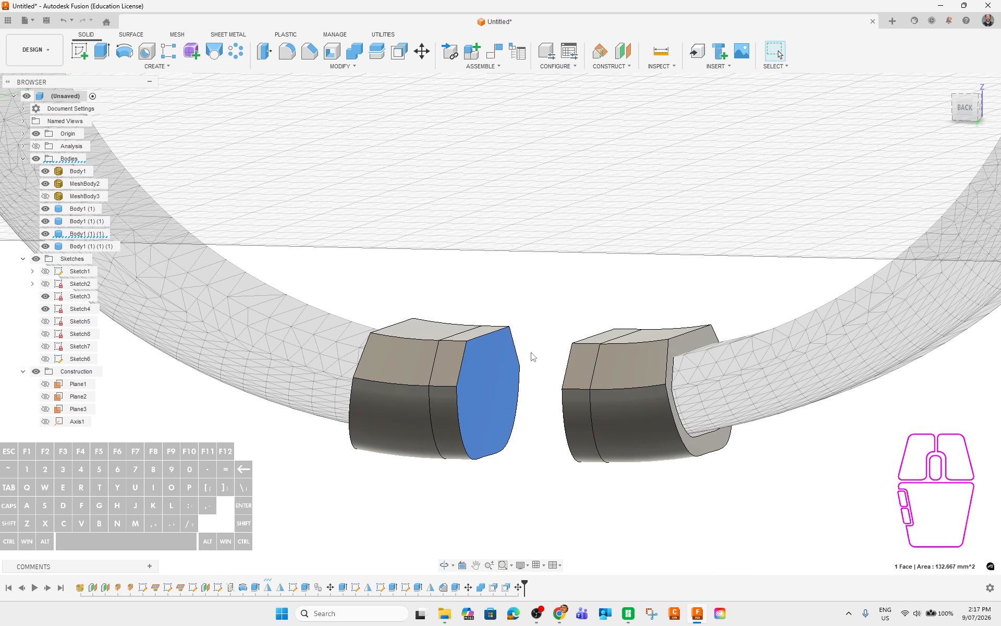
{"action": "left_click", "coordinate": [46, 221]}
{"action": "left_click", "coordinate": [46, 209]}
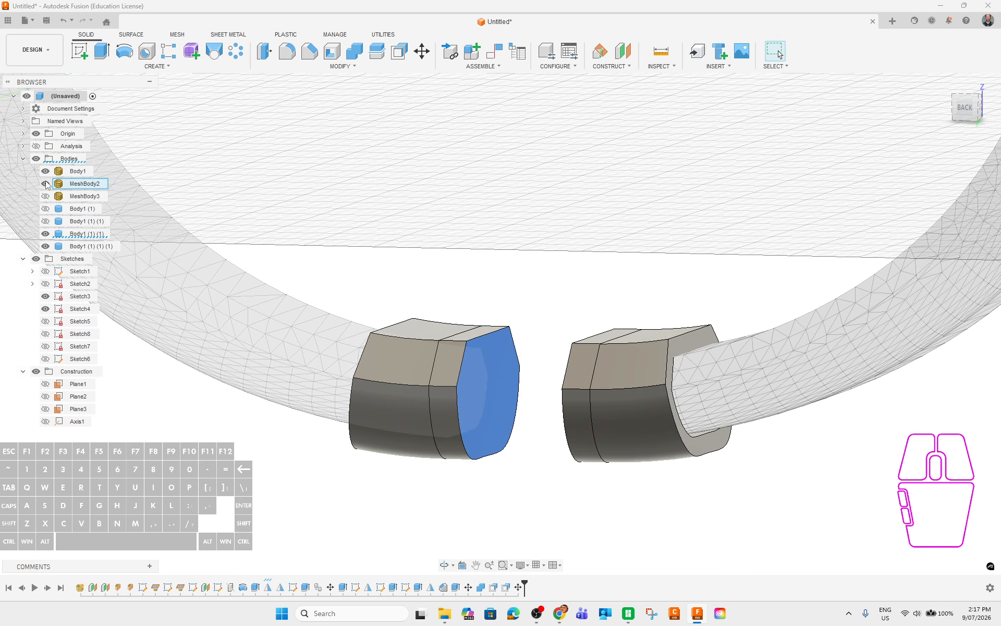
{"action": "left_click", "coordinate": [46, 171]}
{"action": "left_click", "coordinate": [46, 184]}
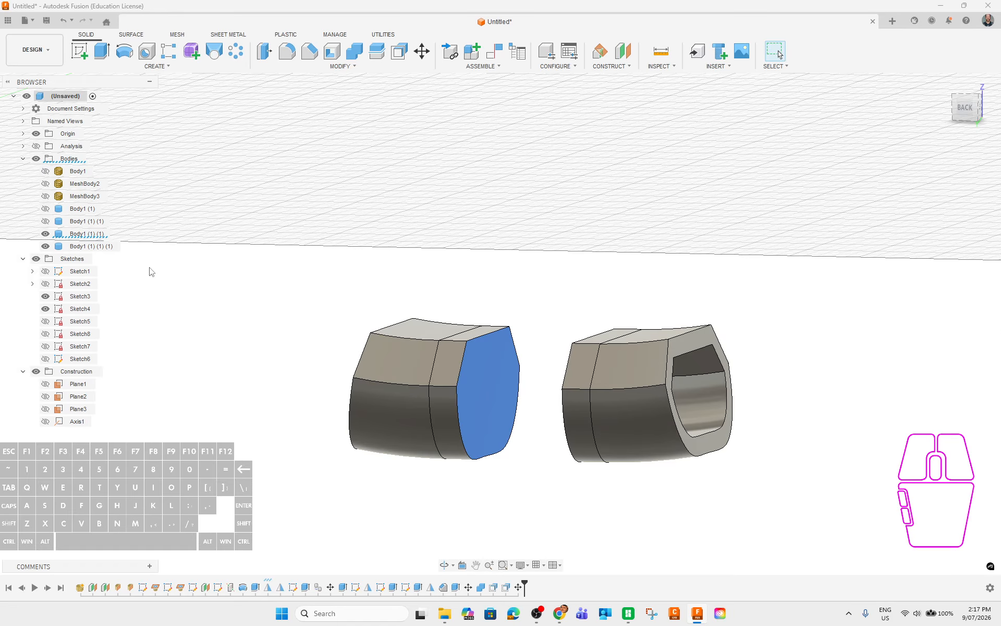
{"action": "left_click", "coordinate": [46, 247]}
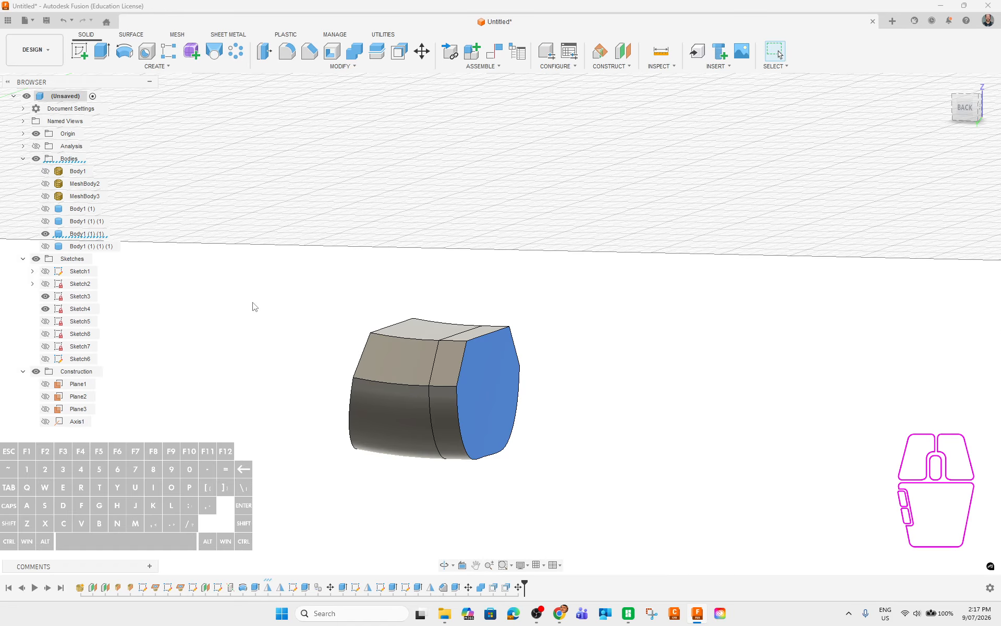
{"action": "middle_click_drag", "start_coordinate": [624, 441], "coordinate": [532, 396], "text": "shift"}
{"action": "left_click", "coordinate": [665, 402]}
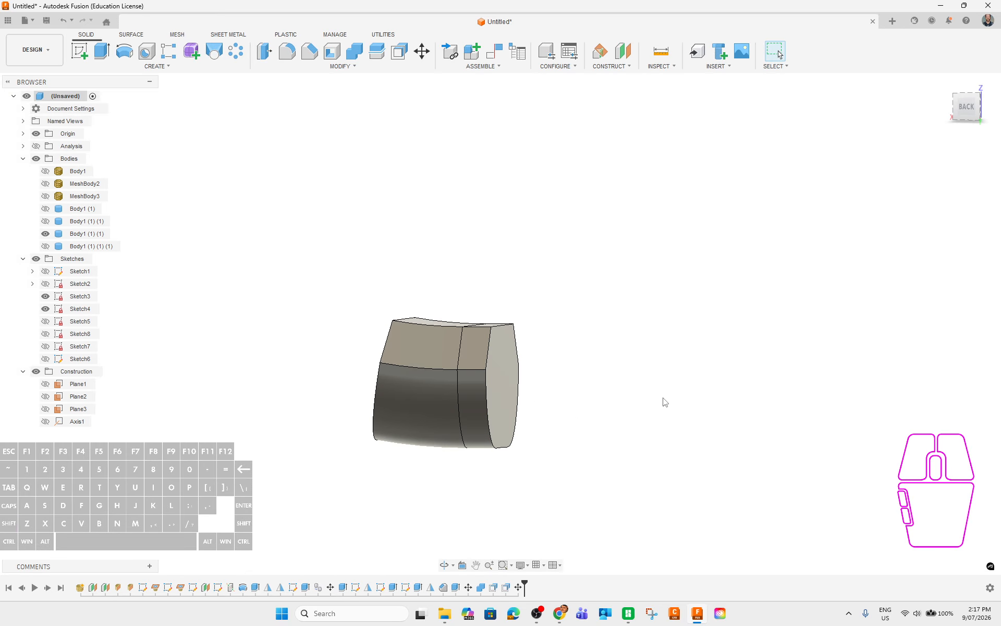
{"action": "scroll", "coordinate": [641, 351], "scroll_direction": "down", "scroll_amount": 5}
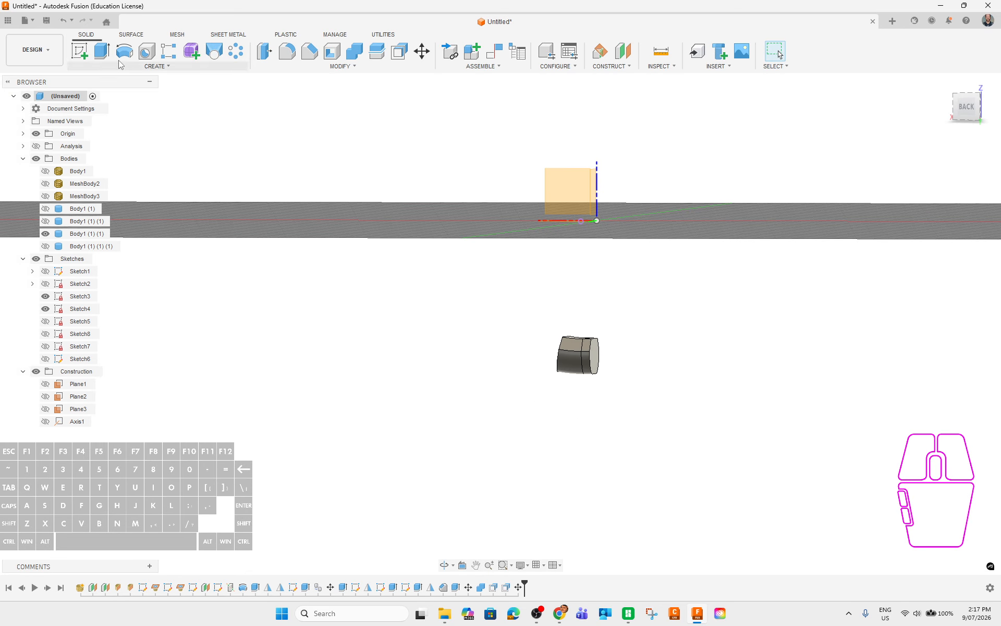
Create a sketch on the sleeve's plane and project the sleeve's right edge into it.
{"action": "left_click", "coordinate": [82, 55]}
{"action": "left_click", "coordinate": [531, 194]}
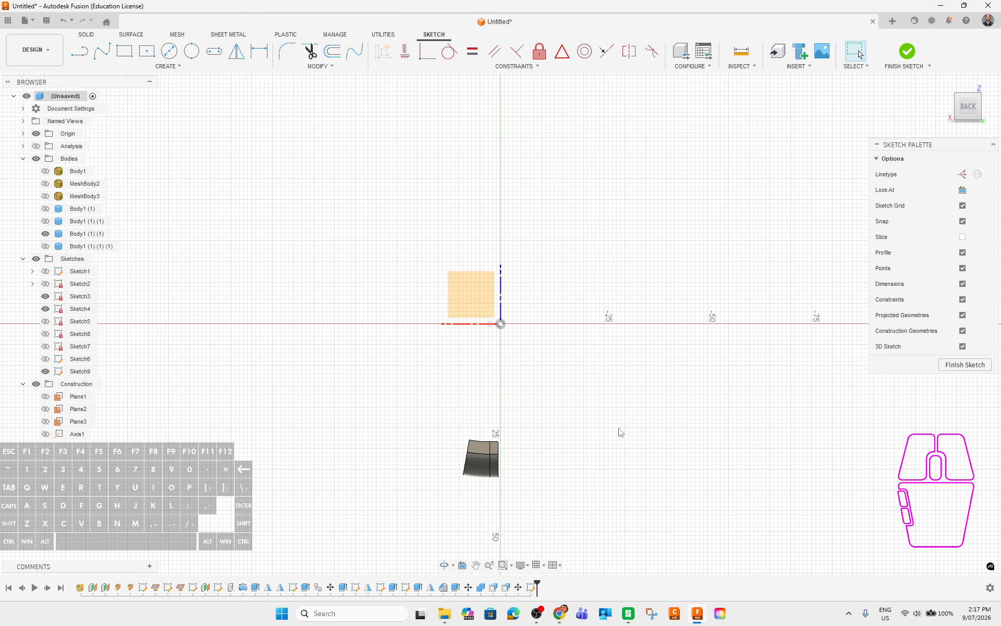
{"action": "scroll", "coordinate": [498, 460], "scroll_direction": "up", "scroll_amount": 5}
{"action": "middle_click_drag", "start_coordinate": [588, 471], "coordinate": [603, 313]}
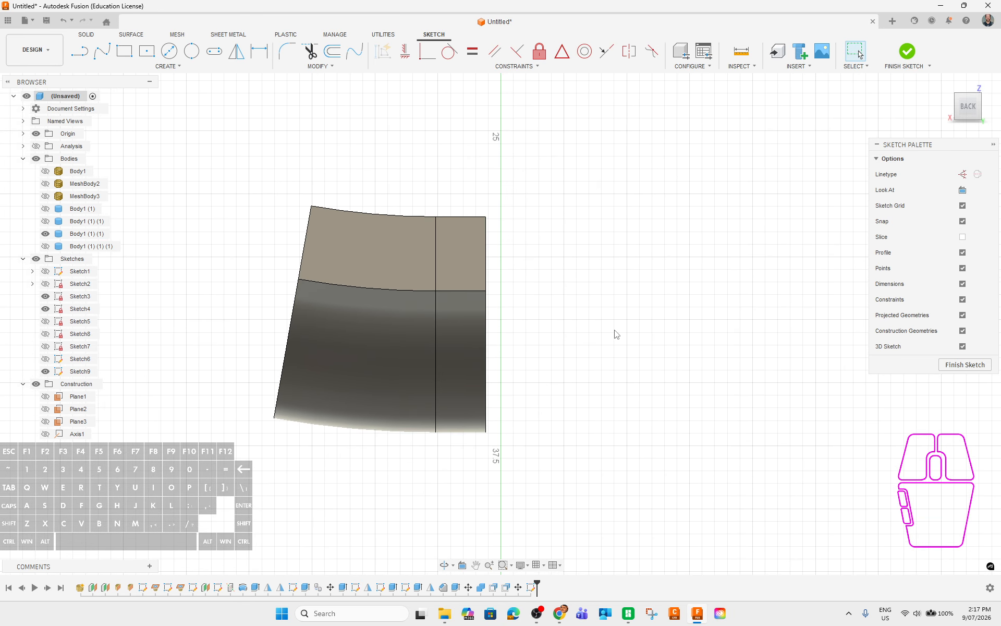
{"action": "key", "text": "p"}
{"action": "left_click", "coordinate": [486, 261]}
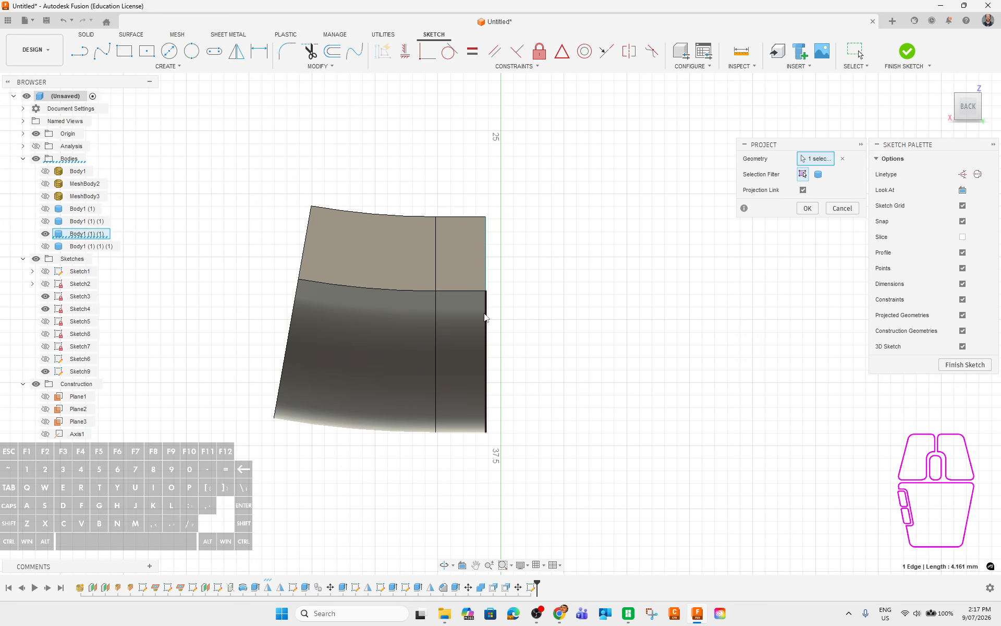
{"action": "left_click", "coordinate": [807, 208]}
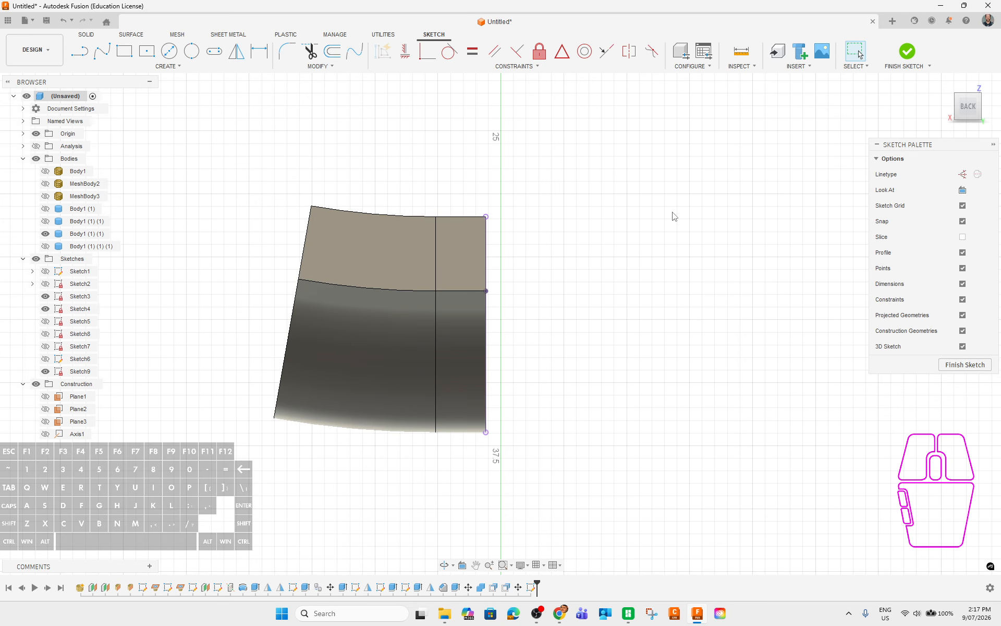
{"action": "middle_click_drag", "start_coordinate": [685, 293], "coordinate": [617, 297]}
{"action": "left_click", "coordinate": [45, 247]}
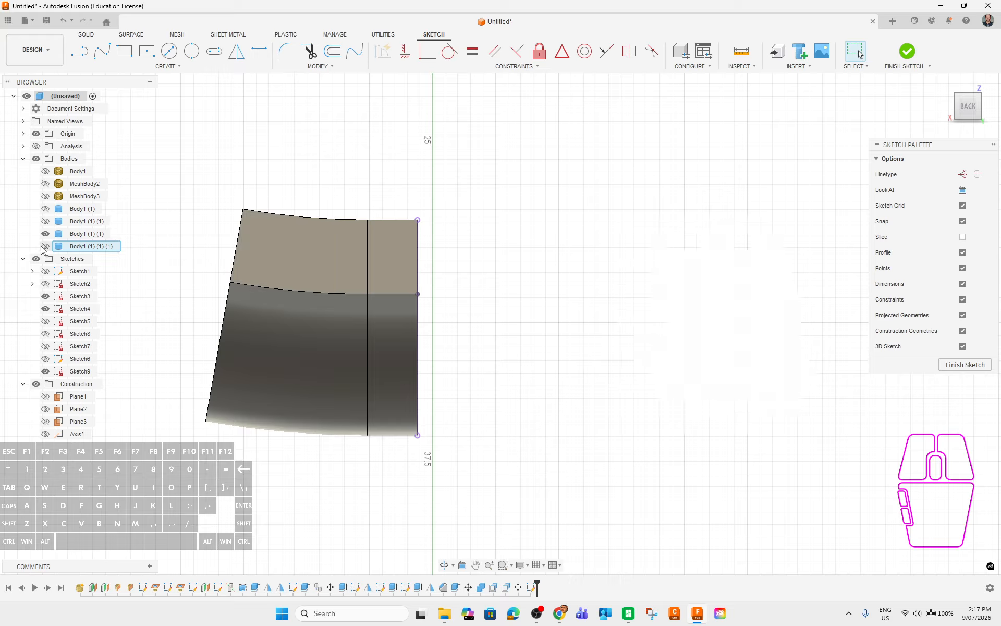
{"action": "left_click", "coordinate": [45, 246]}
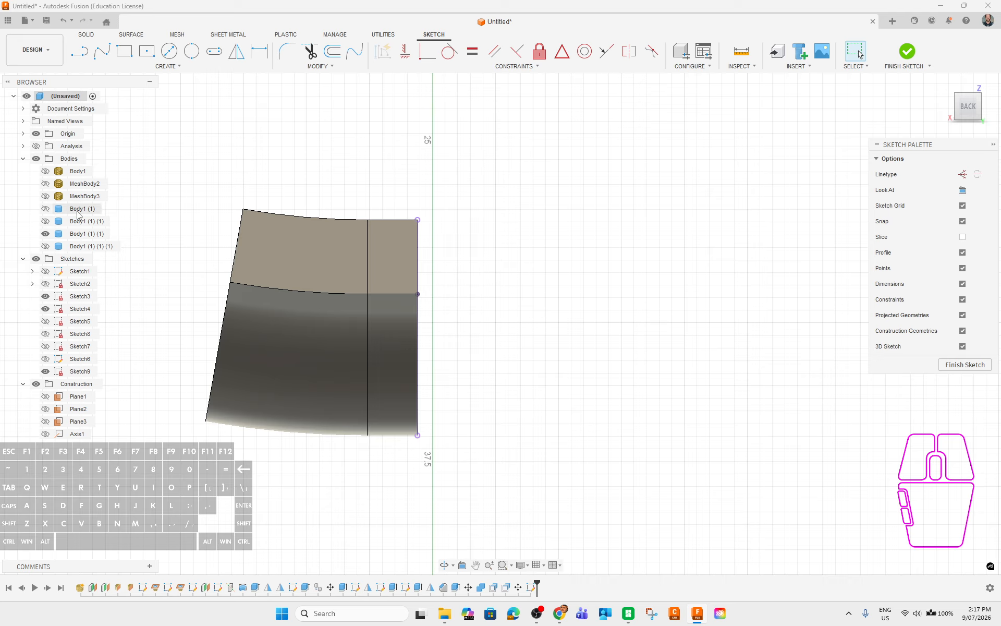
Draw the hook's top line from the sleeve's top-right corner 5.6 mm to the right.
{"action": "left_click", "coordinate": [81, 54]}
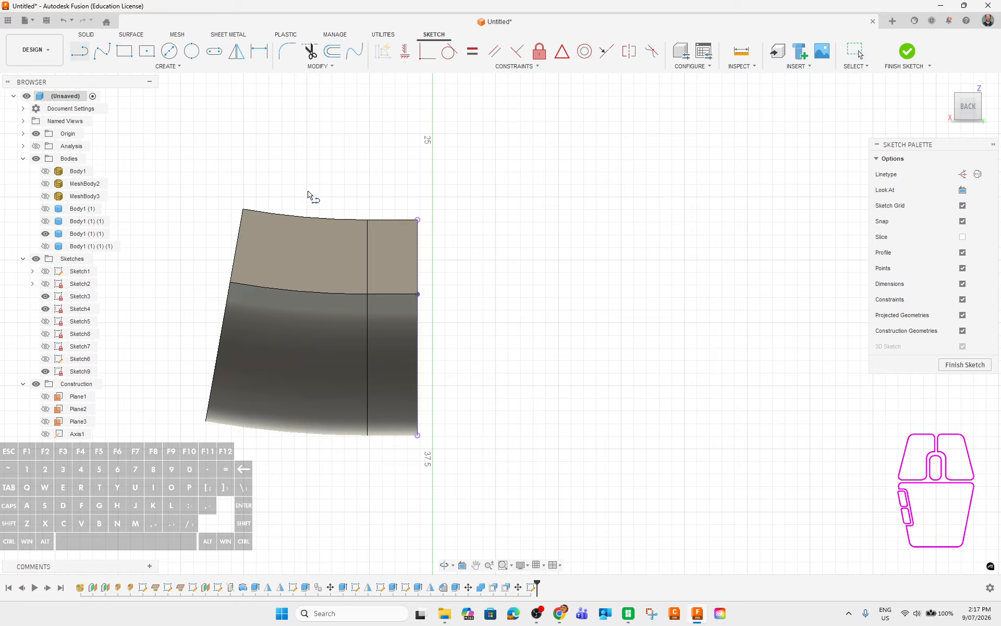
{"action": "left_click", "coordinate": [418, 221]}
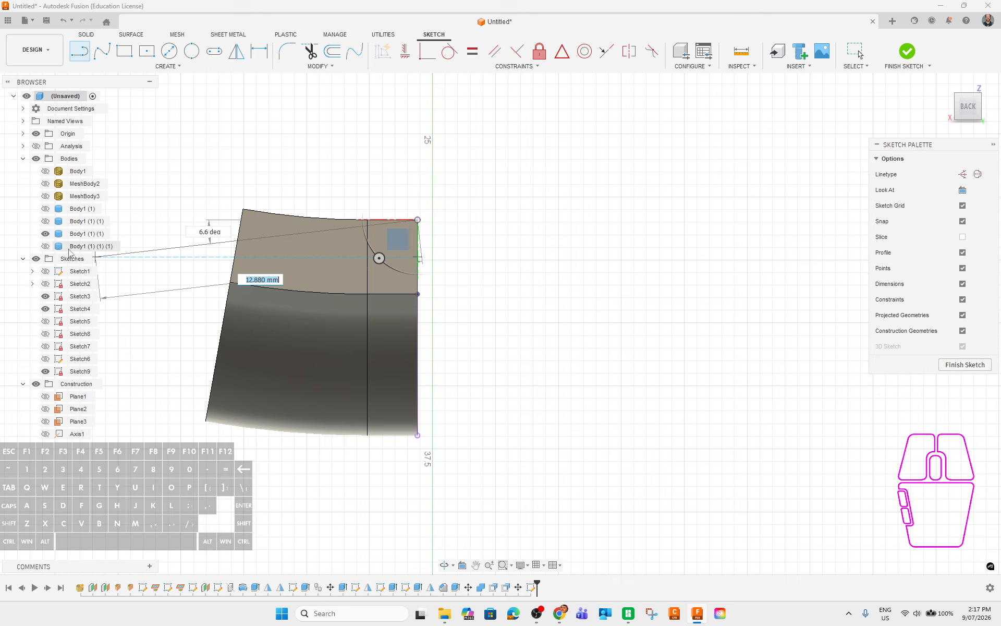
{"action": "left_click", "coordinate": [46, 247]}
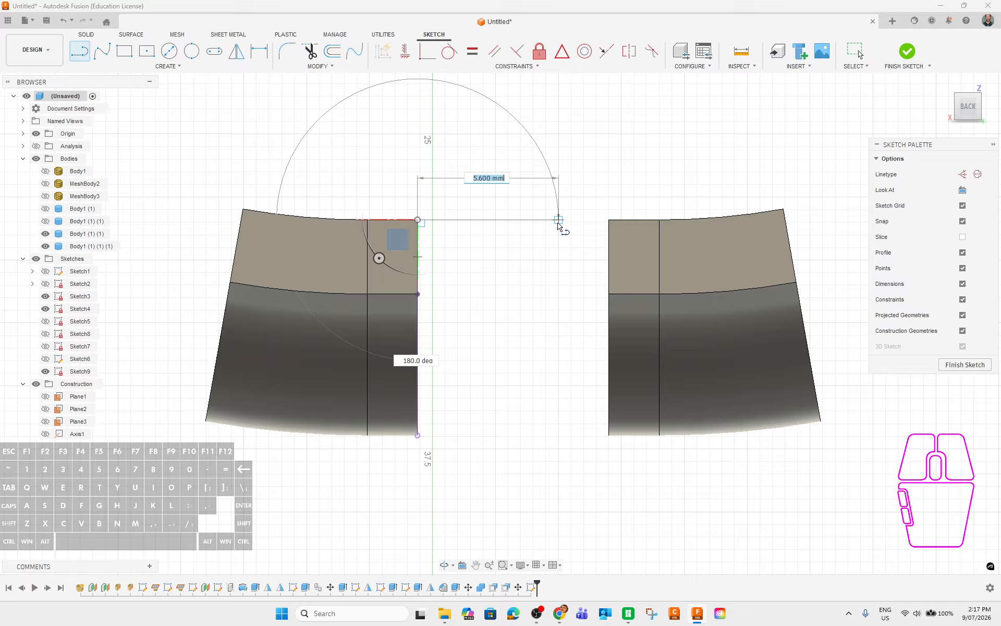
{"action": "left_click", "coordinate": [558, 220]}
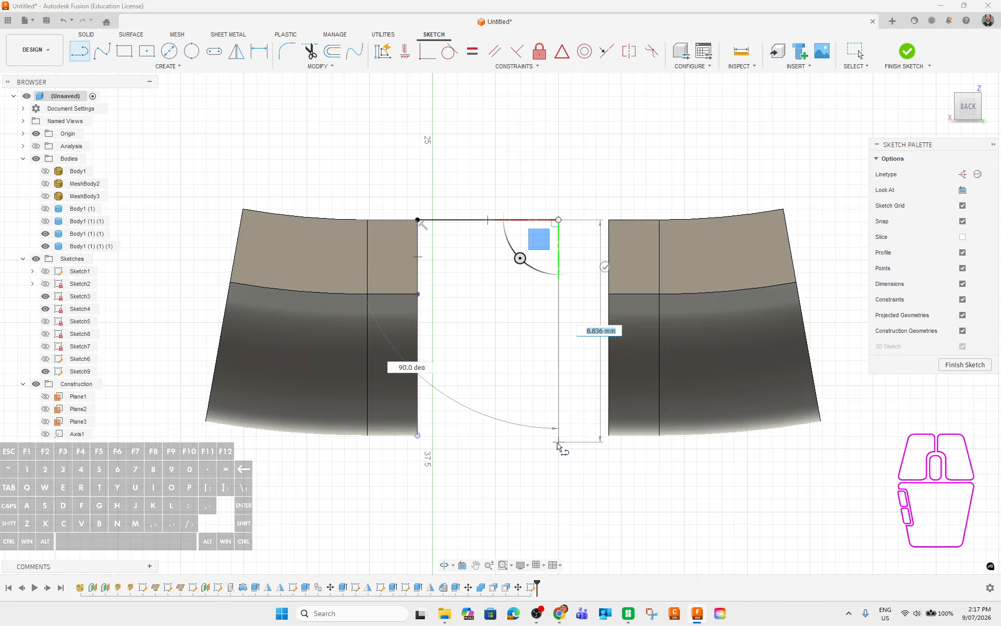
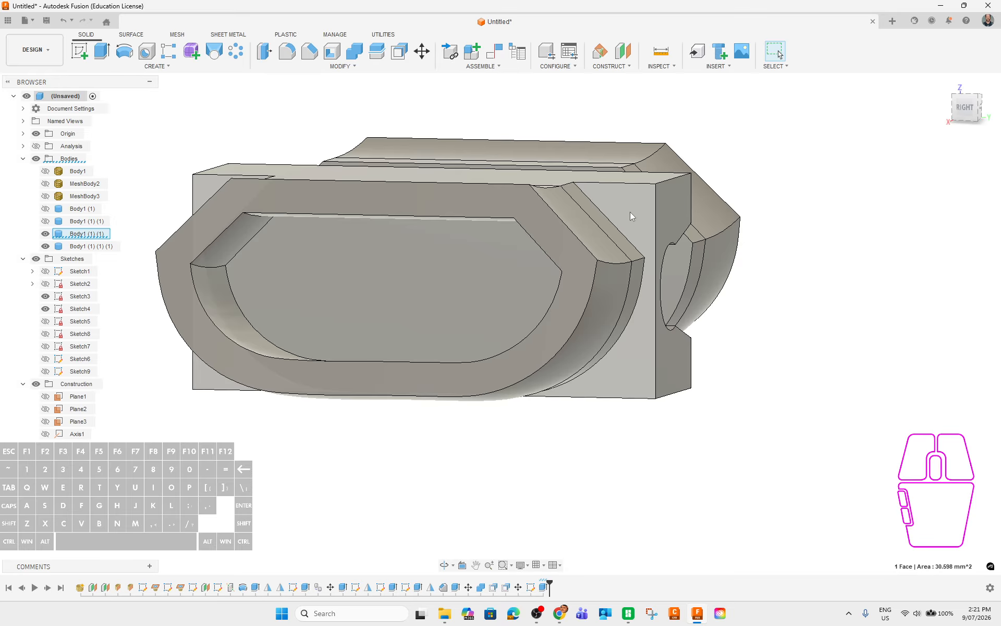
Start Sketch10 on the sleeve's flat end face and project that face's outline into it.
{"action": "left_click", "coordinate": [80, 52]}
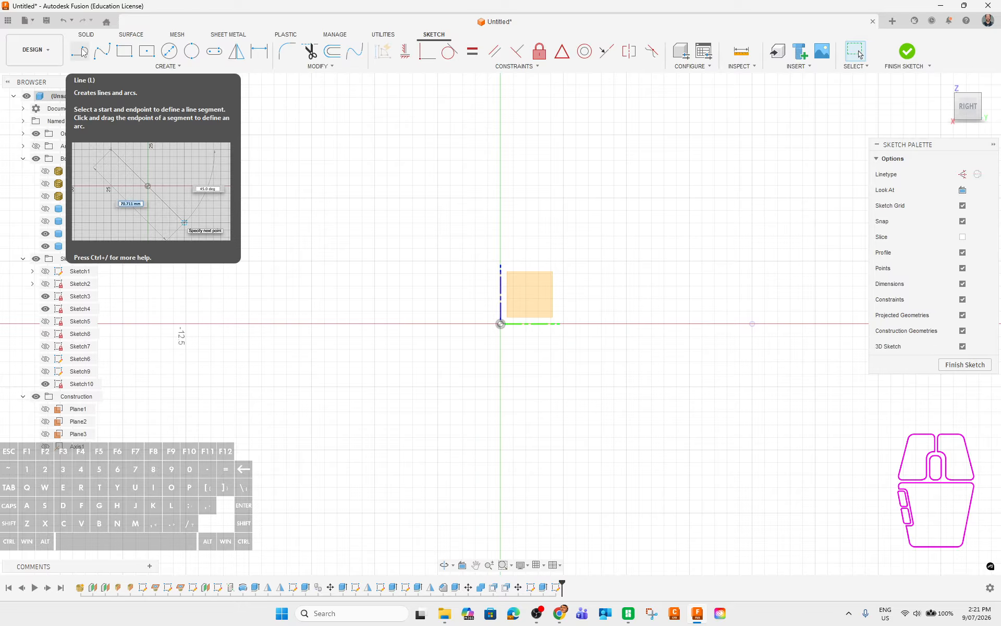
{"action": "left_click", "coordinate": [46, 21]}
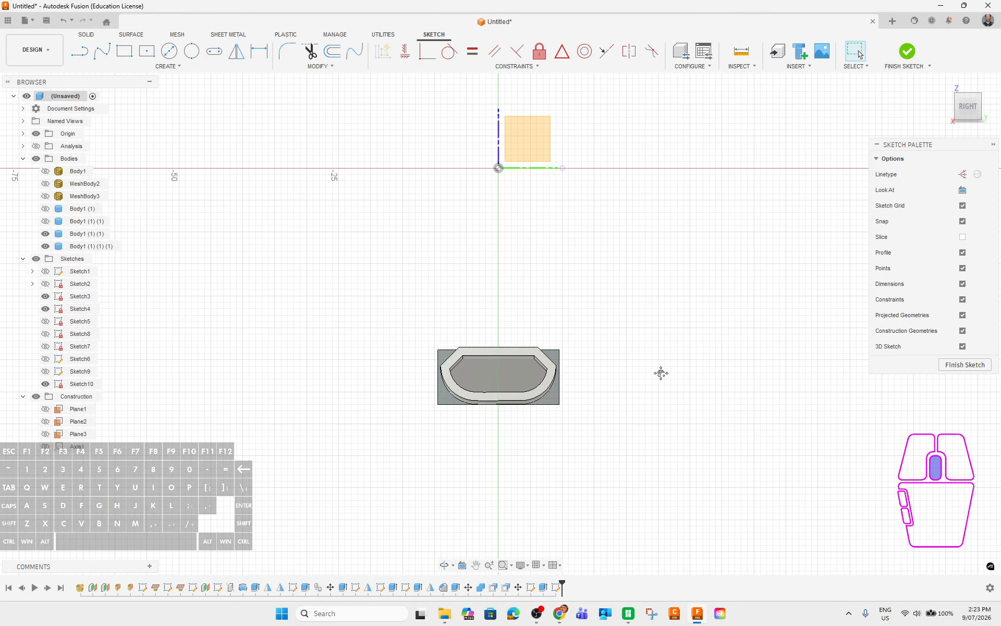
{"action": "scroll", "coordinate": [586, 364], "scroll_direction": "up", "scroll_amount": 3}
{"action": "key", "text": "p"}
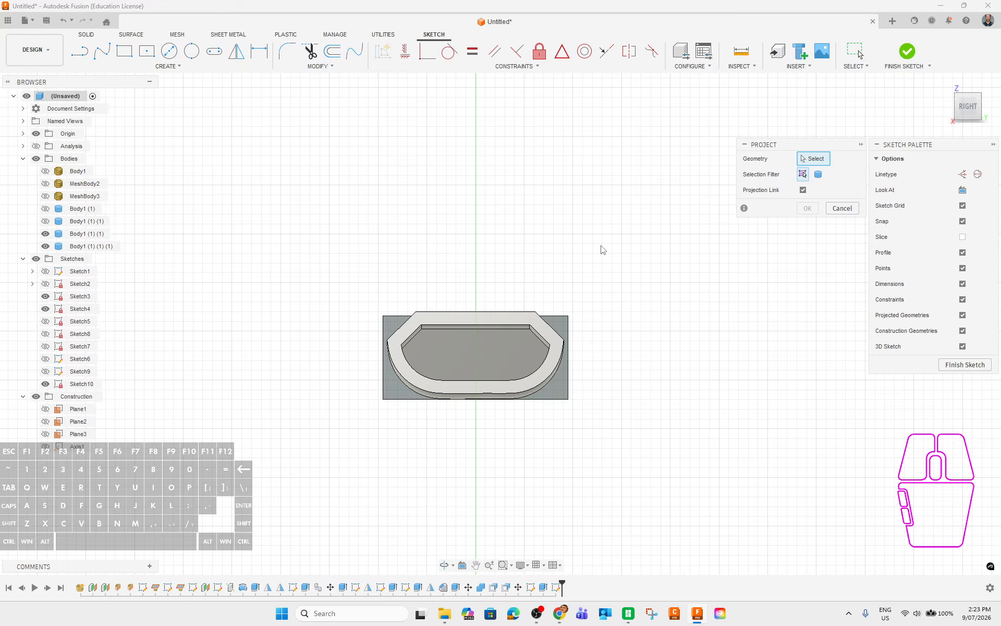
{"action": "left_click", "coordinate": [564, 327]}
{"action": "left_click", "coordinate": [807, 208]}
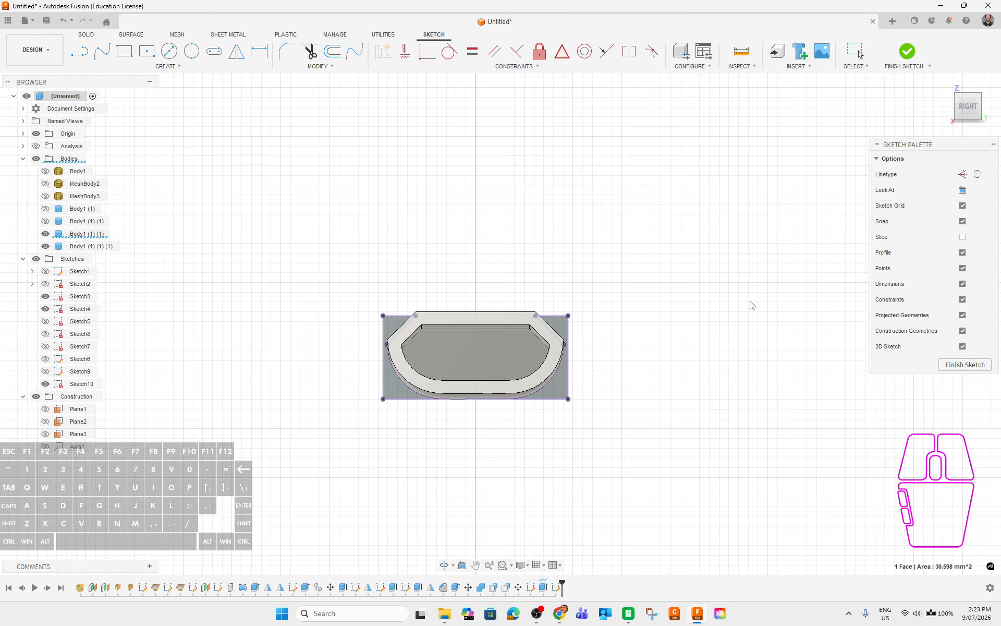
{"action": "middle_click_drag", "start_coordinate": [751, 304], "coordinate": [452, 370], "text": "shift"}
Cut-extrude Sketch10's end-face profile To Object, stopping at the facing sleeve body's face.
{"action": "left_click", "coordinate": [435, 336]}
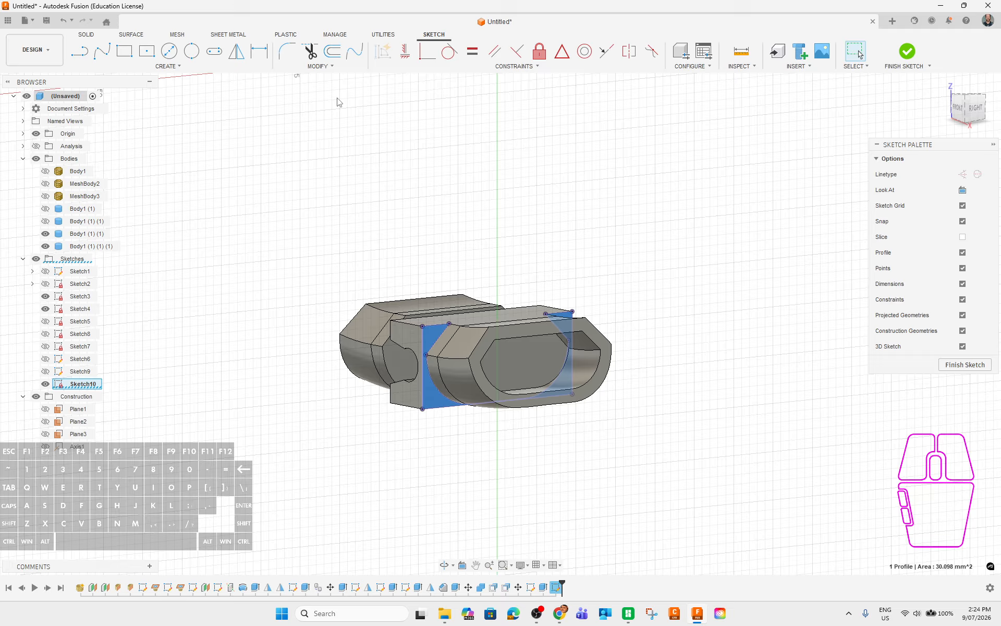
{"action": "left_click", "coordinate": [906, 52]}
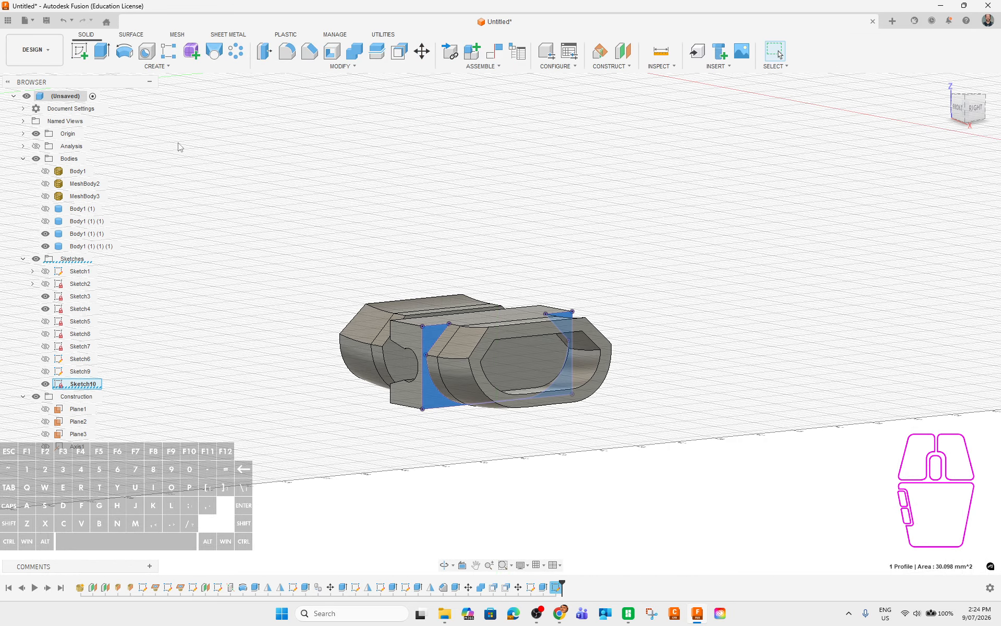
{"action": "key", "text": "e"}
{"action": "middle_click_drag", "start_coordinate": [335, 483], "coordinate": [523, 406], "text": "shift"}
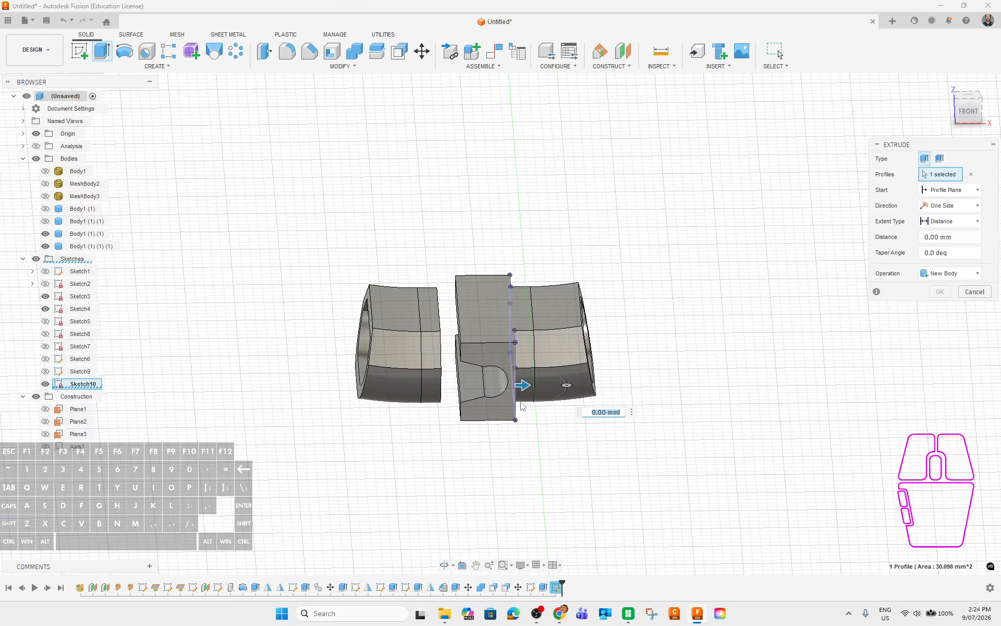
{"action": "middle_click_drag", "start_coordinate": [562, 459], "coordinate": [636, 424], "text": "shift"}
{"action": "left_click", "coordinate": [969, 224]}
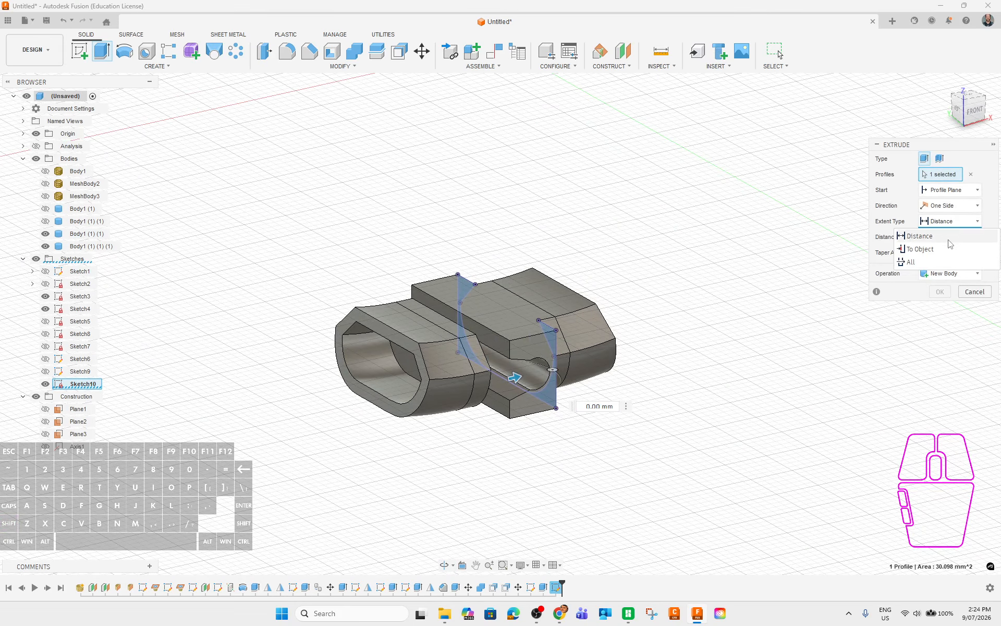
{"action": "left_click", "coordinate": [946, 249]}
{"action": "left_click", "coordinate": [497, 346]}
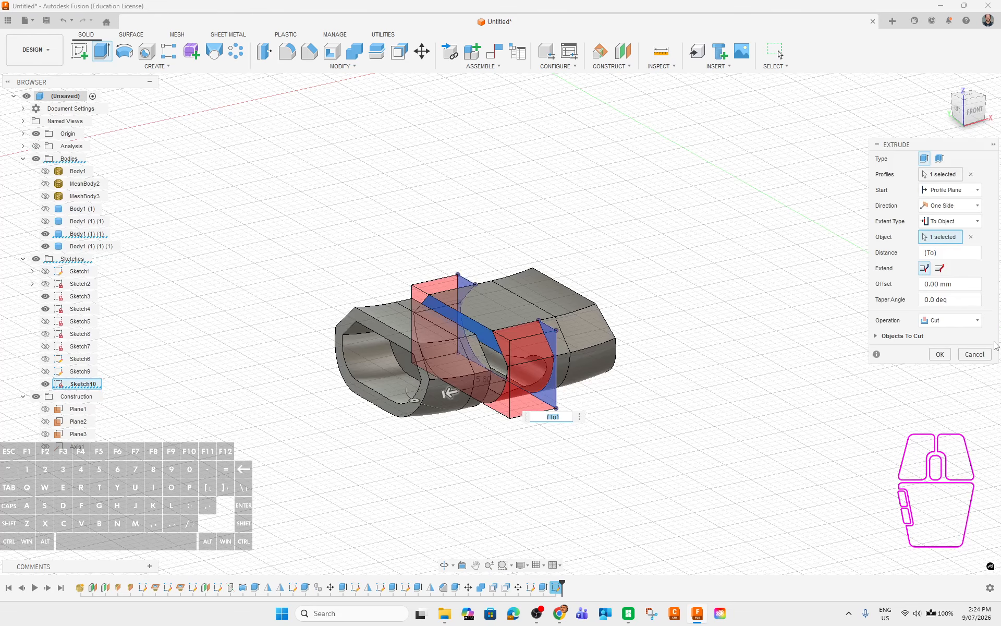
{"action": "left_click", "coordinate": [939, 354]}
{"action": "middle_click_drag", "start_coordinate": [695, 467], "coordinate": [722, 468], "text": "shift"}
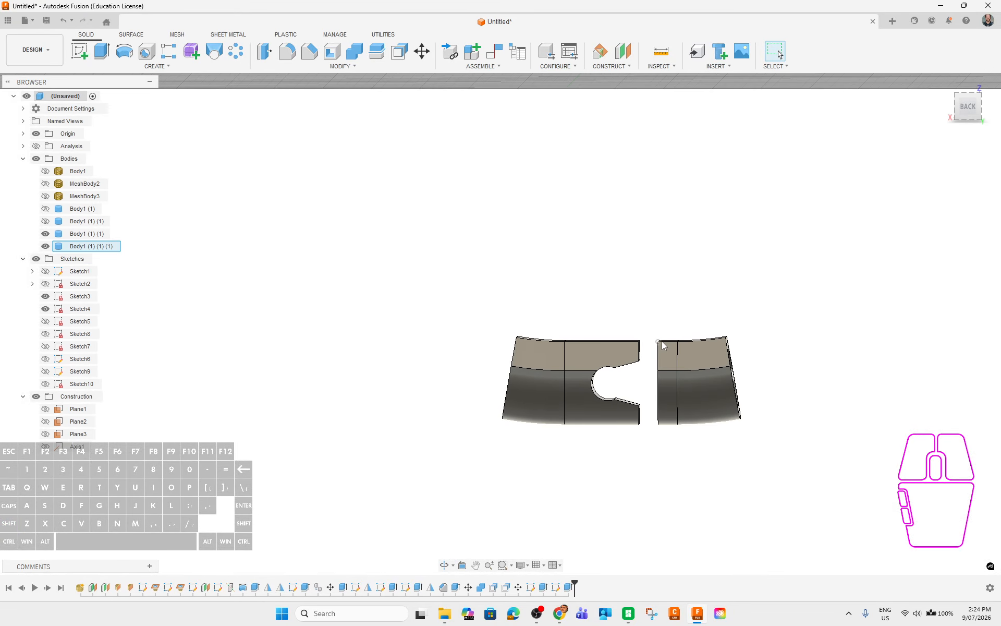
Extrude the right half's end face To Object up to the left body as a Join.
{"action": "middle_click_drag", "start_coordinate": [755, 415], "coordinate": [818, 460], "text": "shift"}
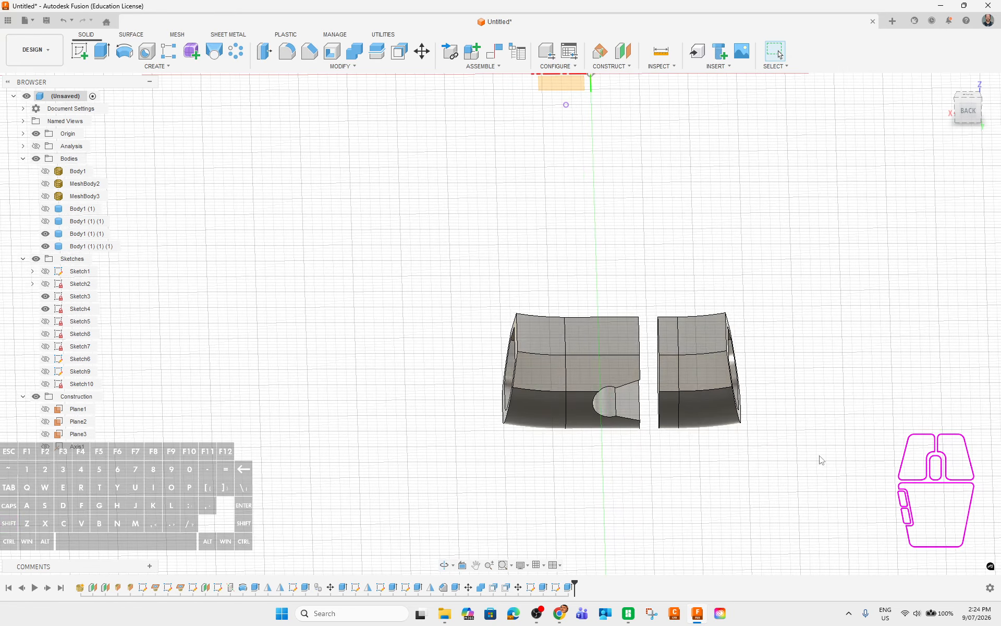
{"action": "middle_click_drag", "start_coordinate": [651, 423], "coordinate": [671, 413], "text": "shift"}
{"action": "left_click", "coordinate": [661, 402]}
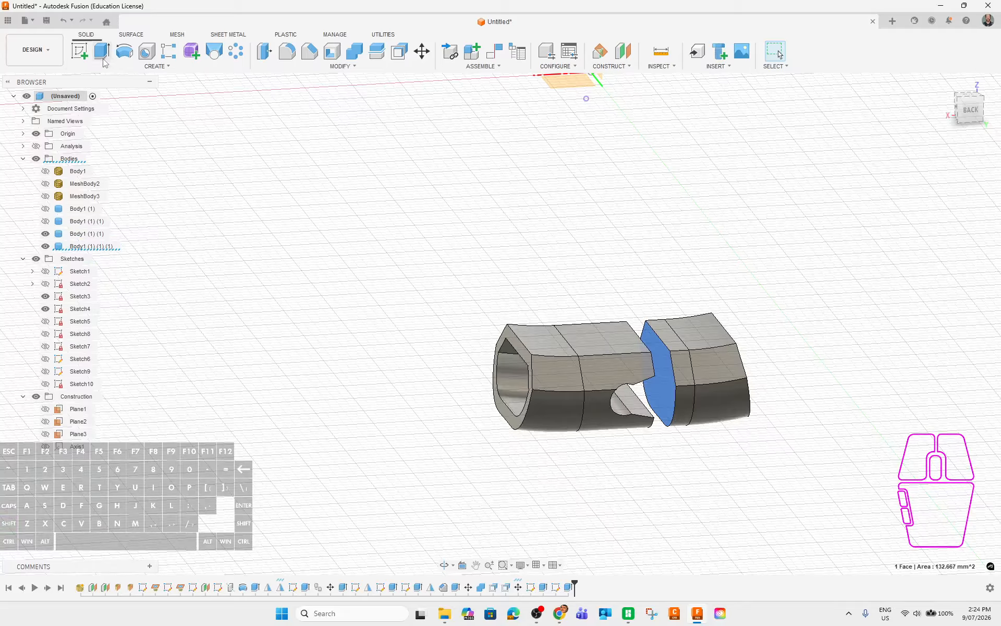
{"action": "key", "text": "e"}
{"action": "middle_click_drag", "start_coordinate": [726, 465], "coordinate": [683, 469], "text": "shift"}
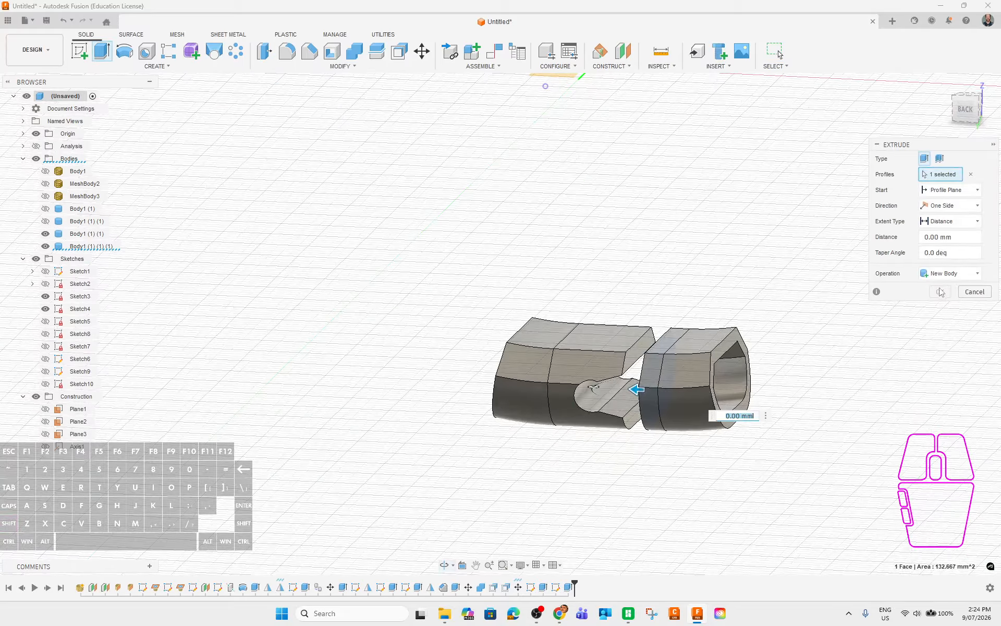
{"action": "left_click", "coordinate": [948, 222]}
{"action": "left_click", "coordinate": [939, 249]}
{"action": "left_click", "coordinate": [640, 352]}
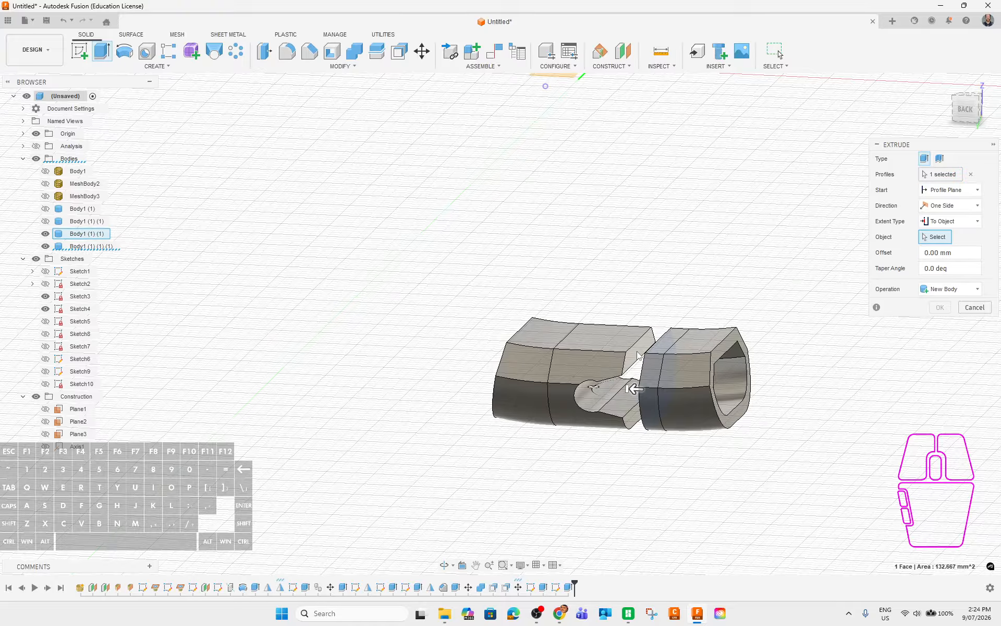
{"action": "left_click", "coordinate": [944, 321]}
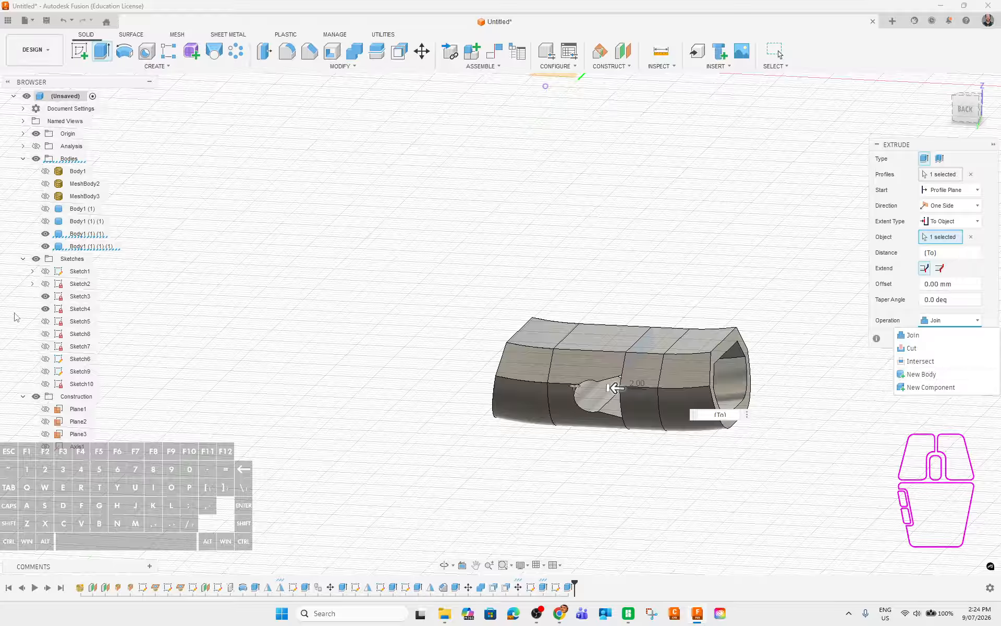
{"action": "left_click", "coordinate": [46, 234]}
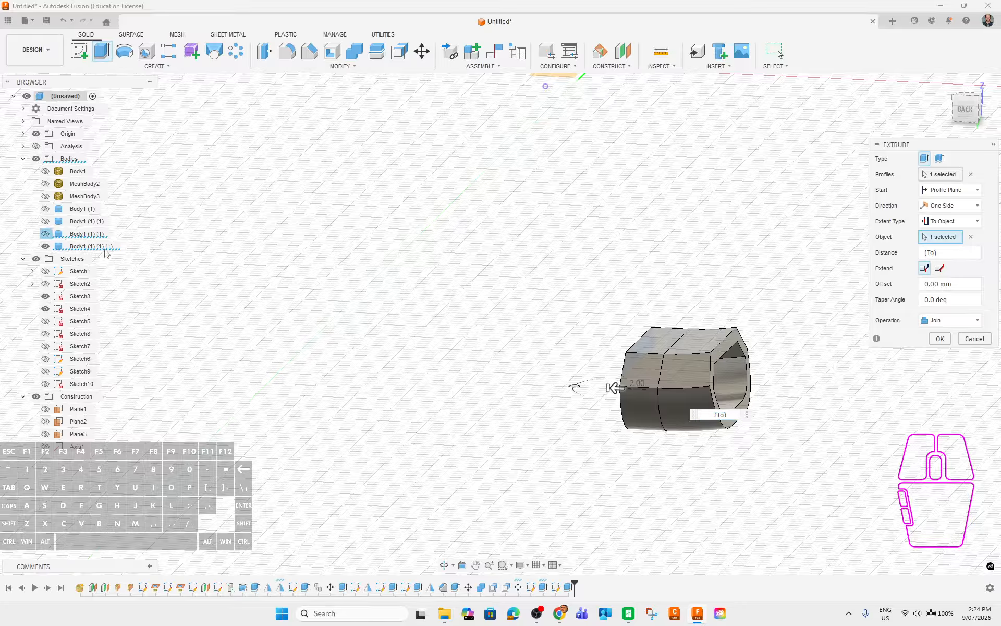
{"action": "left_click", "coordinate": [940, 339]}
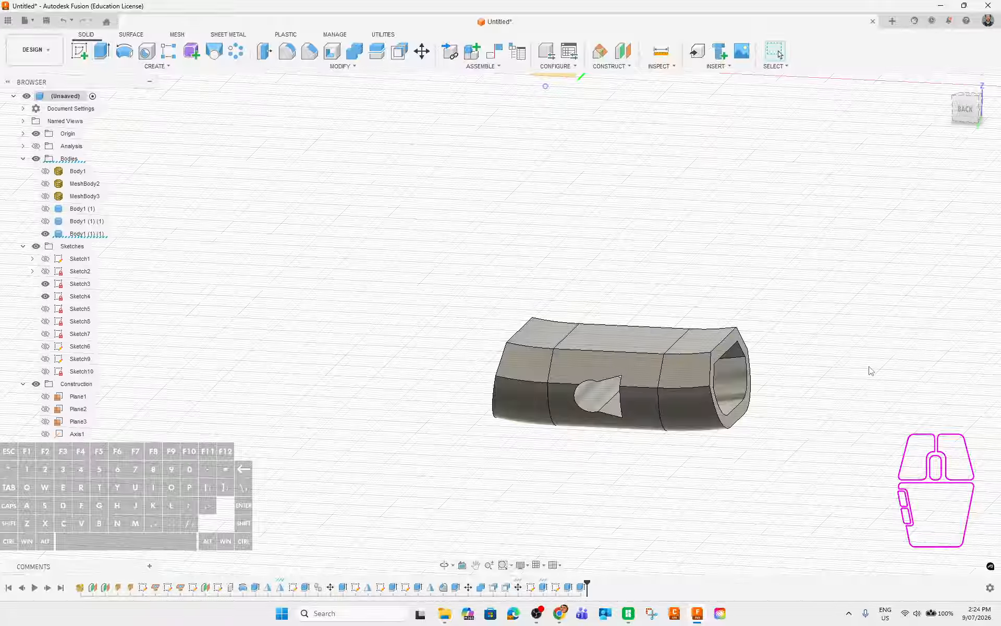
Reopen the join extrusion, check it with the left body hidden, and reconfirm it.
{"action": "right_click", "coordinate": [580, 588]}
{"action": "left_click", "coordinate": [610, 488]}
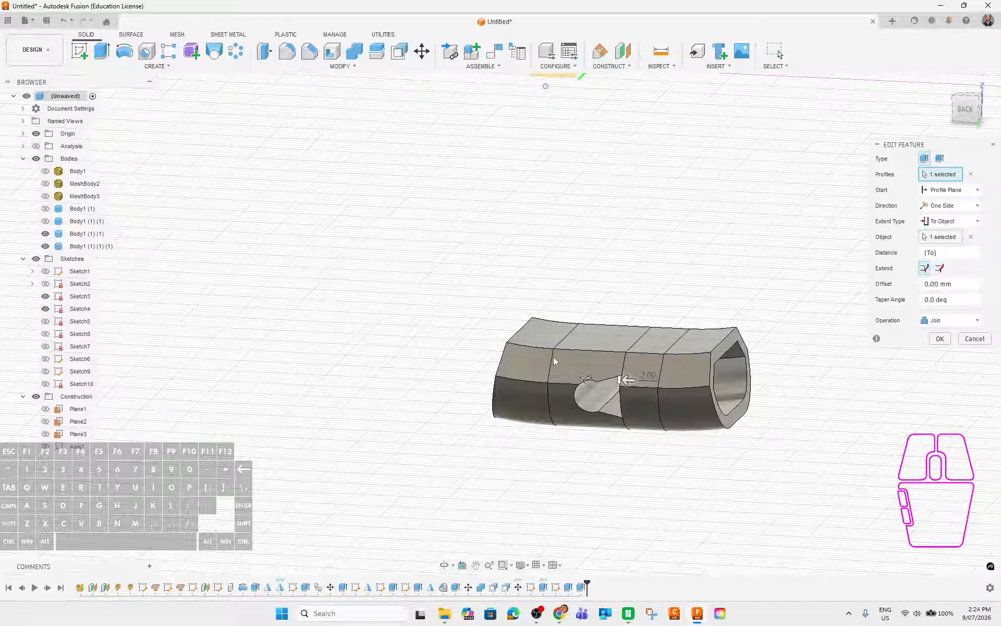
{"action": "left_click", "coordinate": [45, 233]}
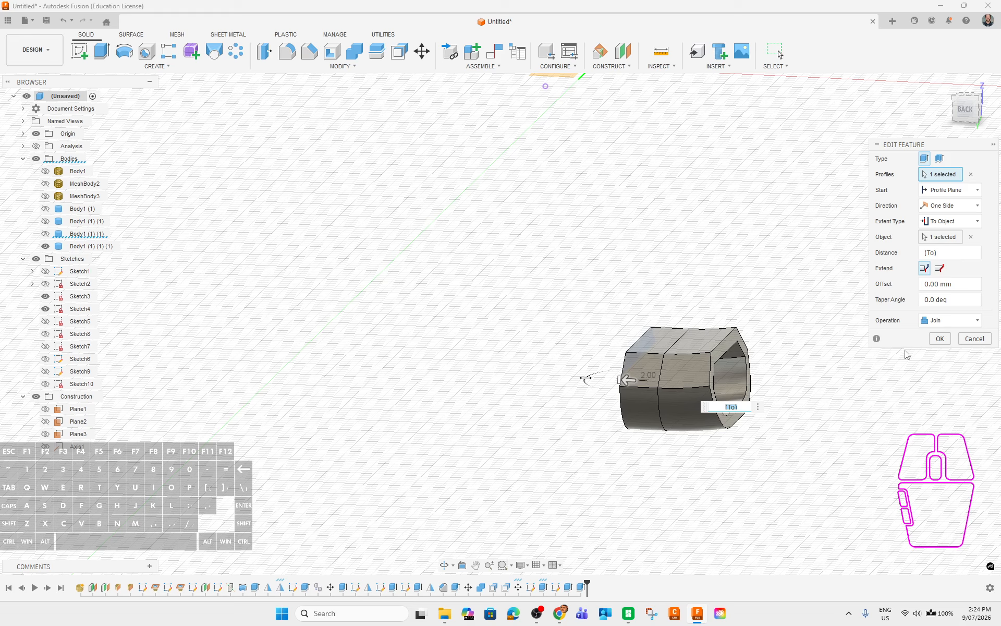
{"action": "middle_click_drag", "start_coordinate": [614, 485], "coordinate": [636, 472], "text": "shift"}
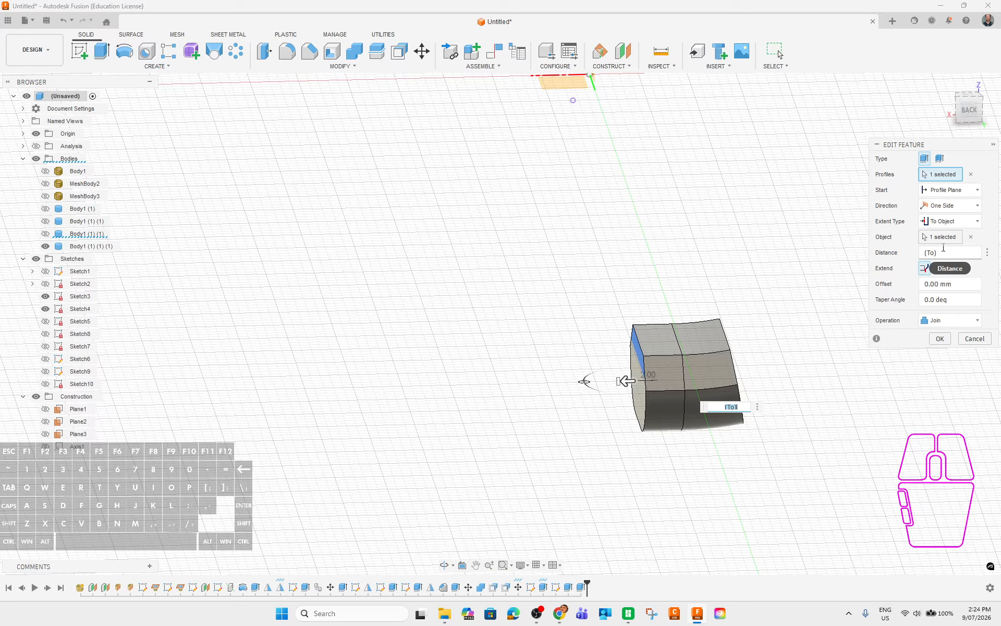
{"action": "left_click", "coordinate": [46, 234]}
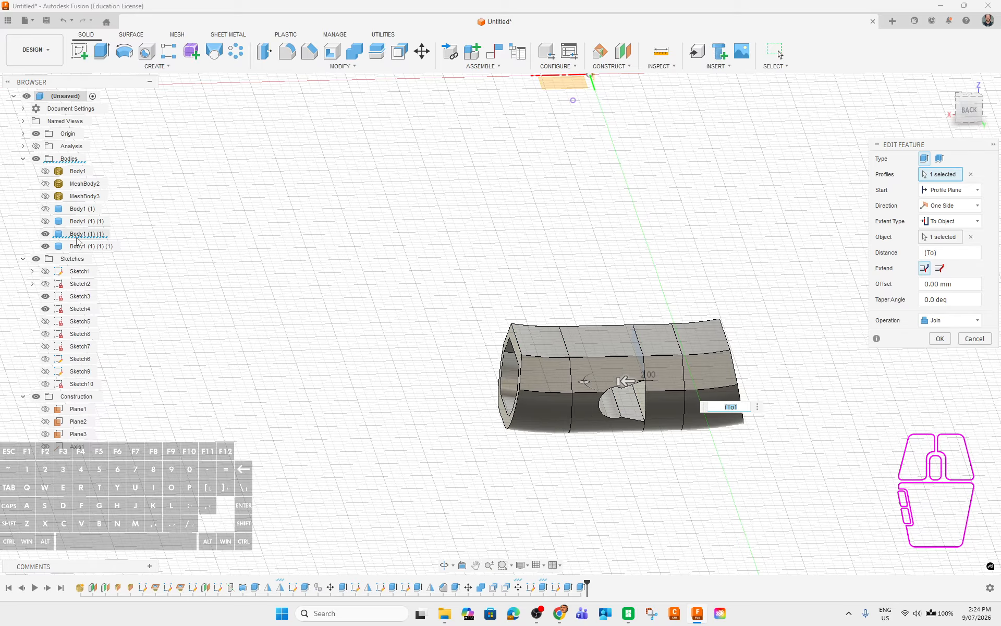
{"action": "left_click", "coordinate": [45, 234]}
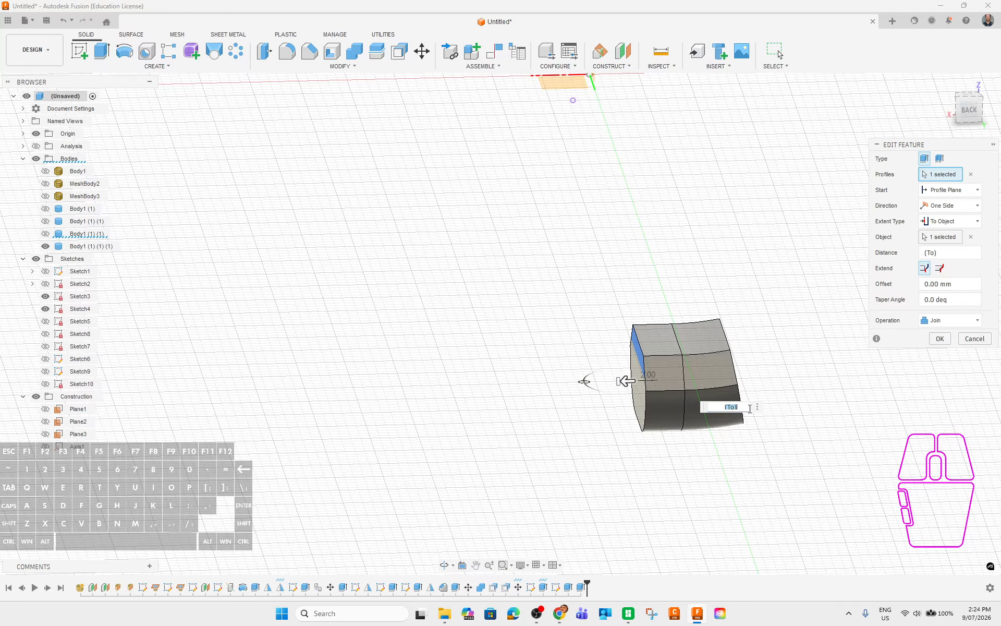
{"action": "left_click", "coordinate": [940, 340]}
{"action": "mouse_move", "coordinate": [867, 408]}
{"action": "middle_mouse_down", "text": "shift"}
{"action": "mouse_move", "coordinate": [836, 398]}
{"action": "mouse_move", "coordinate": [851, 404]}
{"action": "middle_mouse_up", "text": "shift"}
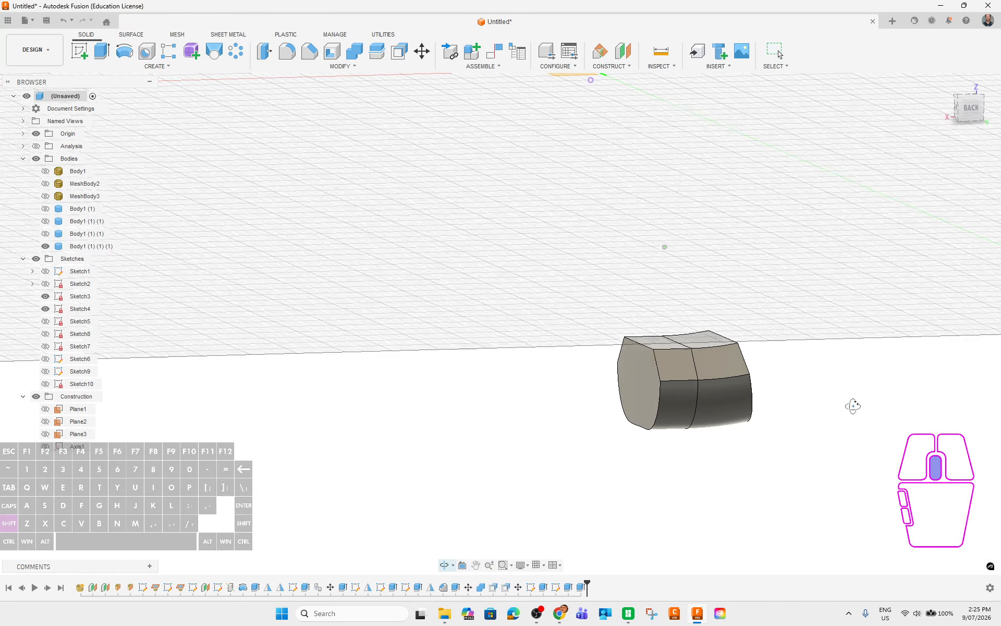
Show the left body again and orbit around the joined sleeve to its back.
{"action": "left_click", "coordinate": [45, 233]}
{"action": "middle_click_drag", "start_coordinate": [798, 471], "coordinate": [828, 505], "text": "shift"}
{"action": "scroll", "coordinate": [622, 407], "scroll_direction": "up", "scroll_amount": 4}
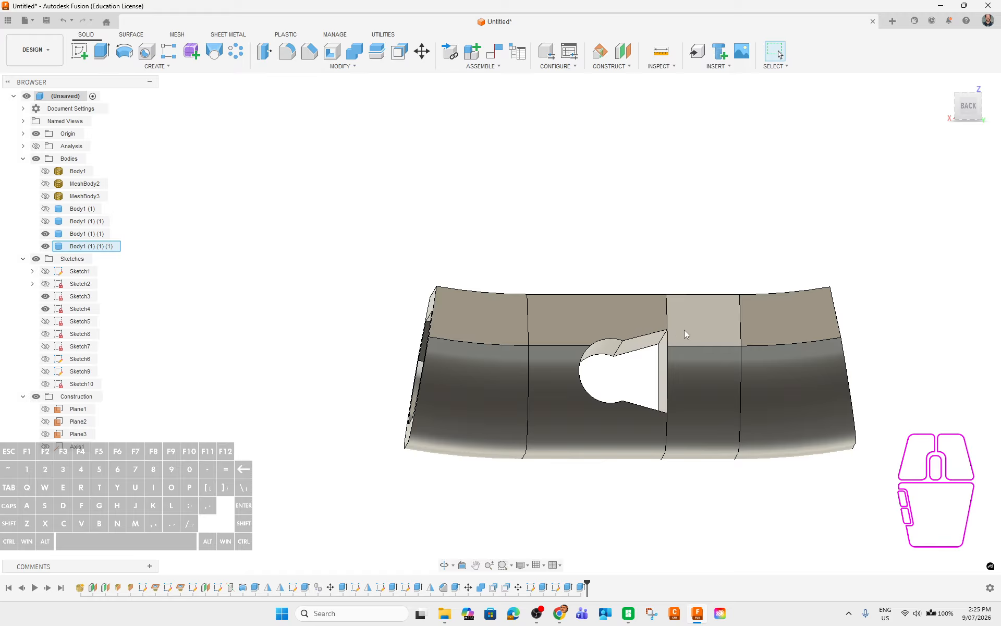
{"action": "scroll", "coordinate": [719, 470], "scroll_direction": "down", "scroll_amount": 5}
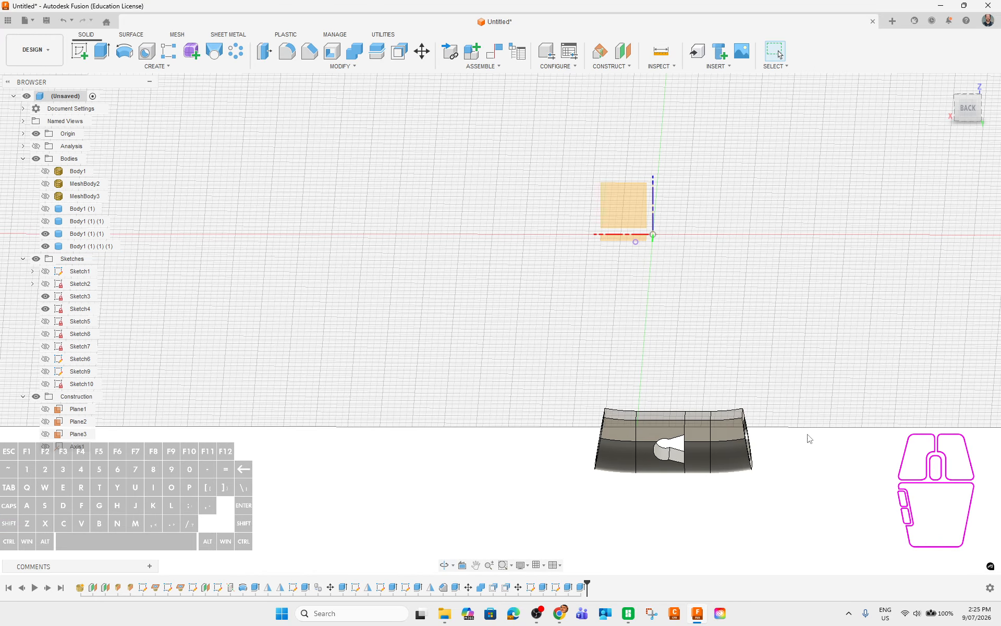
{"action": "middle_click_drag", "start_coordinate": [807, 435], "coordinate": [782, 439], "text": "shift"}
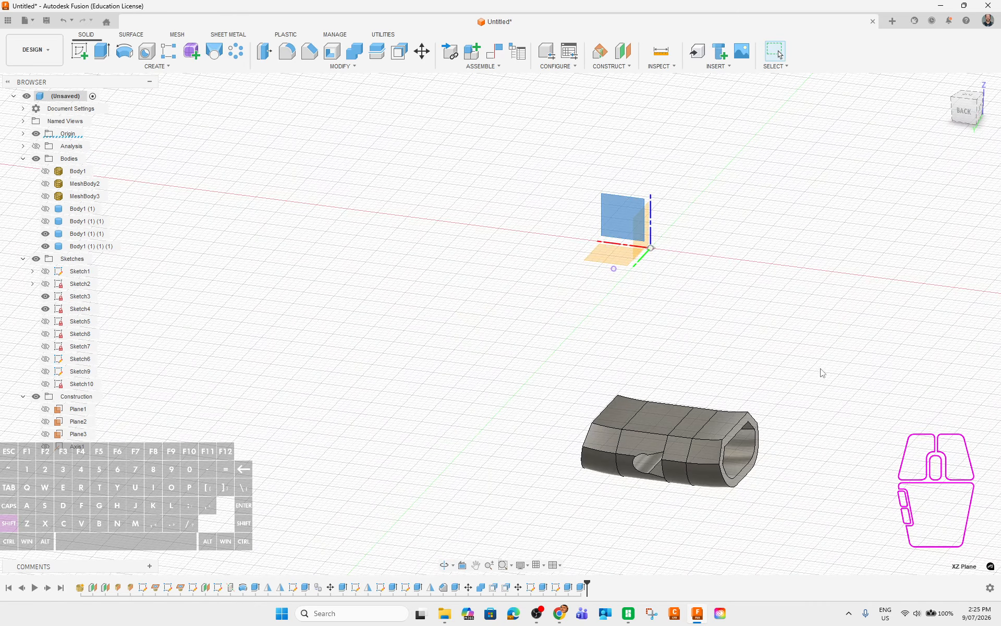
{"action": "middle_click_drag", "start_coordinate": [822, 373], "coordinate": [851, 354], "text": "shift"}
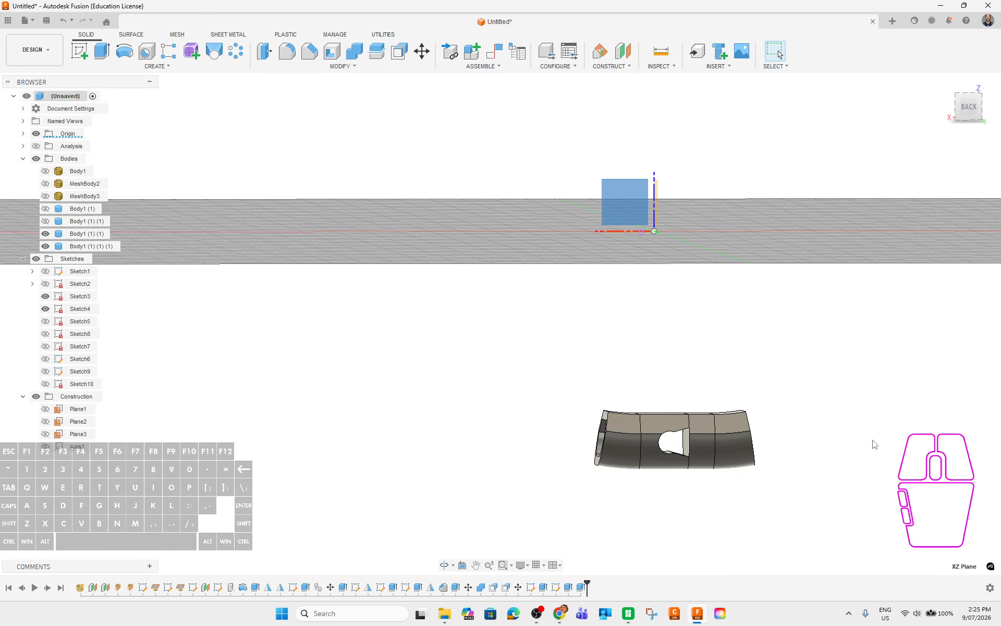
{"action": "scroll", "coordinate": [794, 457], "scroll_direction": "up", "scroll_amount": 3}
{"action": "middle_click_drag", "start_coordinate": [784, 457], "coordinate": [807, 388]}
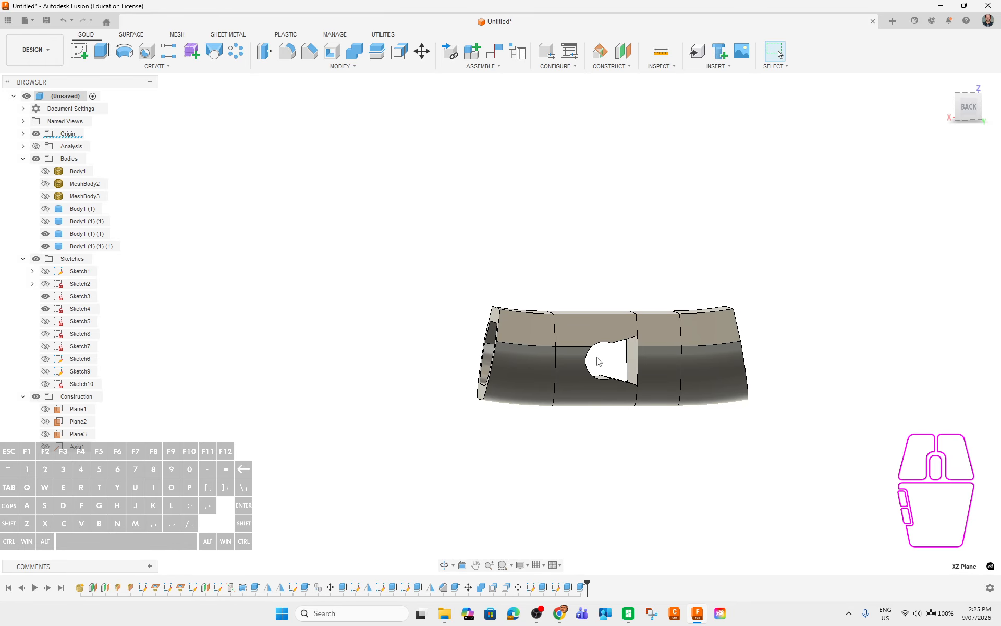
{"action": "mouse_move", "coordinate": [790, 449]}
{"action": "middle_mouse_down", "text": "shift"}
{"action": "mouse_move", "coordinate": [782, 445]}
{"action": "mouse_move", "coordinate": [799, 440]}
{"action": "mouse_move", "coordinate": [775, 447]}
{"action": "mouse_move", "coordinate": [783, 447]}
{"action": "middle_mouse_up", "text": "shift"}
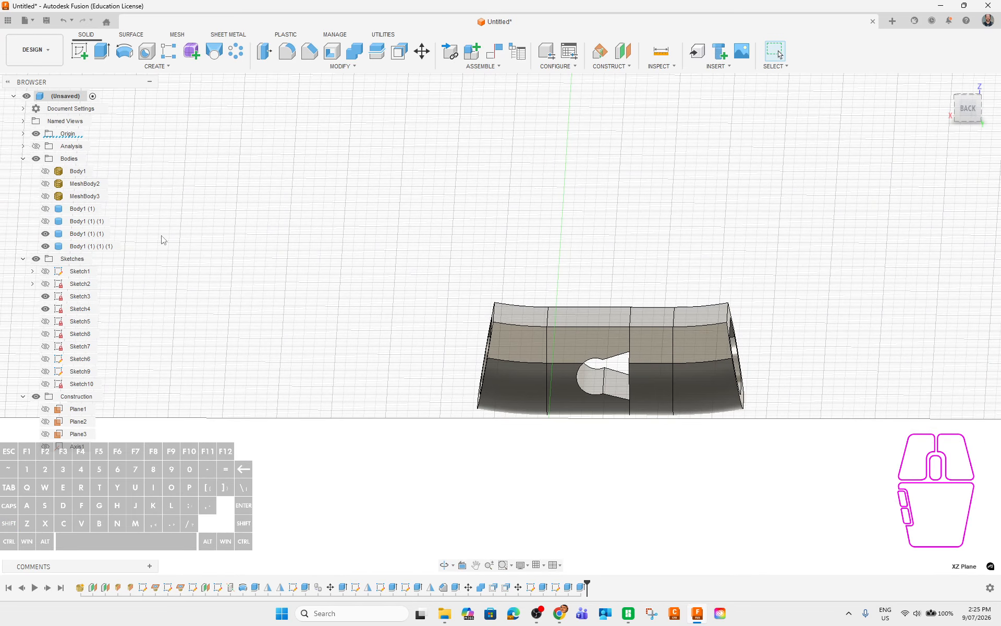
{"action": "scroll", "coordinate": [361, 281], "scroll_direction": "down", "scroll_amount": 5}
Face the keyhole from the back, then create and finish an empty Sketch11 on the XZ plane.
{"action": "mouse_move", "coordinate": [384, 264]}
{"action": "middle_mouse_down"}
{"action": "mouse_move", "coordinate": [393, 276]}
{"action": "mouse_move", "coordinate": [425, 280]}
{"action": "middle_mouse_up"}
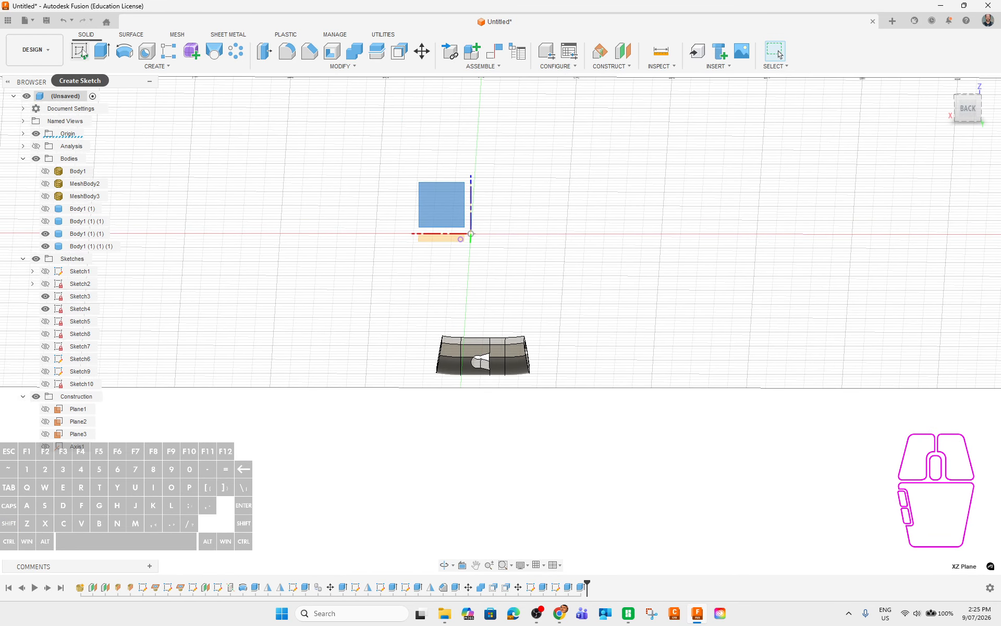
{"action": "left_click", "coordinate": [80, 50]}
{"action": "scroll", "coordinate": [534, 485], "scroll_direction": "up", "scroll_amount": 6}
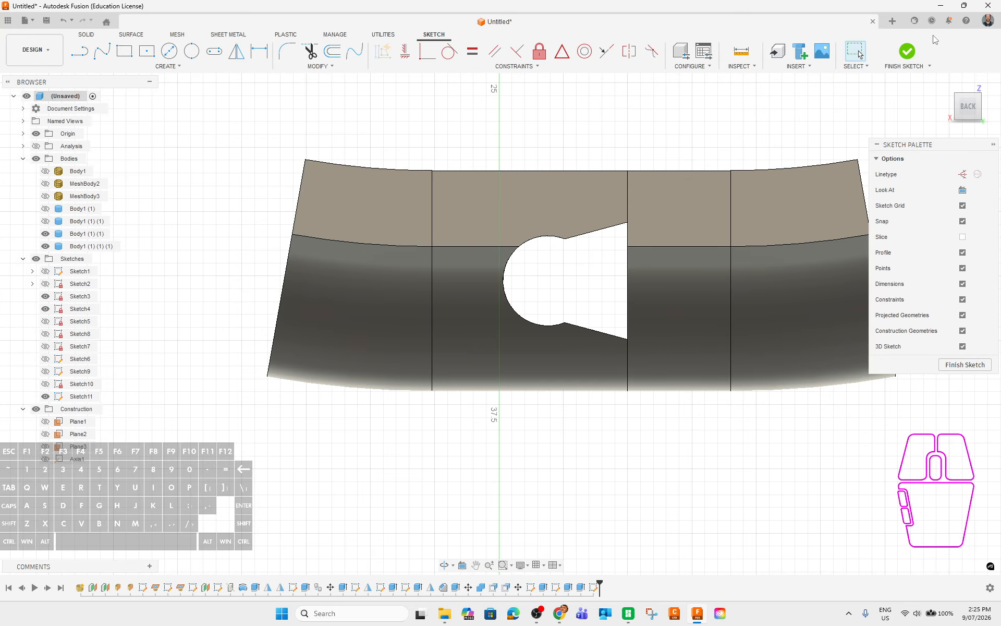
{"action": "left_click", "coordinate": [908, 51]}
Delete Sketch11 from the timeline and hide the left body.
{"action": "right_click", "coordinate": [591, 591]}
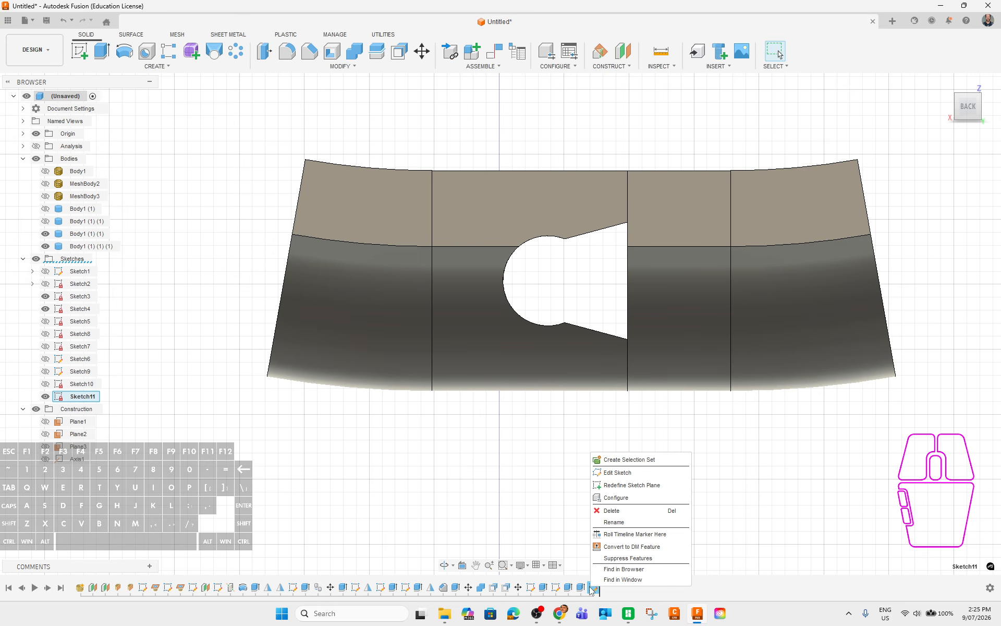
{"action": "left_click", "coordinate": [617, 512]}
{"action": "left_click", "coordinate": [555, 587]}
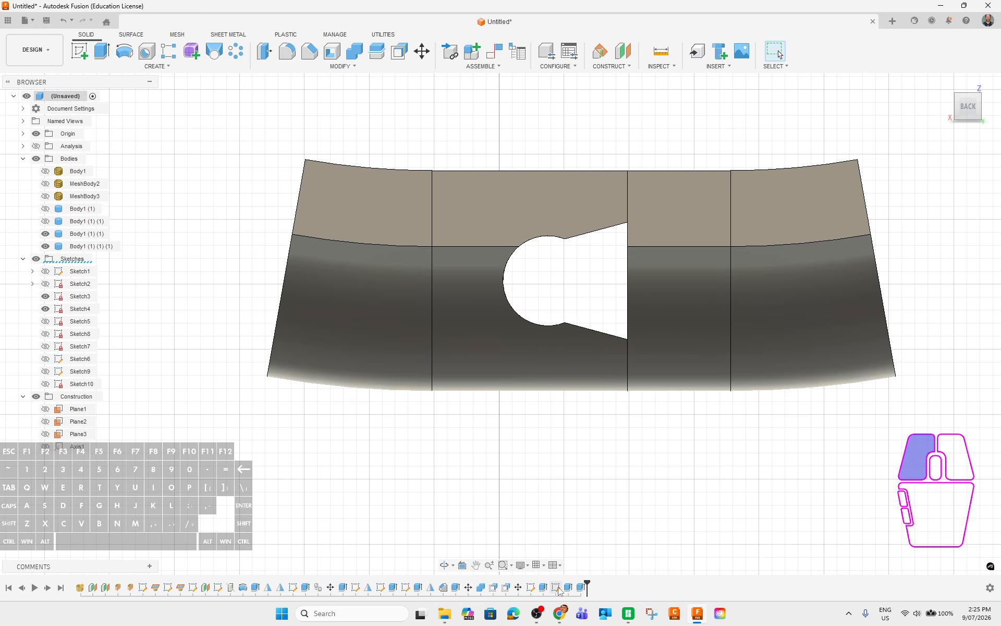
{"action": "left_click", "coordinate": [530, 587]}
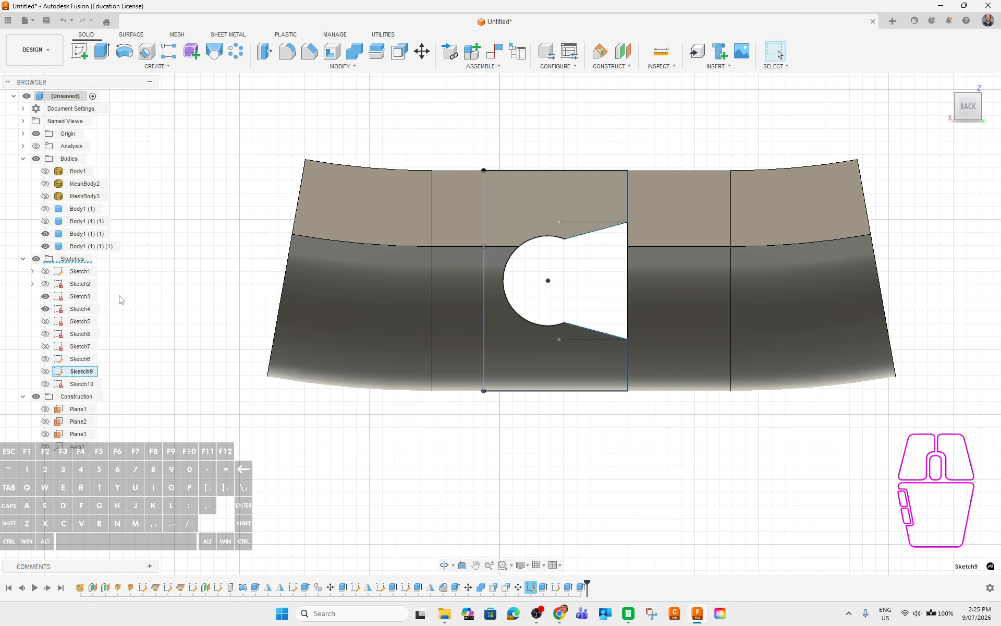
{"action": "left_click", "coordinate": [45, 234]}
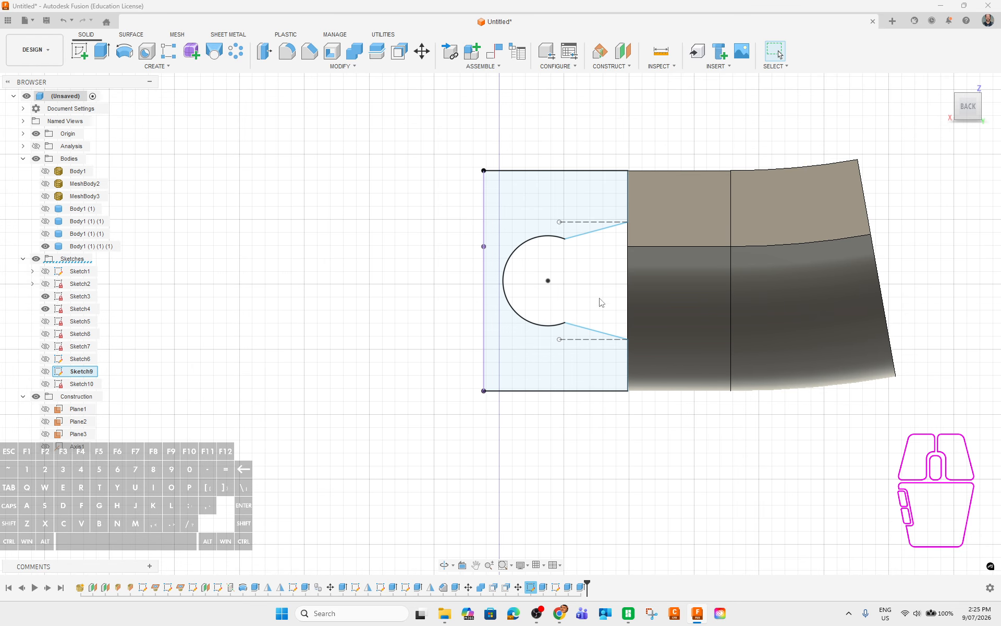
{"action": "left_click", "coordinate": [557, 254]}
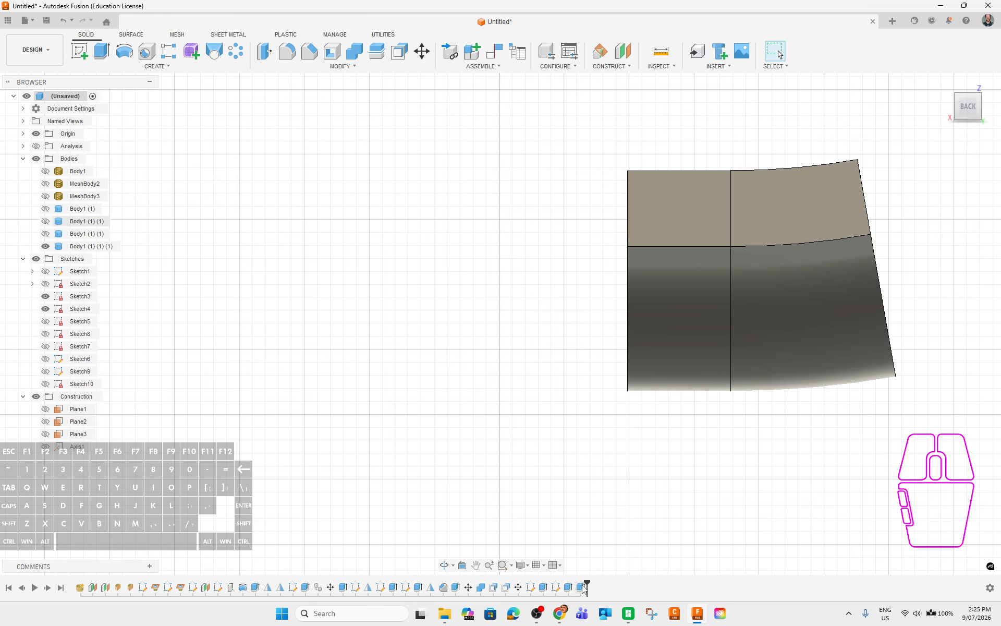
In Sketch9, draw a vertical line joining the upper and lower notch corners.
{"action": "left_click", "coordinate": [556, 590]}
{"action": "left_click", "coordinate": [530, 589]}
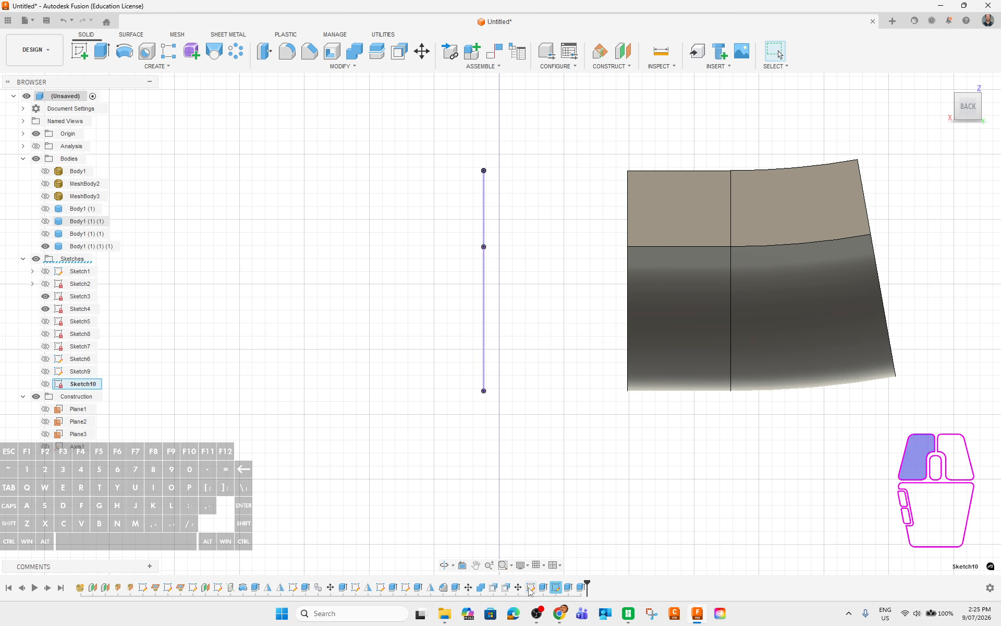
{"action": "right_click", "coordinate": [531, 588]}
{"action": "left_click", "coordinate": [557, 473]}
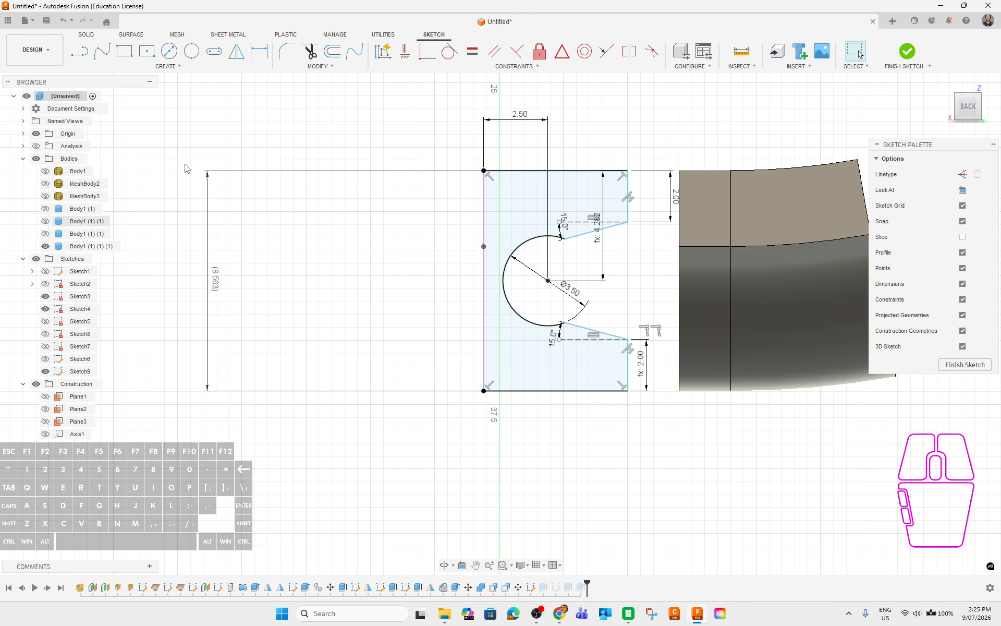
{"action": "left_click", "coordinate": [83, 52]}
{"action": "left_click", "coordinate": [624, 224]}
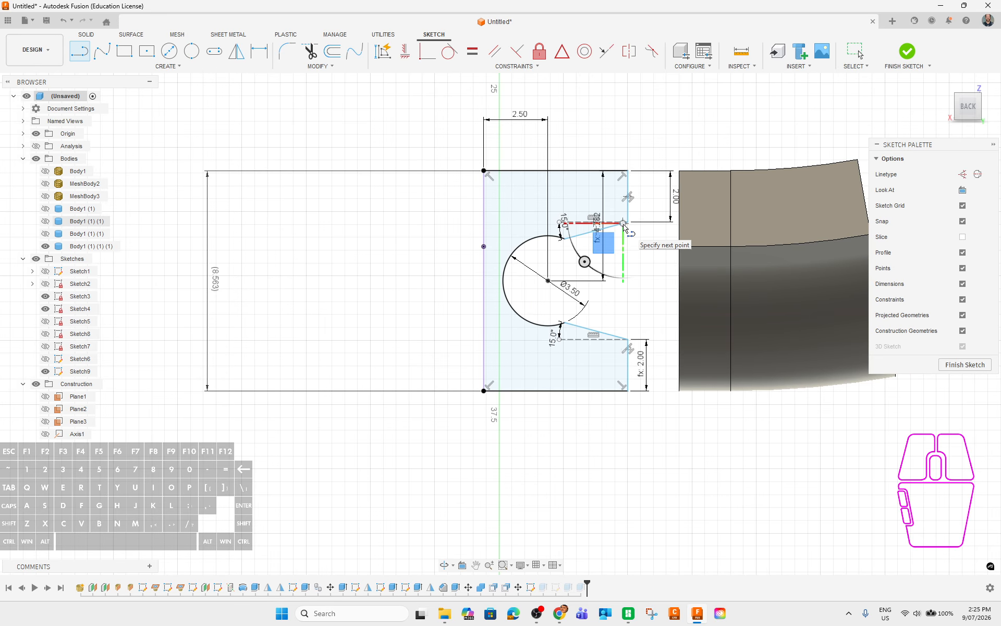
{"action": "key", "text": "Escape"}
{"action": "left_click", "coordinate": [74, 54]}
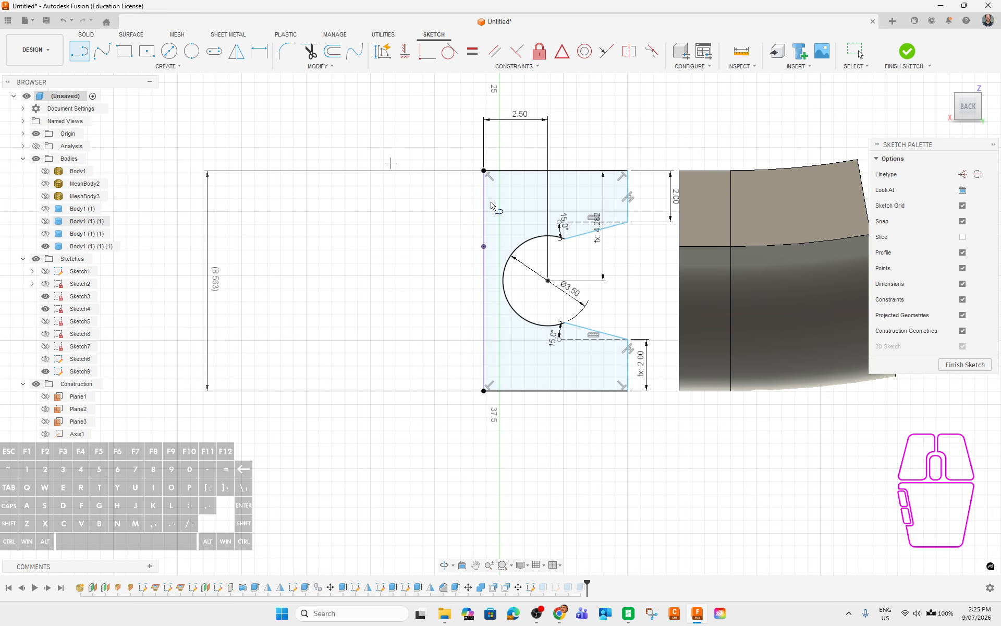
{"action": "left_click", "coordinate": [628, 222]}
{"action": "left_click", "coordinate": [628, 338]}
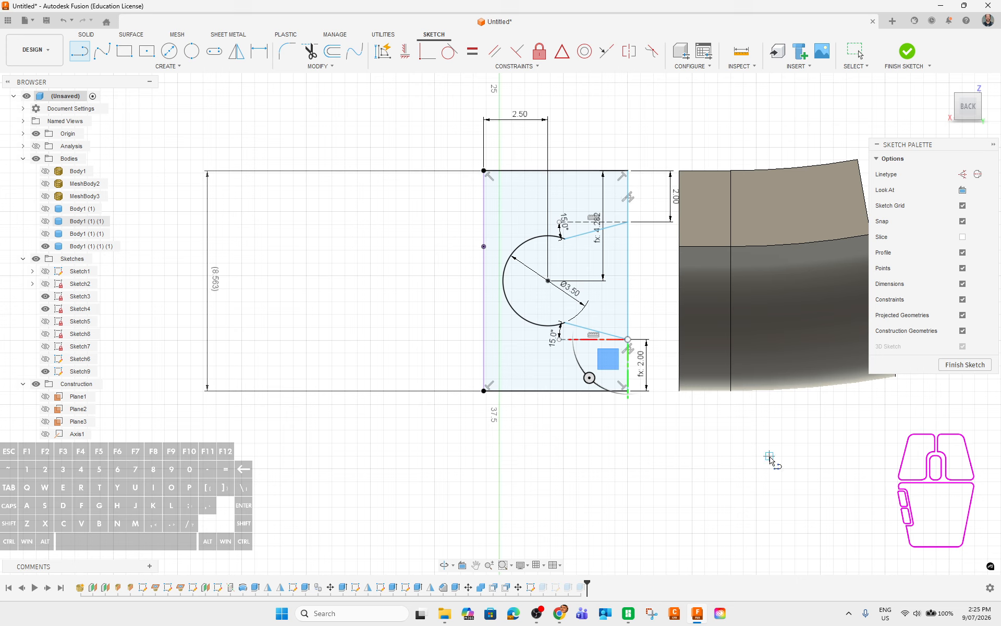
{"action": "left_click", "coordinate": [965, 365]}
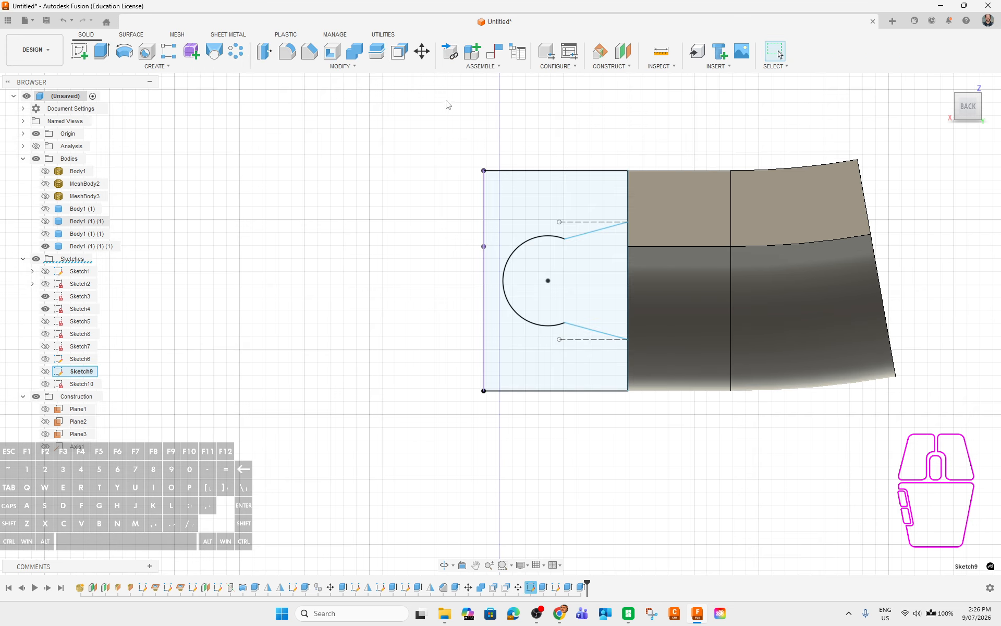
Make Sketch10 and Sketch9 visible in the model again.
{"action": "left_click", "coordinate": [523, 200]}
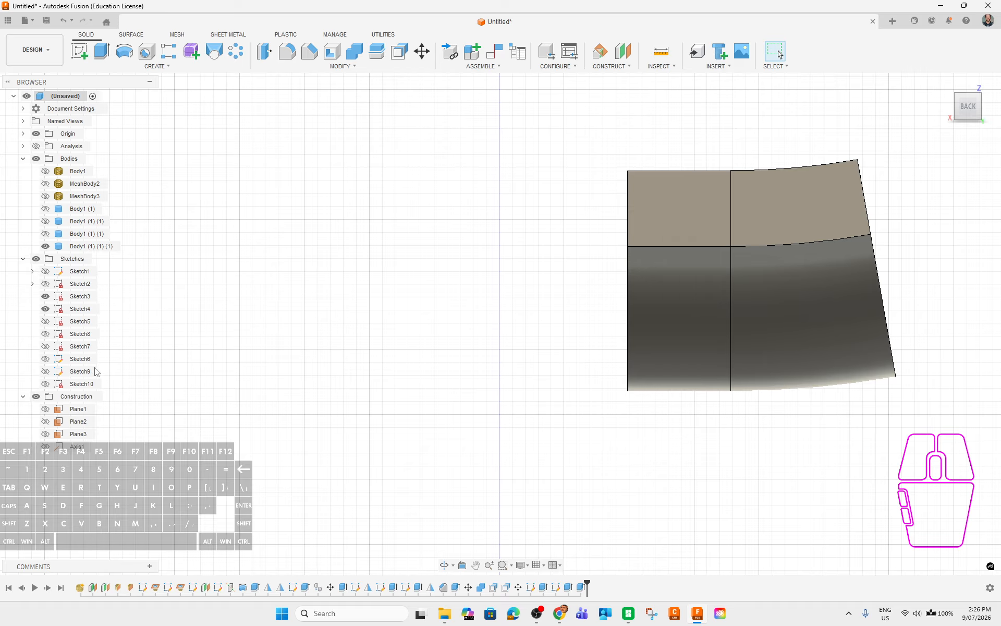
{"action": "left_click", "coordinate": [45, 384]}
{"action": "left_click", "coordinate": [46, 372]}
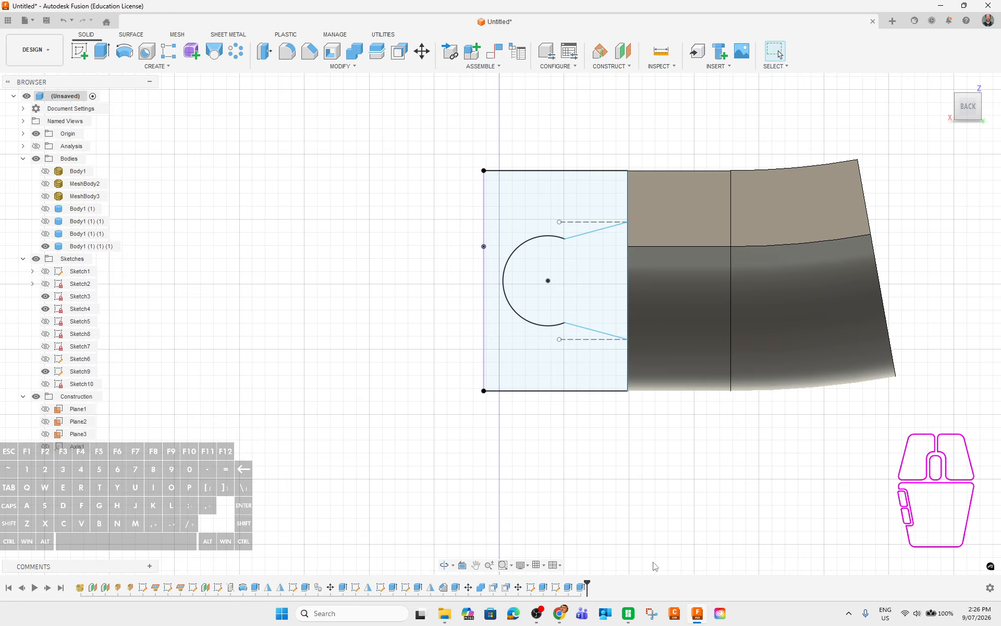
{"action": "left_click", "coordinate": [580, 591]}
{"action": "left_click", "coordinate": [658, 522]}
{"action": "middle_click_drag", "start_coordinate": [660, 468], "coordinate": [691, 496], "text": "shift"}
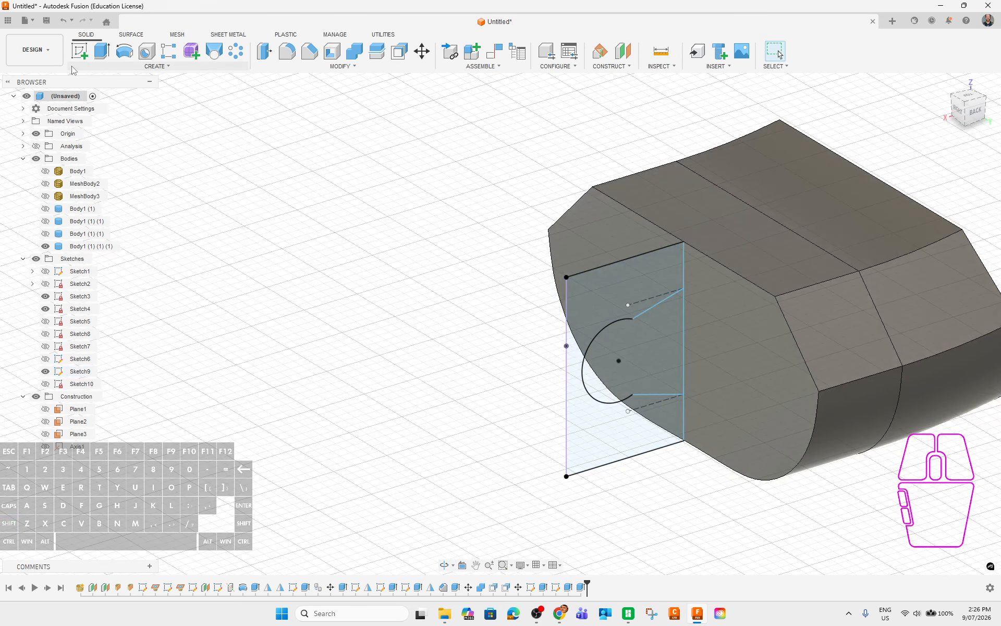
Extrude Sketch9's keyhole profile symmetrically by 5.50 mm as a Join.
{"action": "left_click", "coordinate": [101, 51]}
{"action": "left_click", "coordinate": [625, 338]}
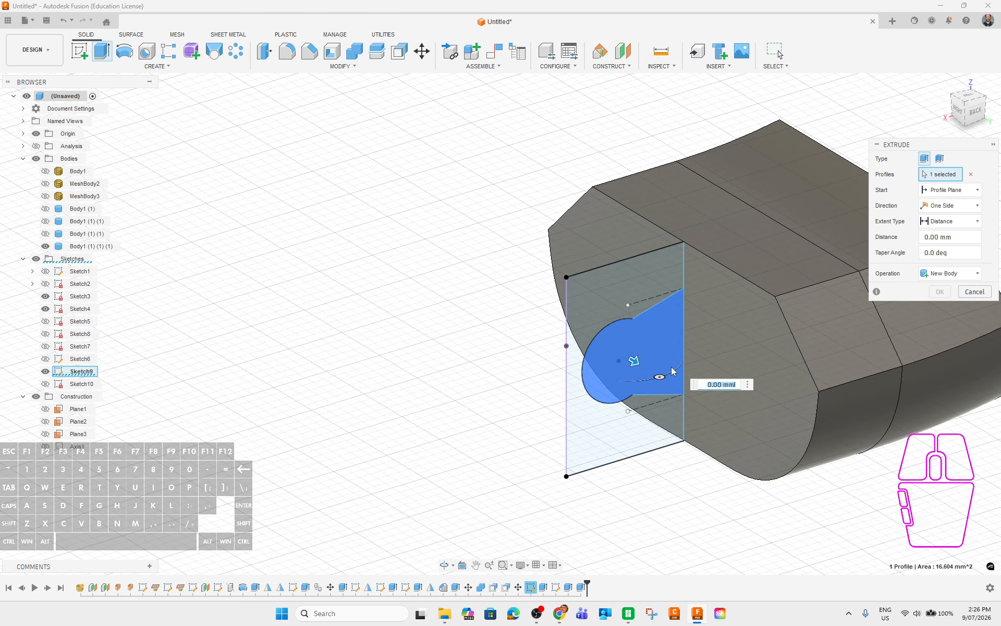
{"action": "middle_click_drag", "start_coordinate": [627, 344], "coordinate": [622, 401], "text": "shift"}
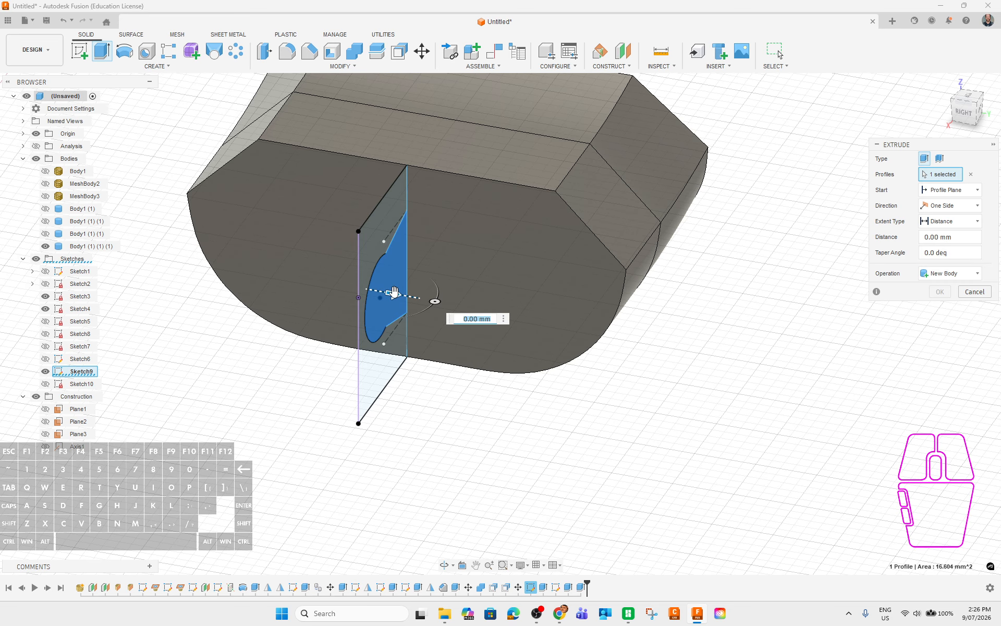
{"action": "left_click_drag", "start_coordinate": [394, 292], "coordinate": [429, 300]}
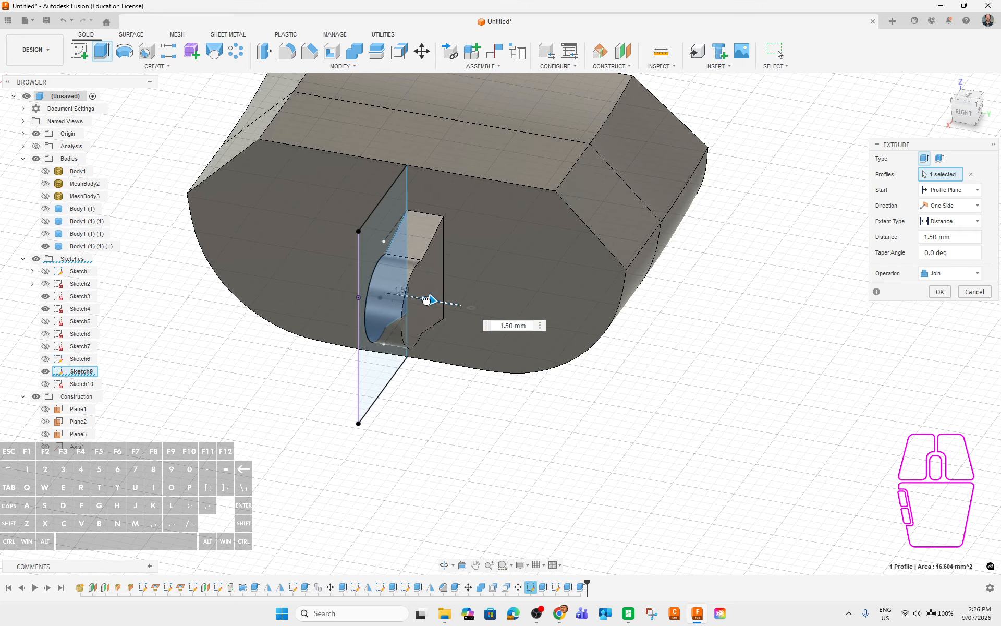
{"action": "left_click", "coordinate": [946, 205]}
{"action": "left_click", "coordinate": [923, 246]}
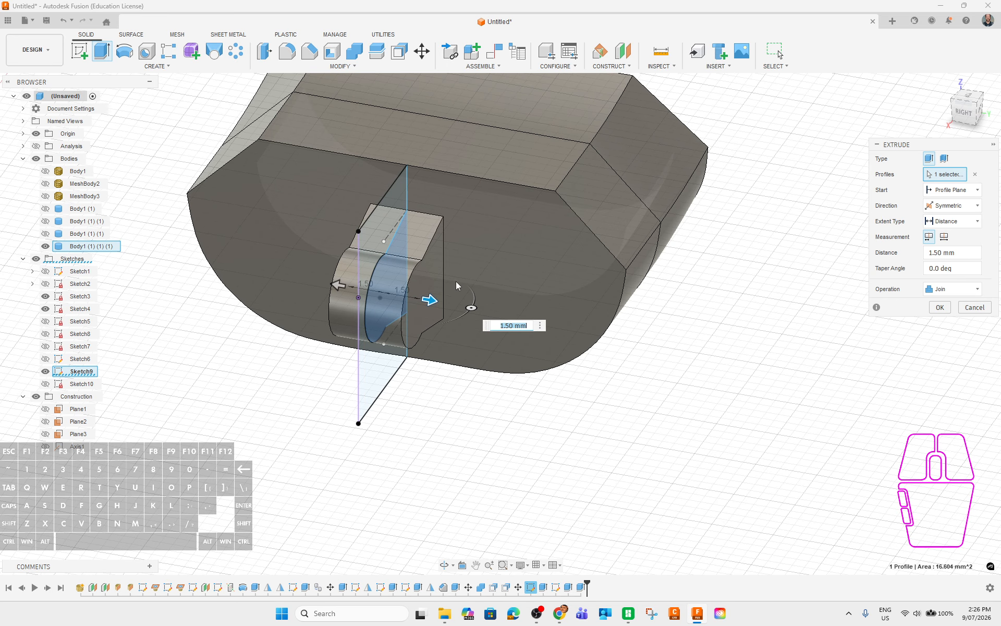
{"action": "left_click_drag", "start_coordinate": [431, 301], "coordinate": [527, 317]}
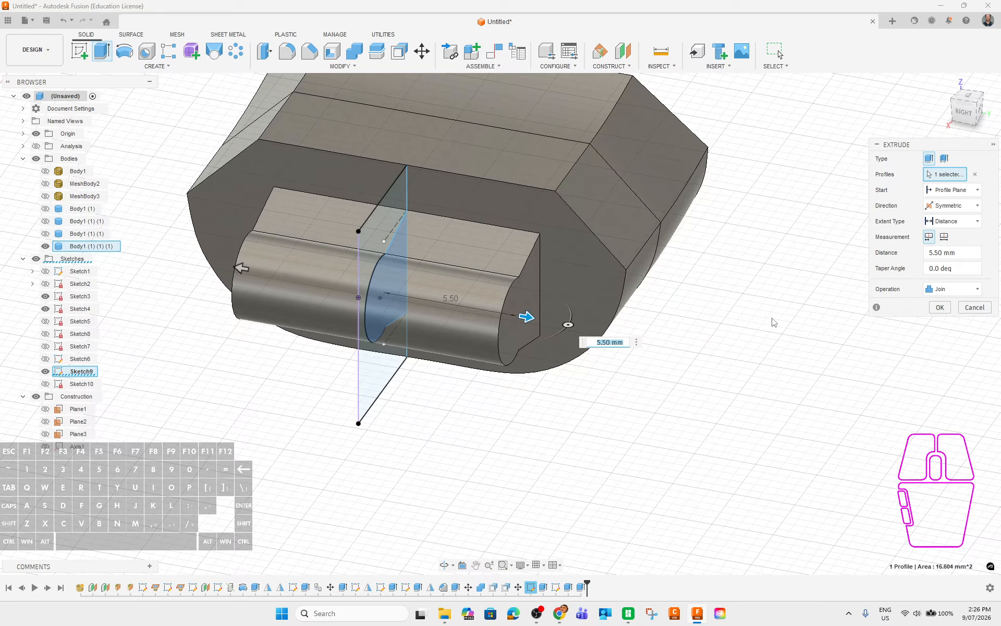
{"action": "left_click", "coordinate": [940, 309]}
{"action": "middle_click_drag", "start_coordinate": [859, 443], "coordinate": [551, 441], "text": "shift"}
{"action": "middle_click_drag", "start_coordinate": [464, 418], "coordinate": [741, 400]}
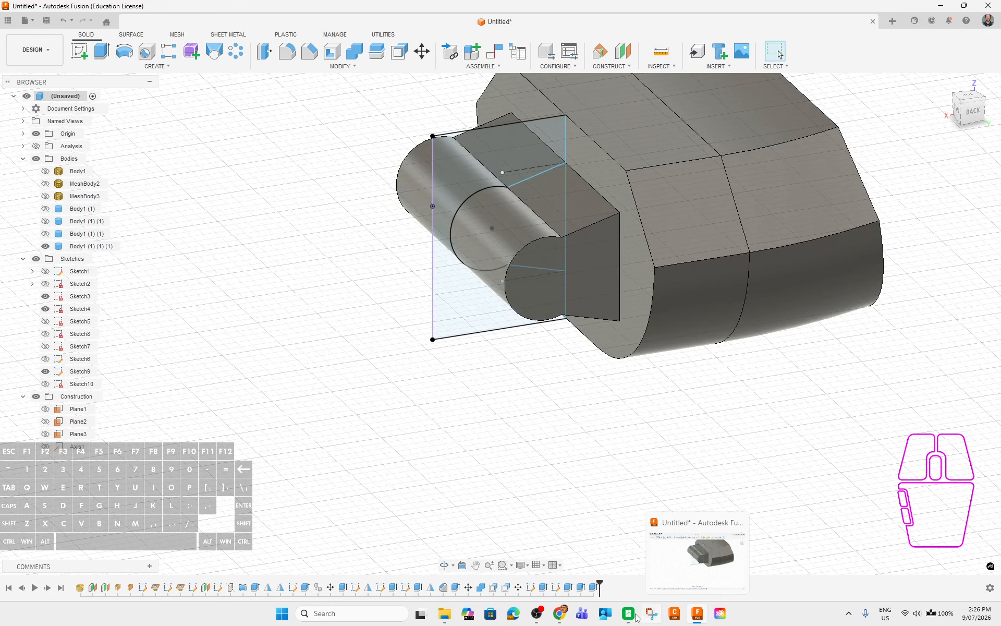
Show Body1 (1) (1) again and orbit around to see its keyhole slot around the pin.
{"action": "mouse_move", "coordinate": [633, 619]}
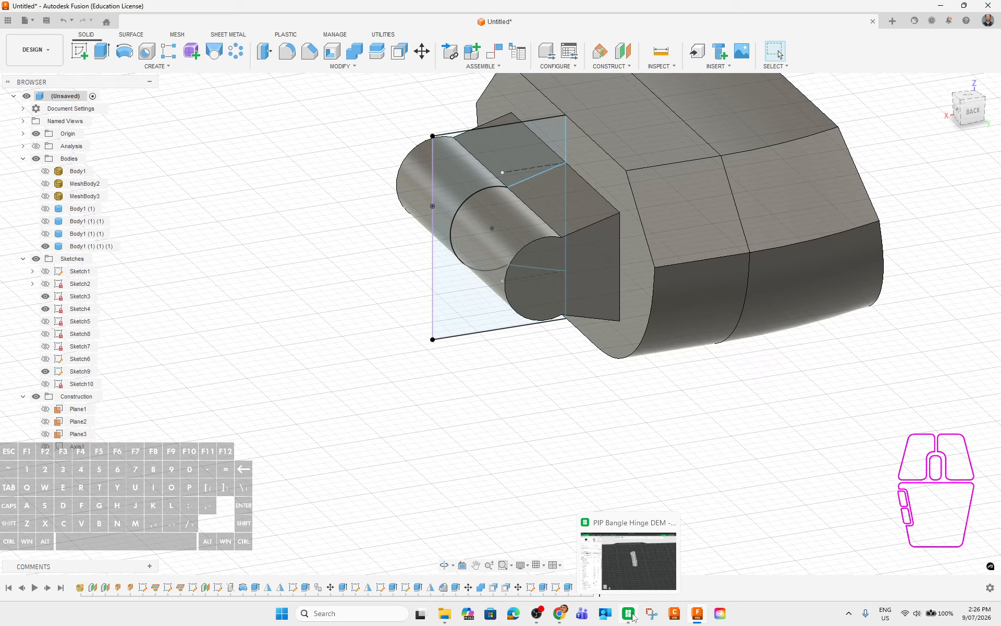
{"action": "left_click", "coordinate": [45, 233]}
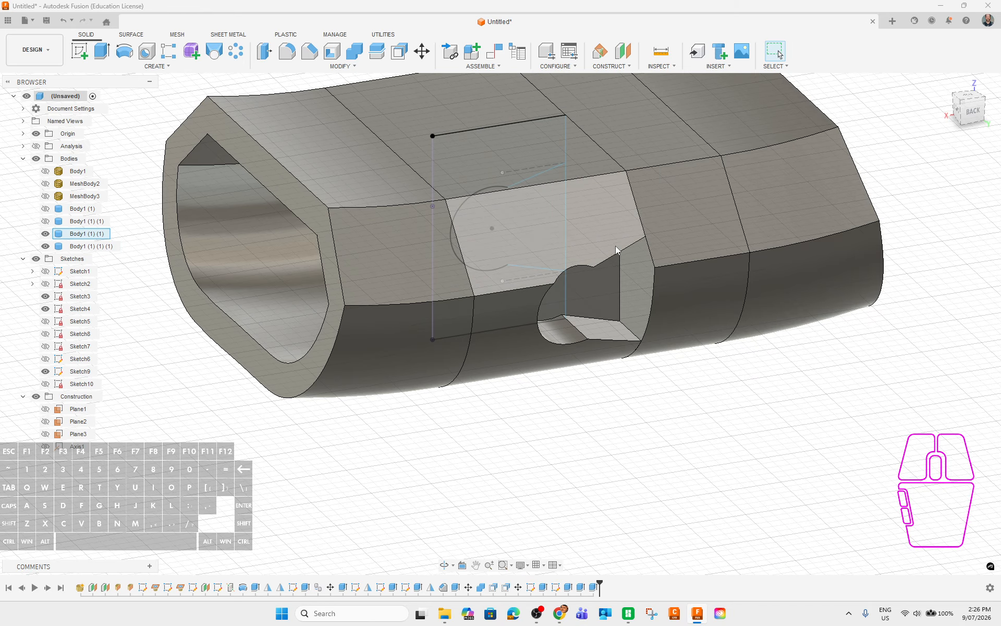
{"action": "mouse_move", "coordinate": [765, 430]}
{"action": "middle_mouse_down", "text": "shift"}
{"action": "mouse_move", "coordinate": [740, 402]}
{"action": "mouse_move", "coordinate": [770, 424]}
{"action": "middle_mouse_up", "text": "shift"}
{"action": "middle_click_drag", "start_coordinate": [705, 292], "coordinate": [599, 283], "text": "shift"}
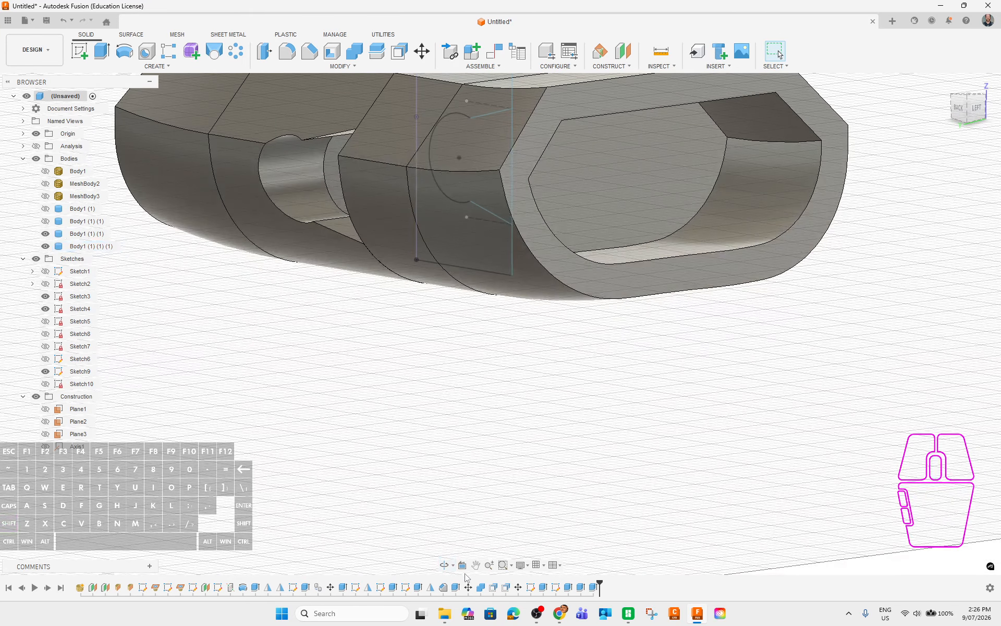
{"action": "middle_click_drag", "start_coordinate": [330, 341], "coordinate": [404, 315], "text": "shift"}
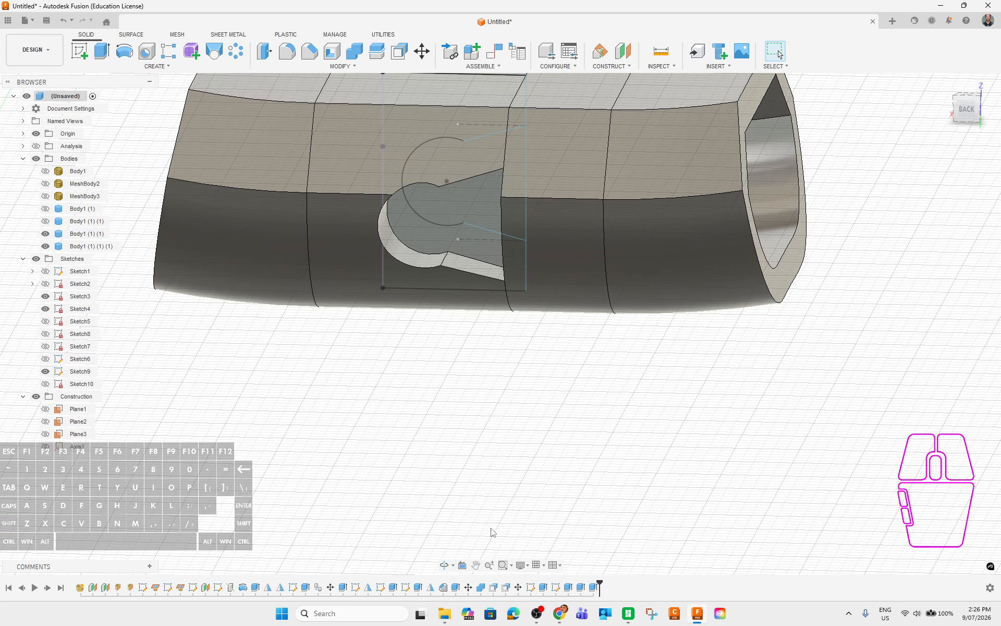
{"action": "left_click", "coordinate": [542, 588]}
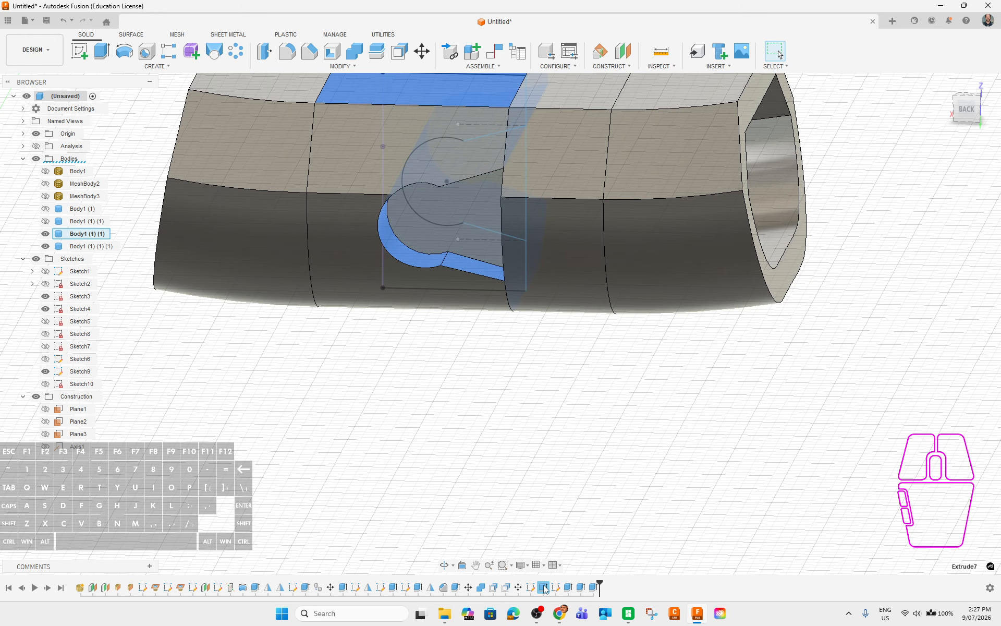
Edit Extrude7 to include a second profile and apply the change.
{"action": "right_click", "coordinate": [545, 589]}
{"action": "left_click", "coordinate": [566, 467]}
{"action": "mouse_move", "coordinate": [593, 410]}
{"action": "middle_mouse_down", "text": "shift"}
{"action": "mouse_move", "coordinate": [550, 398]}
{"action": "mouse_move", "coordinate": [584, 422]}
{"action": "middle_mouse_up", "text": "shift"}
{"action": "scroll", "coordinate": [625, 476], "scroll_direction": "up", "scroll_amount": 3}
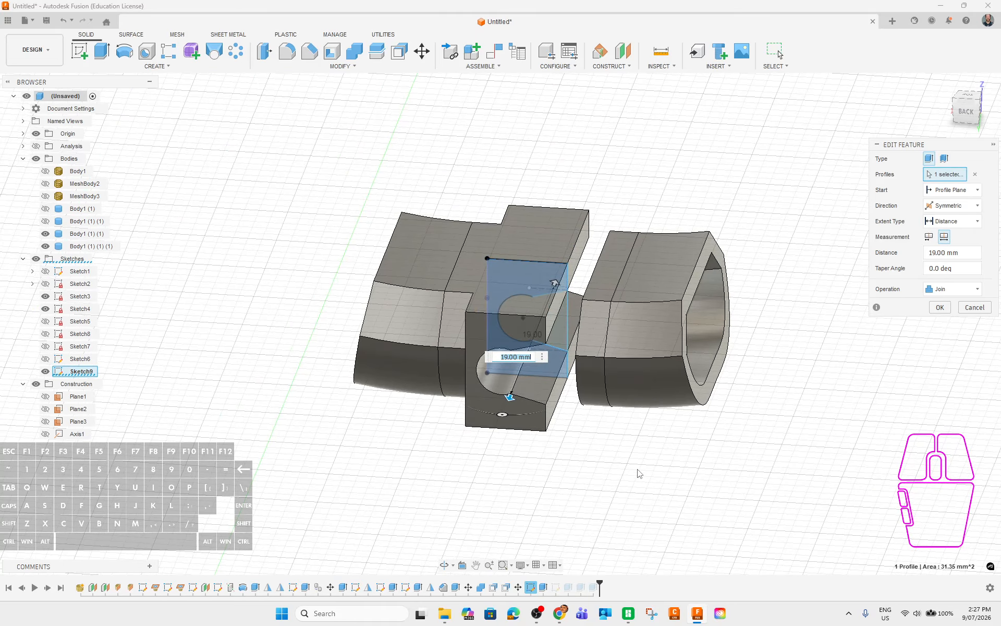
{"action": "middle_click_drag", "start_coordinate": [626, 468], "coordinate": [612, 461], "text": "shift"}
{"action": "left_click", "coordinate": [549, 340]}
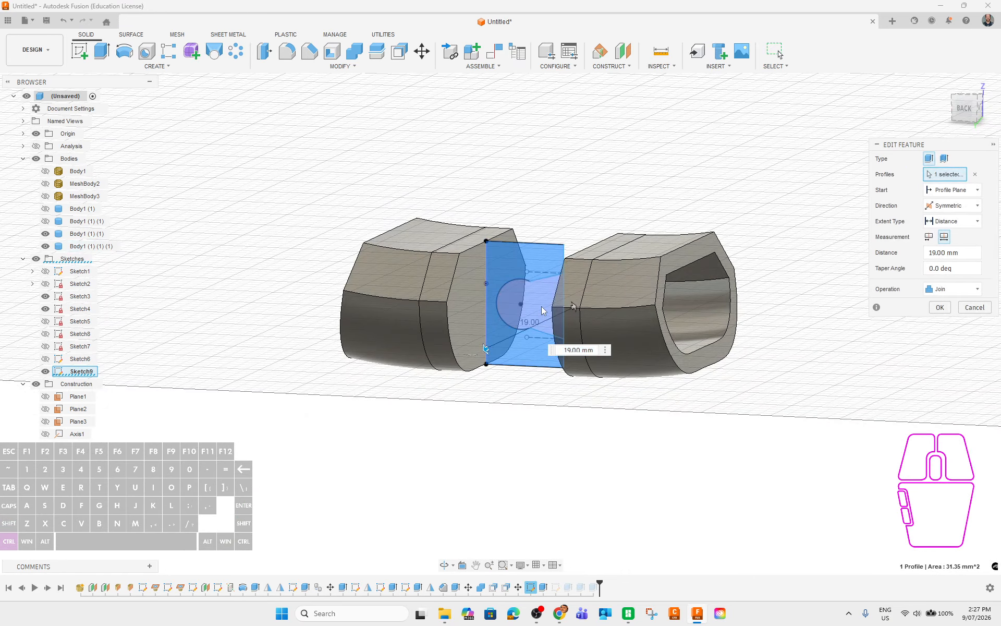
{"action": "left_click", "coordinate": [941, 309]}
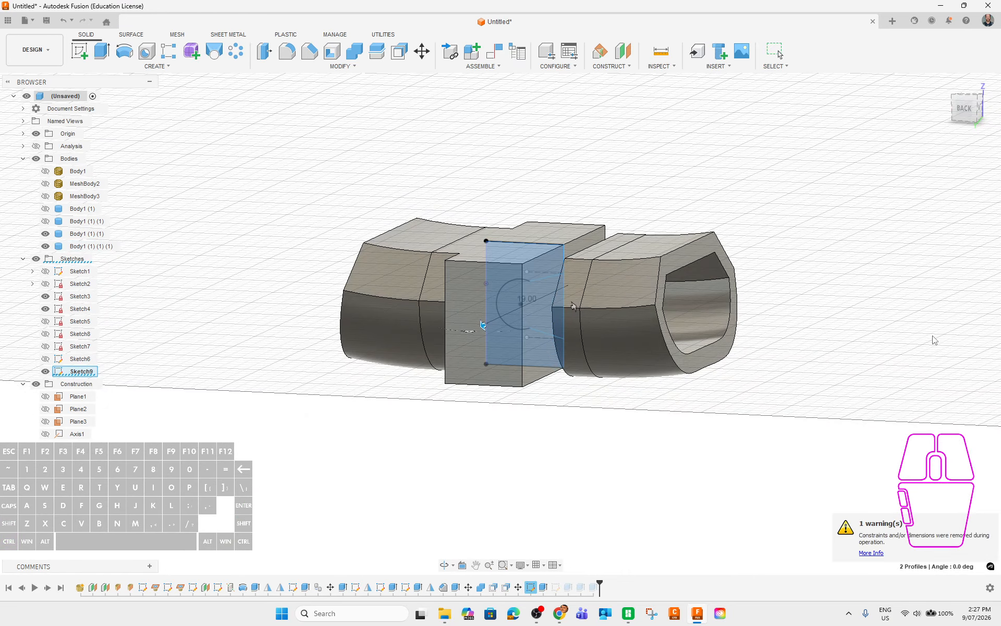
Inspect the rebuilt sleeve's open end and reopen Extrude8 for editing.
{"action": "middle_click_drag", "start_coordinate": [480, 444], "coordinate": [563, 342], "text": "shift"}
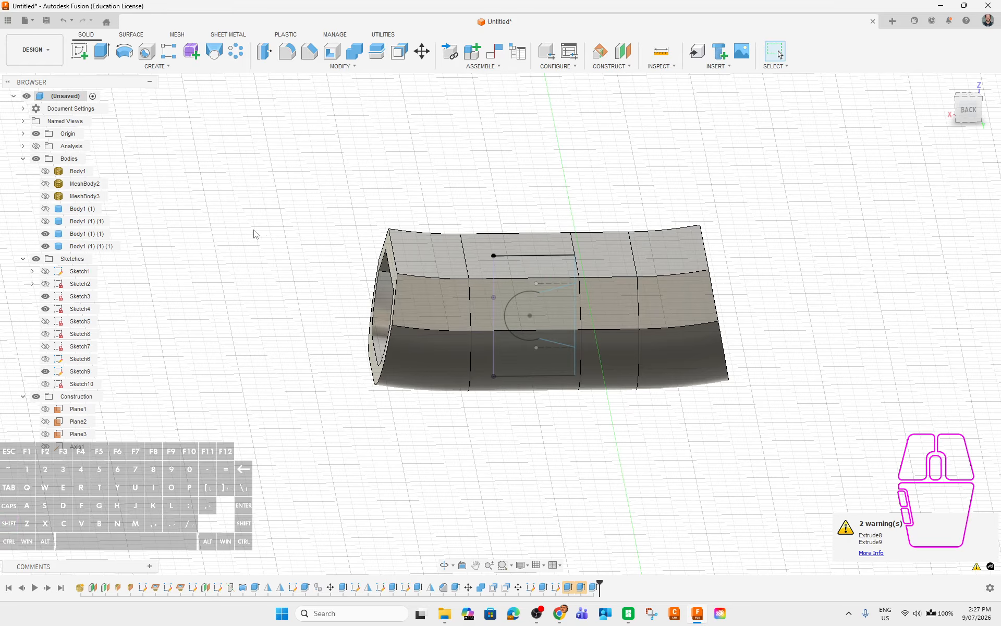
{"action": "middle_click_drag", "start_coordinate": [812, 414], "coordinate": [793, 444], "text": "shift"}
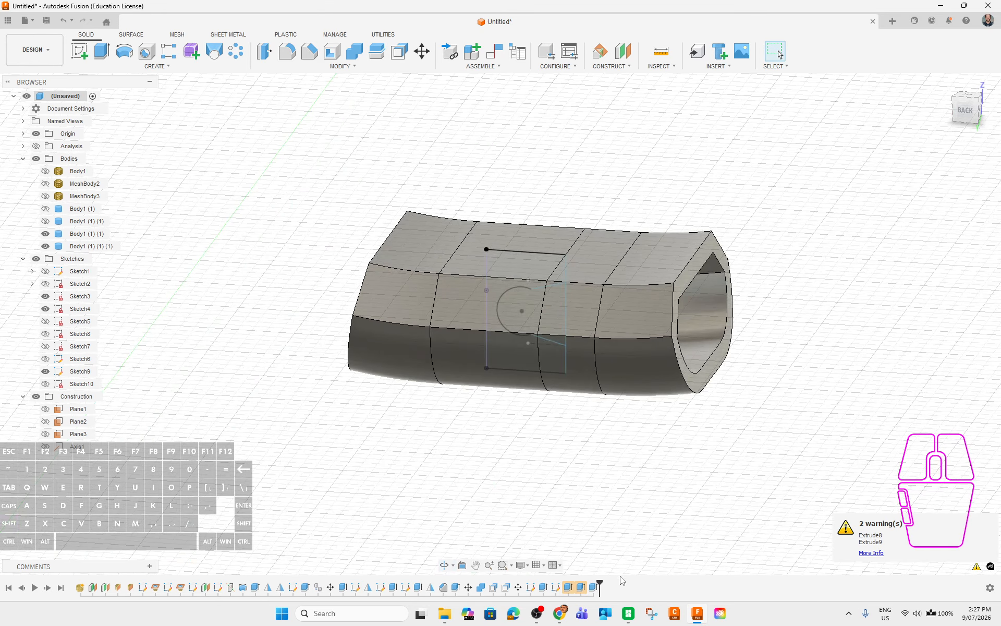
{"action": "left_click", "coordinate": [568, 588]}
{"action": "right_click", "coordinate": [567, 588]}
{"action": "left_click", "coordinate": [599, 465]}
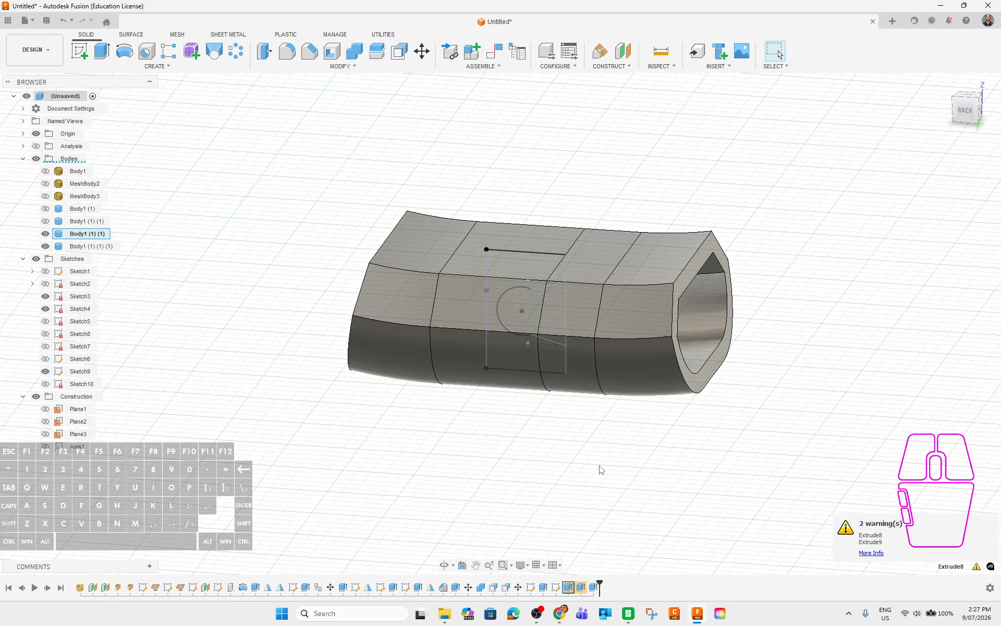
Switch Extrude8's cut from To Object to a -6.00 mm Distance extent.
{"action": "middle_click_drag", "start_coordinate": [540, 458], "coordinate": [890, 469], "text": "shift"}
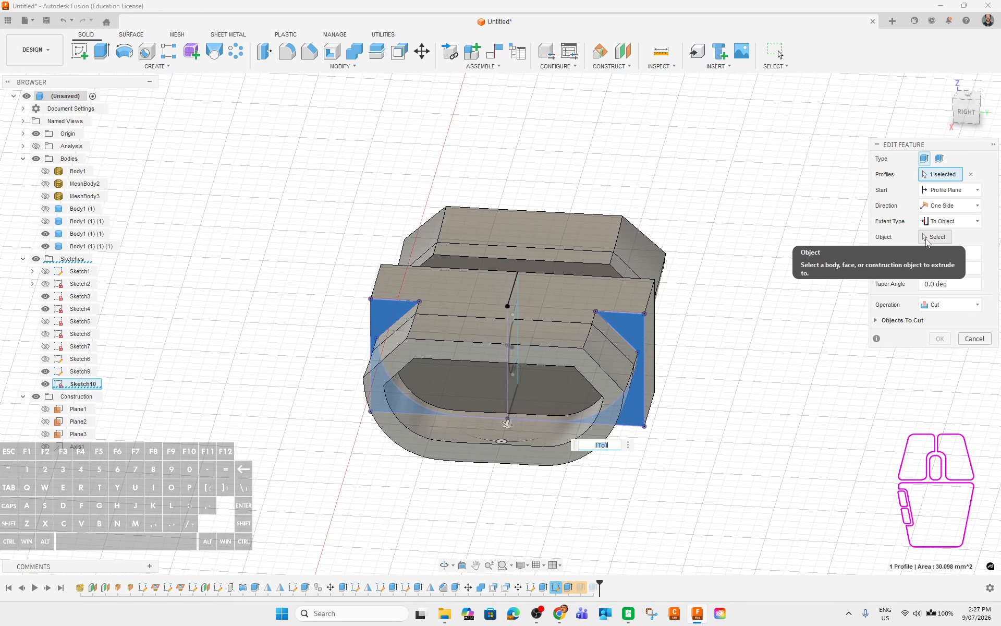
{"action": "mouse_move", "coordinate": [673, 441]}
{"action": "middle_mouse_down", "text": "shift"}
{"action": "mouse_move", "coordinate": [656, 448]}
{"action": "mouse_move", "coordinate": [674, 443]}
{"action": "mouse_move", "coordinate": [666, 452]}
{"action": "mouse_move", "coordinate": [677, 453]}
{"action": "mouse_move", "coordinate": [662, 447]}
{"action": "middle_mouse_up", "text": "shift"}
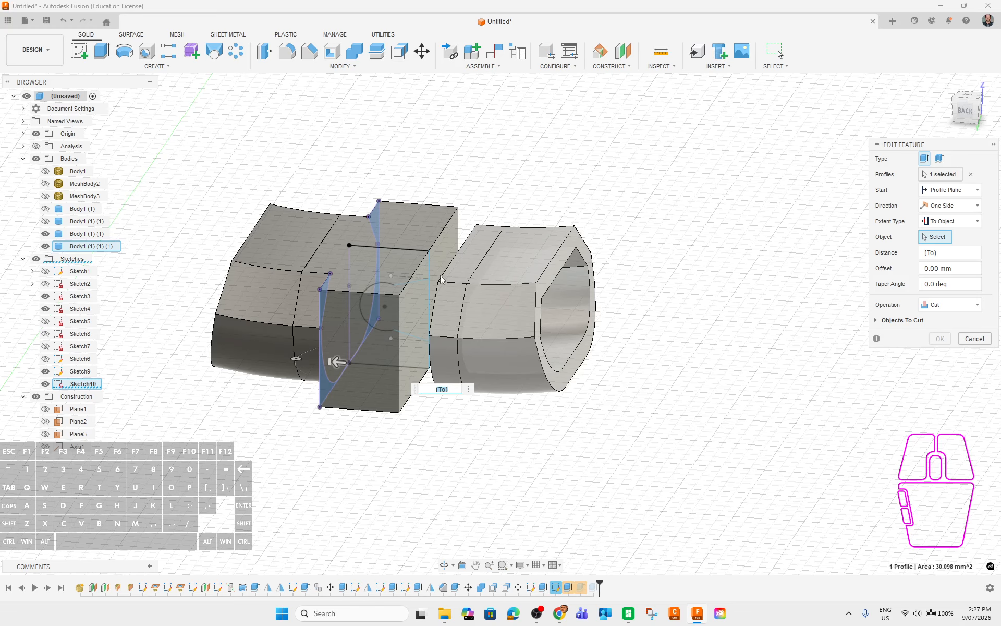
{"action": "left_click", "coordinate": [950, 221]}
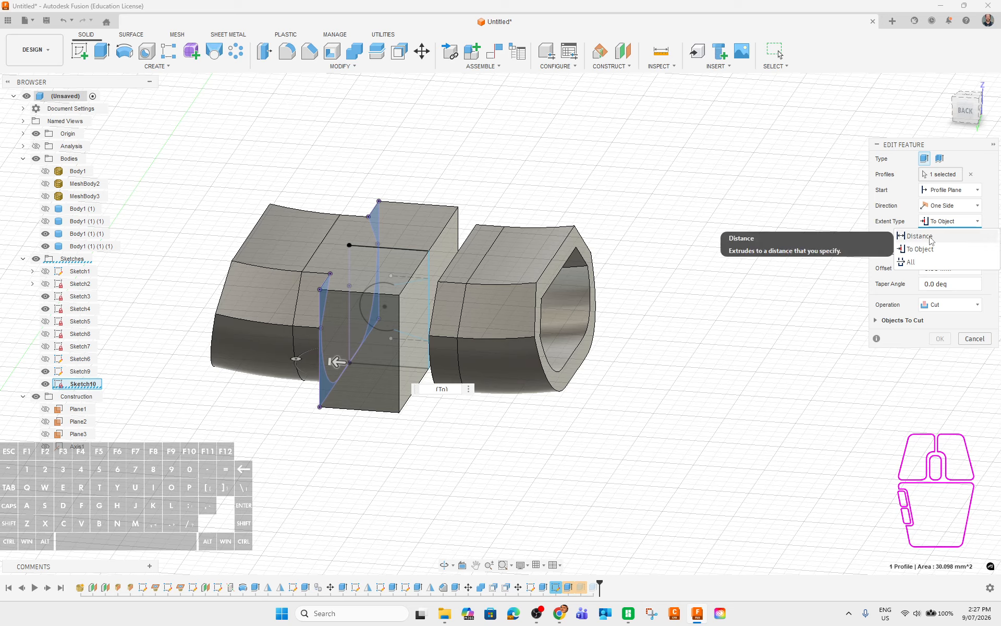
{"action": "left_click", "coordinate": [938, 236]}
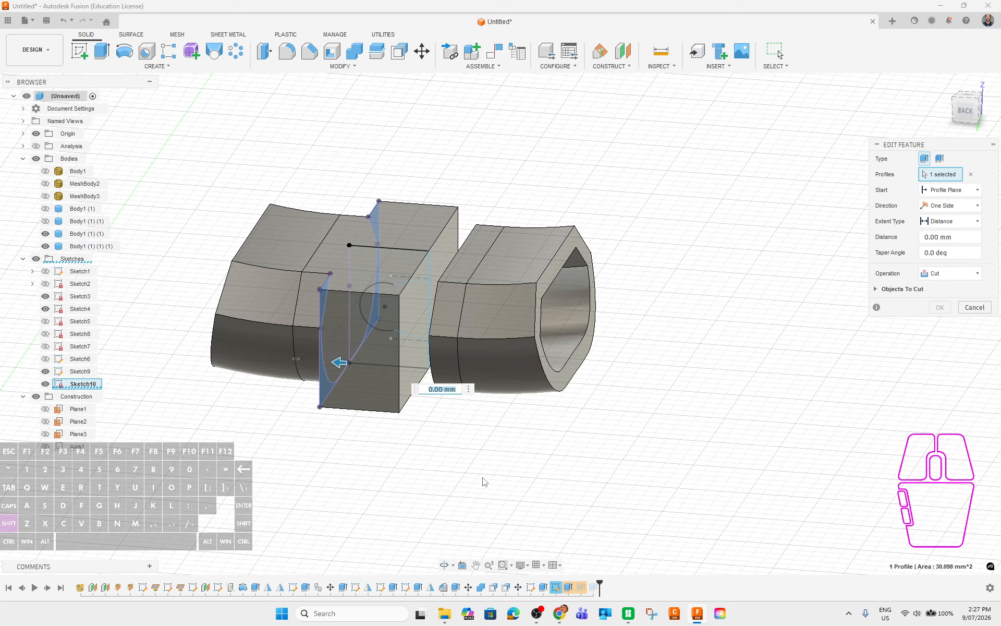
{"action": "middle_click_drag", "start_coordinate": [485, 482], "coordinate": [498, 476], "text": "shift"}
{"action": "left_click_drag", "start_coordinate": [351, 374], "coordinate": [433, 383]}
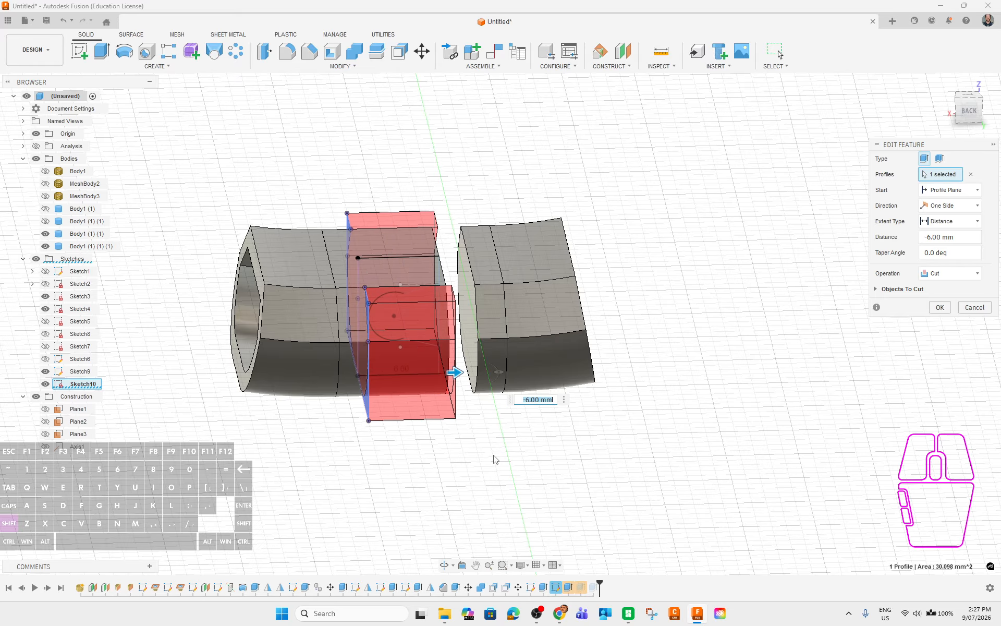
{"action": "mouse_move", "coordinate": [494, 458]}
{"action": "middle_mouse_down", "text": "shift"}
{"action": "mouse_move", "coordinate": [473, 442]}
{"action": "mouse_move", "coordinate": [489, 455]}
{"action": "middle_mouse_up", "text": "shift"}
{"action": "scroll", "coordinate": [489, 456], "scroll_direction": "up", "scroll_amount": 3}
{"action": "scroll", "coordinate": [403, 411], "scroll_direction": "down", "scroll_amount": 1}
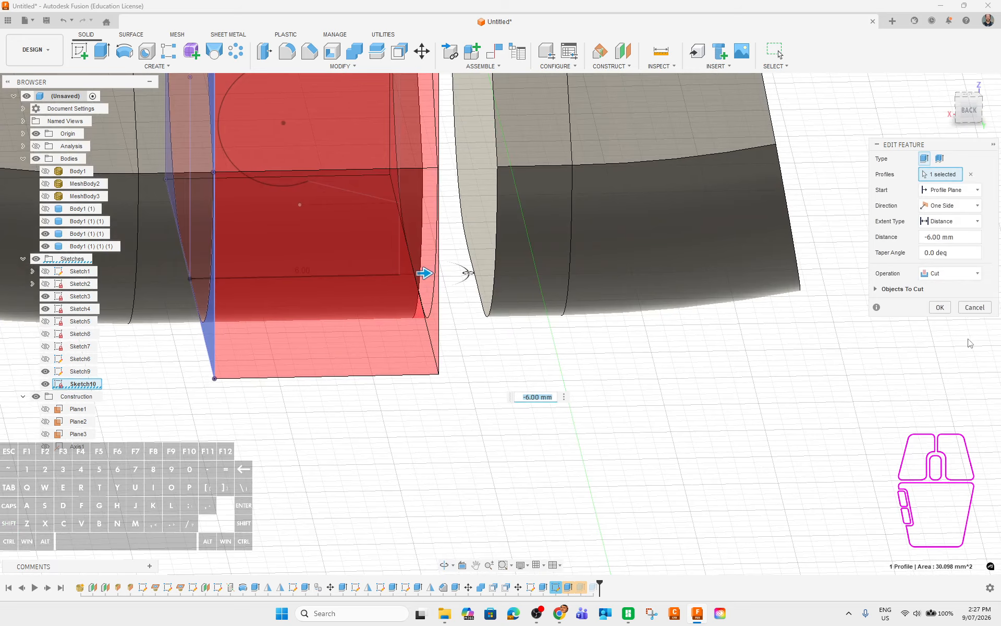
{"action": "left_click", "coordinate": [933, 309]}
{"action": "scroll", "coordinate": [489, 401], "scroll_direction": "up", "scroll_amount": 3}
{"action": "middle_click_drag", "start_coordinate": [520, 388], "coordinate": [486, 420], "text": "shift"}
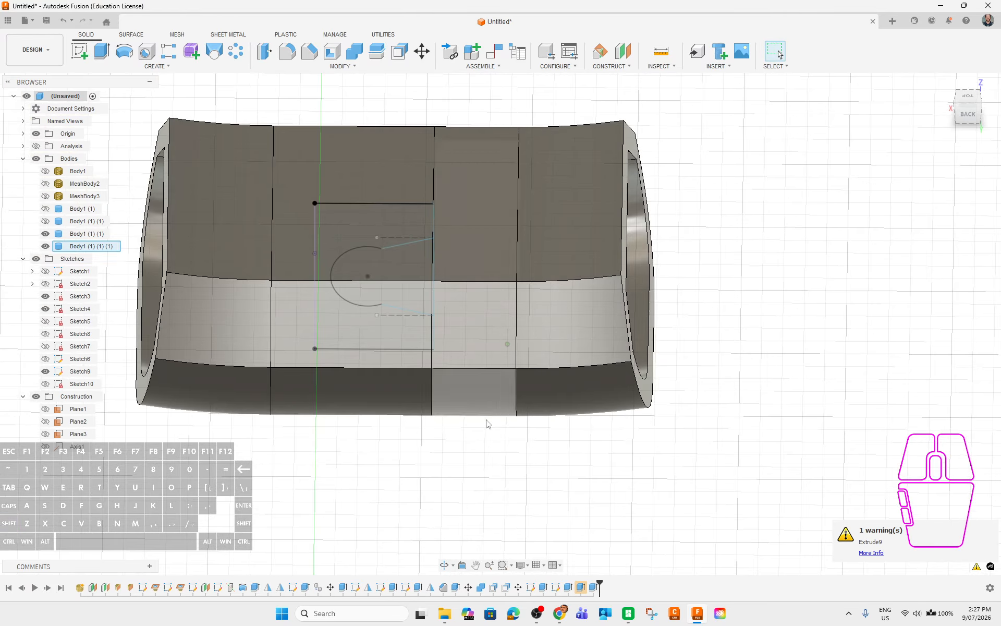
{"action": "scroll", "coordinate": [410, 476], "scroll_direction": "down", "scroll_amount": 3}
{"action": "middle_click_drag", "start_coordinate": [410, 476], "coordinate": [444, 475], "text": "shift"}
{"action": "middle_click_drag", "start_coordinate": [552, 478], "coordinate": [563, 500], "text": "shift"}
Edit Extrude9 so its join extends To Object up to the other sleeve body.
{"action": "right_click", "coordinate": [581, 589]}
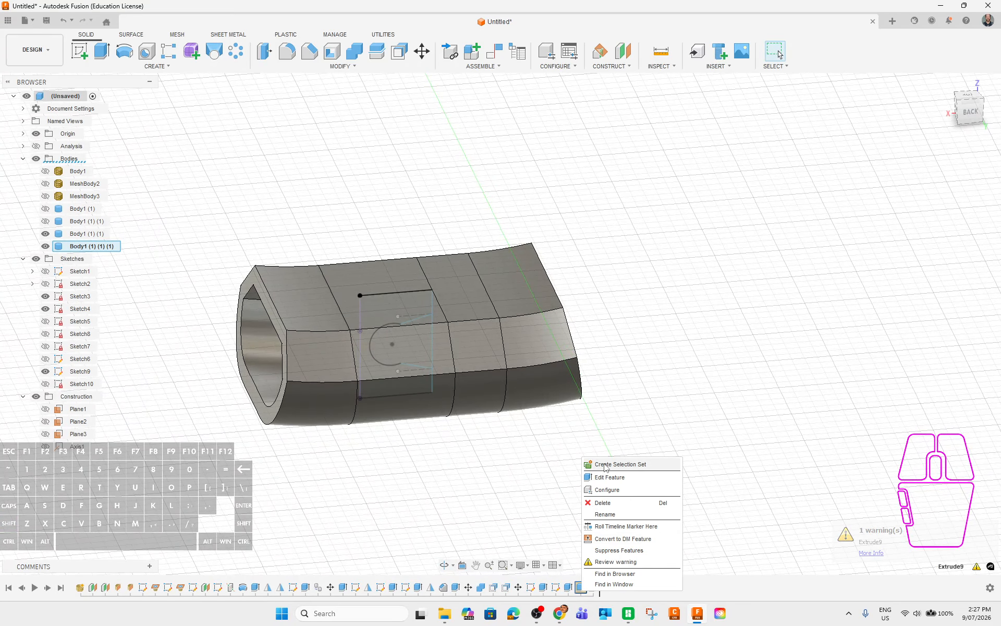
{"action": "left_click", "coordinate": [608, 463]}
{"action": "middle_click_drag", "start_coordinate": [617, 428], "coordinate": [596, 428], "text": "shift"}
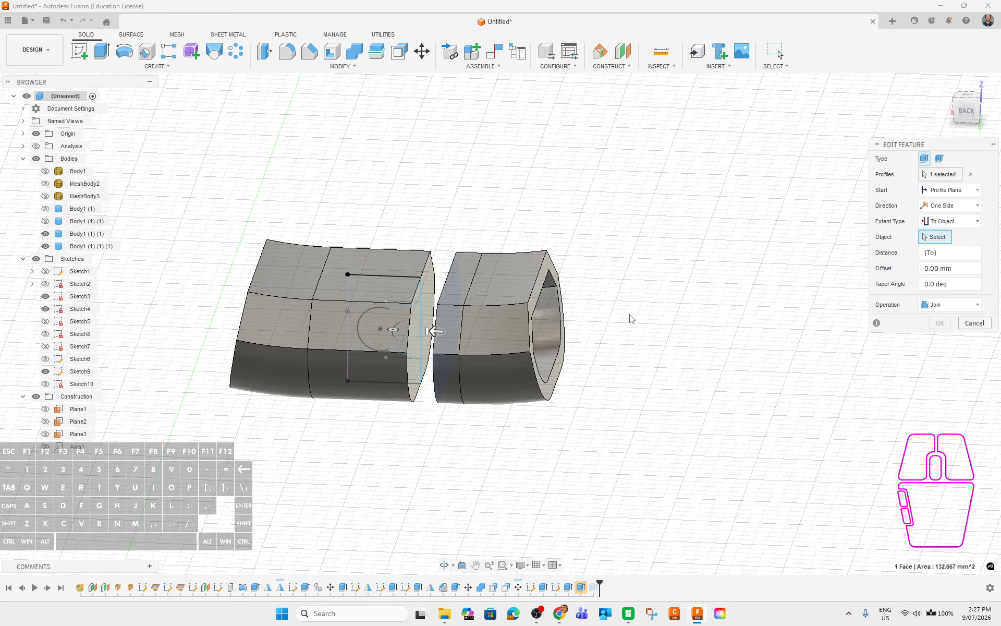
{"action": "left_click", "coordinate": [426, 289]}
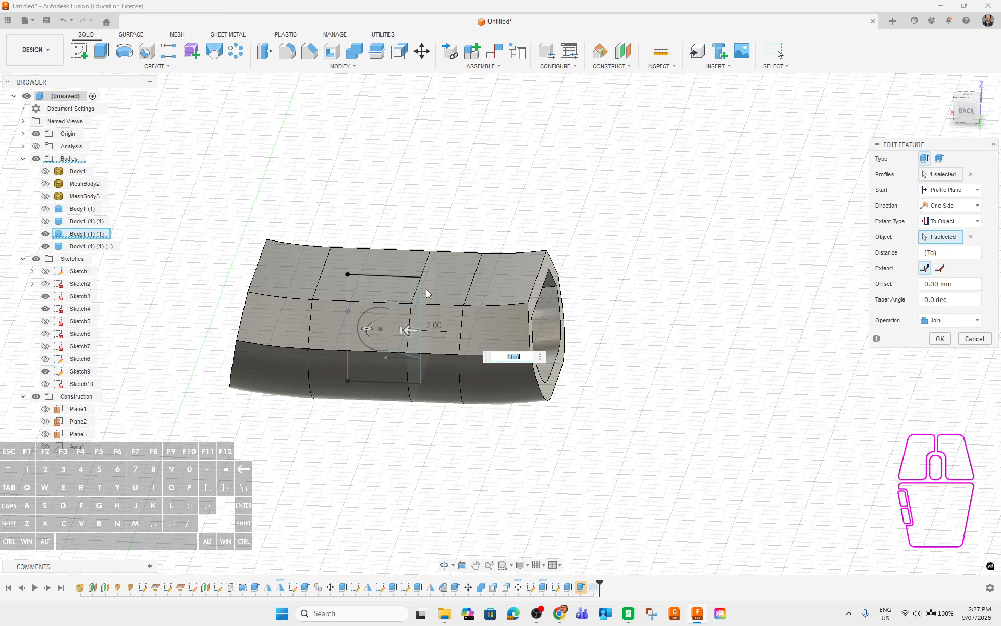
{"action": "left_click", "coordinate": [46, 234]}
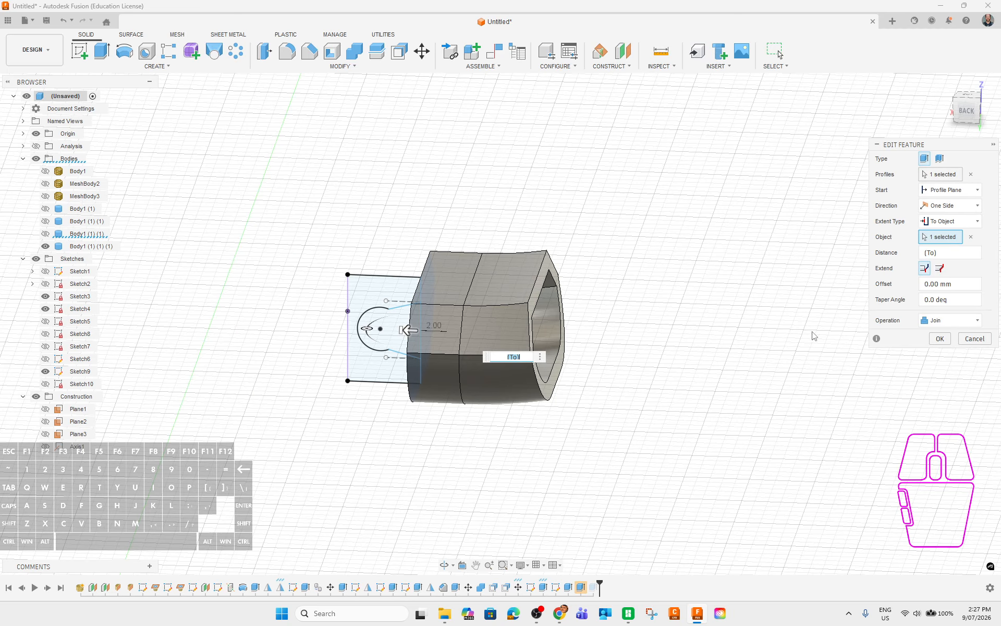
{"action": "left_click", "coordinate": [939, 338]}
{"action": "left_click", "coordinate": [45, 234]}
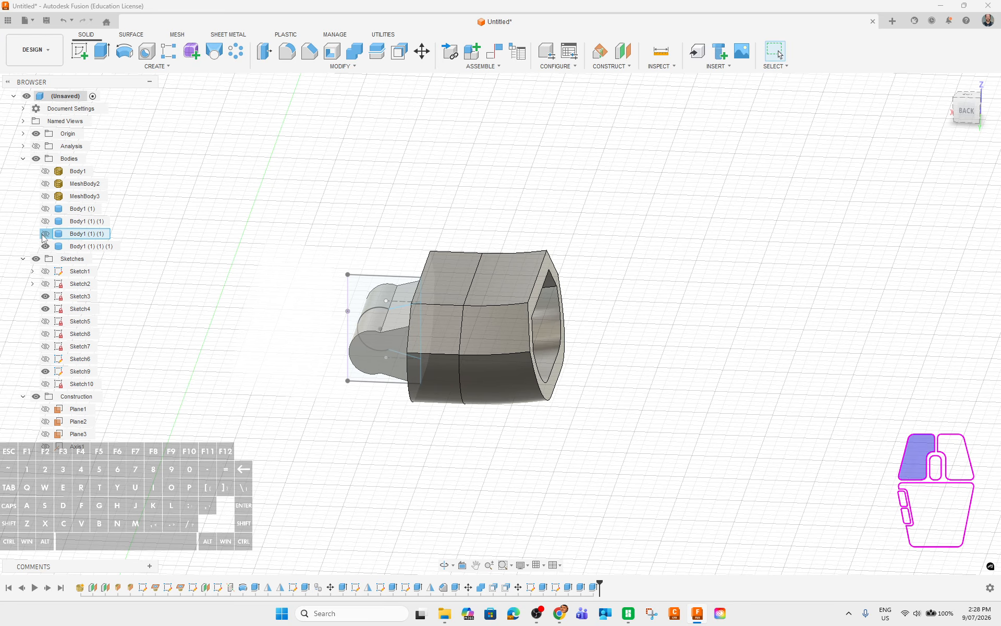
Hide the Body1 (1) (1) shell, leaving the block with its pin visible.
{"action": "middle_click_drag", "start_coordinate": [355, 451], "coordinate": [410, 451], "text": "shift"}
{"action": "middle_click_drag", "start_coordinate": [559, 465], "coordinate": [523, 474], "text": "shift"}
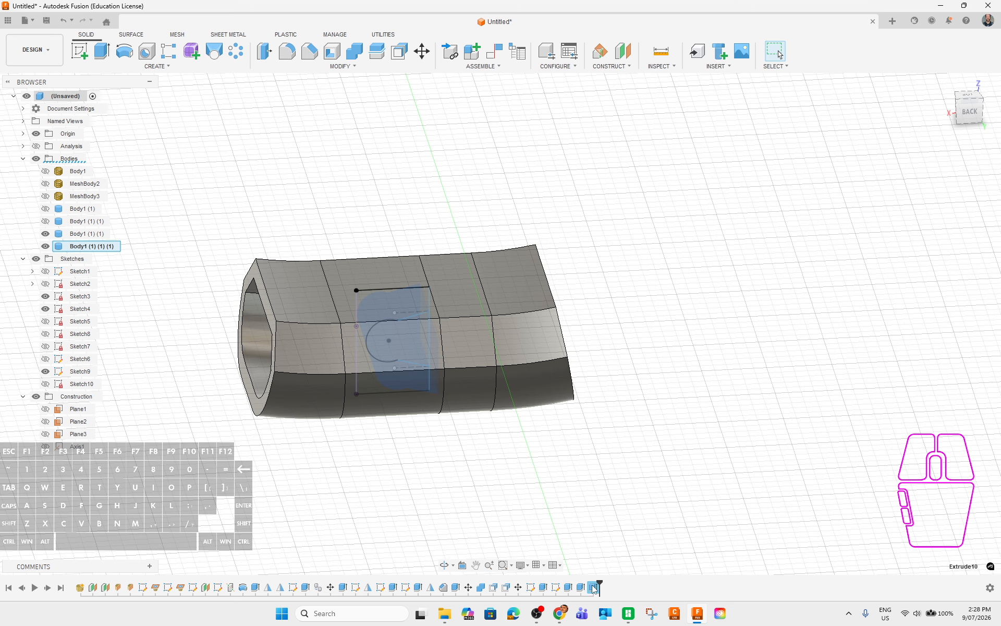
{"action": "left_click", "coordinate": [508, 305]}
{"action": "left_click", "coordinate": [45, 246]}
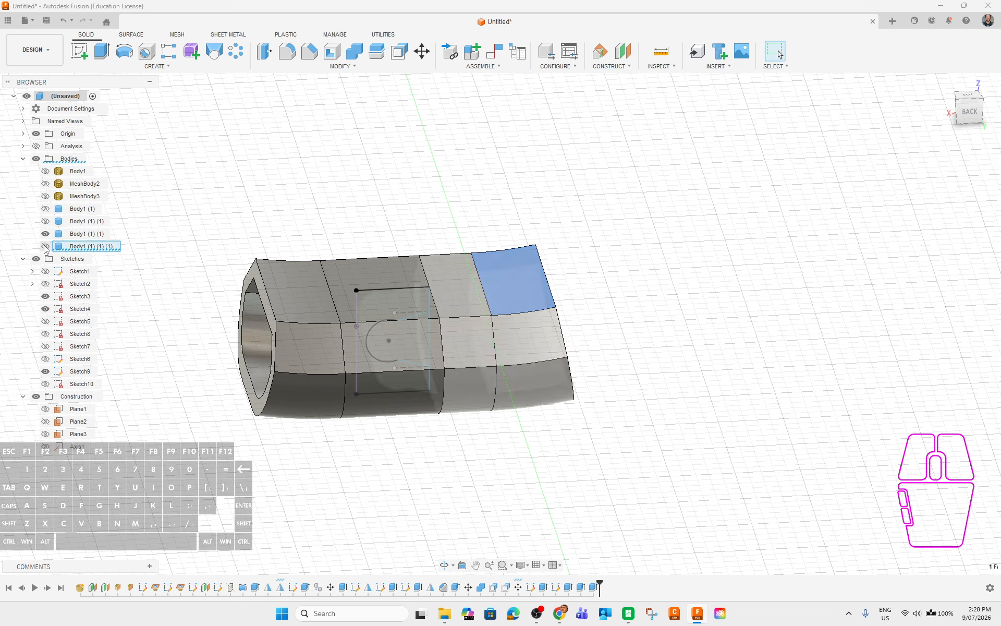
{"action": "left_click", "coordinate": [45, 247]}
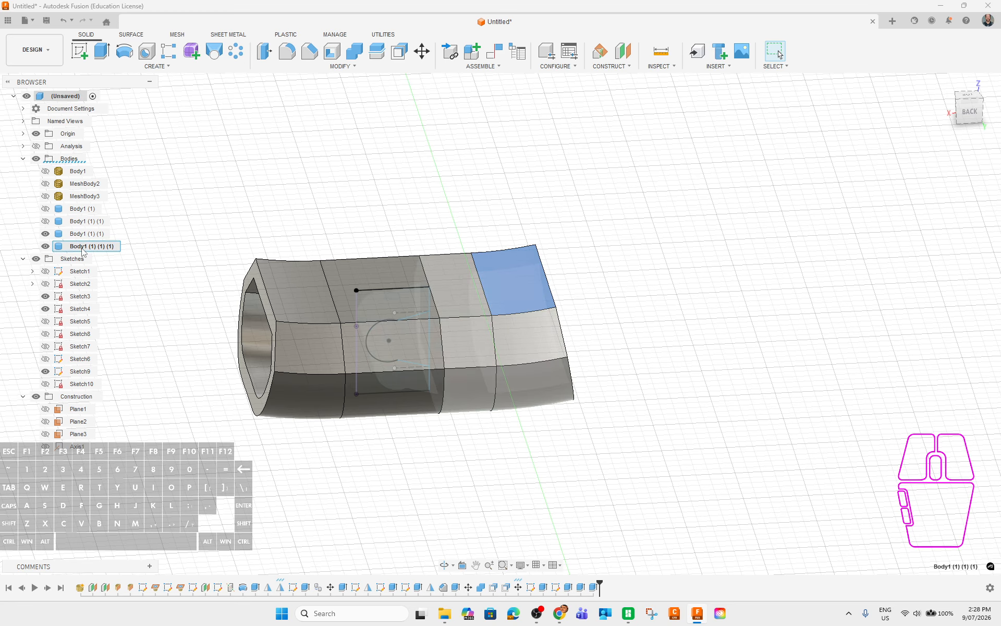
{"action": "left_click", "coordinate": [46, 234]}
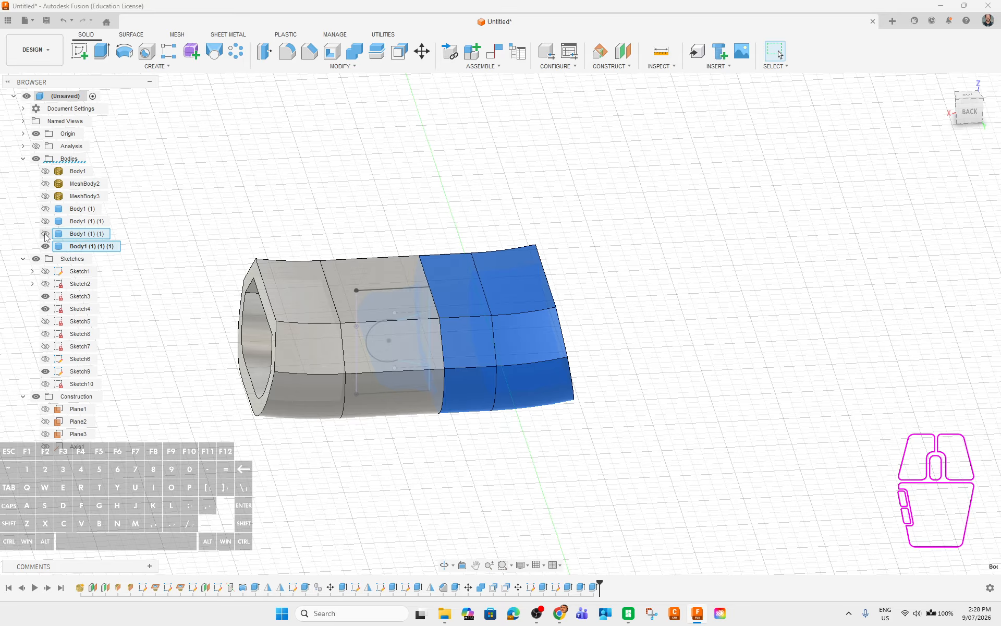
{"action": "middle_click_drag", "start_coordinate": [599, 487], "coordinate": [626, 473], "text": "shift"}
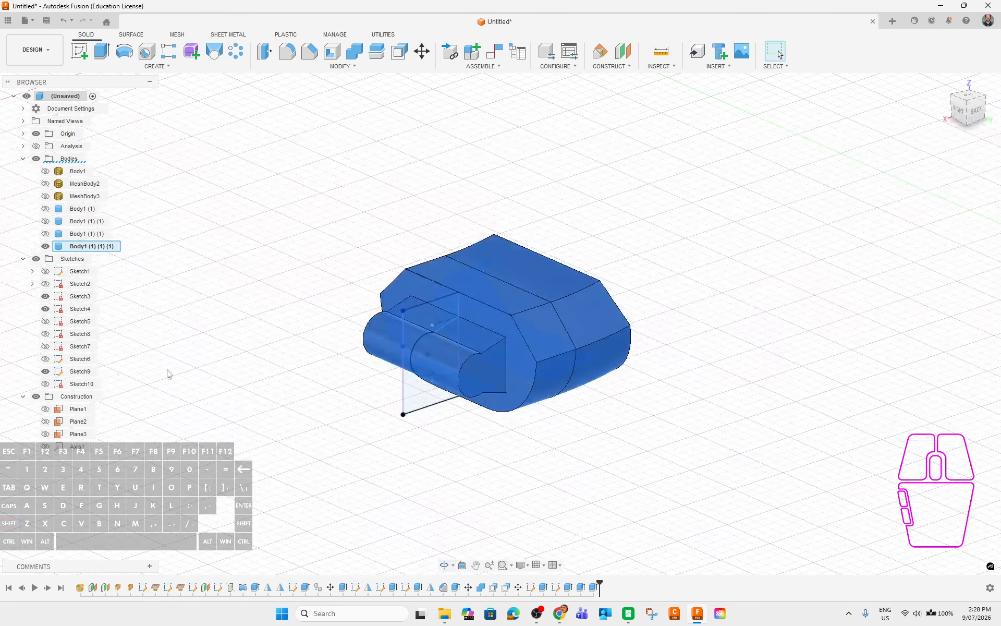
Show Body1 (1) (1) again and orbit to a straight back view of the sleeve.
{"action": "left_click", "coordinate": [46, 233]}
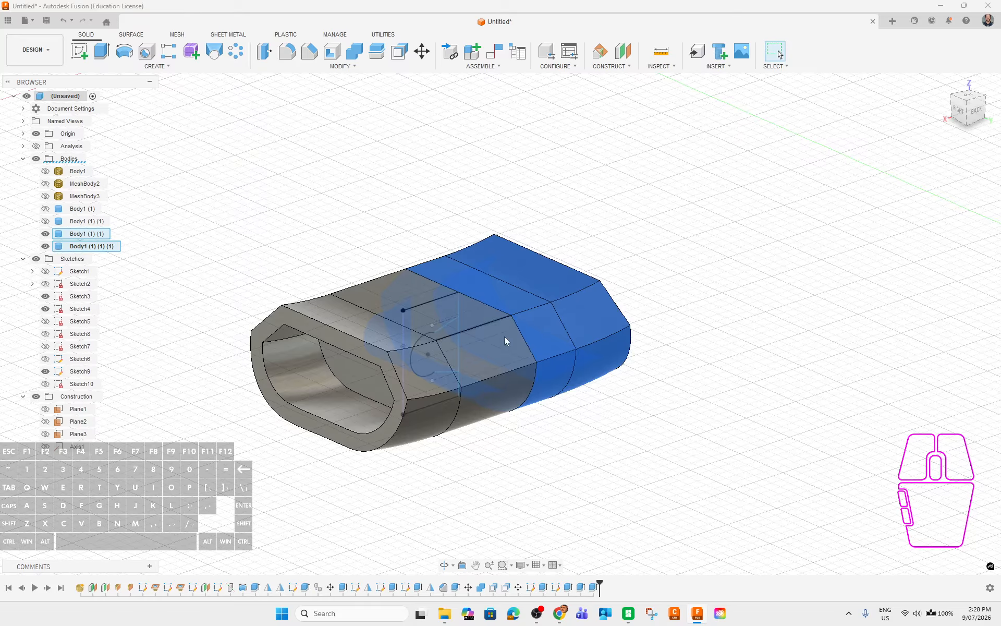
{"action": "middle_click_drag", "start_coordinate": [625, 429], "coordinate": [629, 445], "text": "shift"}
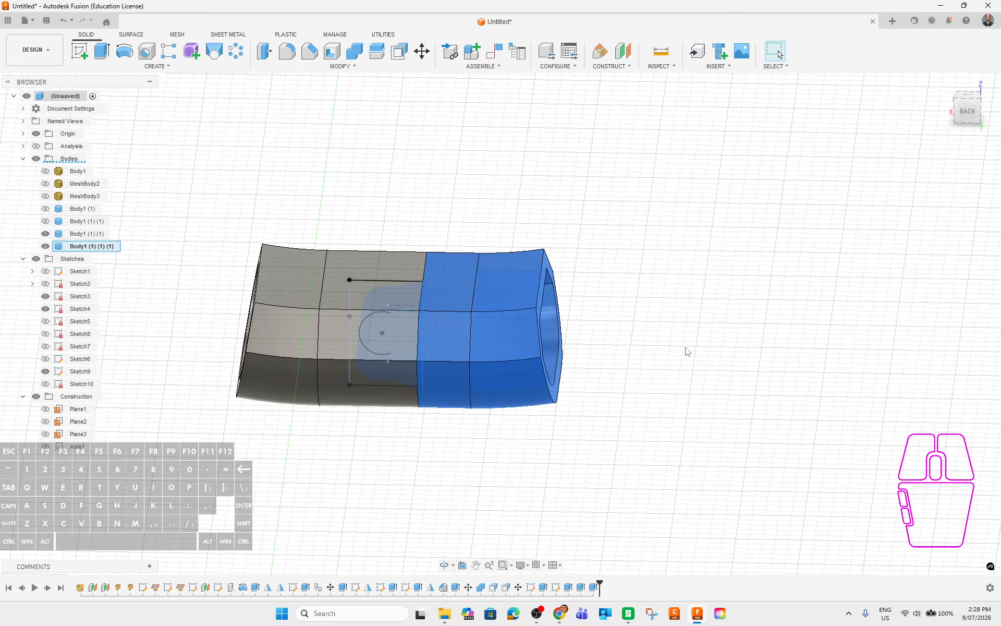
{"action": "middle_click_drag", "start_coordinate": [688, 352], "coordinate": [435, 350], "text": "shift"}
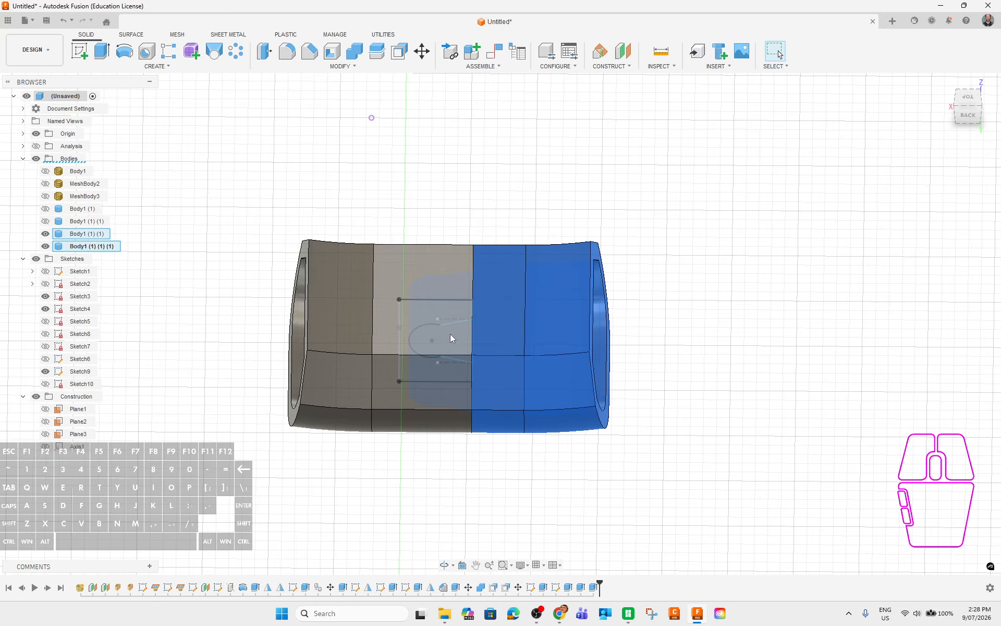
Combine-cut the left sleeve half with the right half as a kept tool, then hide Body1 (1) (1) (1).
{"action": "left_click", "coordinate": [358, 58]}
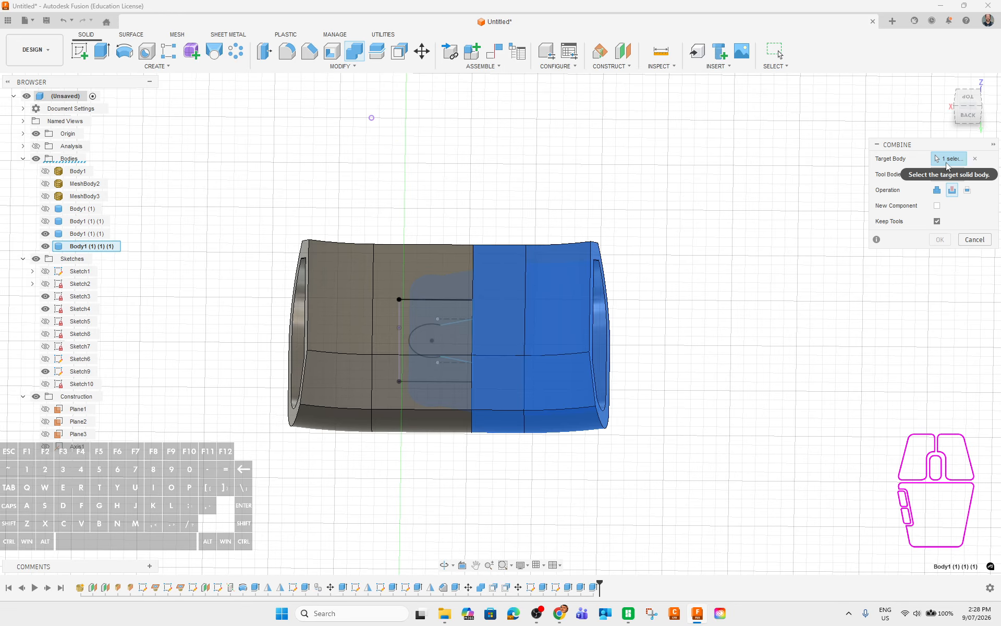
{"action": "left_click", "coordinate": [947, 175]}
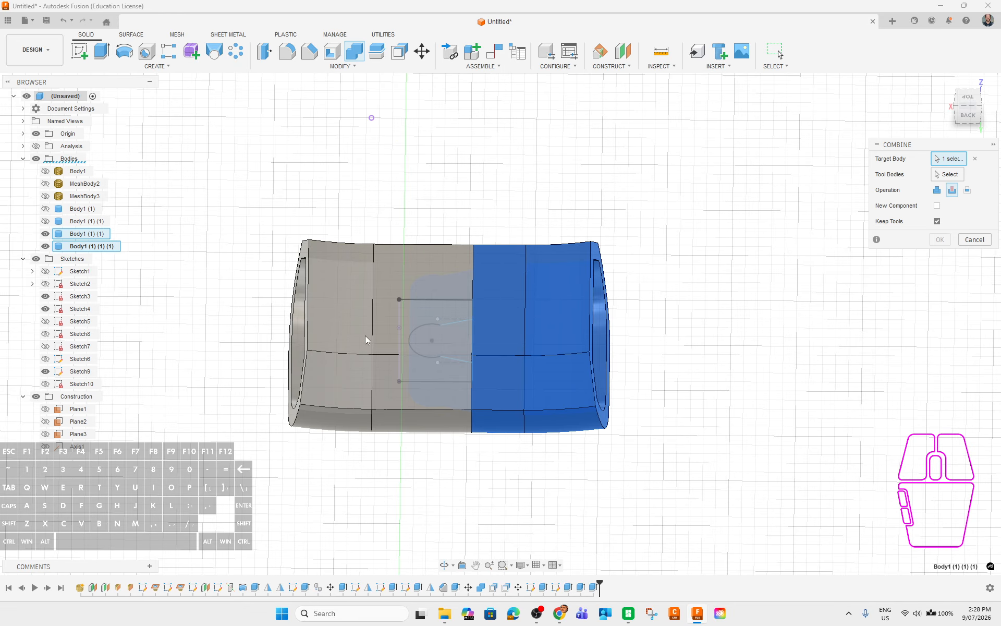
{"action": "left_click", "coordinate": [348, 327]}
{"action": "left_click", "coordinate": [572, 313]}
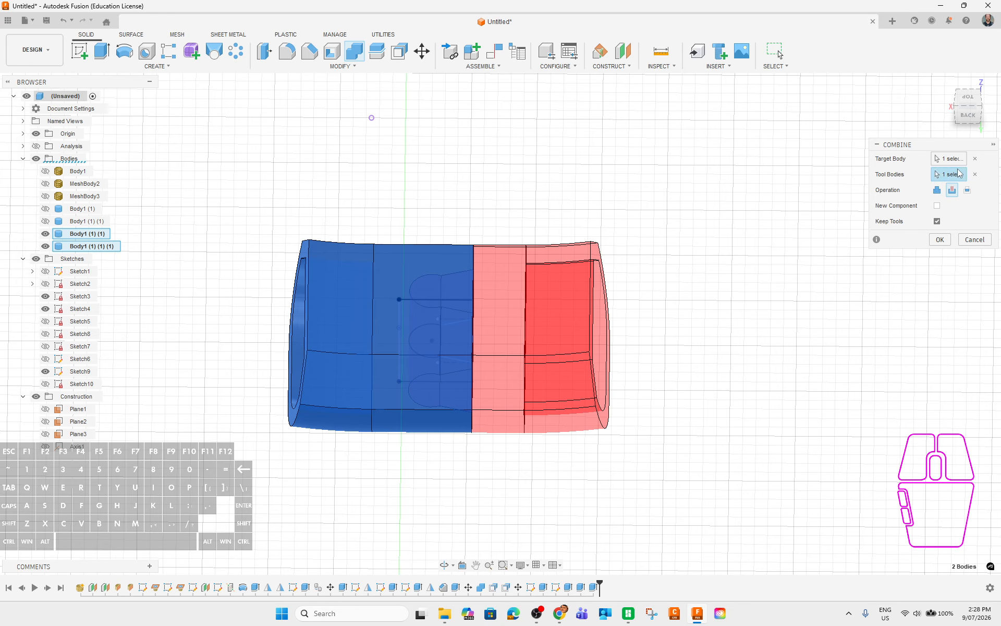
{"action": "left_click", "coordinate": [940, 239]}
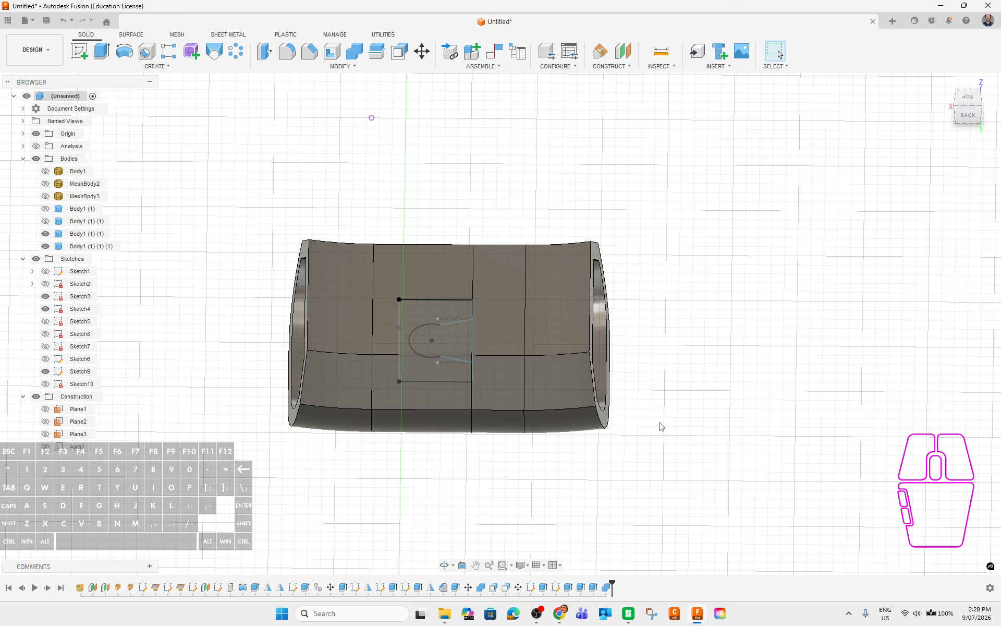
{"action": "left_click", "coordinate": [45, 246]}
Select the slot's five faces: curved, top, right end, bottom and opposite end.
{"action": "middle_click_drag", "start_coordinate": [655, 496], "coordinate": [610, 442], "text": "shift"}
{"action": "scroll", "coordinate": [563, 304], "scroll_direction": "up", "scroll_amount": 5}
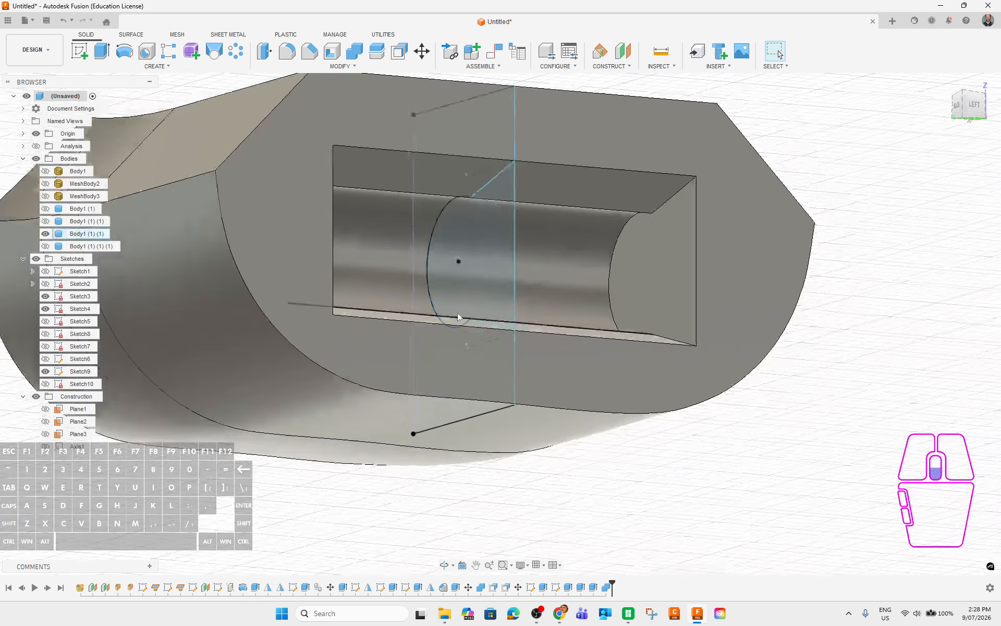
{"action": "left_click", "coordinate": [652, 240]}
{"action": "left_click", "coordinate": [663, 193], "text": "ctrl"}
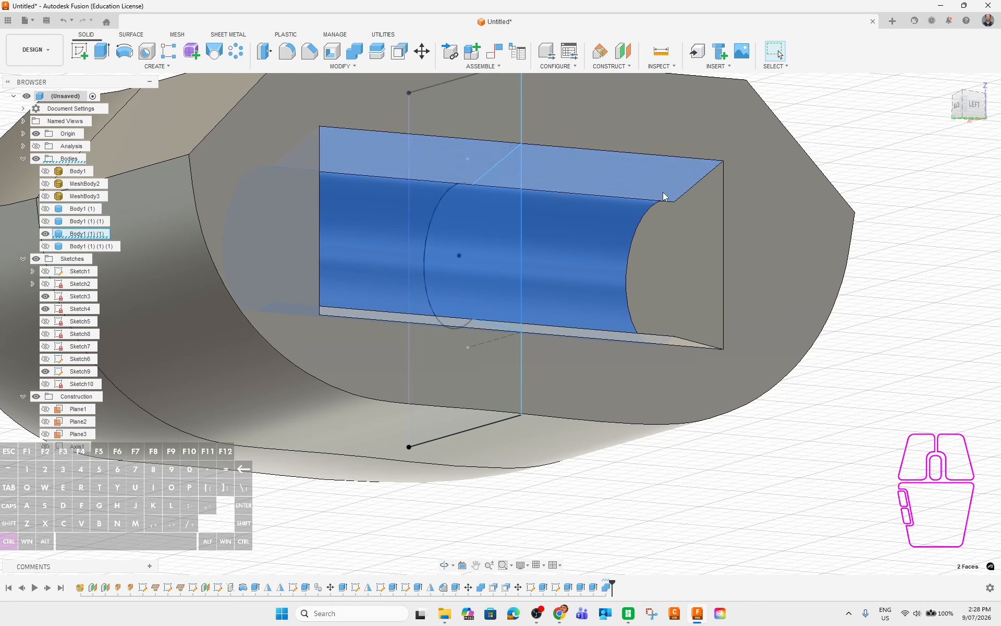
{"action": "middle_click_drag", "start_coordinate": [845, 381], "coordinate": [730, 417], "text": "shift"}
{"action": "left_click", "coordinate": [777, 236], "text": "ctrl"}
{"action": "left_click", "coordinate": [739, 307], "text": "ctrl"}
{"action": "left_click", "coordinate": [706, 212], "text": "ctrl"}
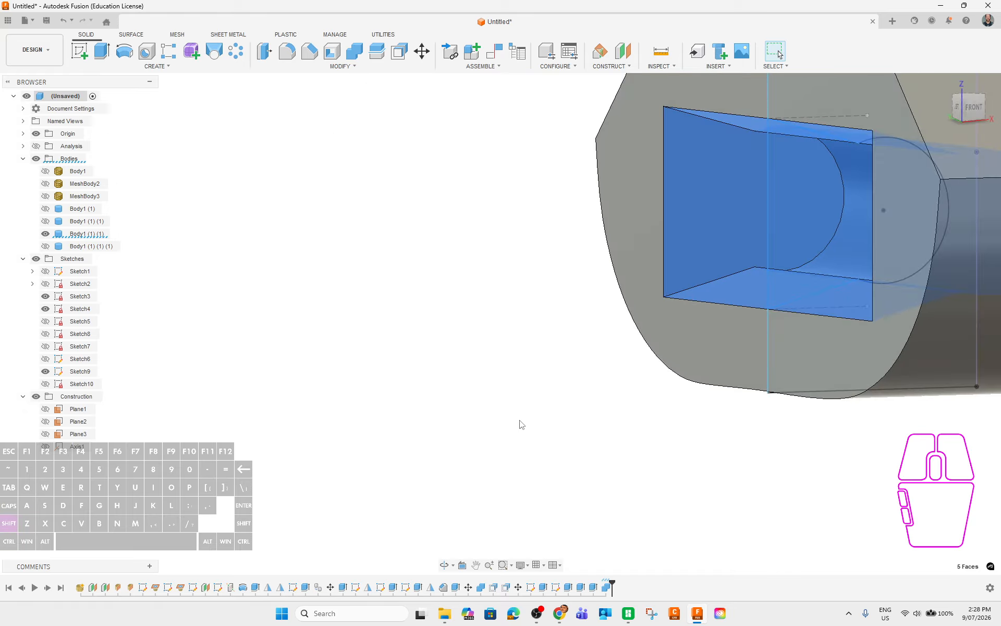
{"action": "middle_click_drag", "start_coordinate": [520, 423], "coordinate": [687, 467], "text": "shift"}
Offset the five selected slot faces by -0.15 mm, then return to a straight side view.
{"action": "left_click", "coordinate": [263, 52]}
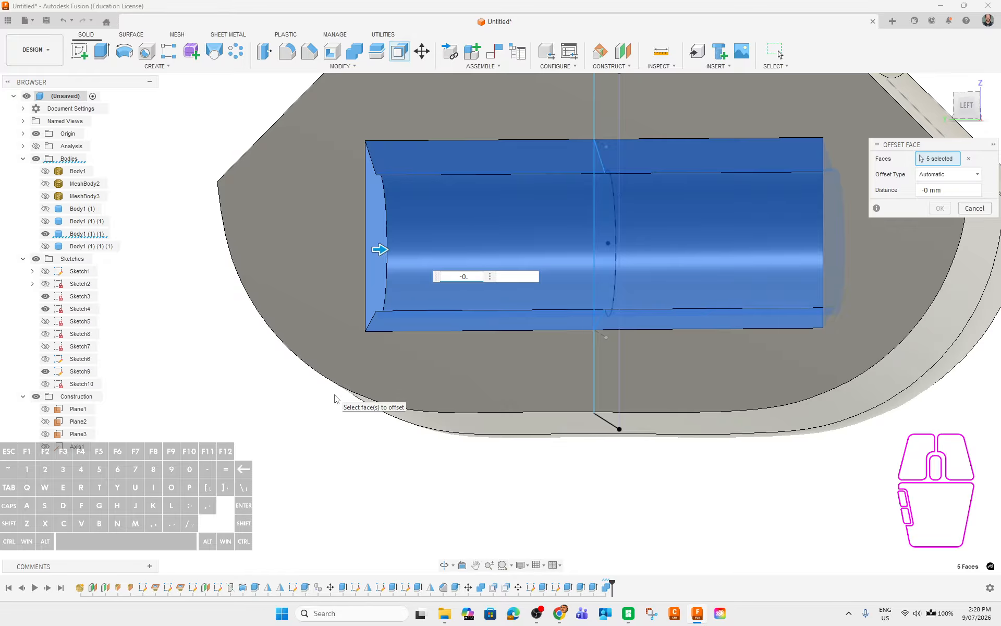
{"action": "type", "text": "-0."}
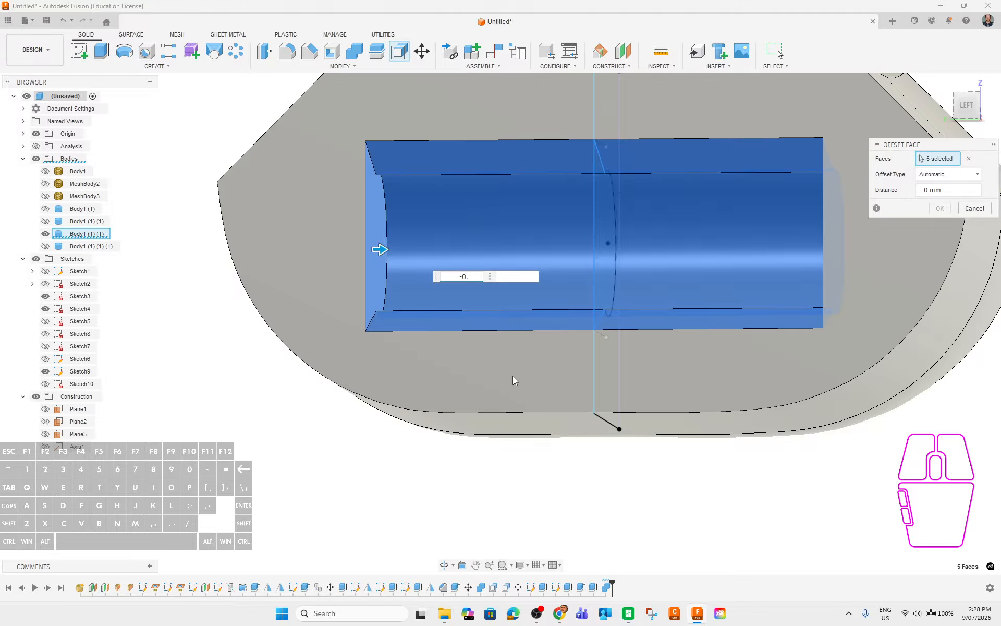
{"action": "type", "text": "15"}
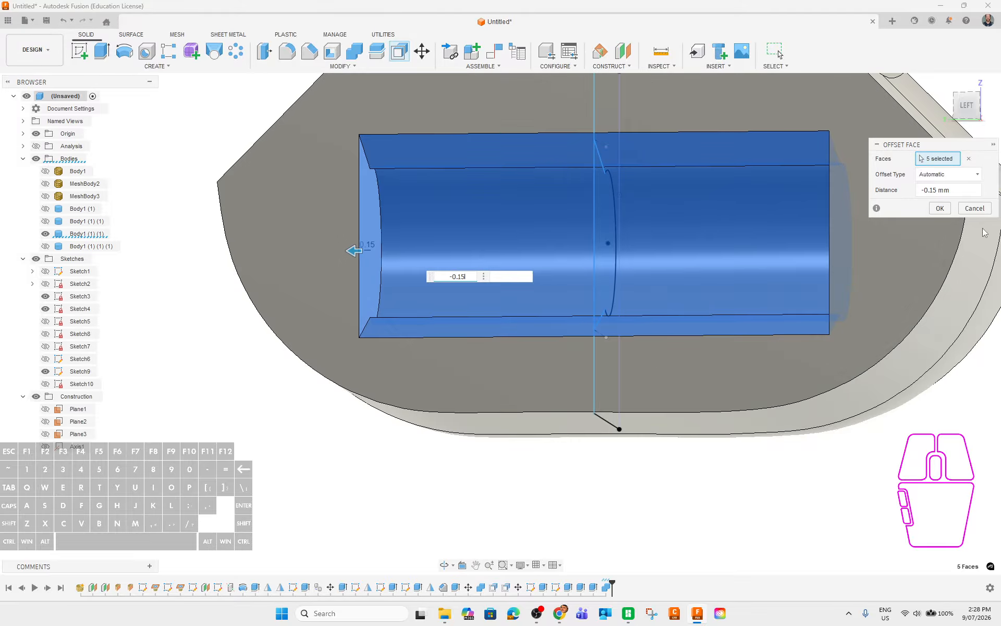
{"action": "left_click", "coordinate": [940, 210]}
{"action": "middle_click_drag", "start_coordinate": [515, 383], "coordinate": [607, 382], "text": "shift"}
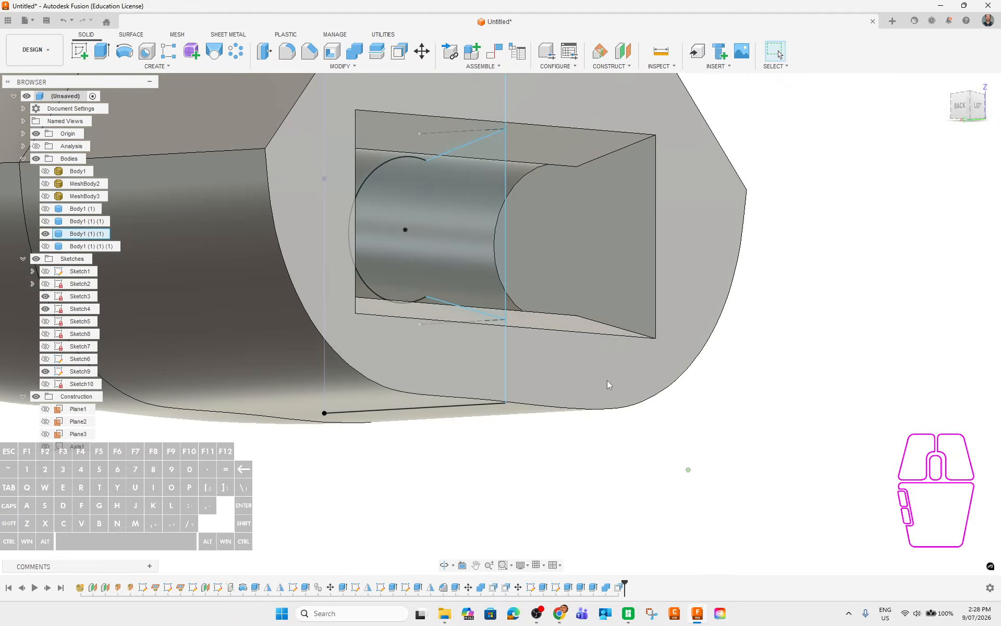
{"action": "scroll", "coordinate": [673, 368], "scroll_direction": "down", "scroll_amount": 4}
{"action": "middle_click_drag", "start_coordinate": [698, 368], "coordinate": [574, 292], "text": "shift"}
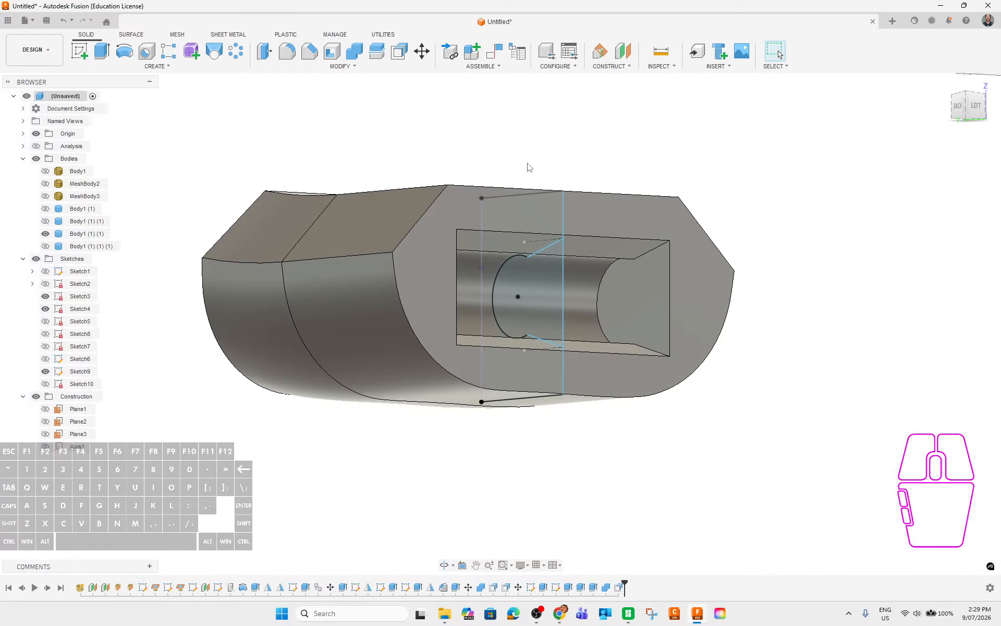
Chamfer the pocket's right, top, left and bottom edges with a 0.5 mm equal distance.
{"action": "left_click", "coordinate": [311, 53]}
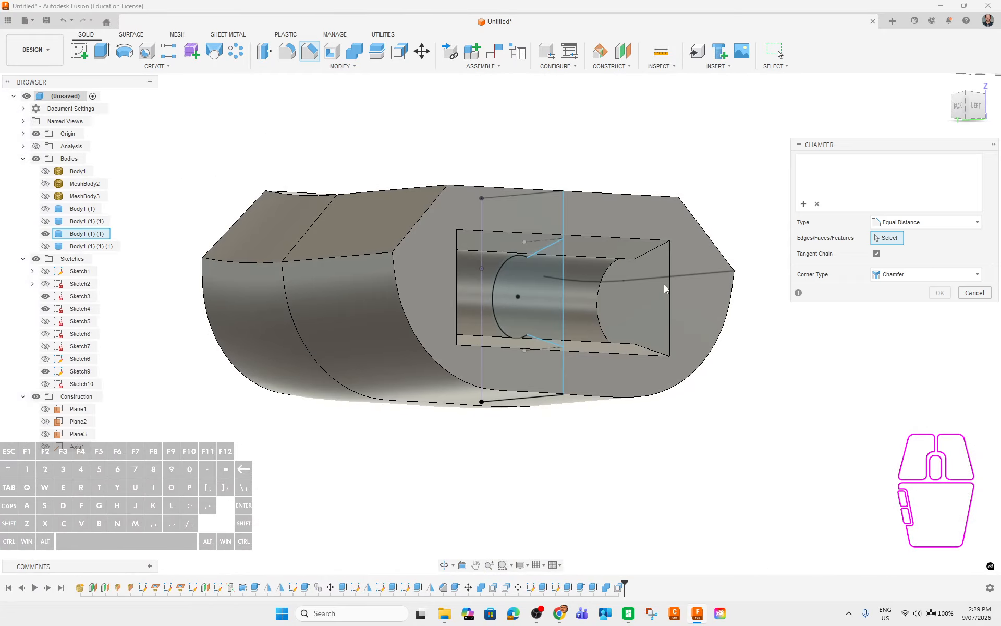
{"action": "left_click", "coordinate": [670, 291]}
{"action": "left_click", "coordinate": [635, 240], "text": "ctrl"}
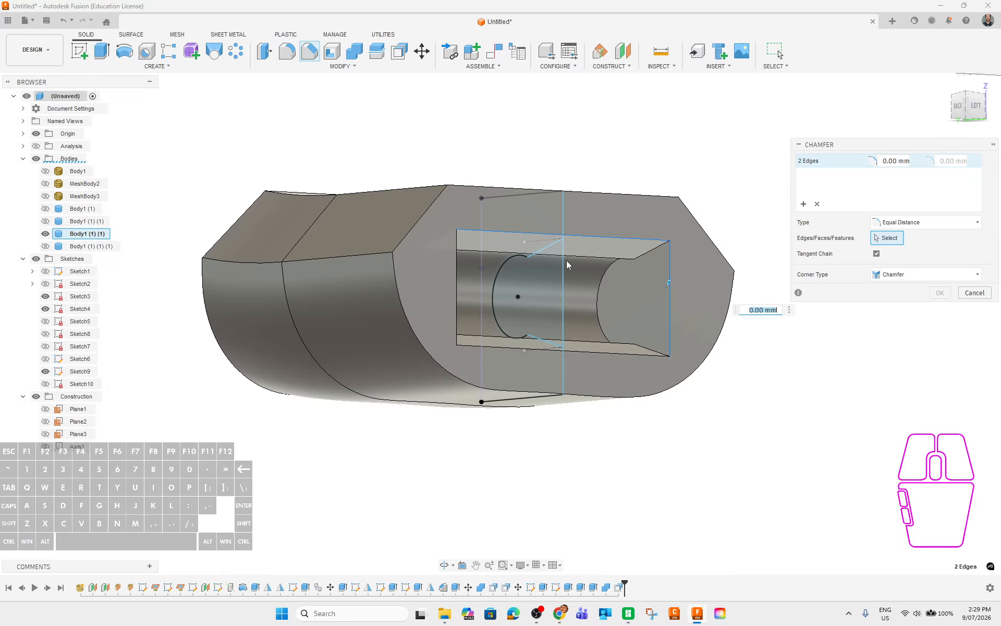
{"action": "middle_click_drag", "start_coordinate": [667, 330], "coordinate": [501, 293], "text": "shift"}
{"action": "left_click", "coordinate": [465, 284], "text": "ctrl"}
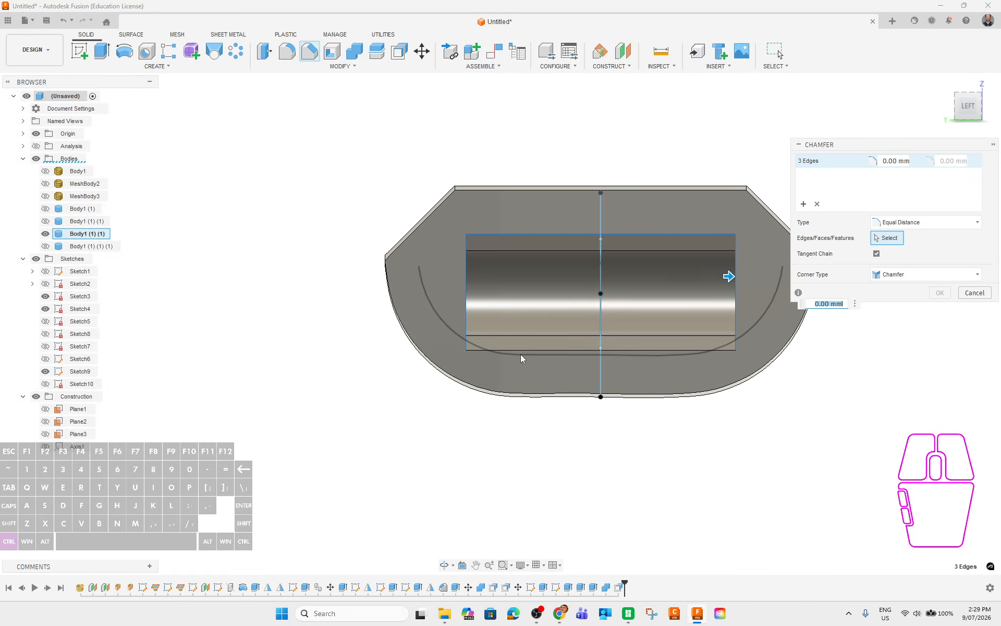
{"action": "left_click", "coordinate": [521, 349], "text": "ctrl"}
{"action": "type", "text": "1"}
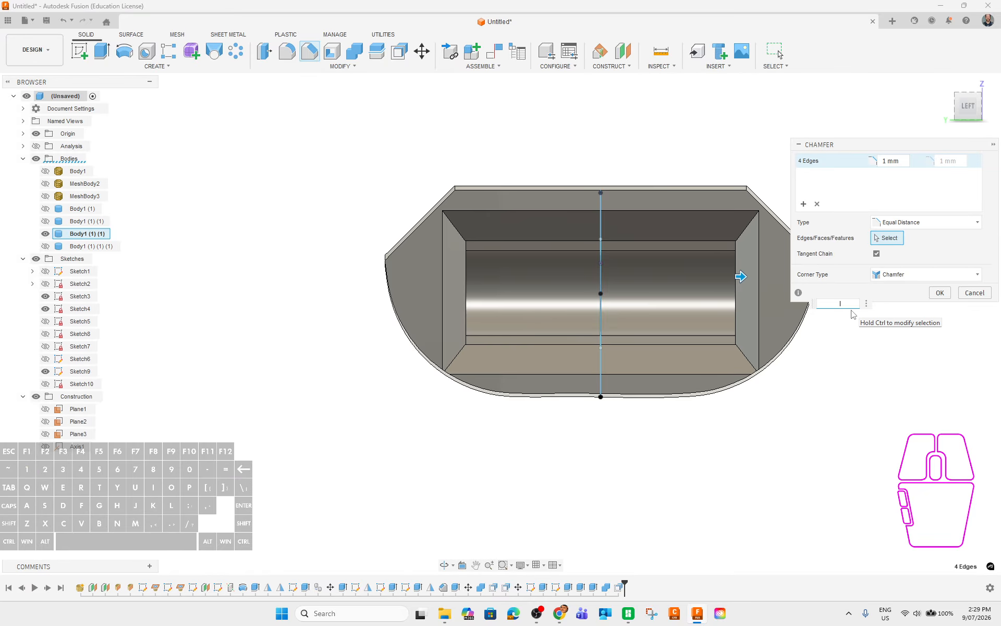
{"action": "type", "text": "0.5"}
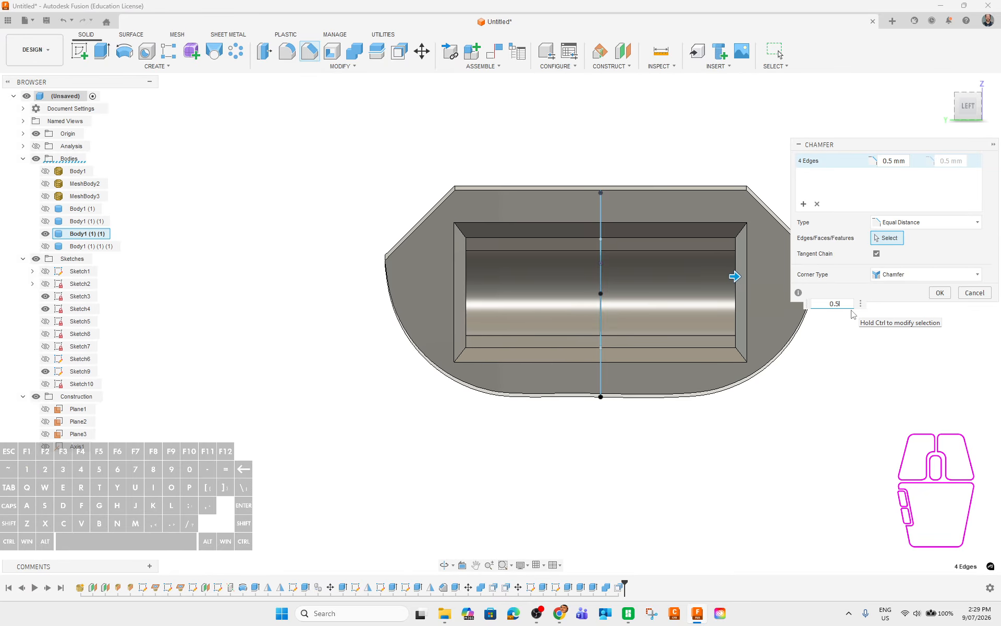
{"action": "left_click", "coordinate": [939, 293]}
{"action": "middle_click_drag", "start_coordinate": [765, 405], "coordinate": [798, 415], "text": "shift"}
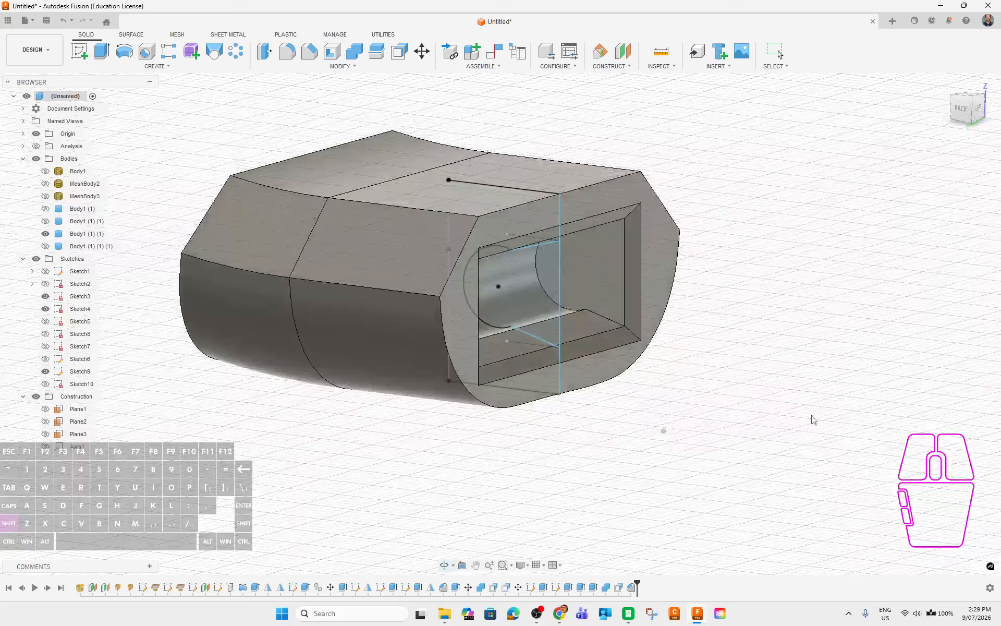
Select Body1 (1) (1) (1), inspect its open end, and turn on the Analysis section cut.
{"action": "left_click", "coordinate": [88, 245]}
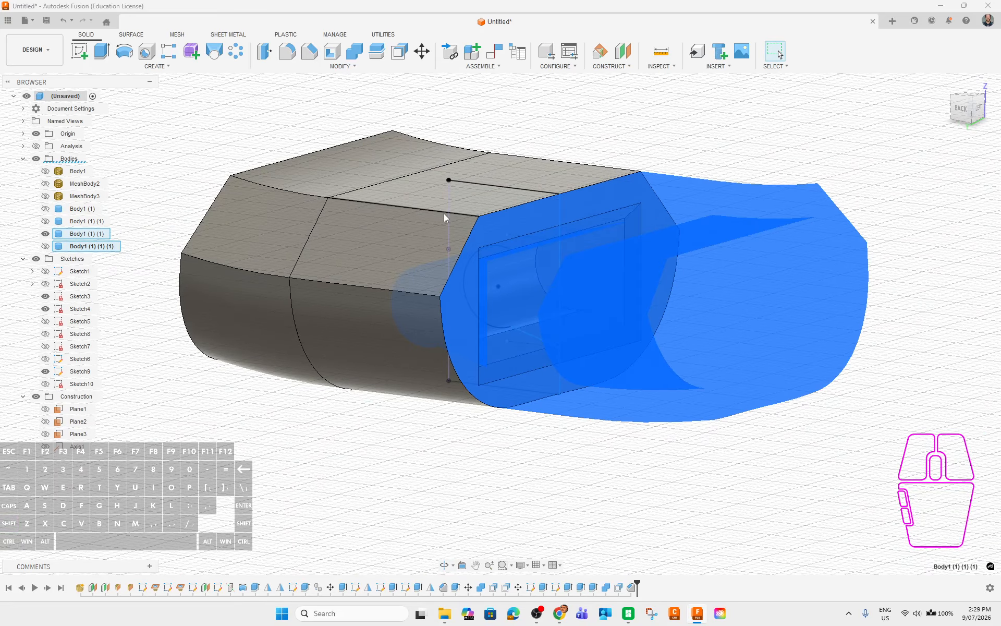
{"action": "middle_click_drag", "start_coordinate": [728, 448], "coordinate": [754, 377], "text": "shift"}
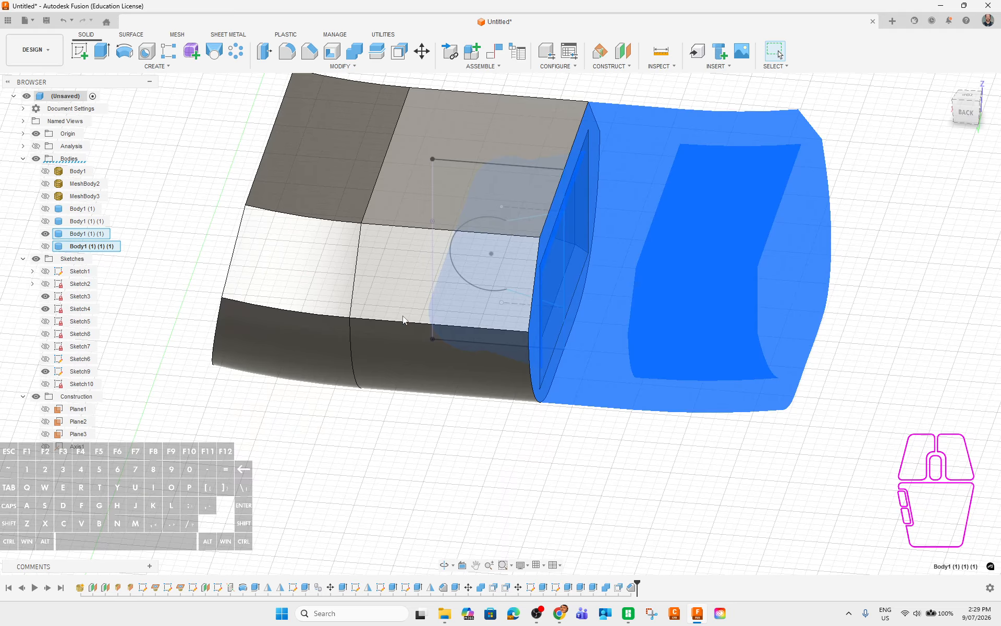
{"action": "middle_click_drag", "start_coordinate": [515, 452], "coordinate": [495, 401], "text": "shift"}
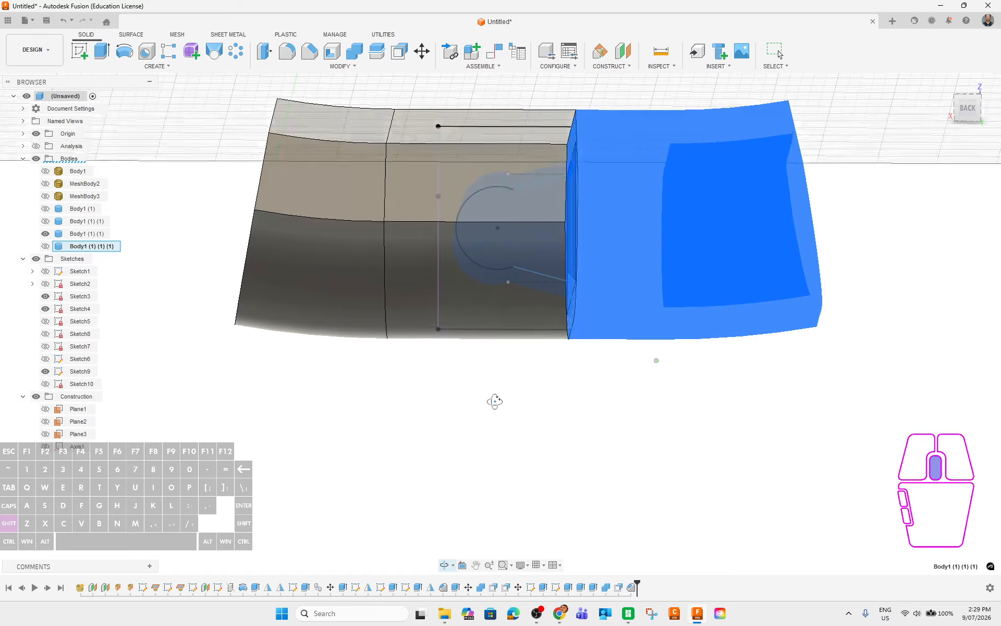
{"action": "left_click", "coordinate": [36, 146]}
{"action": "left_click", "coordinate": [589, 441]}
{"action": "middle_click_drag", "start_coordinate": [595, 440], "coordinate": [632, 436], "text": "shift"}
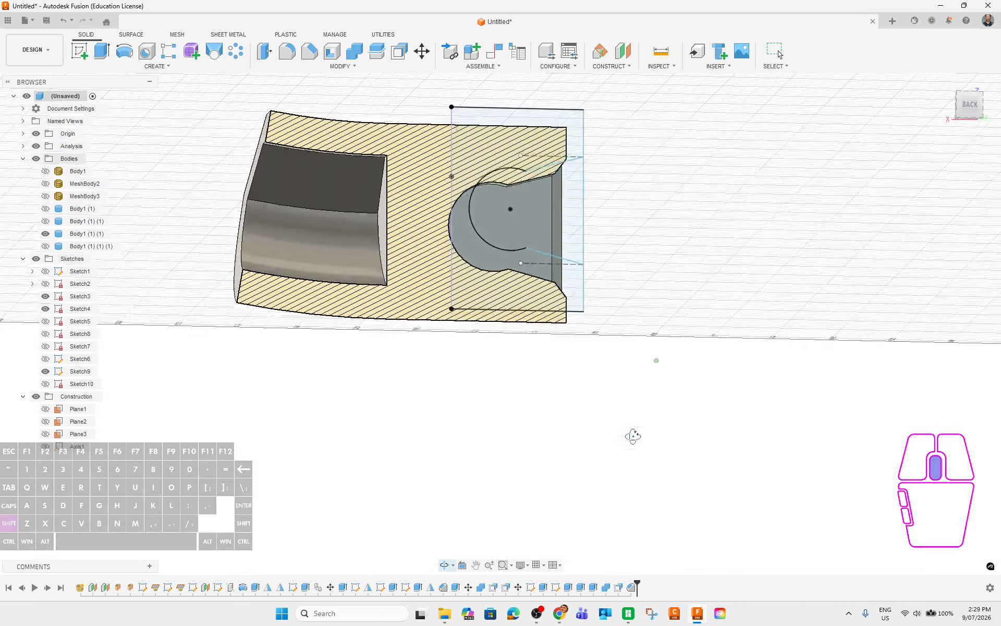
Hide Sketch9, show Body1 (1) (1) (1), and zoom in to inspect the pin's clearance in section.
{"action": "left_click", "coordinate": [45, 372]}
{"action": "left_click", "coordinate": [45, 246]}
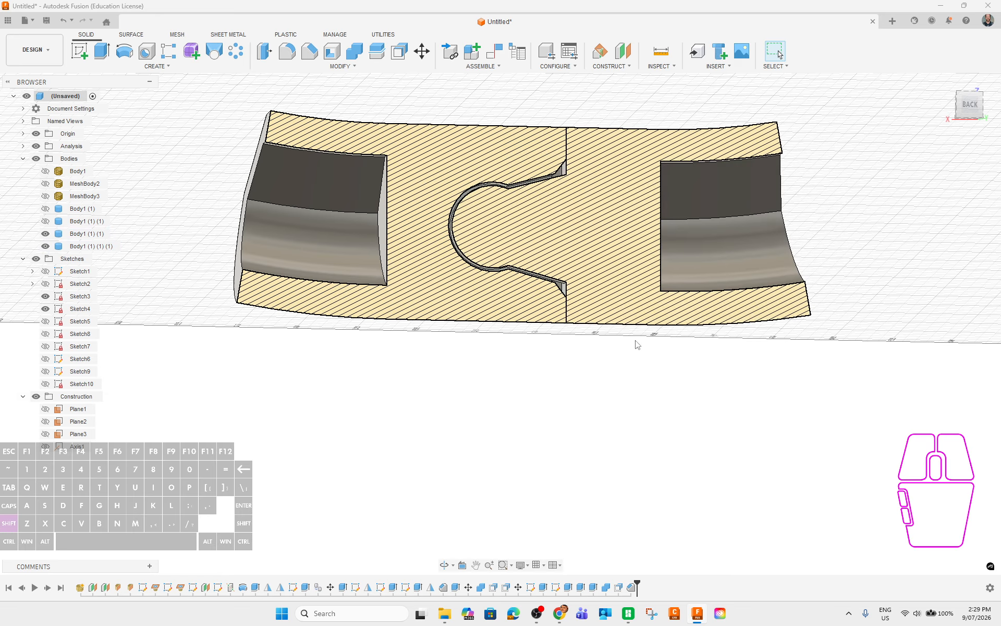
{"action": "scroll", "coordinate": [528, 168], "scroll_direction": "up", "scroll_amount": 5}
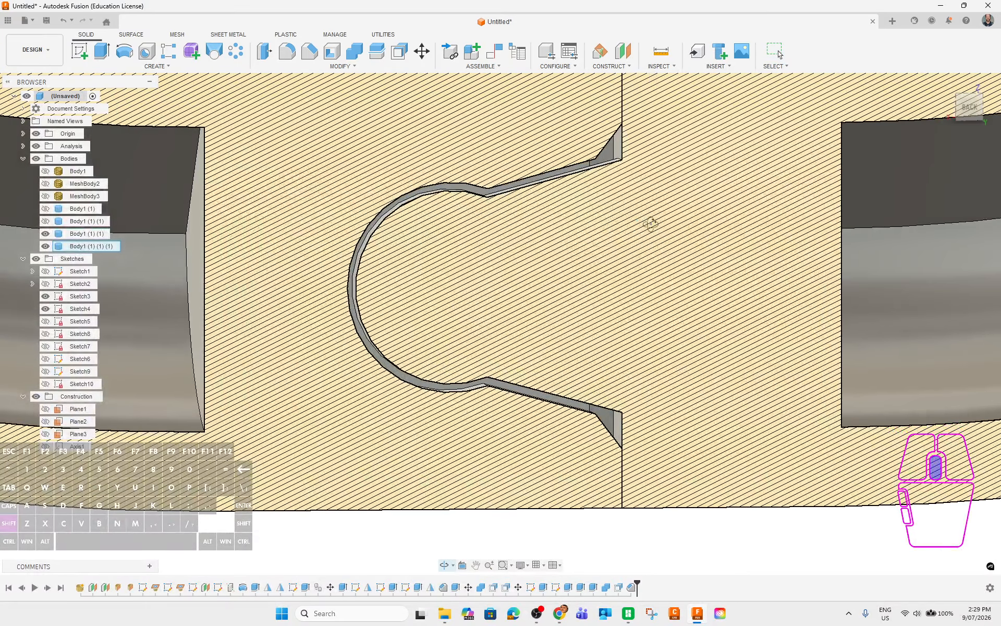
{"action": "middle_click_drag", "start_coordinate": [635, 337], "coordinate": [656, 340], "text": "shift"}
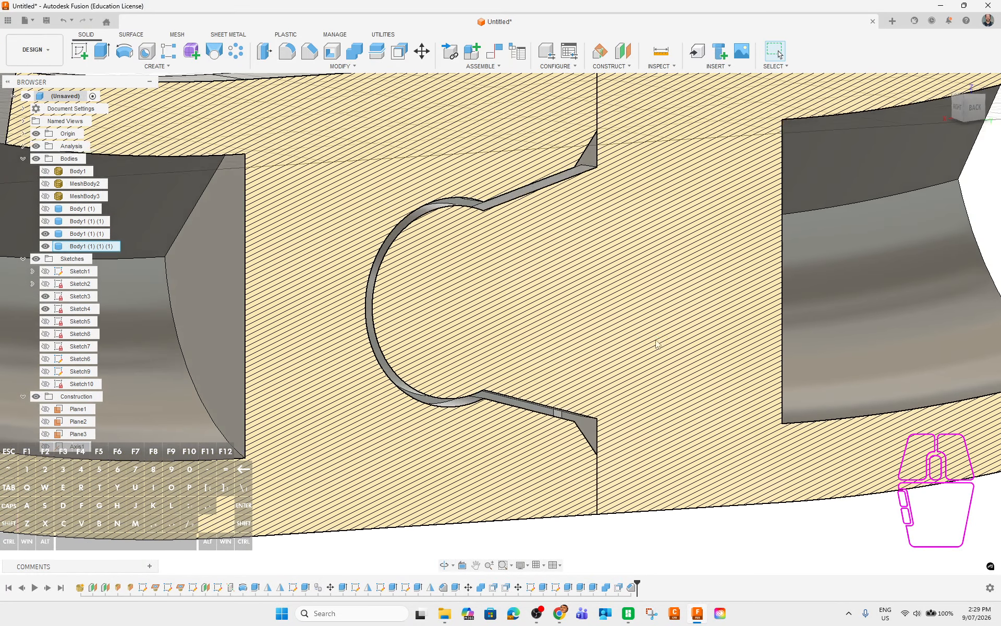
{"action": "scroll", "coordinate": [630, 342], "scroll_direction": "up", "scroll_amount": 3}
{"action": "middle_click_drag", "start_coordinate": [756, 393], "coordinate": [717, 386], "text": "shift"}
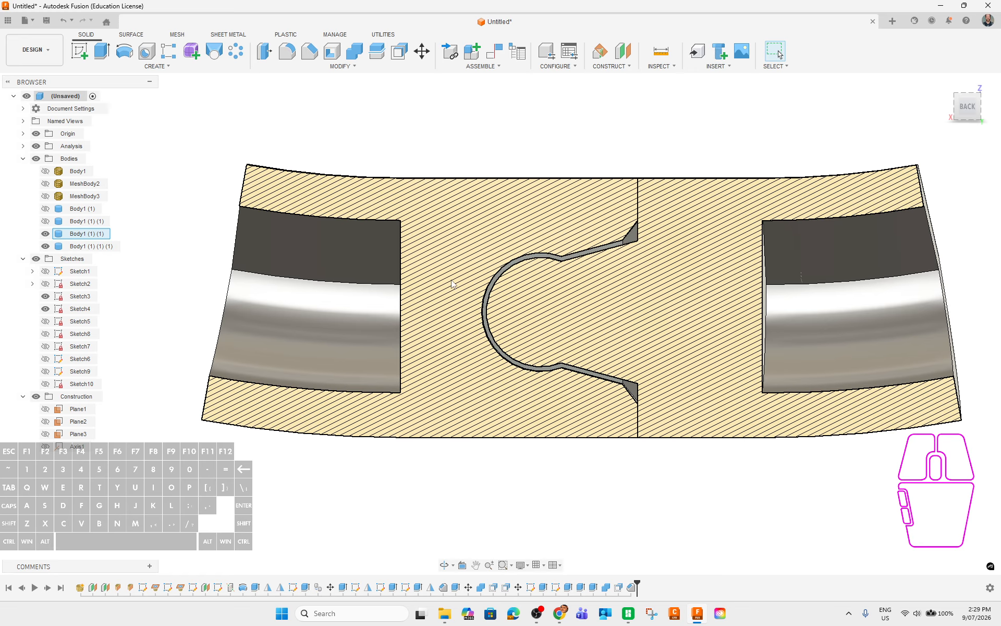
{"action": "middle_click_drag", "start_coordinate": [768, 471], "coordinate": [761, 479], "text": "shift"}
{"action": "scroll", "coordinate": [740, 447], "scroll_direction": "up", "scroll_amount": 4}
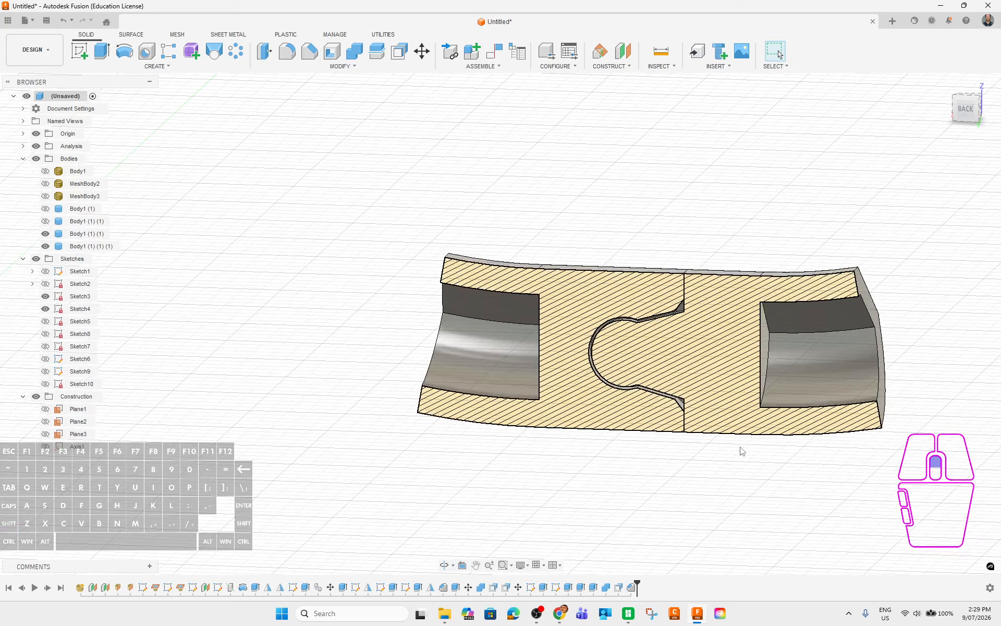
{"action": "scroll", "coordinate": [689, 430], "scroll_direction": "up", "scroll_amount": 2}
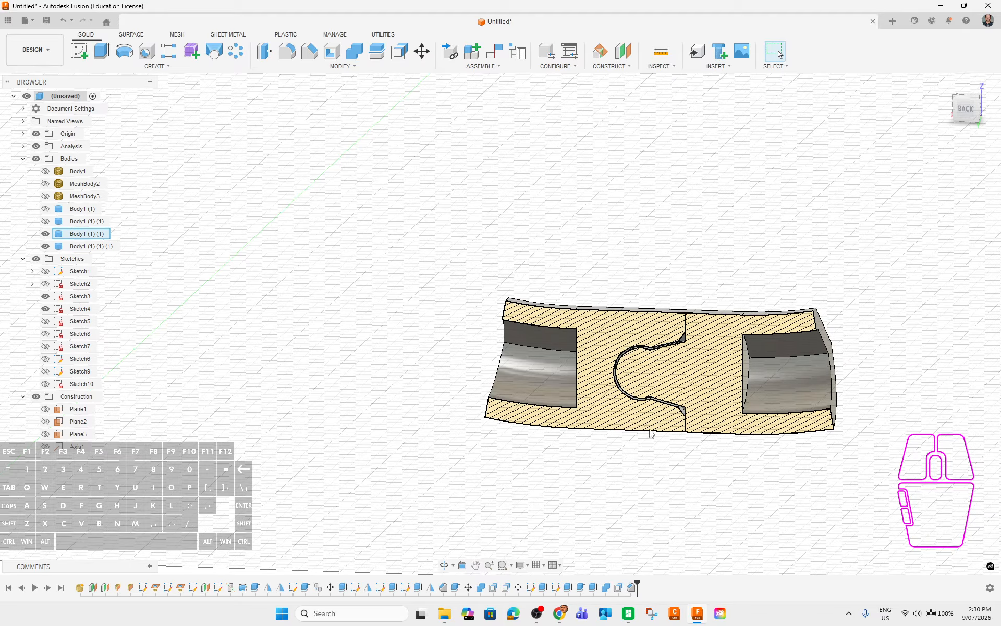
{"action": "middle_click_drag", "start_coordinate": [628, 489], "coordinate": [654, 472], "text": "shift"}
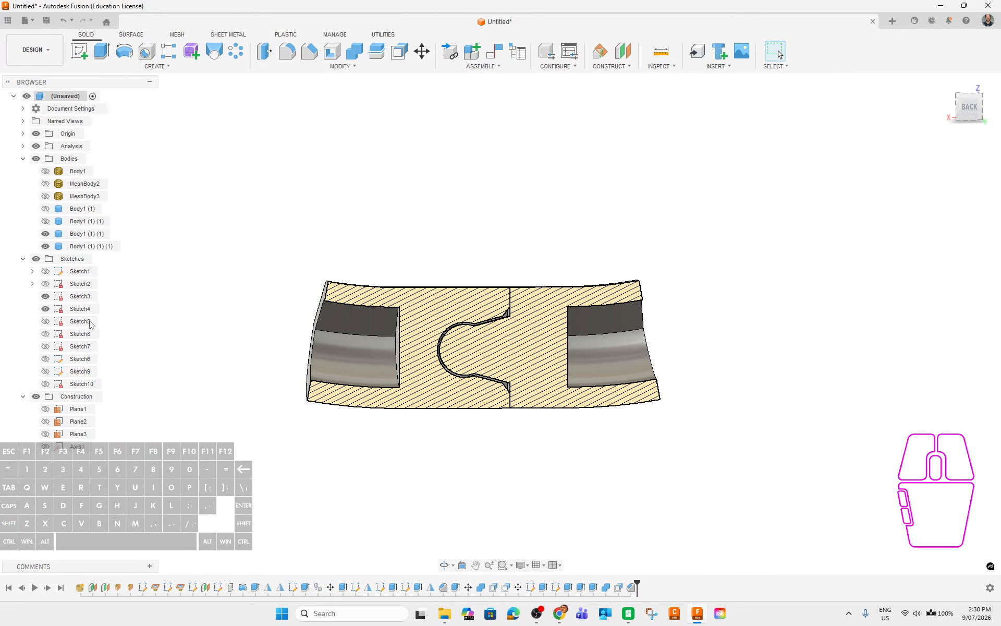
Turn off the section analysis and show Body1, MeshBody2, Body1 (1) and Body1 (1) (1).
{"action": "left_click", "coordinate": [36, 146]}
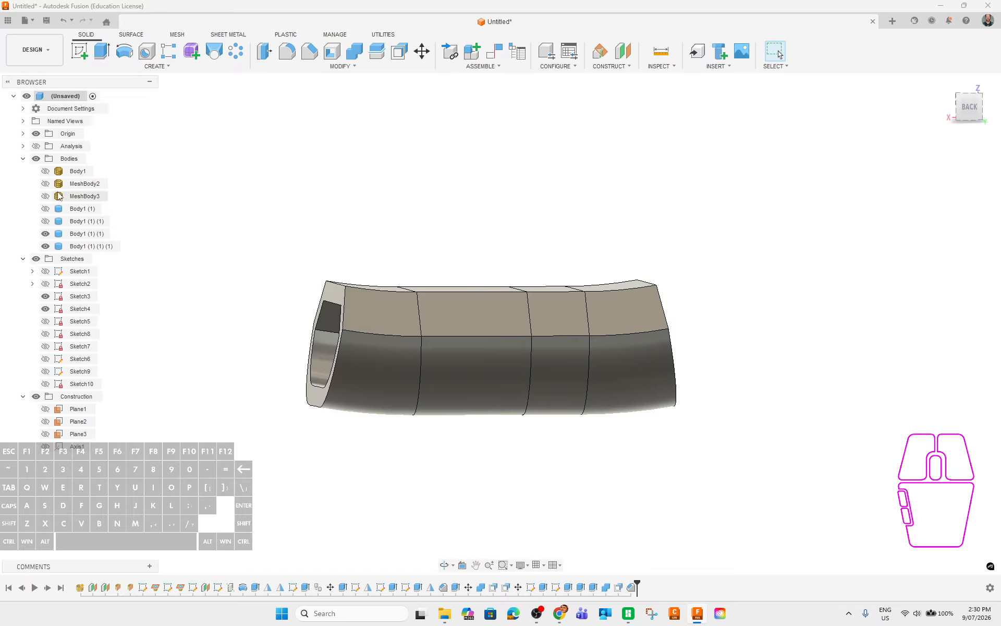
{"action": "left_click", "coordinate": [46, 172]}
{"action": "left_click", "coordinate": [45, 183]}
{"action": "left_click", "coordinate": [45, 221]}
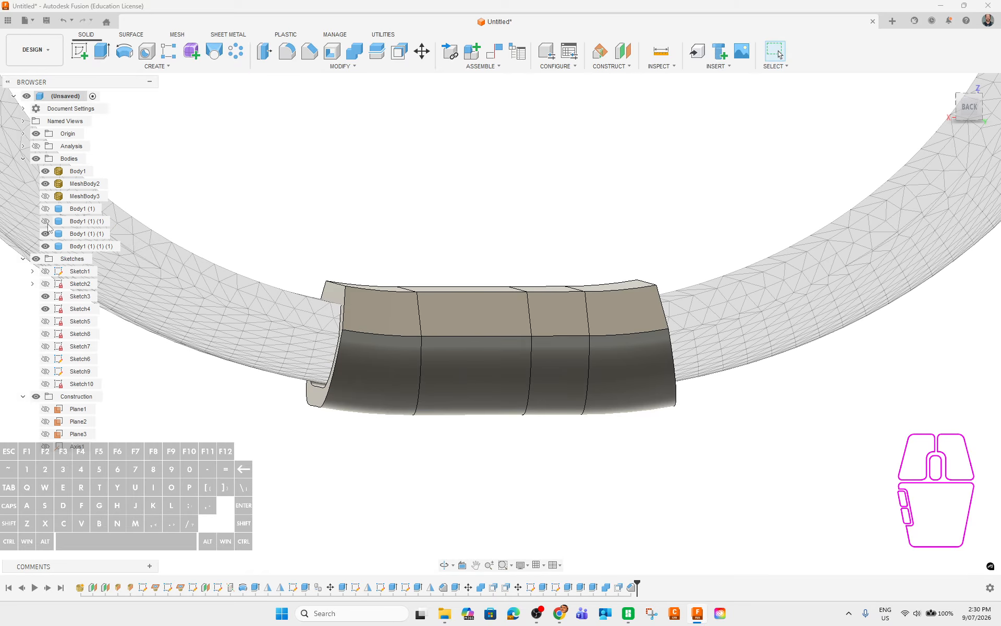
{"action": "left_click", "coordinate": [45, 209]}
{"action": "scroll", "coordinate": [541, 438], "scroll_direction": "up", "scroll_amount": 5}
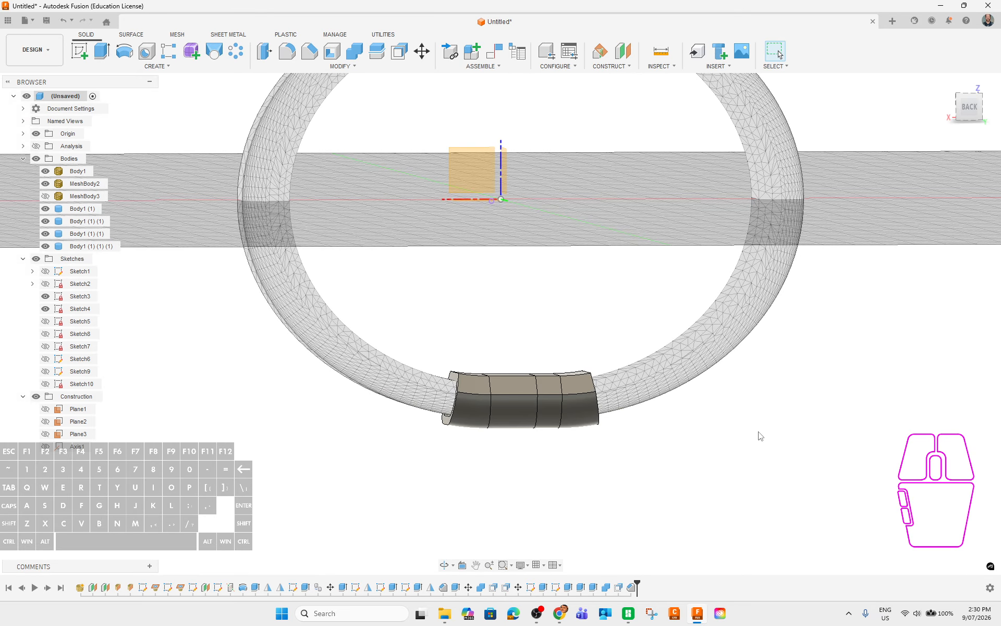
{"action": "scroll", "coordinate": [760, 436], "scroll_direction": "up", "scroll_amount": 4}
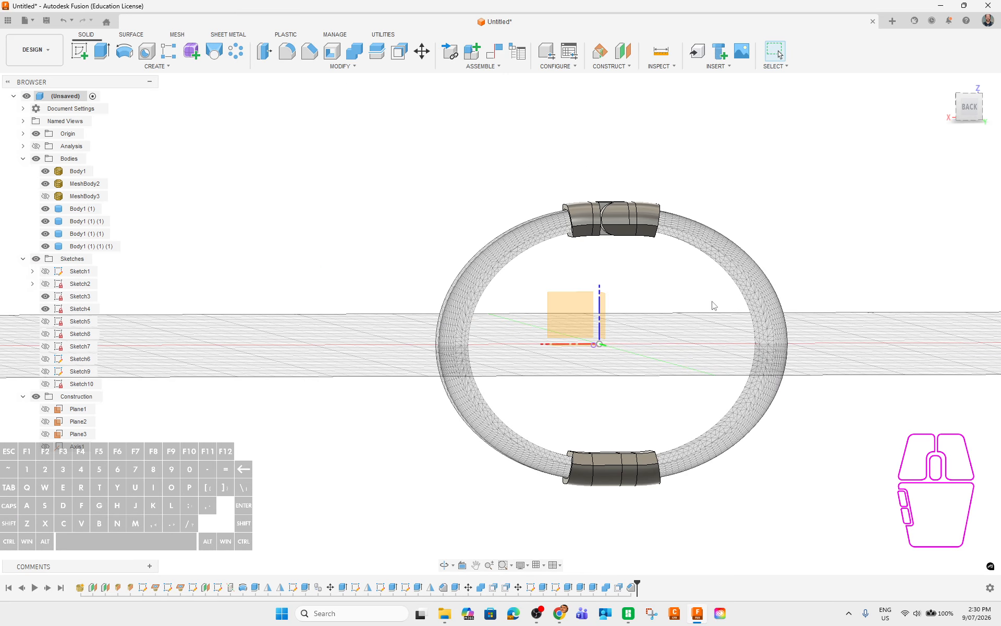
Hide the origin, Sketch3, Sketch4 and the leftover sketch point, then view the whole bangle.
{"action": "left_click", "coordinate": [35, 133]}
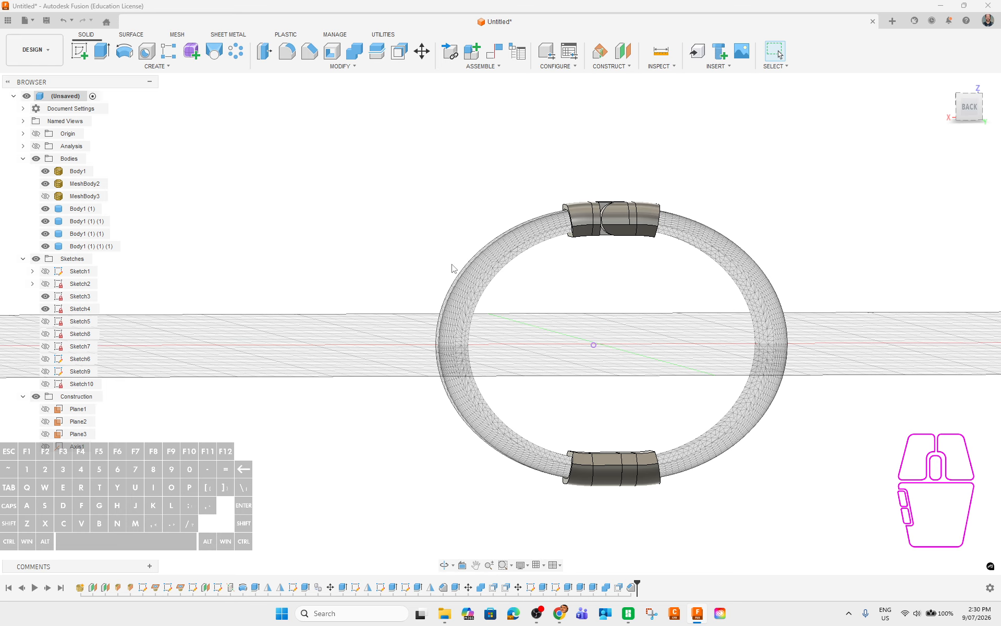
{"action": "middle_click_drag", "start_coordinate": [855, 392], "coordinate": [846, 326], "text": "shift"}
{"action": "left_click", "coordinate": [46, 296]}
{"action": "left_click", "coordinate": [46, 309]}
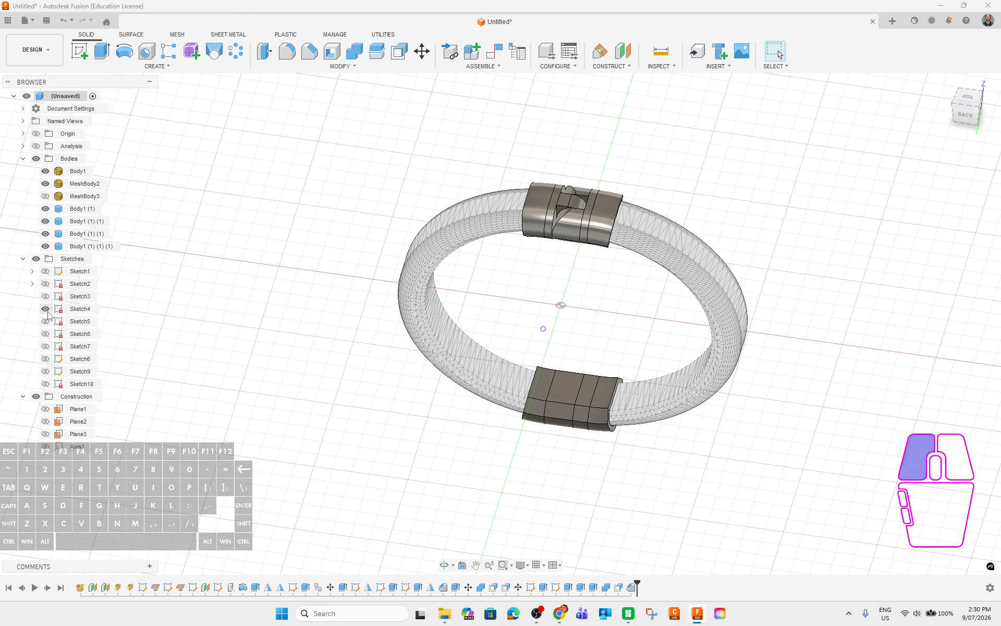
{"action": "left_click", "coordinate": [464, 439], "text": "shift"}
{"action": "mouse_move", "coordinate": [500, 465]}
{"action": "middle_mouse_down", "text": "shift"}
{"action": "mouse_move", "coordinate": [682, 436]}
{"action": "mouse_move", "coordinate": [809, 441]}
{"action": "mouse_move", "coordinate": [771, 408]}
{"action": "mouse_move", "coordinate": [590, 438]}
{"action": "middle_mouse_up", "text": "shift"}
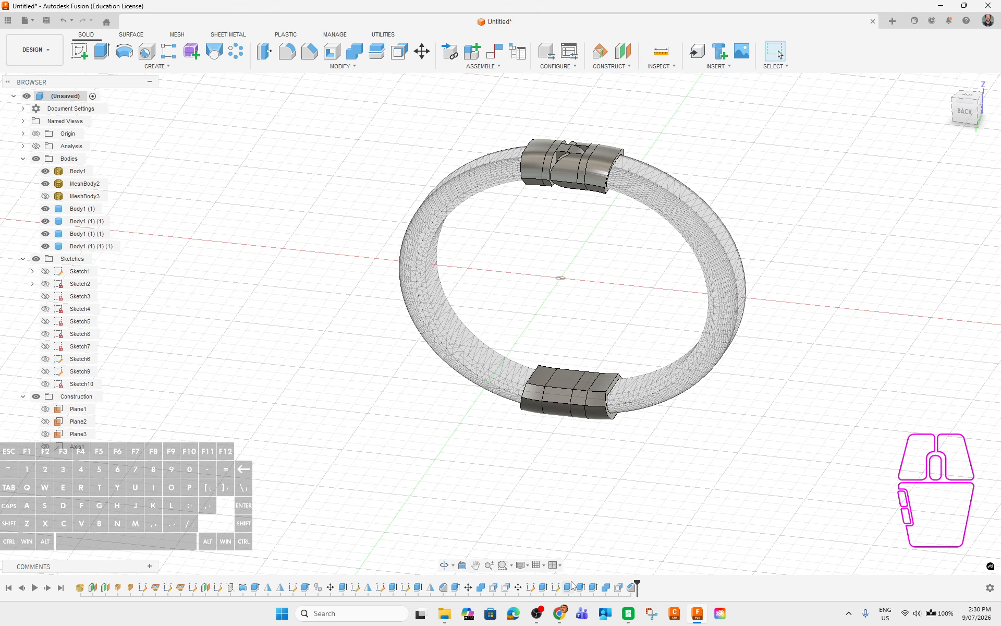
{"action": "mouse_move", "coordinate": [534, 620]}
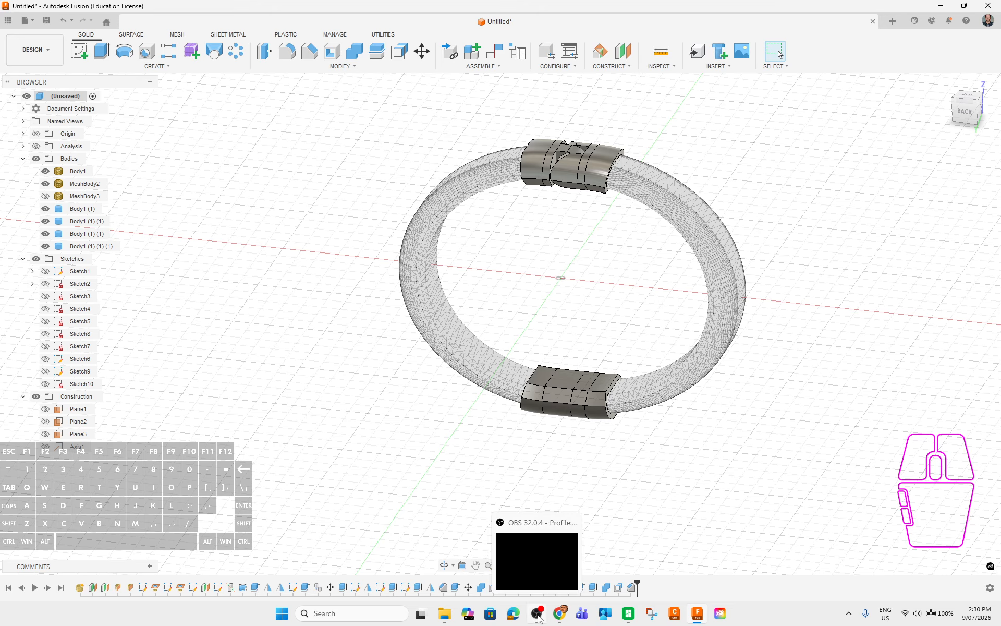